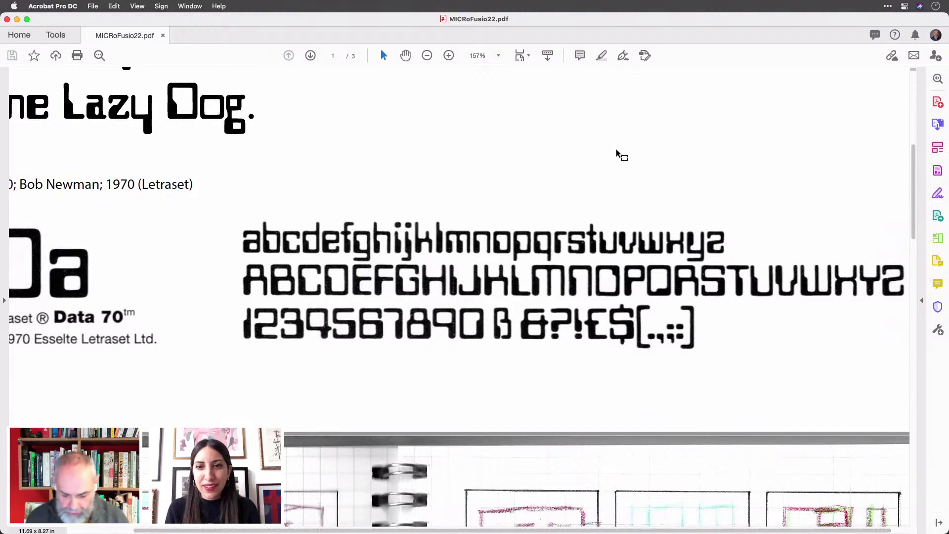
- Scroll through the MICRoFusio22.pdf pages of grid-sketched pixel letters and numbers in Acrobat
scroll(616, 149, down, 3)
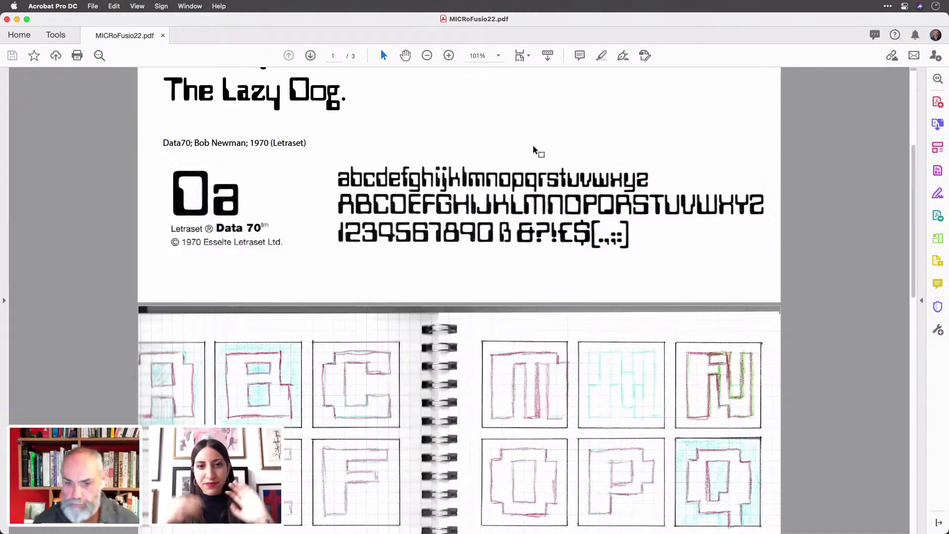
scroll(534, 149, down, 10)
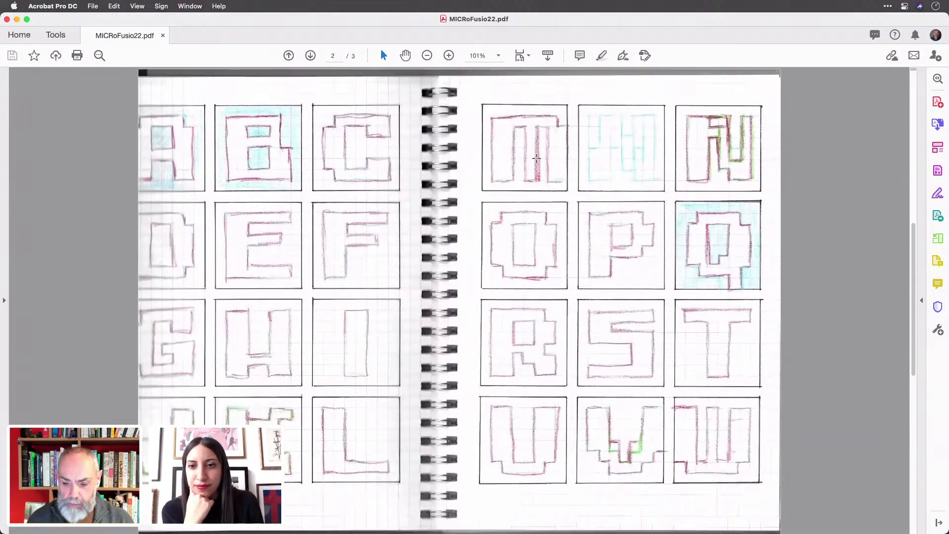
scroll(536, 158, down, 1)
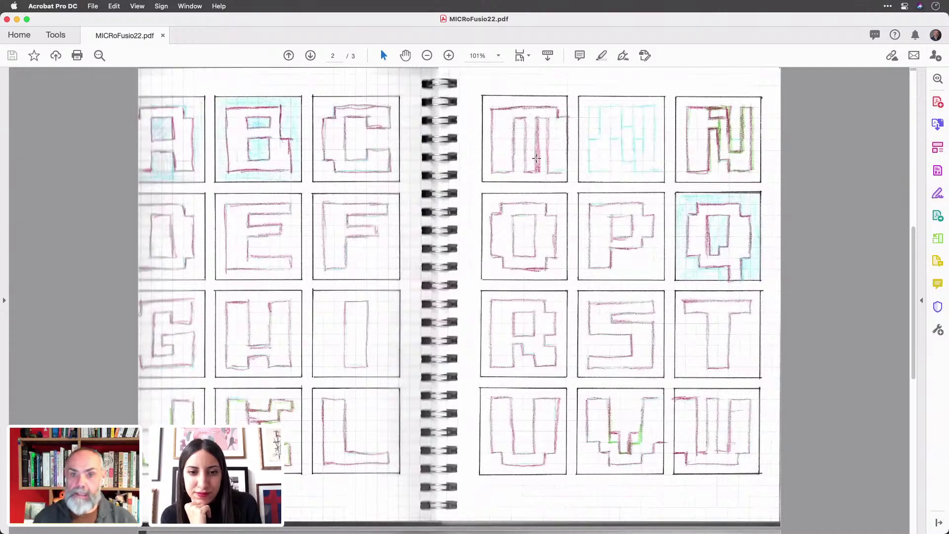
scroll(537, 158, down, 5)
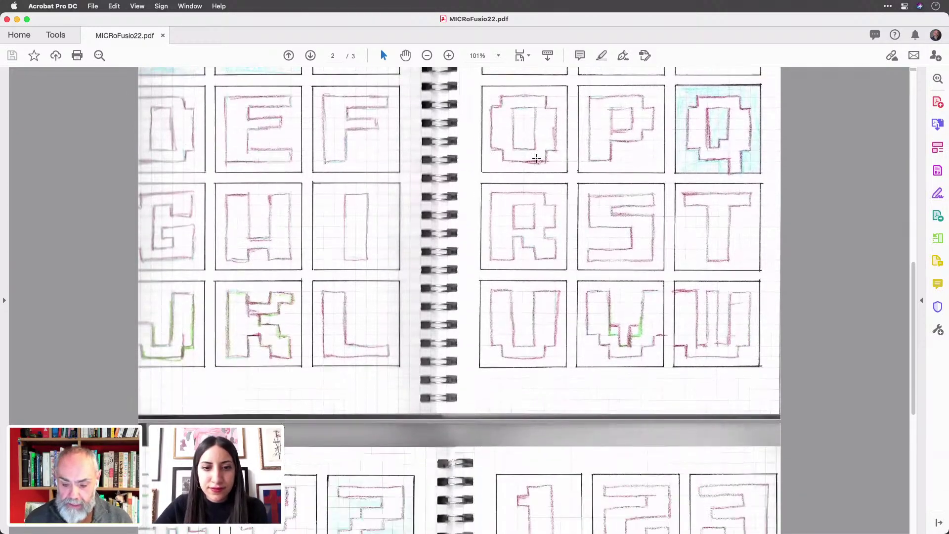
scroll(537, 158, up, 7)
scroll(536, 158, down, 17)
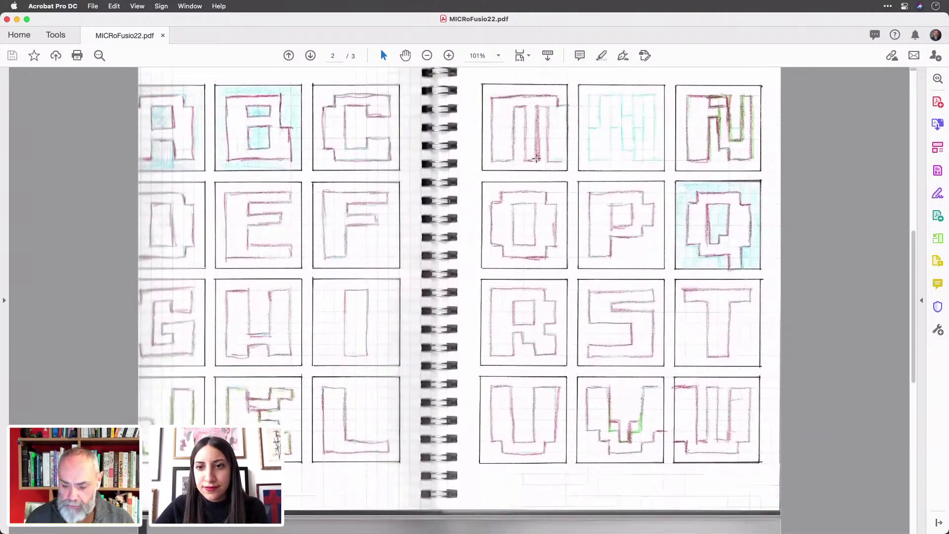
scroll(526, 159, down, 1)
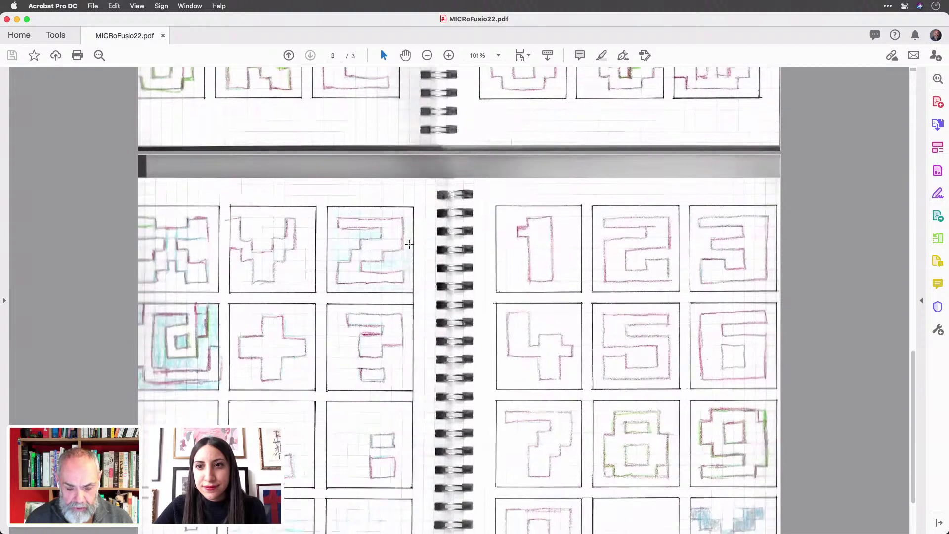
scroll(549, 242, down, 4)
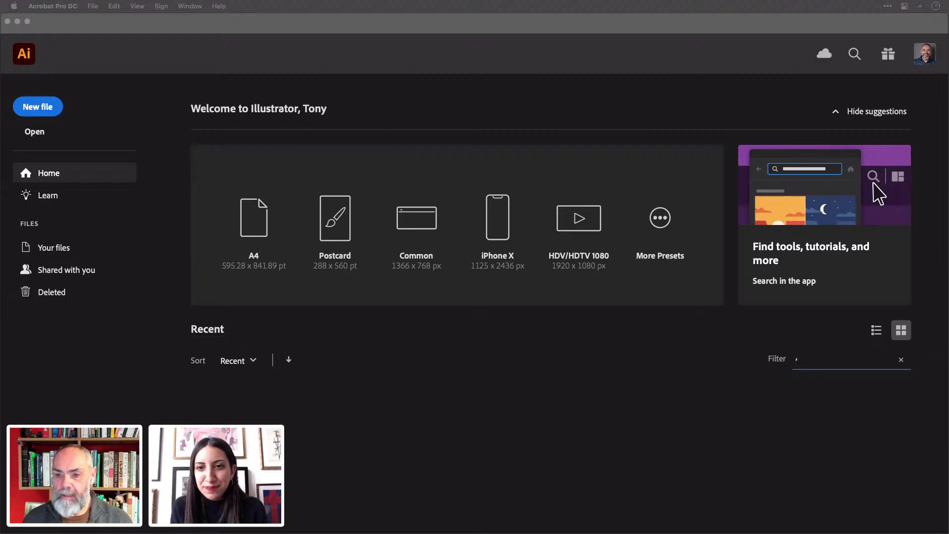
- Switch to Illustrator and open the New Document dialog from the home screen
click(570, 263)
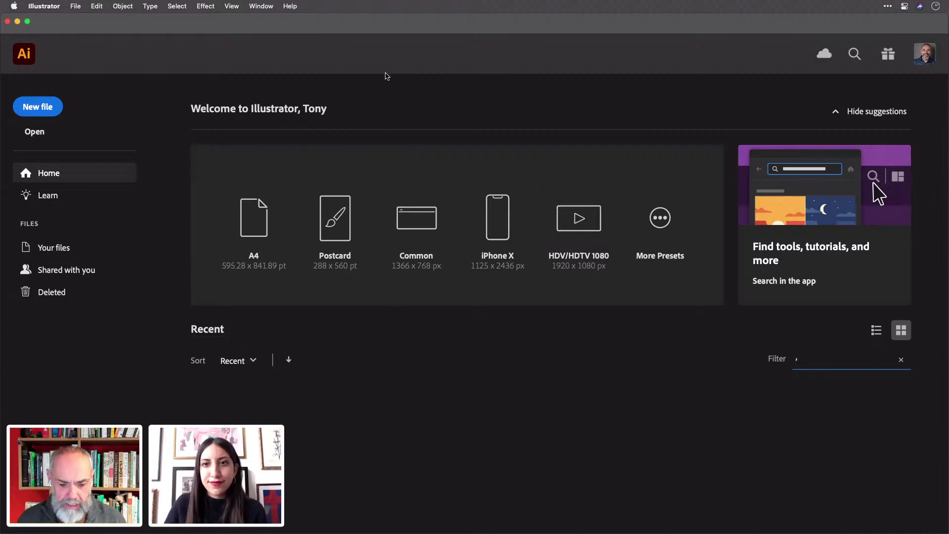
click(38, 112)
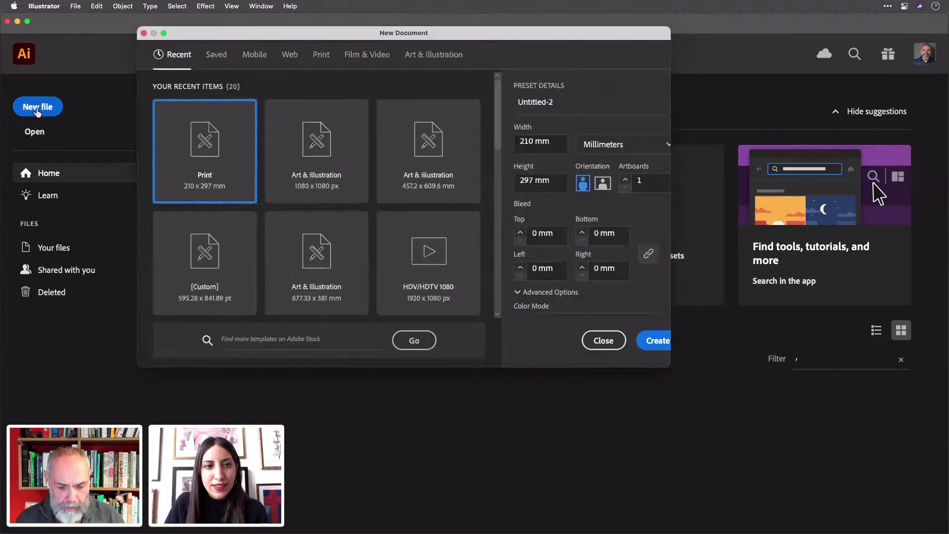
- Create a new Art & Illustration Postcard document measured in pixels
click(442, 56)
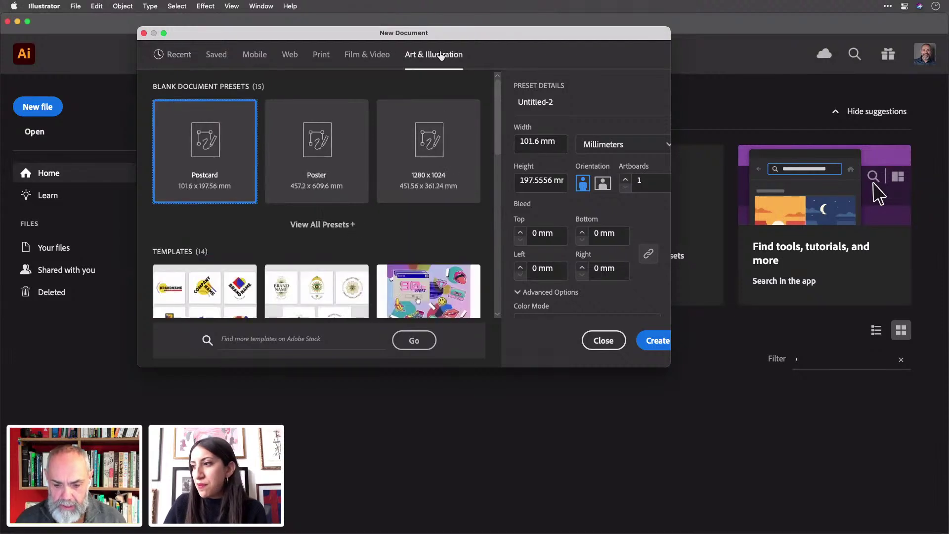
click(629, 145)
click(618, 164)
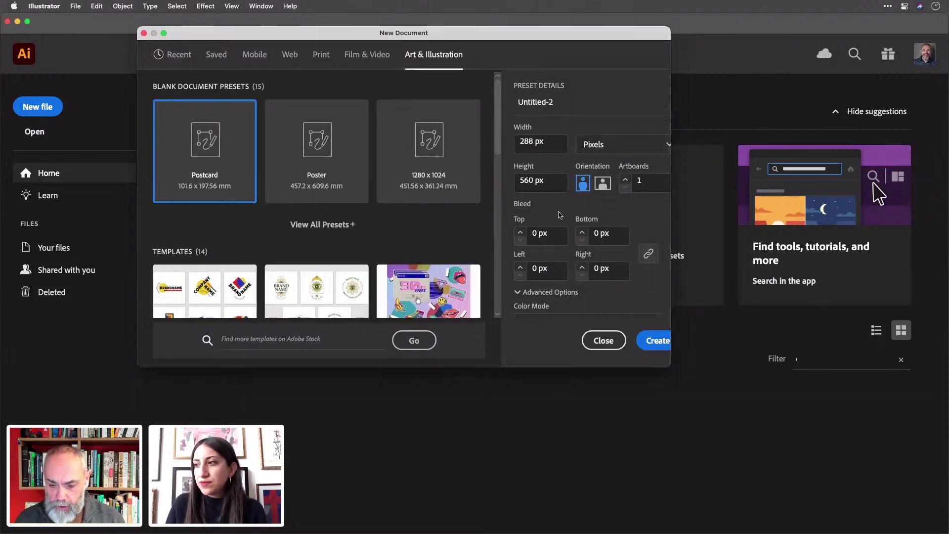
scroll(594, 240, down, 3)
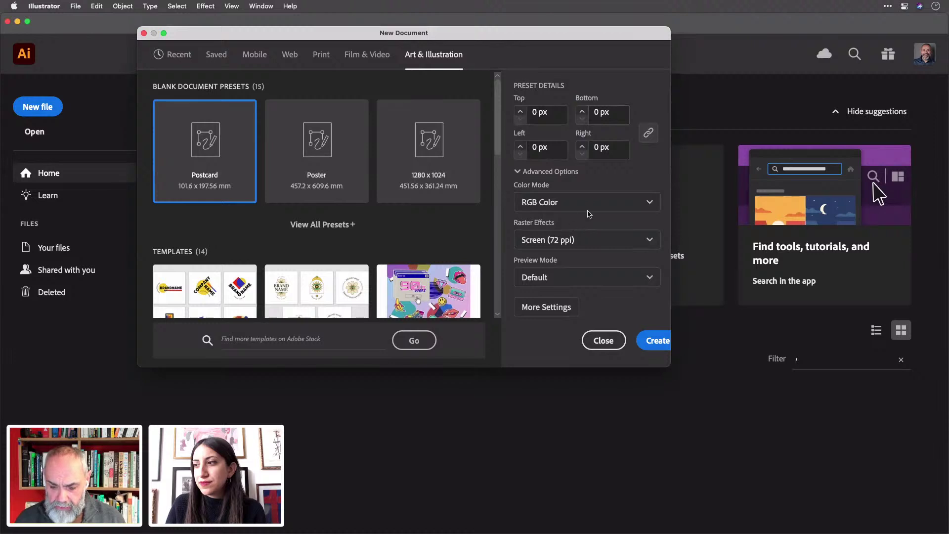
click(658, 341)
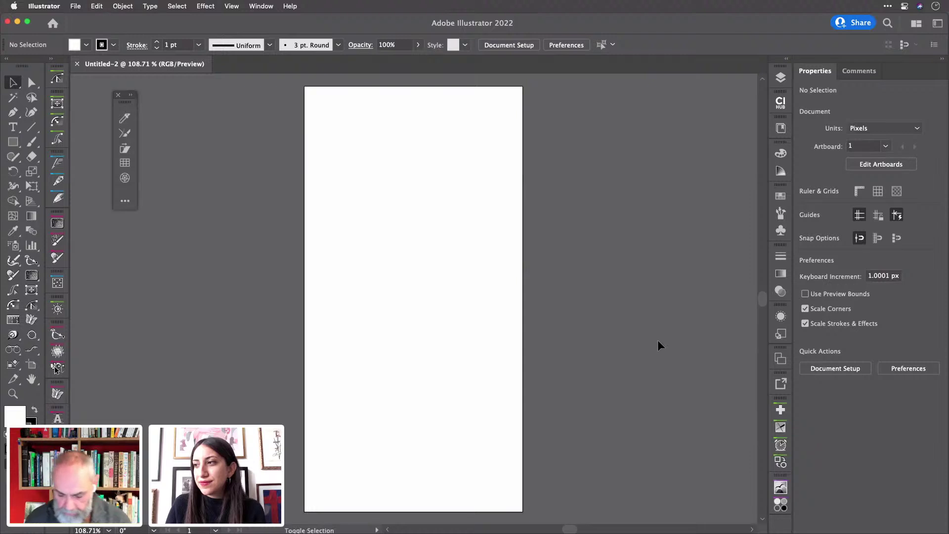
- Turn the artboard to landscape orientation, 560 × 288 px
key(shift+o)
click(925, 215)
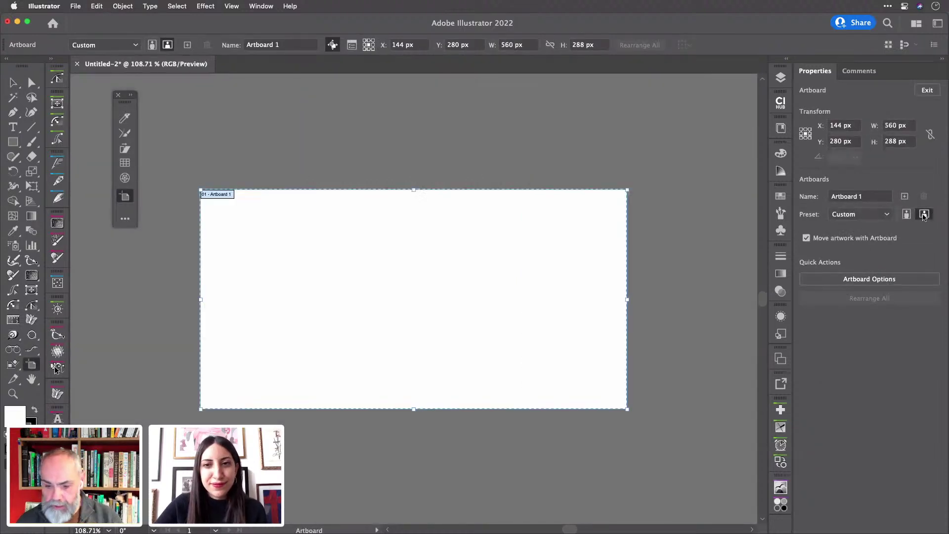
key(Escape)
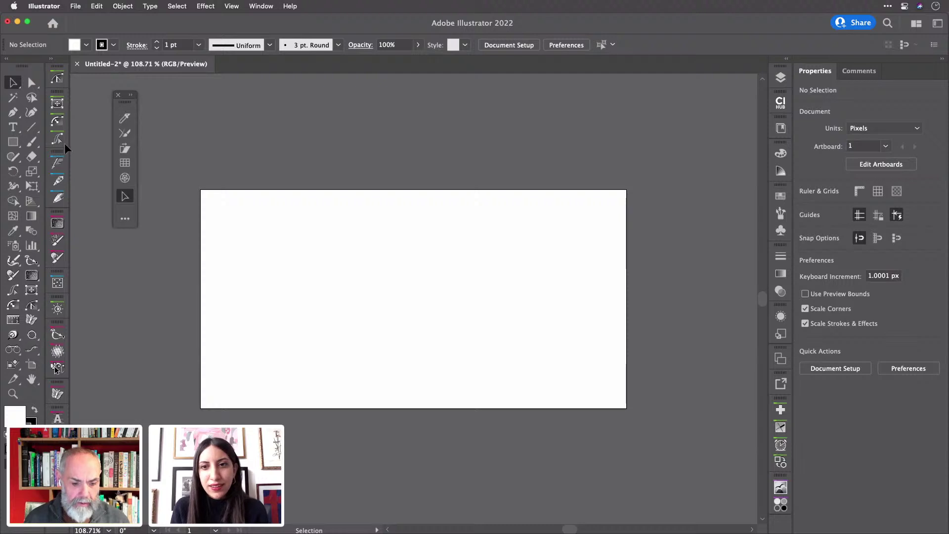
- Try the Rectangular Grid tool with a test grid, delete it, and fit the artboard in view
click(126, 165)
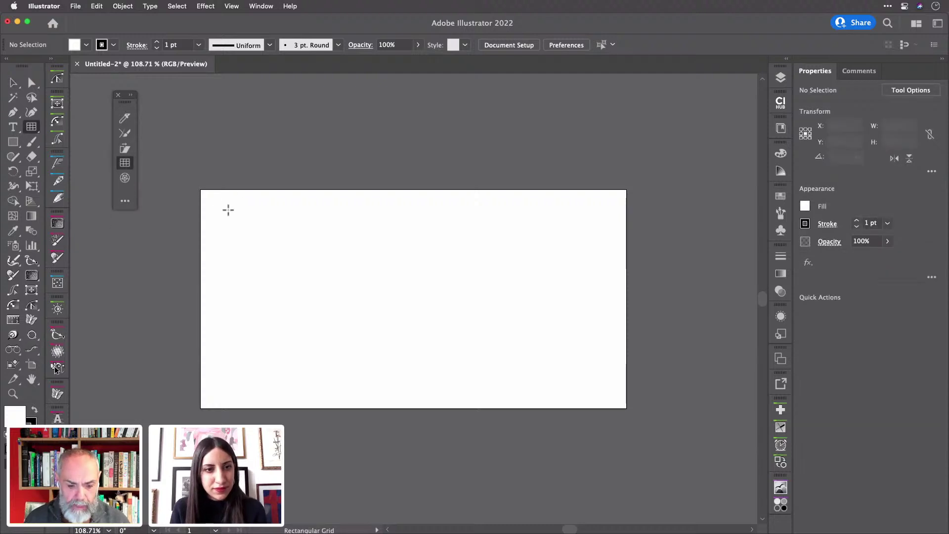
drag(221, 208, 265, 255)
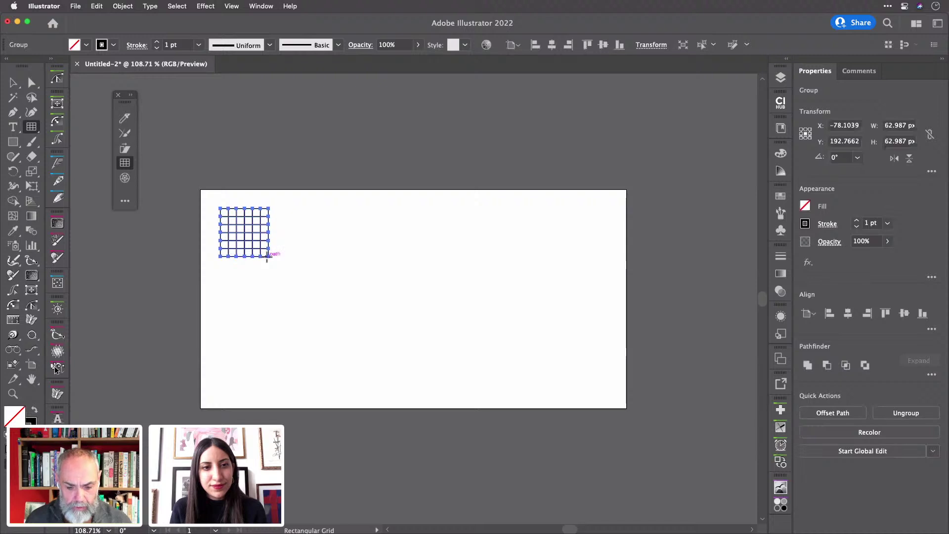
key(Delete)
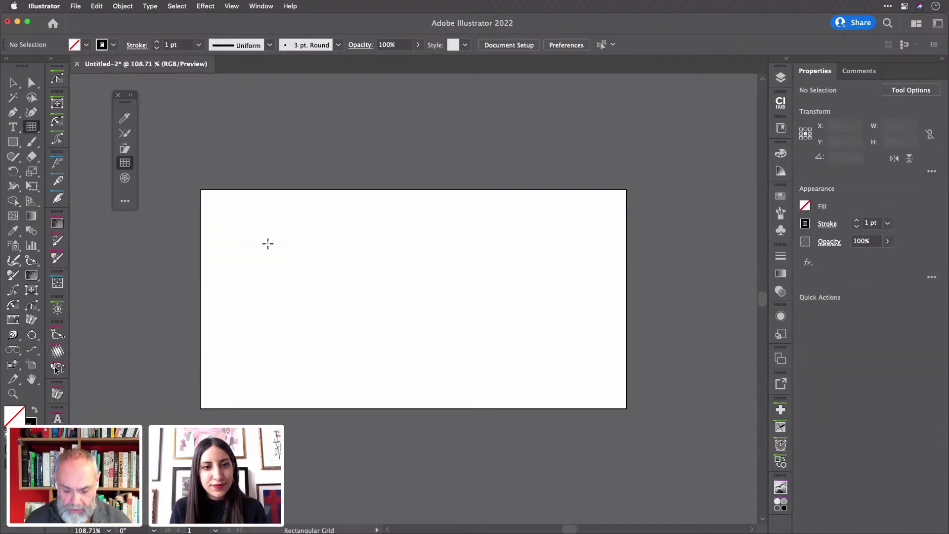
key(super+0)
- Place an exact grid of width 30 px, height 30 px, with 7 horizontal and 7 vertical dividers
click(264, 203)
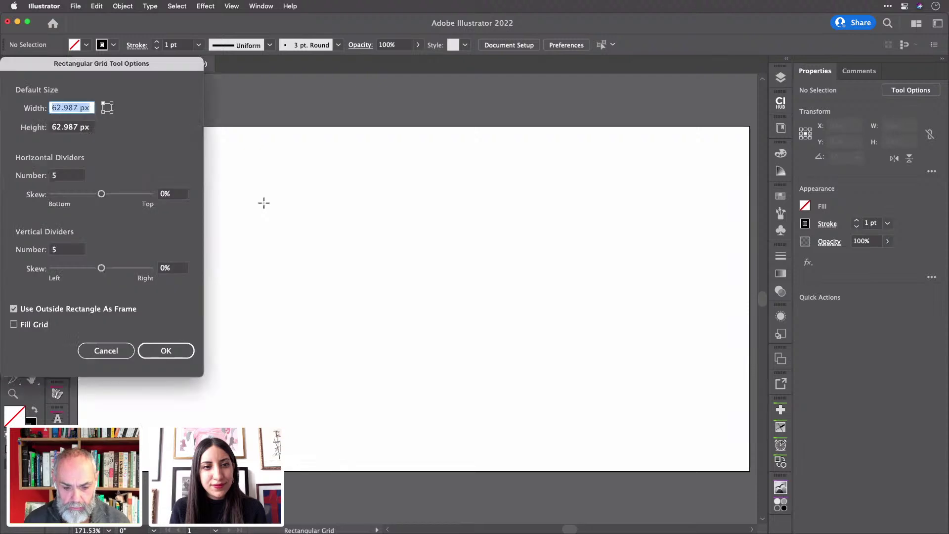
drag(150, 66, 432, 102)
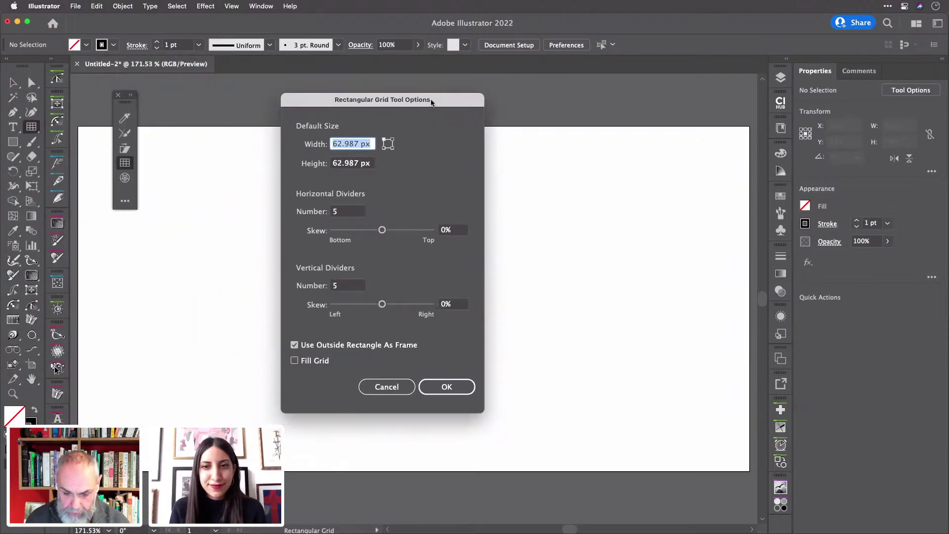
text(30)
key(Tab)
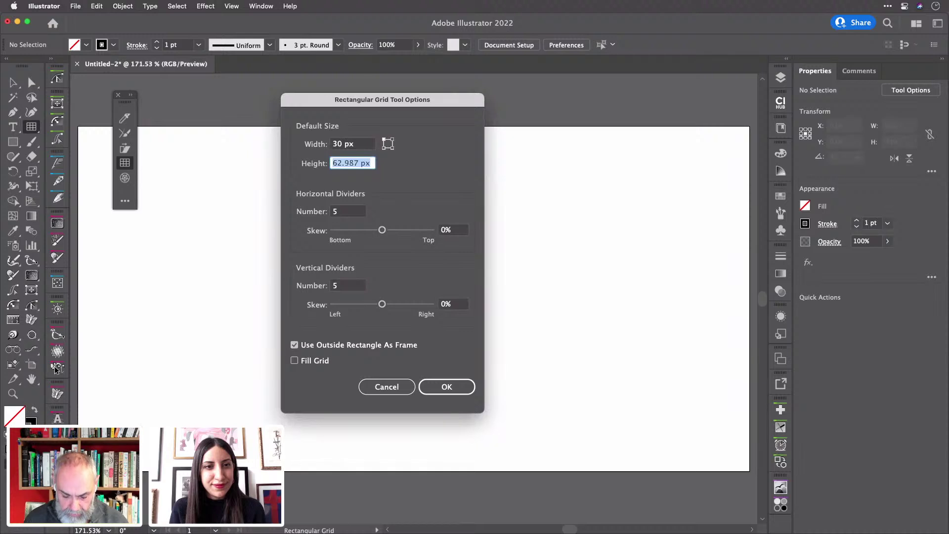
text(30)
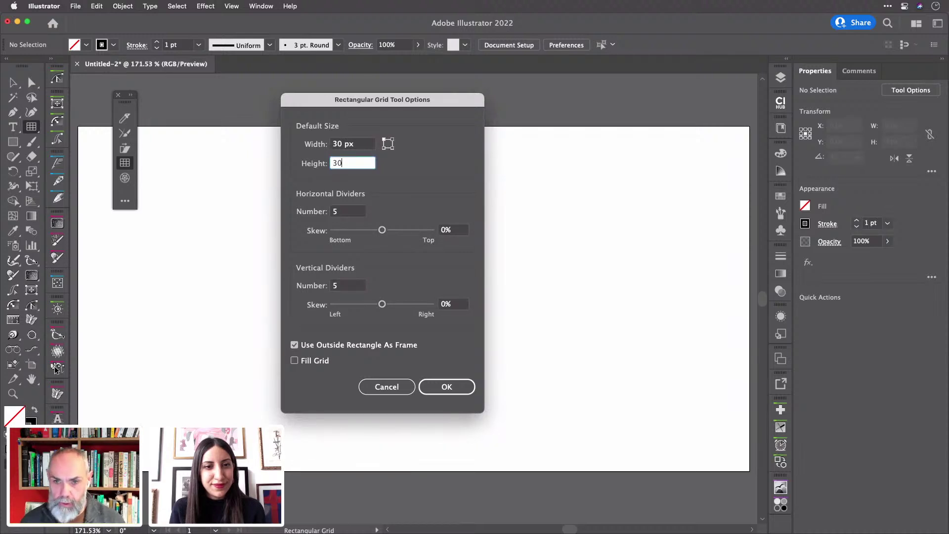
click(355, 211)
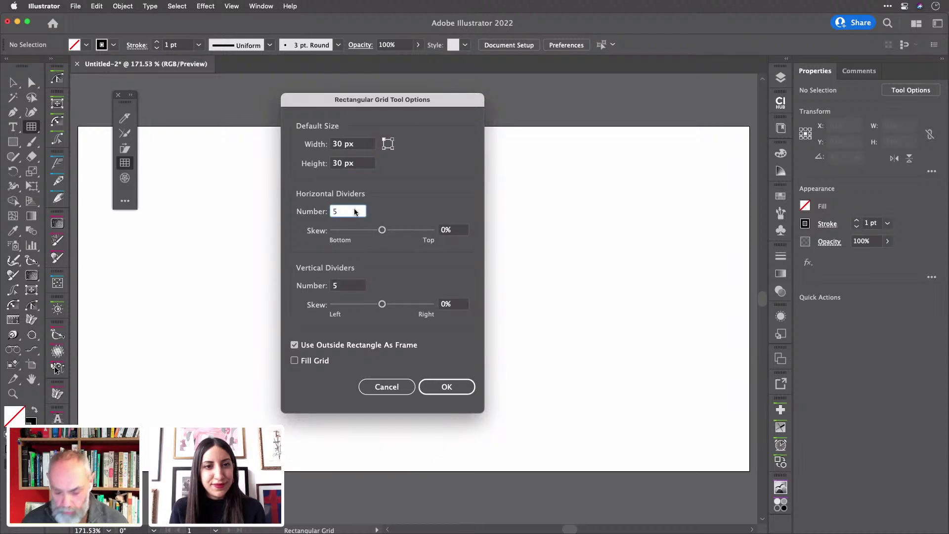
key(Up)
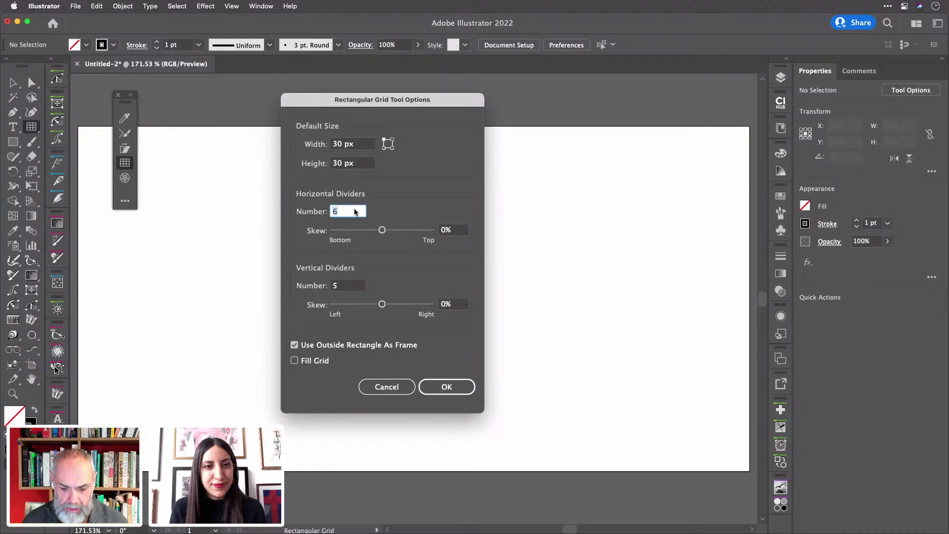
key(Up)
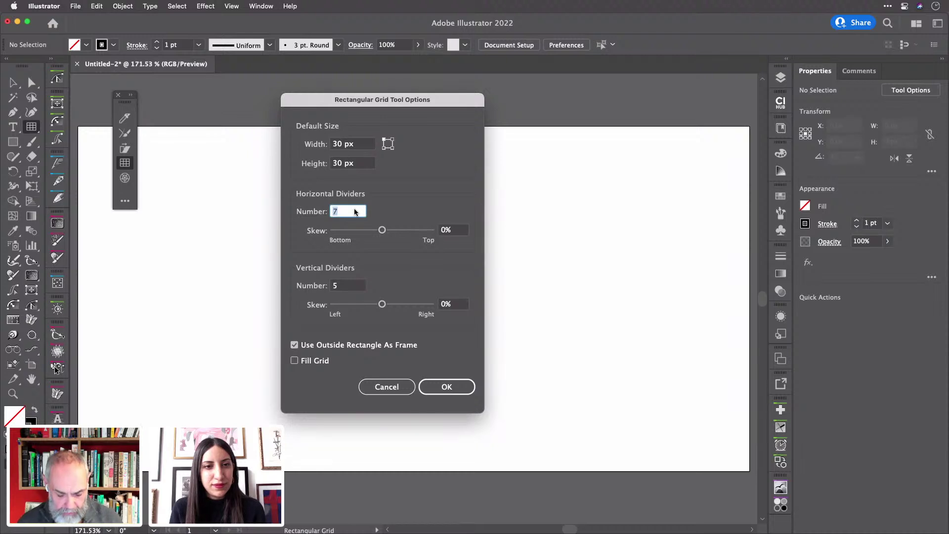
key(Tab)
key(Tab)
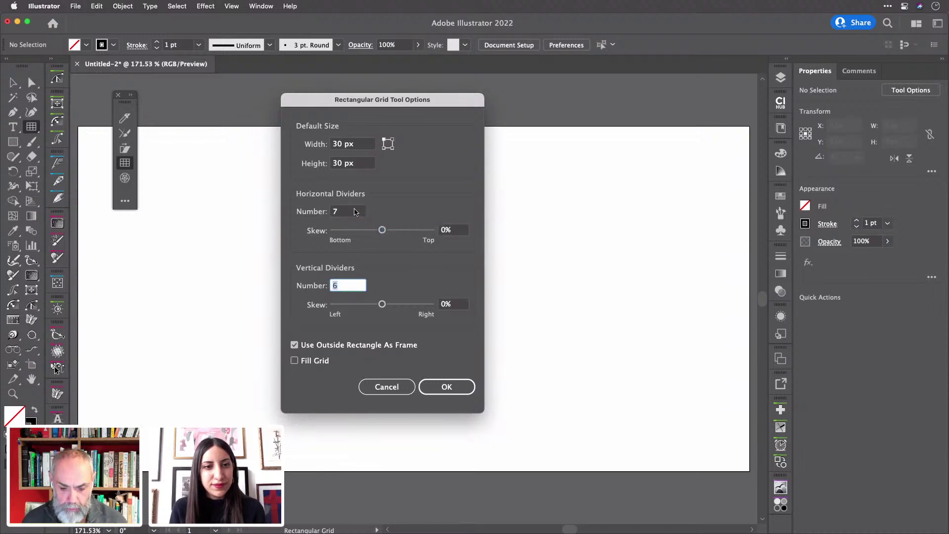
key(Up)
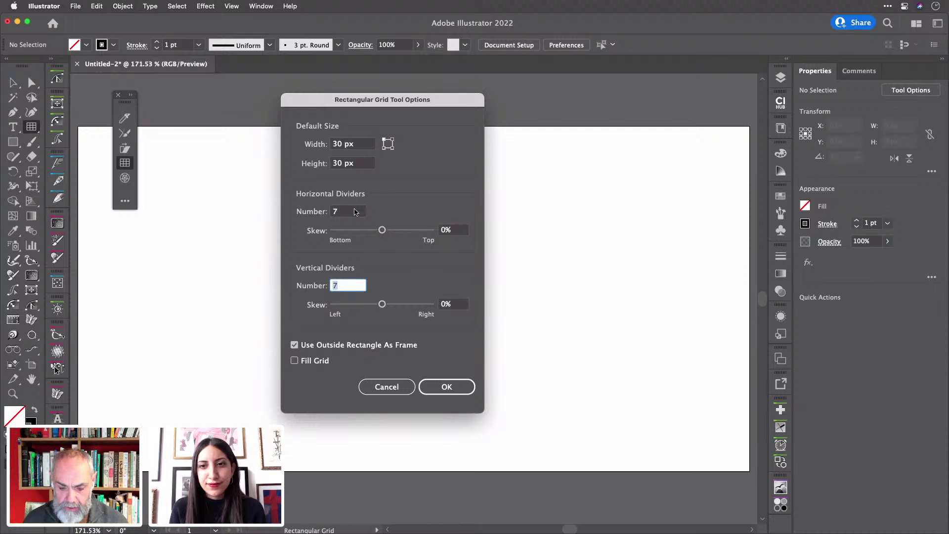
key(Return)
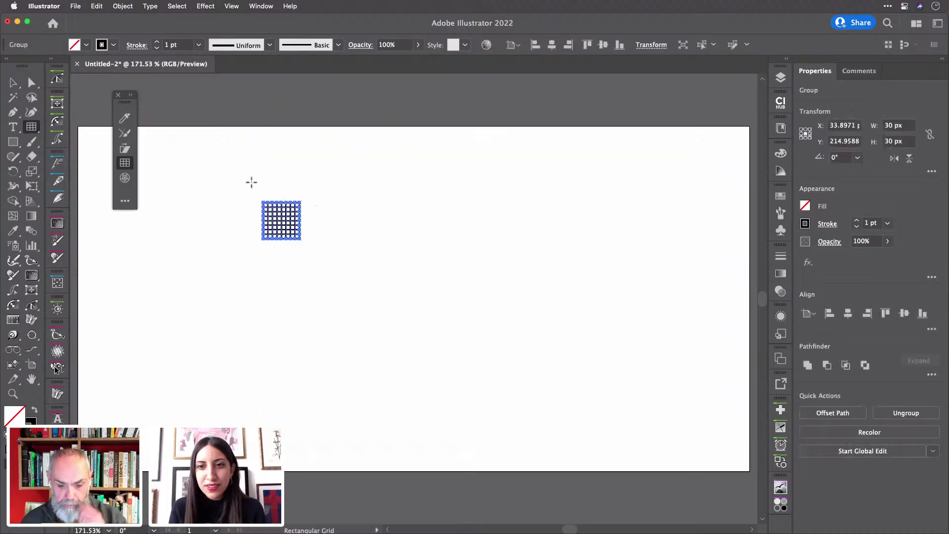
- Set the grid's stroke weight to 0.25 pt
scroll(252, 182, up, 6)
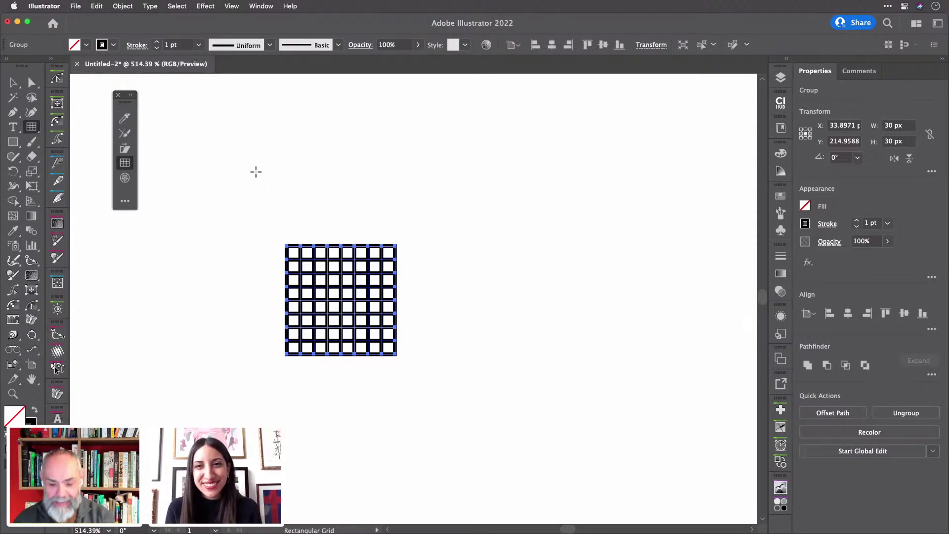
scroll(345, 267, up, 5)
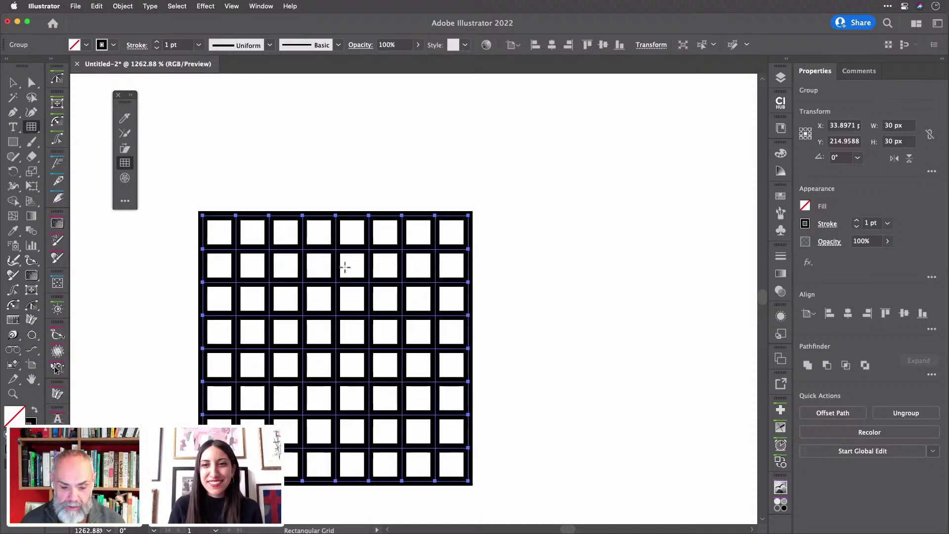
scroll(346, 267, down, 2)
scroll(345, 267, left, 2)
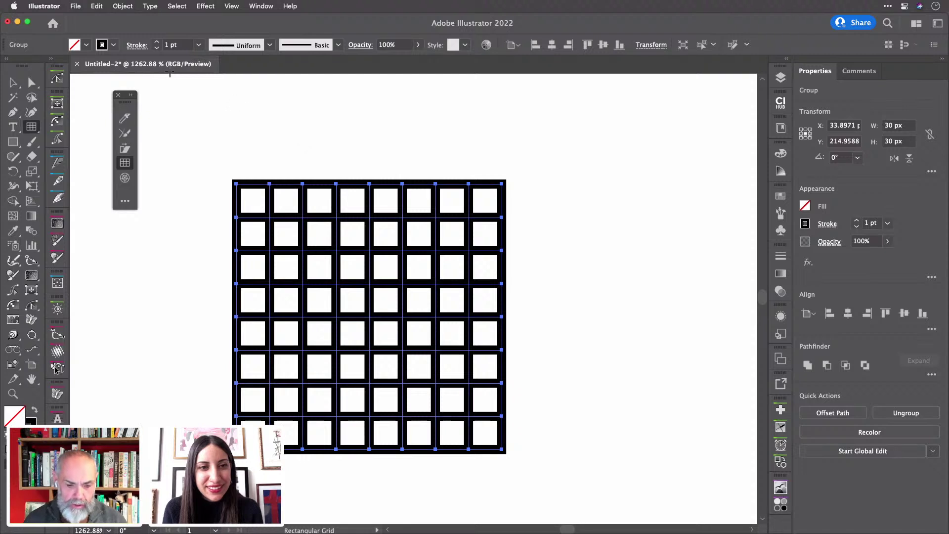
click(199, 46)
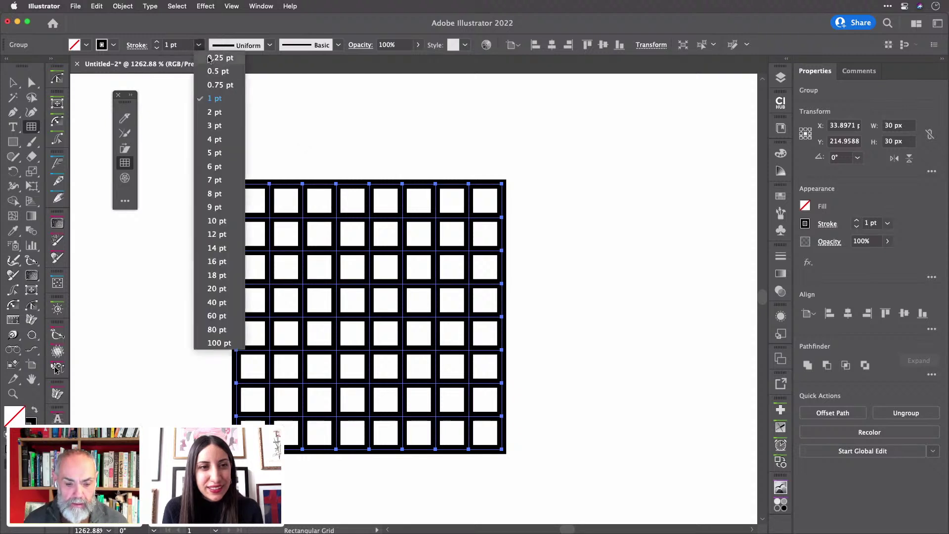
click(212, 62)
- Move the grid into the artboard's top-left corner
scroll(339, 166, down, 1)
scroll(339, 166, down, 5)
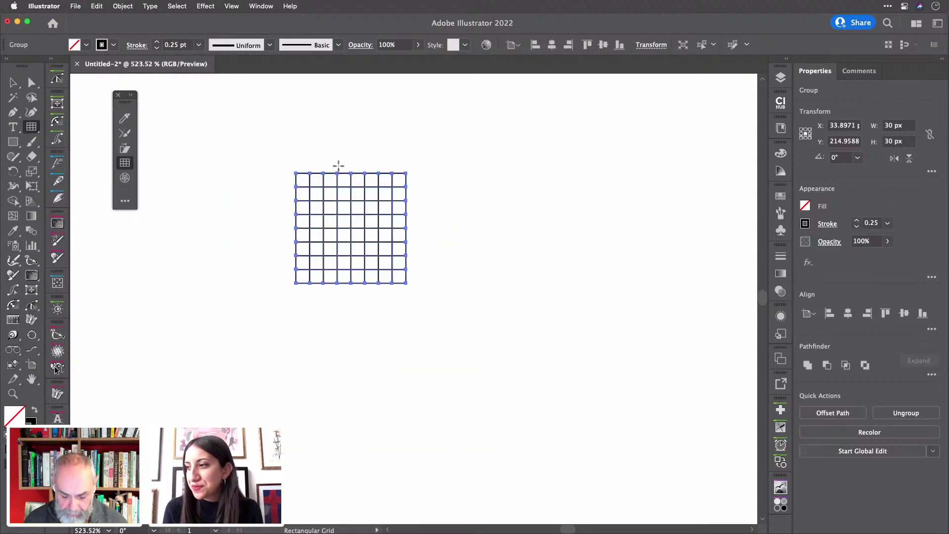
scroll(338, 166, down, 3)
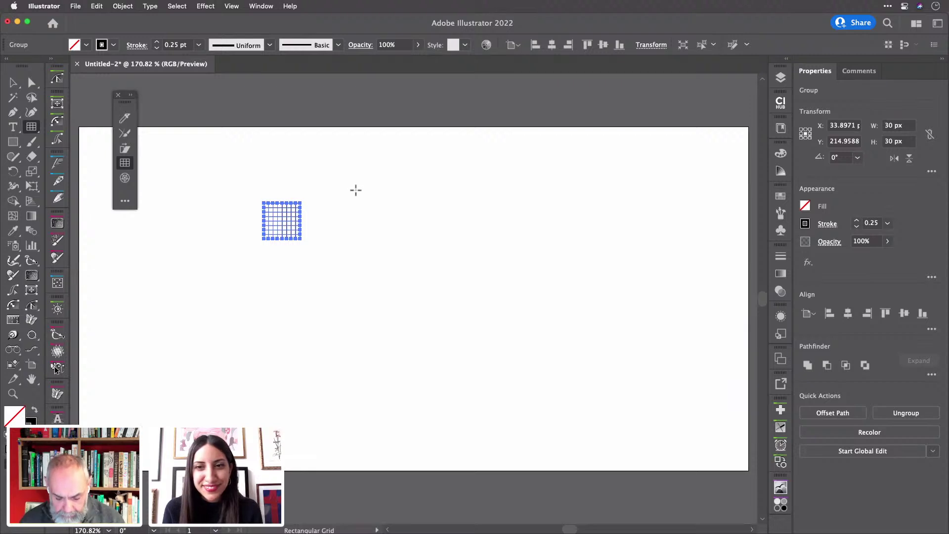
key(v)
drag(284, 221, 127, 159)
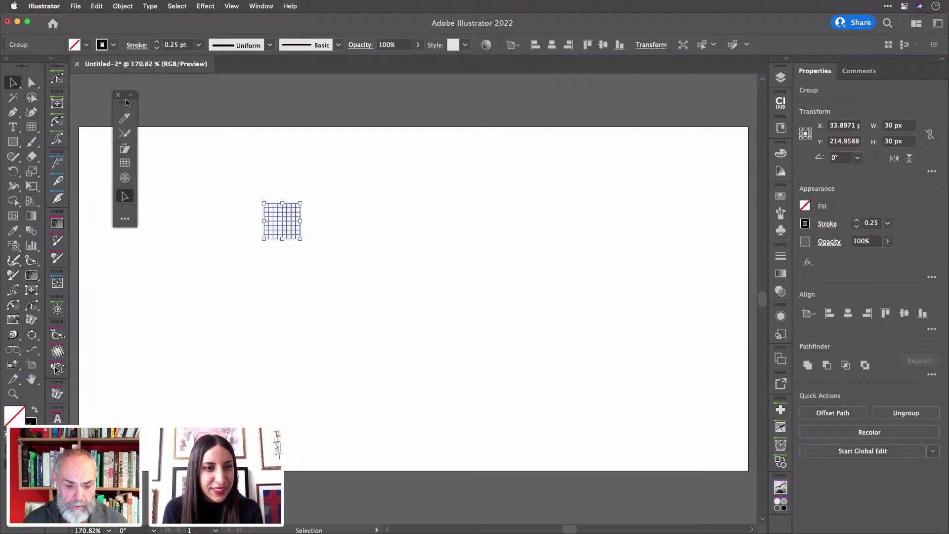
drag(127, 103, 721, 101)
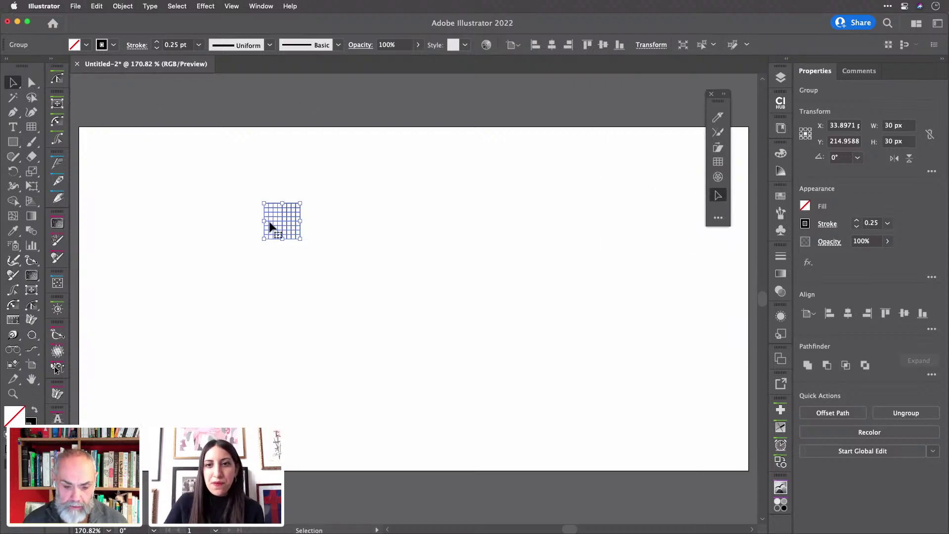
drag(286, 227, 113, 168)
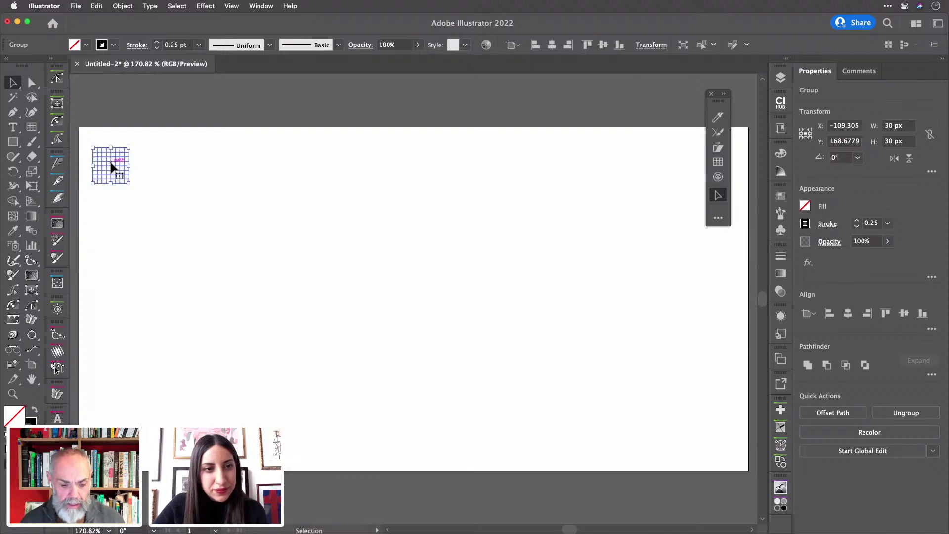
- Make the grid Live Paint, then revert, strip its stroke, and remake the Live Paint group
scroll(111, 167, up, 5)
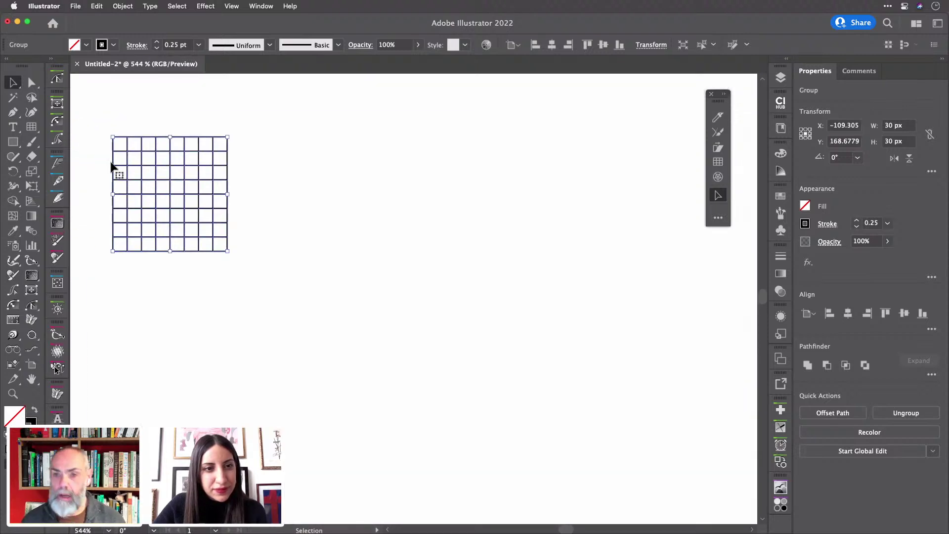
key(super)
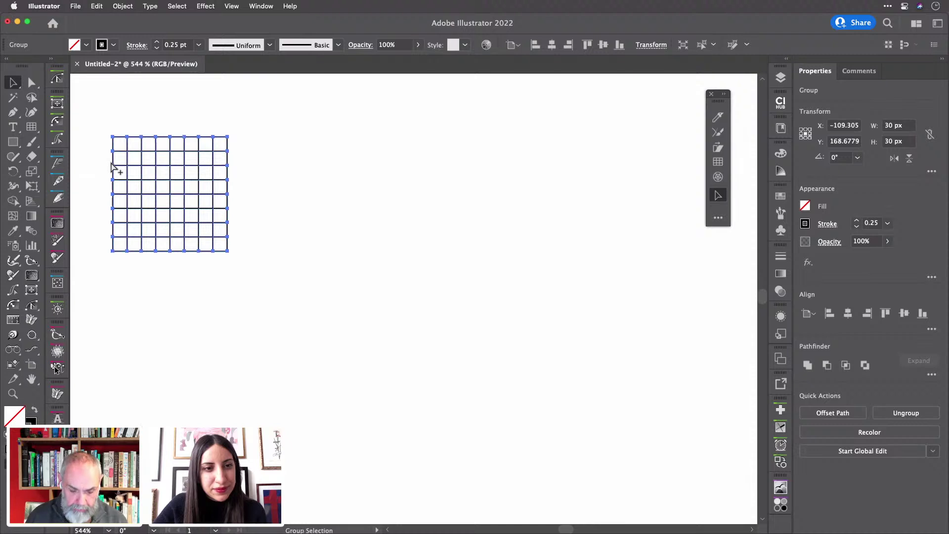
key(alt+super+x)
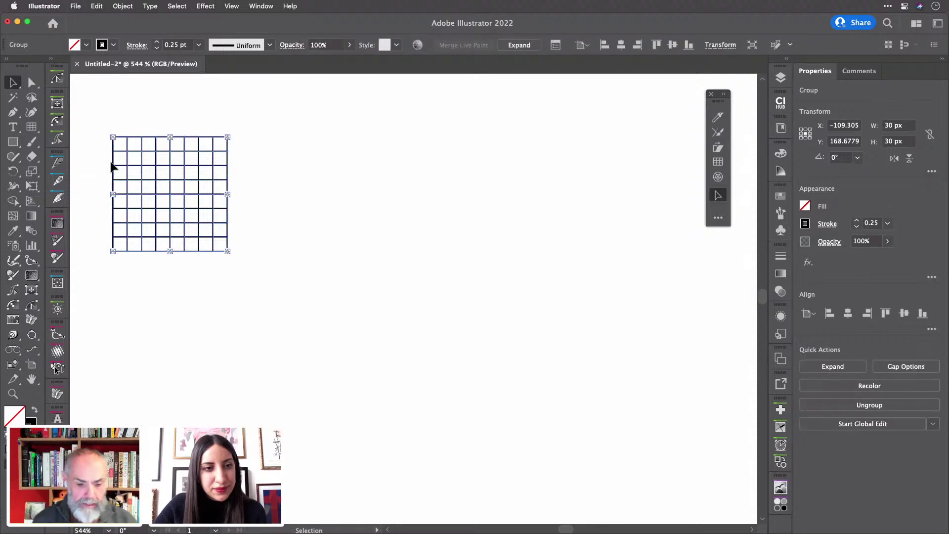
click(123, 10)
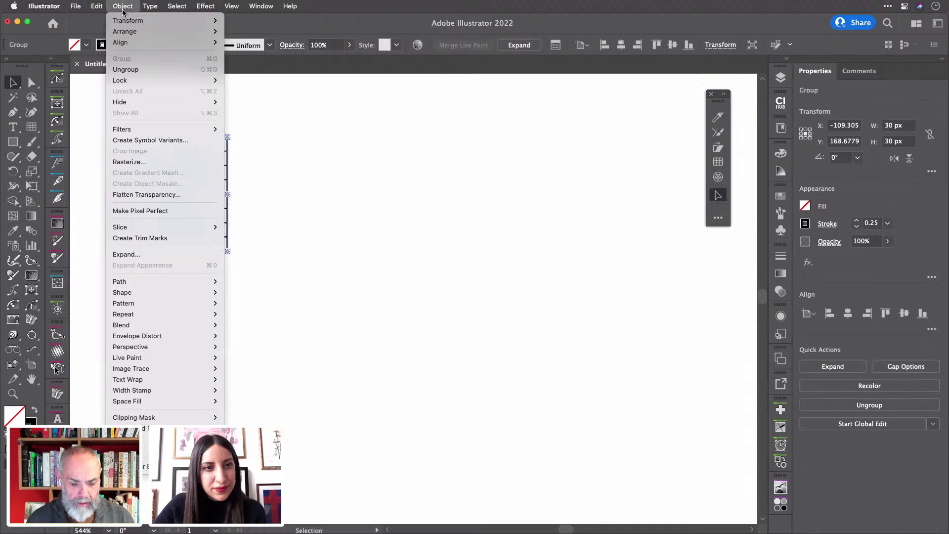
mouse_move(148, 357)
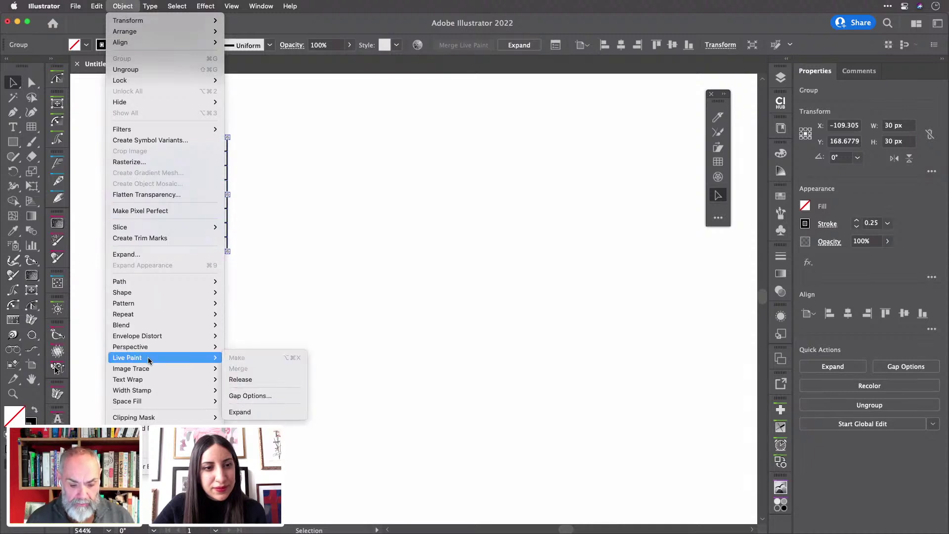
click(466, 313)
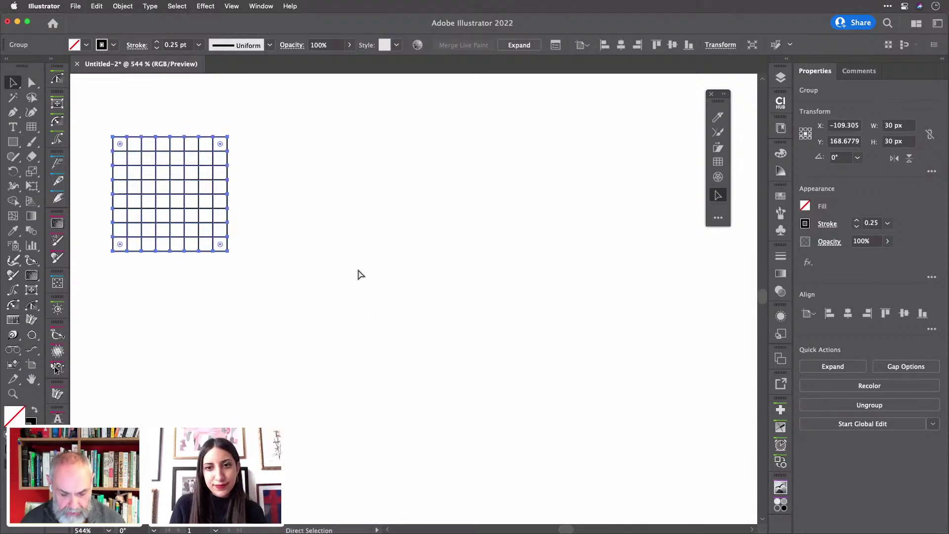
key(super+z)
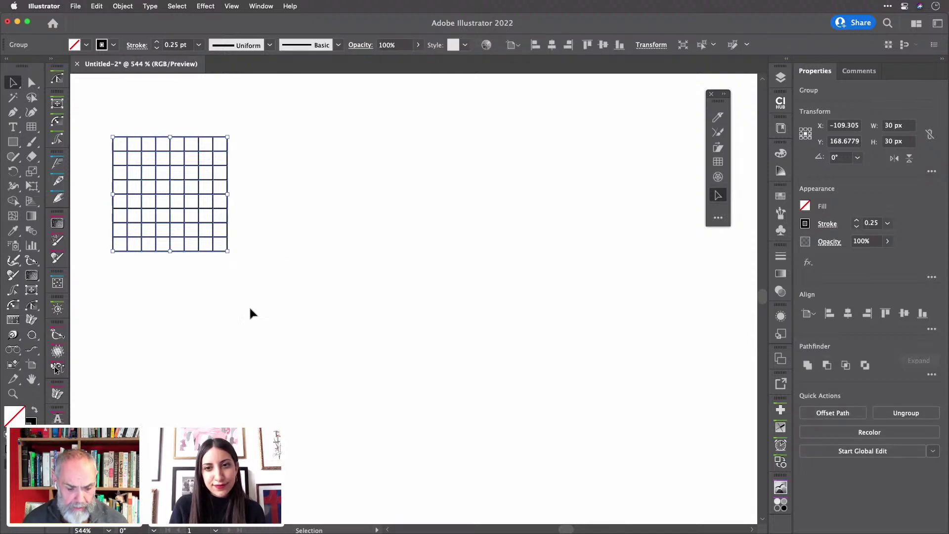
key(super+z)
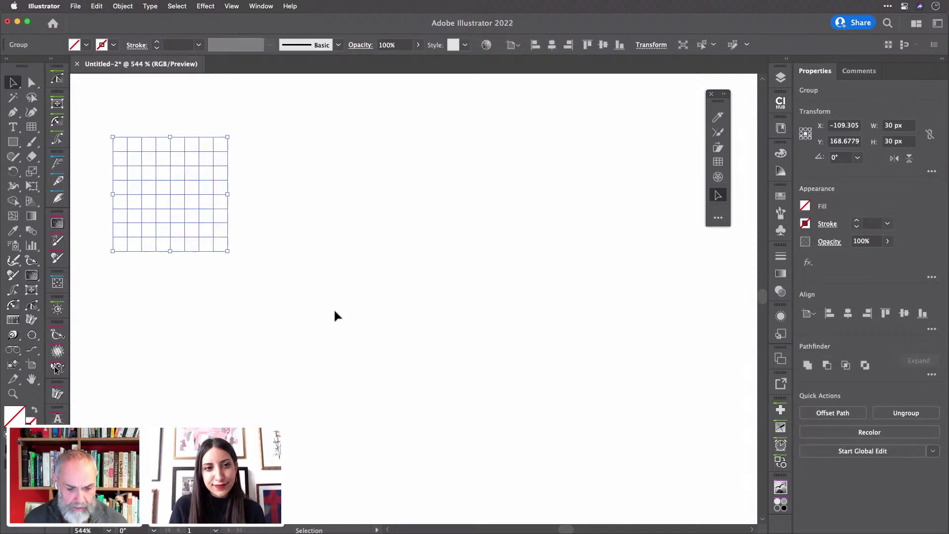
key(alt+super+x)
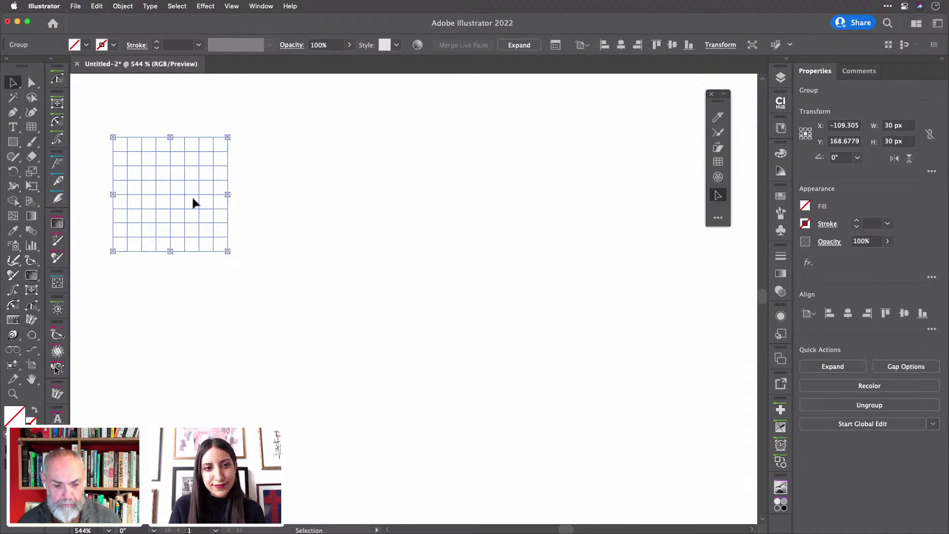
- In Outline view, duplicate the grid rightward with Cmd+D into a row of fifteen grids
drag(172, 198, 263, 198)
key(a)
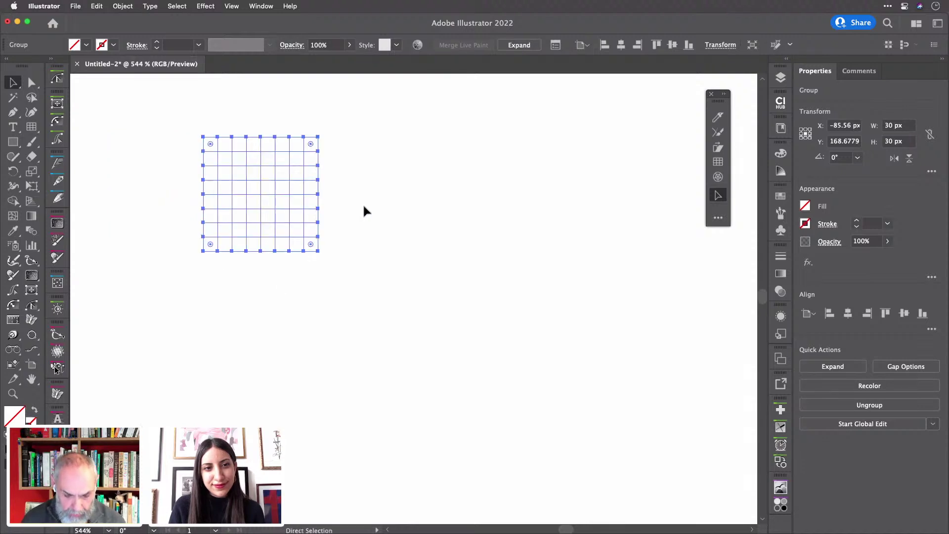
key(super+z)
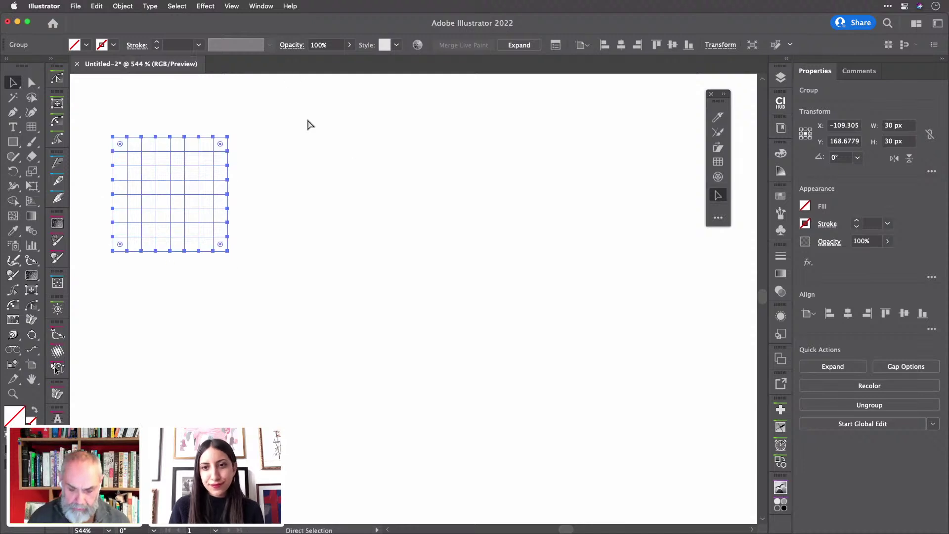
key(super+y)
key(v)
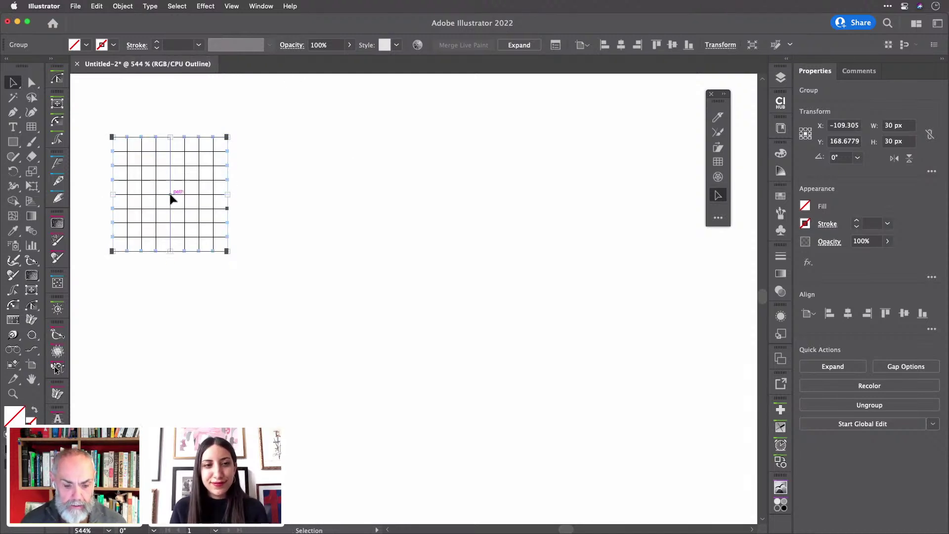
drag(170, 198, 304, 197)
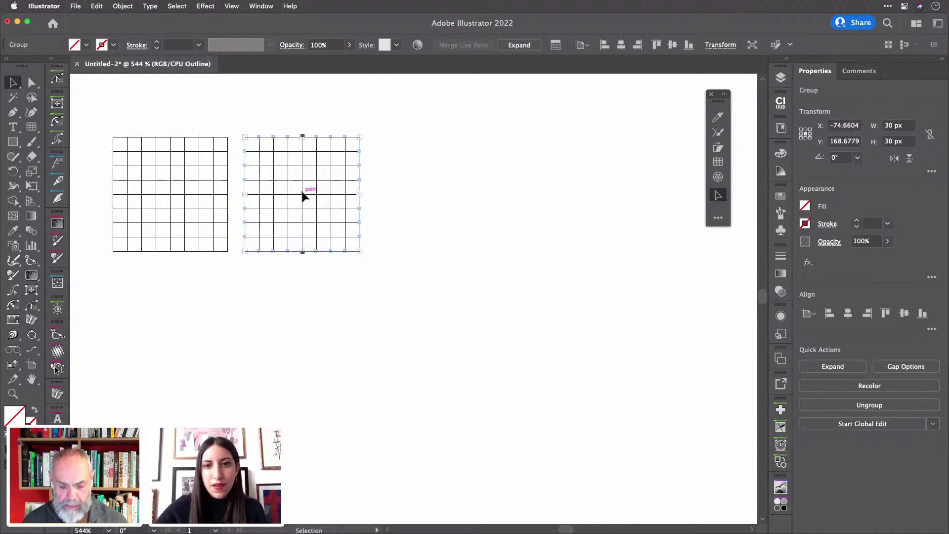
key(super+0)
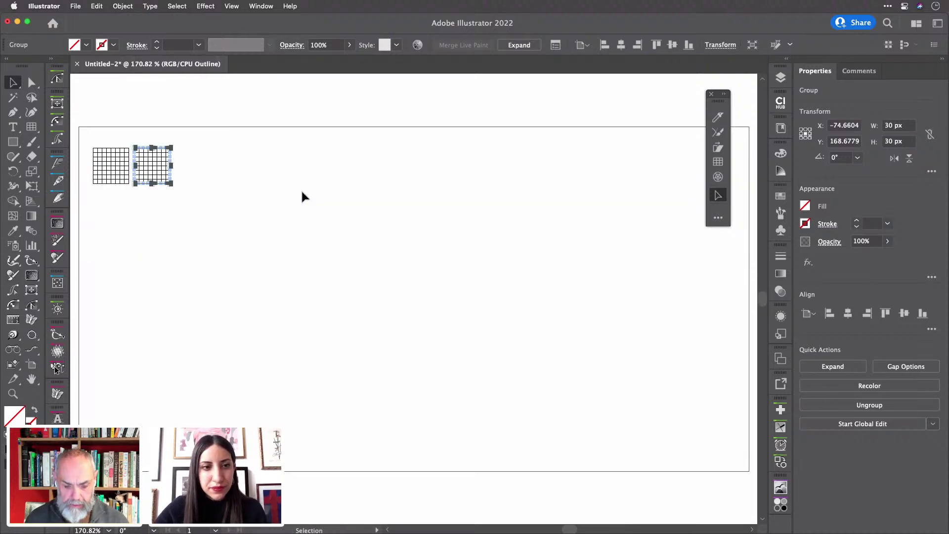
key(super+d)
key(super+d)
key(super+d)
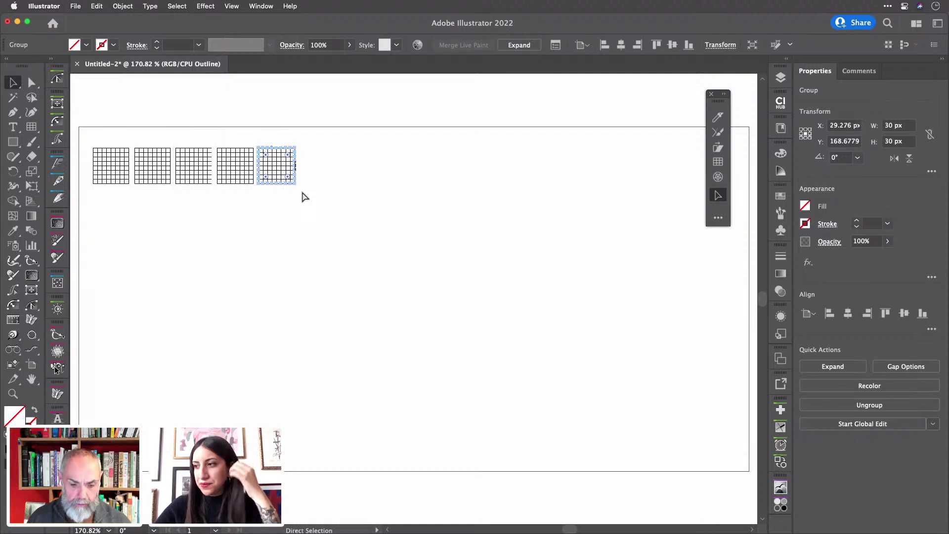
key(super+d)
key(super+d)
key(super+d)
key(super+d)
key(super+d)
key(super+d)
key(super+d)
key(super+d)
key(super+d)
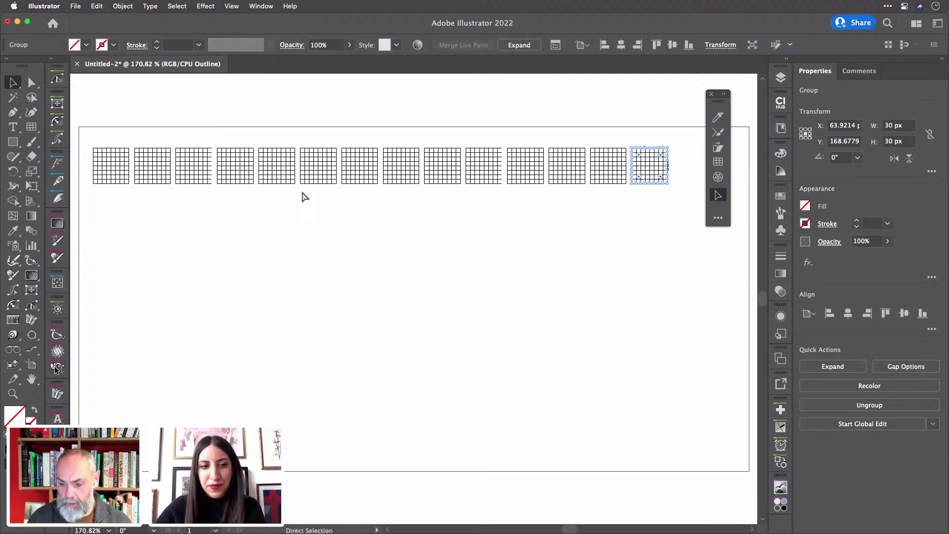
key(super+d)
- Copy the whole row straight down as a second row, return to Preview, and deselect
drag(102, 133, 692, 199)
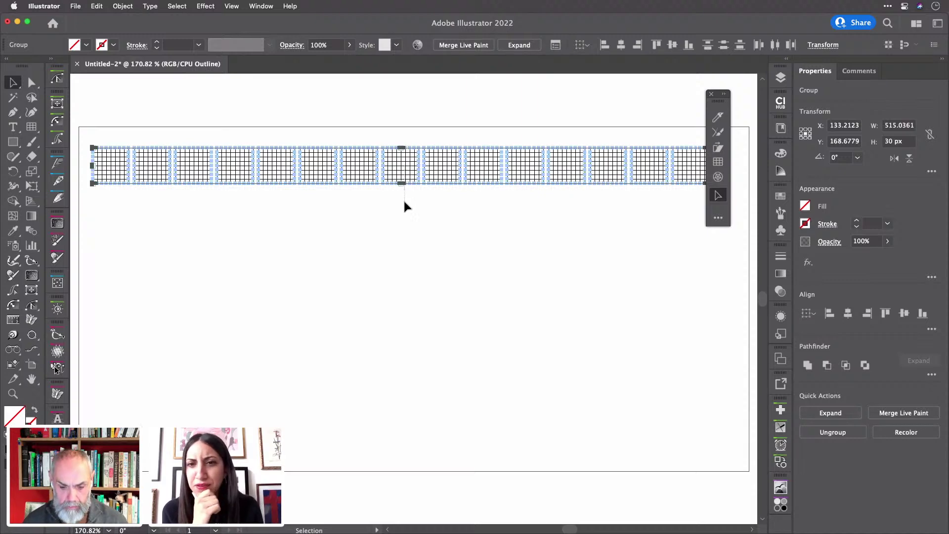
drag(403, 170, 403, 215)
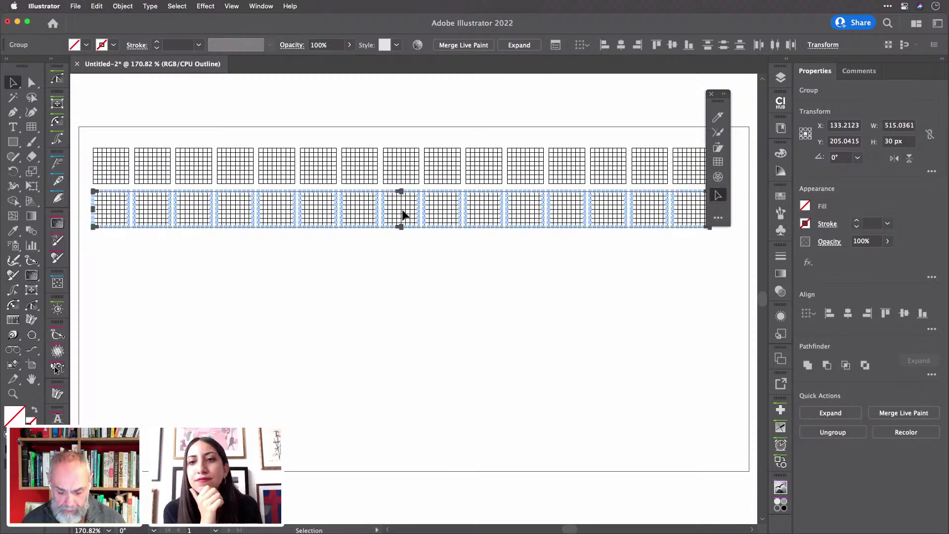
key(super+y)
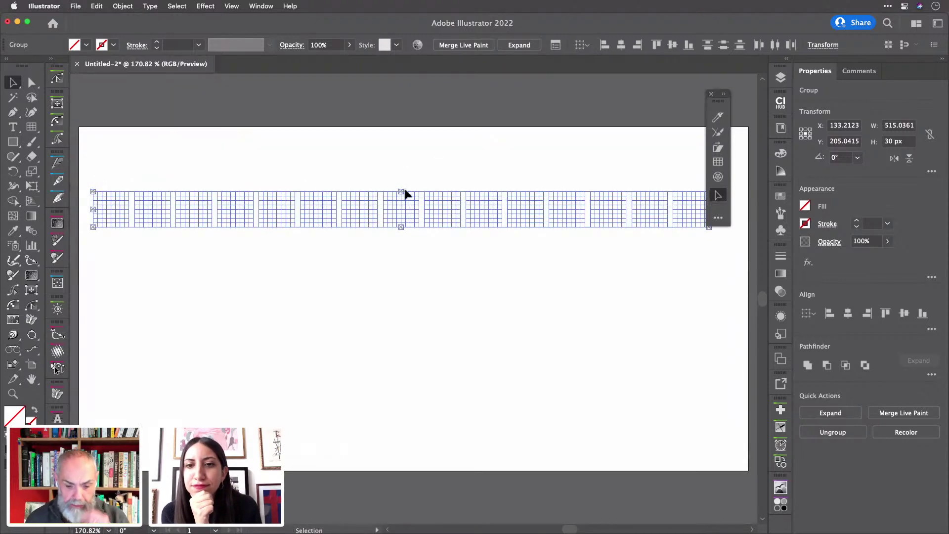
click(410, 141)
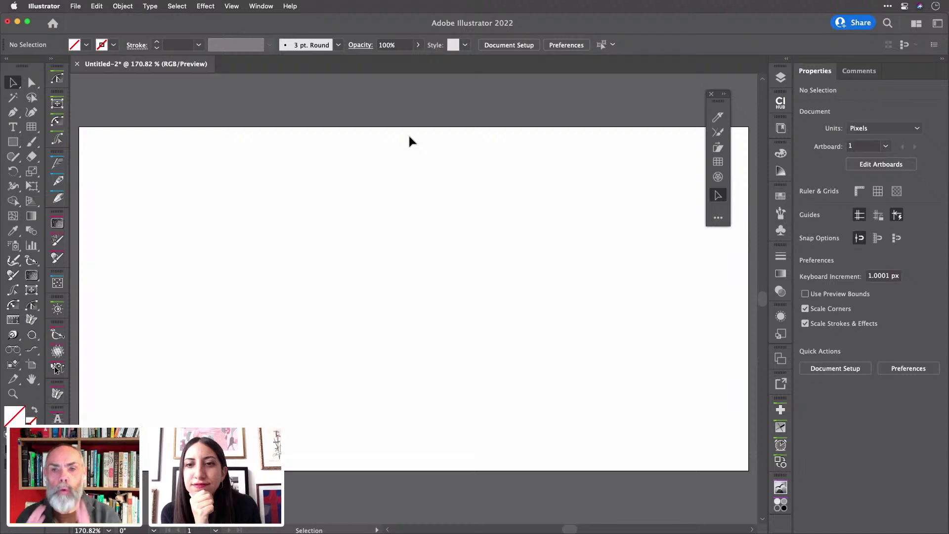
key(a)
key(alt)
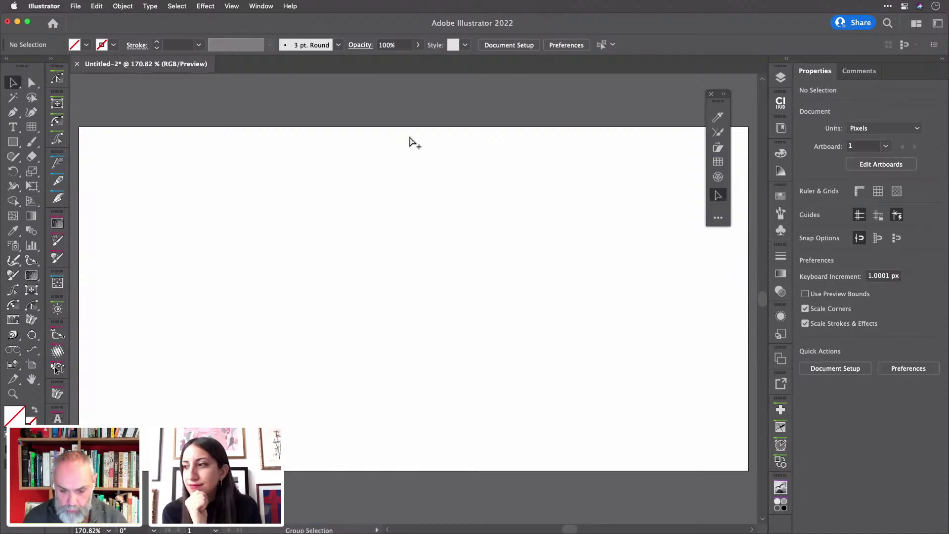
- In a new document, draw a circle with no fill near the artboard's top-left
key(super+alt+n)
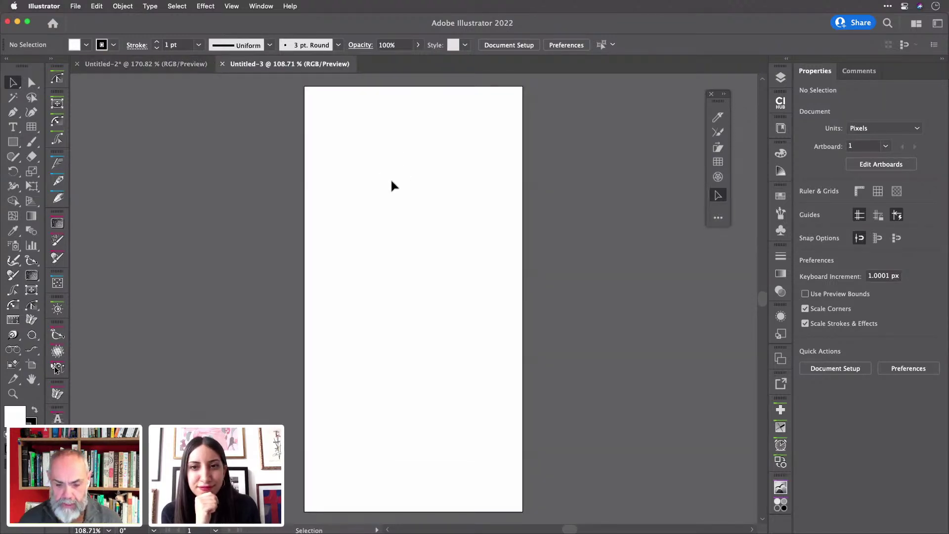
scroll(390, 177, up, 5)
scroll(475, 194, down, 2)
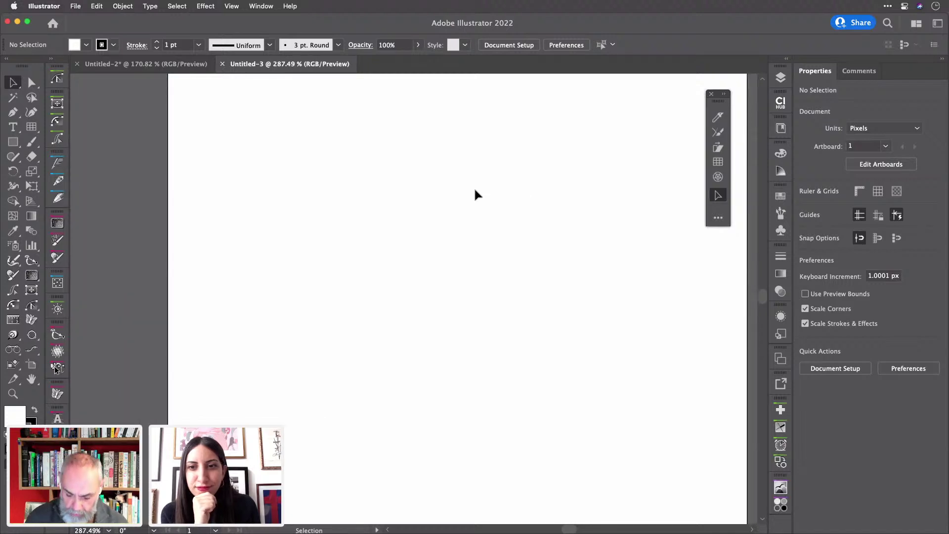
key(l)
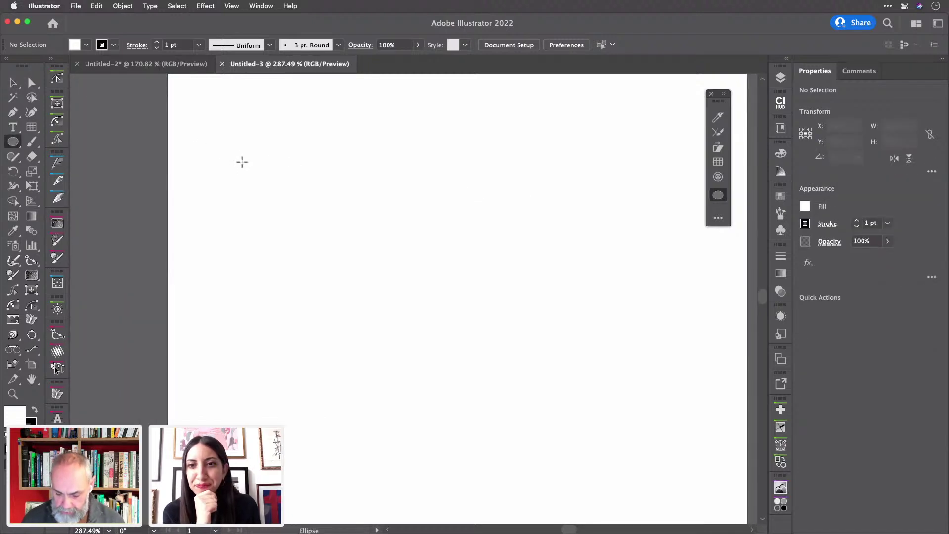
key(slash)
drag(227, 137, 432, 332)
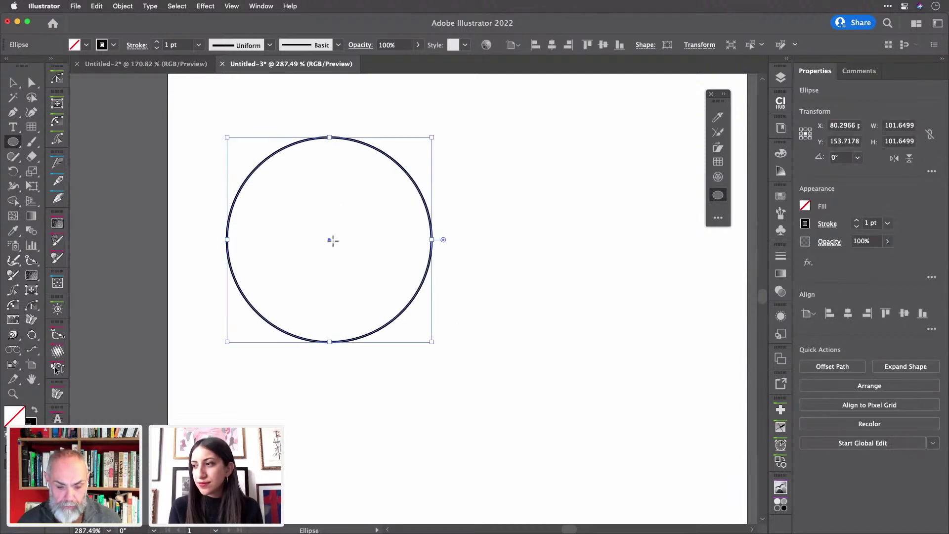
- Duplicate the circle overlapping to the right and make both a Live Paint group
drag(330, 241, 458, 241)
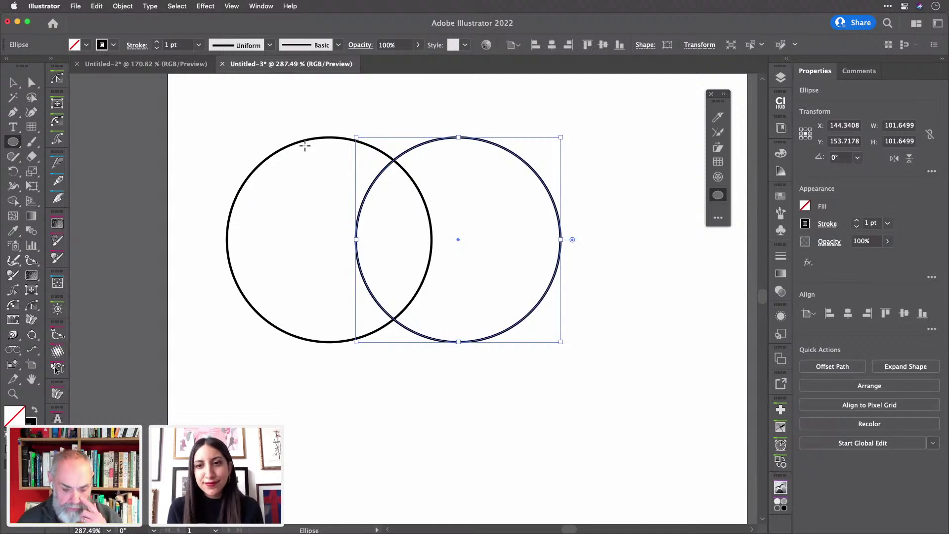
key(v)
drag(298, 102, 520, 248)
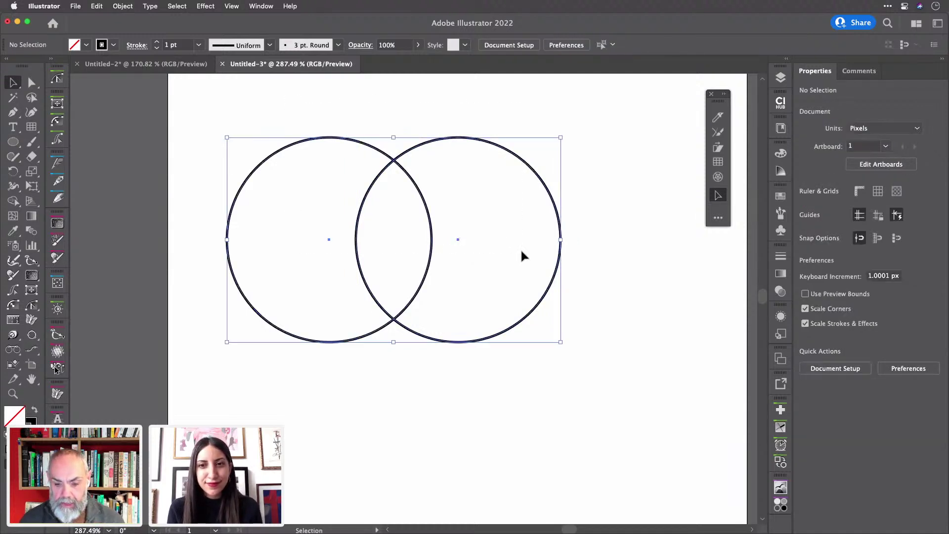
key(a)
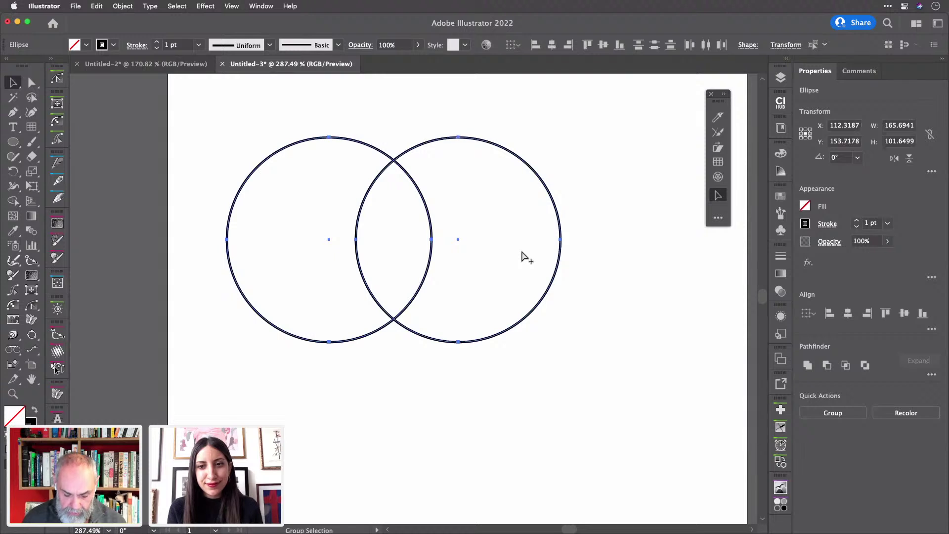
key(super+alt+x)
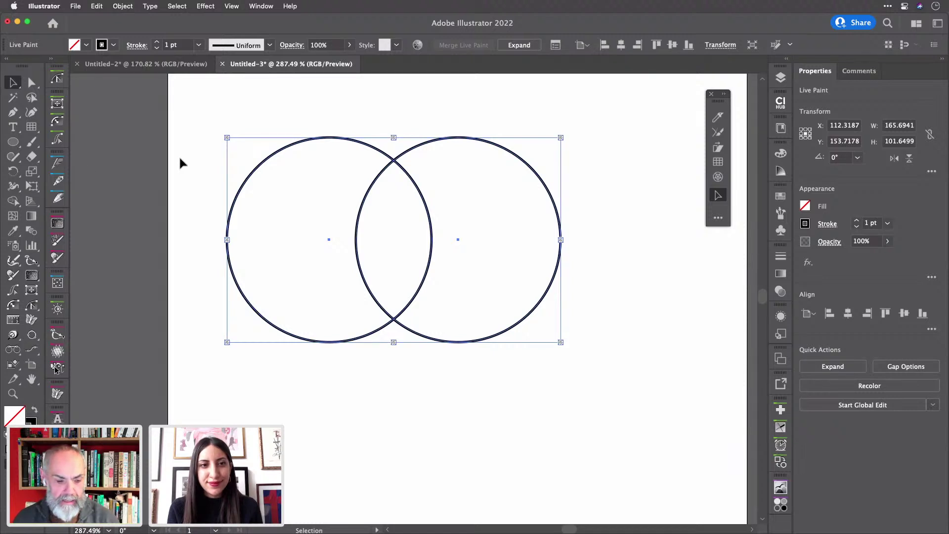
- With the Live Paint Bucket and Swatches, fill left crescent red, overlap orange, right crescent yellow
key(k)
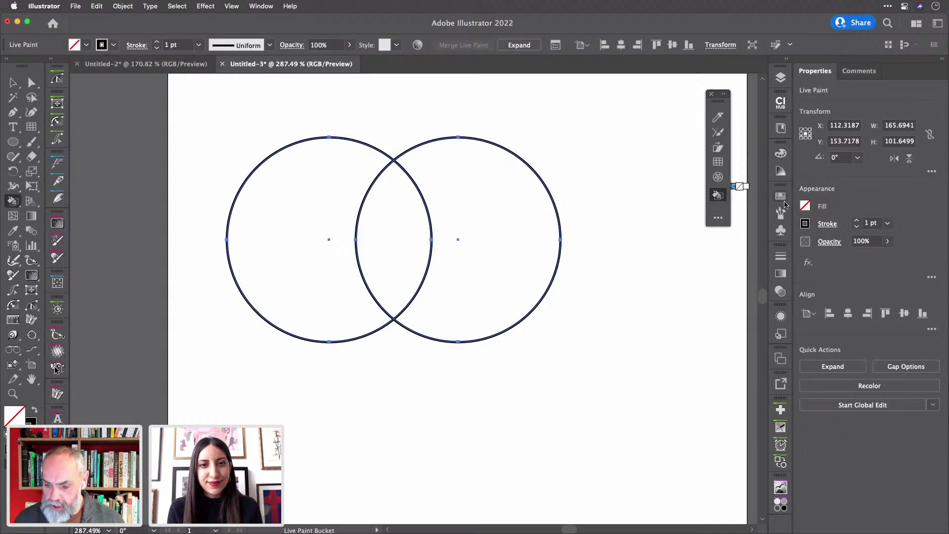
click(783, 198)
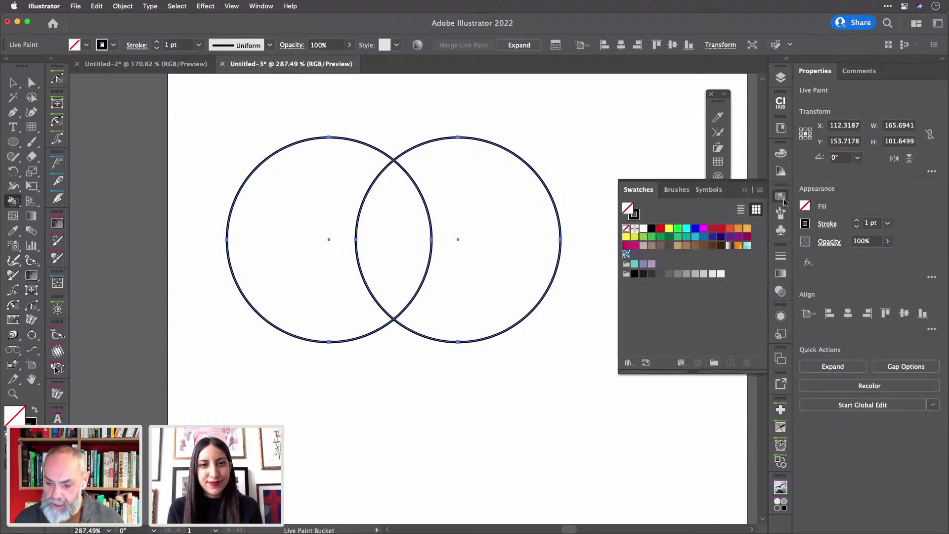
click(729, 228)
click(306, 230)
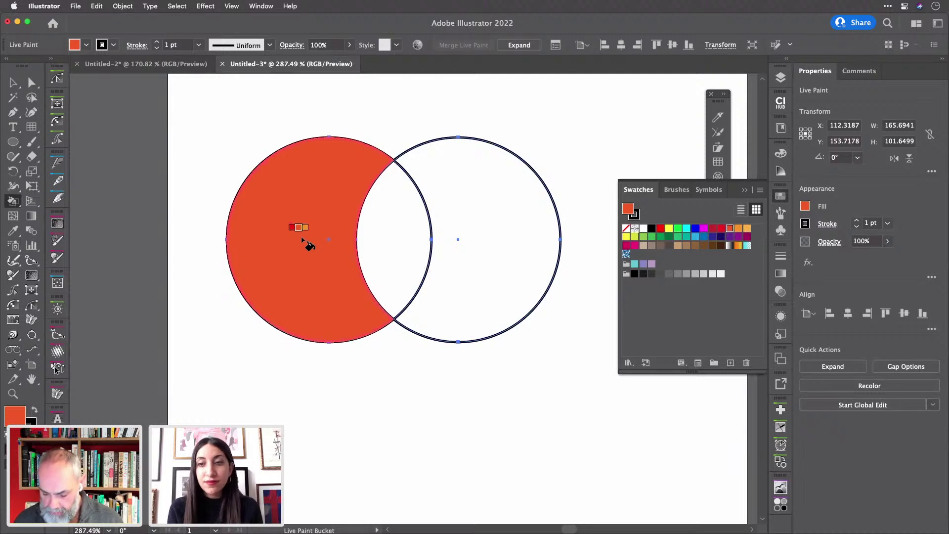
key(Left)
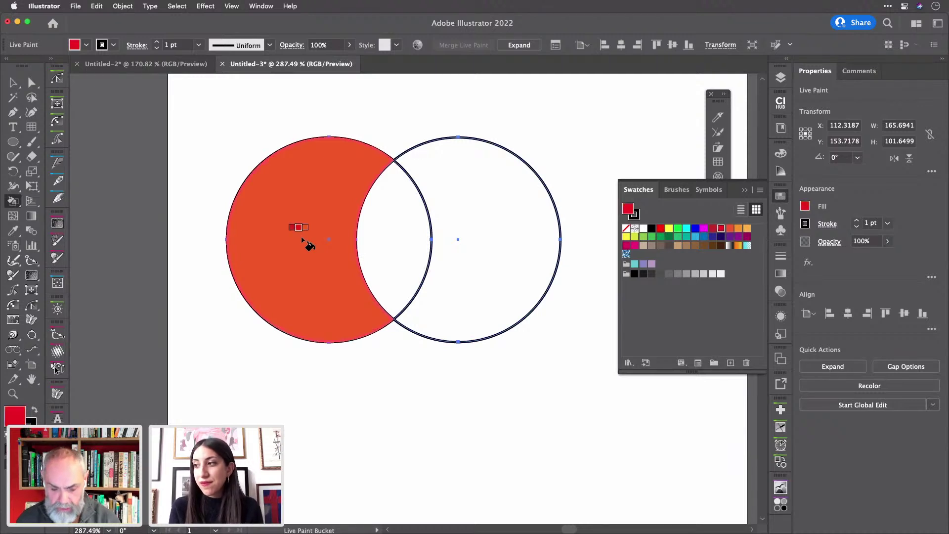
click(293, 233)
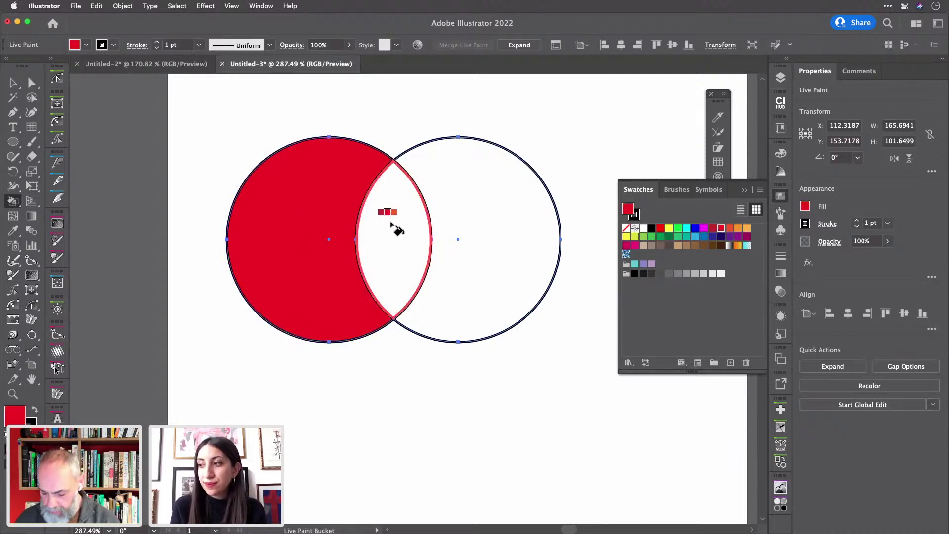
key(Right)
key(Right)
key(Right)
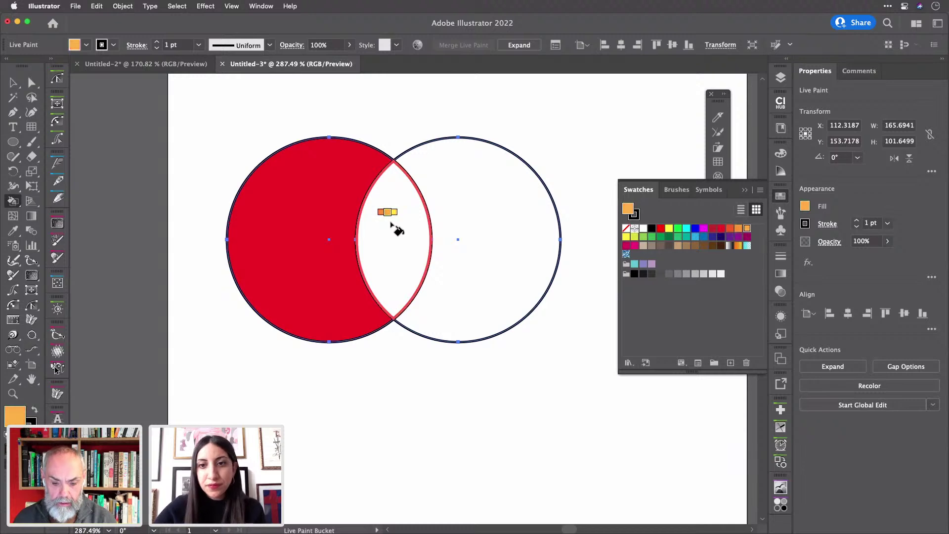
click(392, 225)
key(Right)
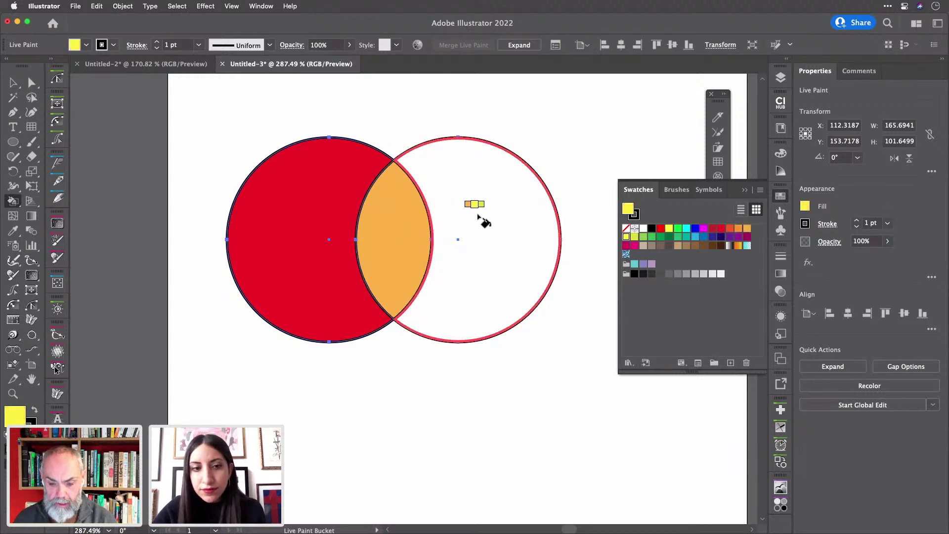
click(478, 214)
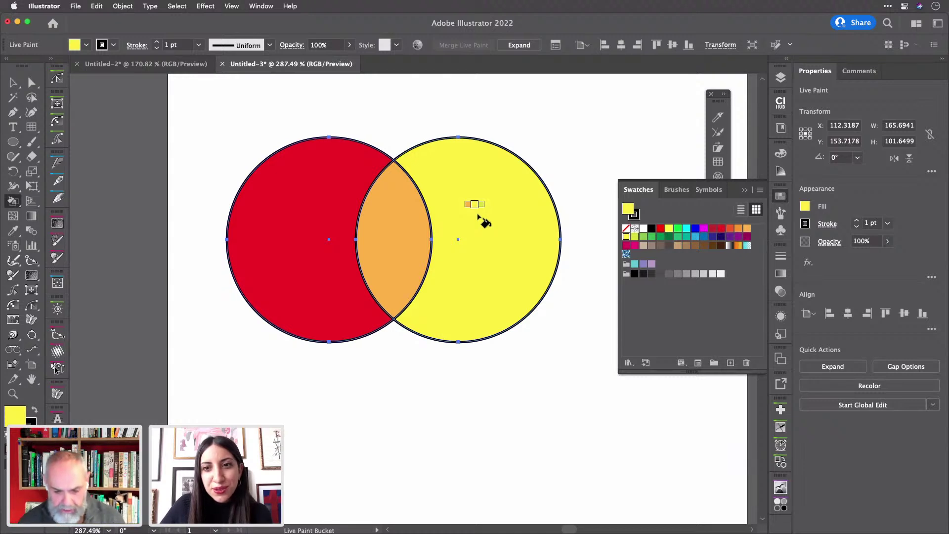
- Select the painted circles group, set its stroke to None, and deselect
click(13, 82)
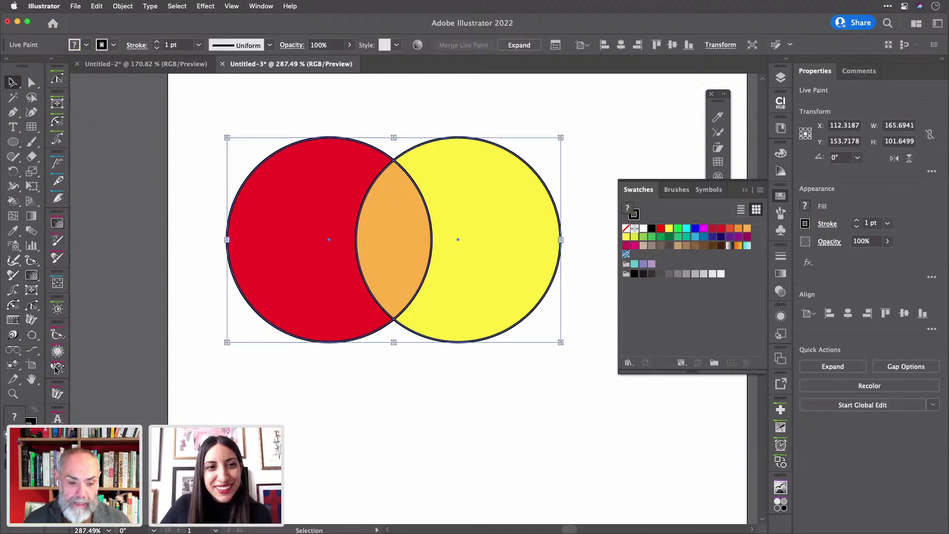
click(167, 100)
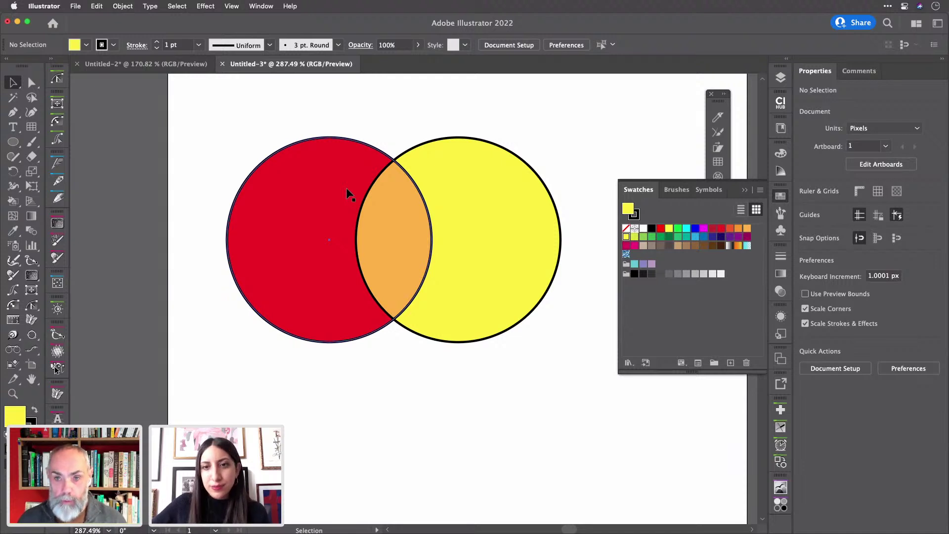
click(349, 192)
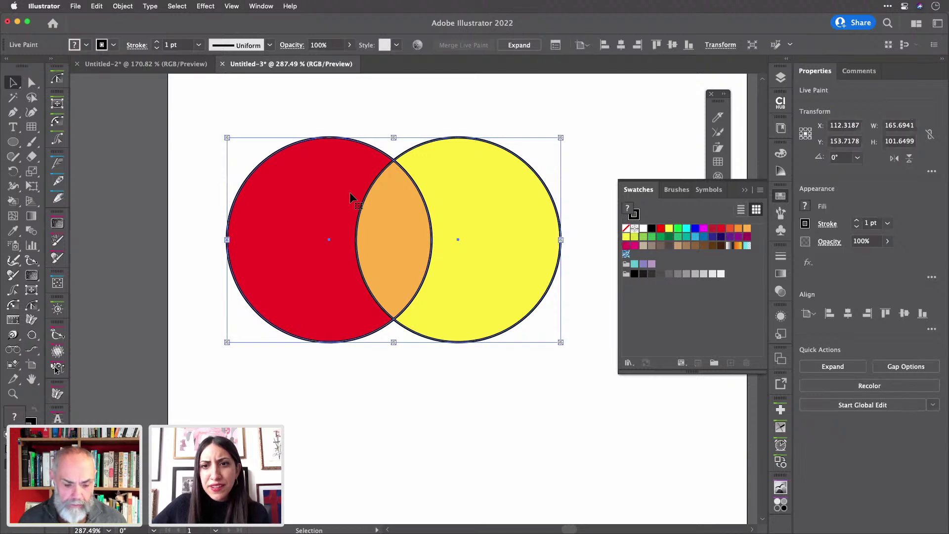
key(slash)
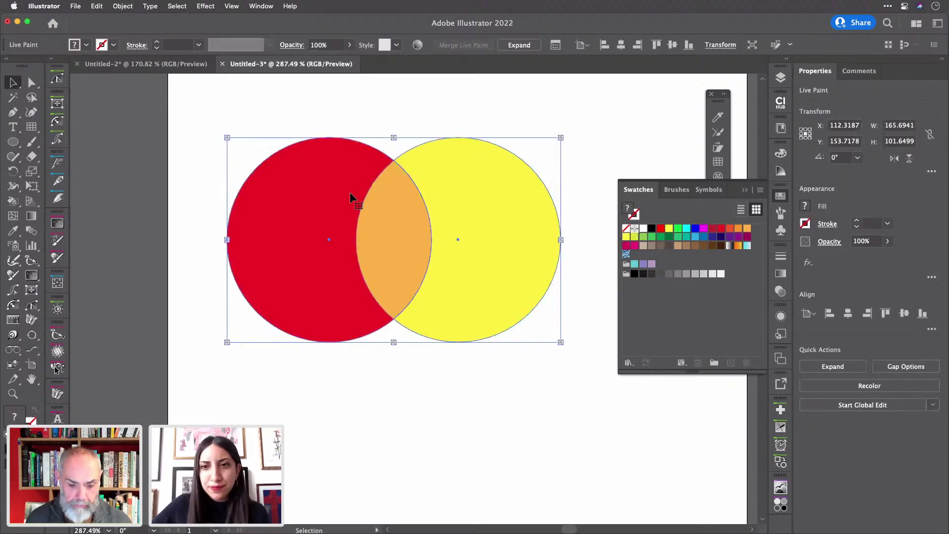
click(308, 104)
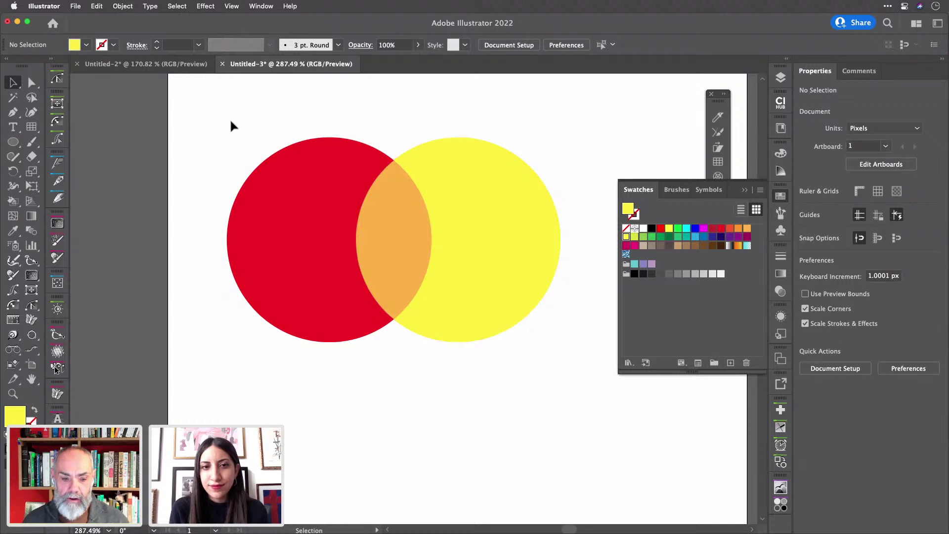
- Move the yellow circle right beside the red one, leaving only a thin orange overlap sliver
key(a)
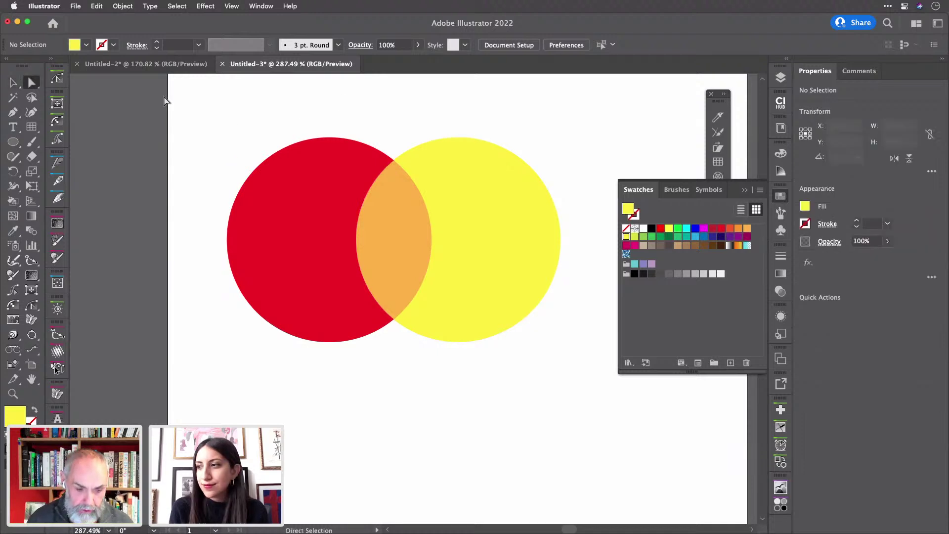
click(472, 204)
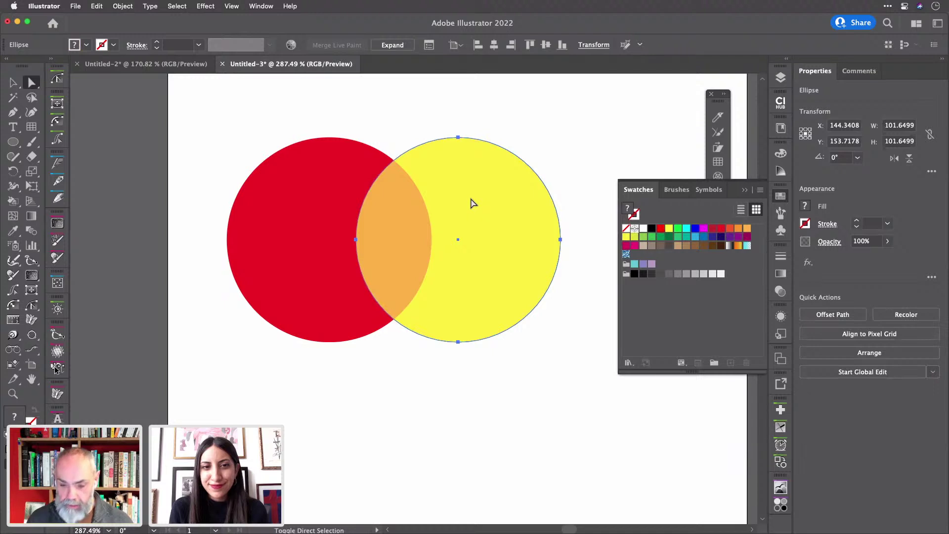
key(shift+Left)
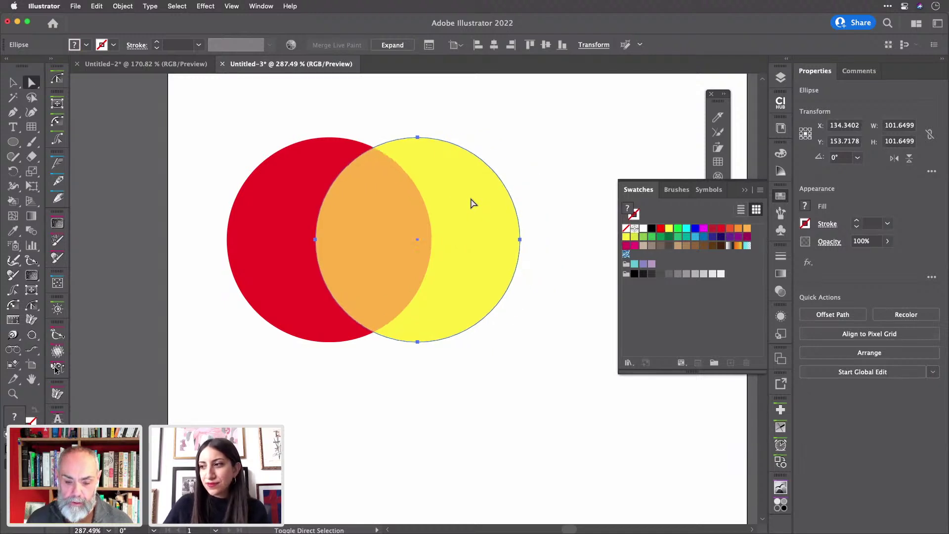
key(shift+Left)
click(537, 142)
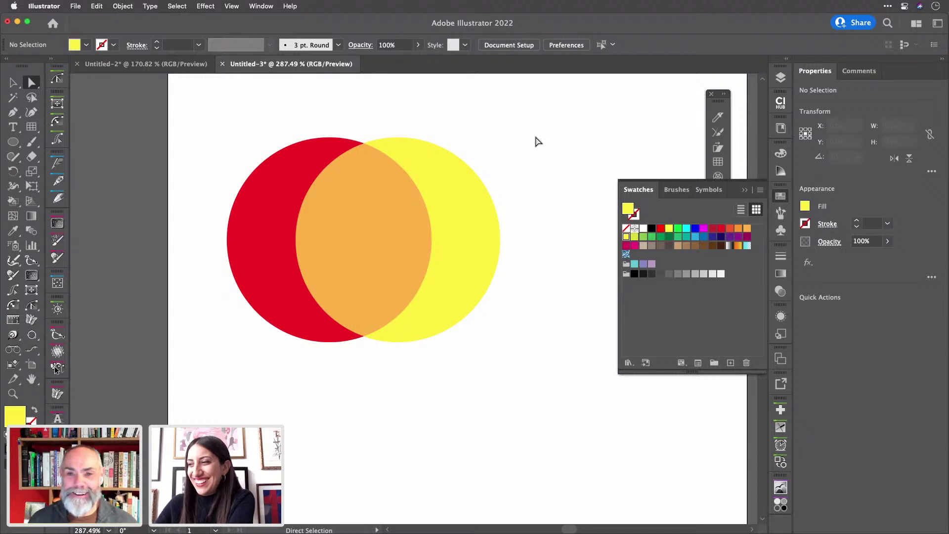
click(459, 234)
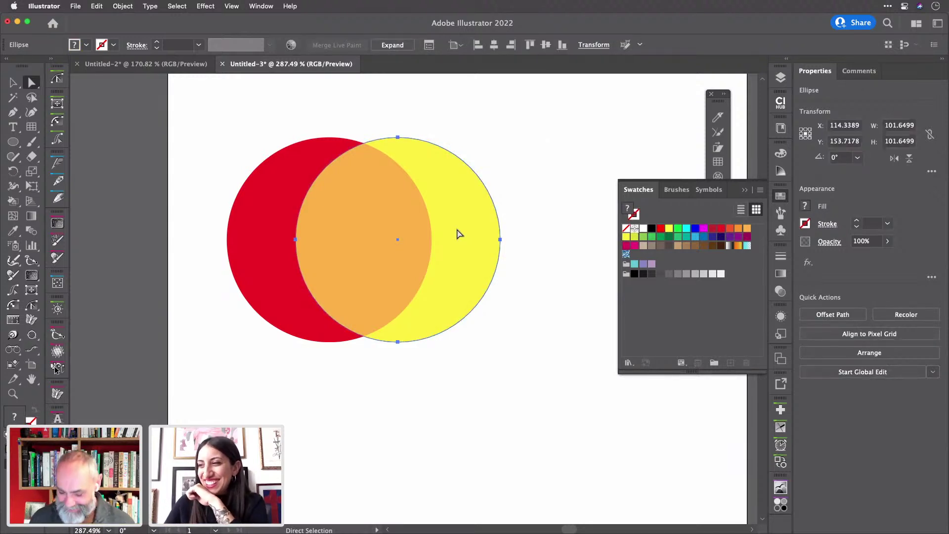
mouse_move(459, 234)
mouse_down()
mouse_move(426, 318)
mouse_move(390, 341)
mouse_move(348, 336)
mouse_move(453, 289)
mouse_move(460, 231)
mouse_move(447, 247)
mouse_up()
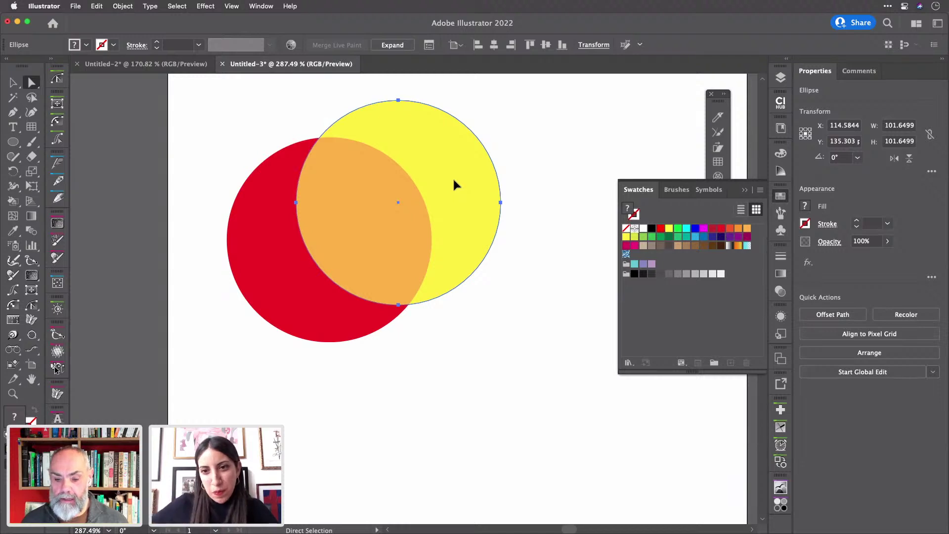
drag(455, 183, 607, 203)
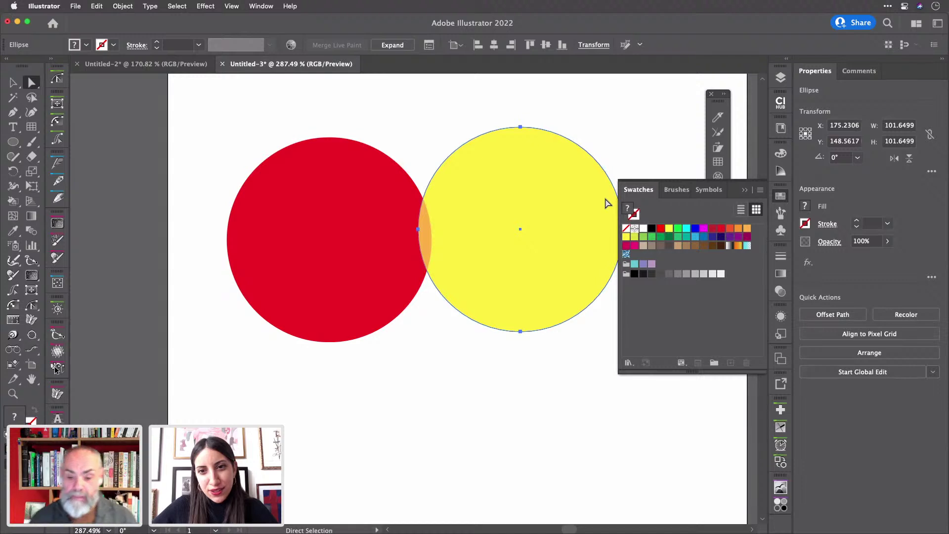
drag(501, 188, 507, 196)
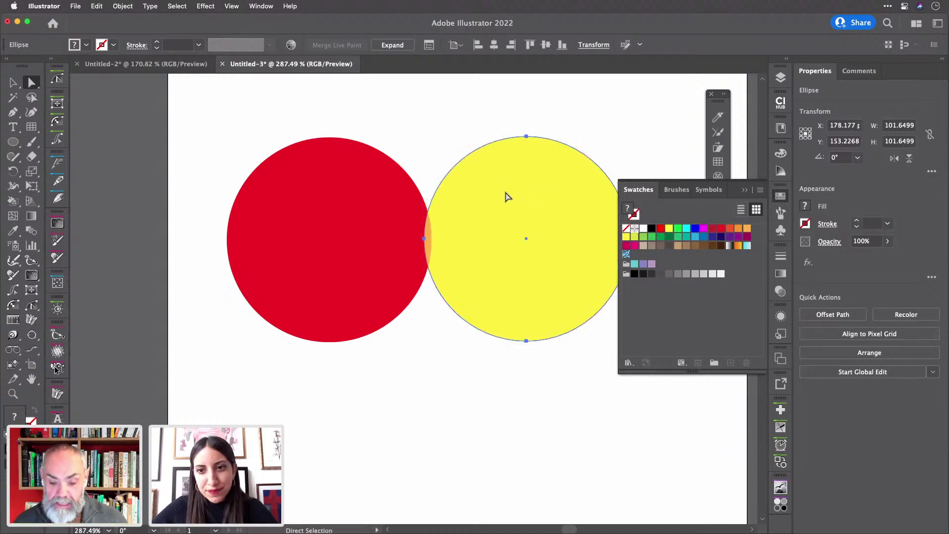
click(420, 106)
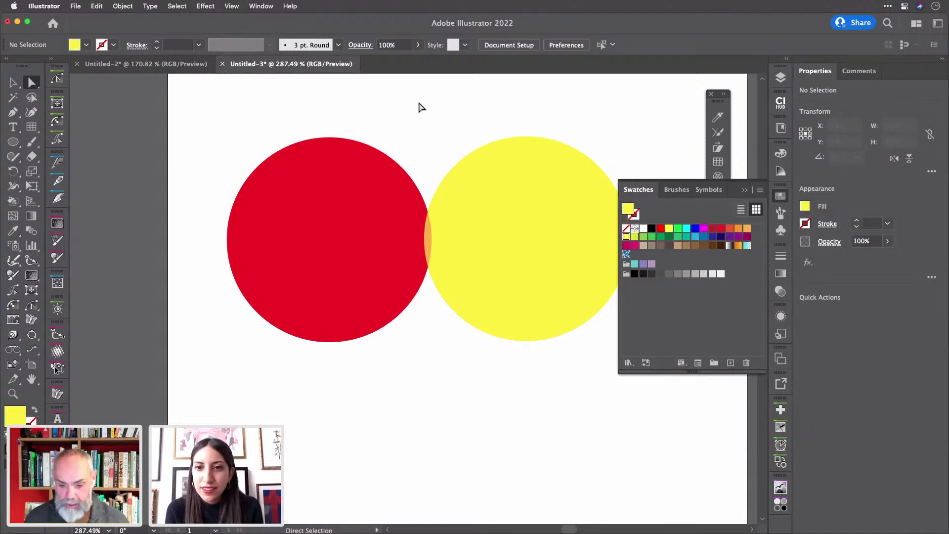
drag(514, 197, 603, 180)
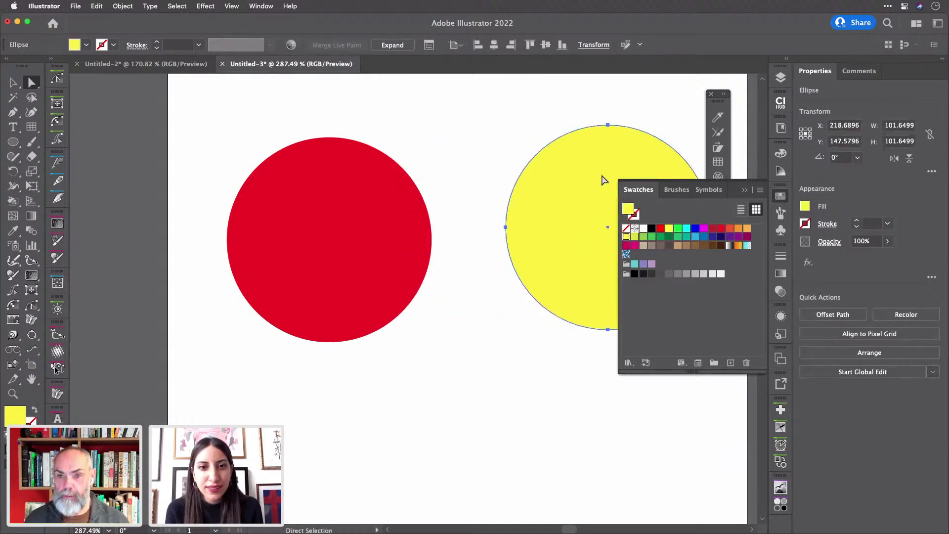
drag(589, 174, 443, 181)
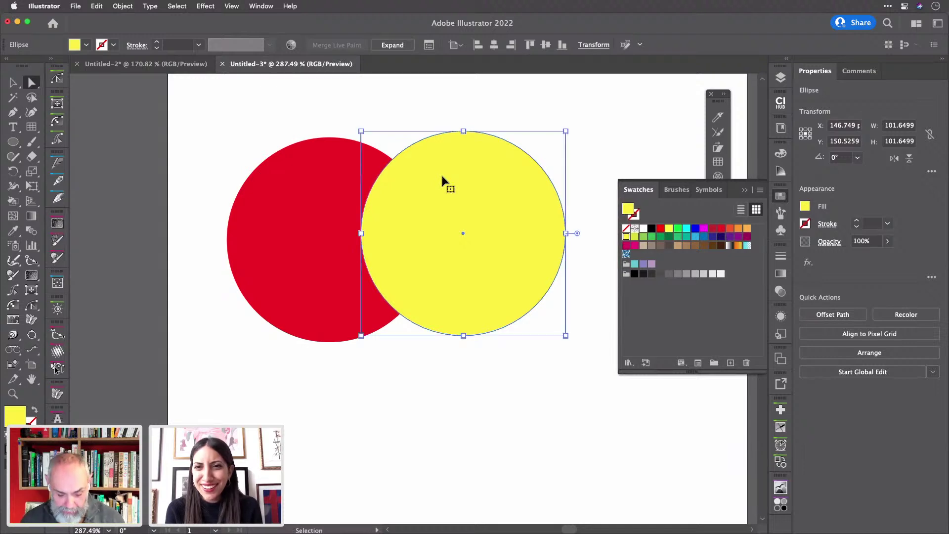
key(super+z)
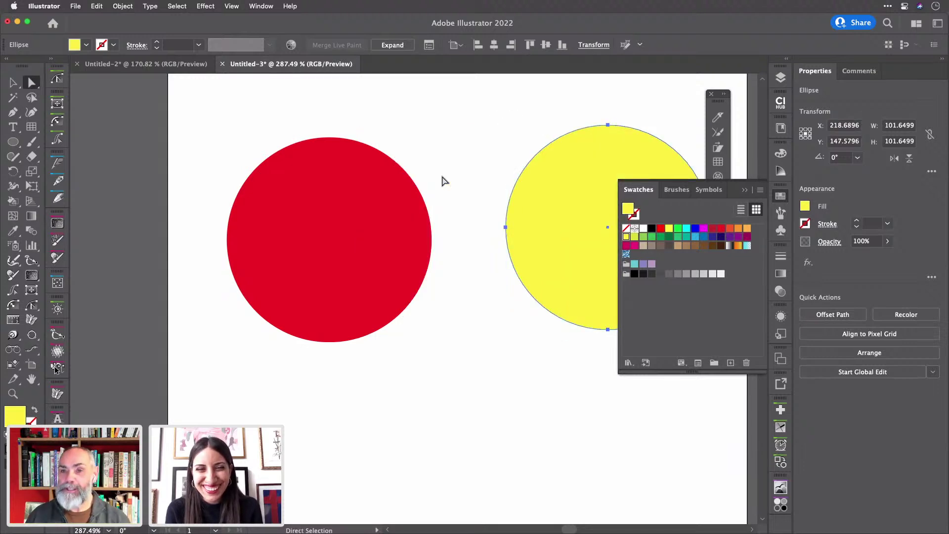
key(super+z)
key(super+z)
key(super+z)
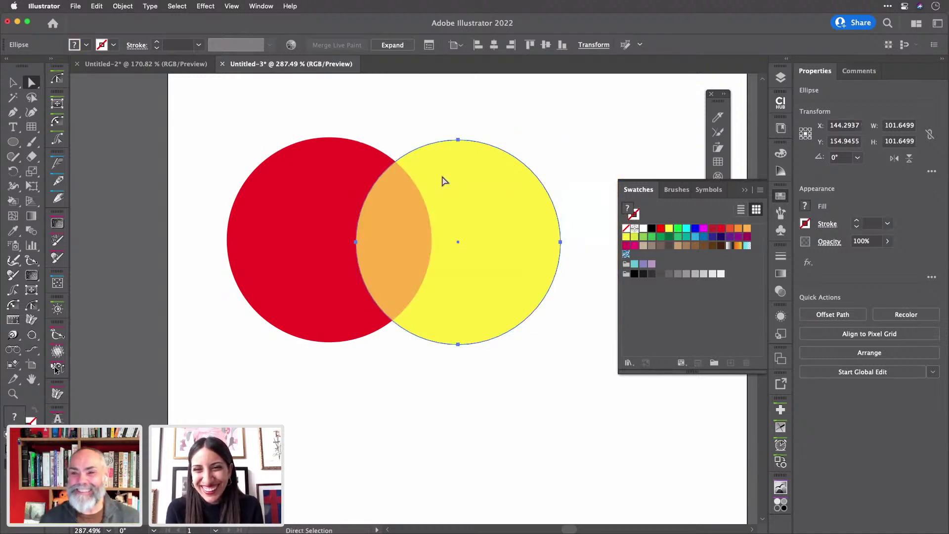
click(418, 134)
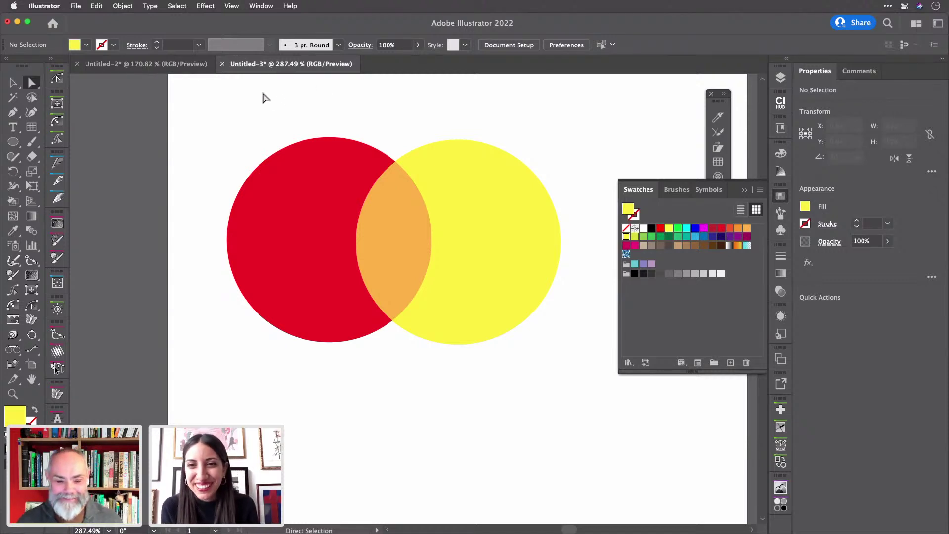
- Close Untitled-3 without saving, then select and zoom into Untitled-2's small grid for Live Paint
click(223, 65)
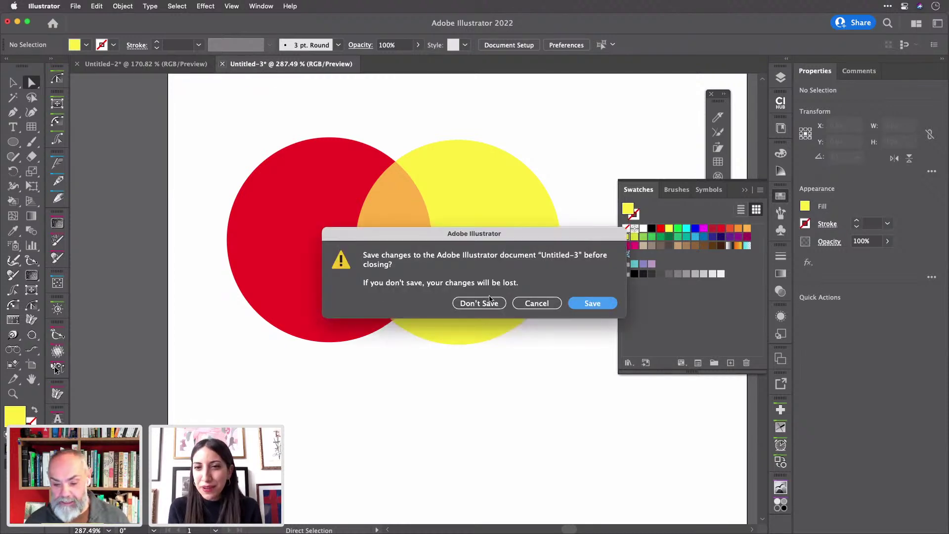
click(479, 303)
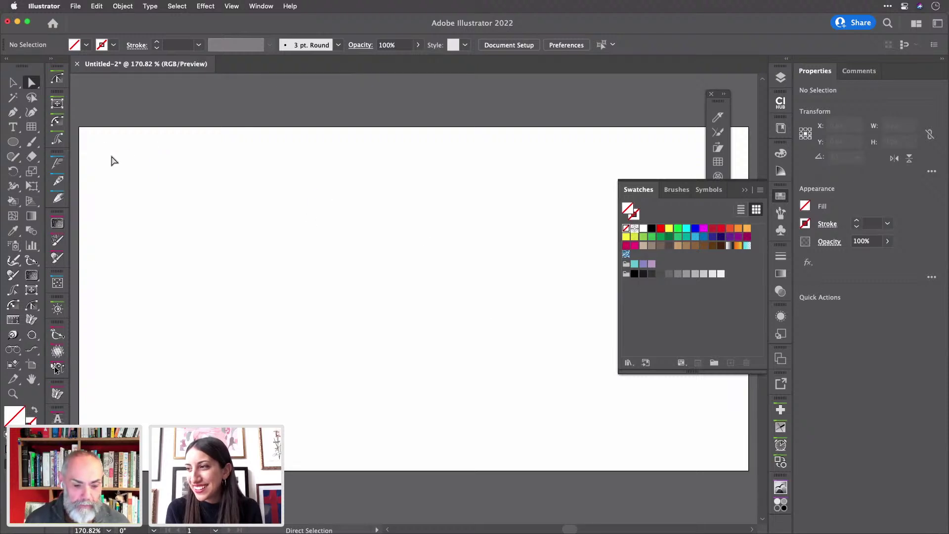
click(13, 84)
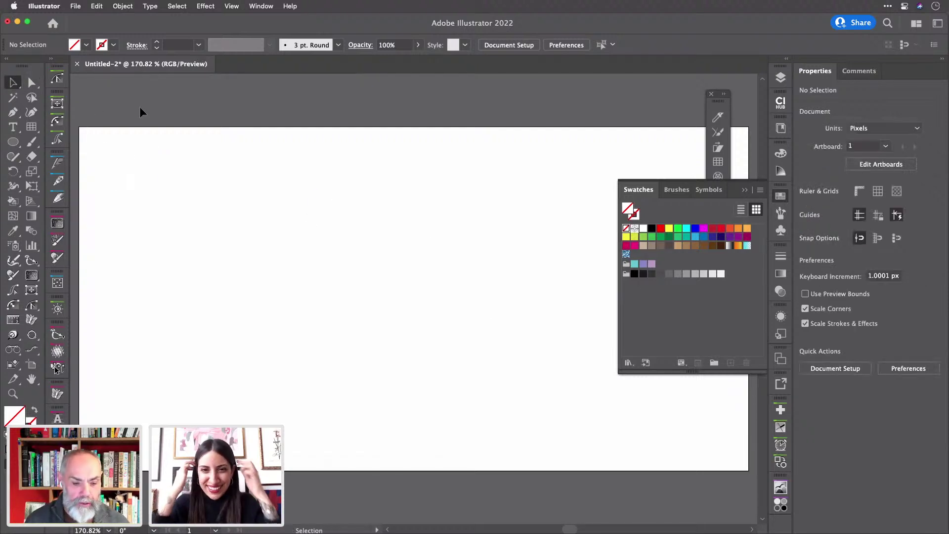
click(120, 174)
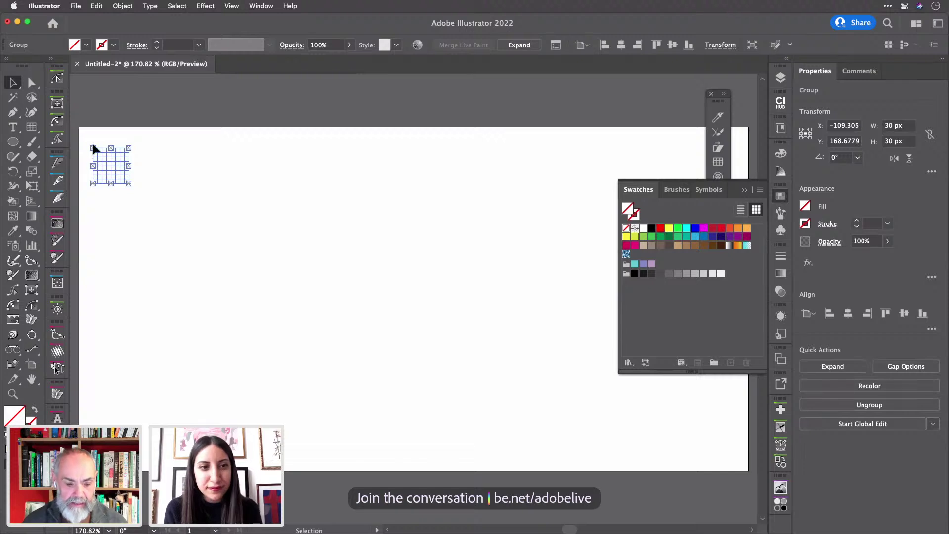
scroll(94, 148, up, 5)
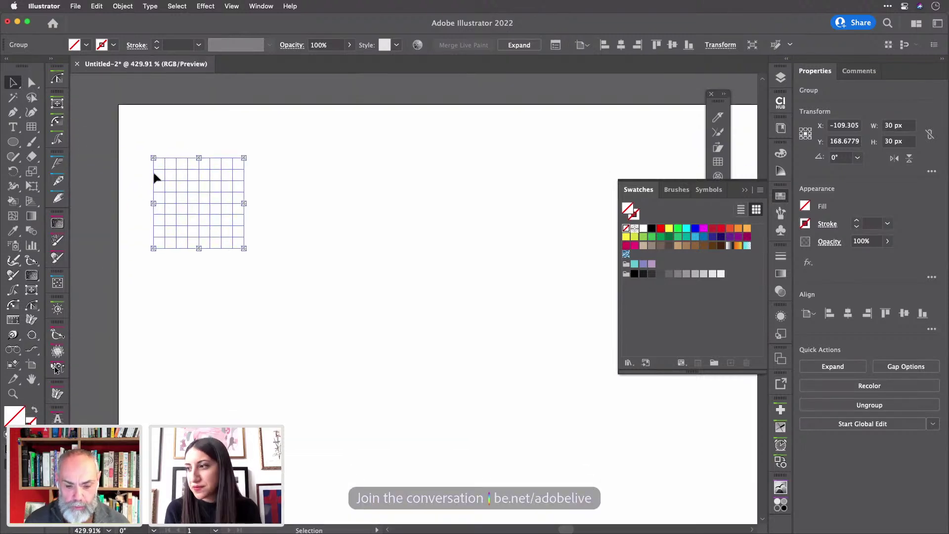
scroll(153, 176, up, 5)
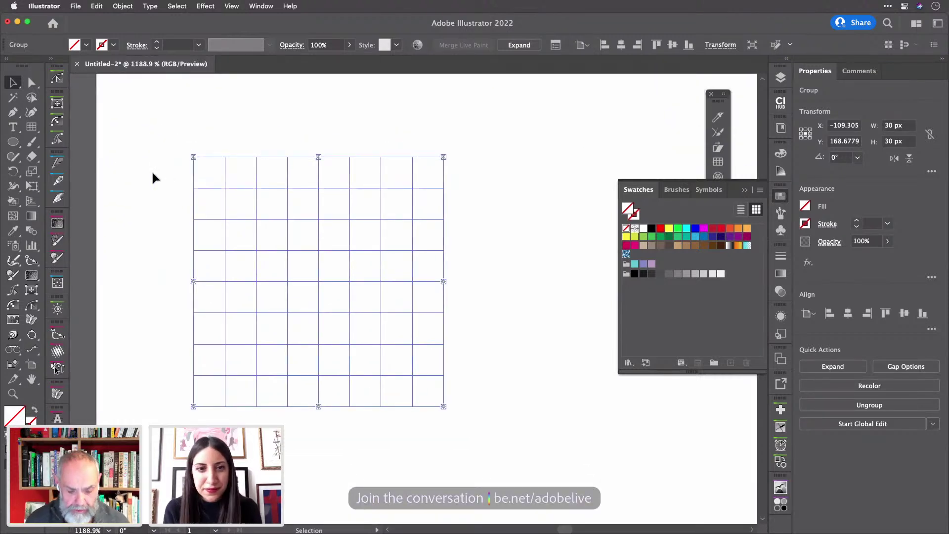
key(k)
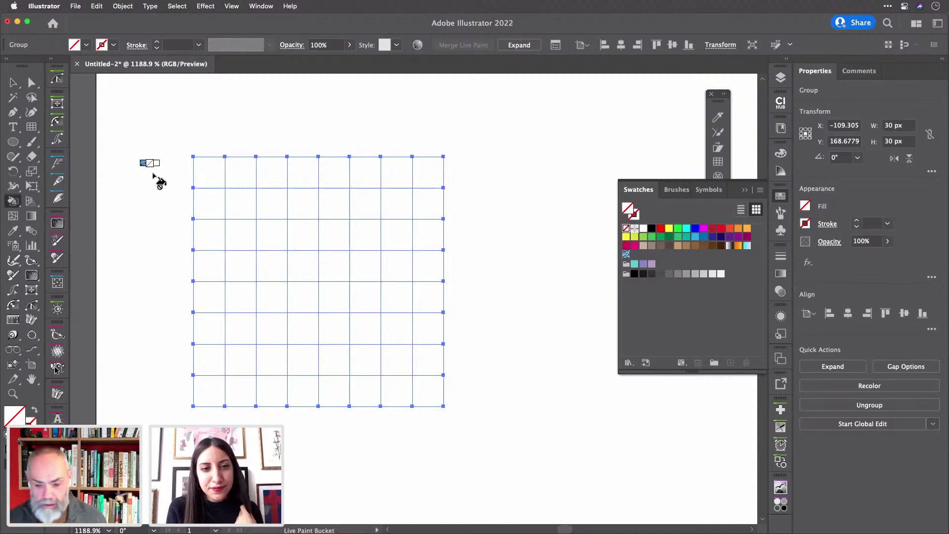
- Paint the first grid's left columns, top and crossbar cells black into a pixel A, then deselect
click(652, 228)
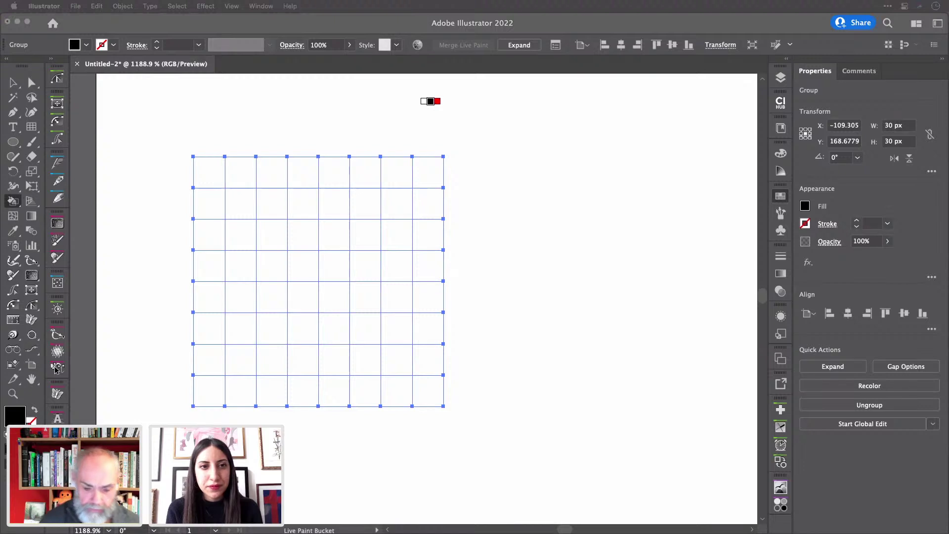
click(616, 28)
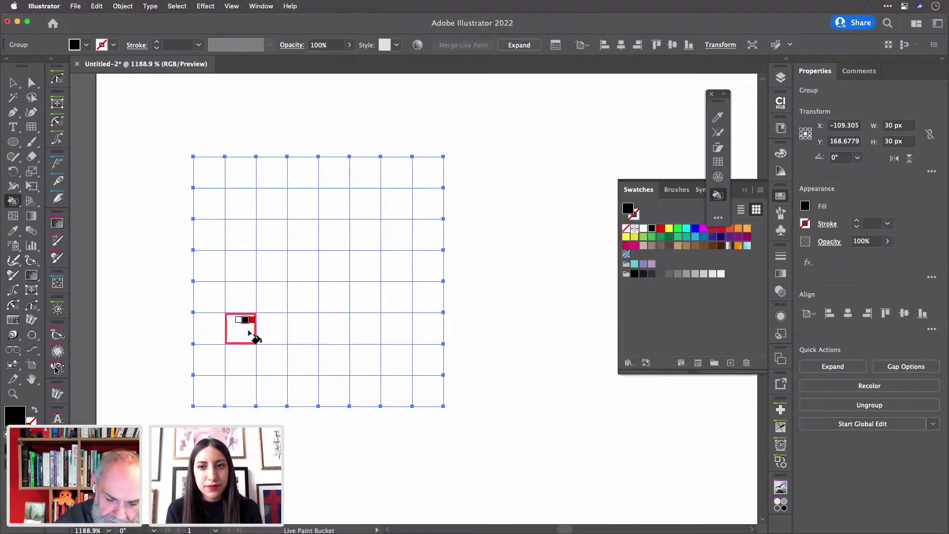
mouse_move(246, 343)
mouse_down()
mouse_move(252, 363)
mouse_move(246, 262)
mouse_move(284, 254)
mouse_move(275, 366)
mouse_up()
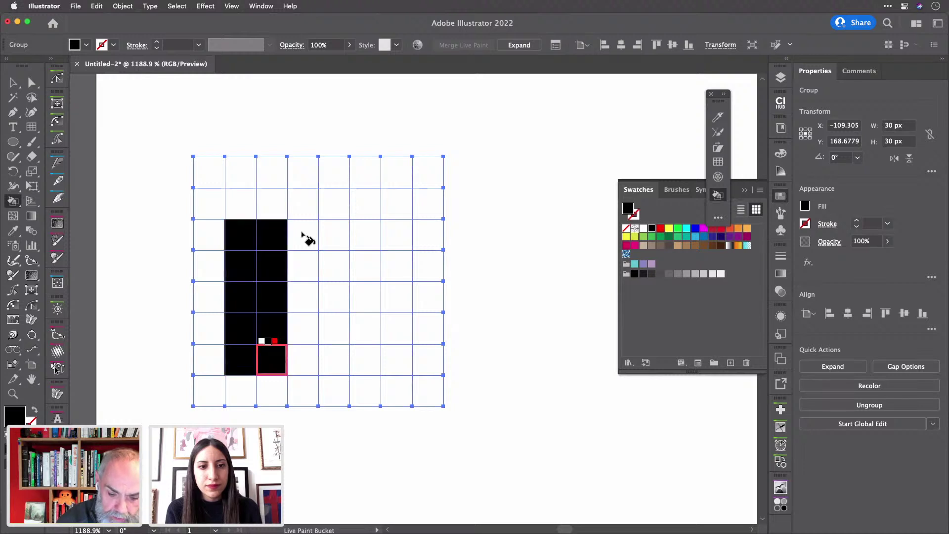
mouse_move(284, 208)
mouse_down()
mouse_move(365, 210)
mouse_move(363, 337)
mouse_move(374, 366)
mouse_move(397, 341)
mouse_move(388, 225)
mouse_up()
drag(295, 303, 366, 301)
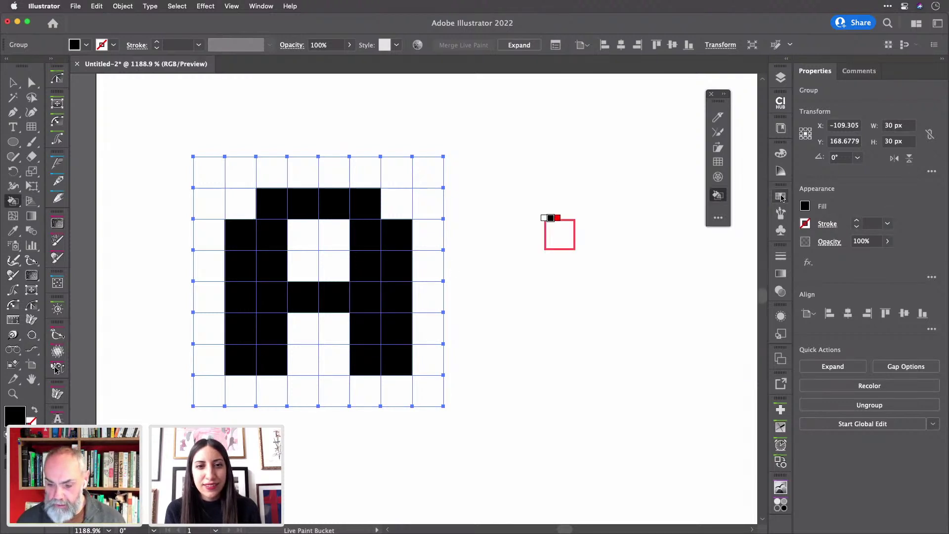
key(v)
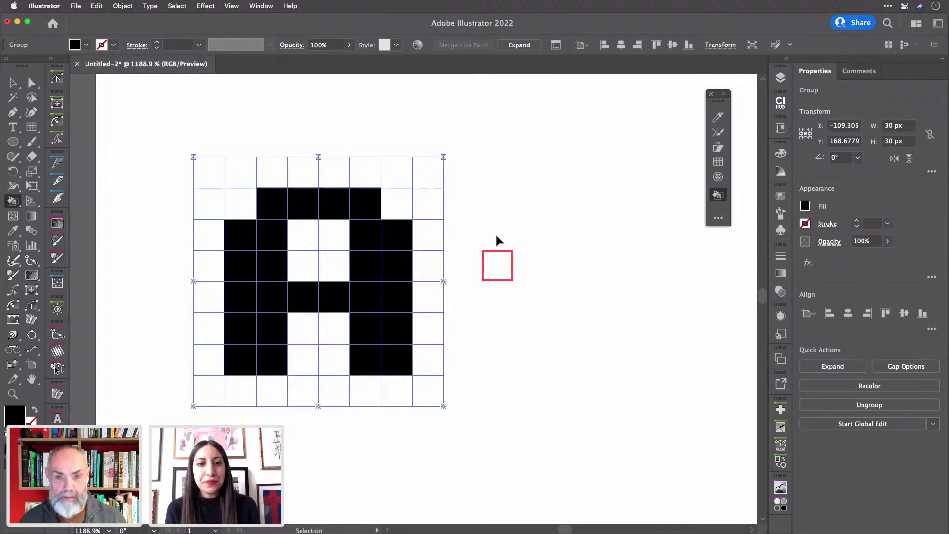
click(499, 241)
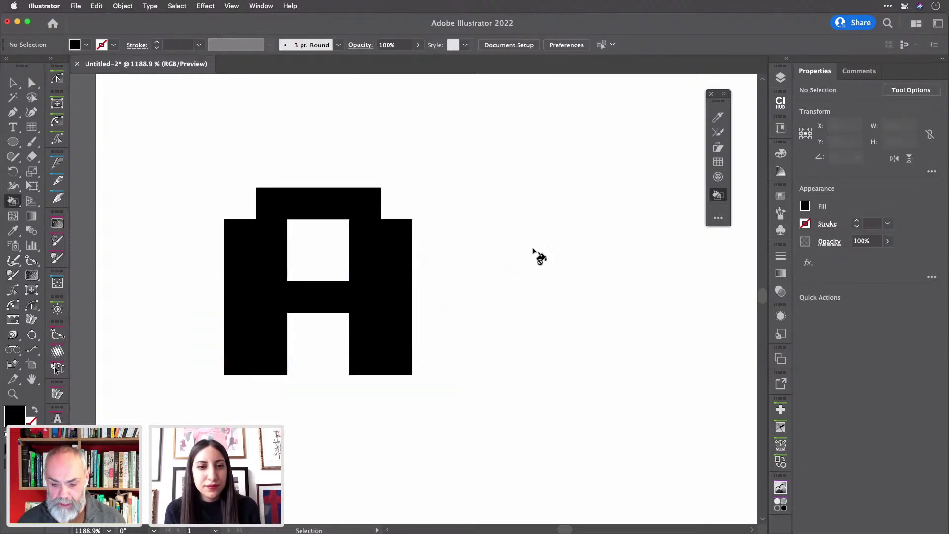
key(v)
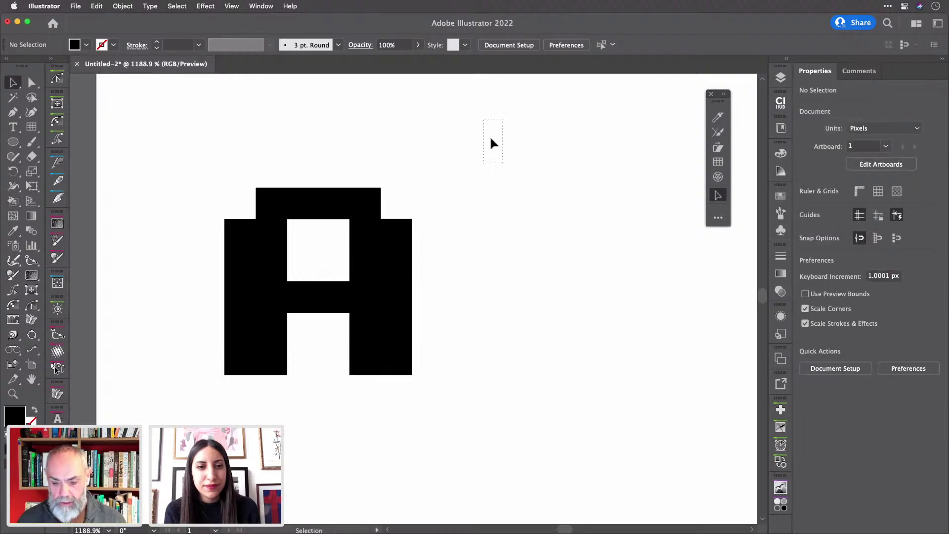
- Select the second grid and paint a black pixel B: two left columns, top, bottom and middle rows
drag(492, 143, 543, 269)
scroll(588, 254, right, 5)
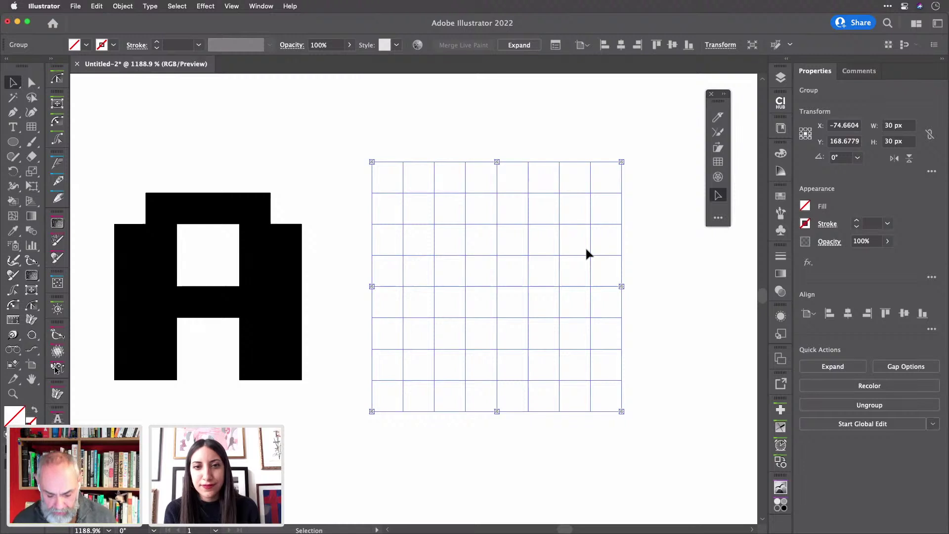
key(k)
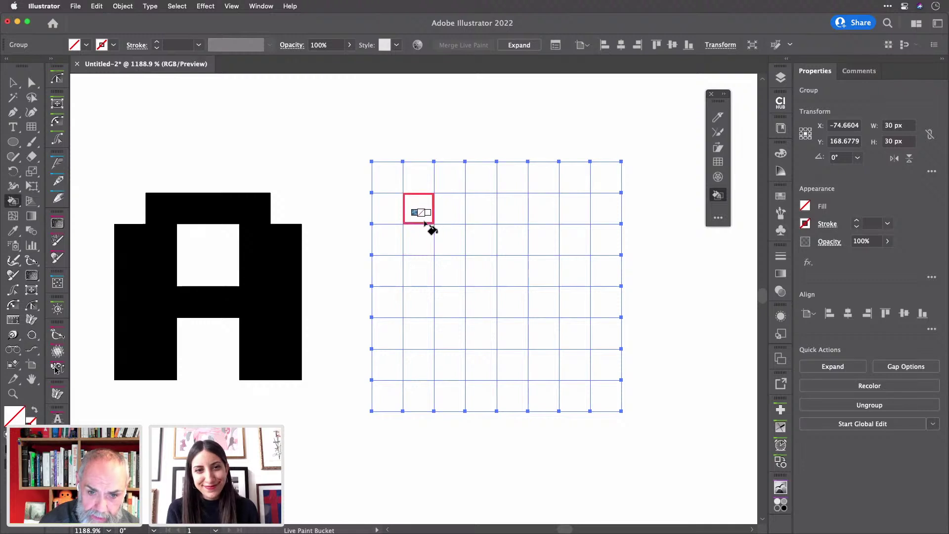
mouse_move(424, 216)
mouse_down()
mouse_move(424, 363)
mouse_move(441, 361)
mouse_move(443, 213)
mouse_up()
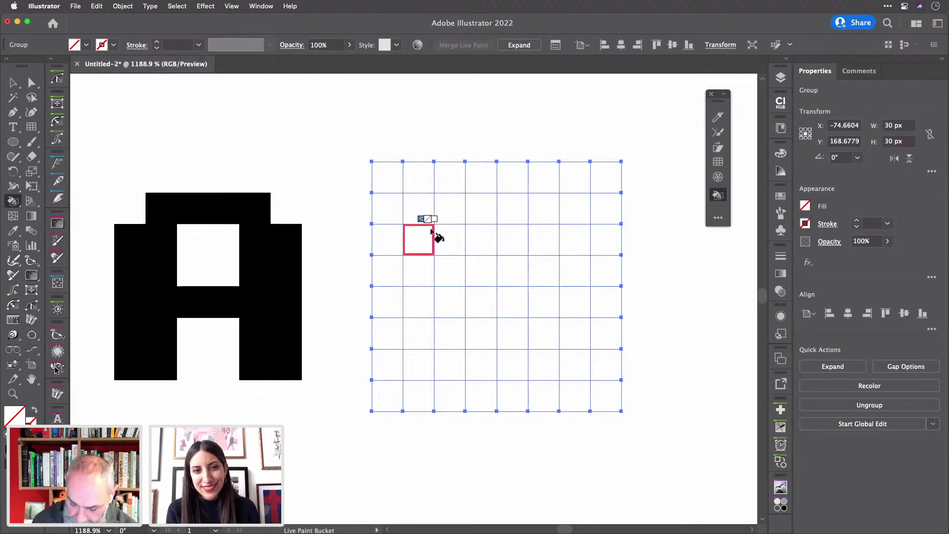
key(Right)
key(Right)
mouse_move(420, 218)
mouse_down()
mouse_move(422, 342)
mouse_move(432, 364)
mouse_move(451, 330)
mouse_move(442, 210)
mouse_move(540, 214)
mouse_move(546, 272)
mouse_move(569, 272)
mouse_move(569, 355)
mouse_move(560, 369)
mouse_move(549, 299)
mouse_up()
mouse_move(482, 364)
mouse_down()
mouse_move(489, 366)
mouse_move(453, 356)
mouse_move(544, 365)
mouse_up()
drag(450, 271, 532, 279)
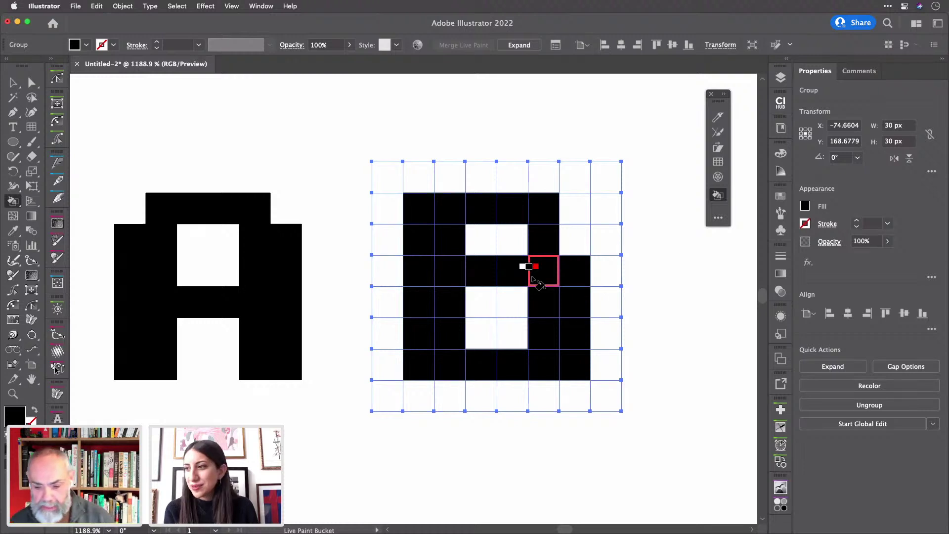
click(531, 278)
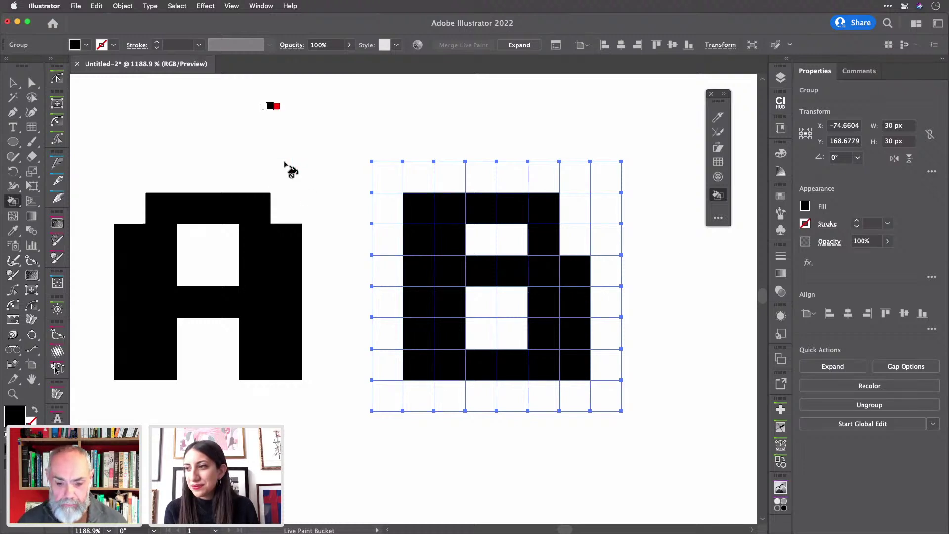
click(918, 25)
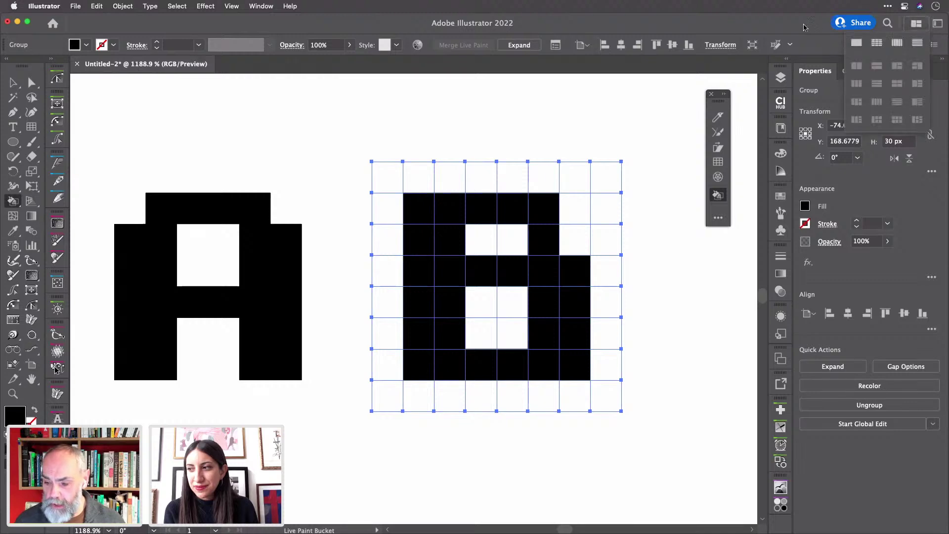
- Open a new window of Untitled-2, tile both views 2-Up stacked, and enlarge the lower view
click(263, 7)
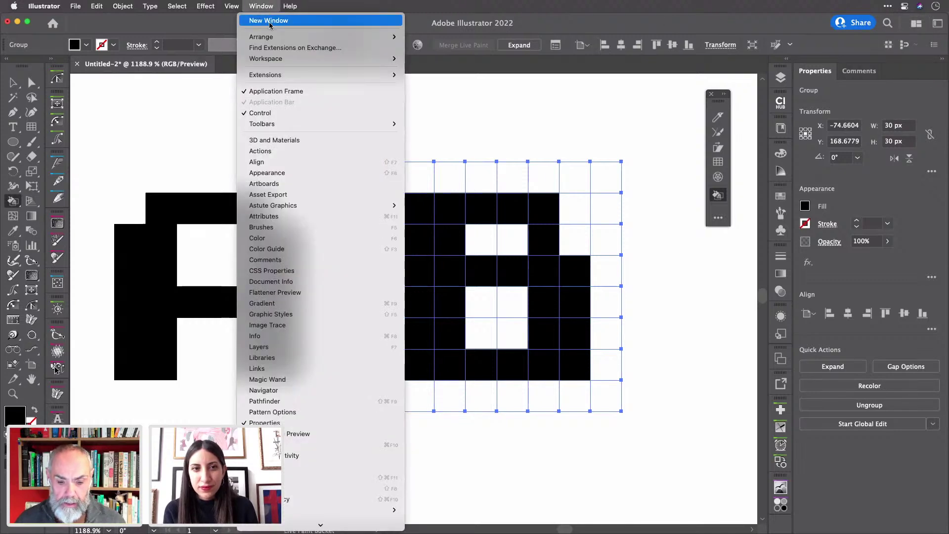
click(269, 21)
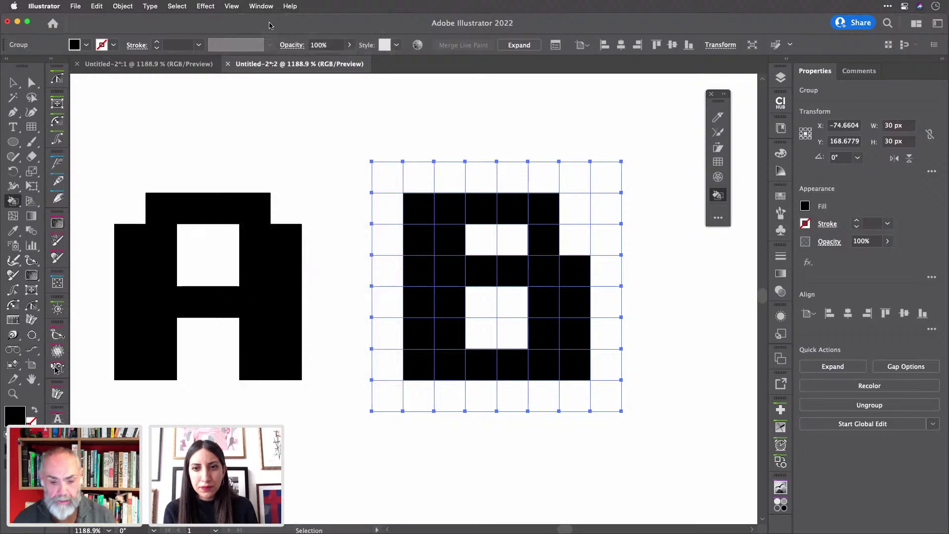
key(k)
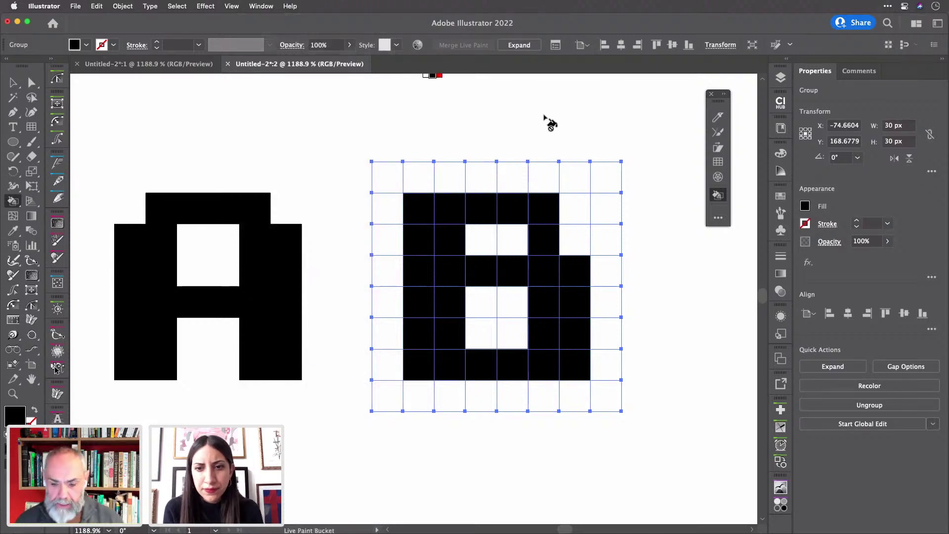
click(916, 23)
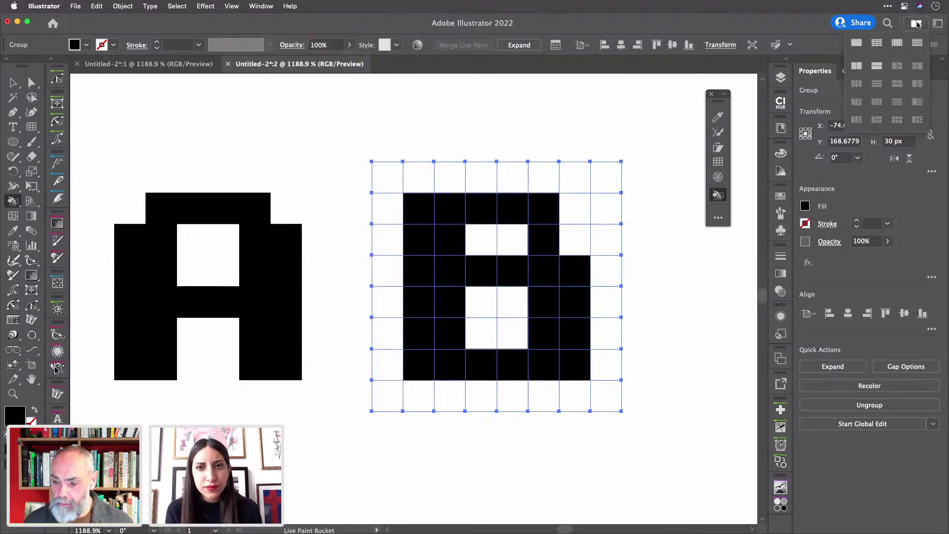
click(882, 68)
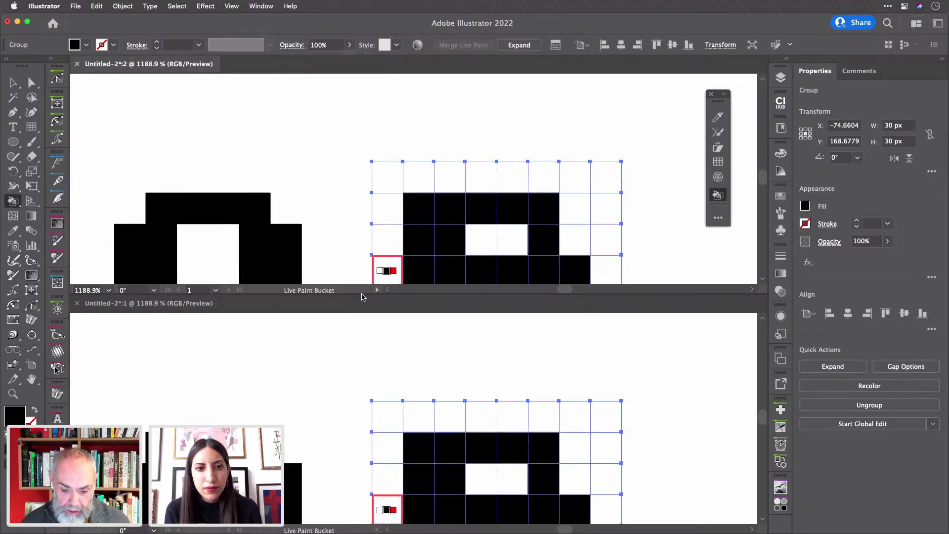
drag(361, 294, 345, 189)
- Pan both views, drag the split up to make the close-up window taller, and activate it
scroll(402, 144, down, 5)
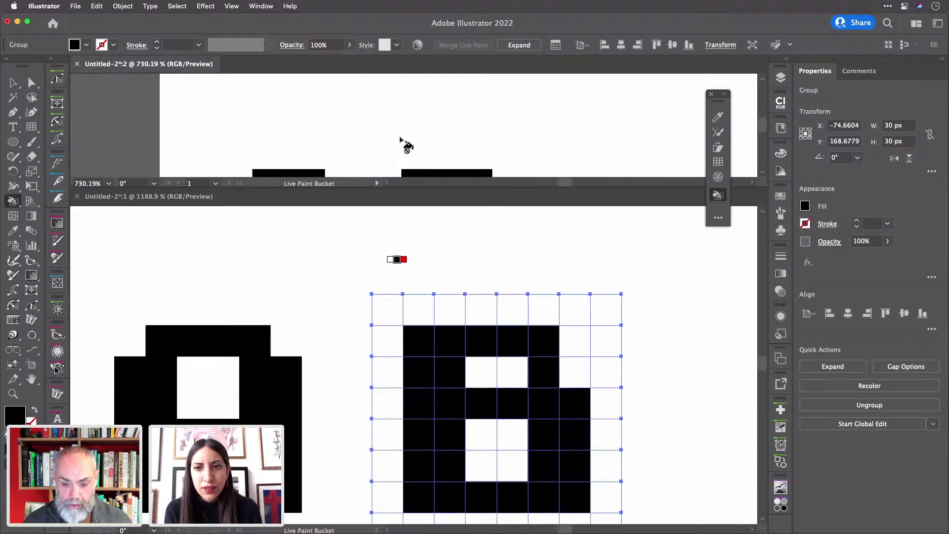
scroll(403, 144, down, 3)
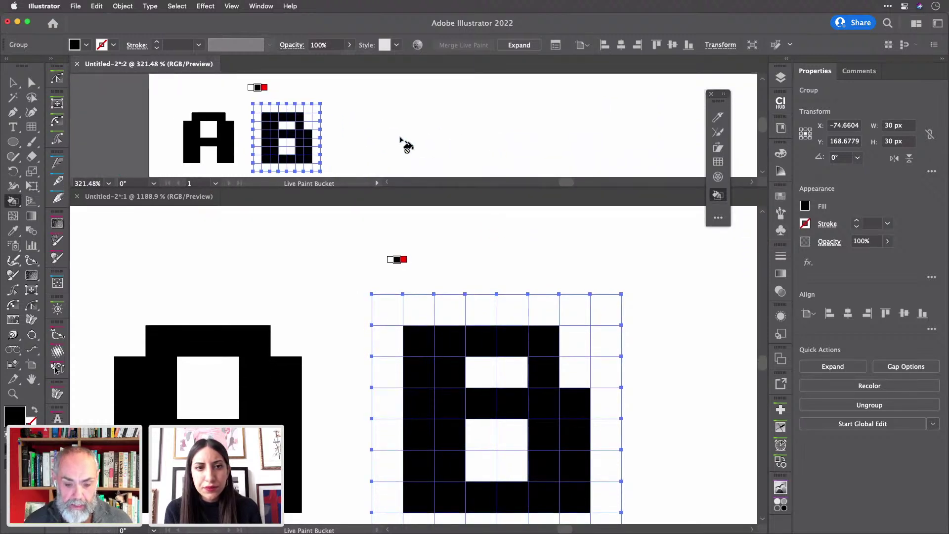
scroll(406, 145, right, 5)
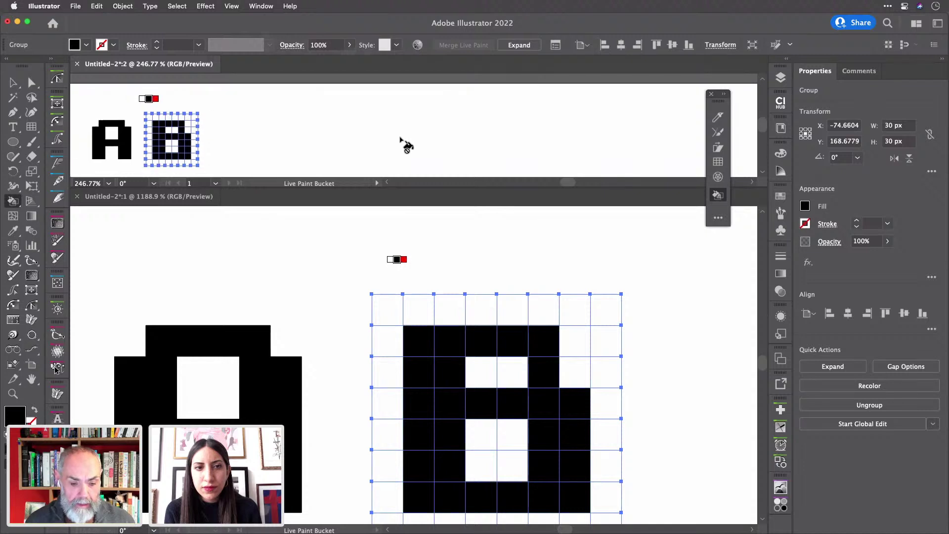
scroll(406, 144, right, 2)
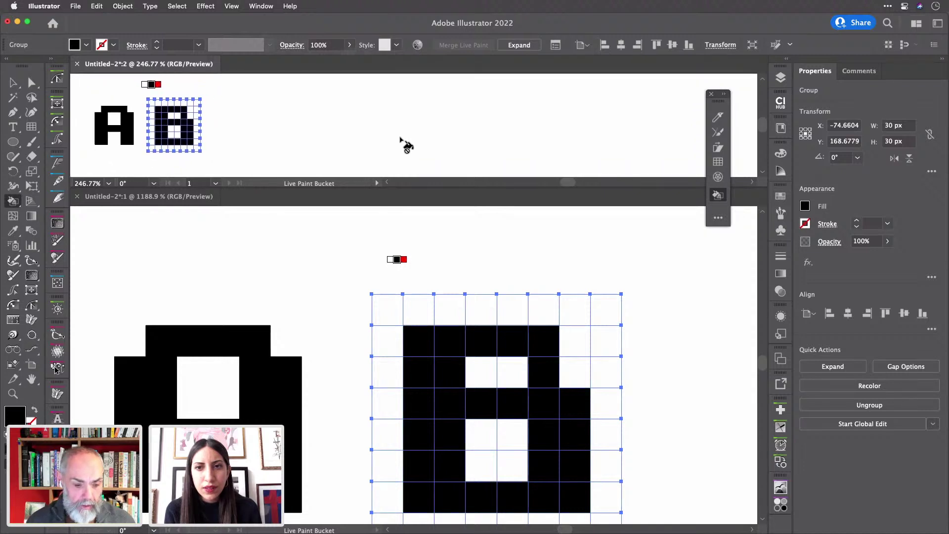
scroll(407, 145, down, 1)
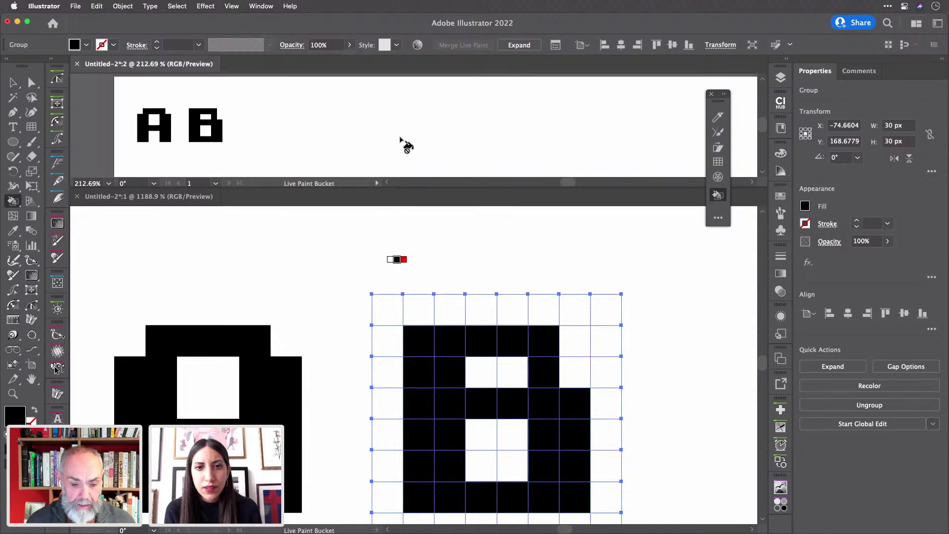
scroll(407, 145, right, 3)
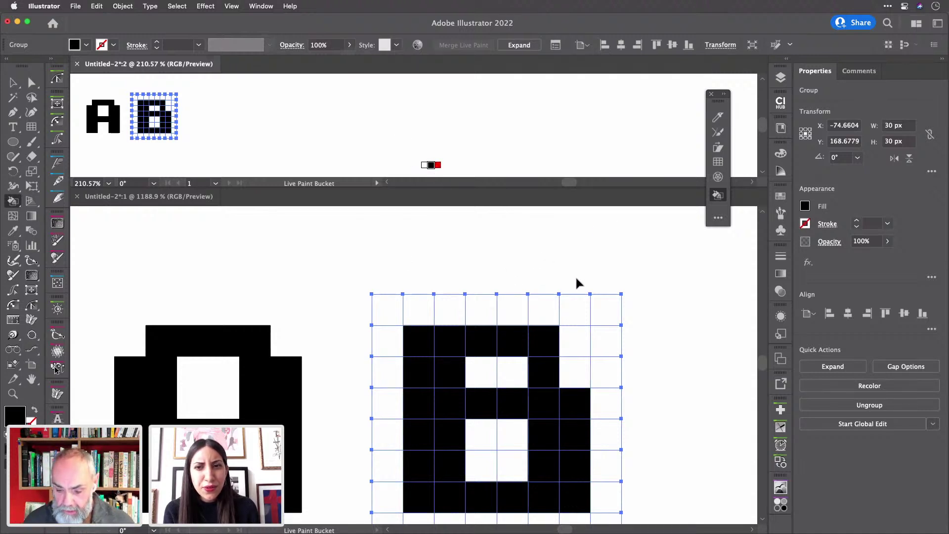
scroll(576, 283, right, 6)
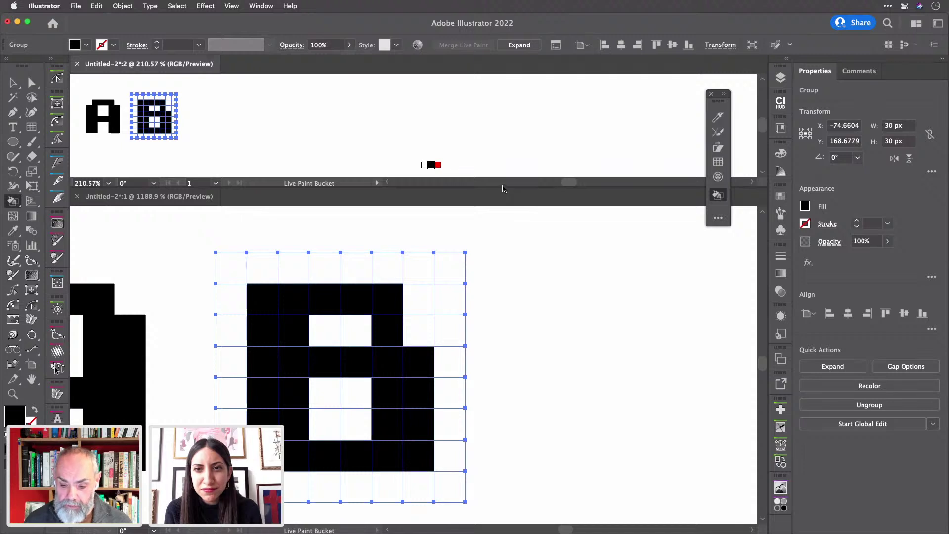
scroll(503, 188, left, 10)
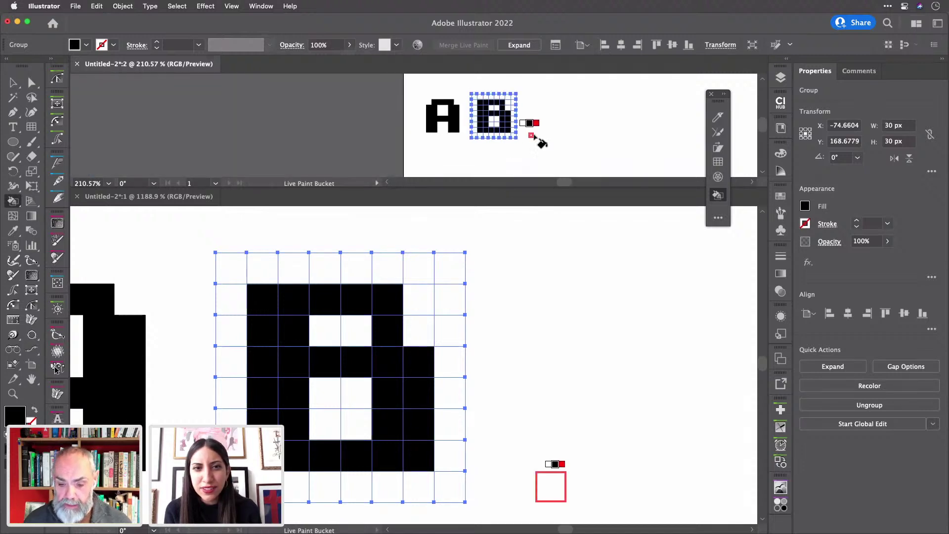
scroll(536, 141, right, 6)
scroll(541, 142, right, 4)
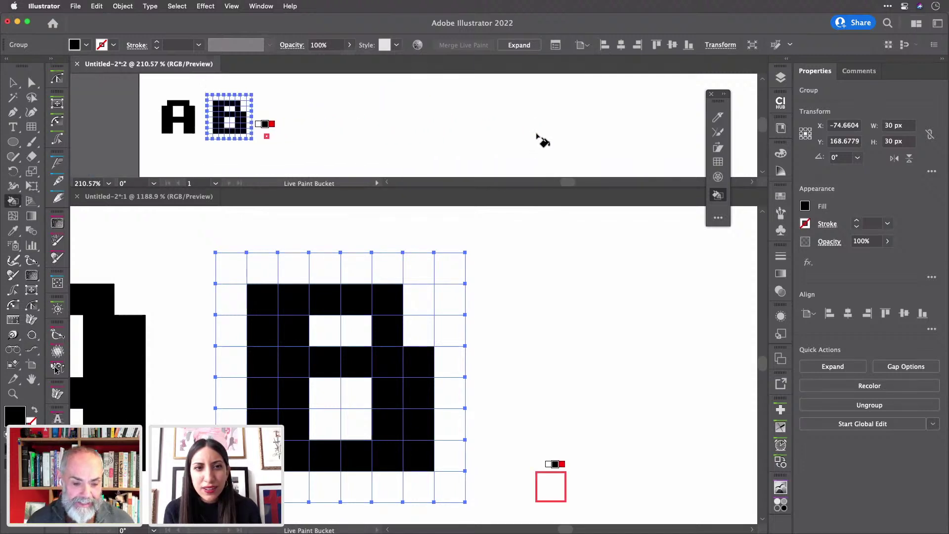
scroll(540, 142, left, 2)
scroll(541, 142, down, 2)
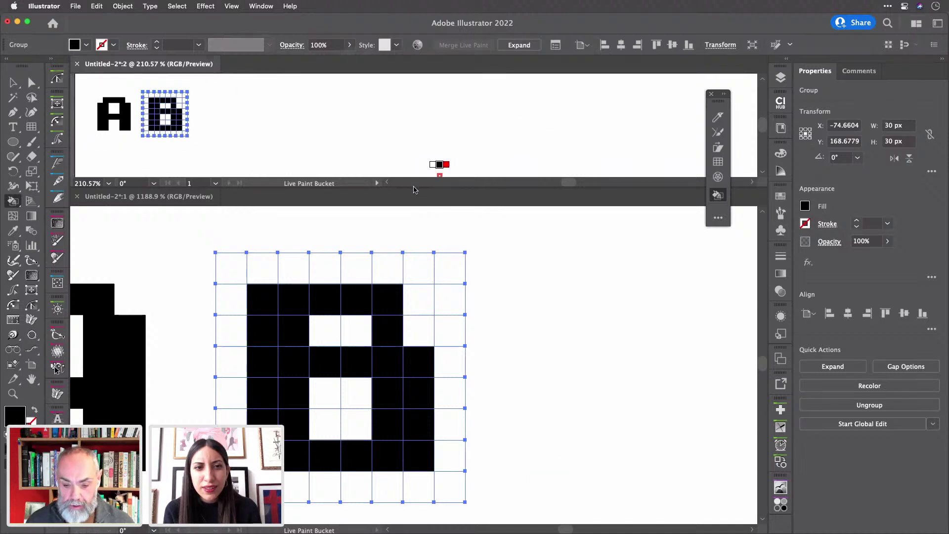
drag(414, 187, 410, 154)
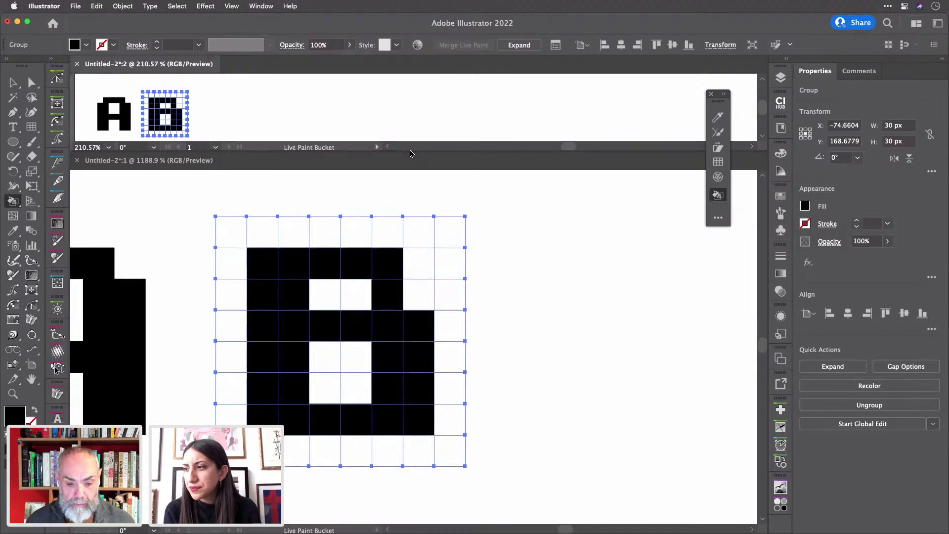
scroll(411, 269, right, 5)
scroll(411, 269, down, 1)
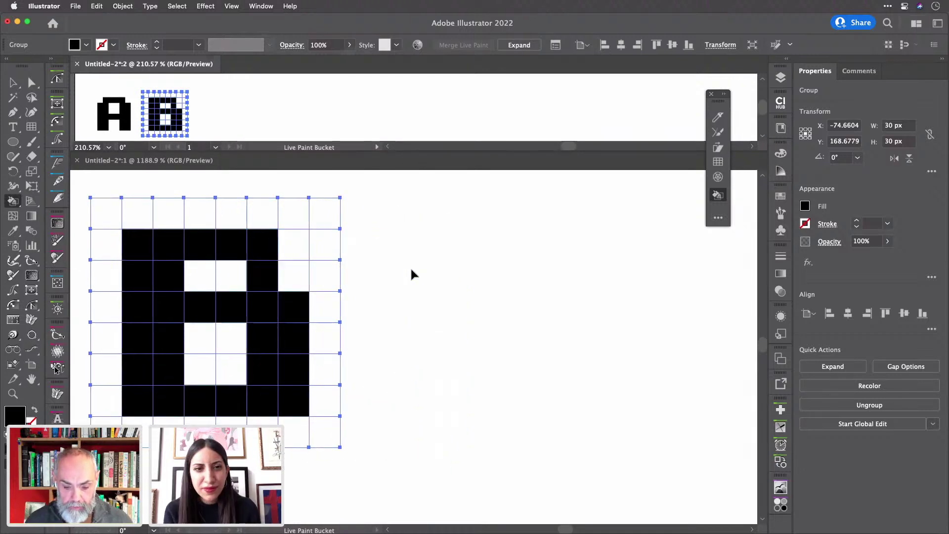
click(438, 227)
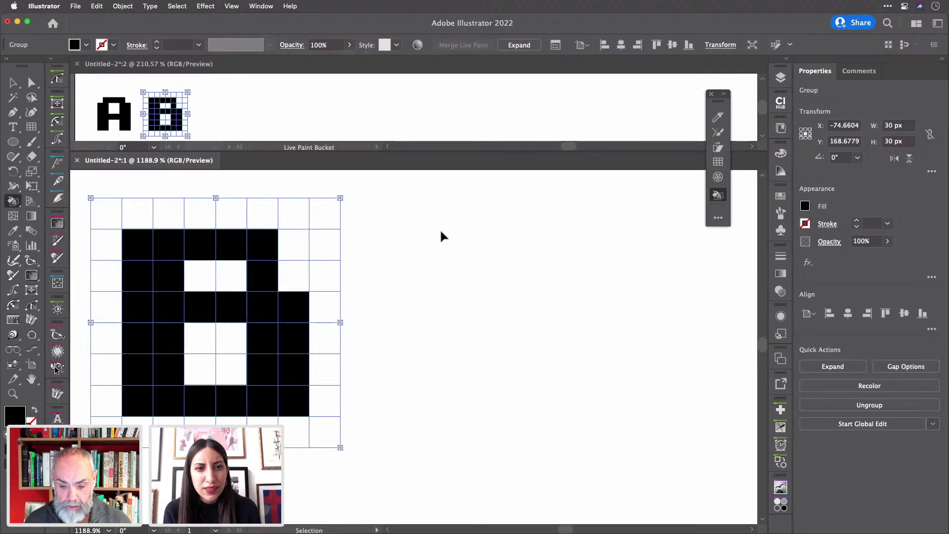
- Select the empty grid beside the B and paint a black C: left stroke in columns 2–3, top row
super+click(441, 232)
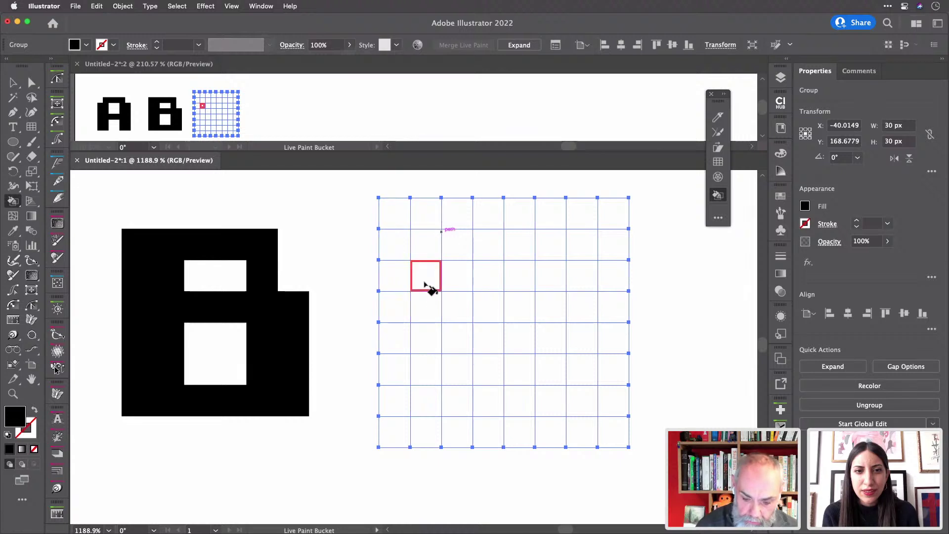
drag(428, 287, 427, 367)
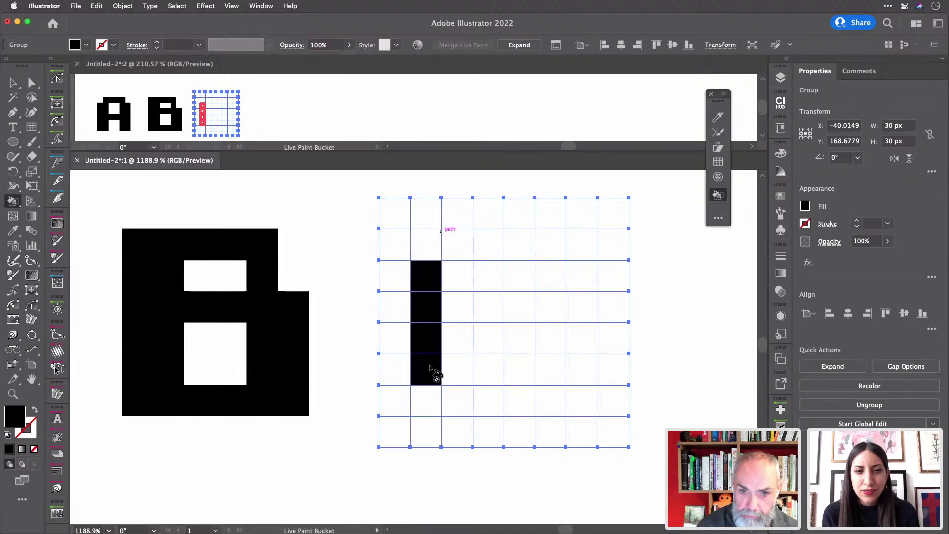
mouse_move(453, 241)
mouse_down()
mouse_move(455, 396)
mouse_move(571, 404)
mouse_move(580, 377)
mouse_move(555, 371)
mouse_up()
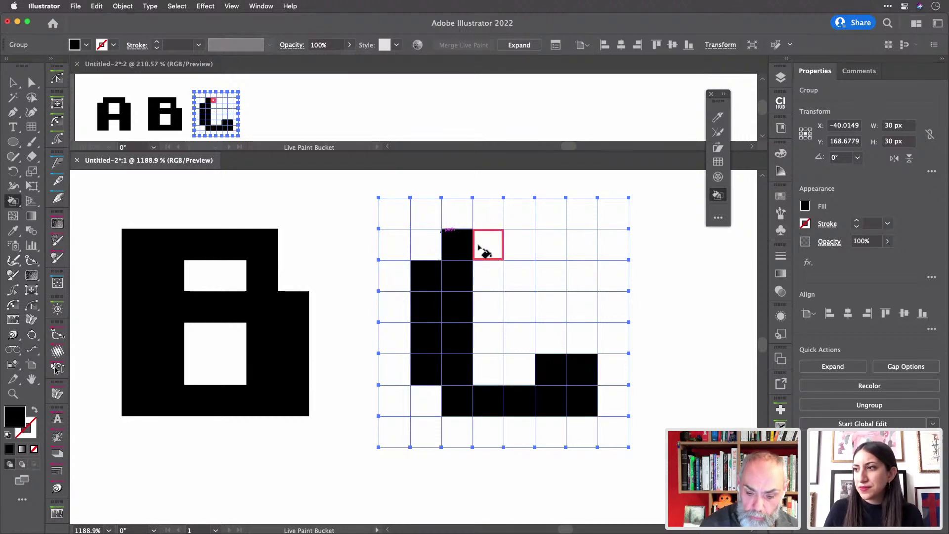
mouse_move(479, 242)
mouse_down()
mouse_move(576, 247)
mouse_move(579, 276)
mouse_move(552, 265)
mouse_up()
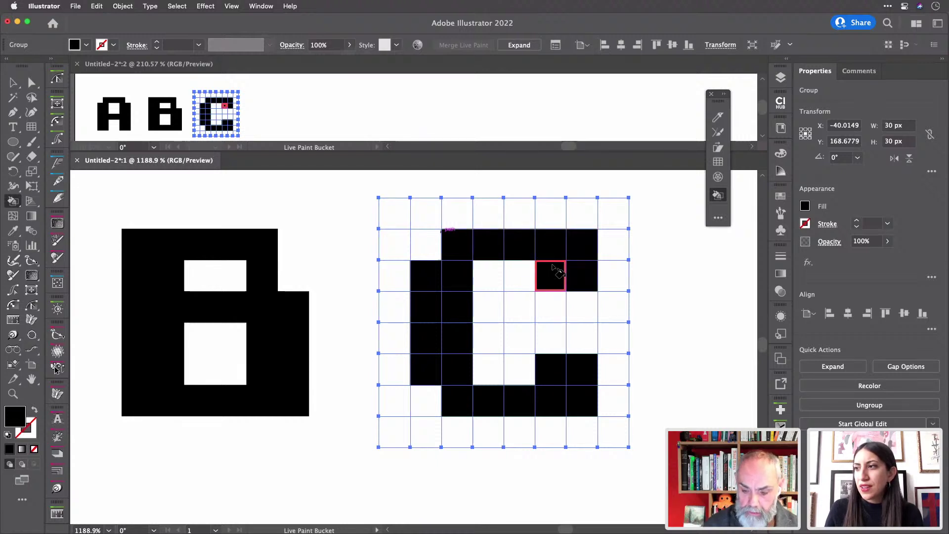
scroll(554, 268, right, 6)
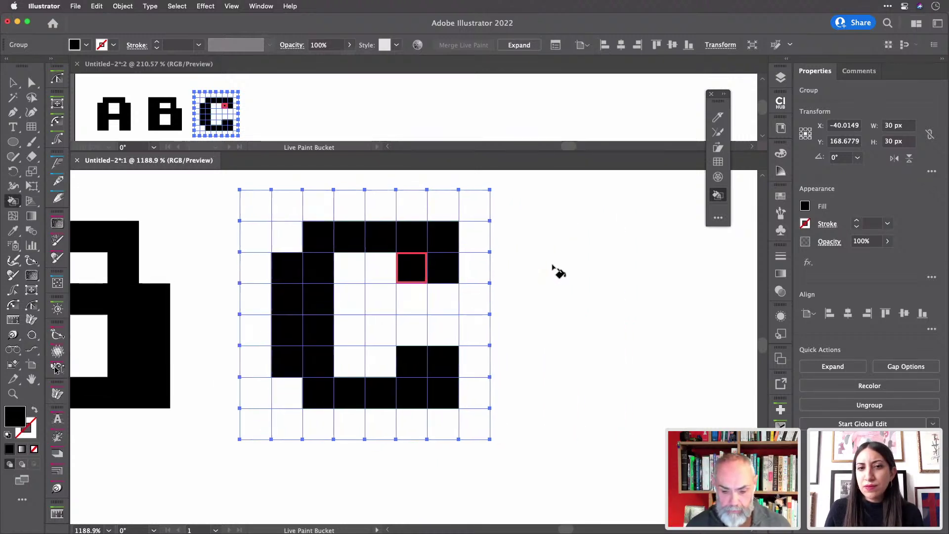
scroll(558, 271, right, 1)
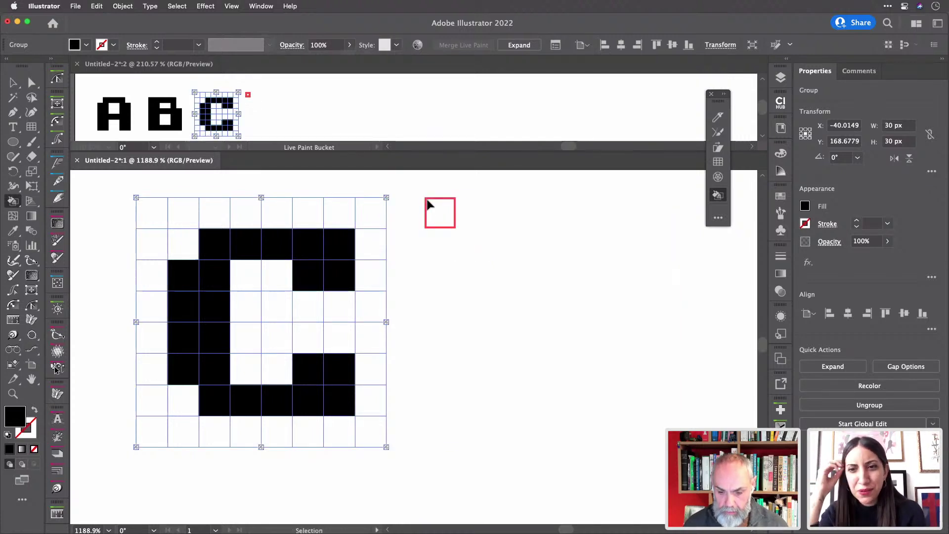
- Deselect the C grid and select the empty grid beside it
super+click(430, 201)
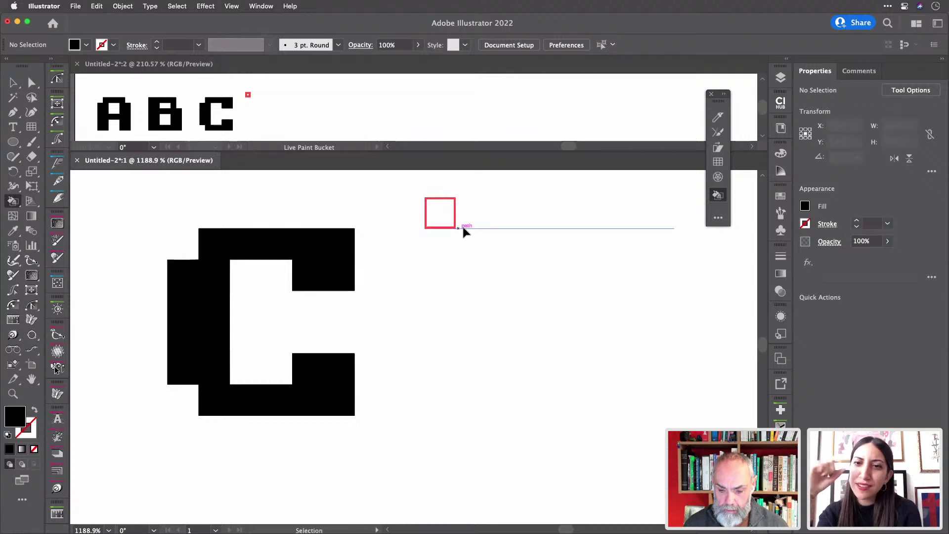
super+click(464, 229)
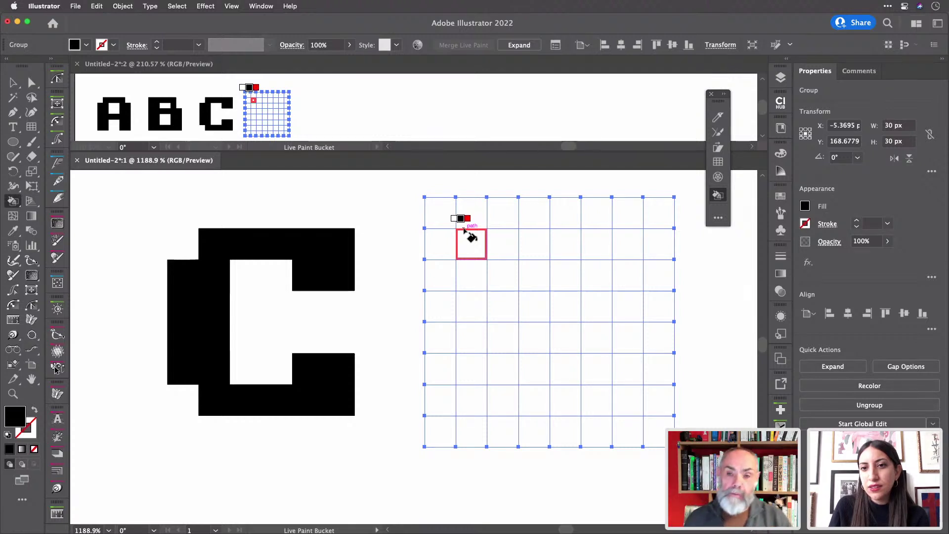
scroll(404, 93, down, 2)
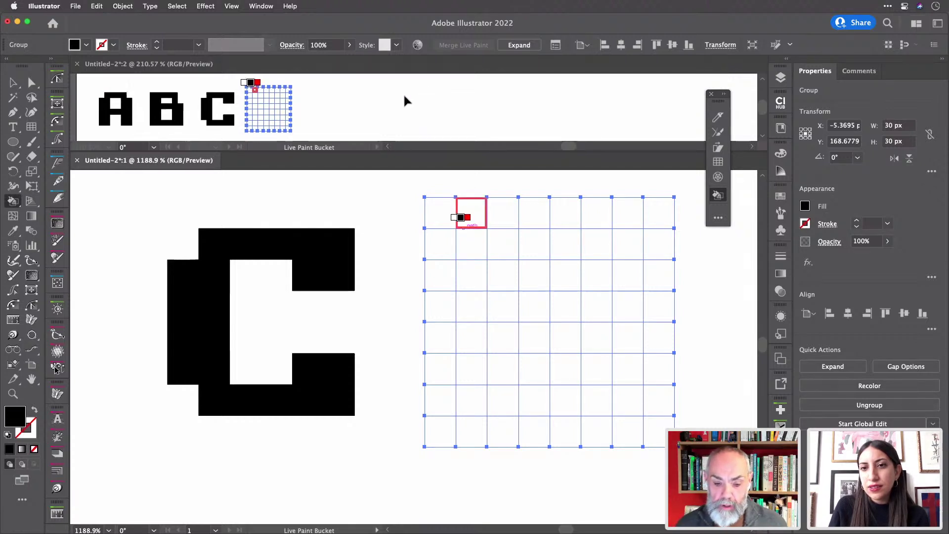
scroll(403, 93, up, 1)
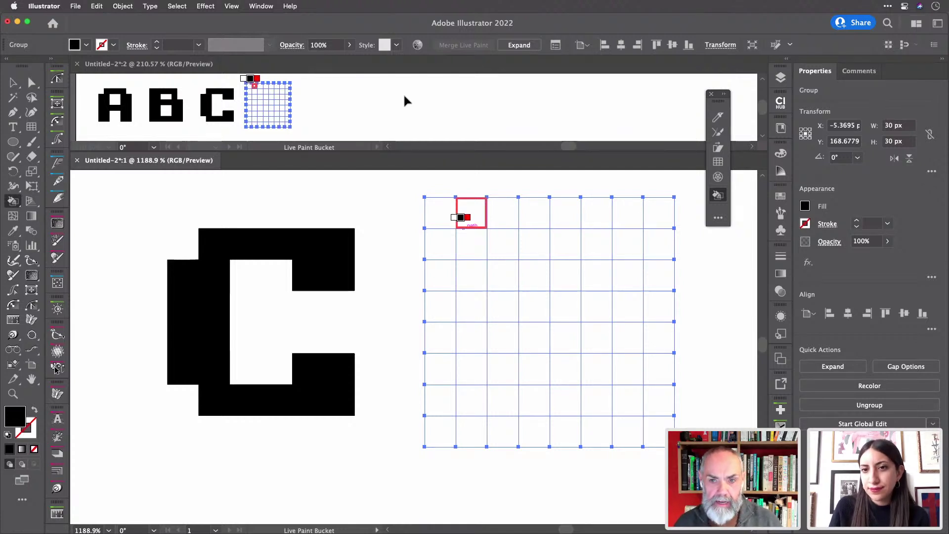
scroll(398, 228, down, 1)
scroll(398, 228, down, 2)
scroll(398, 228, up, 3)
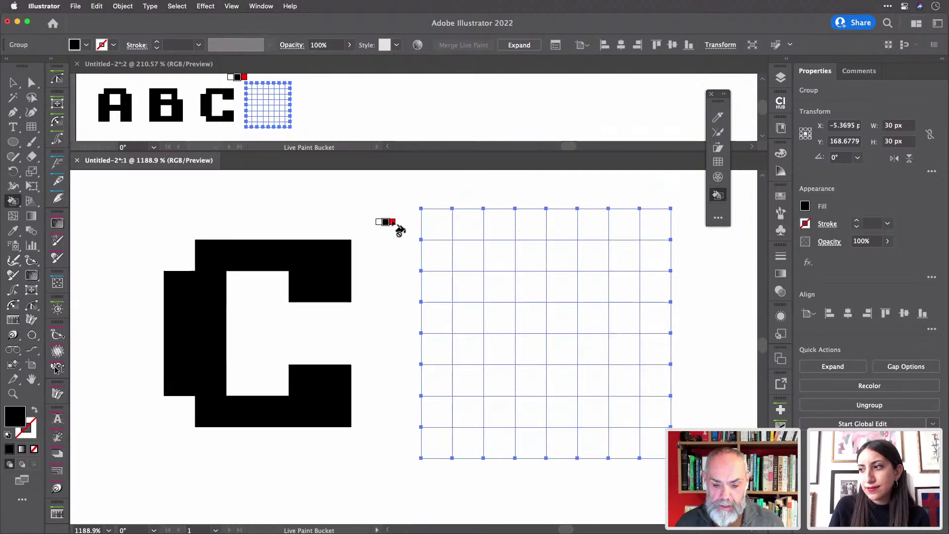
scroll(399, 228, down, 1)
scroll(399, 228, down, 2)
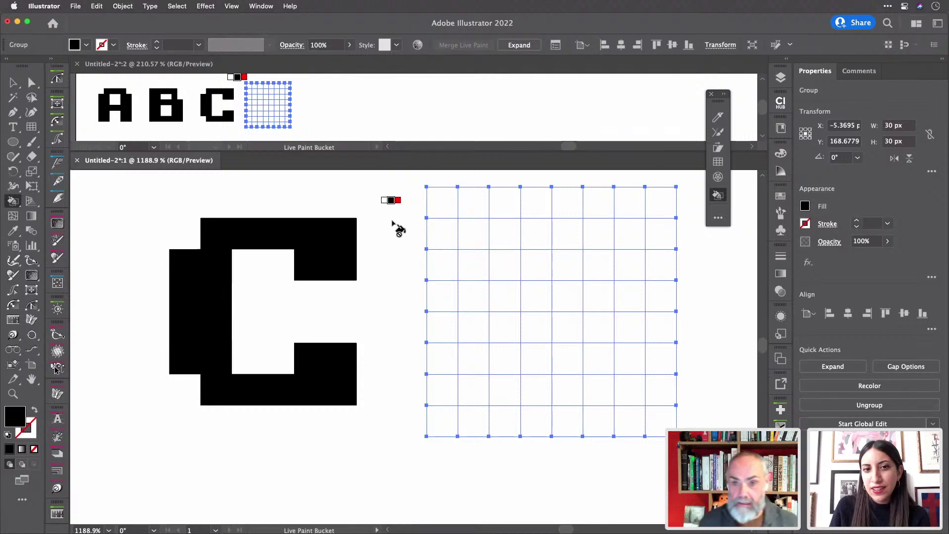
- Paint a black pixel D: two-column left side, base row and right column, leaving the top corner white
mouse_move(474, 232)
mouse_down()
mouse_move(471, 379)
mouse_move(502, 386)
mouse_move(498, 235)
mouse_move(569, 236)
mouse_up()
drag(551, 394, 569, 393)
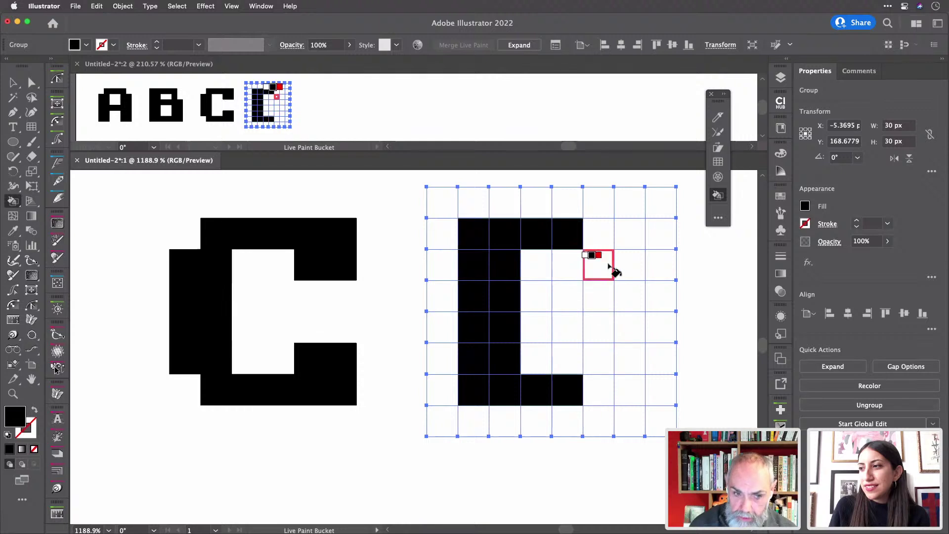
drag(601, 257, 601, 391)
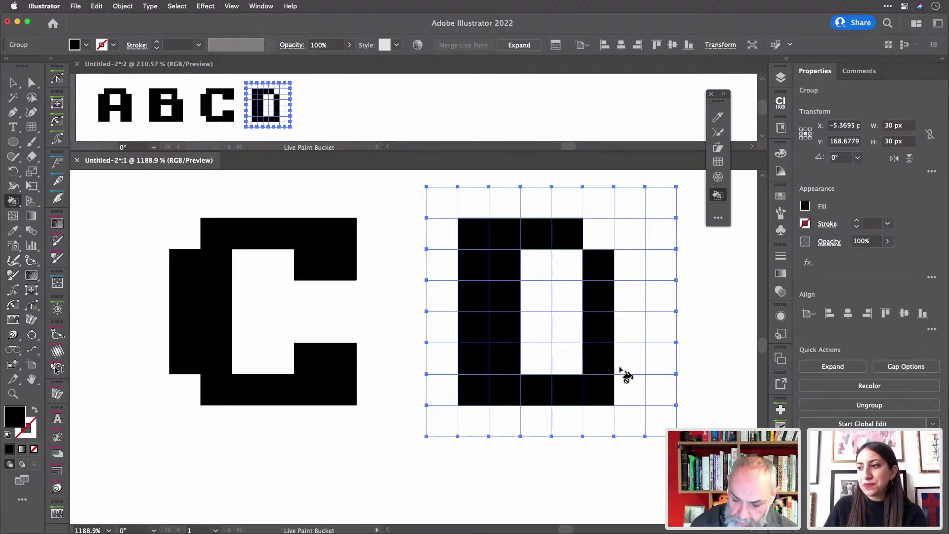
drag(631, 361, 629, 267)
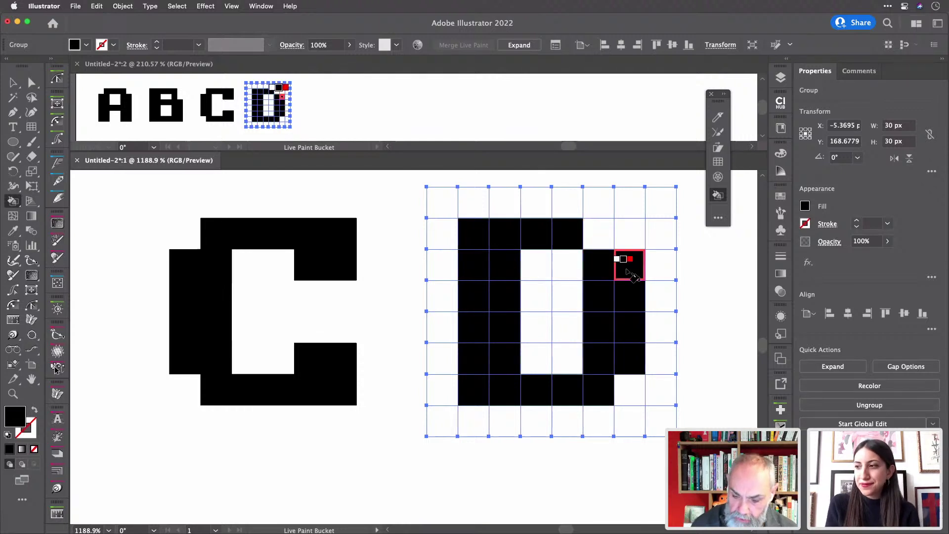
click(599, 239)
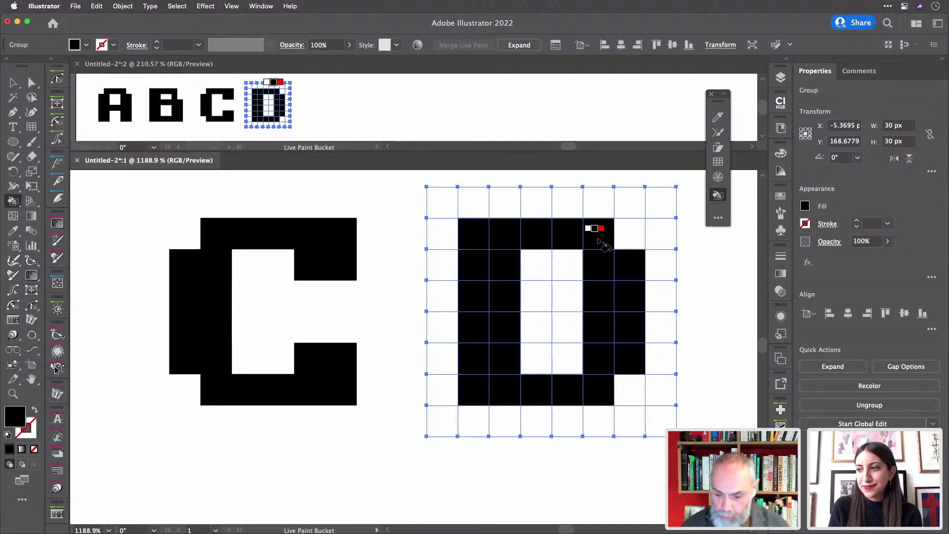
key(super+z)
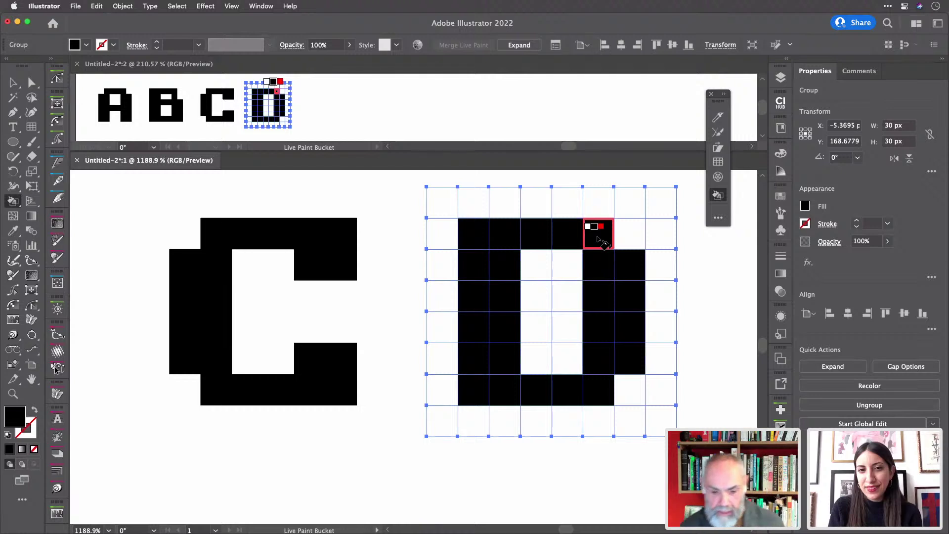
- Duplicate the empty grid to the right of the D with Cmd+D
scroll(600, 241, right, 5)
scroll(604, 243, right, 4)
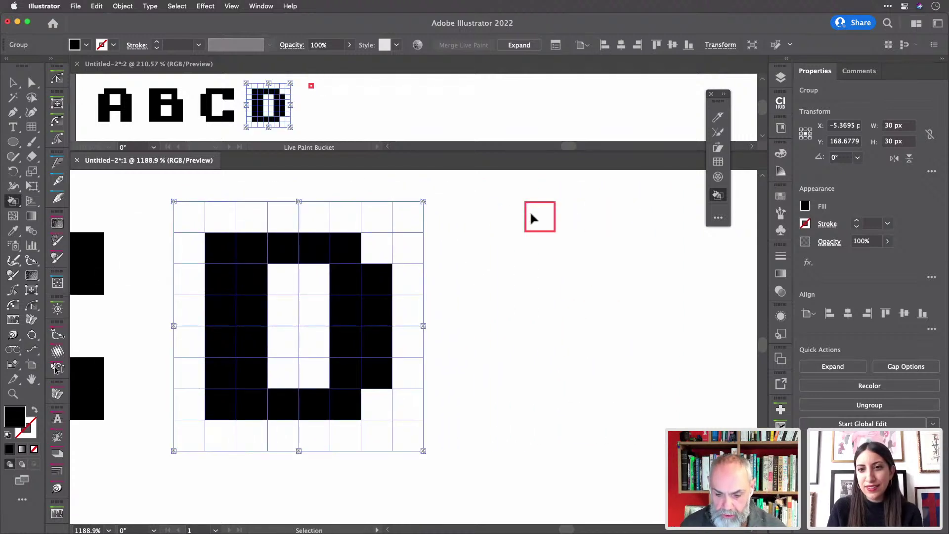
key(super+d)
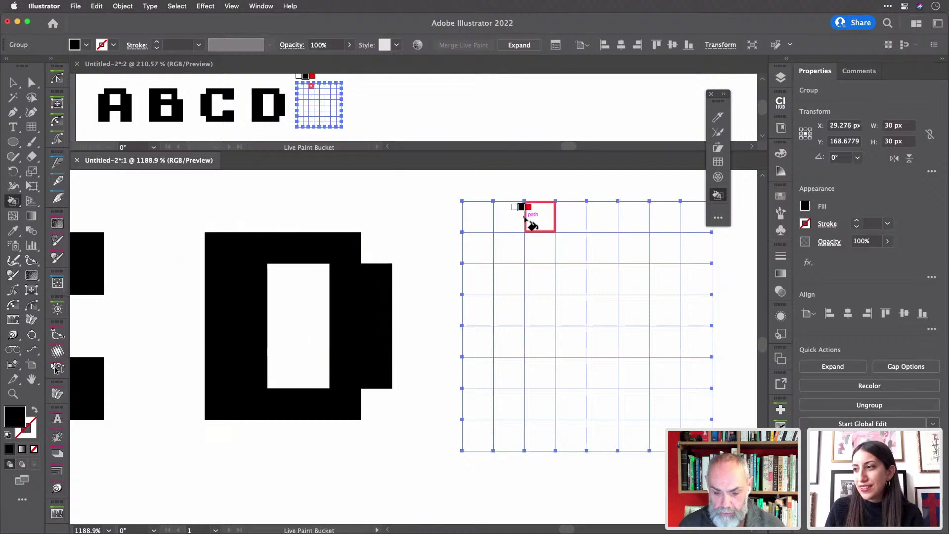
- Paint the fifth grid into a black pixel E: outline, top and bottom ends, middle bar, thickened spine
mouse_move(638, 250)
mouse_down()
mouse_move(511, 251)
mouse_move(506, 374)
mouse_move(517, 413)
mouse_move(658, 406)
mouse_up()
click(666, 248)
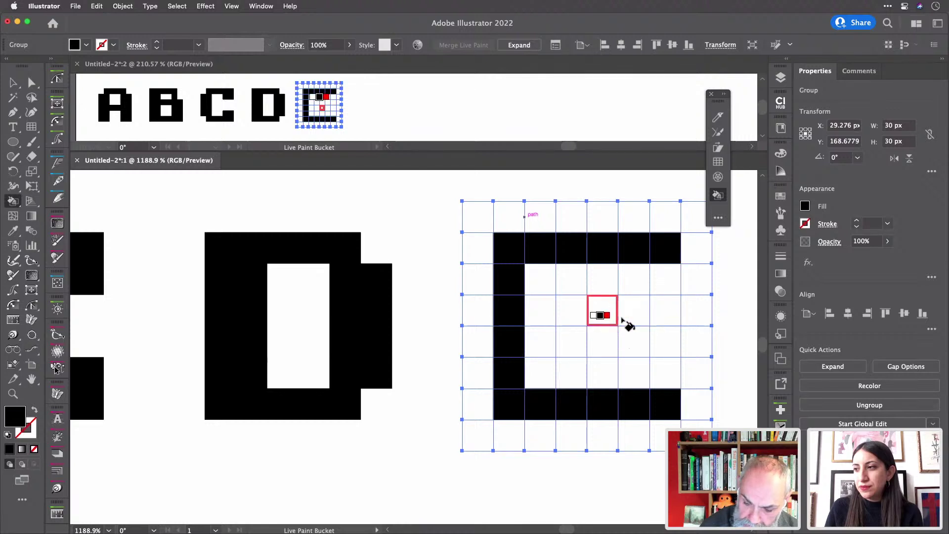
drag(603, 315, 539, 316)
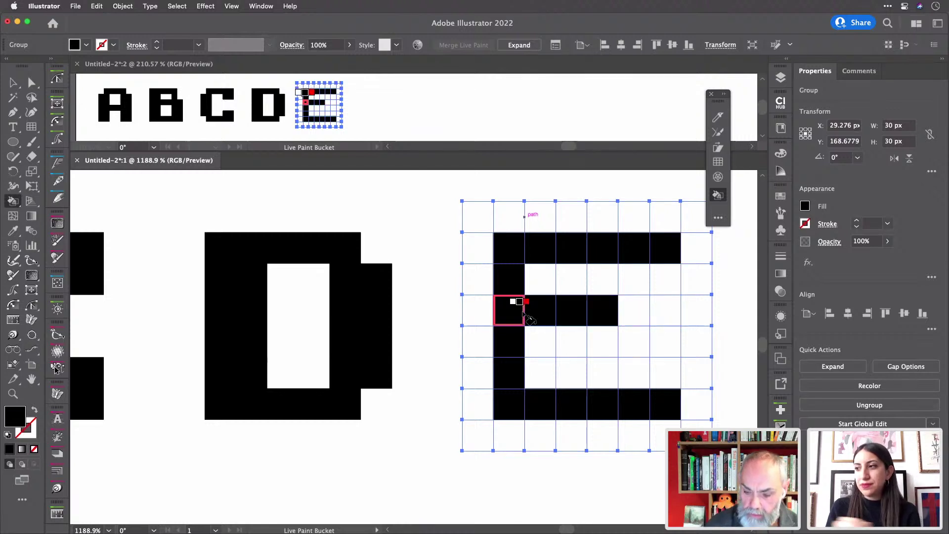
scroll(524, 315, right, 10)
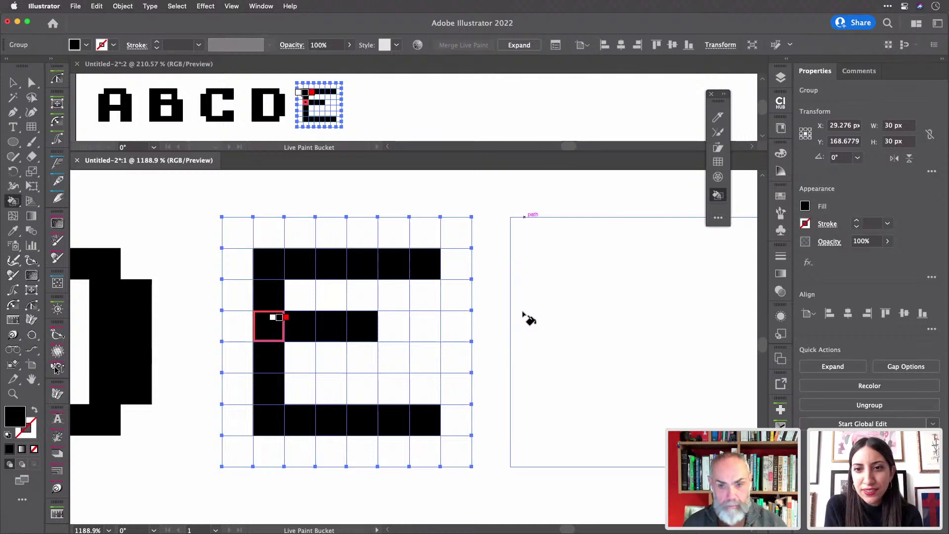
mouse_move(295, 277)
mouse_down()
mouse_move(299, 301)
mouse_move(304, 404)
mouse_up()
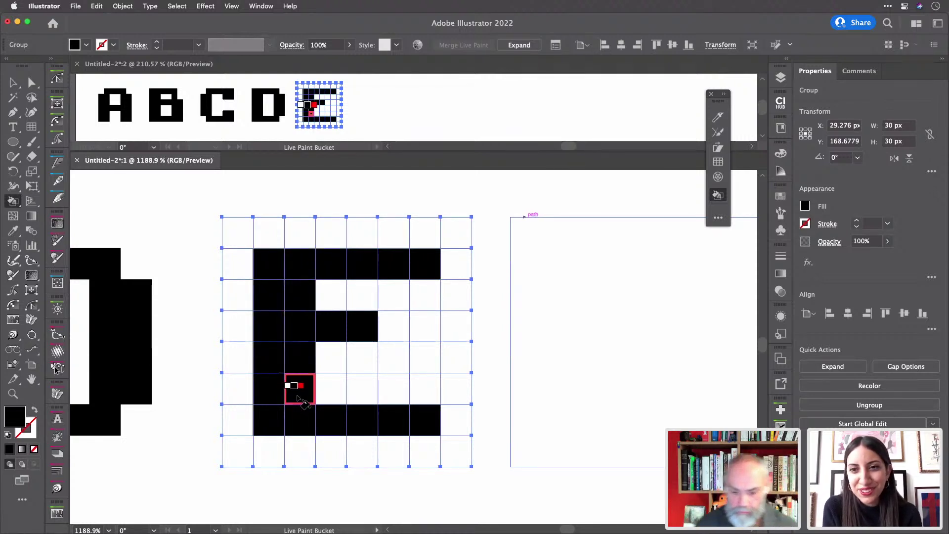
scroll(304, 404, right, 6)
scroll(305, 404, down, 2)
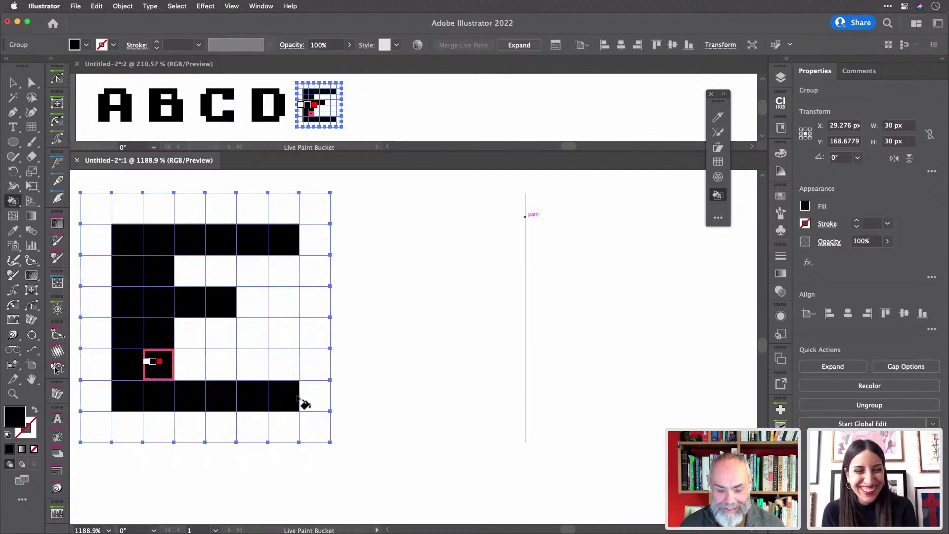
scroll(305, 404, right, 2)
key(v)
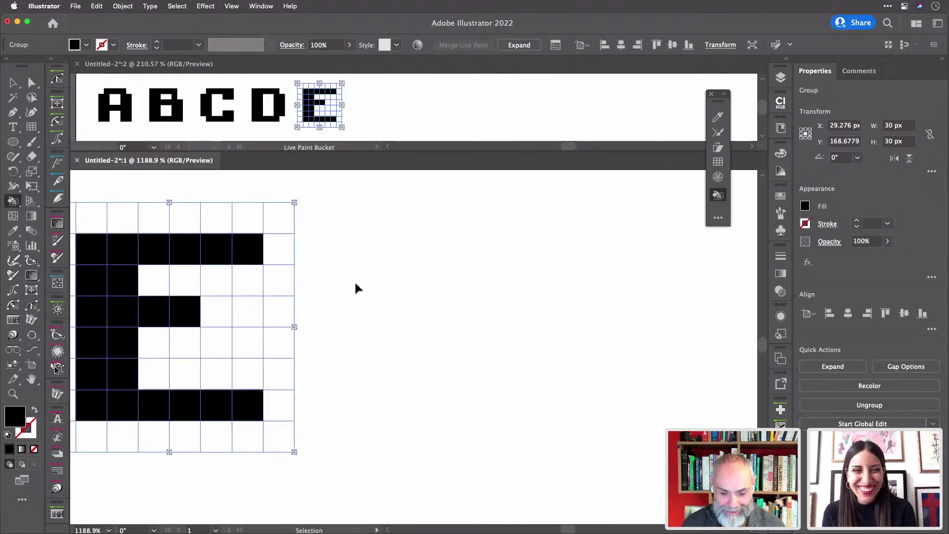
- Select the grid next to the E and paint an F: two-cell stem, row-2 top bar, row-4 middle bar
click(333, 299)
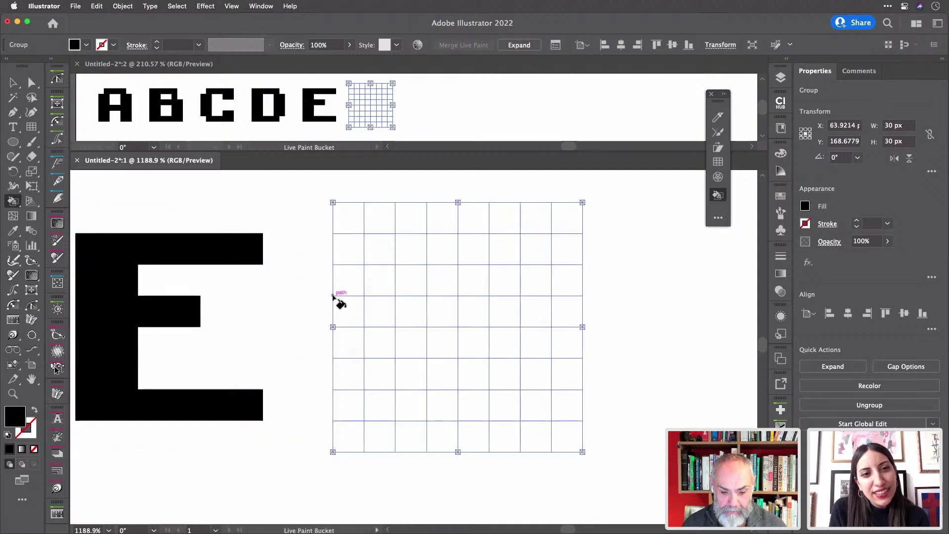
key(k)
mouse_move(376, 404)
mouse_down()
mouse_move(405, 376)
mouse_move(376, 257)
mouse_move(383, 396)
mouse_up()
mouse_move(451, 259)
mouse_down()
mouse_move(440, 254)
mouse_move(534, 254)
mouse_up()
mouse_move(421, 317)
mouse_down()
mouse_move(512, 322)
mouse_move(506, 320)
mouse_up()
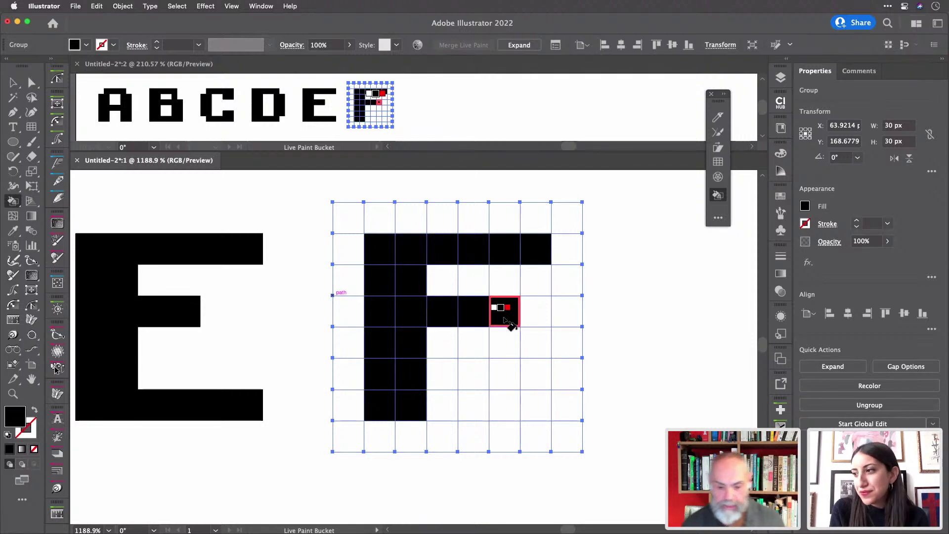
scroll(510, 324, right, 5)
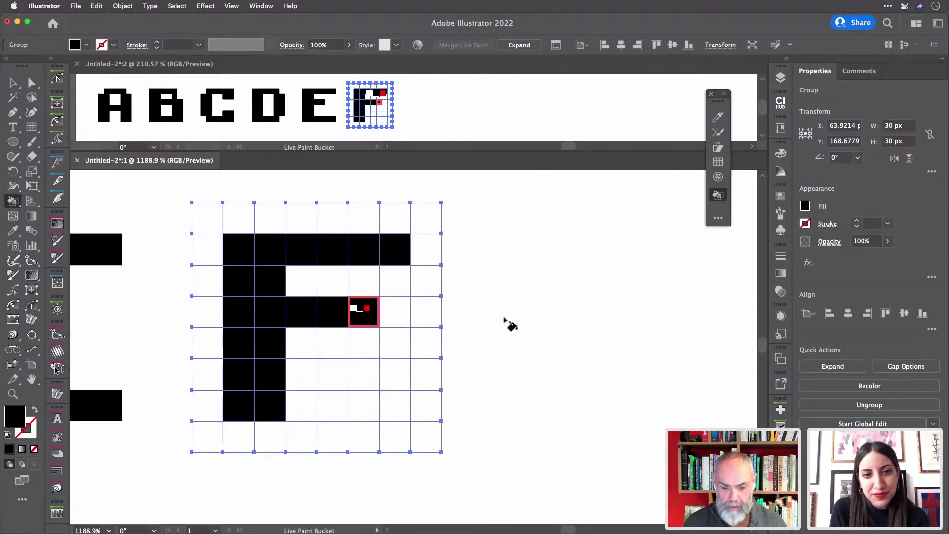
scroll(509, 324, right, 1)
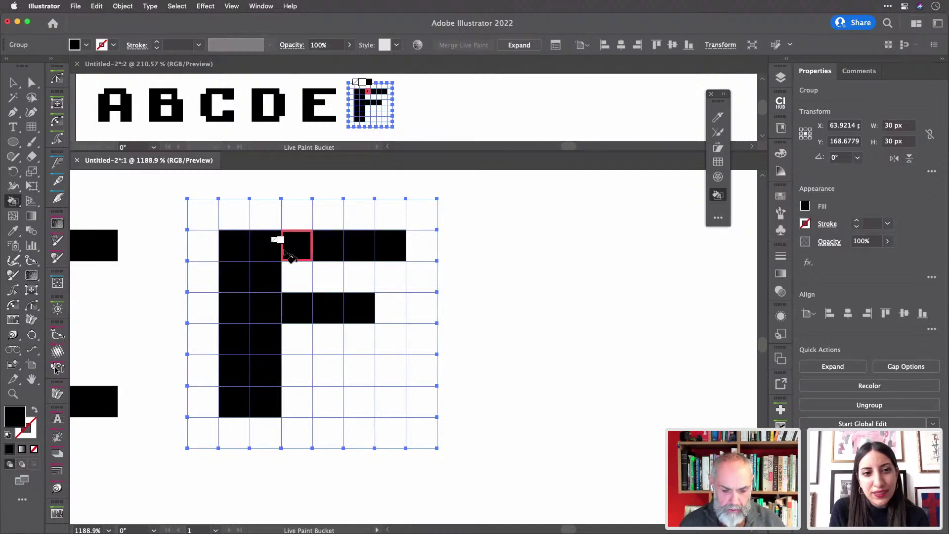
- Set the Live Paint fill to None, undoing one accidentally cleared top-bar cell
key(slash)
key(super+z)
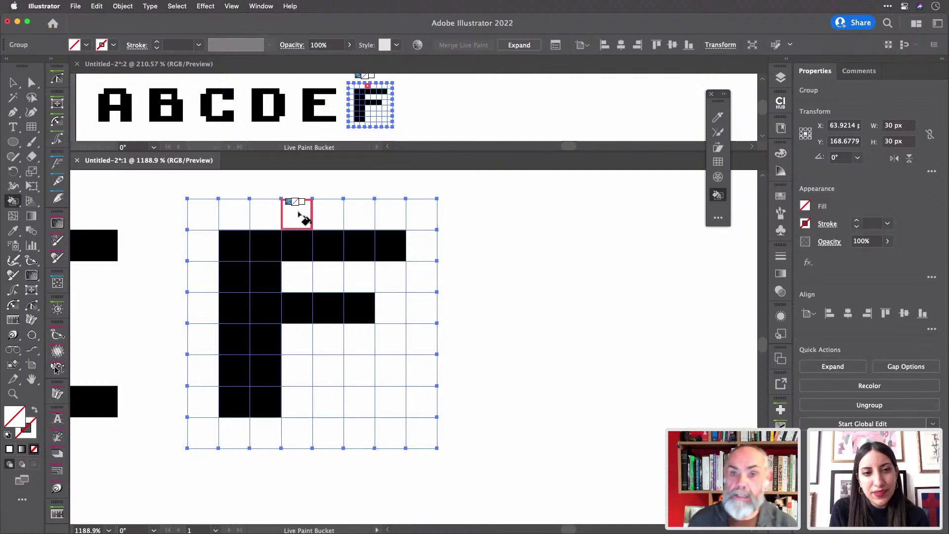
key(Right)
key(Right)
key(Right)
key(Right)
key(Right)
key(Right)
key(Right)
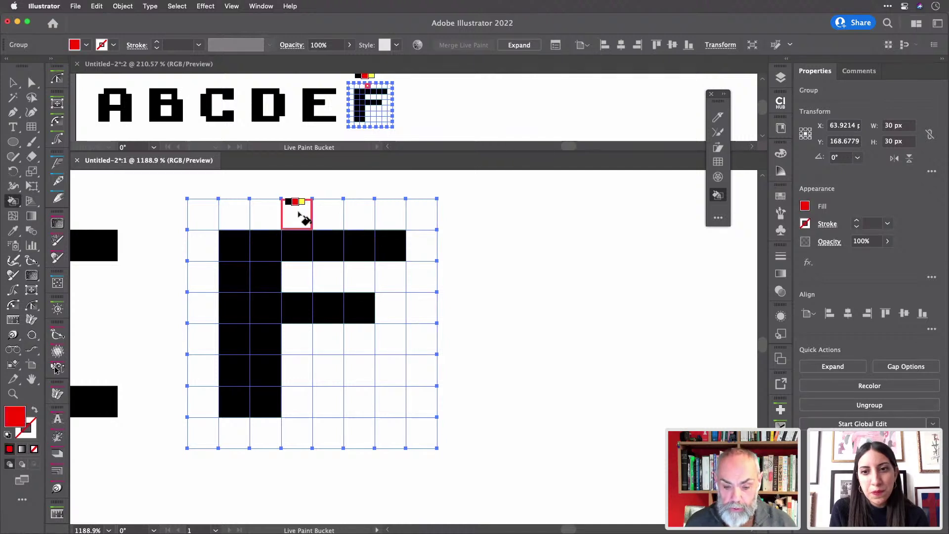
key(Left)
key(Left)
key(Left)
key(Left)
key(Left)
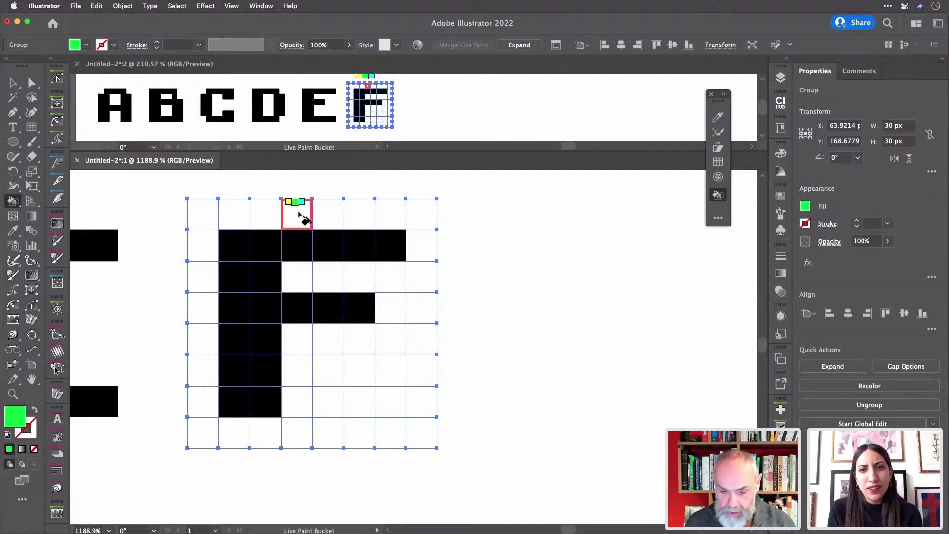
key(Left)
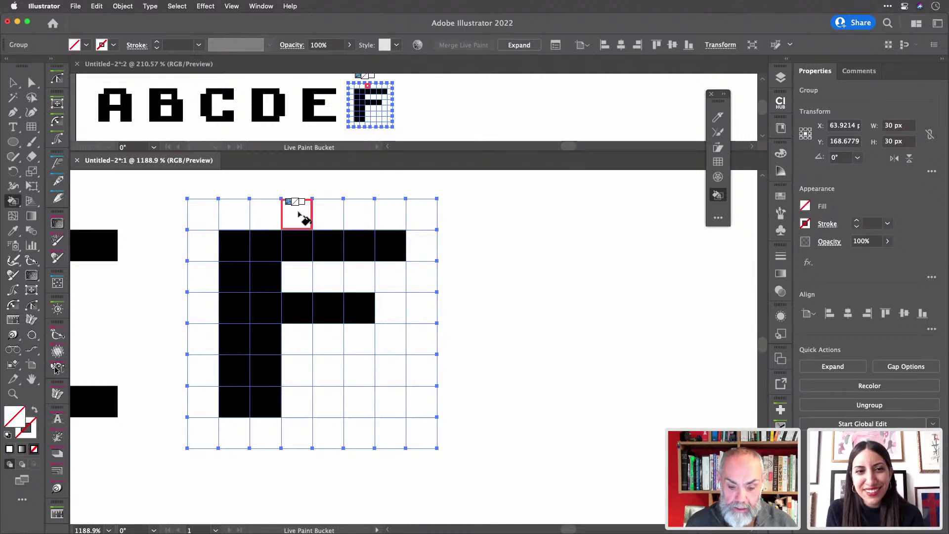
- Erase the F's two top-left cells and the E's top-left corner cell to white
click(233, 244)
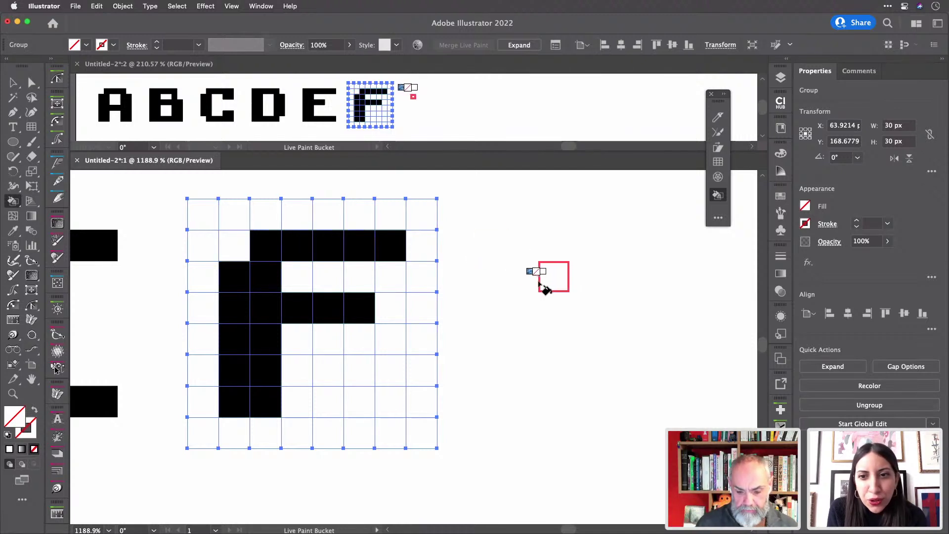
click(237, 276)
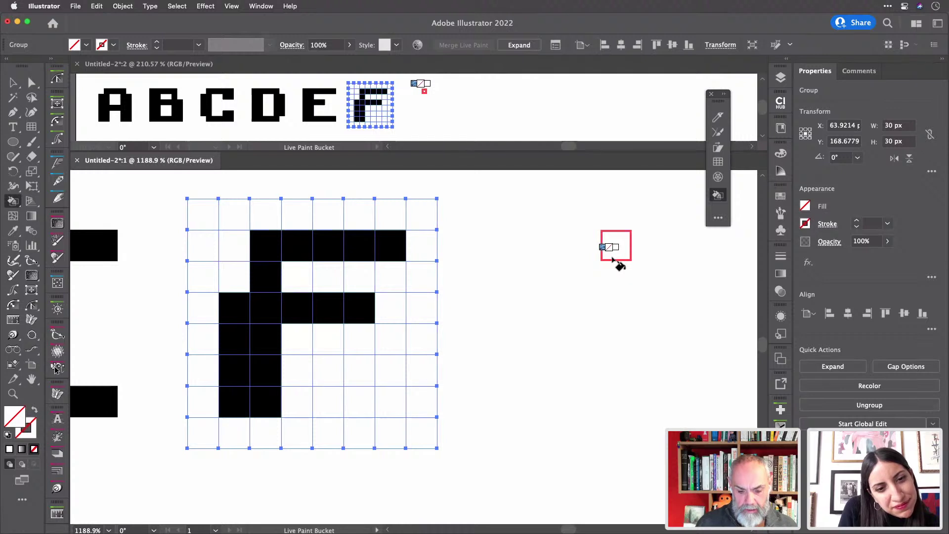
scroll(613, 260, left, 5)
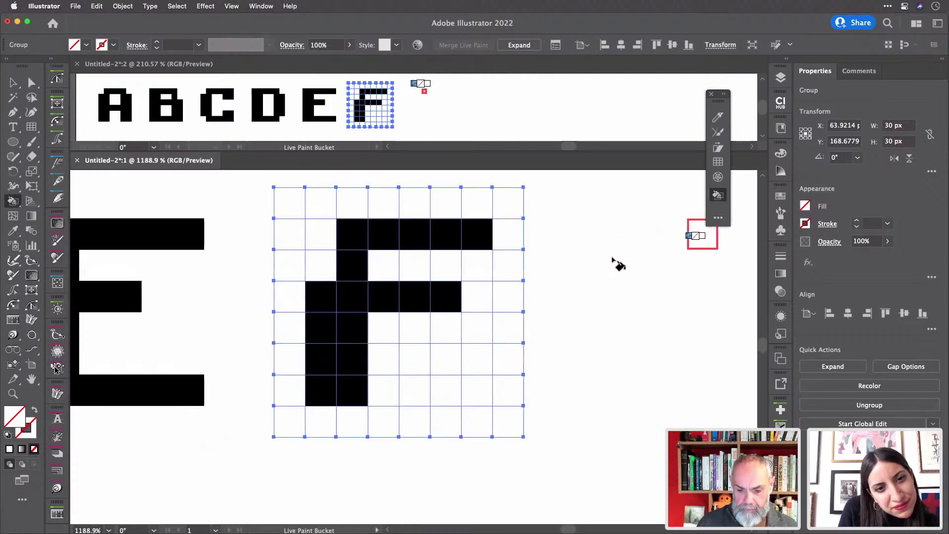
scroll(618, 265, left, 5)
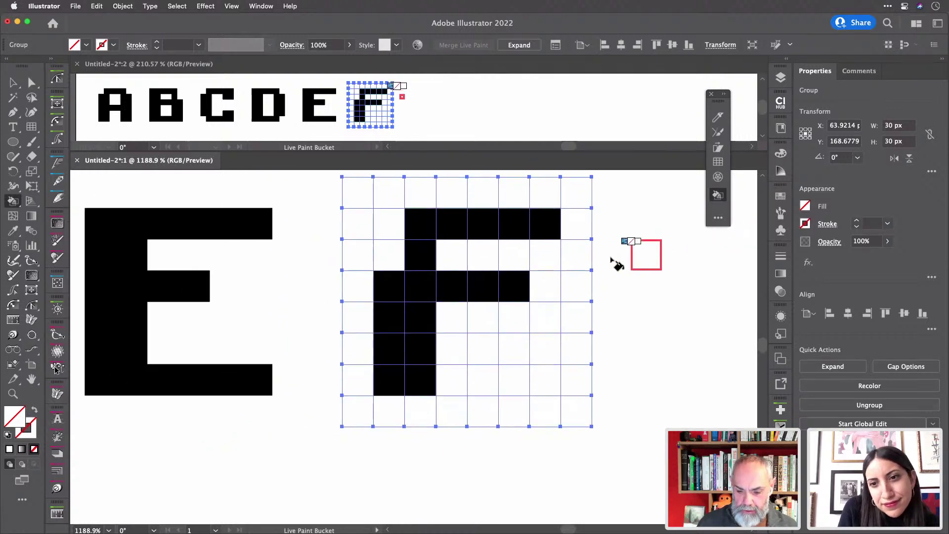
scroll(617, 264, left, 2)
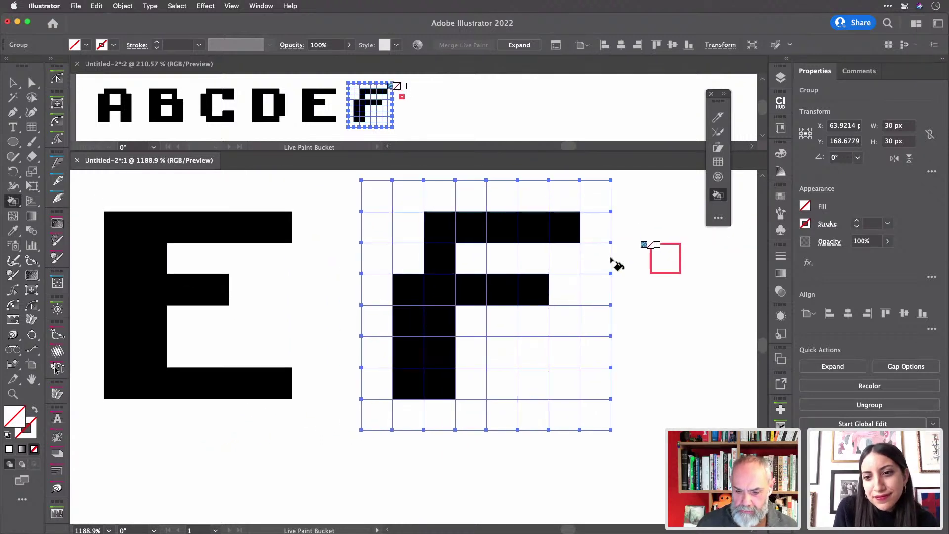
click(114, 247)
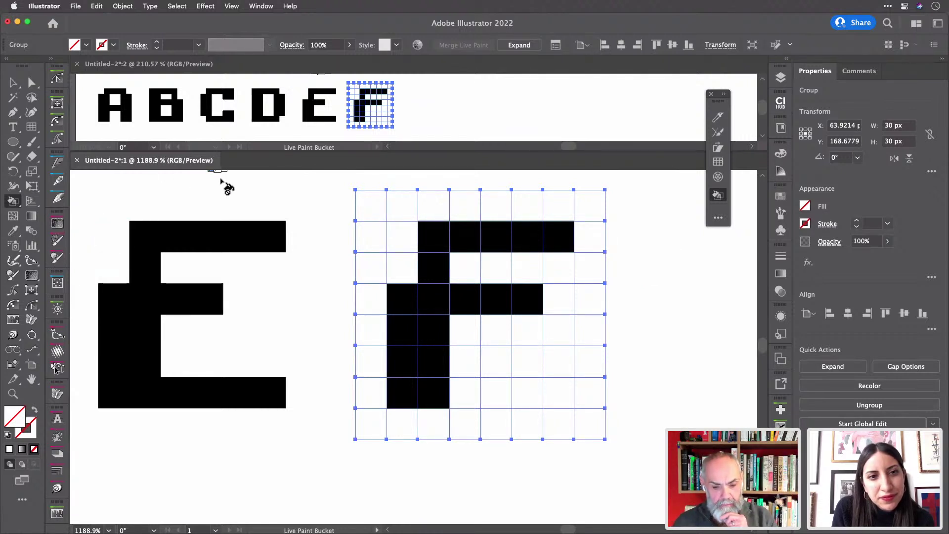
scroll(226, 187, right, 10)
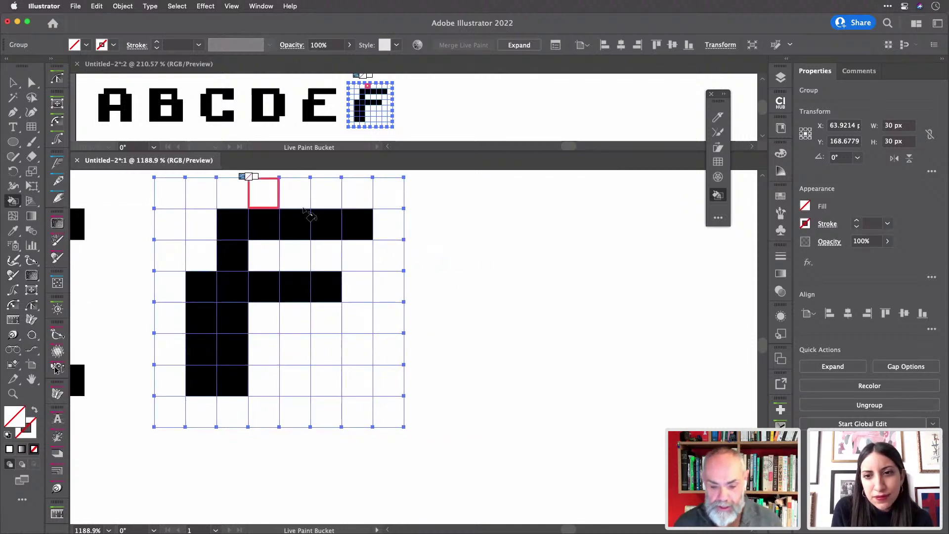
scroll(445, 246, up, 2)
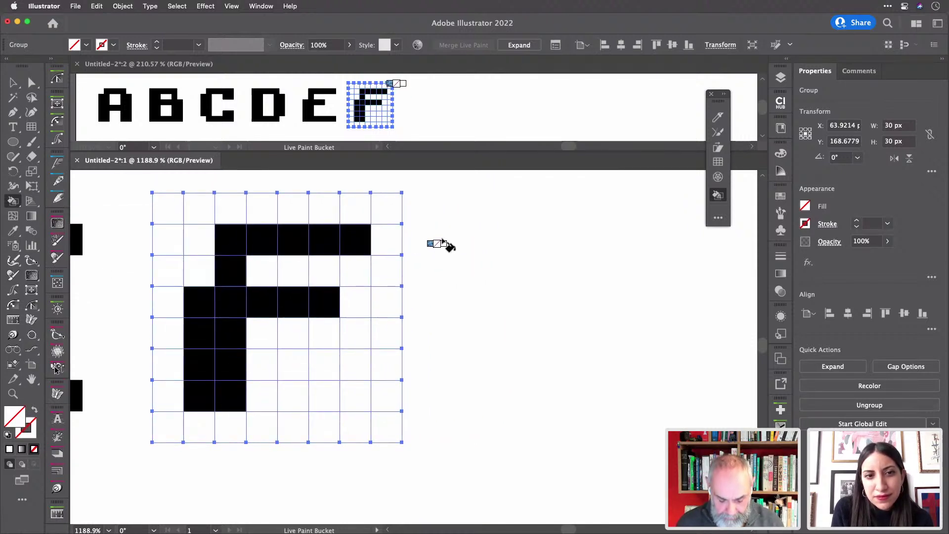
key(v)
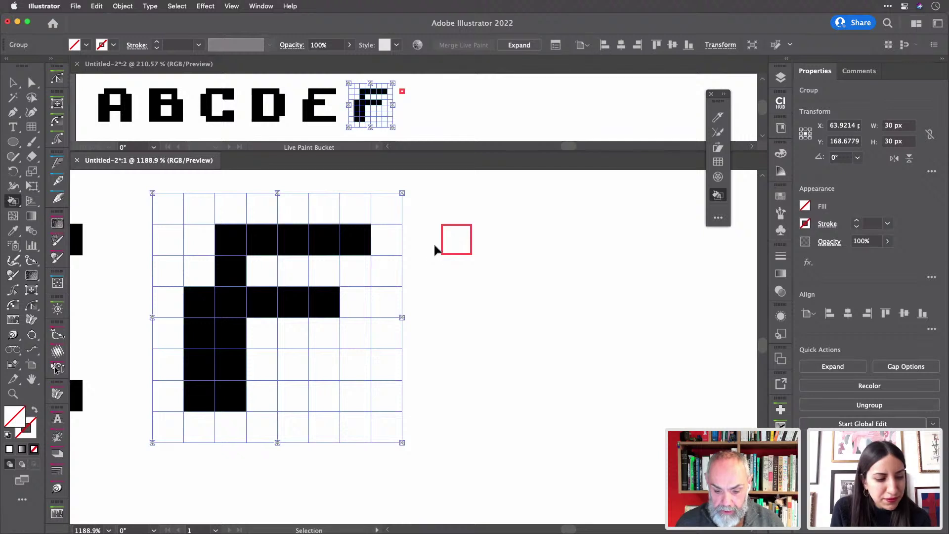
- Place a new empty grid right of the F and make black the paint colour
mouse_move(442, 251)
mouse_down()
mouse_move(487, 273)
mouse_move(500, 371)
mouse_move(519, 354)
mouse_move(519, 272)
mouse_up()
key(k)
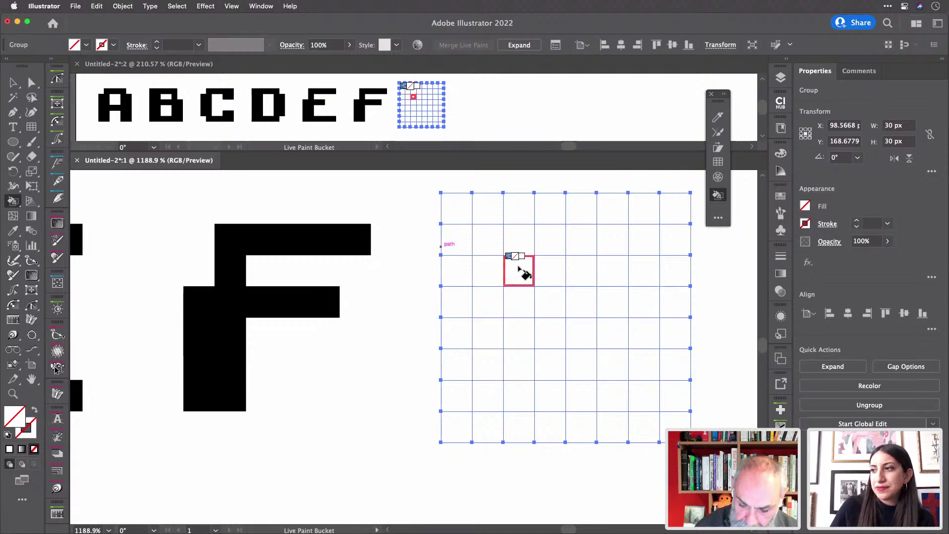
key(Right)
key(Right)
key(Right)
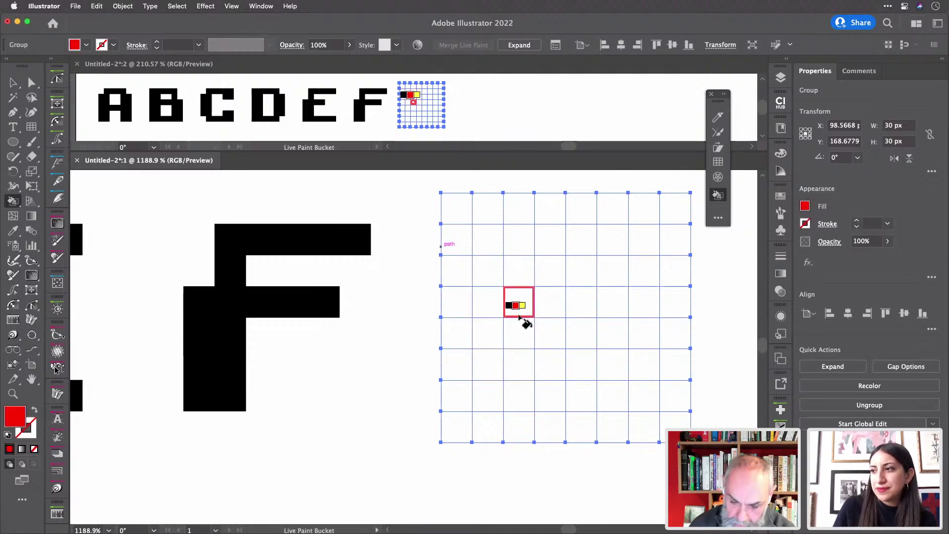
key(Left)
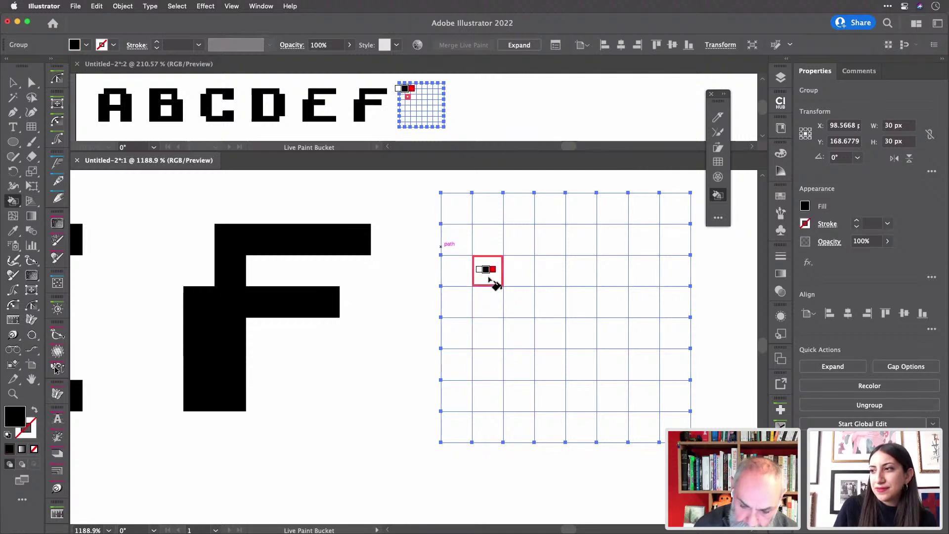
- Paint the G's two-cell-wide left stroke, bottom bar, inner hook and top bar black
click(491, 278)
mouse_move(500, 371)
mouse_down()
mouse_move(518, 357)
mouse_move(515, 270)
mouse_move(493, 311)
mouse_up()
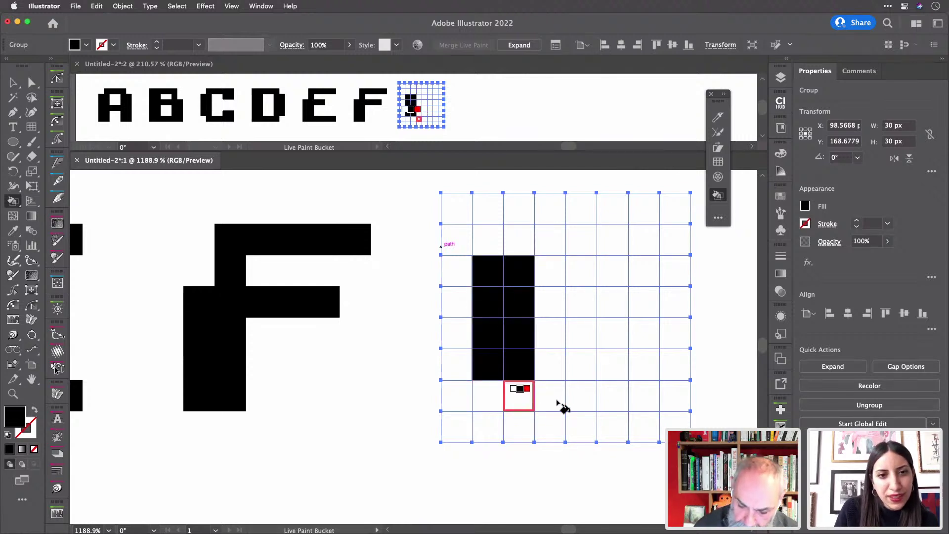
mouse_move(561, 405)
mouse_down()
mouse_move(639, 397)
mouse_move(641, 377)
mouse_move(617, 368)
mouse_move(620, 340)
mouse_move(636, 340)
mouse_move(581, 332)
mouse_up()
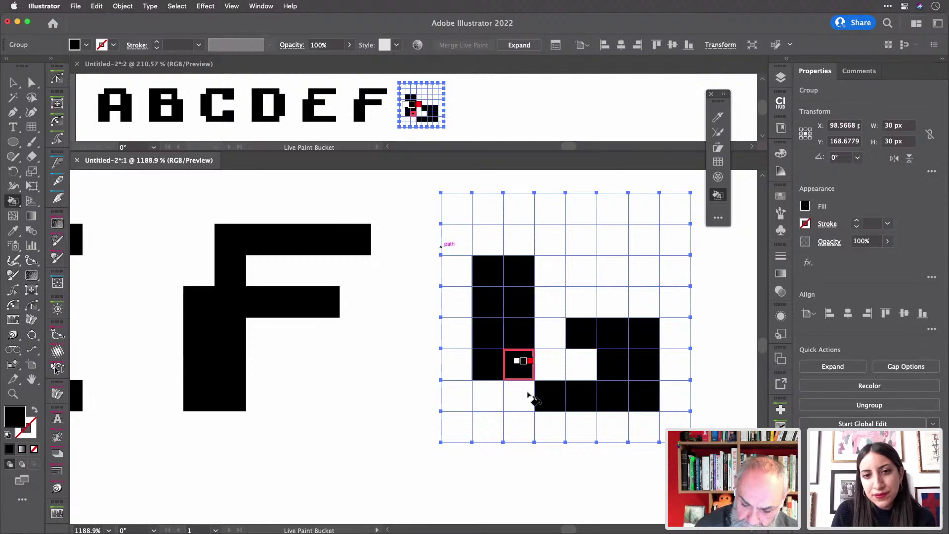
click(520, 368)
click(520, 396)
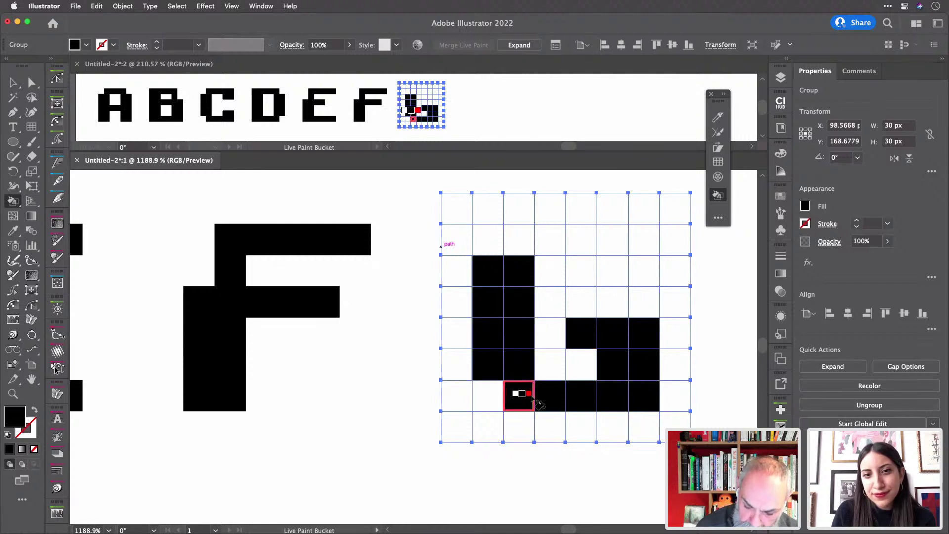
mouse_move(516, 245)
mouse_down()
mouse_move(625, 243)
mouse_move(636, 255)
mouse_move(629, 273)
mouse_move(617, 251)
mouse_up()
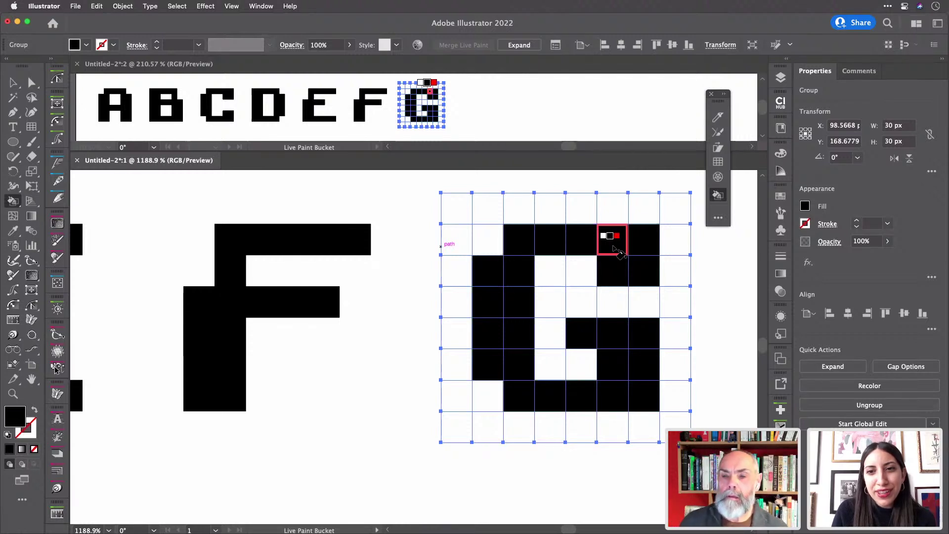
scroll(616, 251, right, 5)
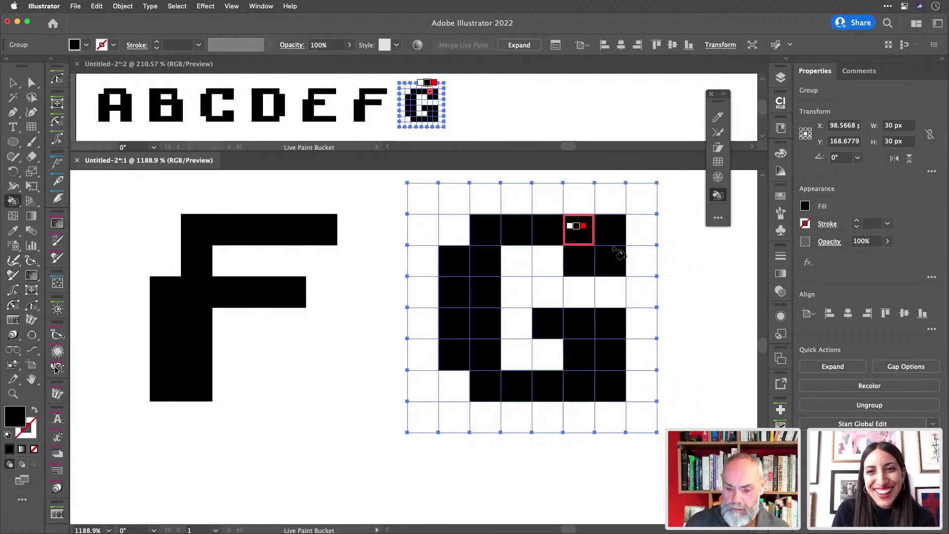
scroll(620, 253, right, 3)
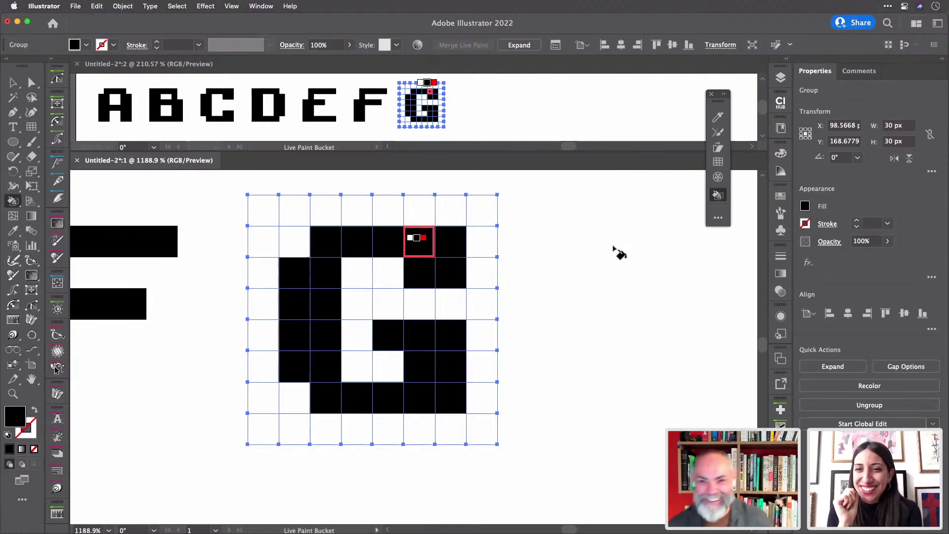
scroll(618, 252, right, 5)
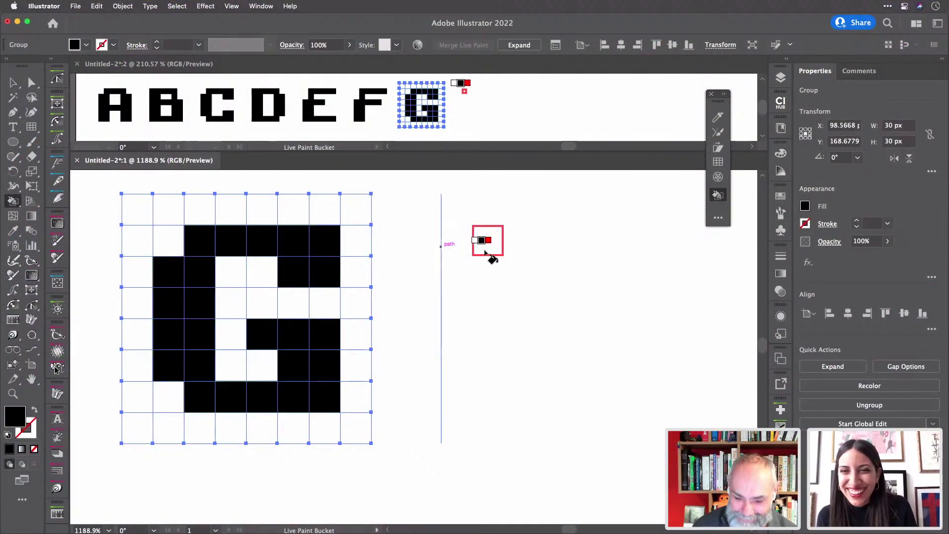
- Paint a first attempt at the H: left upright, crossbar and two-cell right upright
mouse_move(432, 250)
mouse_down()
mouse_move(426, 390)
mouse_move(440, 393)
mouse_move(449, 377)
mouse_move(449, 243)
mouse_up()
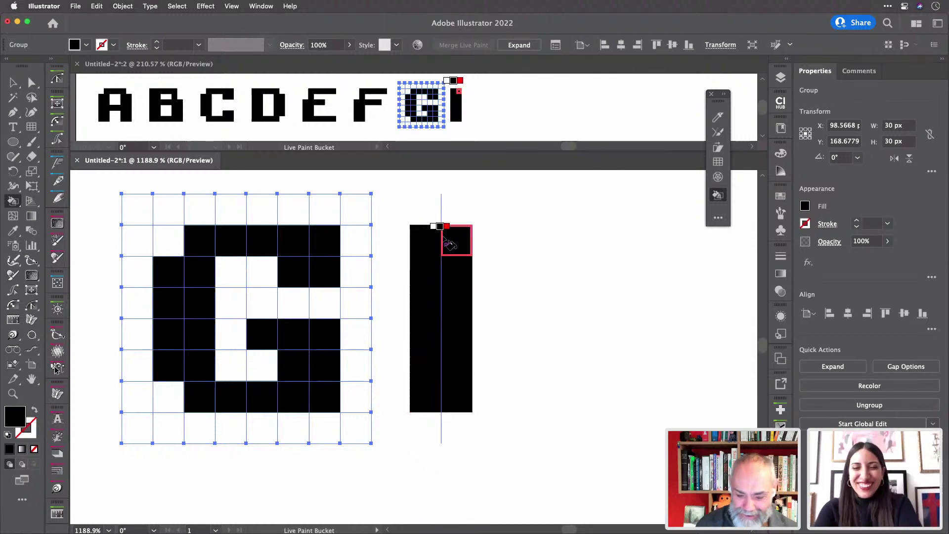
drag(470, 361, 516, 364)
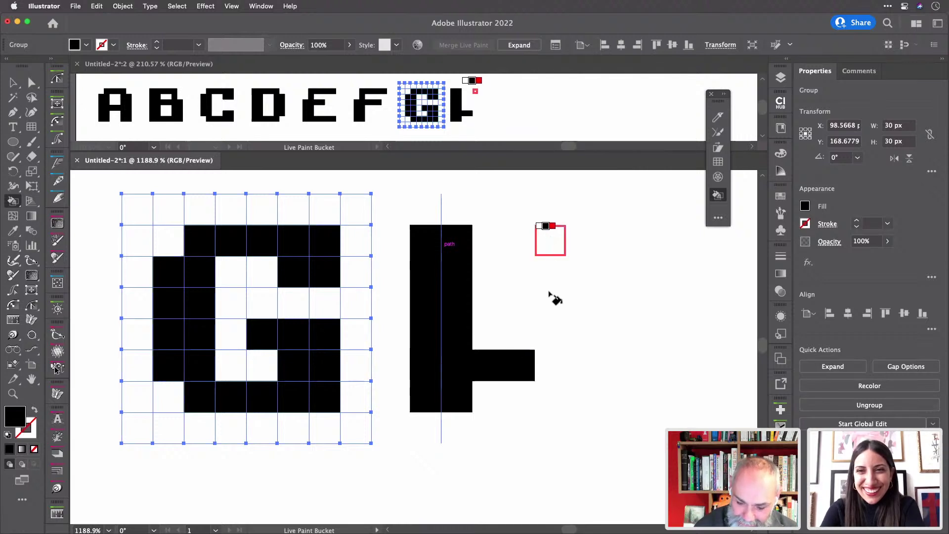
mouse_move(555, 299)
mouse_down()
mouse_move(551, 398)
mouse_move(576, 393)
mouse_move(580, 241)
mouse_up()
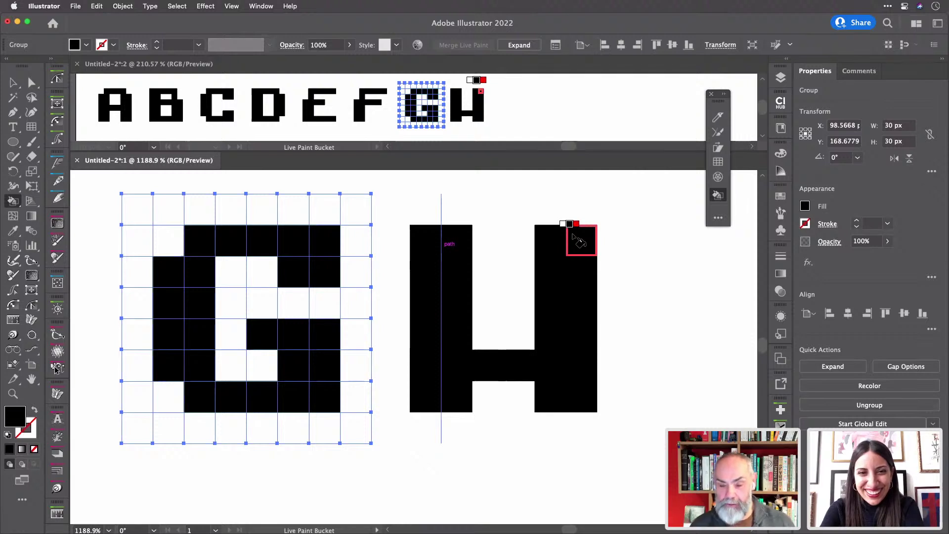
scroll(544, 274, right, 5)
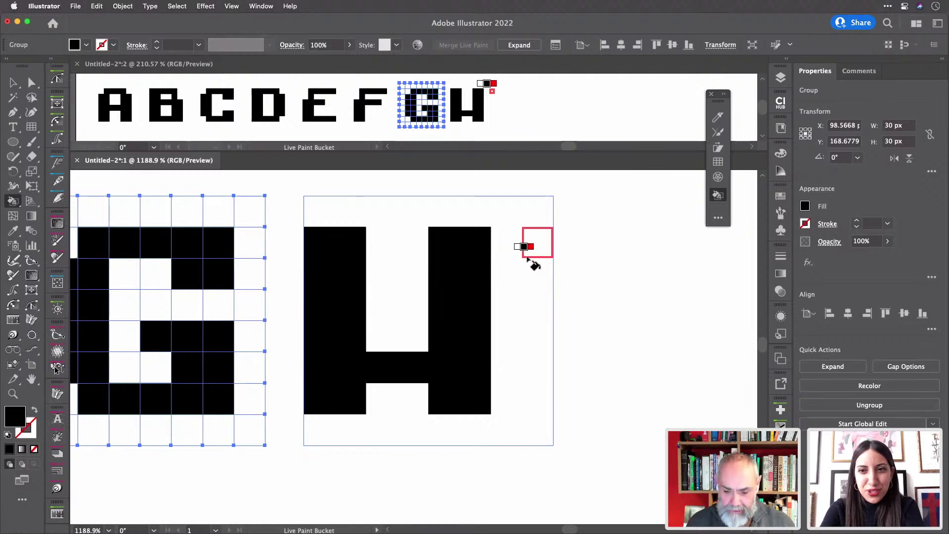
- Undo the H strokes, then repaint both thick stems and the crossbar black and deselect
key(super+z)
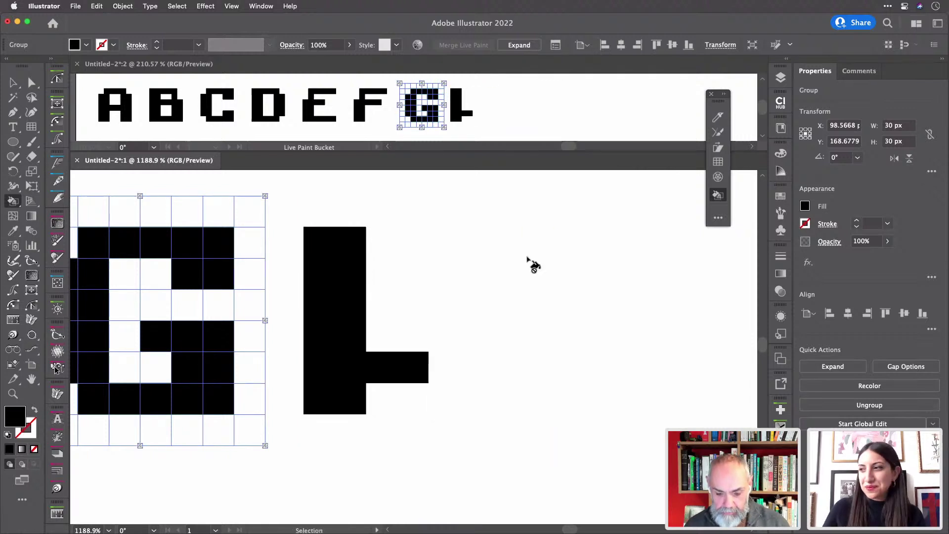
key(super+z)
key(super+z)
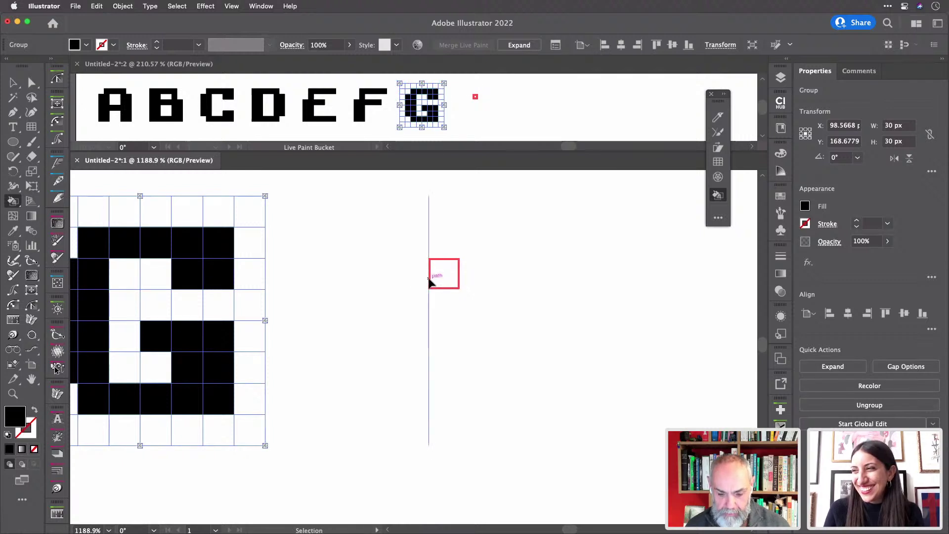
key(super+z)
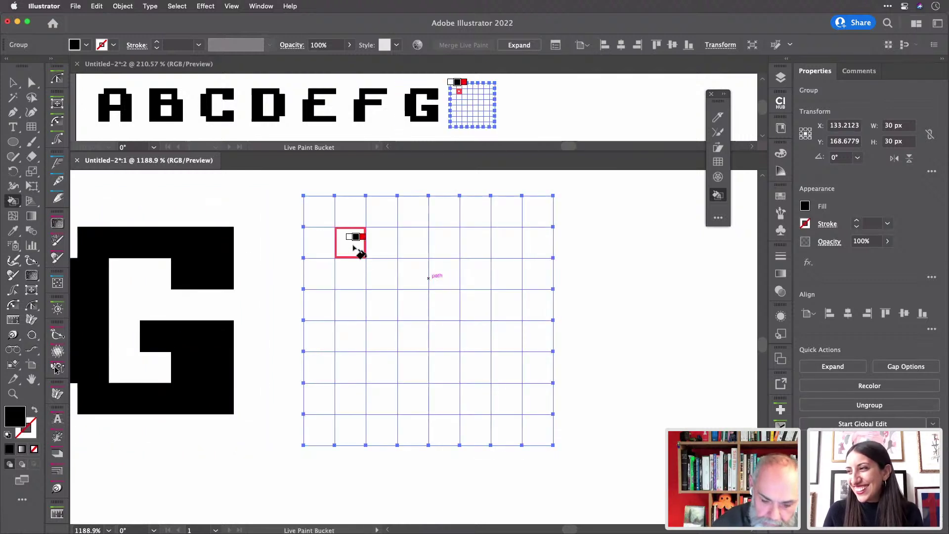
mouse_move(364, 262)
mouse_down()
mouse_move(366, 394)
mouse_move(368, 242)
mouse_up()
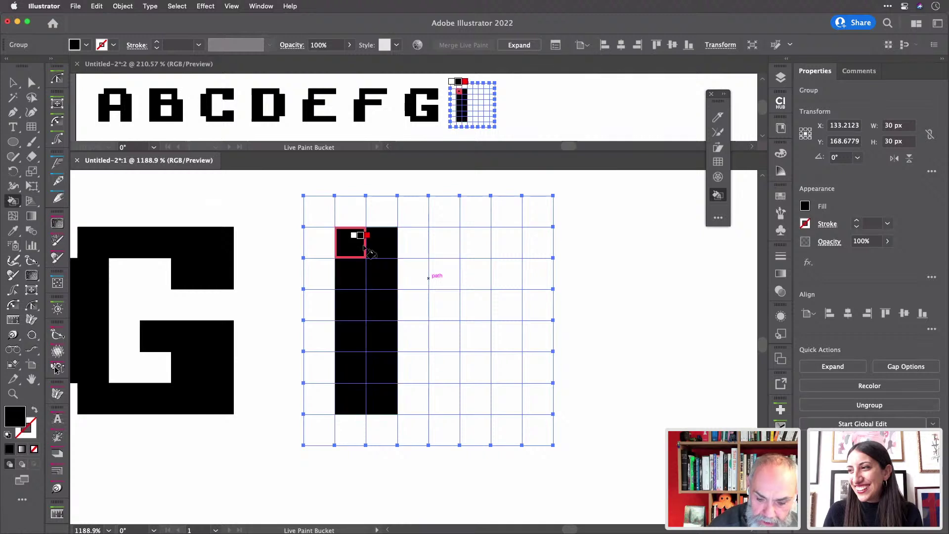
mouse_move(471, 241)
mouse_down()
mouse_move(474, 388)
mouse_move(494, 396)
mouse_move(508, 248)
mouse_up()
drag(391, 371, 471, 370)
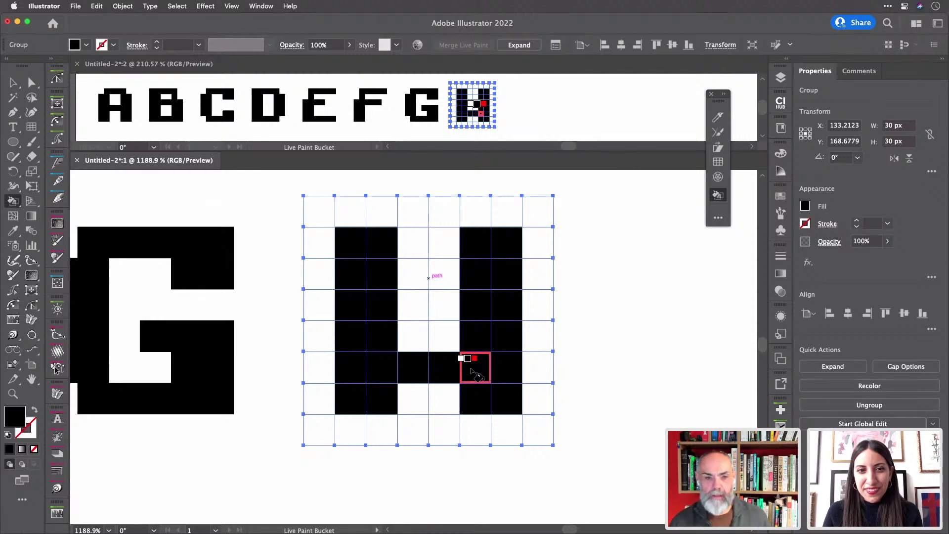
scroll(614, 346, right, 5)
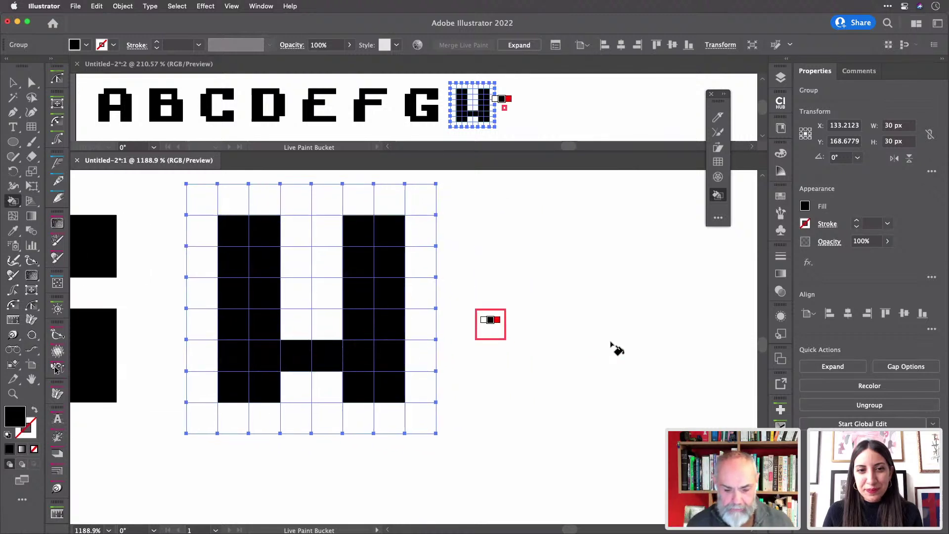
key(super)
super+click(492, 338)
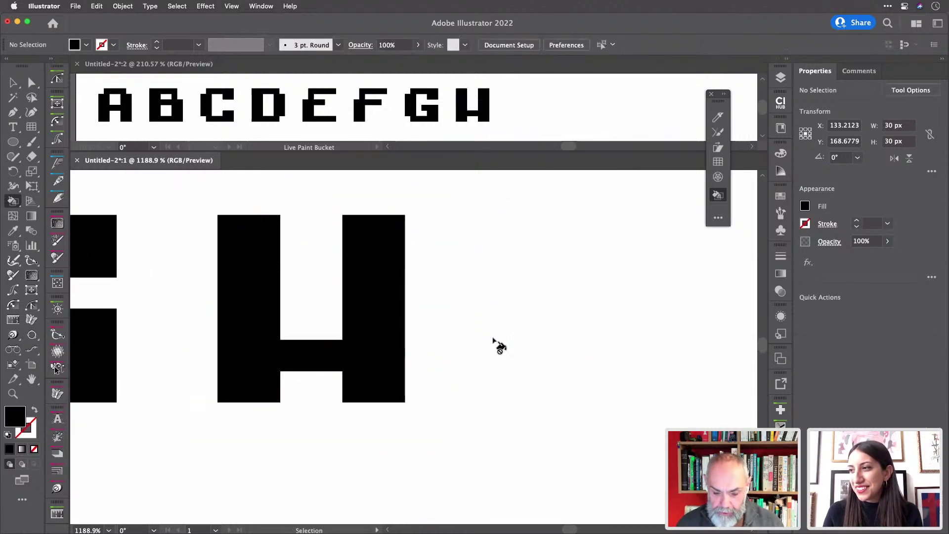
- Paint the I as a single black vertical bar in the next empty grid, then deselect
super+click(483, 340)
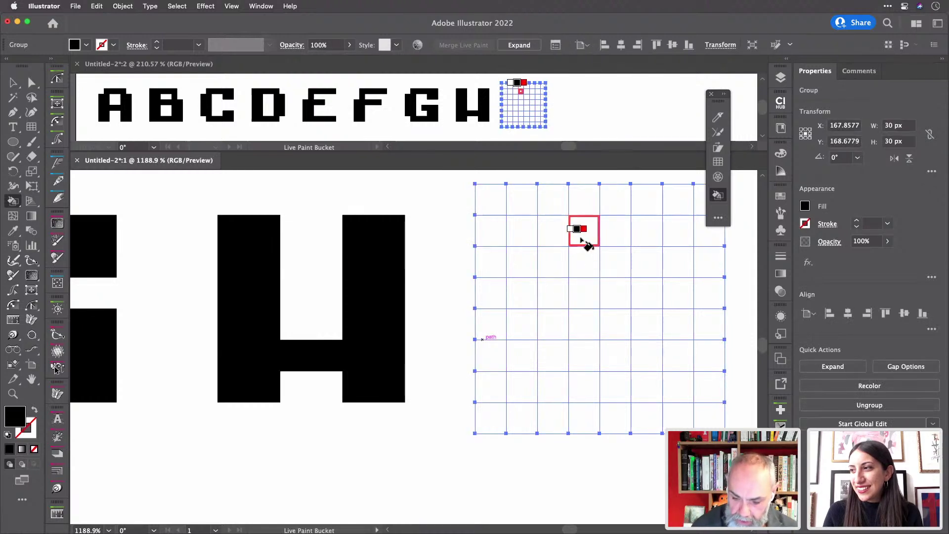
mouse_move(585, 259)
mouse_down()
mouse_move(591, 395)
mouse_move(616, 335)
mouse_move(615, 250)
mouse_move(590, 238)
mouse_up()
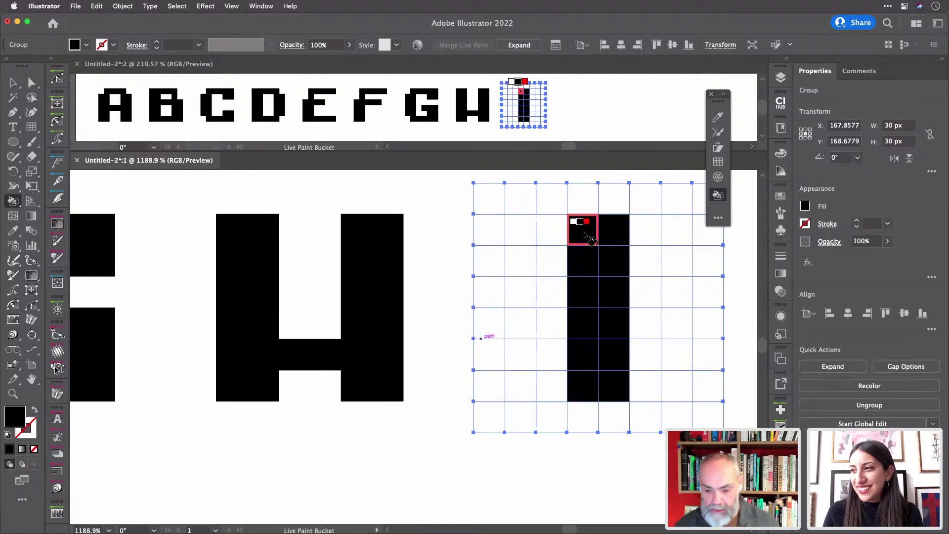
scroll(590, 238, right, 10)
scroll(590, 240, right, 2)
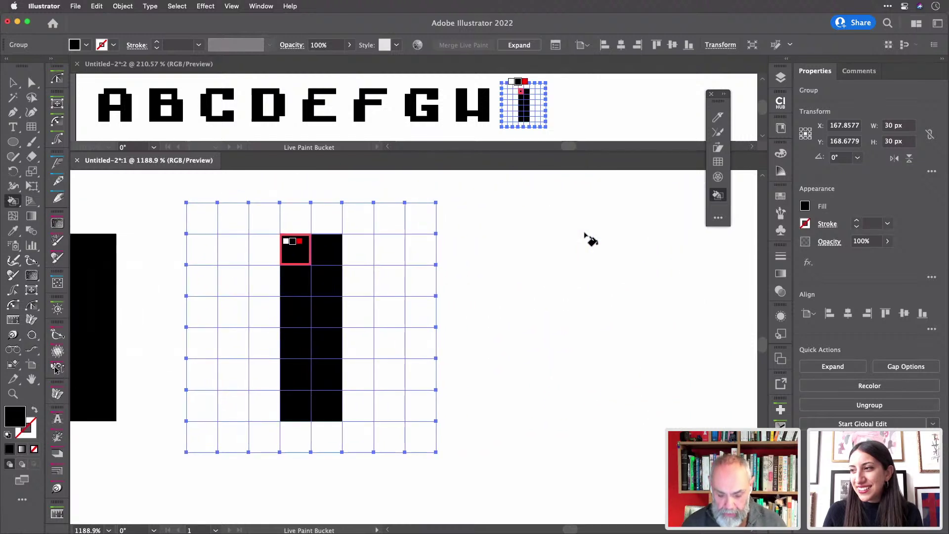
key(v)
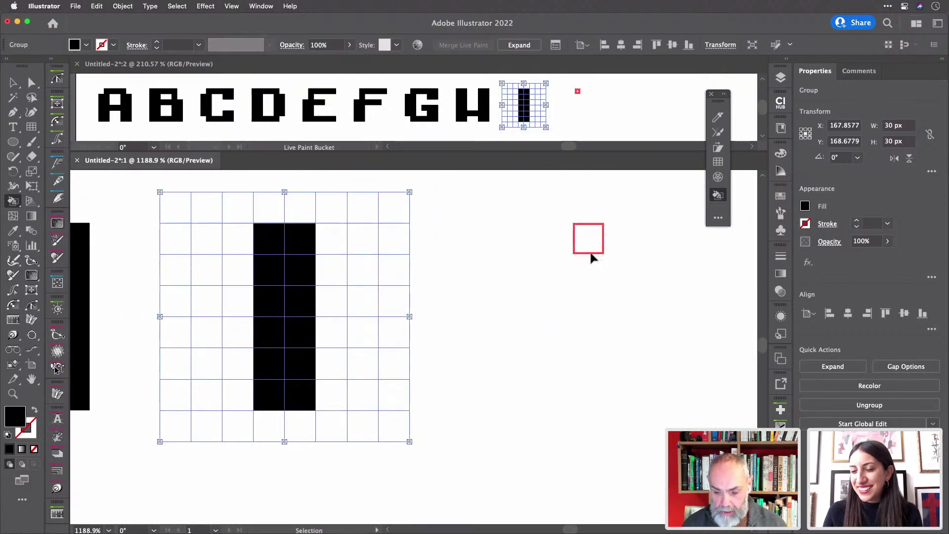
click(591, 255)
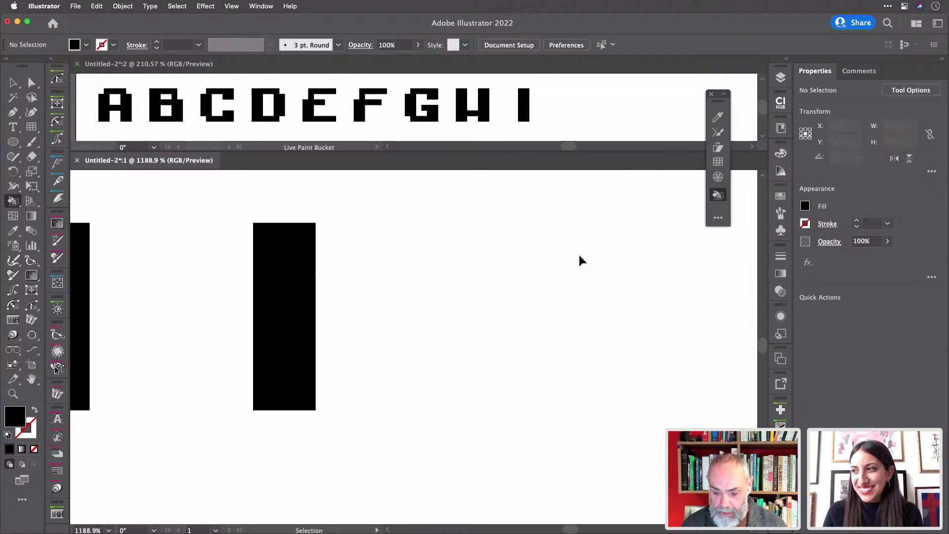
- Paint the J's hook, bottom row and tall right stem in the following grid, then Save As
click(578, 253)
key(k)
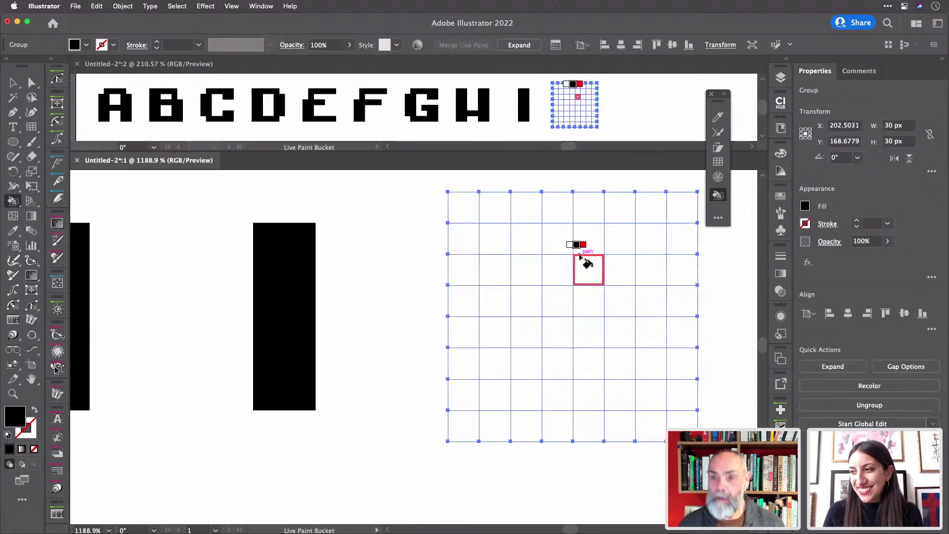
scroll(586, 262, right, 4)
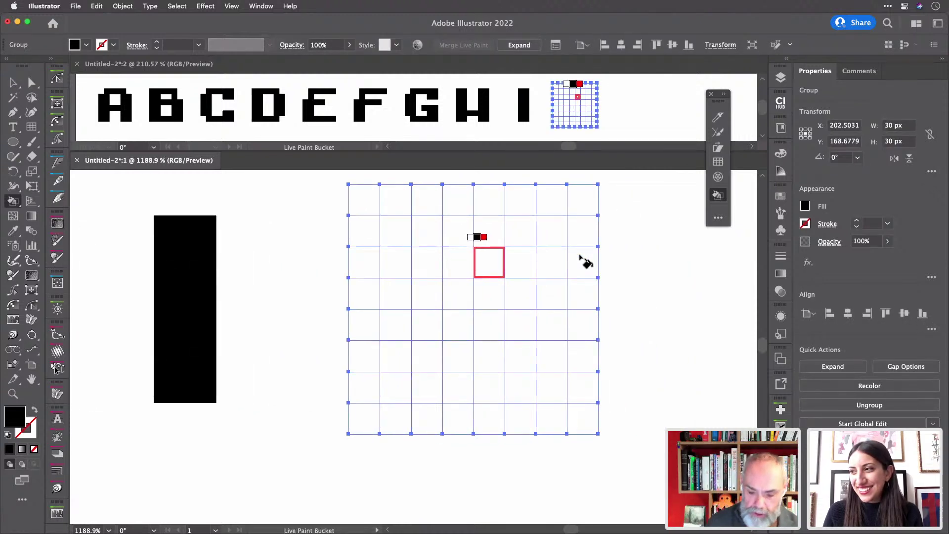
mouse_move(396, 355)
mouse_down()
mouse_move(429, 351)
mouse_move(426, 326)
mouse_move(395, 316)
mouse_up()
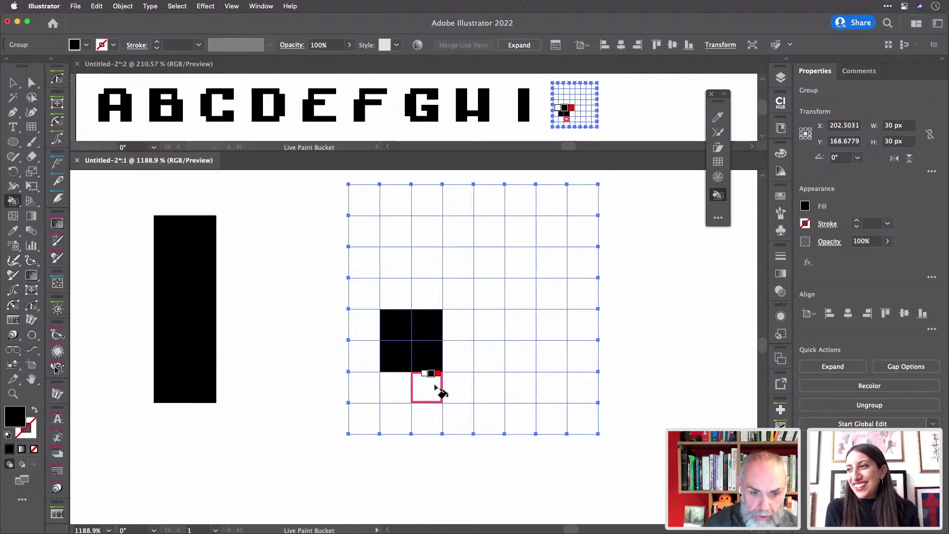
drag(445, 389, 519, 389)
click(420, 385)
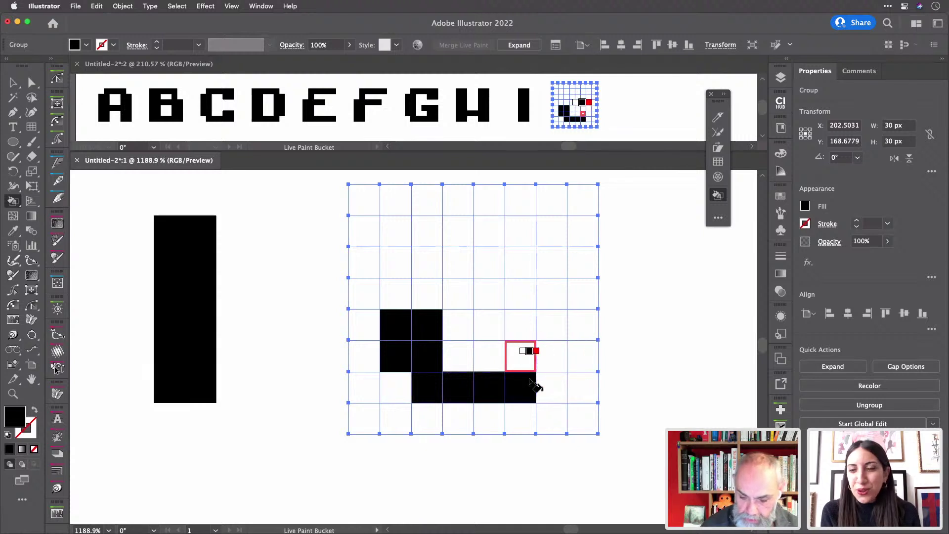
mouse_move(530, 364)
mouse_down()
mouse_move(547, 352)
mouse_move(541, 233)
mouse_move(521, 251)
mouse_move(517, 355)
mouse_up()
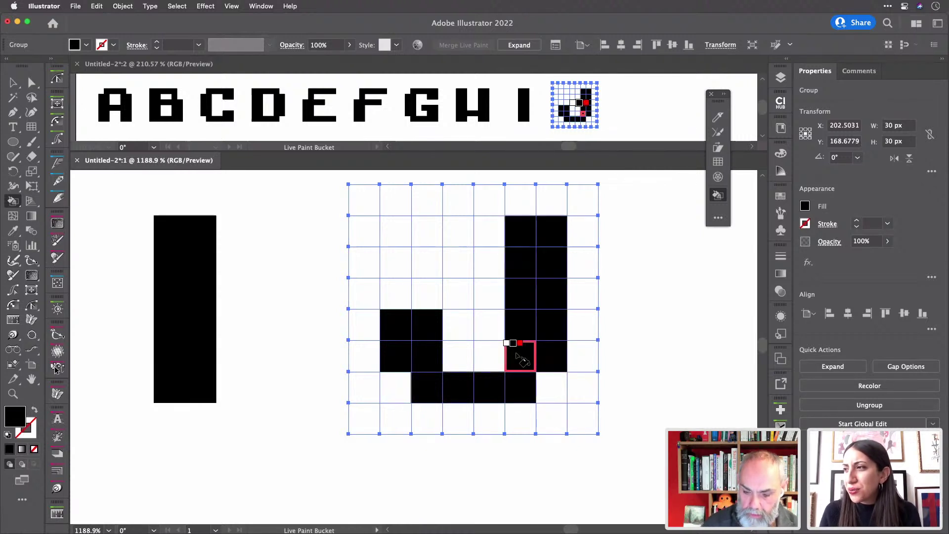
key(v)
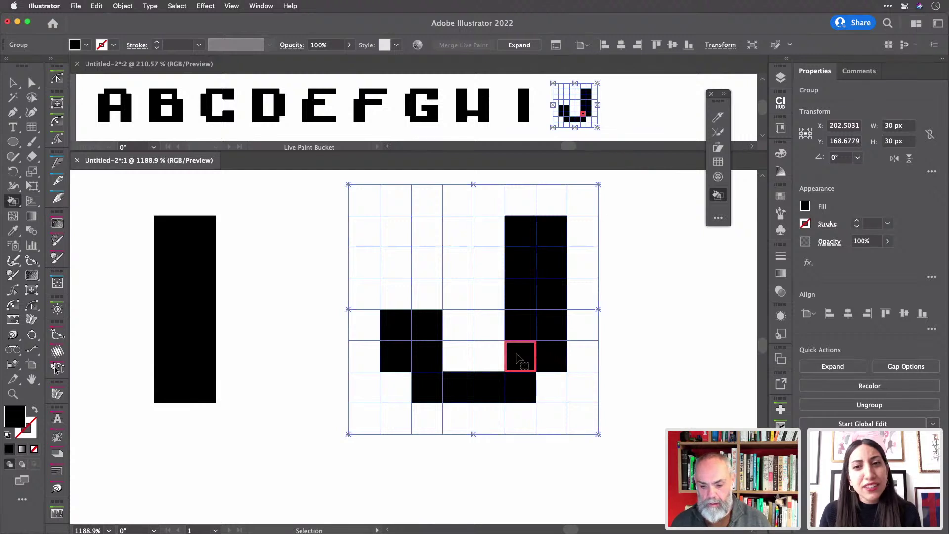
key(super+s)
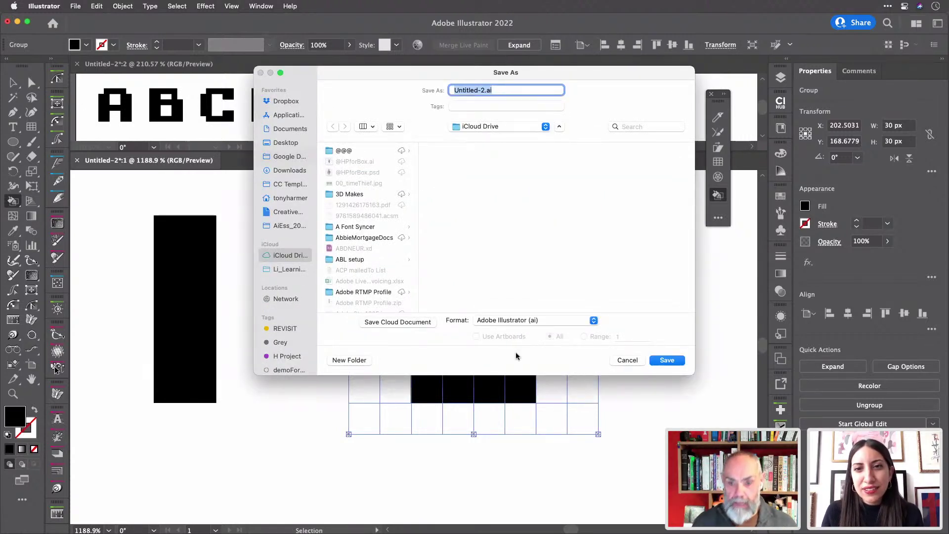
- Save the document to the Desktop as MICRoFusion22.ai with default Illustrator options
key(super+shift+d)
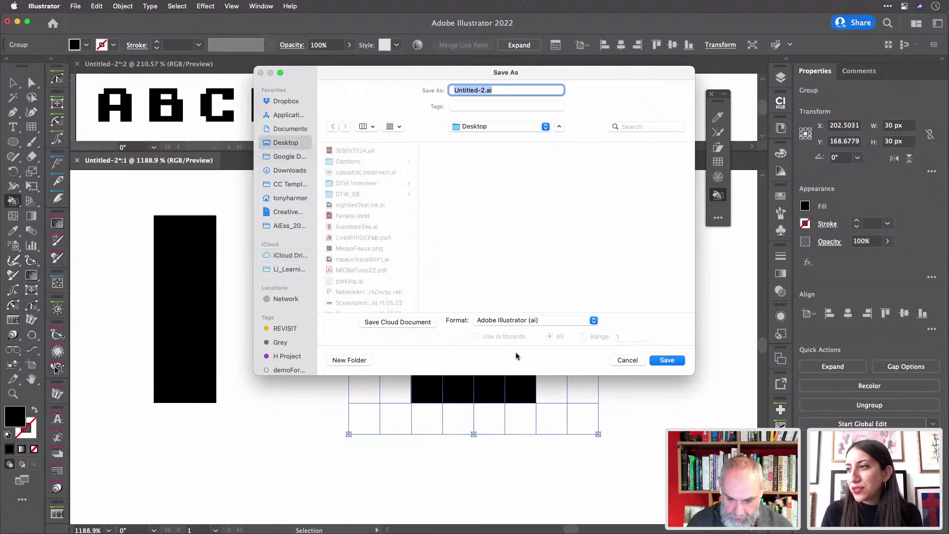
text(Mi)
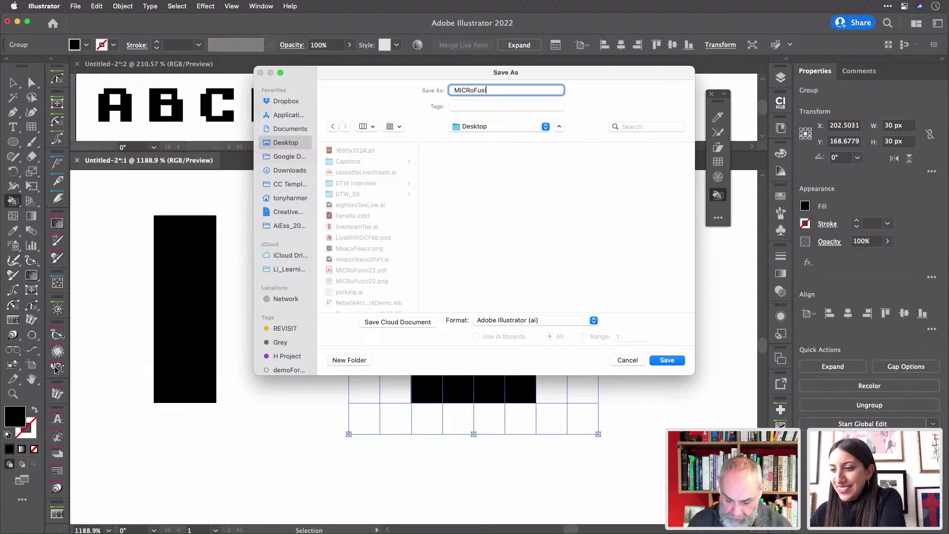
text(CRoFusion22)
key(Return)
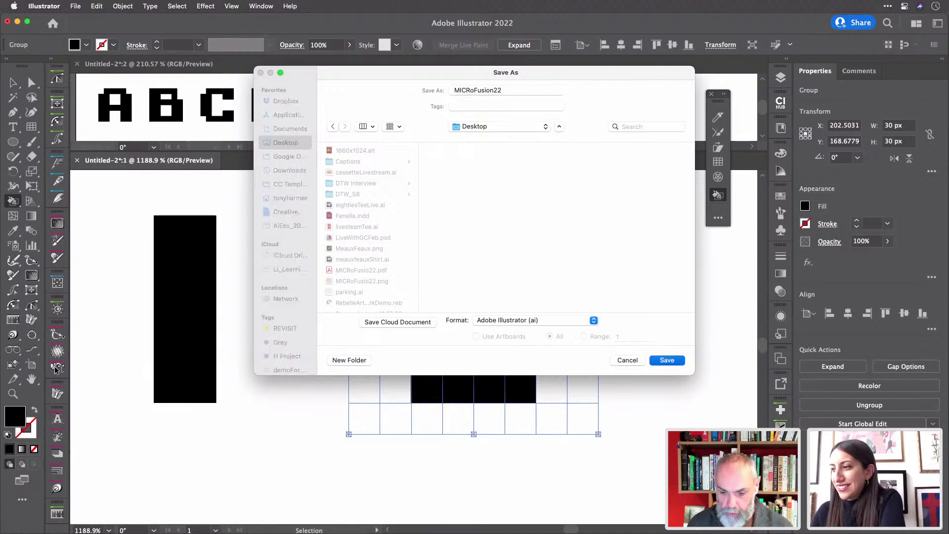
key(Return)
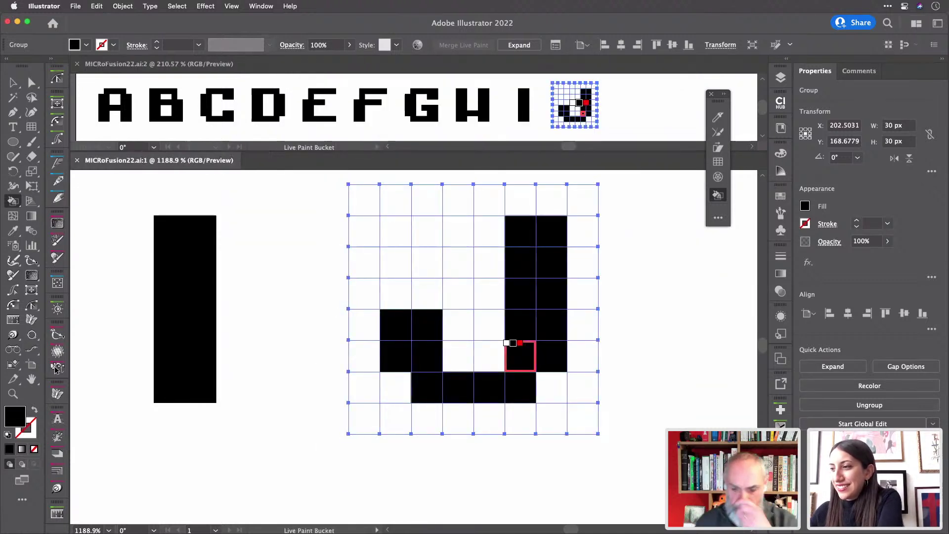
- Fill the J's two missing cells black and duplicate an empty grid beside the J
click(521, 355)
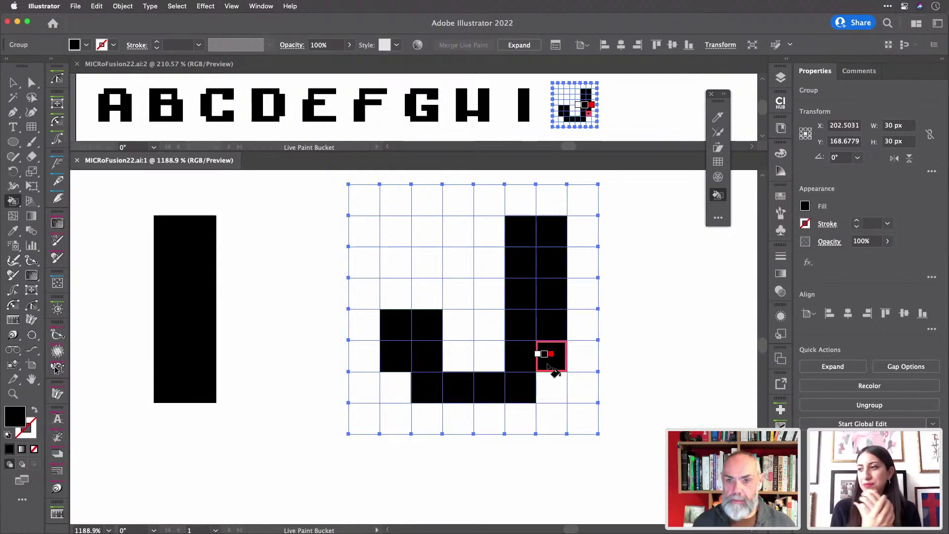
click(550, 363)
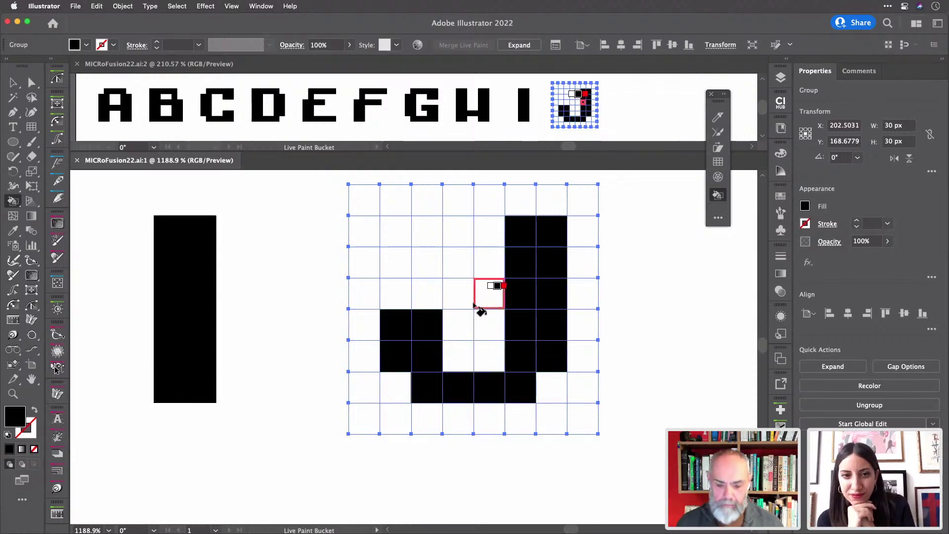
scroll(539, 326, right, 10)
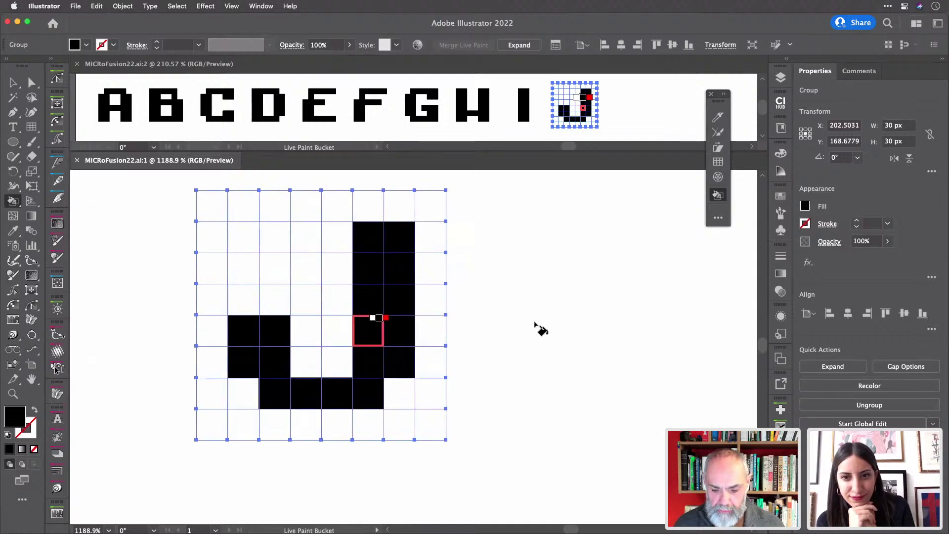
scroll(540, 329, right, 4)
key(v)
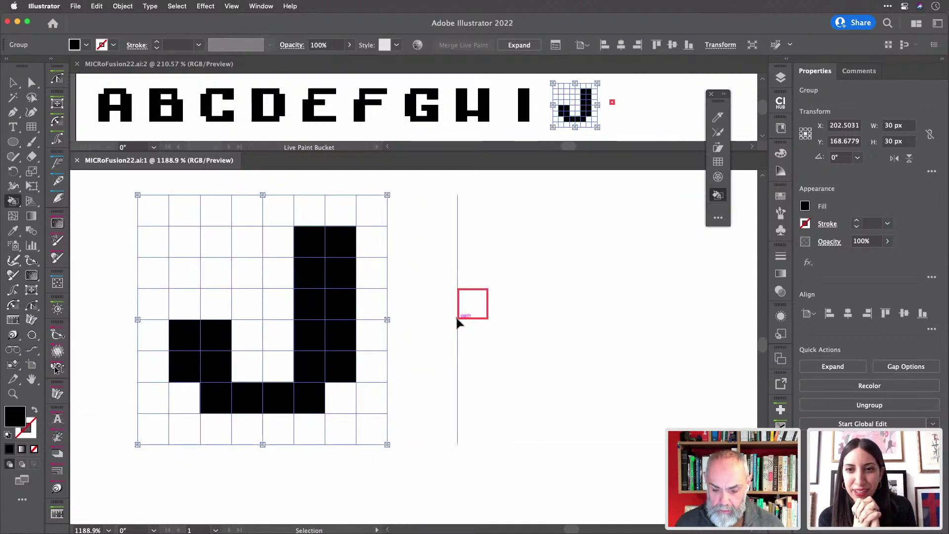
key(super+d)
- Paint the K's stem, middle joint, diagonal leg and upper arm black, undoing two stray fills
key(k)
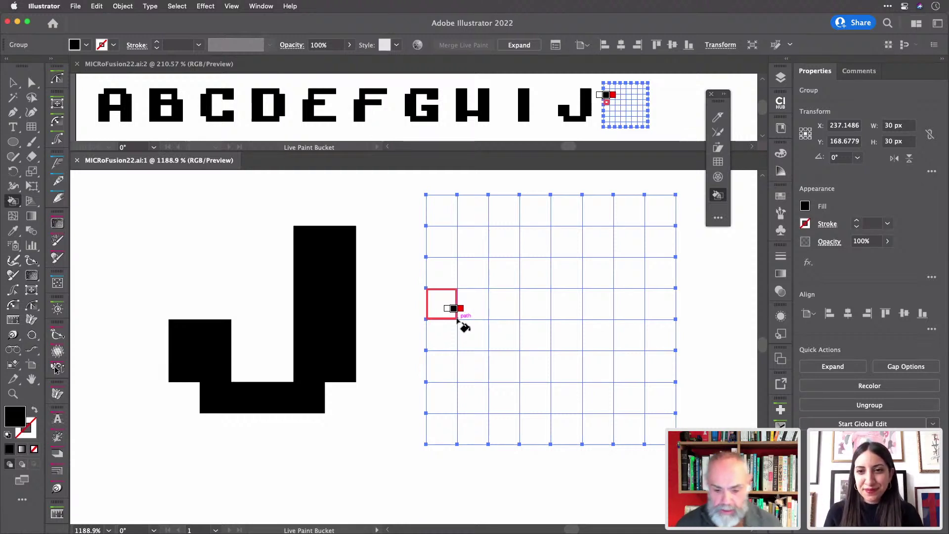
mouse_move(483, 261)
mouse_down()
mouse_move(475, 397)
mouse_move(499, 402)
mouse_move(500, 244)
mouse_up()
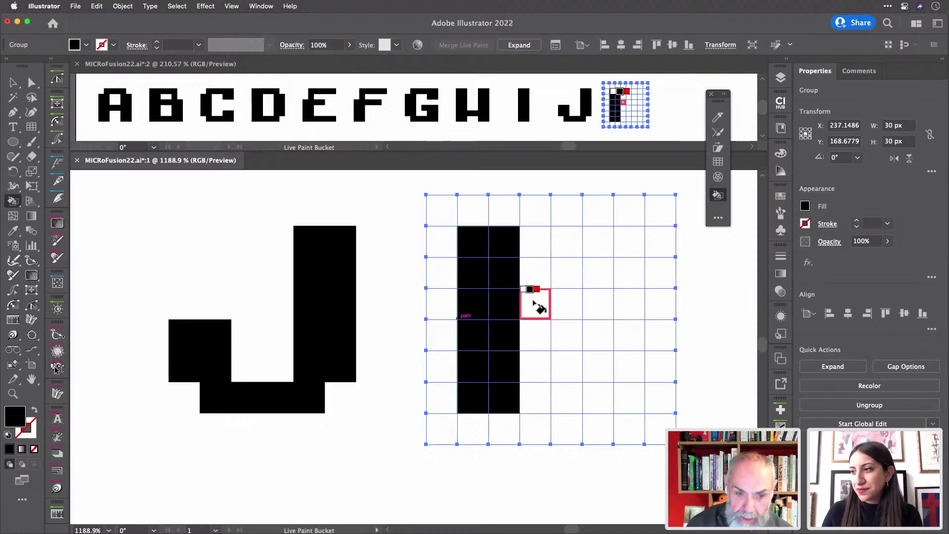
drag(540, 282, 540, 316)
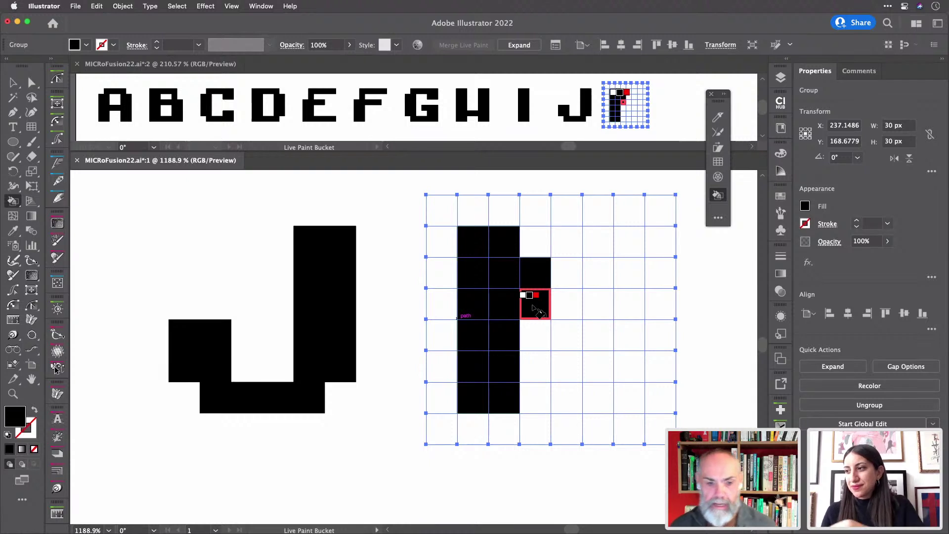
mouse_move(563, 312)
mouse_down()
mouse_move(565, 335)
mouse_move(633, 395)
mouse_up()
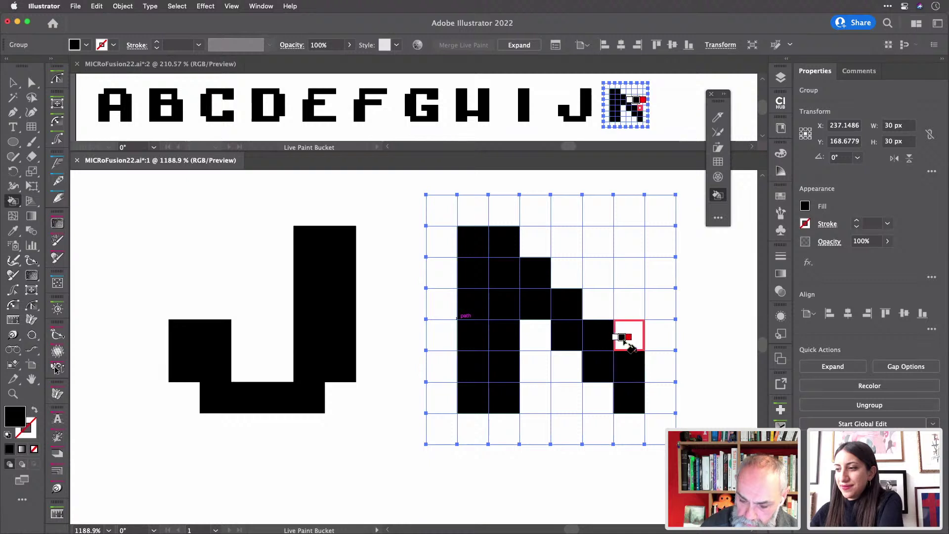
key(super+z)
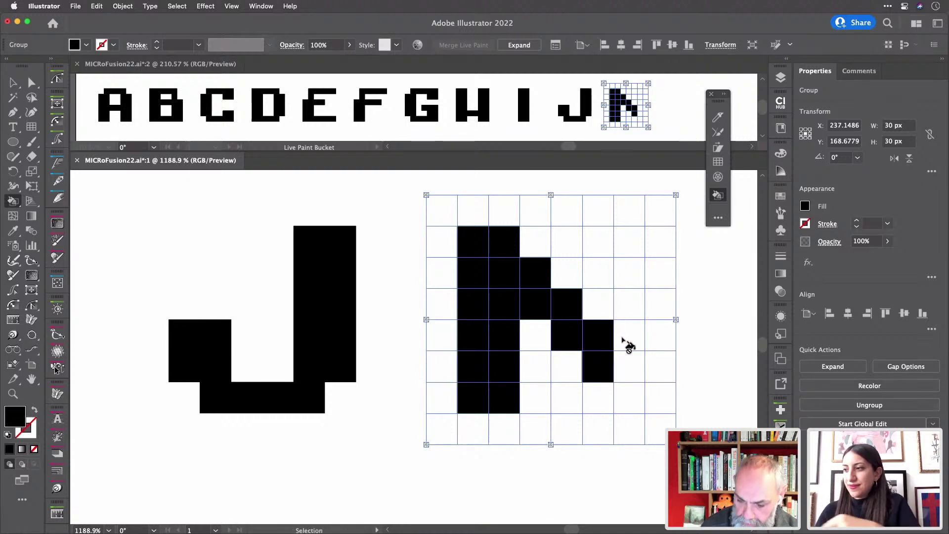
key(super+z)
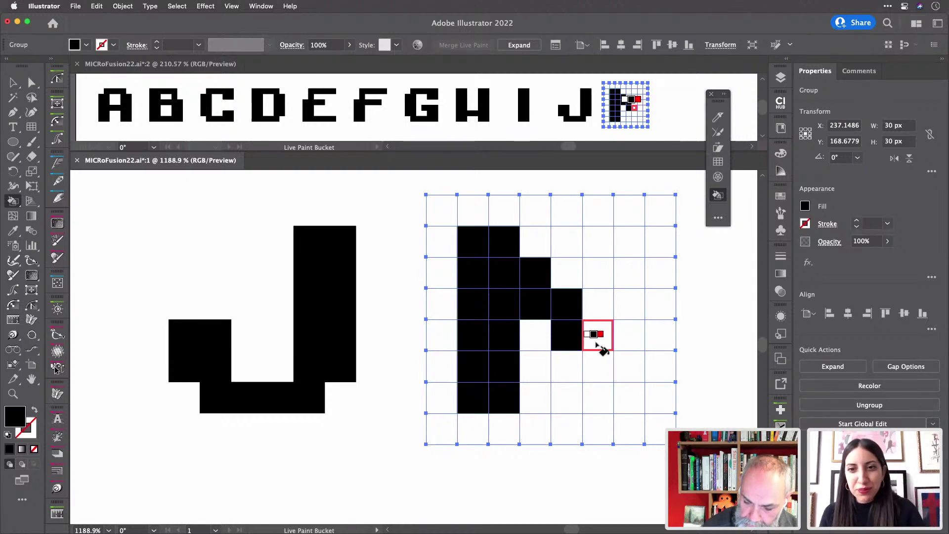
mouse_move(612, 343)
mouse_down()
mouse_move(622, 346)
mouse_move(623, 400)
mouse_up()
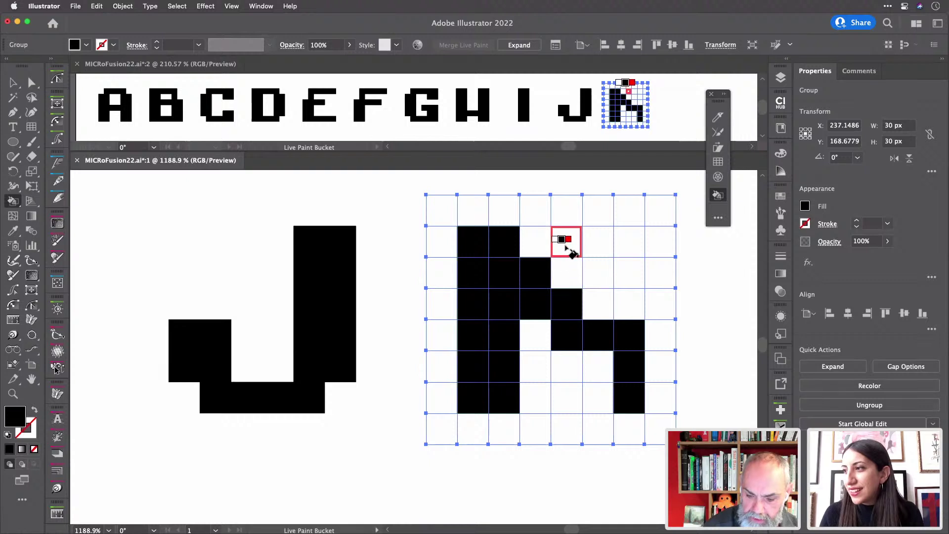
drag(580, 249, 626, 245)
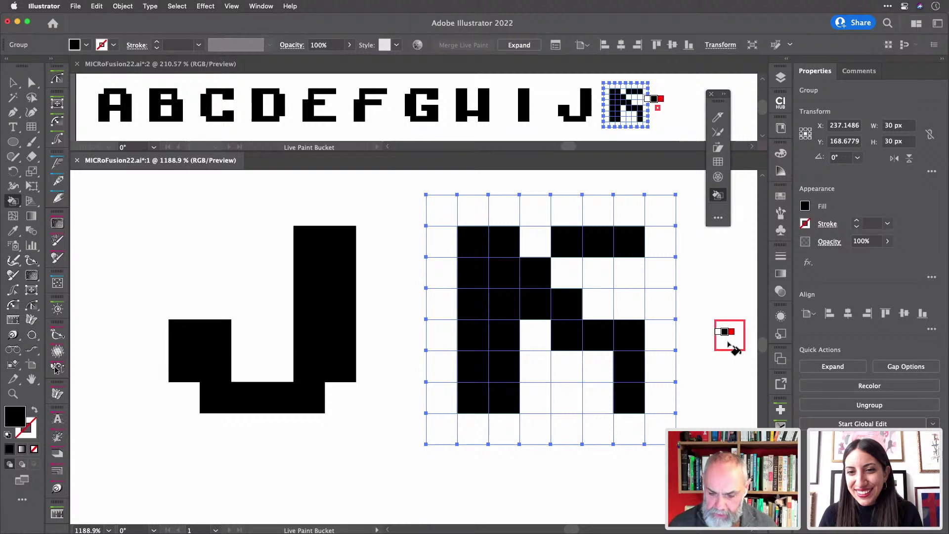
key(v)
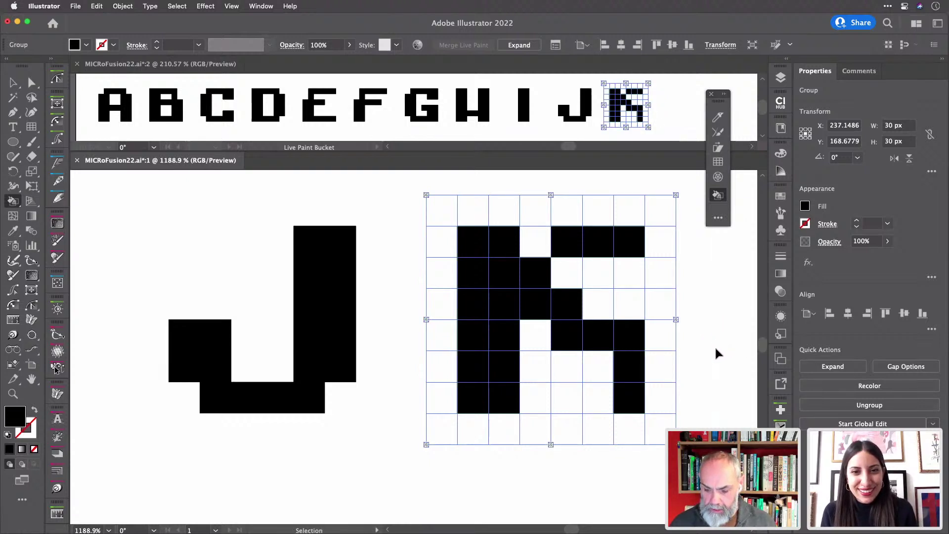
- Add an empty grid right of the K and paint the L's two-column stem and bottom row black
key(ctrl+d)
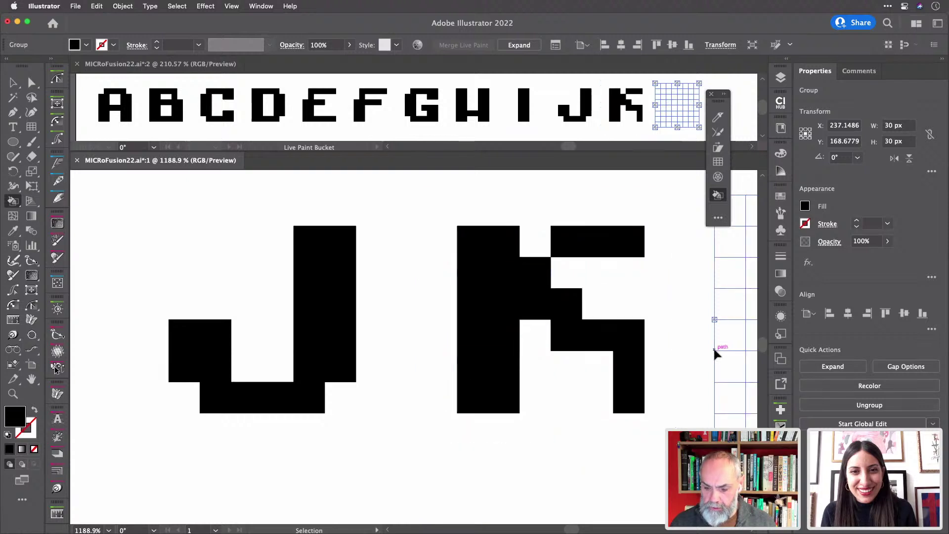
key(k)
scroll(719, 356, right, 5)
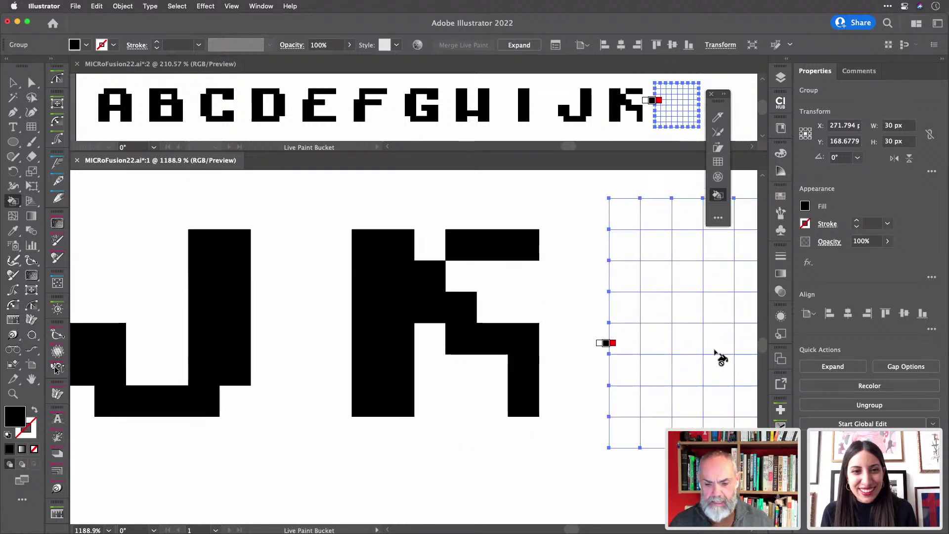
scroll(720, 356, right, 3)
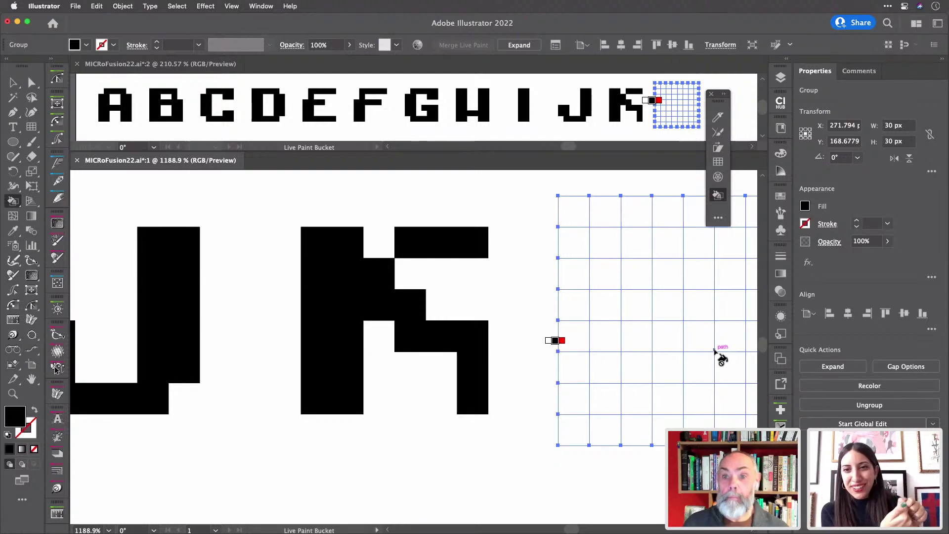
scroll(721, 357, right, 10)
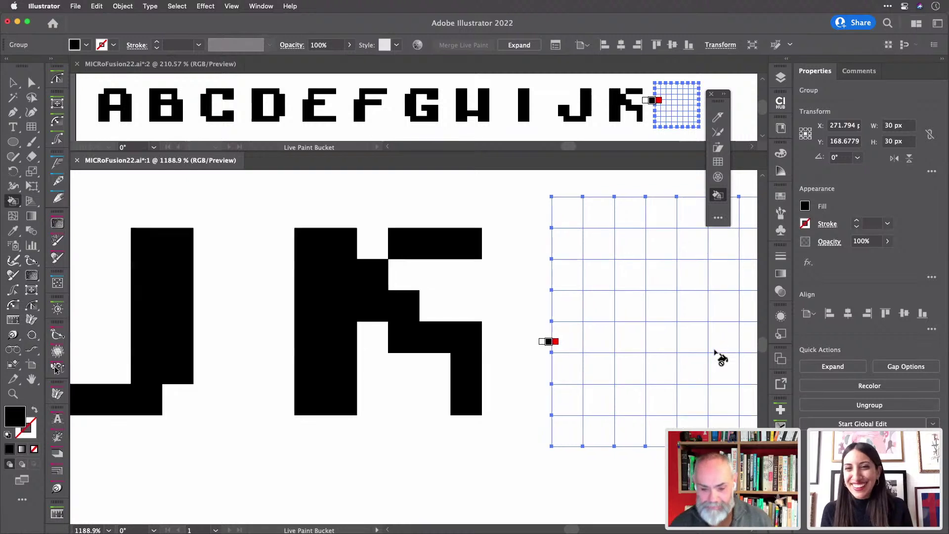
scroll(721, 357, right, 3)
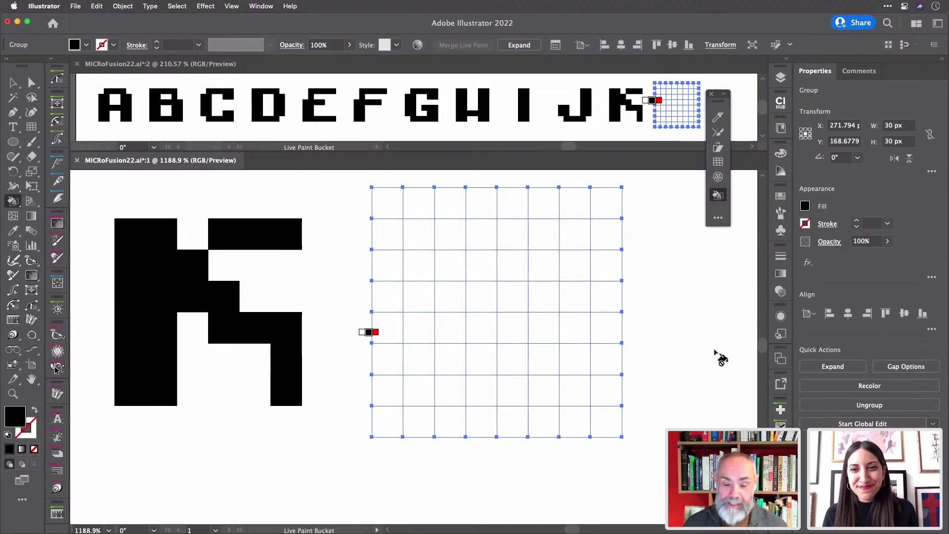
scroll(721, 358, right, 5)
scroll(721, 358, up, 2)
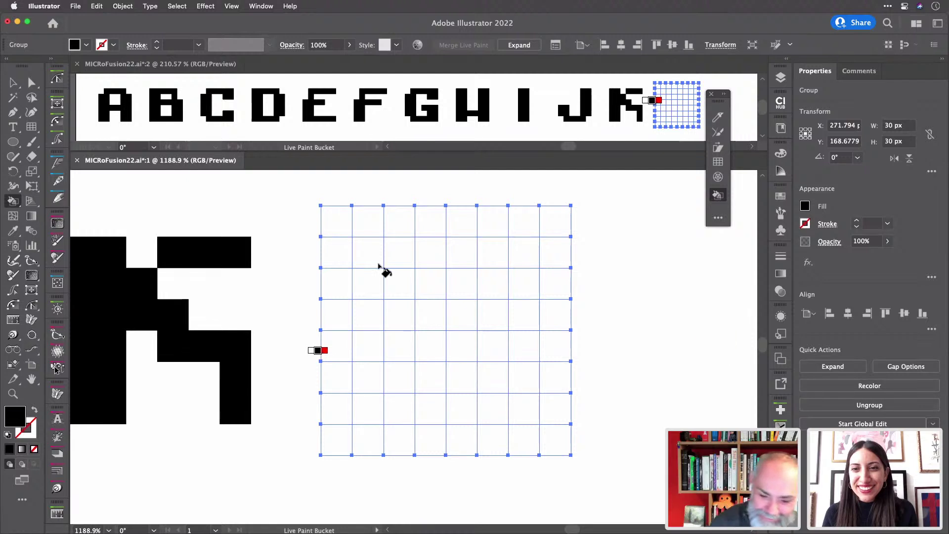
mouse_move(375, 265)
mouse_down()
mouse_move(376, 402)
mouse_move(399, 402)
mouse_move(395, 261)
mouse_move(370, 250)
mouse_up()
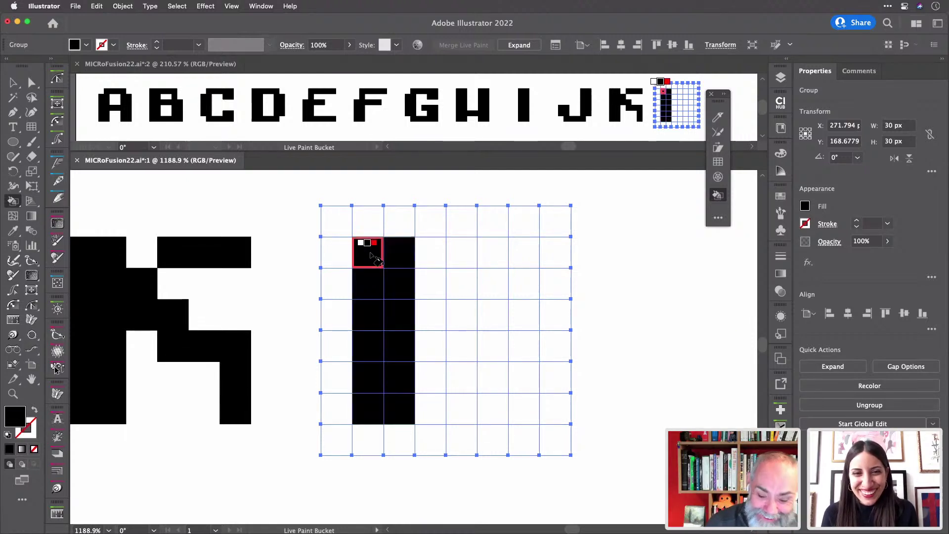
drag(423, 411, 513, 418)
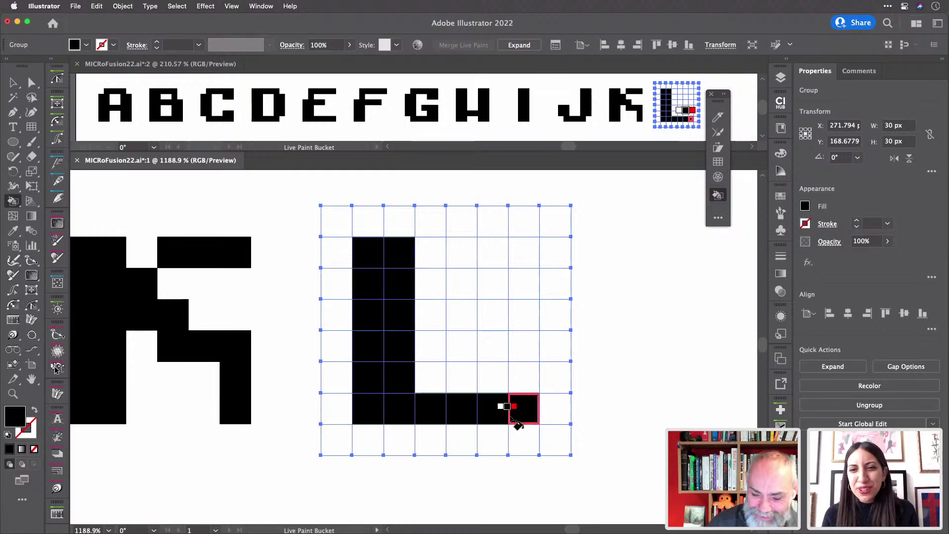
- Place an empty grid right of the L and paint the M's wide left stem
scroll(517, 424, right, 10)
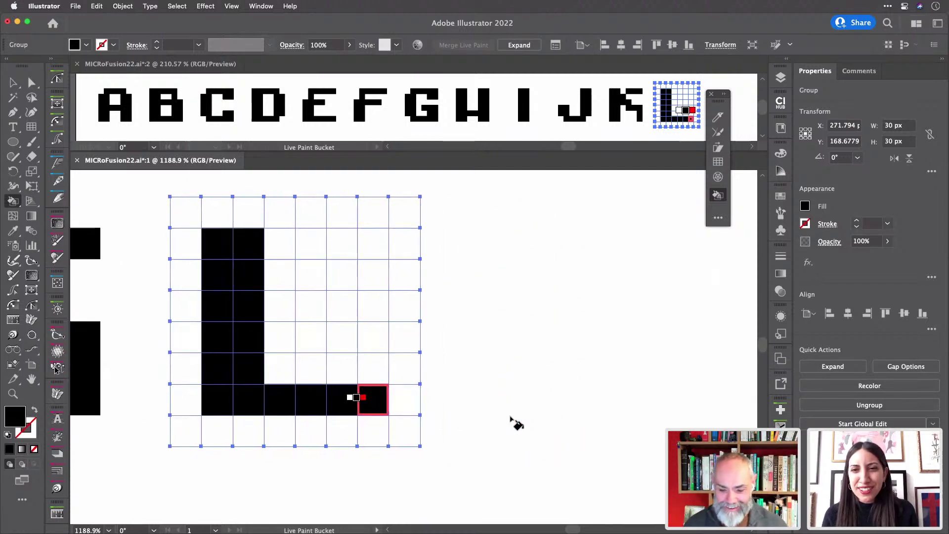
key(v)
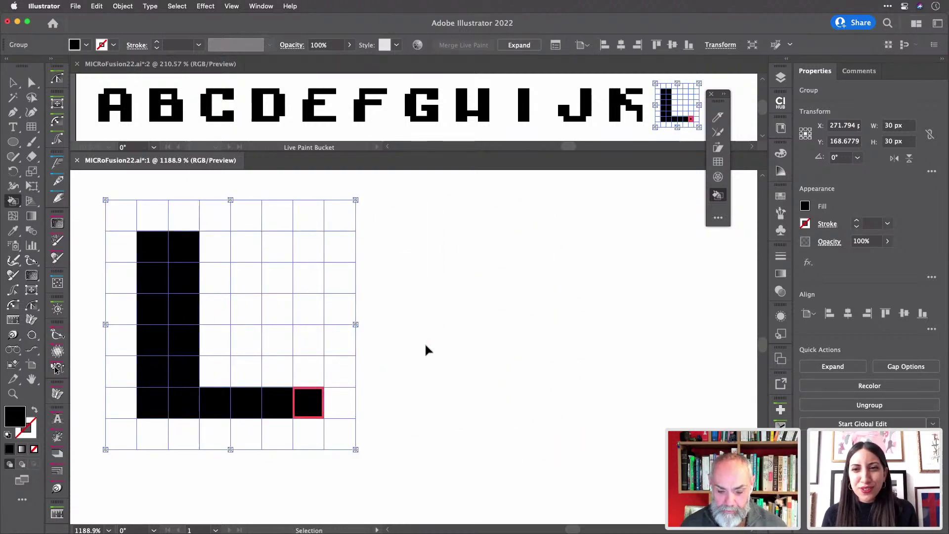
key(super+shift+v)
key(k)
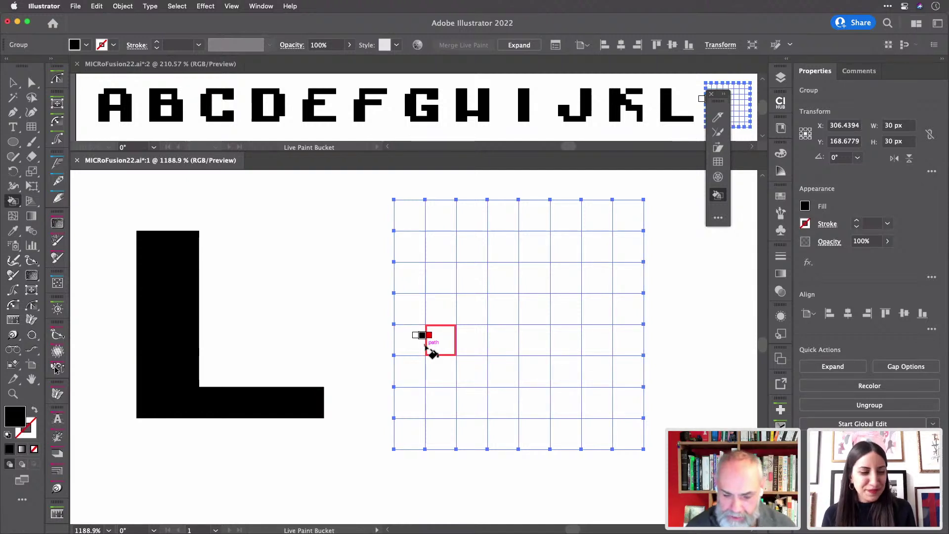
mouse_move(445, 276)
mouse_down()
mouse_move(442, 400)
mouse_move(459, 406)
mouse_move(466, 269)
mouse_move(445, 250)
mouse_up()
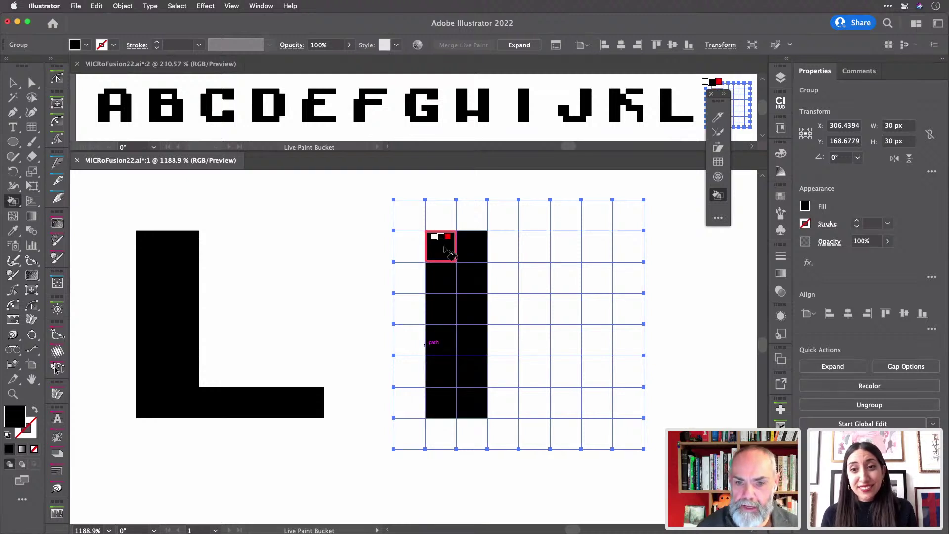
- Paint the M's top bar, middle stroke and right stroke black to complete it
mouse_move(519, 254)
mouse_down()
mouse_move(591, 252)
mouse_move(529, 355)
mouse_move(534, 408)
mouse_up()
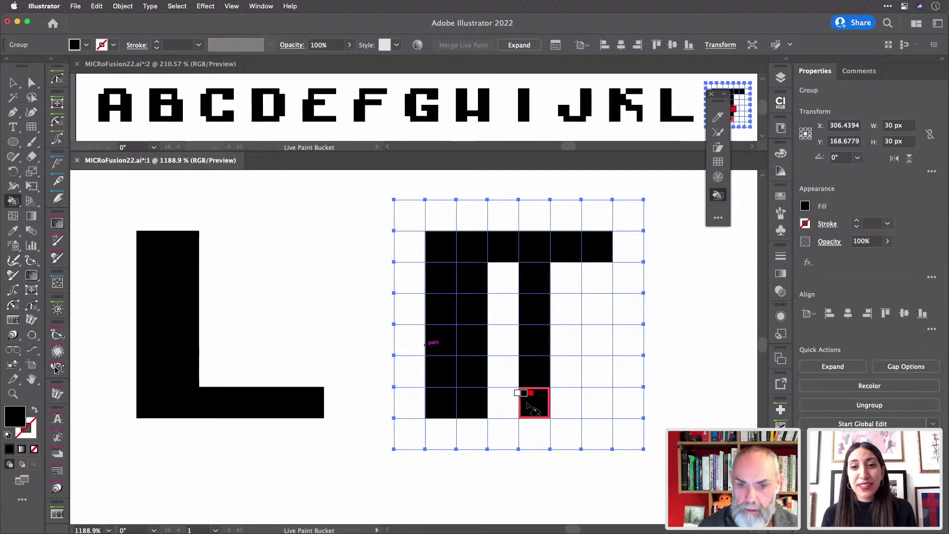
drag(598, 264, 593, 413)
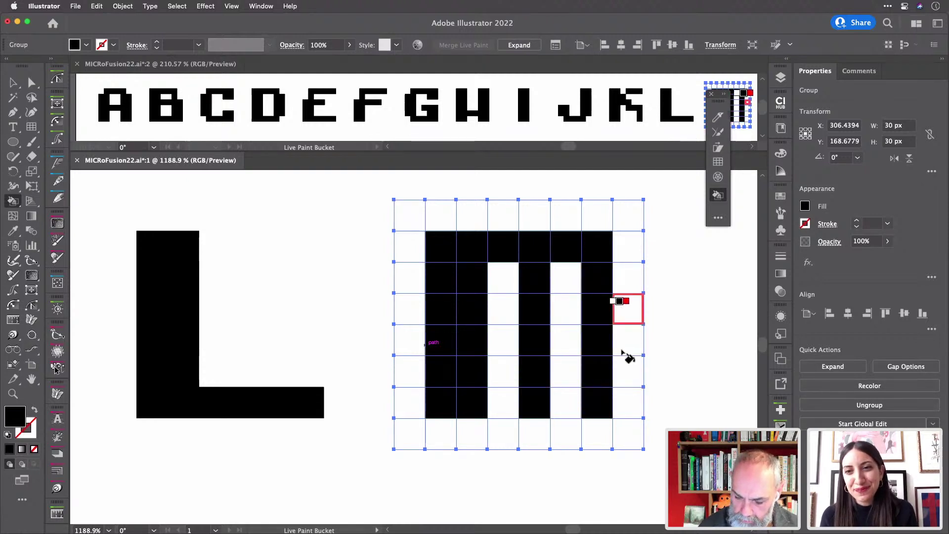
drag(624, 353, 626, 409)
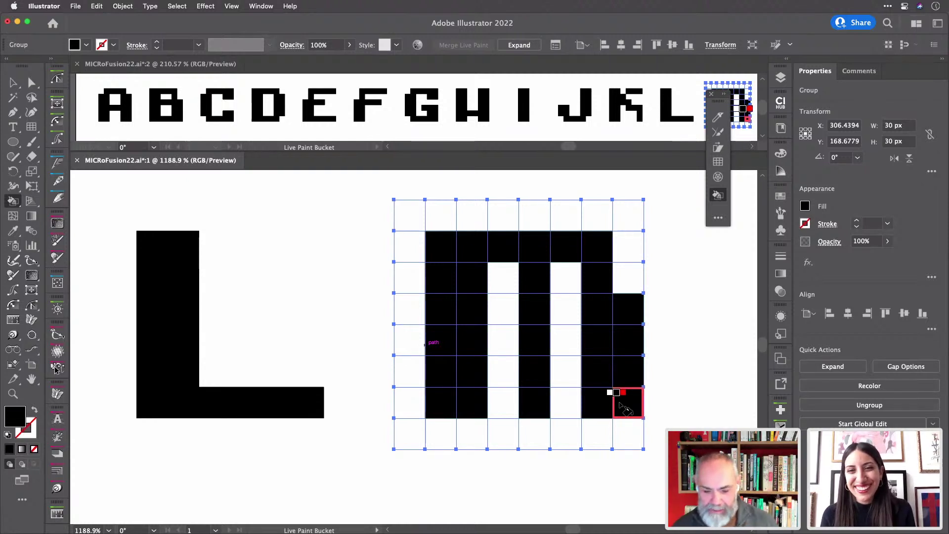
scroll(624, 409, right, 5)
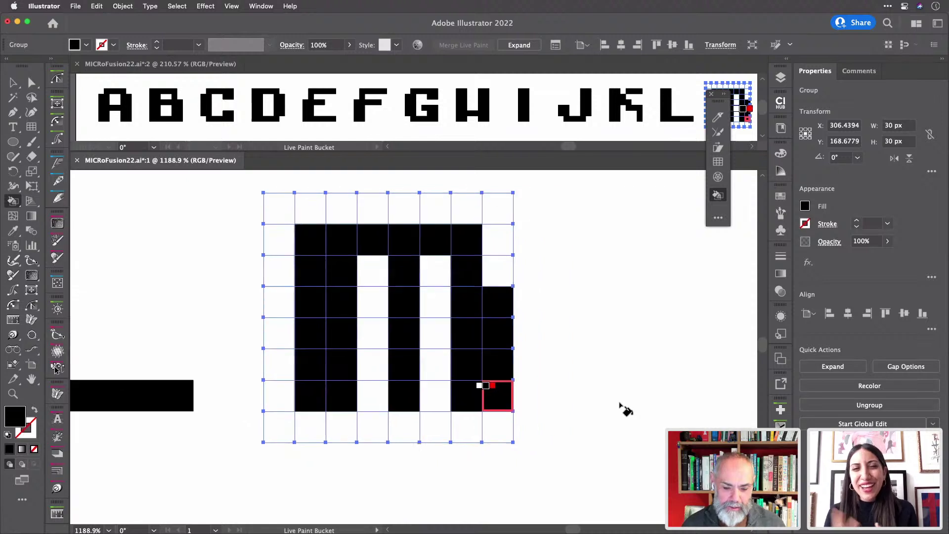
scroll(624, 410, right, 4)
key(v)
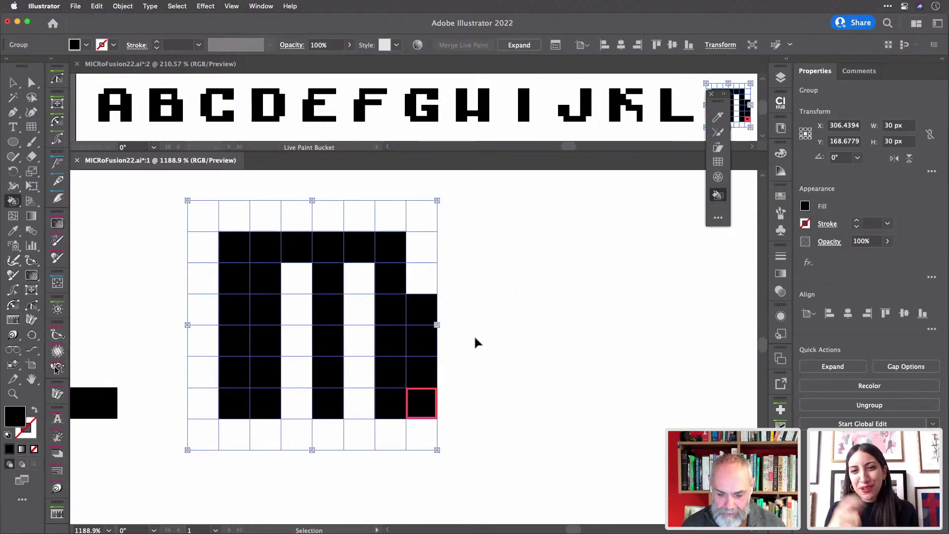
- Select the empty grid right of the M and paint the N's two-column left stem and right column
super+click(476, 338)
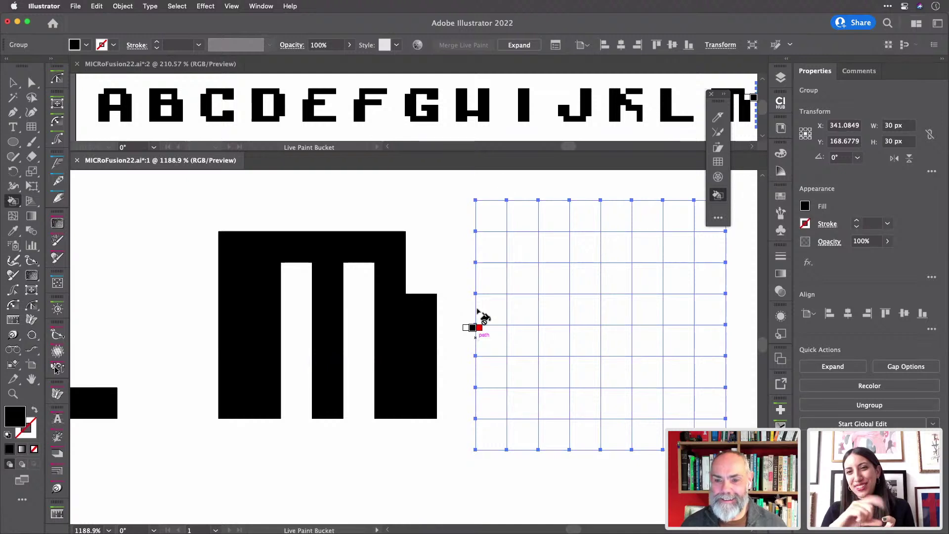
scroll(552, 131, right, 4)
scroll(553, 131, right, 6)
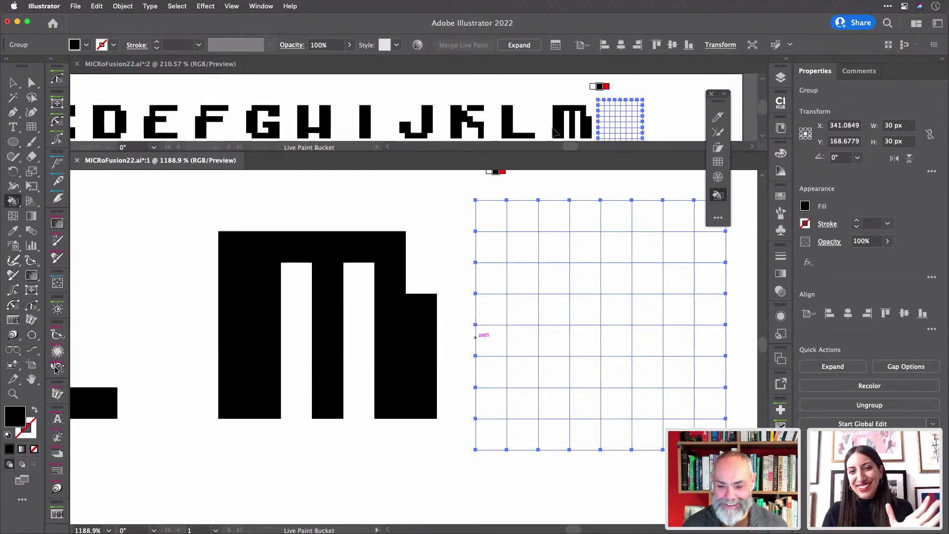
scroll(554, 131, left, 2)
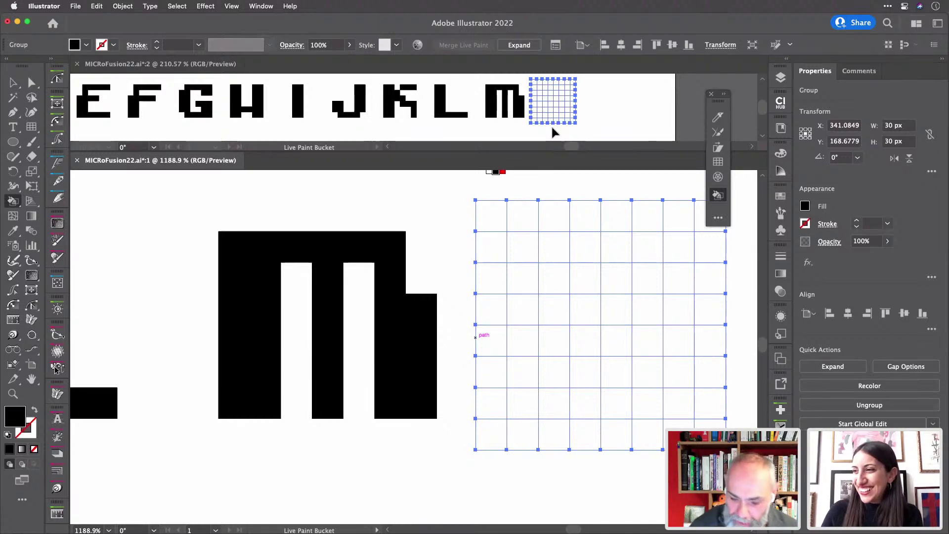
mouse_move(530, 258)
mouse_down()
mouse_move(522, 390)
mouse_move(542, 407)
mouse_move(554, 256)
mouse_up()
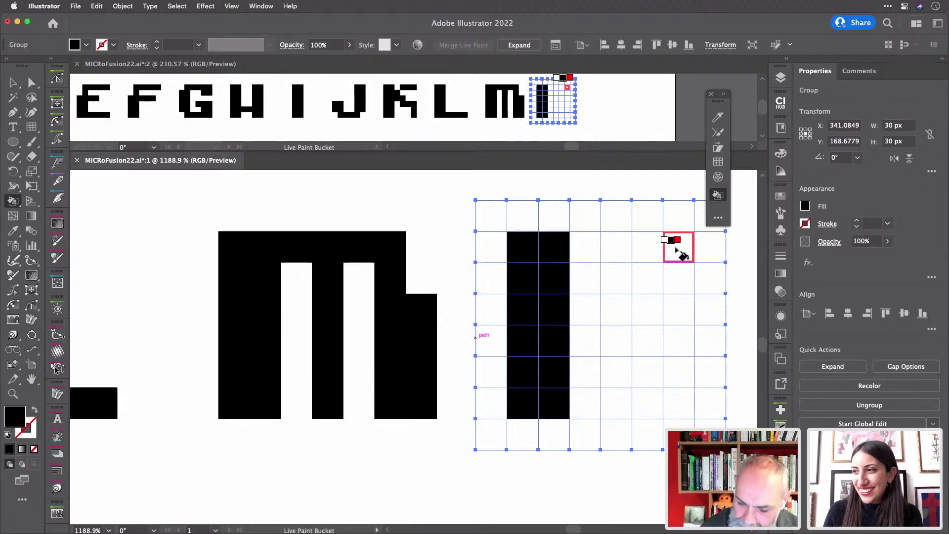
drag(678, 248, 675, 406)
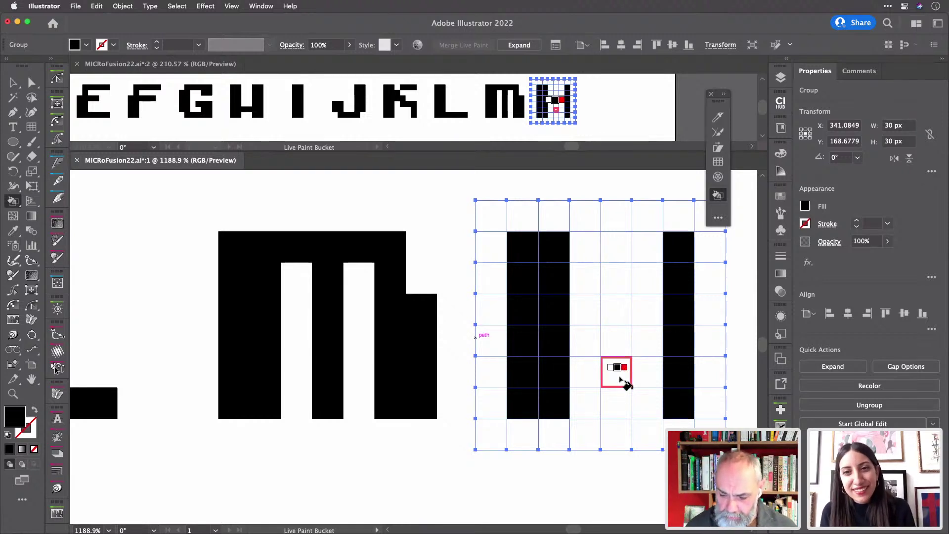
- Fill the N's diagonal cells and remaining stem-side cells black to finish the letter
drag(652, 382, 651, 410)
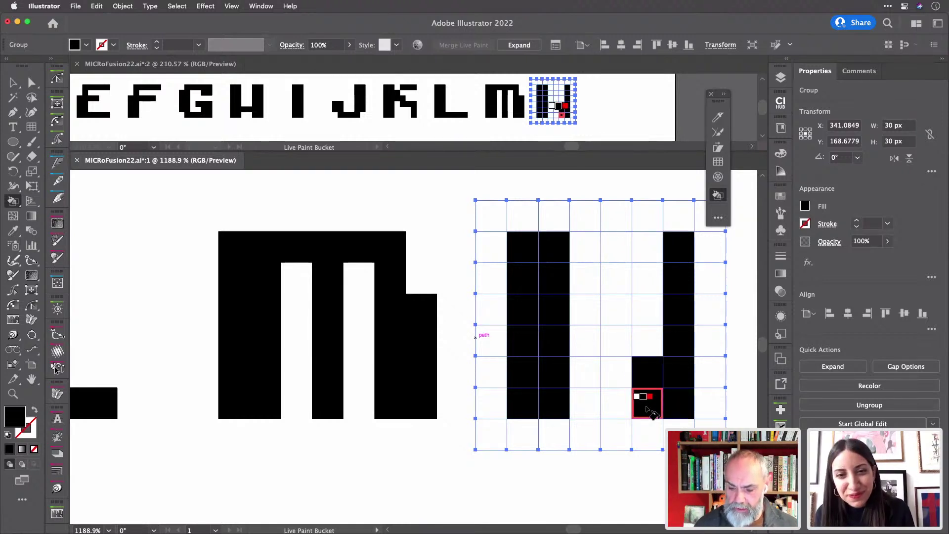
click(652, 413)
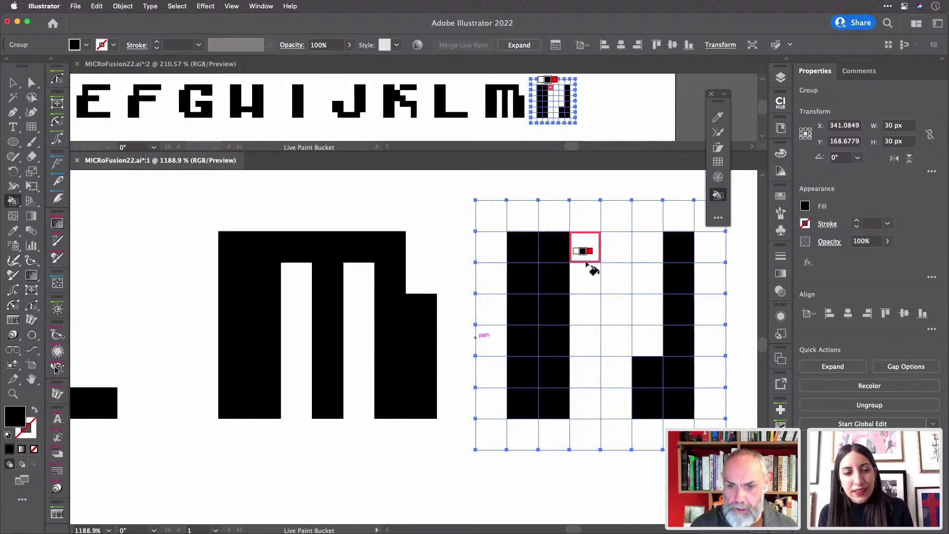
click(578, 243)
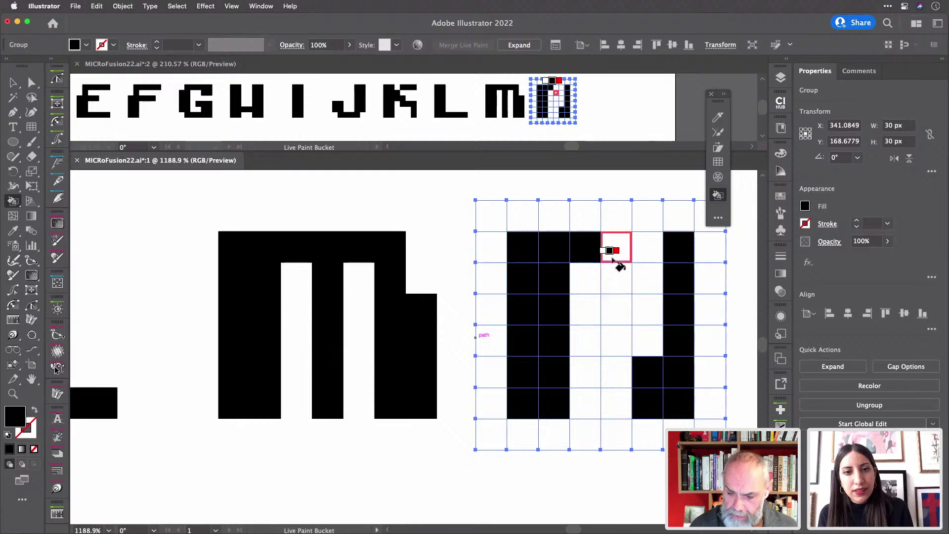
drag(615, 261, 617, 375)
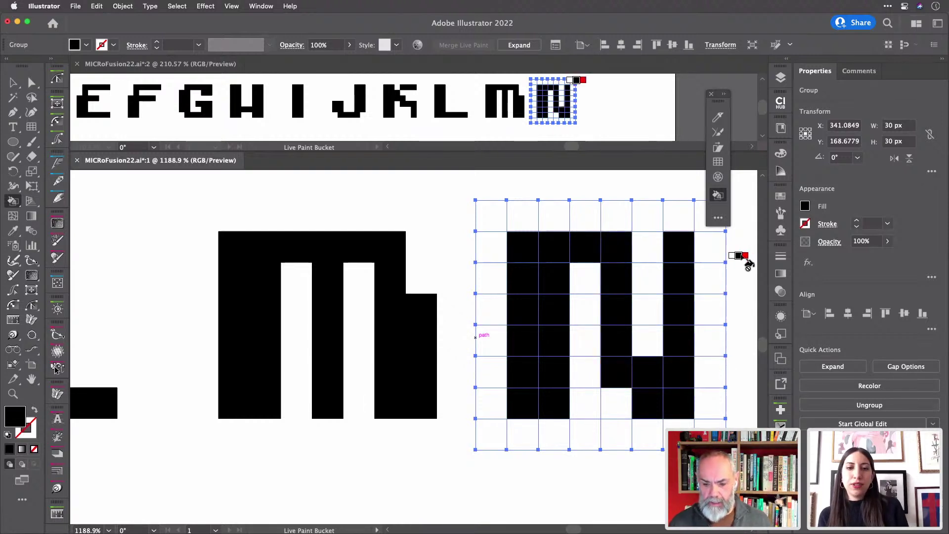
scroll(651, 106, right, 5)
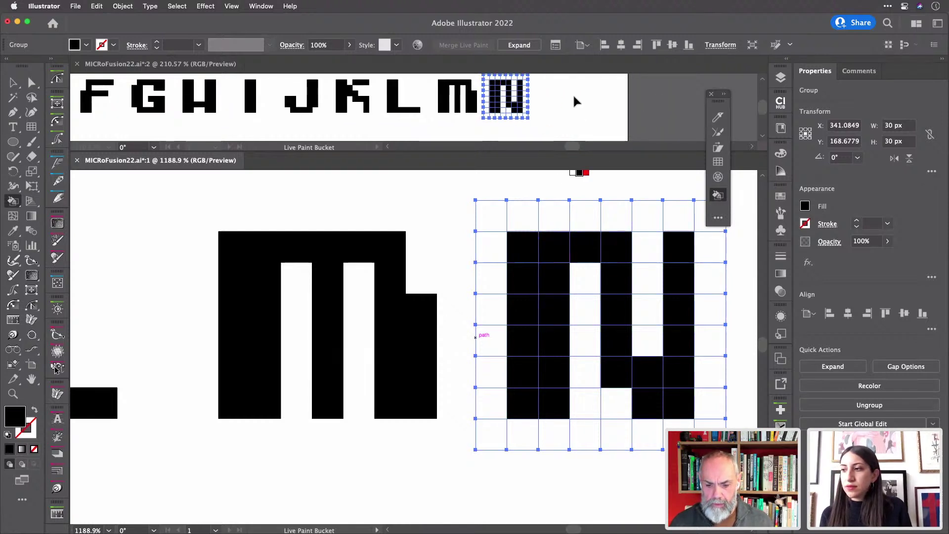
scroll(574, 97, up, 2)
scroll(573, 99, down, 2)
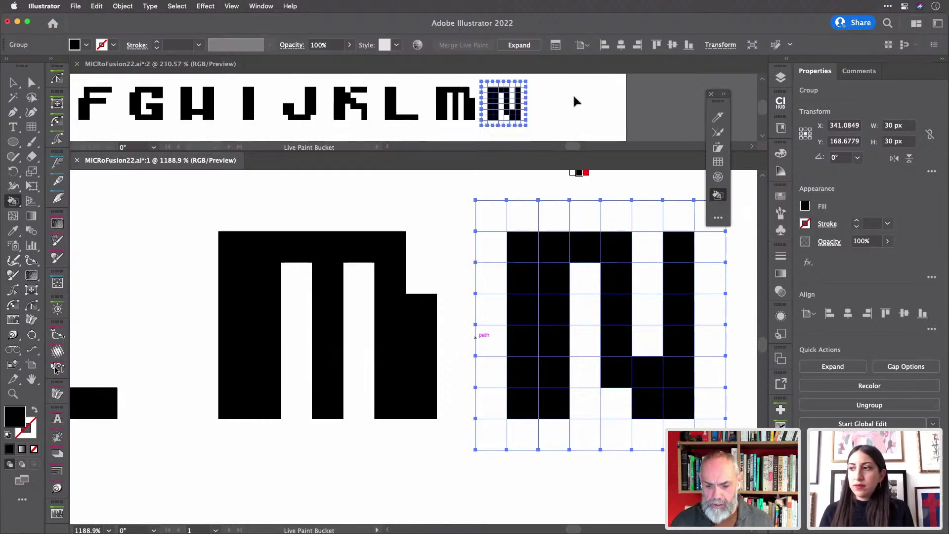
scroll(547, 286, right, 15)
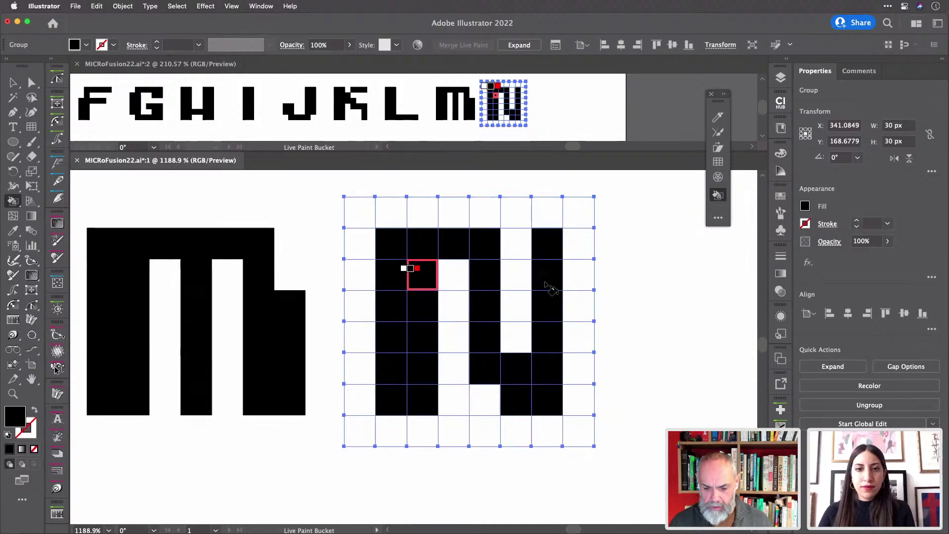
scroll(549, 286, right, 5)
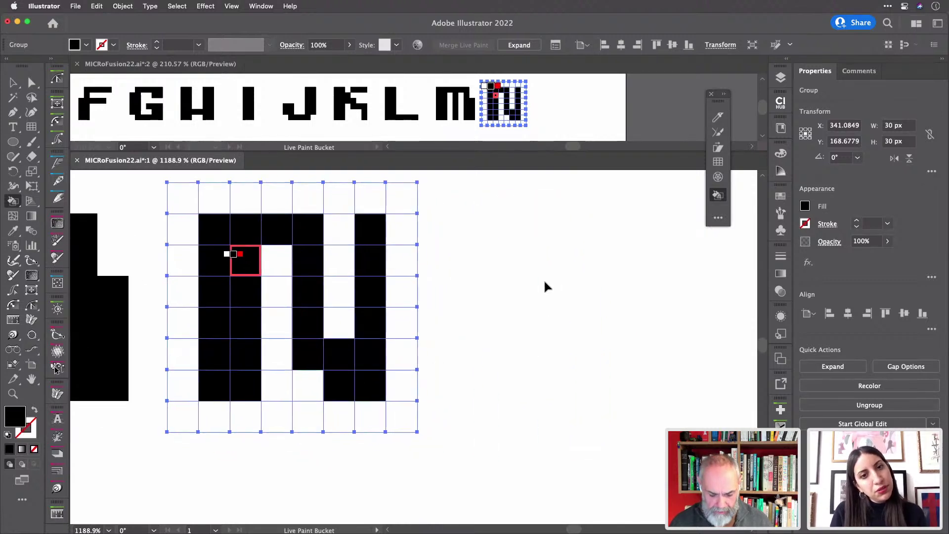
key(v)
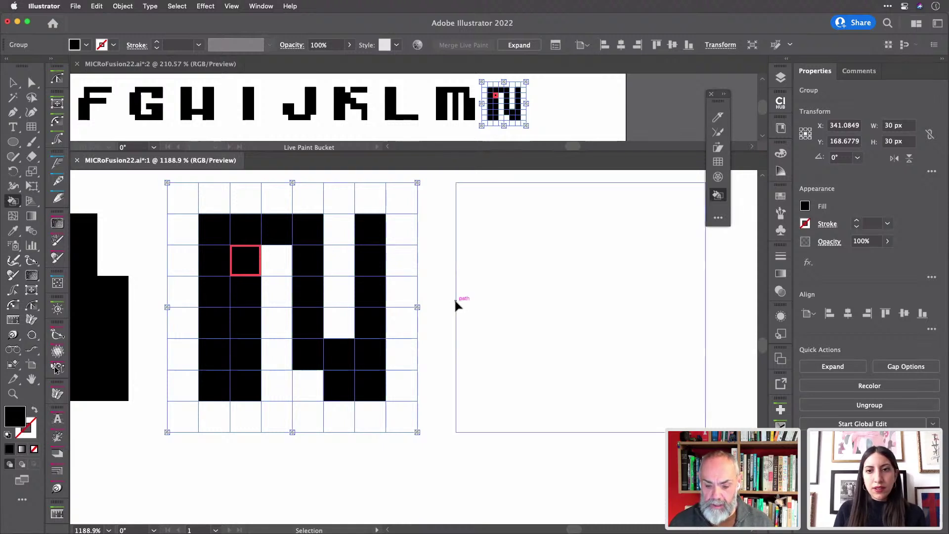
- In the grid beside the N, fill the O's left and right columns plus top and bottom rows black
super+click(455, 302)
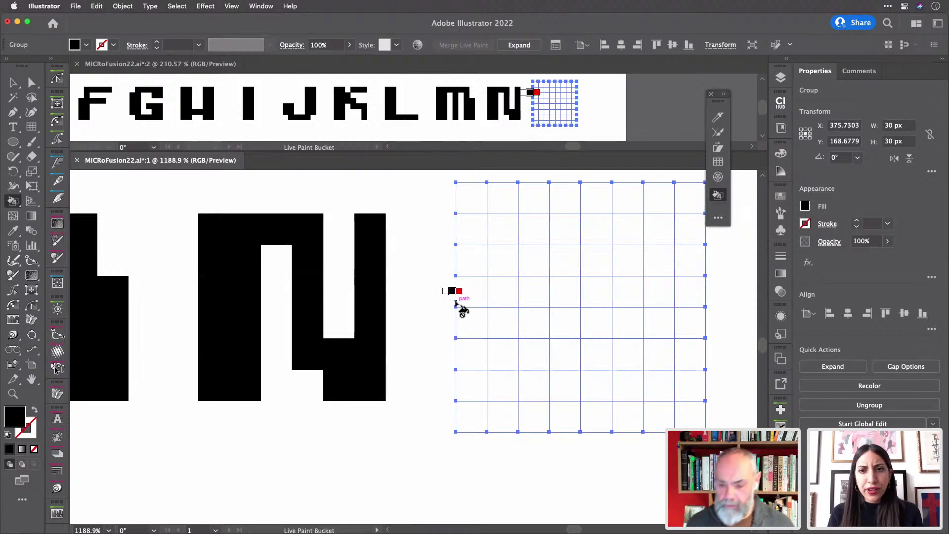
mouse_move(507, 292)
mouse_down()
mouse_move(507, 362)
mouse_move(530, 312)
mouse_move(502, 253)
mouse_up()
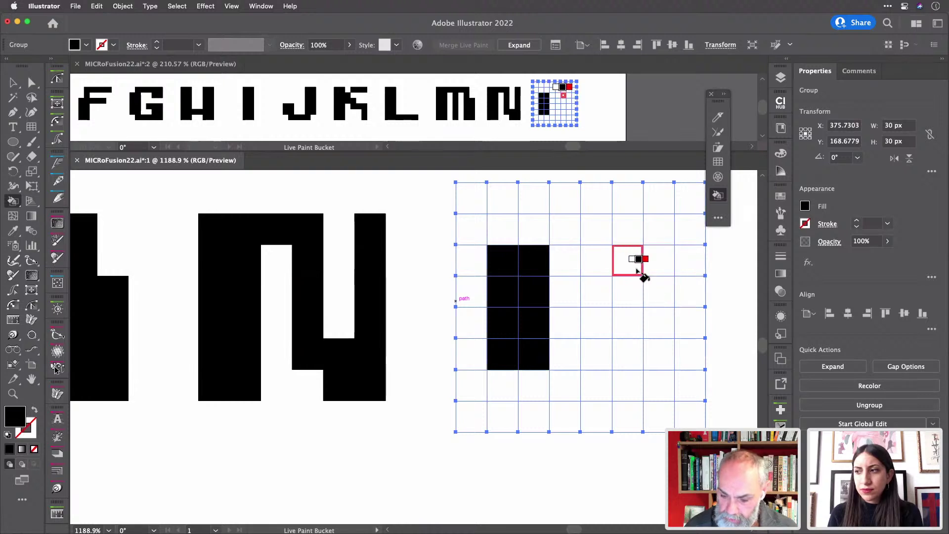
mouse_move(633, 274)
mouse_down()
mouse_move(637, 361)
mouse_move(658, 347)
mouse_move(656, 267)
mouse_move(638, 275)
mouse_up()
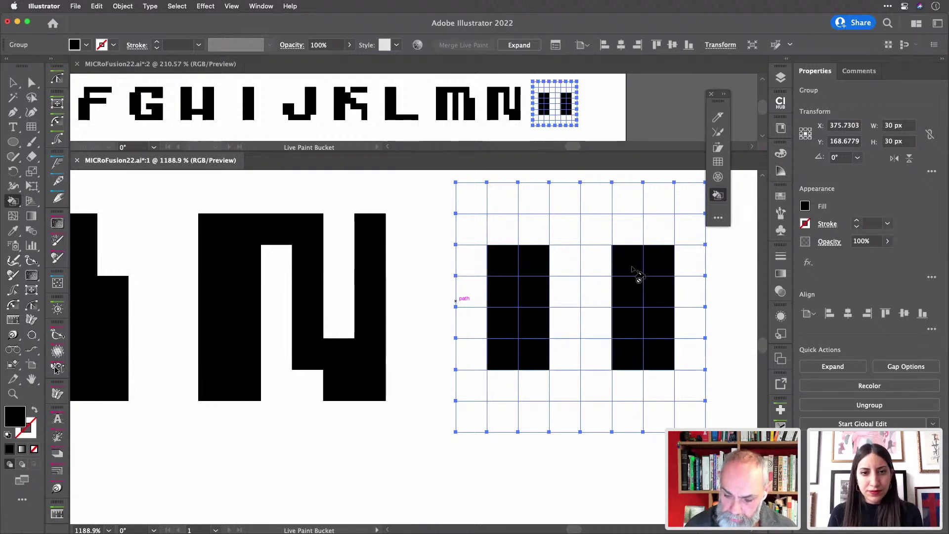
mouse_move(558, 232)
mouse_down()
mouse_move(629, 240)
mouse_move(618, 227)
mouse_up()
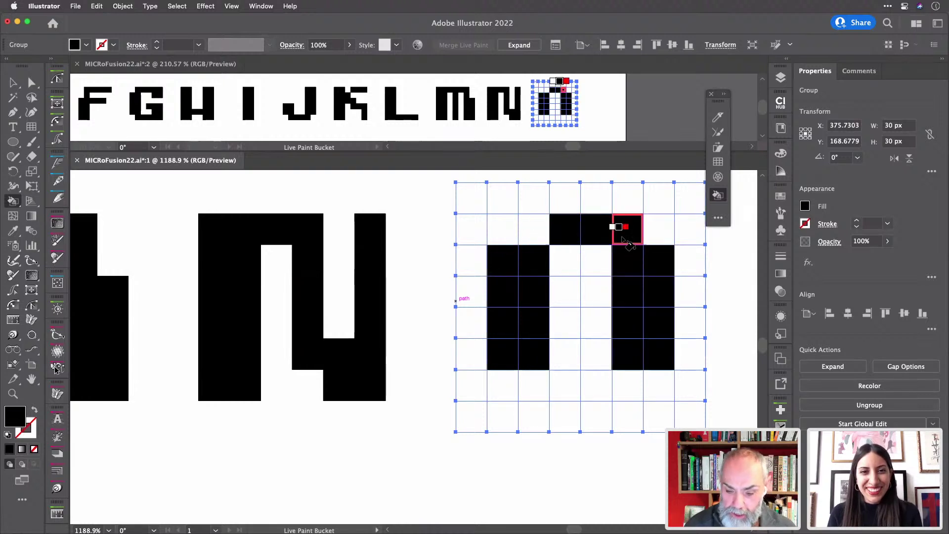
click(539, 237)
drag(544, 386, 632, 396)
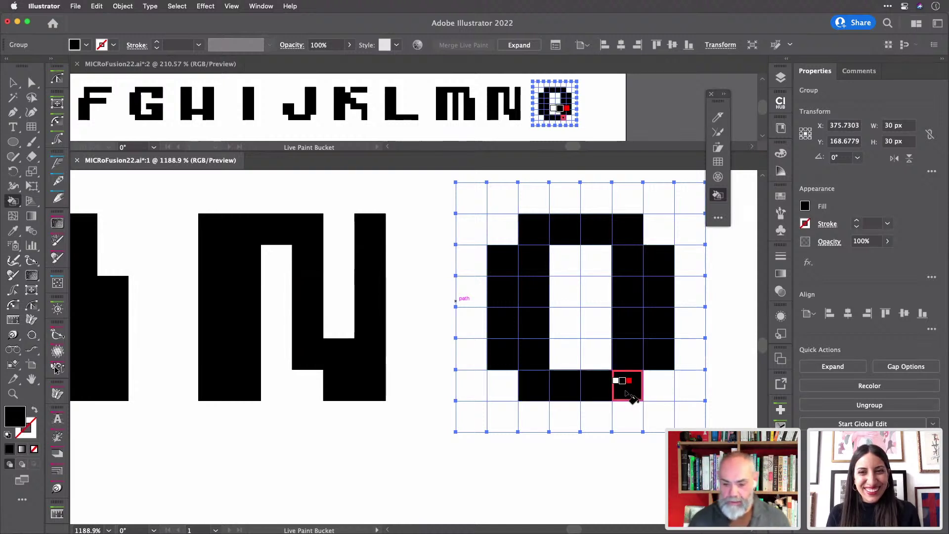
scroll(627, 394, down, 5)
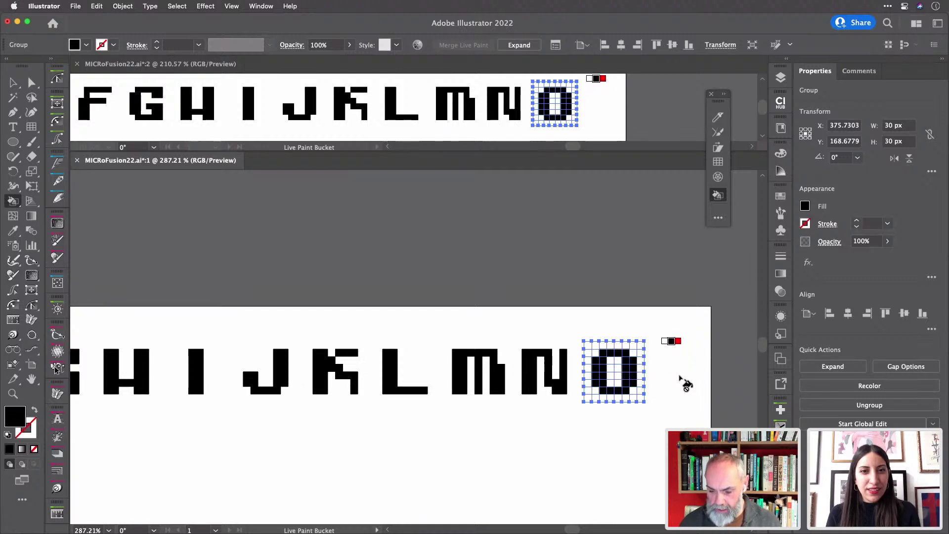
scroll(682, 388, down, 3)
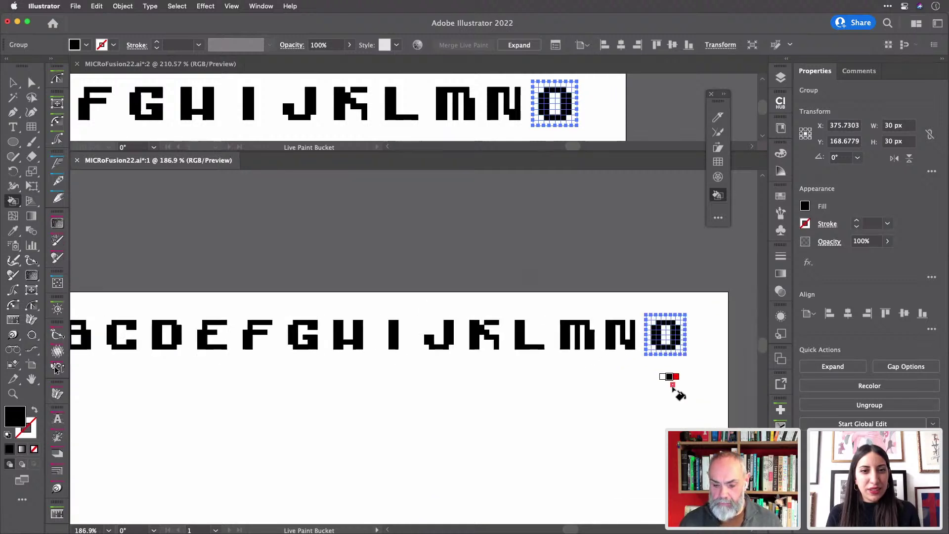
scroll(680, 393, down, 2)
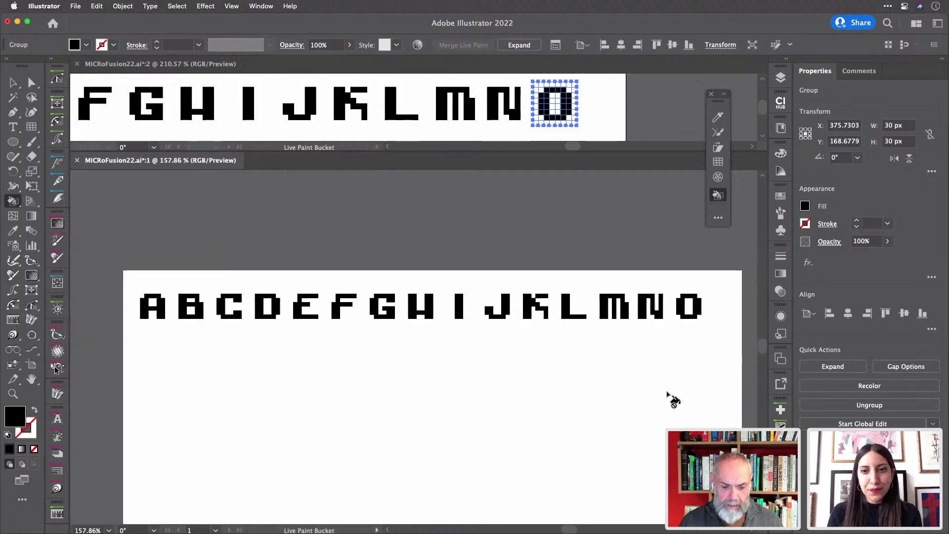
scroll(674, 400, down, 1)
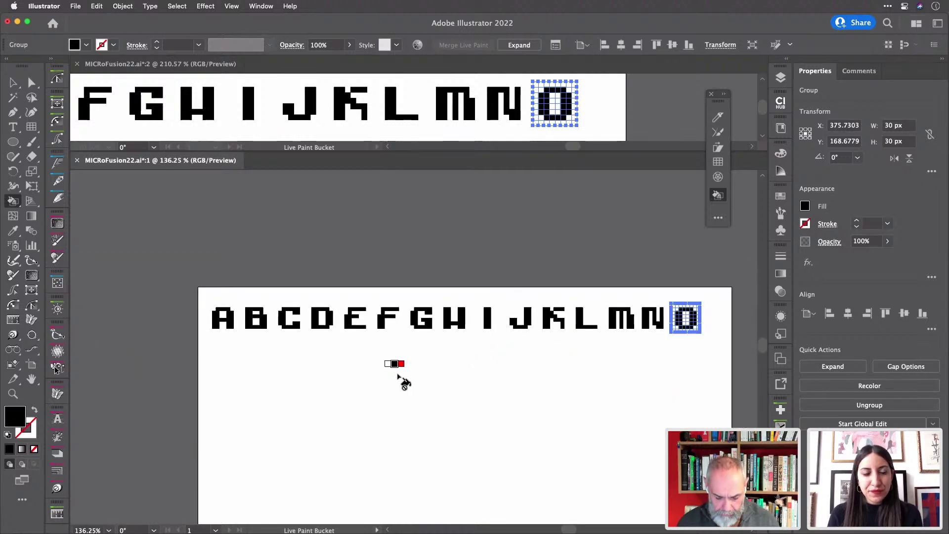
key(super+y)
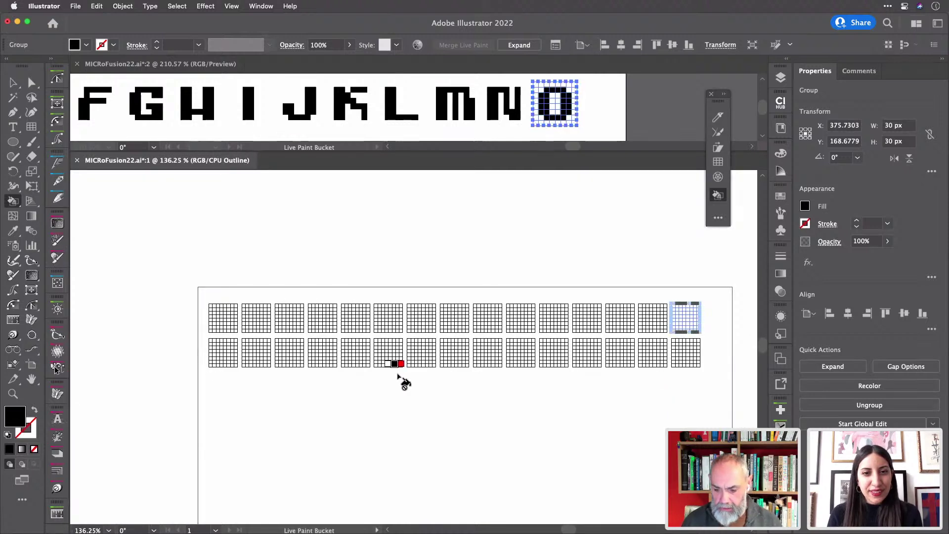
key(v)
key(super+y)
key(k)
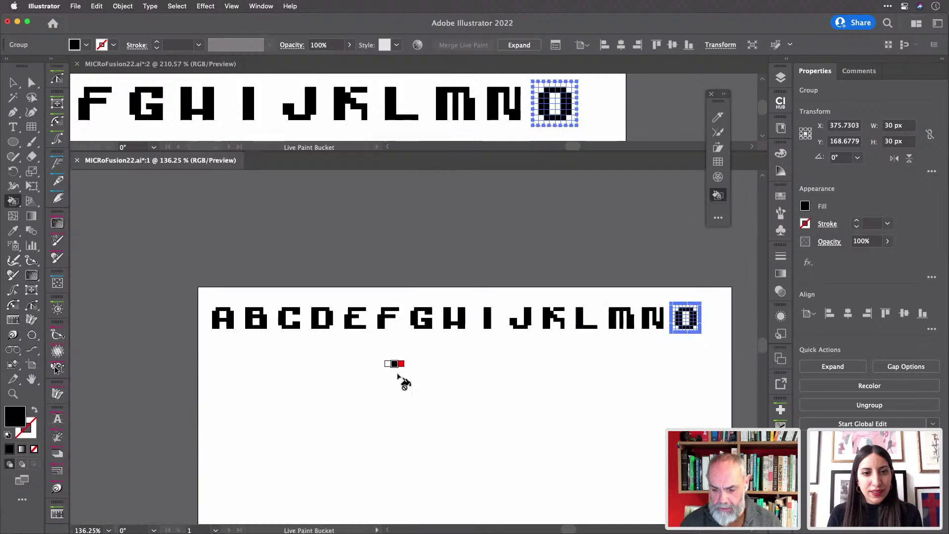
key(v)
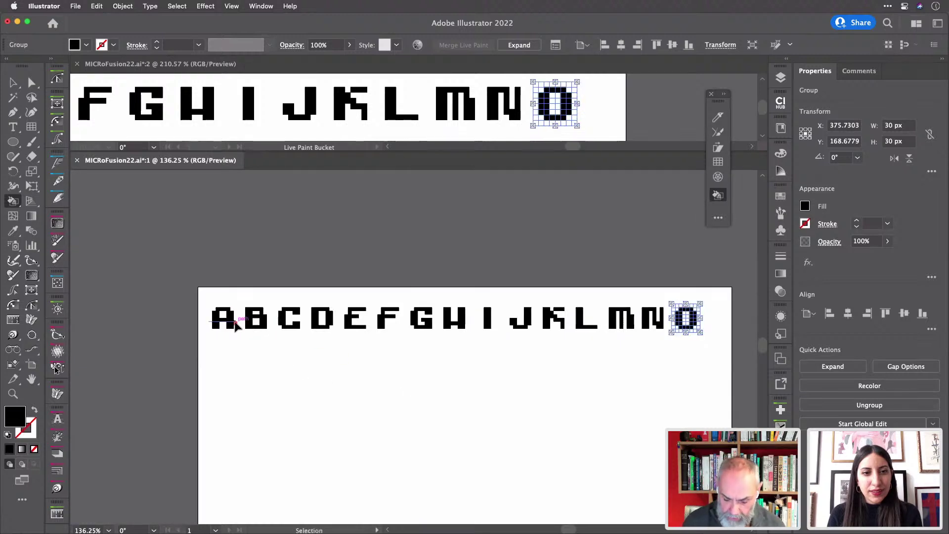
key(super+y)
key(k)
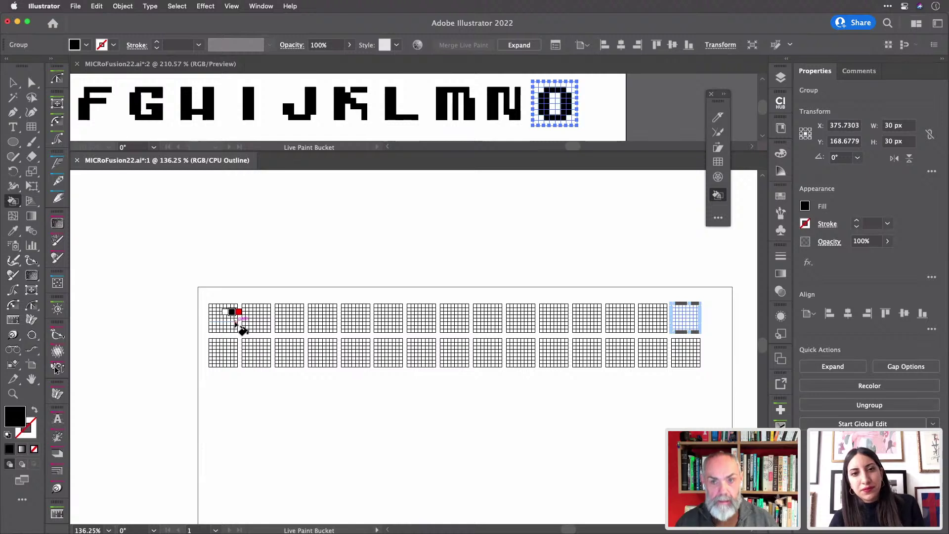
key(v)
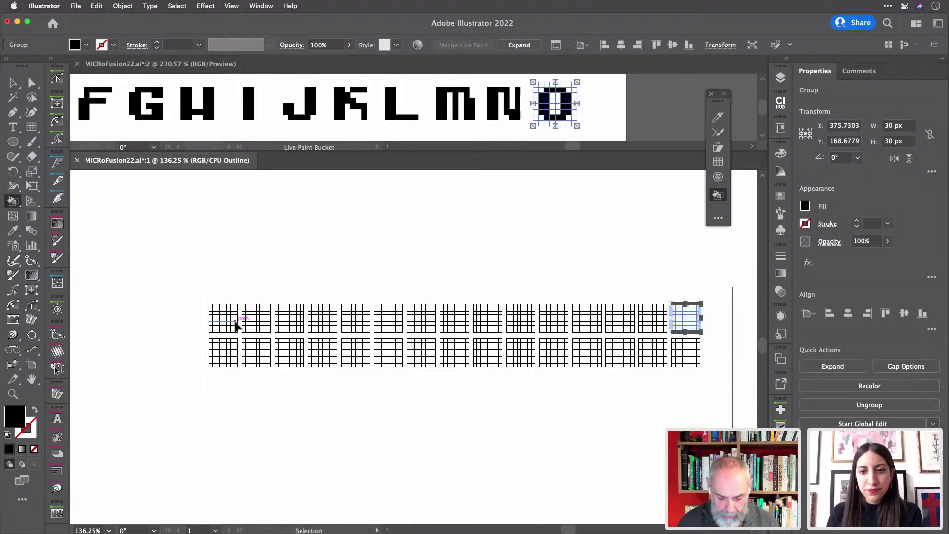
key(ctrl+y)
key(k)
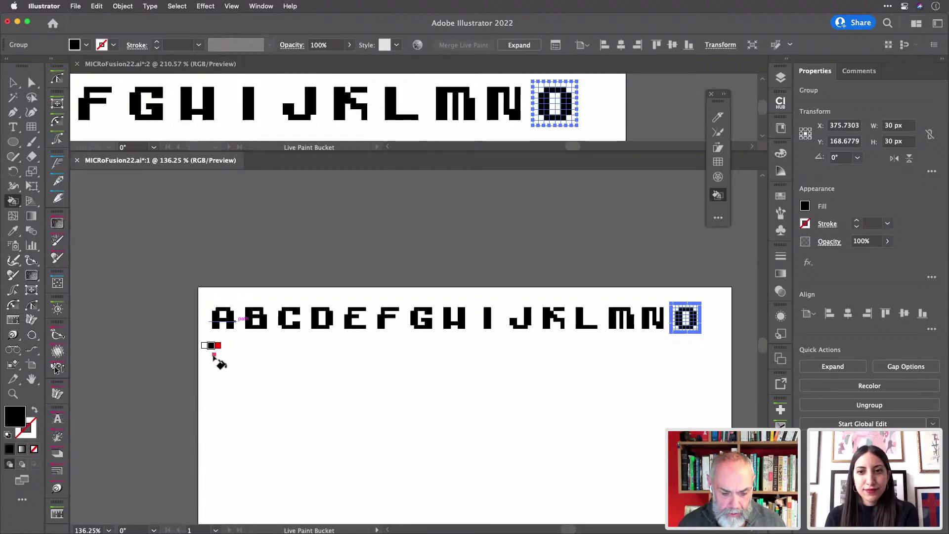
key(v)
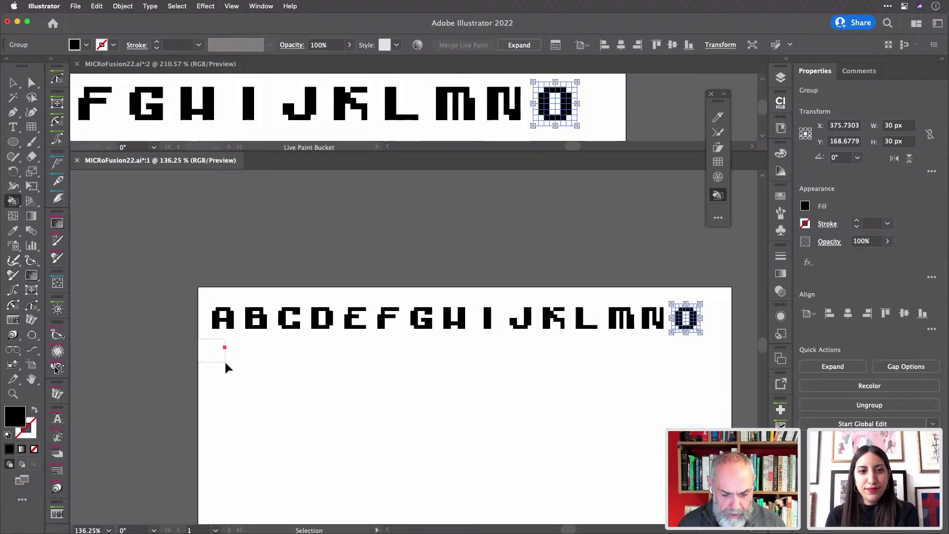
- Paint the P's stem, bowl and middle bar black in the grid below A
click(227, 366)
key(k)
scroll(212, 353, up, 5)
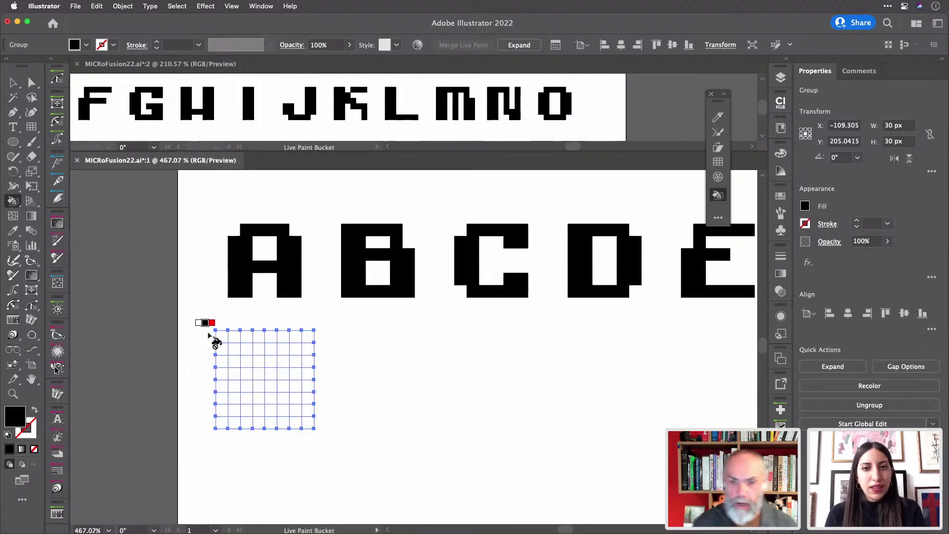
mouse_move(233, 349)
mouse_down()
mouse_move(236, 407)
mouse_move(244, 414)
mouse_move(245, 354)
mouse_move(279, 352)
mouse_move(289, 380)
mouse_move(292, 363)
mouse_move(263, 391)
mouse_move(286, 395)
mouse_up()
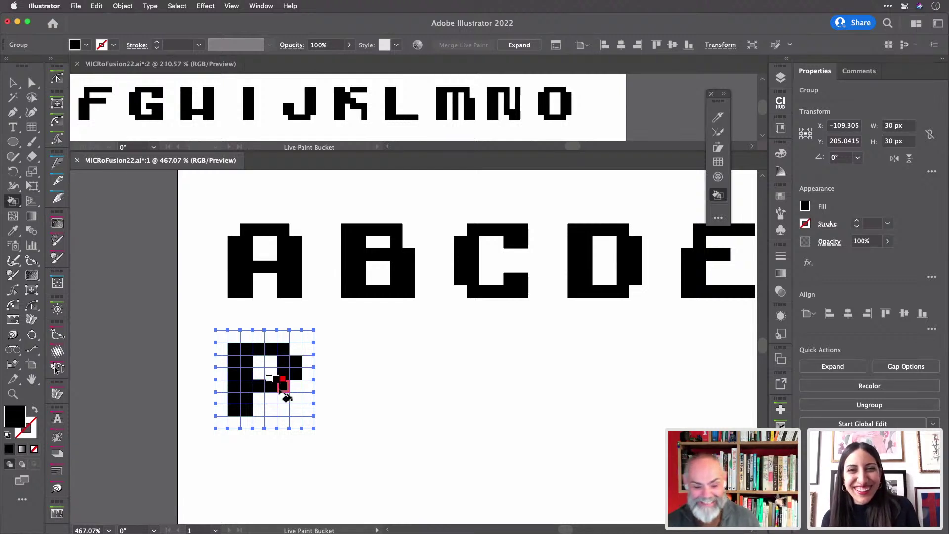
click(282, 386)
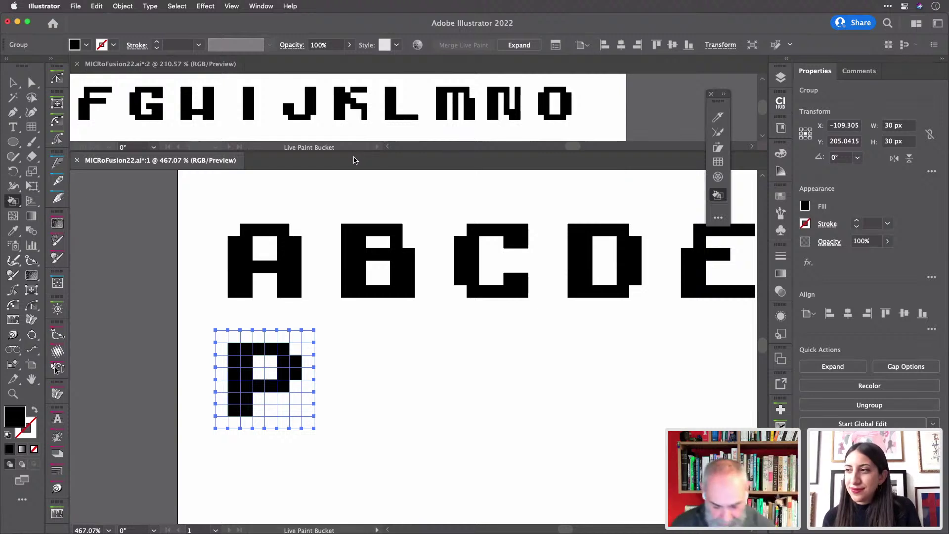
- Save the document and enlarge the upper document window
key(super+s)
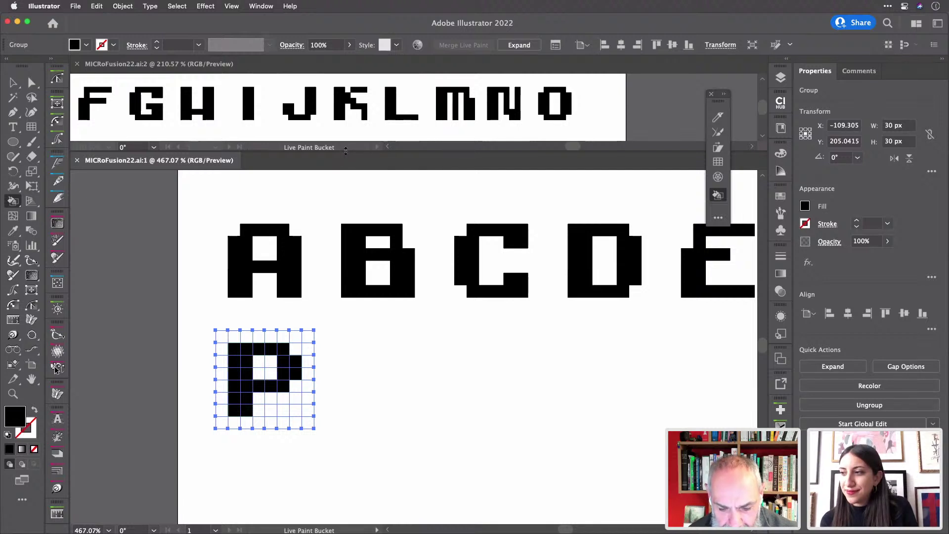
drag(345, 154, 348, 188)
scroll(492, 137, down, 4)
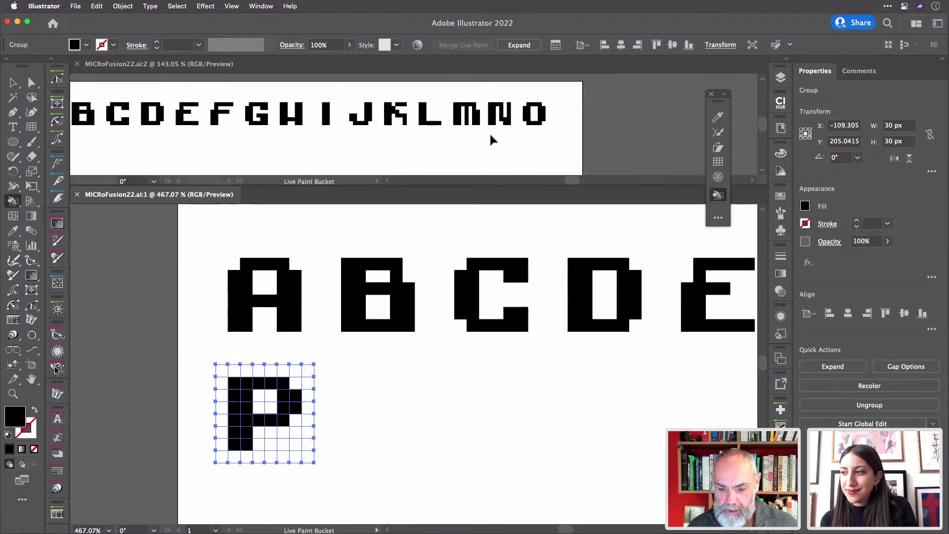
scroll(491, 136, left, 2)
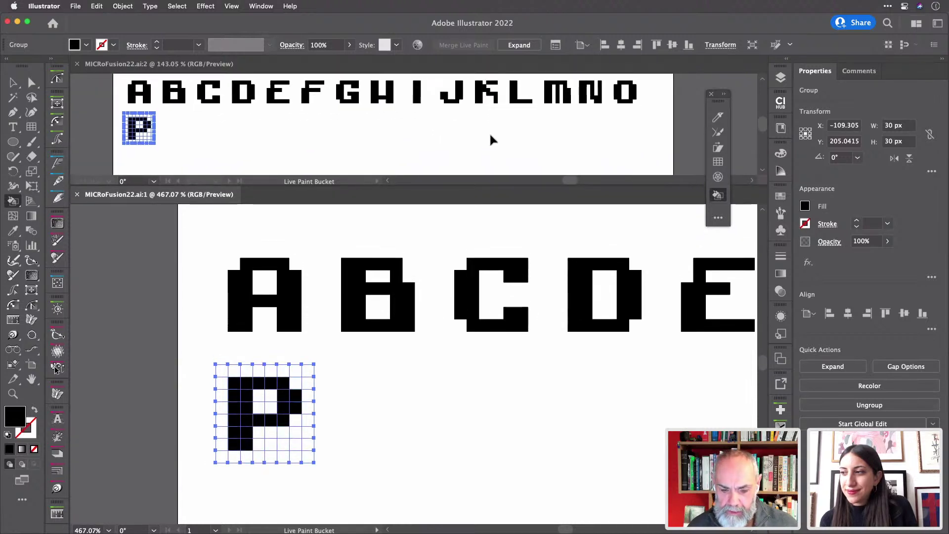
scroll(491, 135, left, 3)
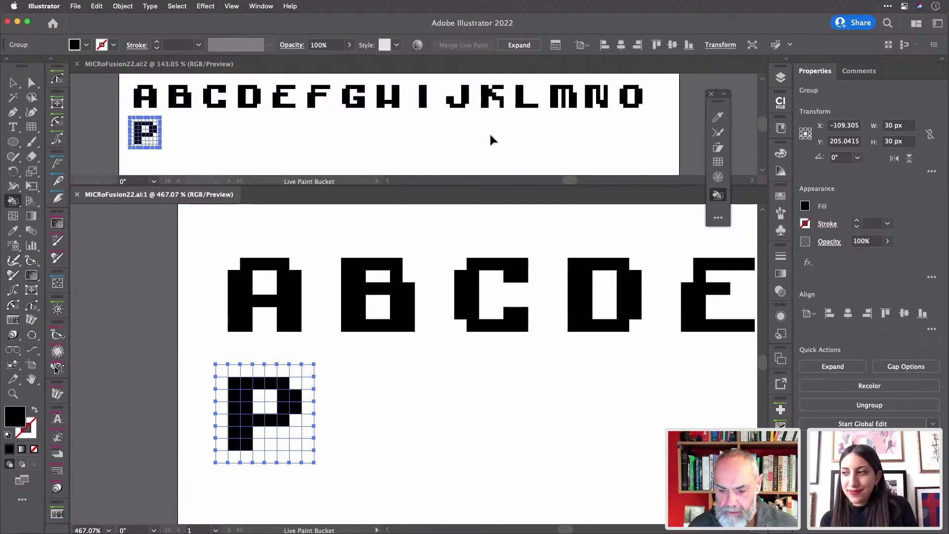
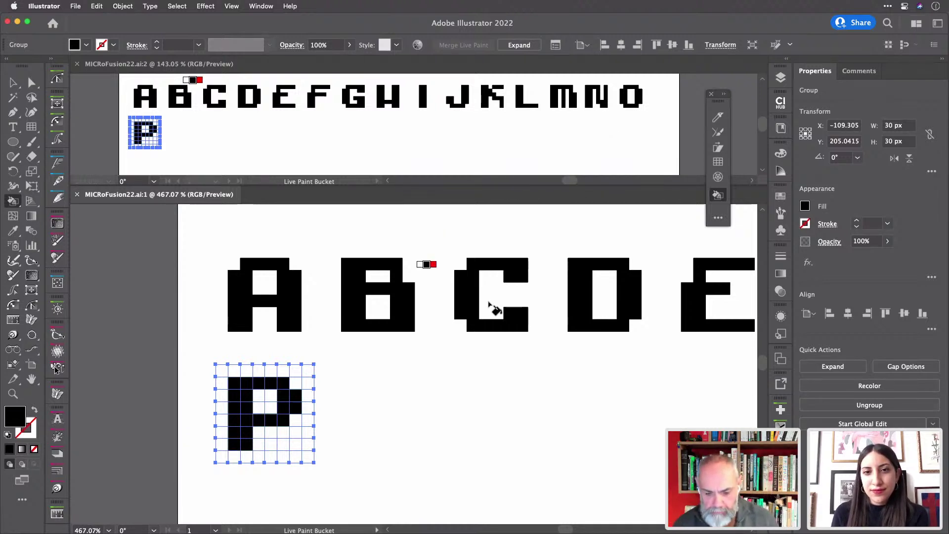
- In Outline view, marquee-select the second row of letter grids and drag a copy straight down
scroll(491, 306, down, 3)
scroll(492, 305, down, 2)
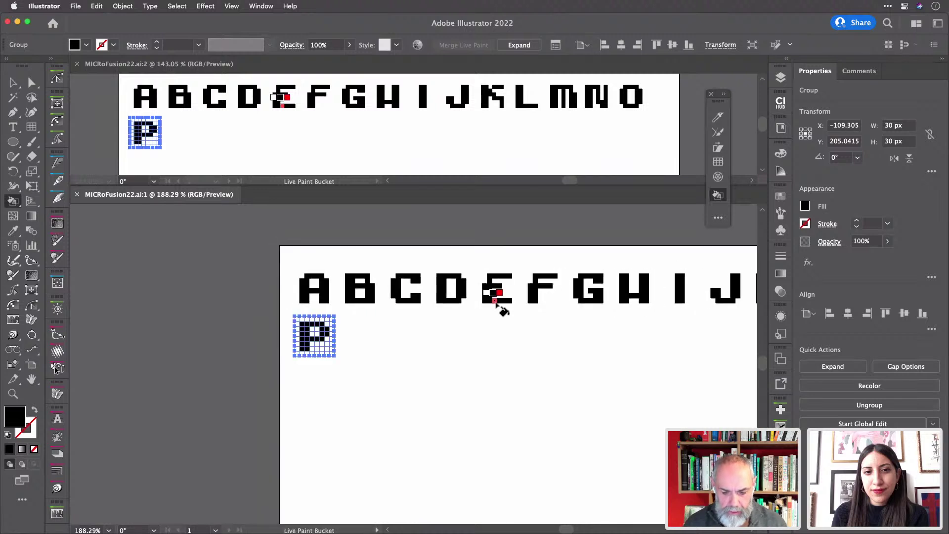
scroll(495, 302, right, 10)
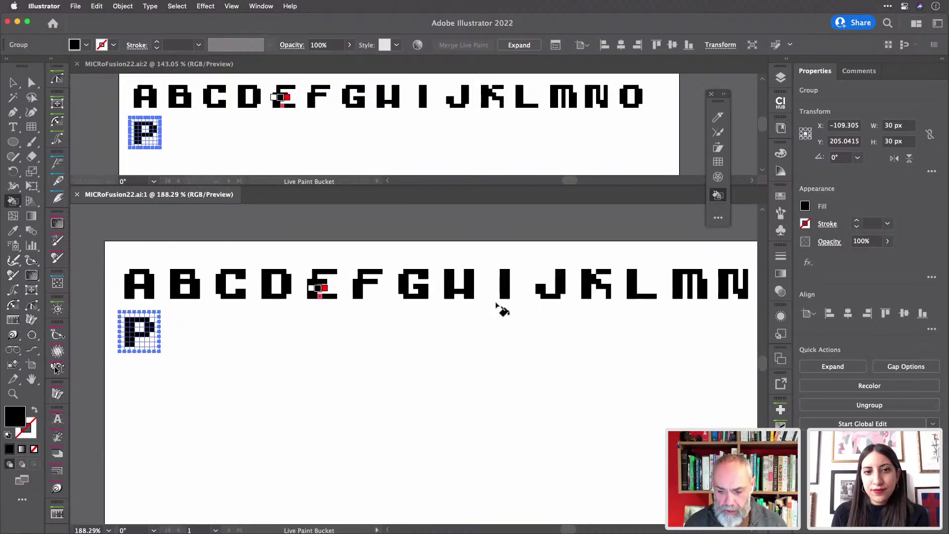
key(super+y)
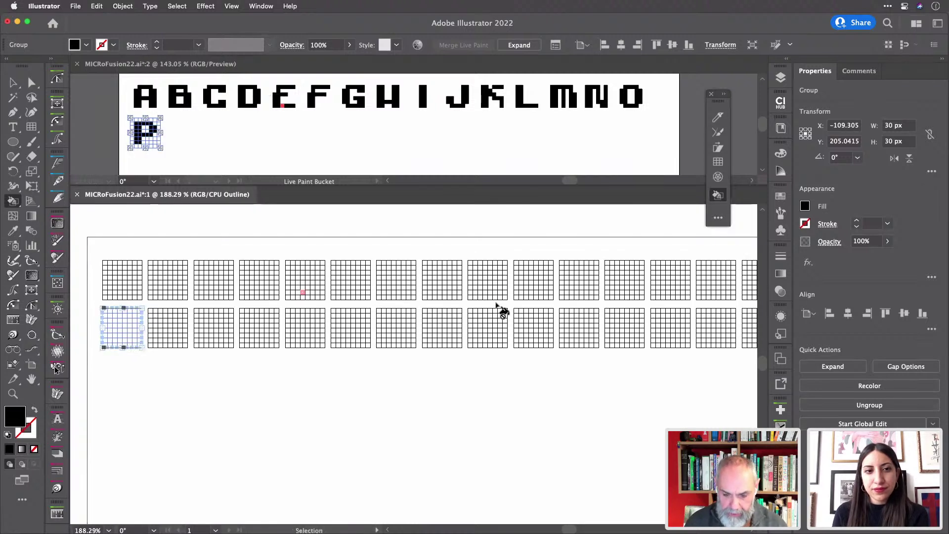
click(13, 83)
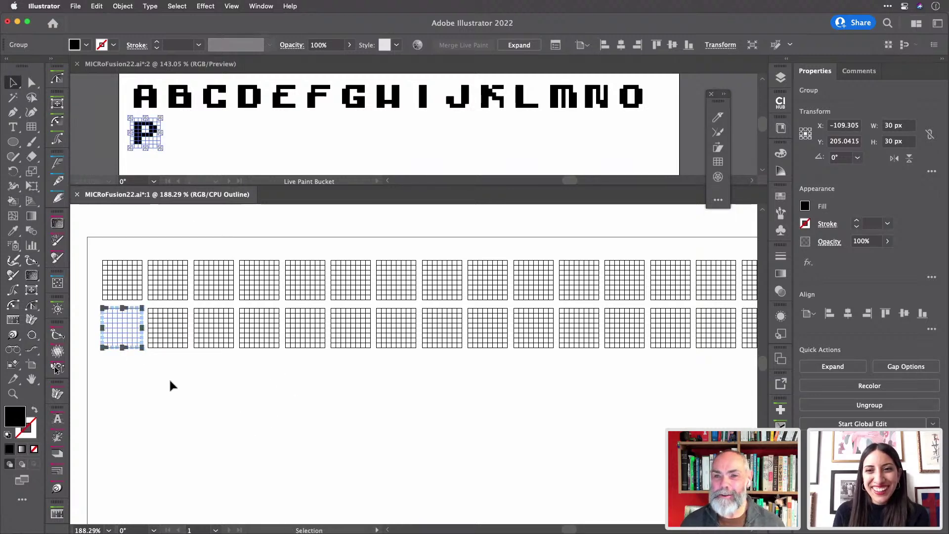
click(109, 367)
scroll(110, 367, down, 5)
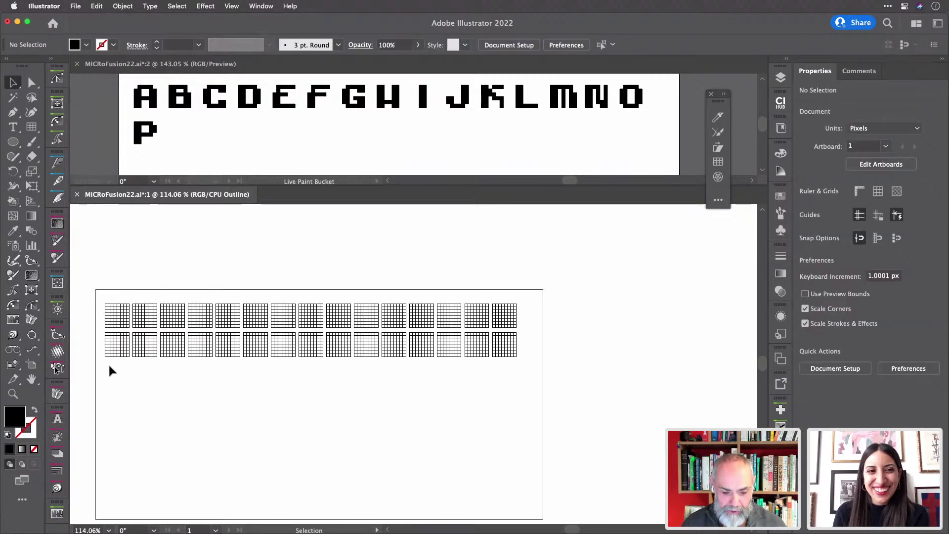
drag(105, 367, 526, 346)
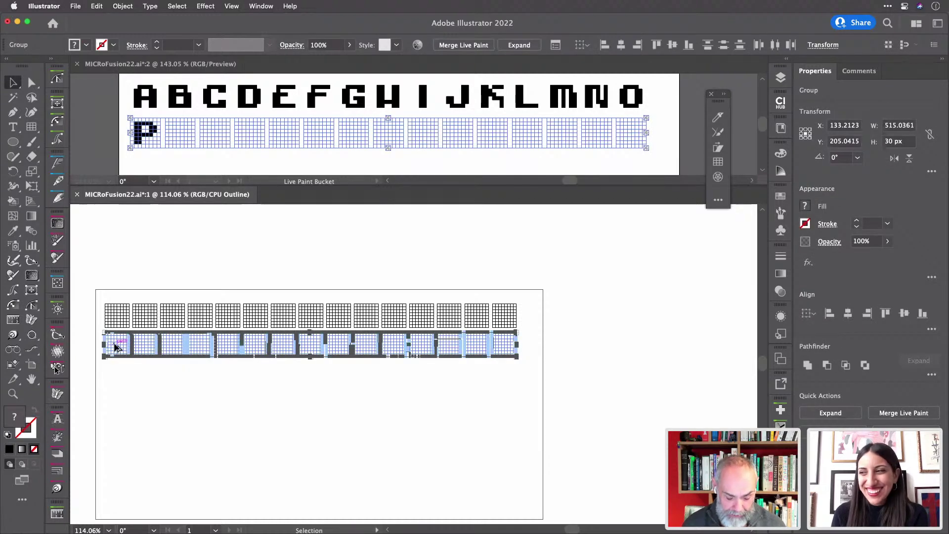
drag(113, 348, 116, 378)
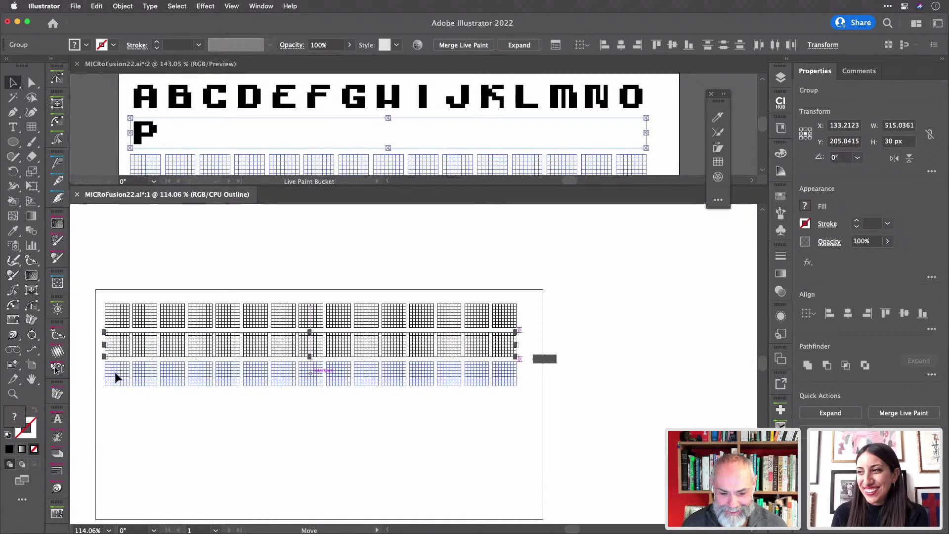
- Back in Preview, check the copied row's P grid, then clear the selection
click(126, 427)
key(super+y)
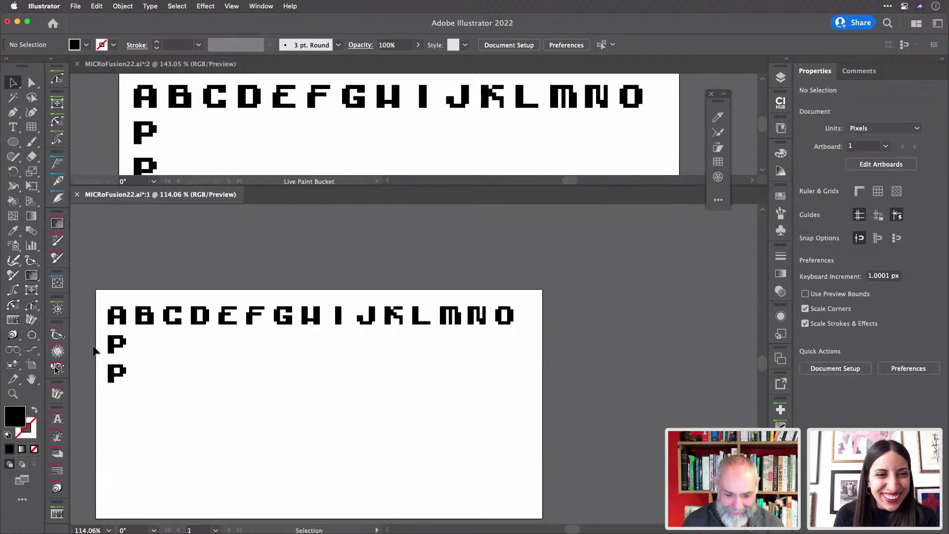
scroll(111, 340, up, 5)
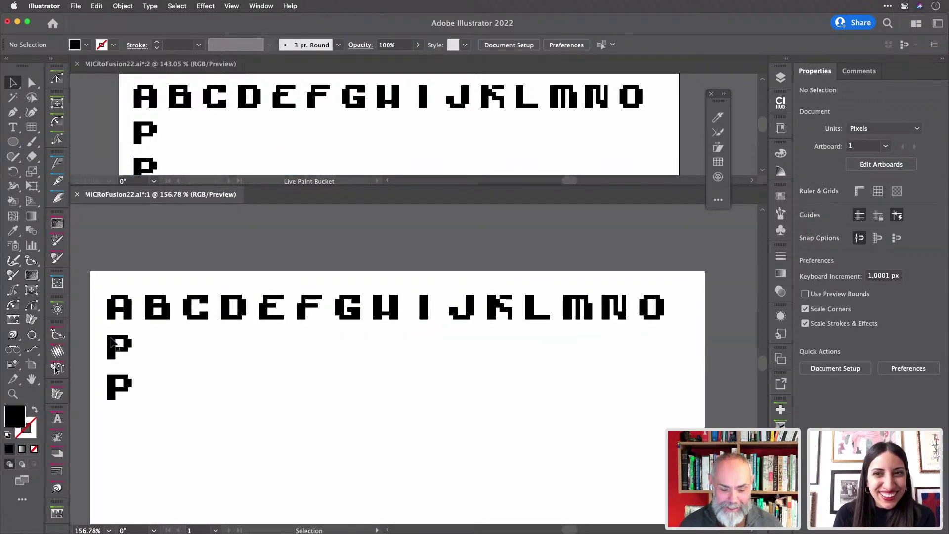
scroll(110, 341, up, 2)
click(117, 412)
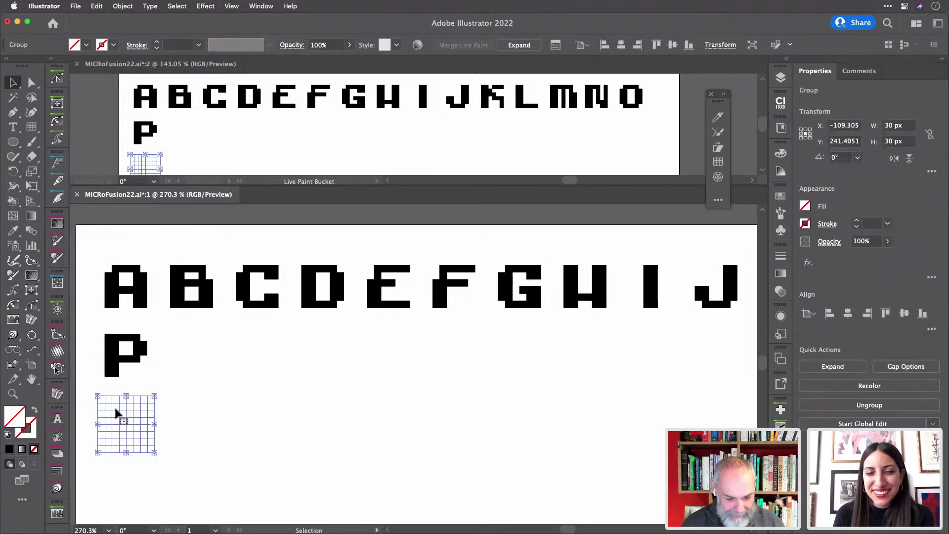
click(114, 482)
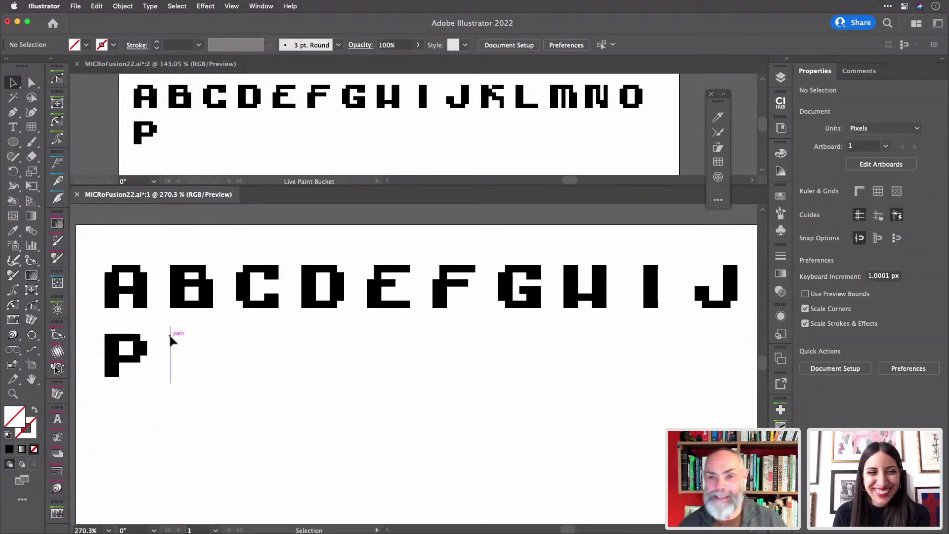
- Marquee-select the empty grid just right of the P
scroll(169, 336, up, 5)
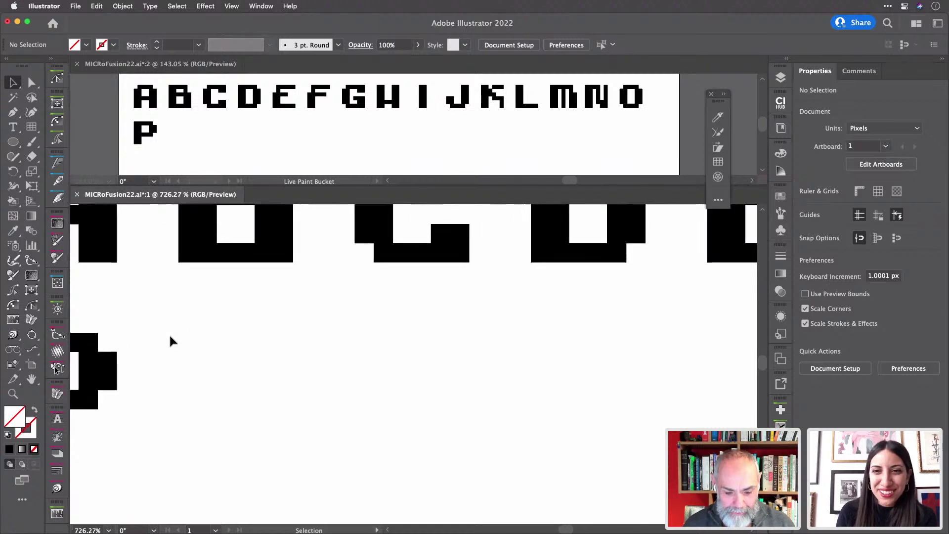
scroll(169, 336, left, 4)
scroll(170, 337, up, 2)
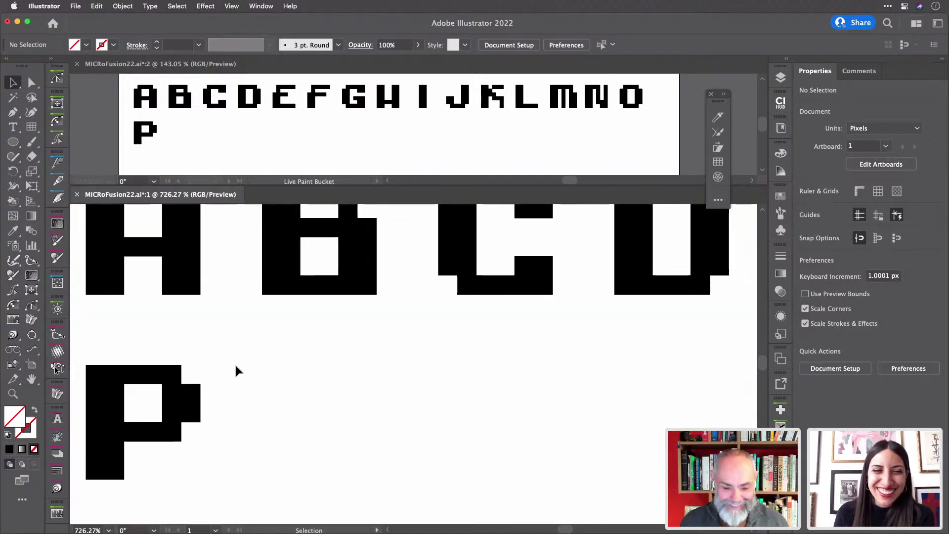
scroll(285, 373, down, 1)
scroll(285, 373, down, 2)
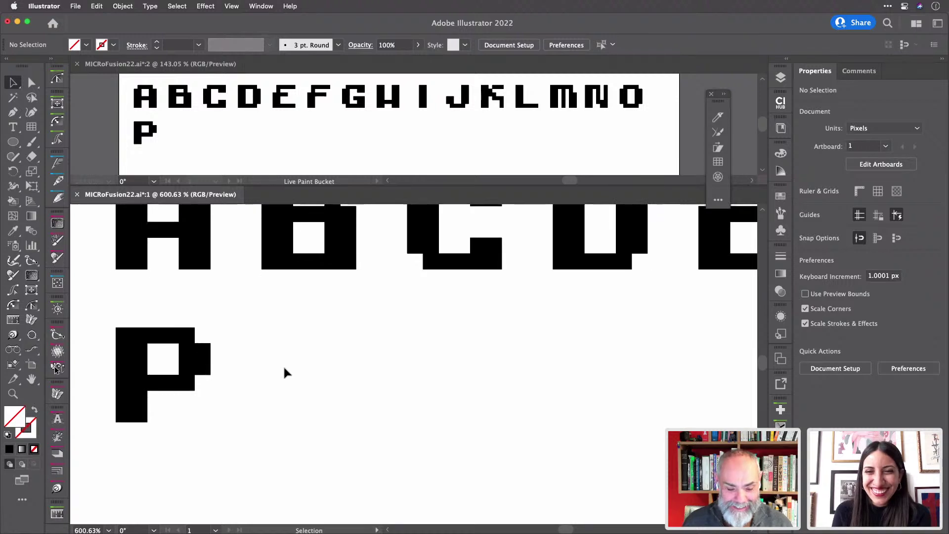
scroll(283, 373, up, 2)
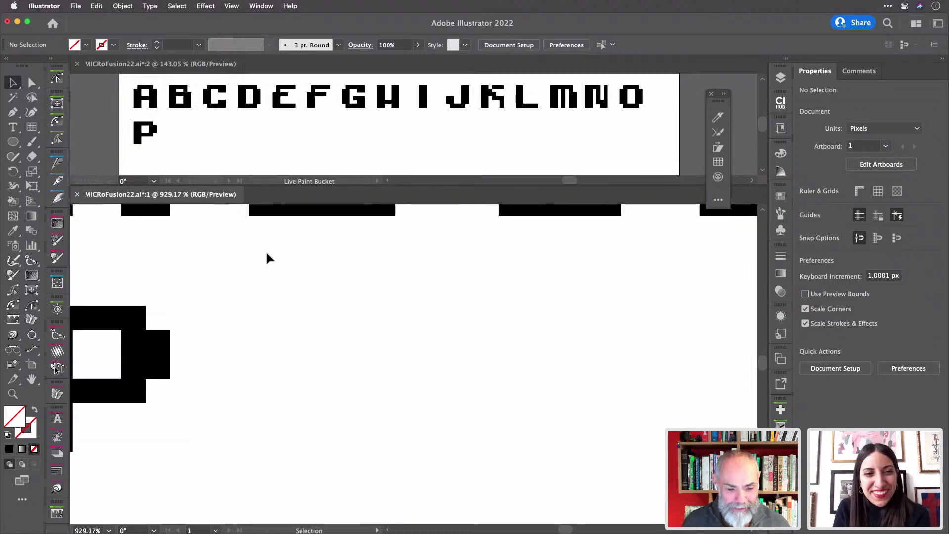
drag(267, 258, 314, 333)
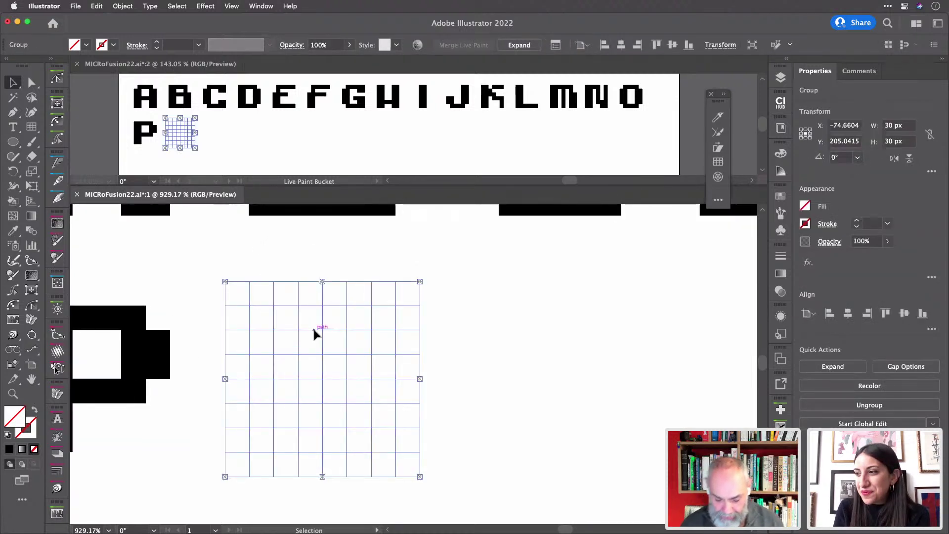
- With the Live Paint Bucket in black, paint the Q's O-shaped outline plus its two-cell tail
key(k)
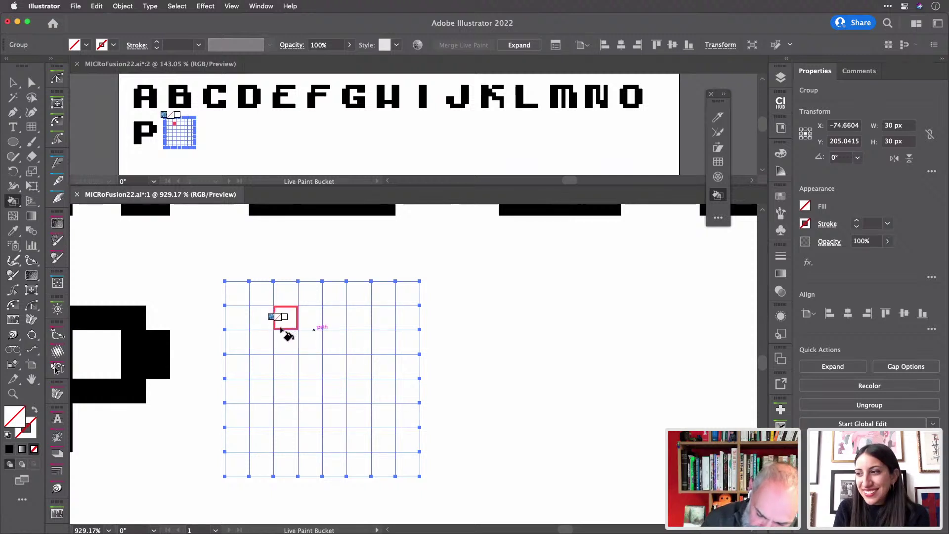
key(Right)
key(Right)
key(Right)
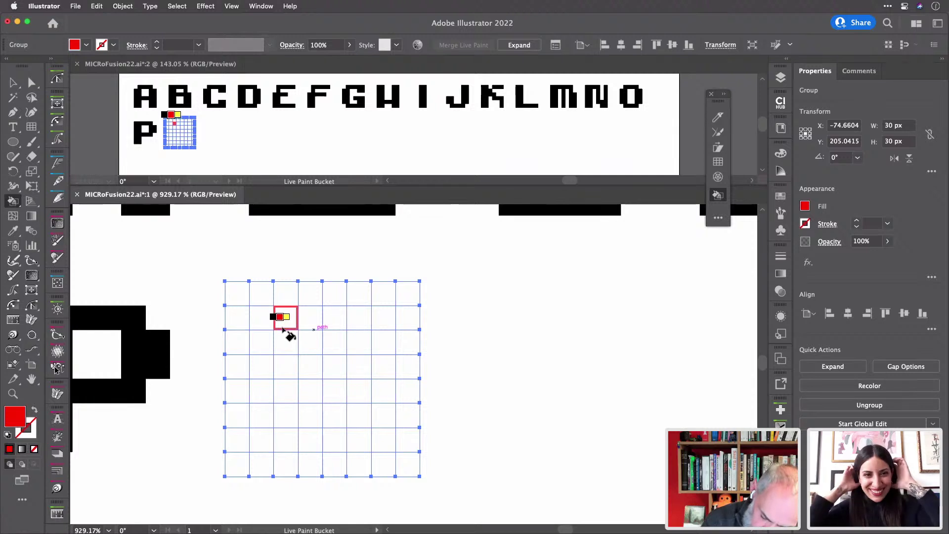
key(Left)
mouse_move(284, 329)
mouse_down()
mouse_move(286, 434)
mouse_move(367, 436)
mouse_move(362, 319)
mouse_move(307, 321)
mouse_up()
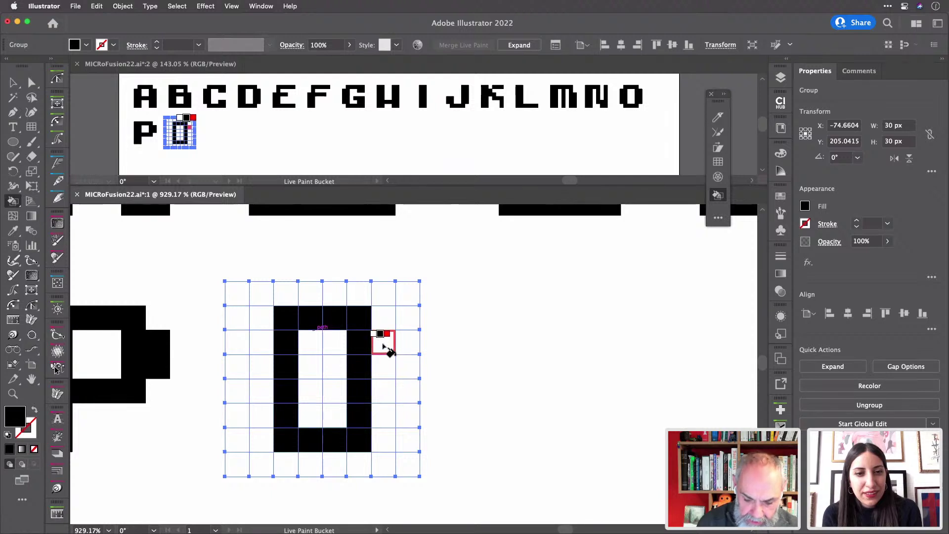
drag(385, 342, 387, 418)
drag(261, 341, 265, 418)
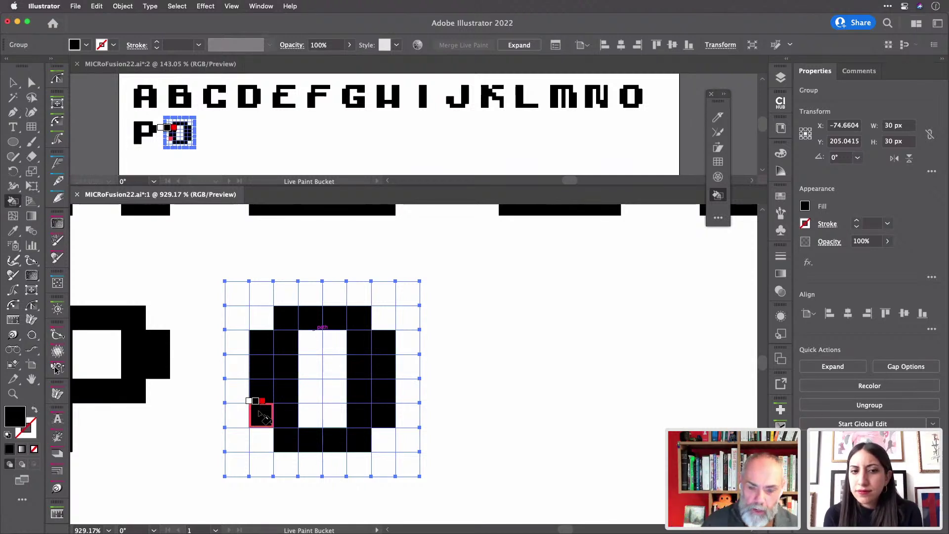
click(334, 416)
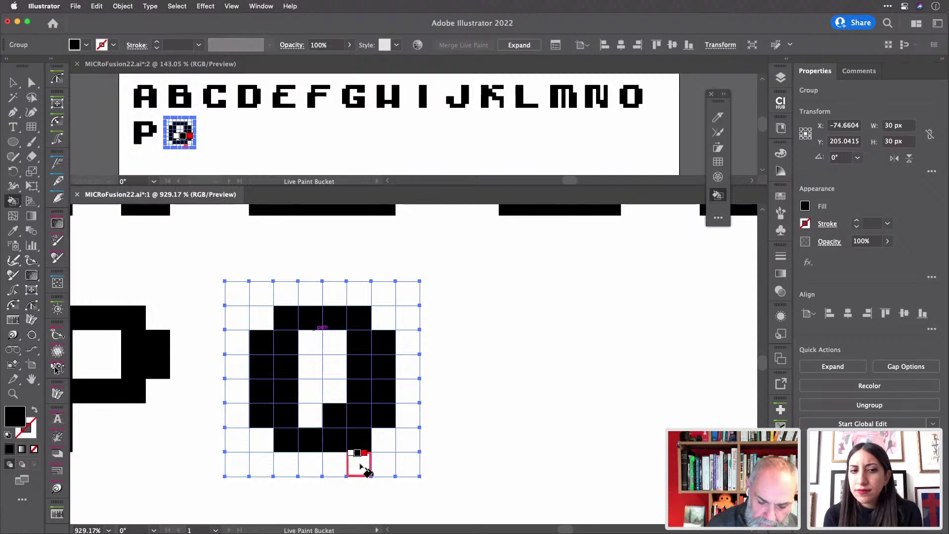
click(362, 467)
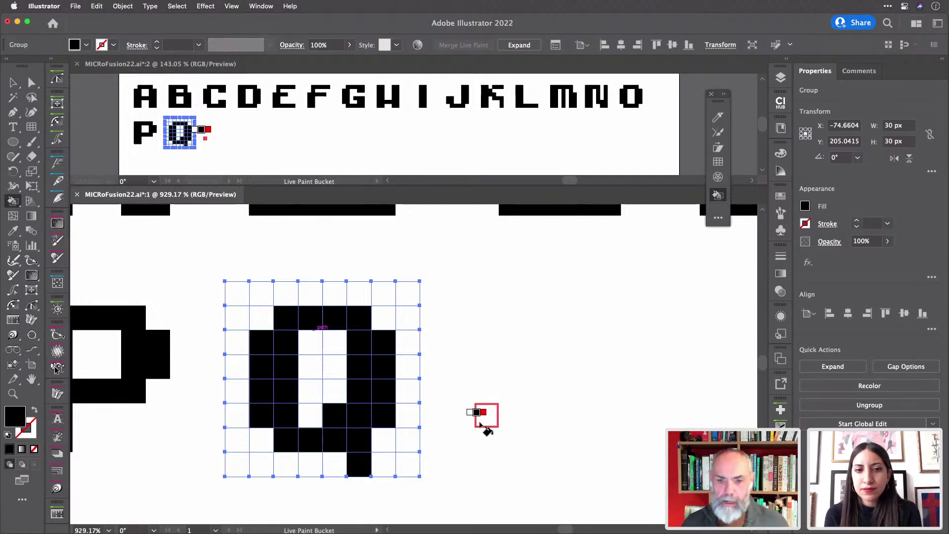
scroll(415, 388, right, 5)
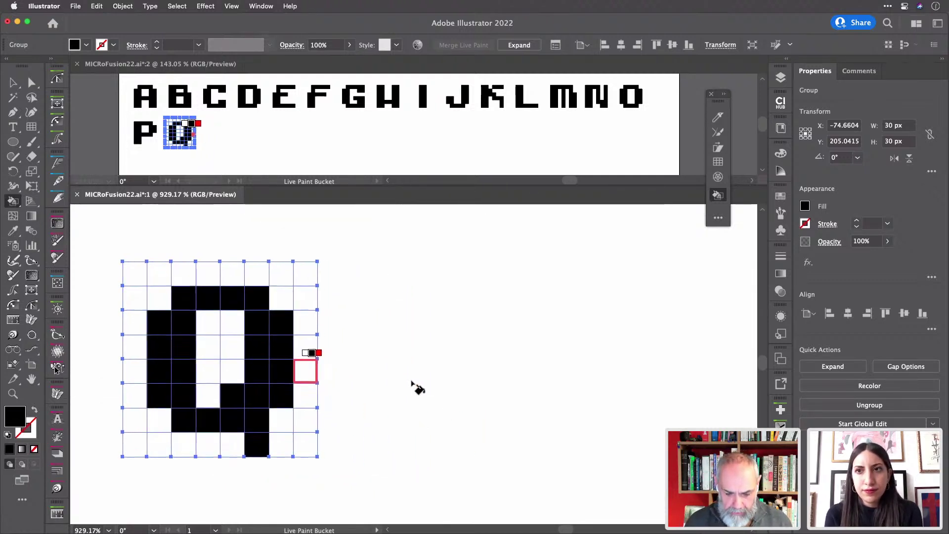
scroll(414, 385, right, 2)
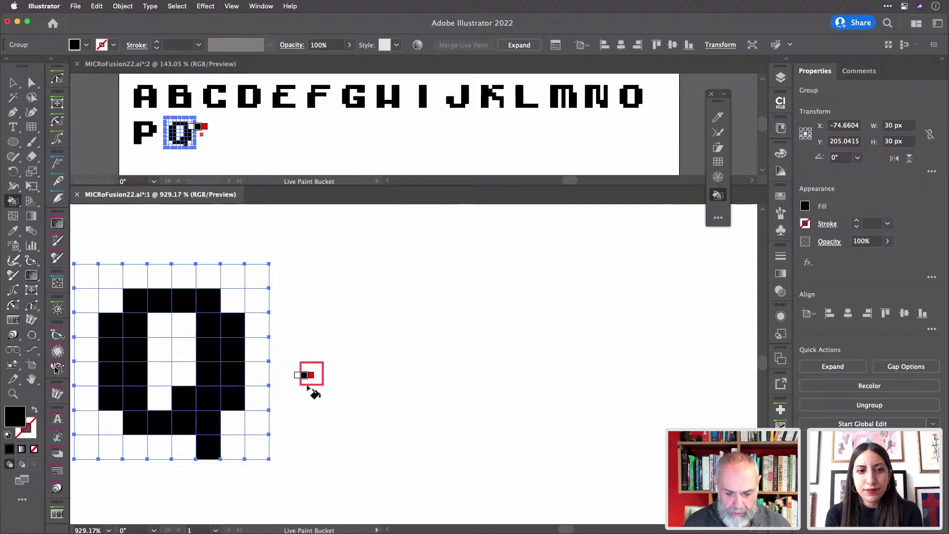
- Select the grid after the Q and paint the R's left column, bowl and diagonal leg black
key(v)
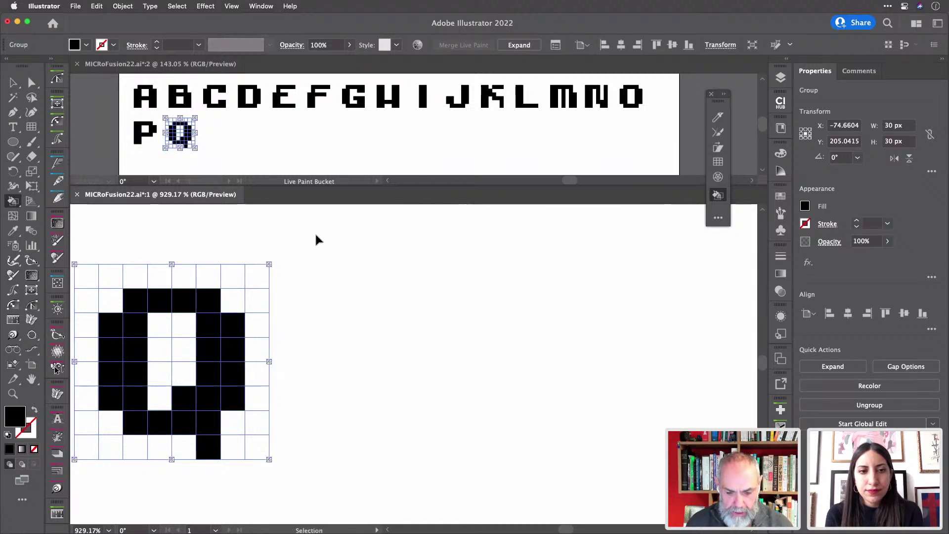
mouse_move(316, 233)
mouse_down()
mouse_move(354, 285)
mouse_move(338, 301)
mouse_move(336, 409)
mouse_move(350, 424)
mouse_move(356, 339)
mouse_move(409, 304)
mouse_move(435, 303)
mouse_move(433, 371)
mouse_move(379, 376)
mouse_up()
click(336, 373)
drag(451, 321, 456, 349)
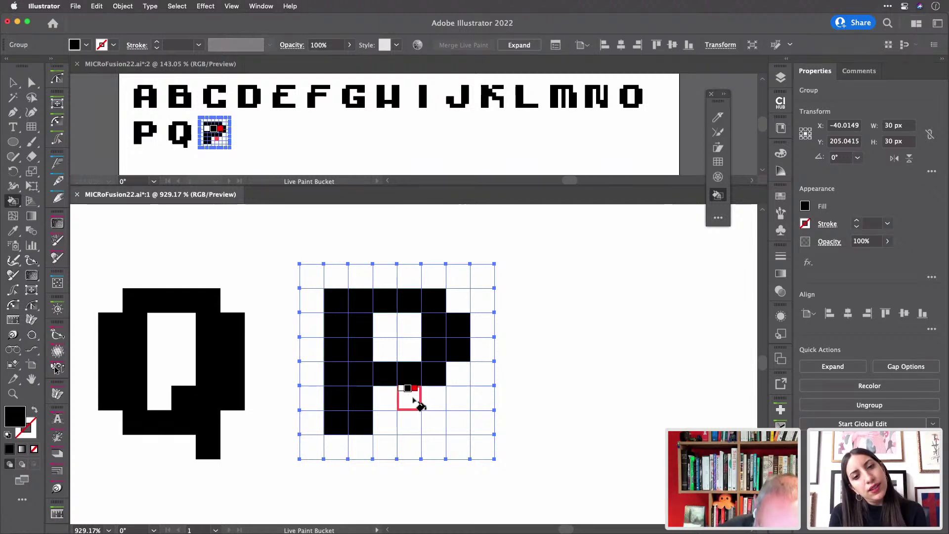
mouse_move(415, 404)
mouse_down()
mouse_move(413, 396)
mouse_move(448, 423)
mouse_move(429, 417)
mouse_move(454, 425)
mouse_up()
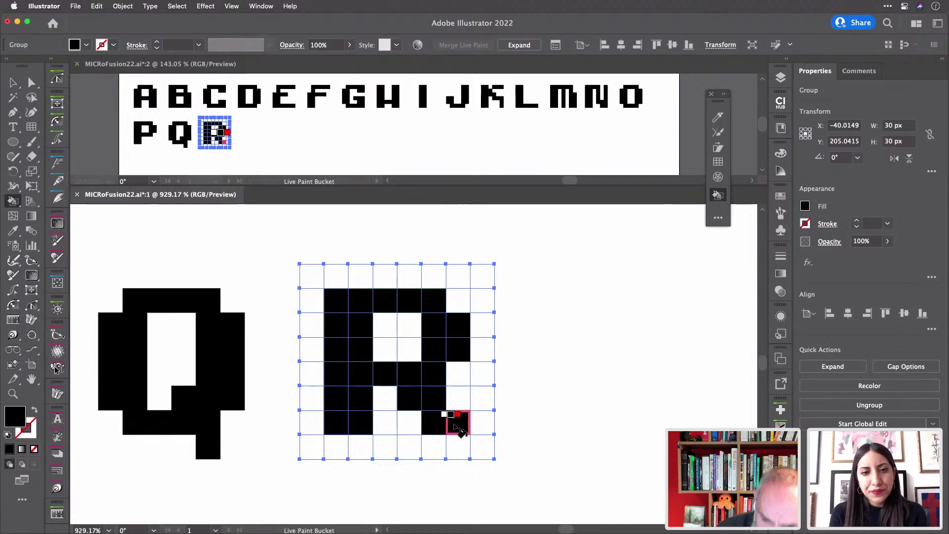
key(v)
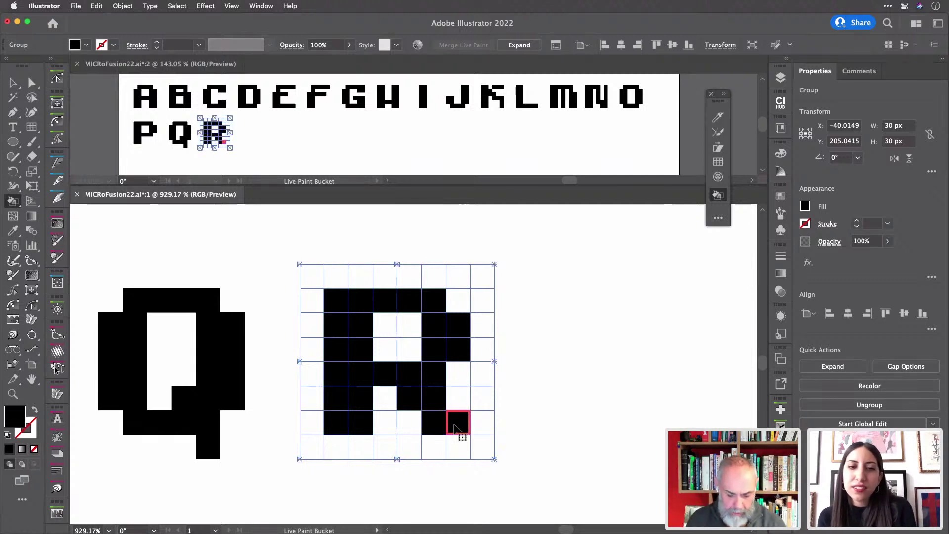
key(k)
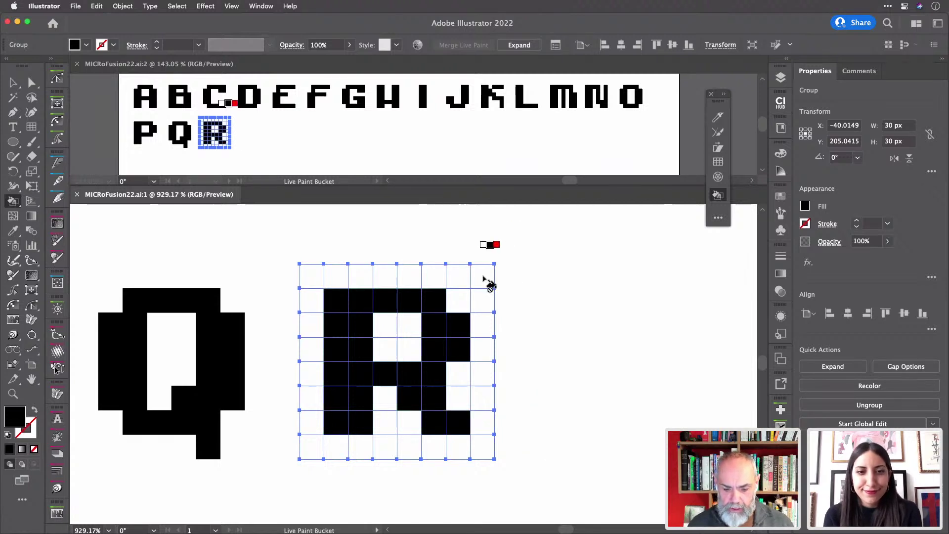
- Select the grid after the R and paint the S's top bar, middle bar, lower right and bottom row
key(v)
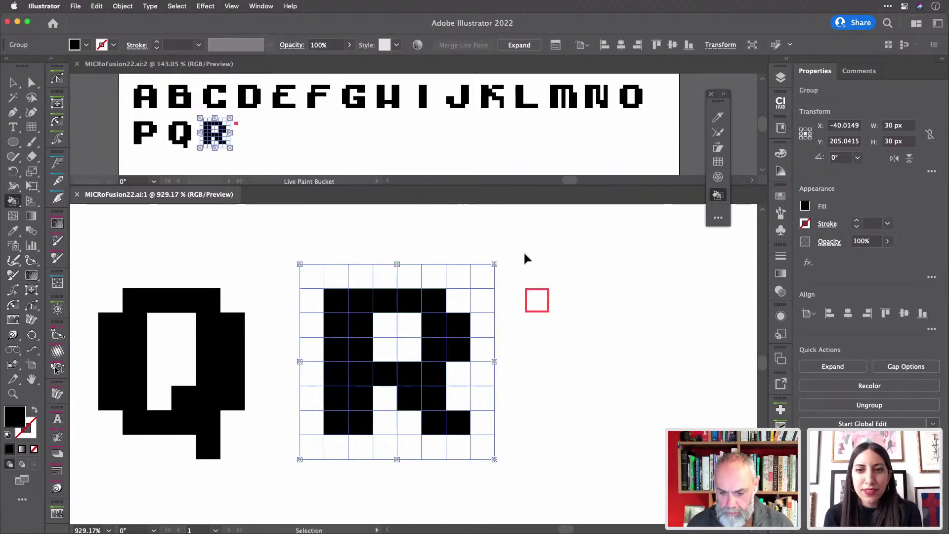
drag(522, 251, 557, 291)
scroll(563, 299, right, 5)
scroll(563, 298, down, 2)
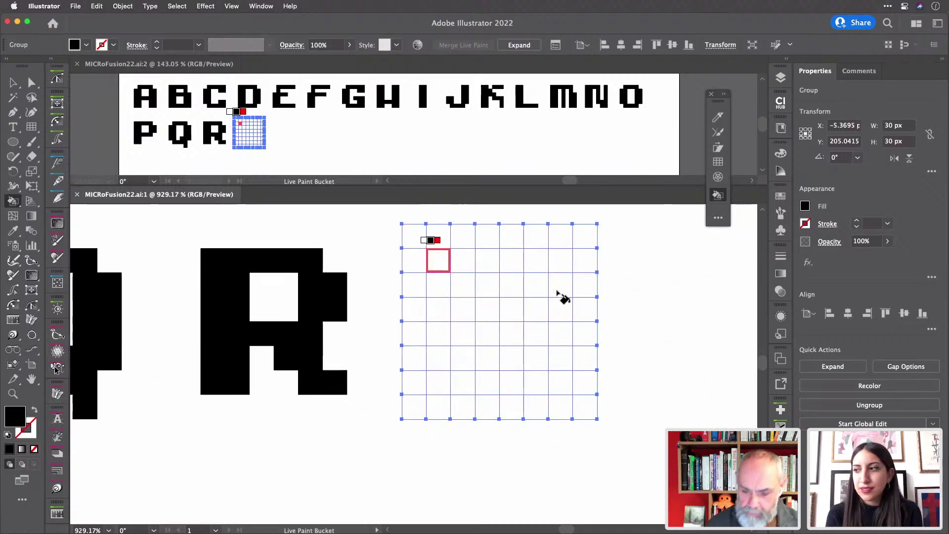
drag(439, 263, 563, 270)
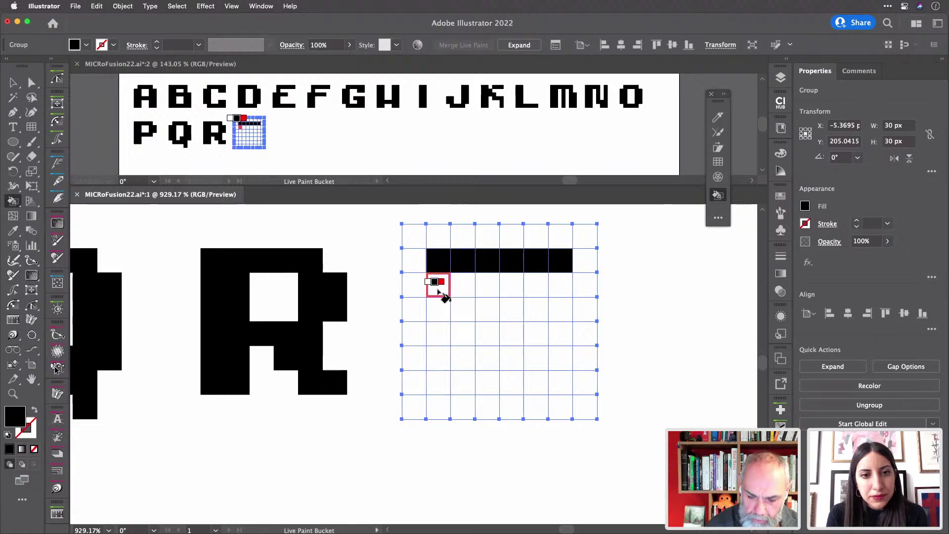
drag(444, 317, 449, 303)
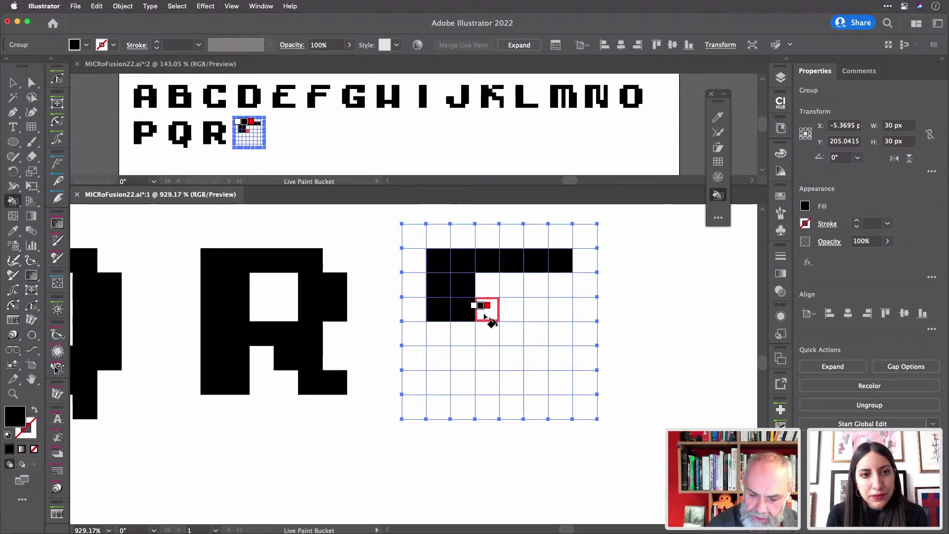
drag(491, 313, 566, 322)
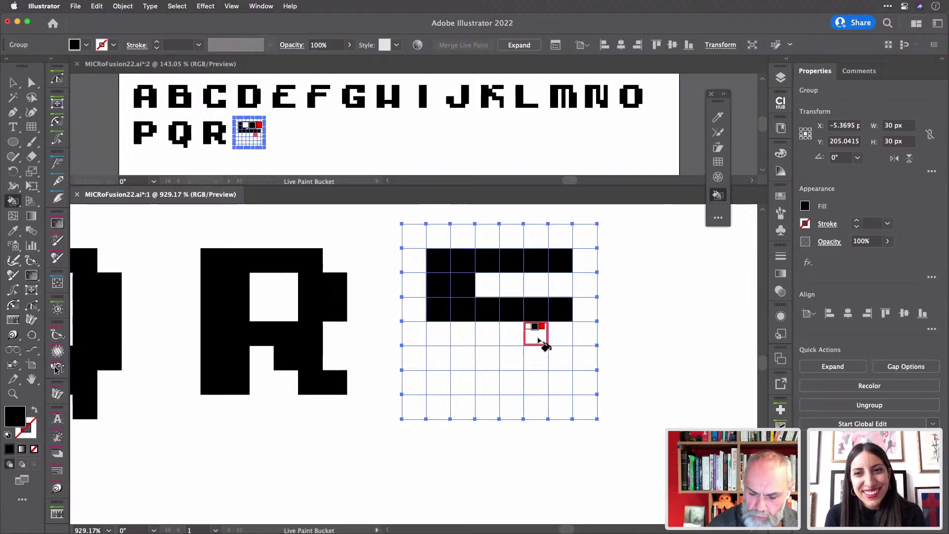
mouse_move(538, 341)
mouse_down()
mouse_move(537, 385)
mouse_move(553, 377)
mouse_move(553, 324)
mouse_up()
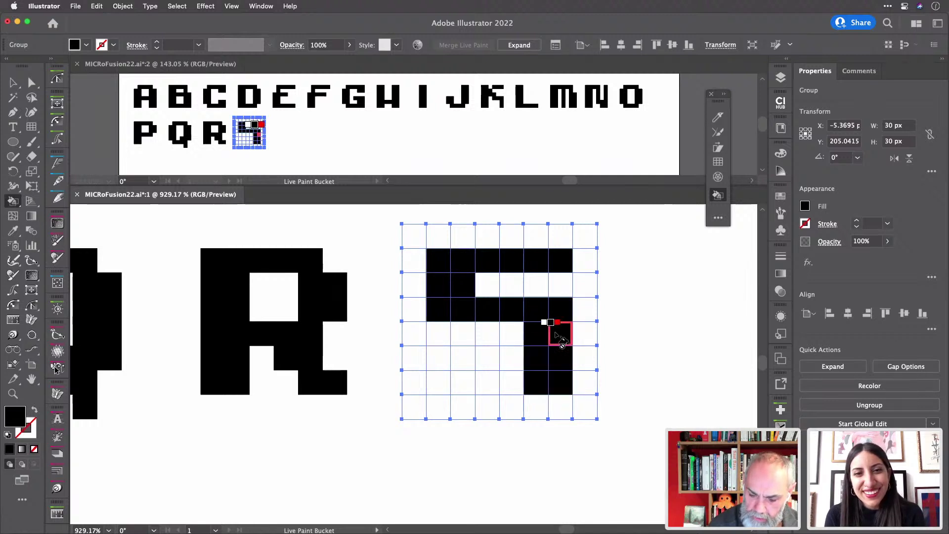
drag(440, 386, 528, 384)
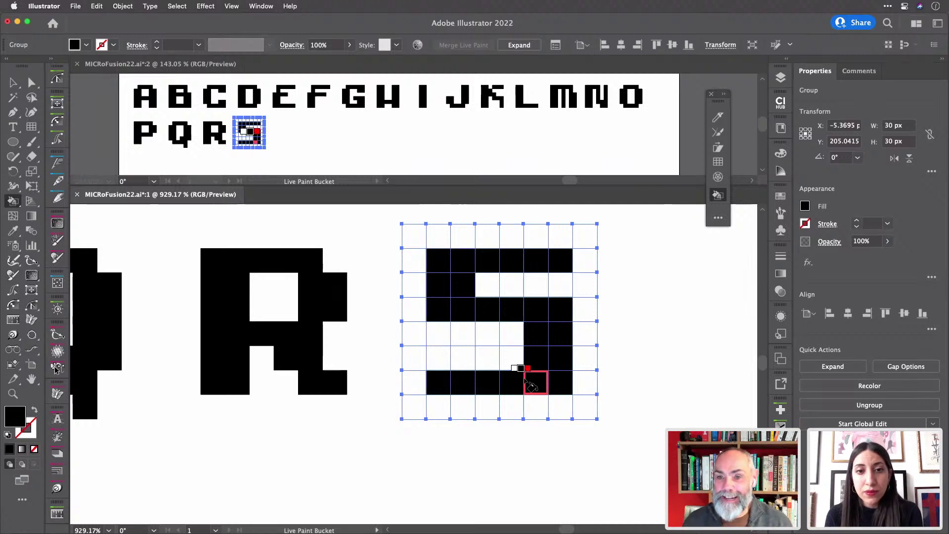
- Add cells to the S's lower part, undo the bottom-left fill, and fill middle and top-right cells
click(533, 383)
click(438, 357)
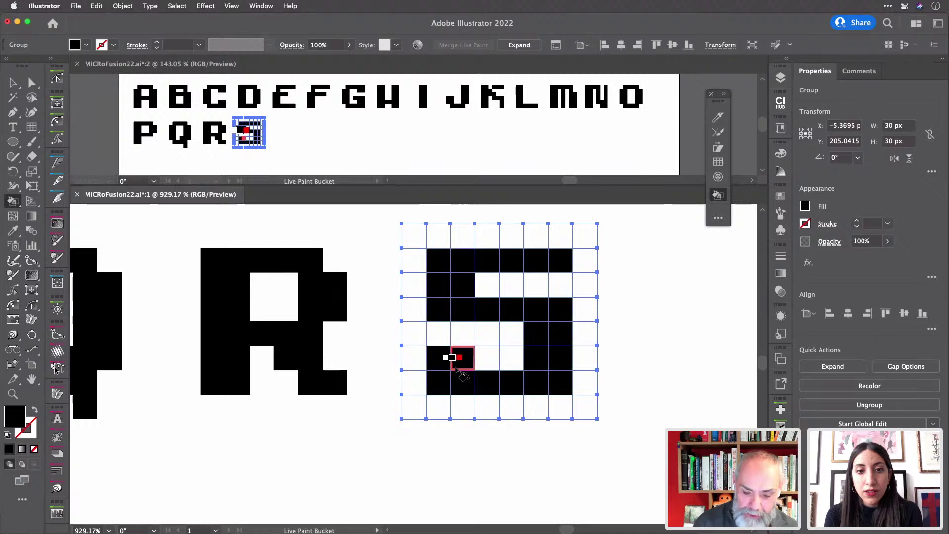
click(456, 368)
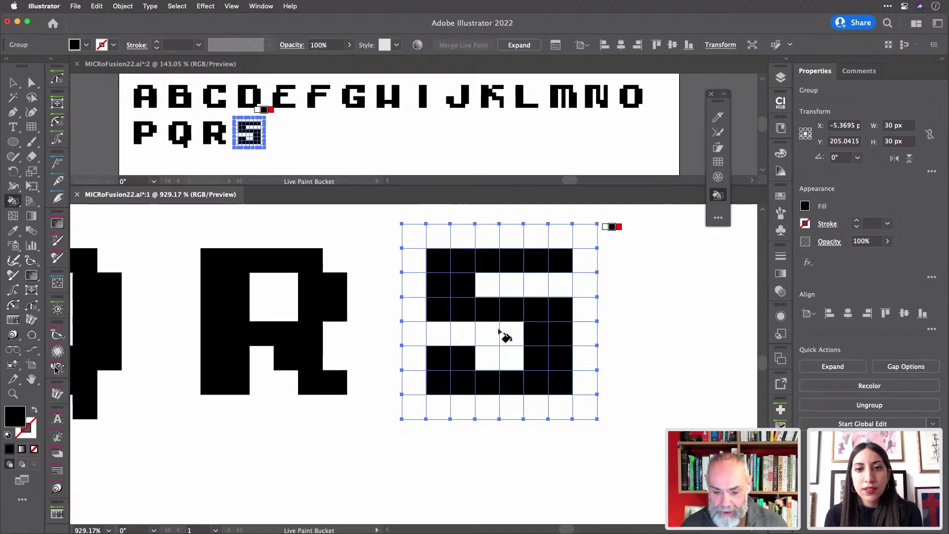
key(super+z)
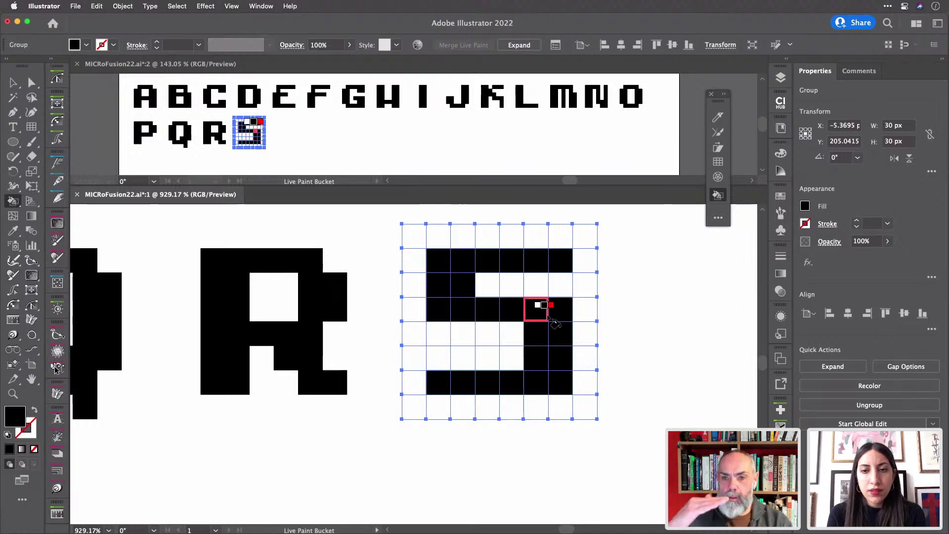
click(544, 312)
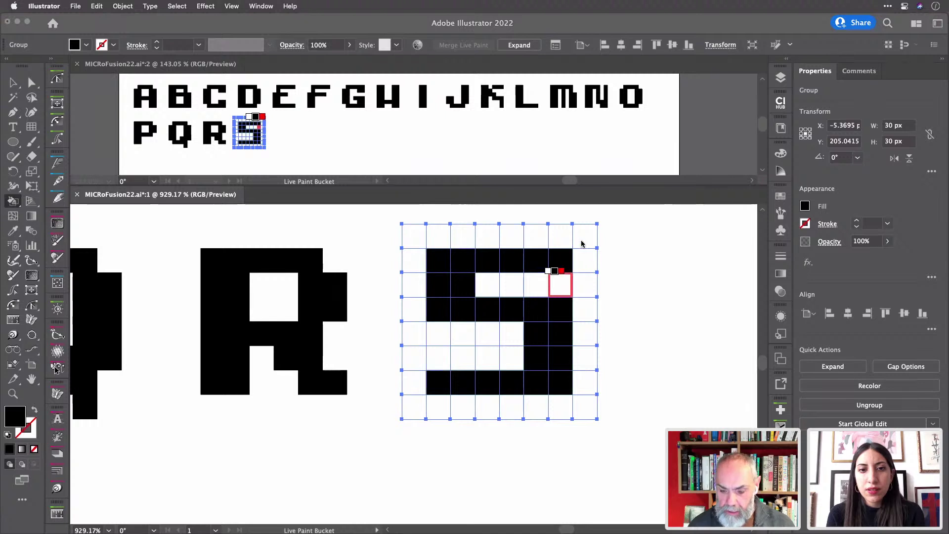
click(559, 259)
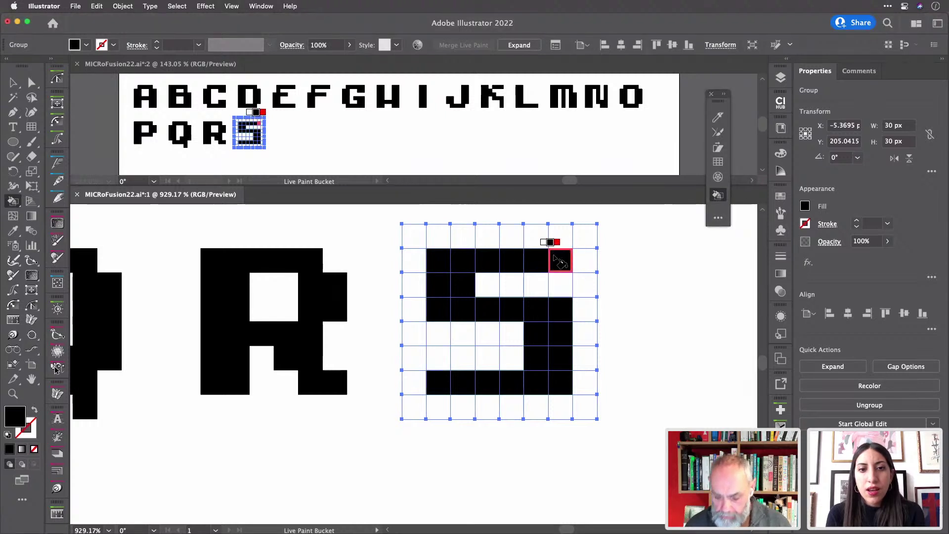
- Clear the S's top-right and bottom-left cells with no fill, then refill them black
key(slash)
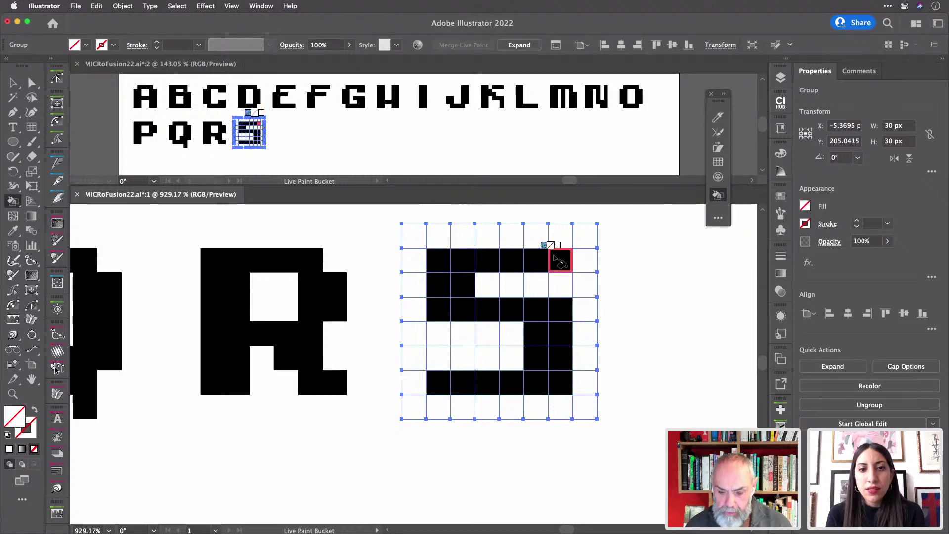
click(559, 260)
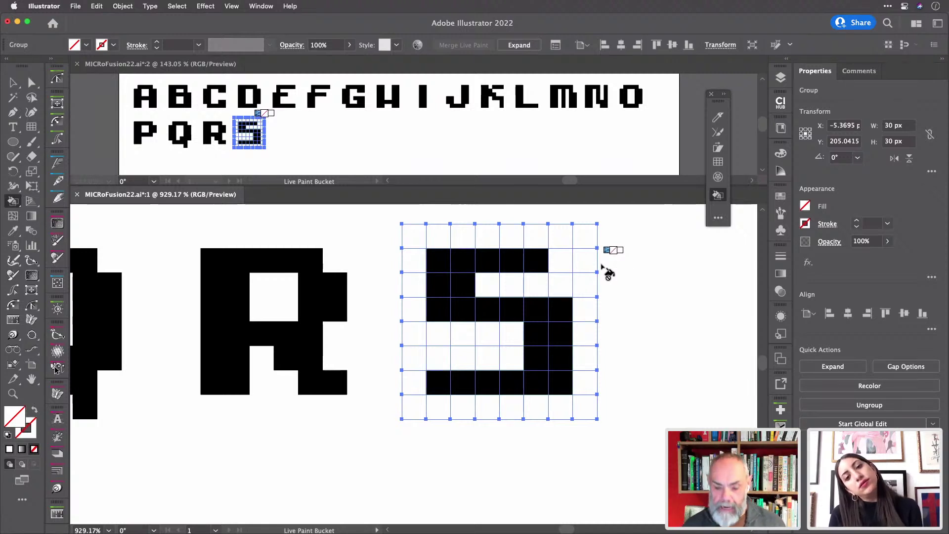
click(438, 382)
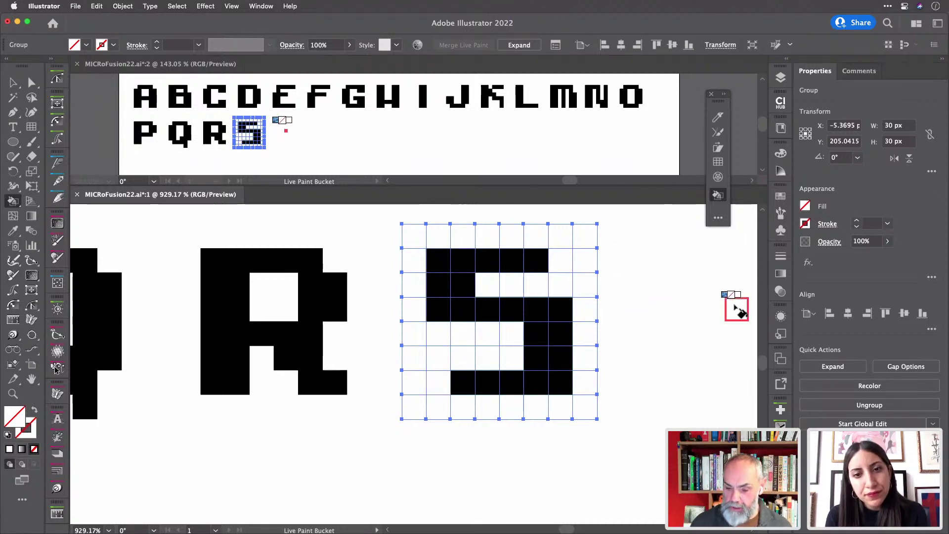
key(Right)
key(Right)
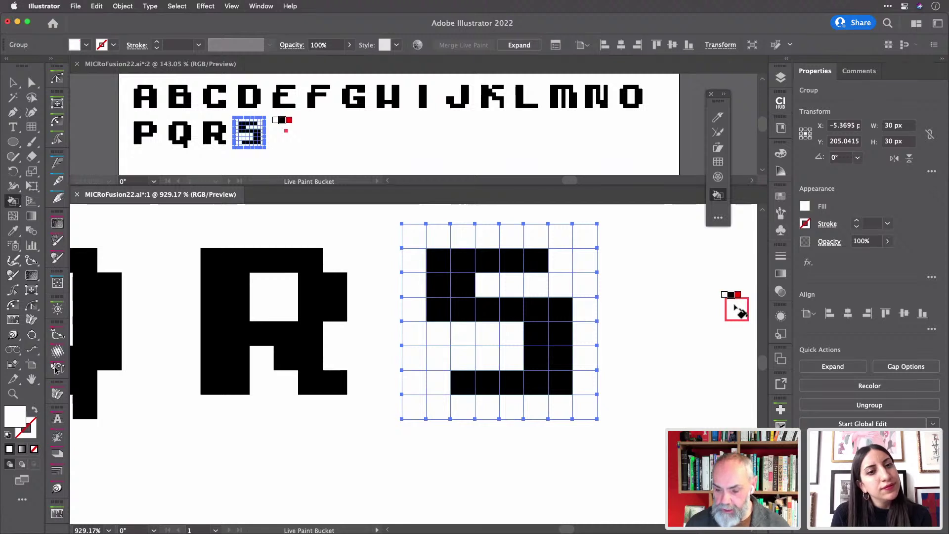
click(439, 384)
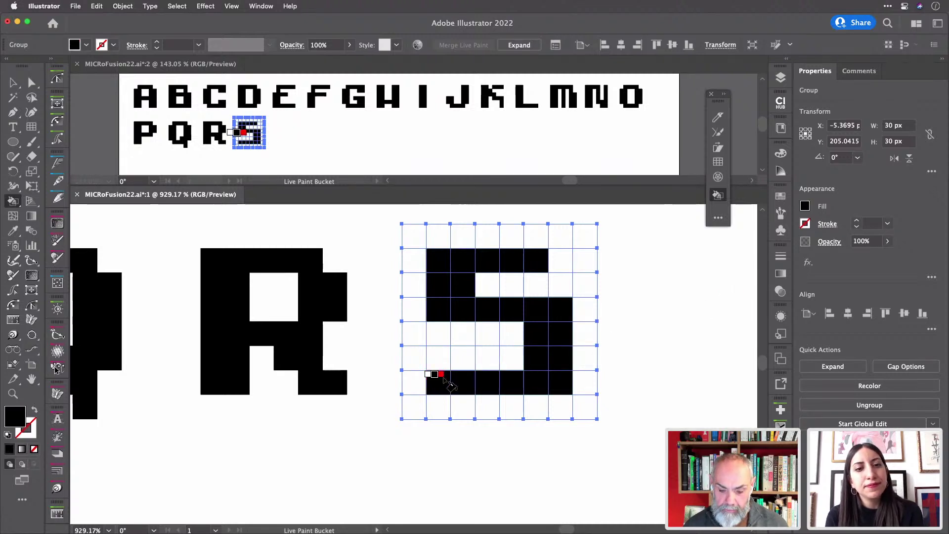
click(557, 266)
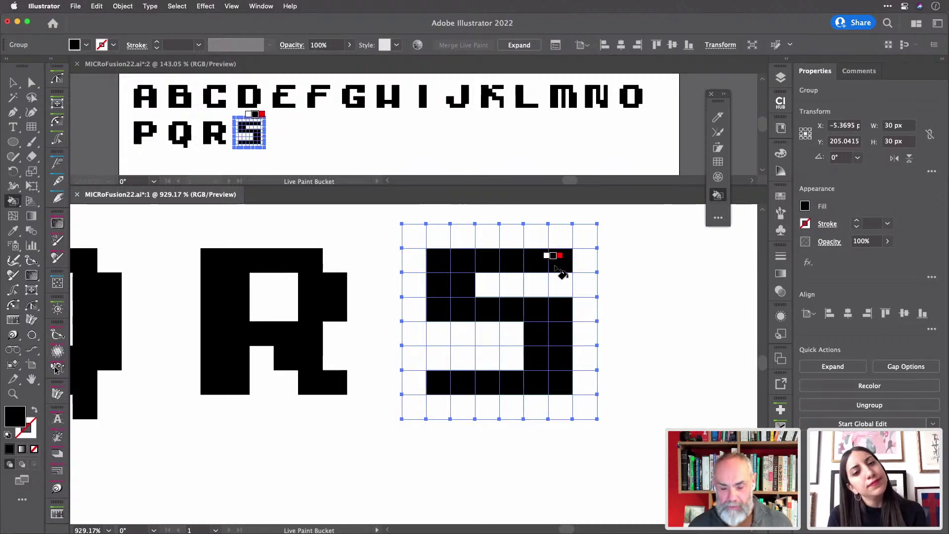
scroll(556, 268, right, 5)
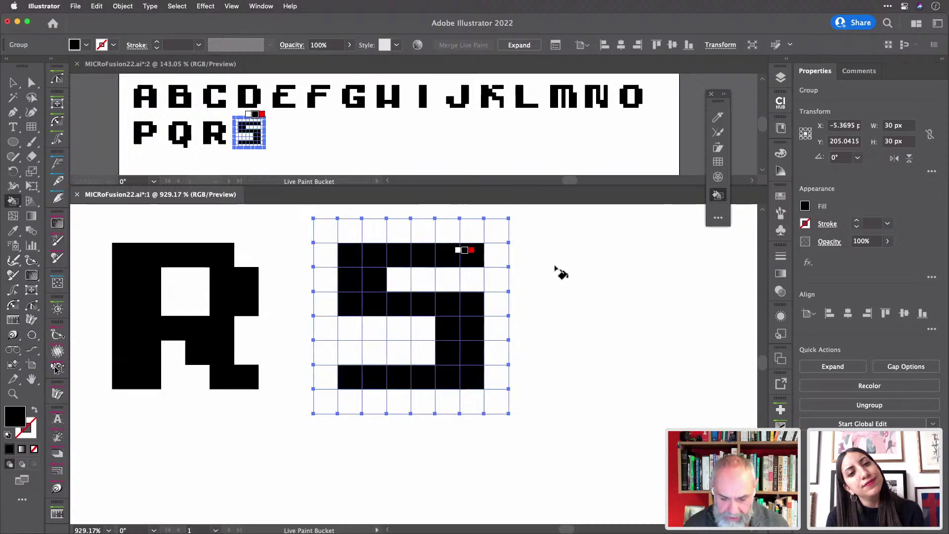
- Paste an empty grid after the S and paint a T: full crossbar and central stem in black
scroll(556, 268, up, 2)
scroll(555, 268, right, 1)
key(v)
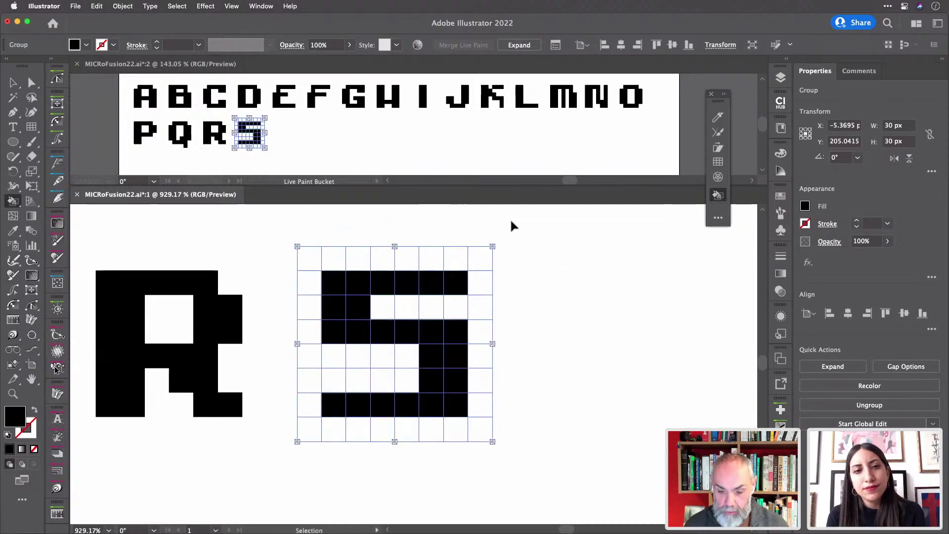
key(super+v)
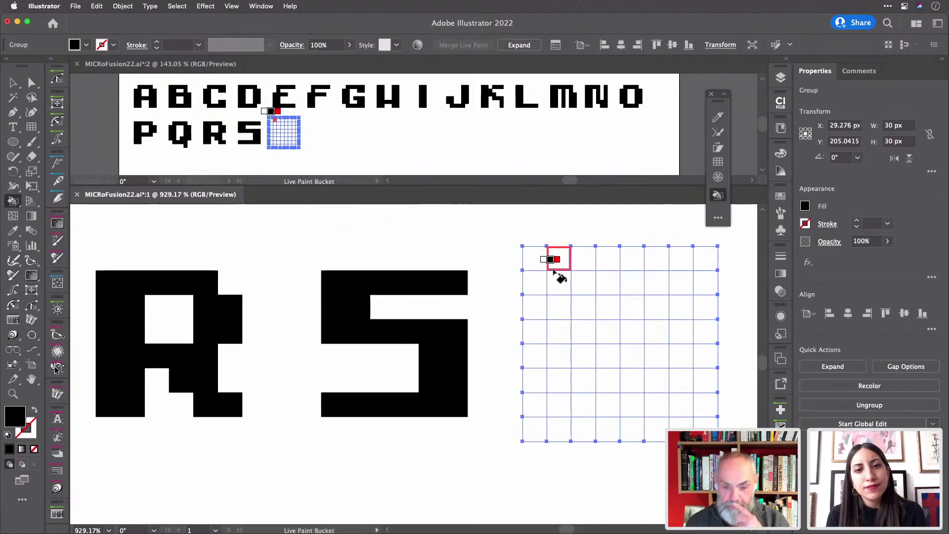
mouse_move(556, 277)
mouse_down()
mouse_move(597, 287)
mouse_move(677, 292)
mouse_up()
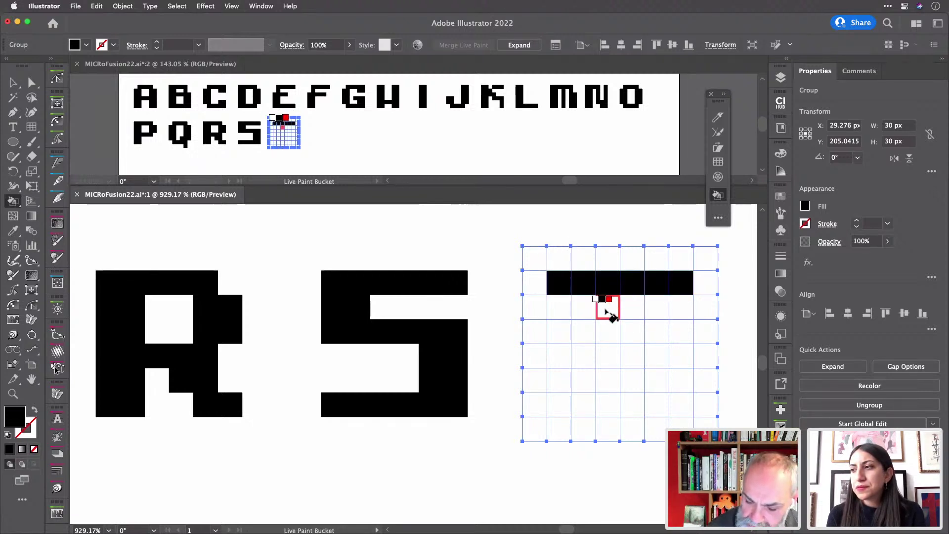
mouse_move(608, 312)
mouse_down()
mouse_move(617, 402)
mouse_move(633, 376)
mouse_move(619, 320)
mouse_up()
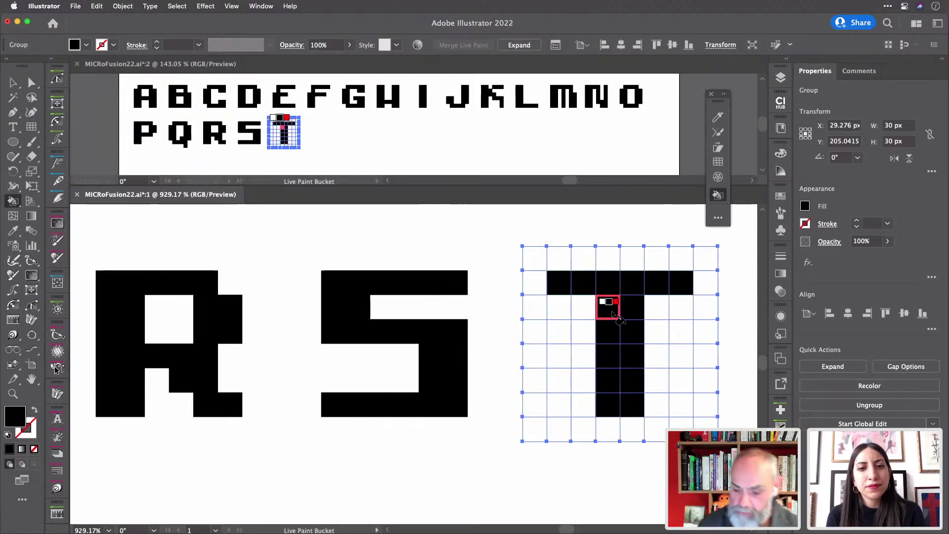
scroll(618, 319, right, 5)
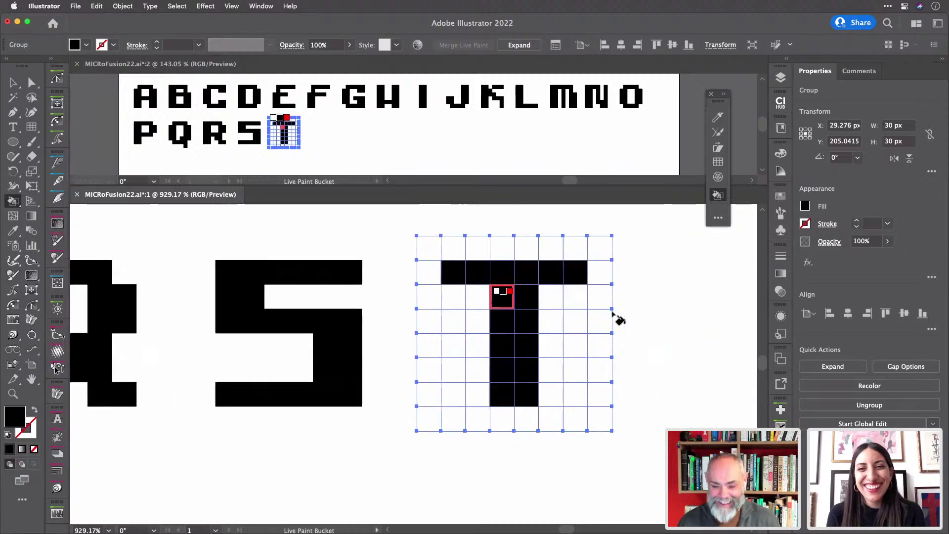
scroll(618, 319, right, 2)
- Place an empty grid after the T and paint the U's two side columns and bottom row black
key(v)
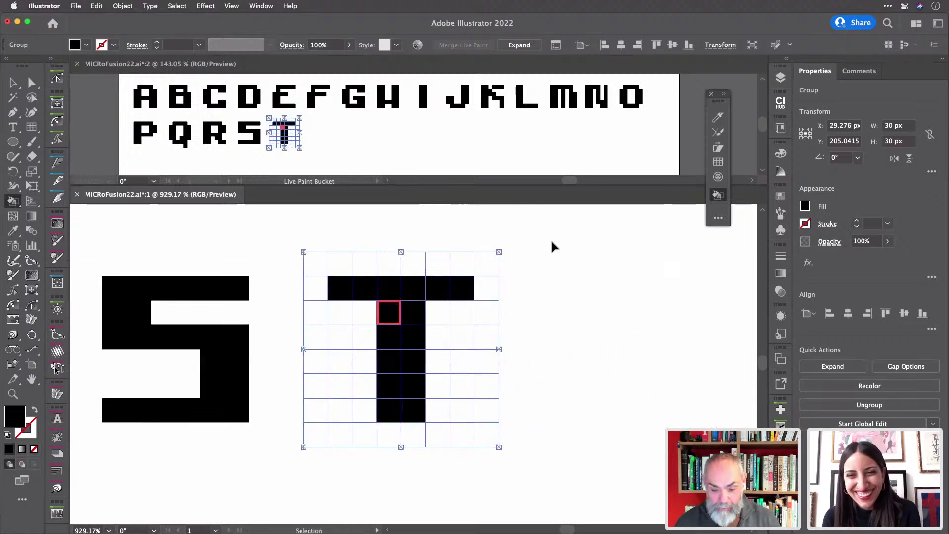
click(577, 275)
key(k)
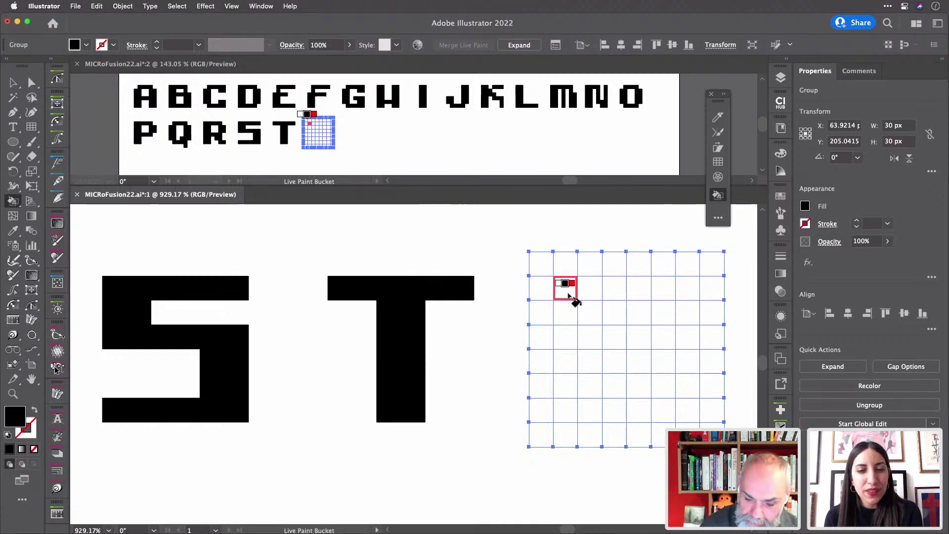
mouse_move(565, 295)
mouse_down()
mouse_move(569, 393)
mouse_move(590, 379)
mouse_move(590, 287)
mouse_up()
mouse_move(663, 286)
mouse_down()
mouse_move(668, 371)
mouse_move(688, 388)
mouse_move(683, 289)
mouse_move(686, 296)
mouse_up()
drag(589, 410, 664, 413)
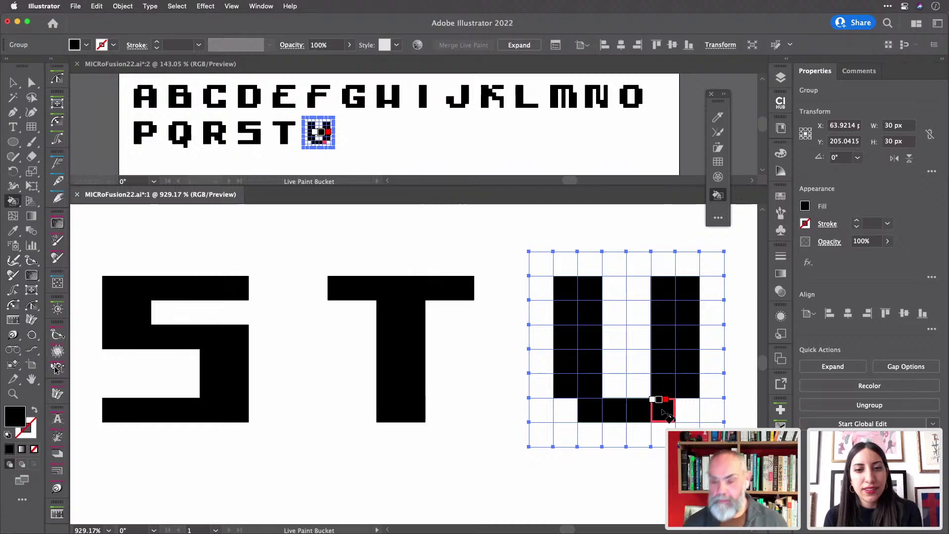
scroll(635, 395, right, 5)
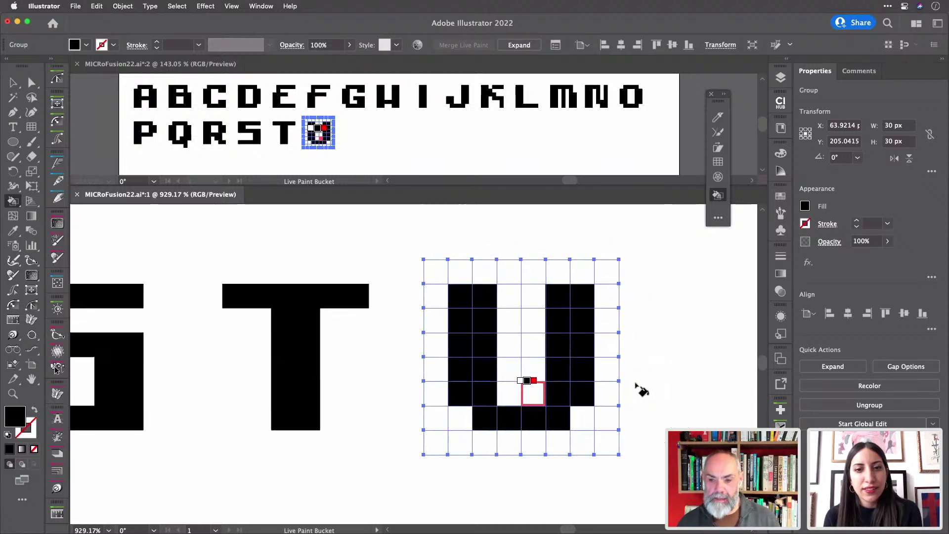
scroll(637, 384, right, 2)
scroll(642, 391, down, 2)
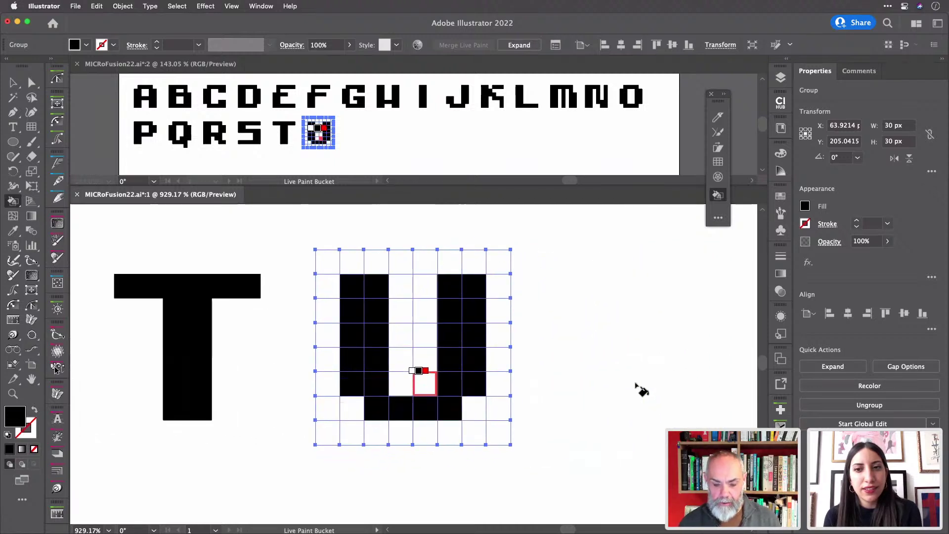
- Duplicate an empty grid after the U and paint the V's left and right columns and lower cells
key(v)
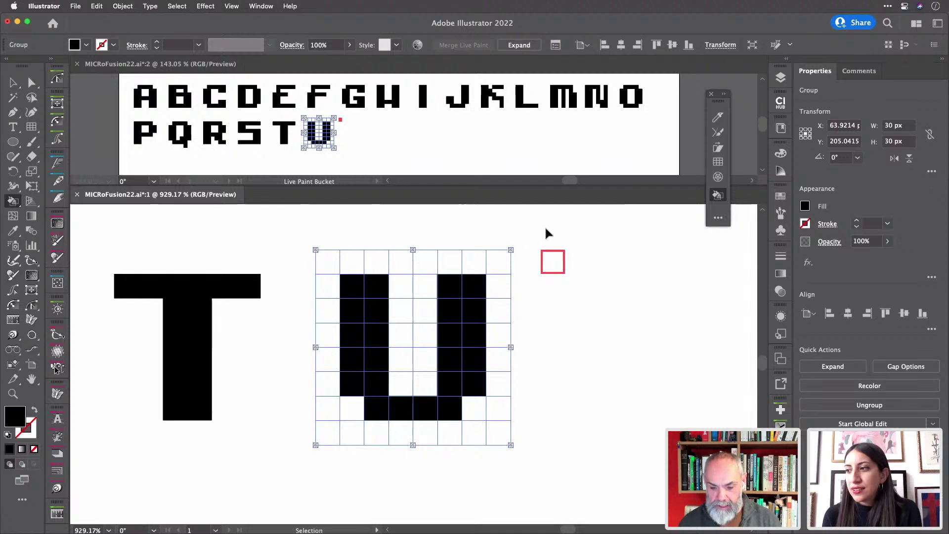
key(super+d)
key(k)
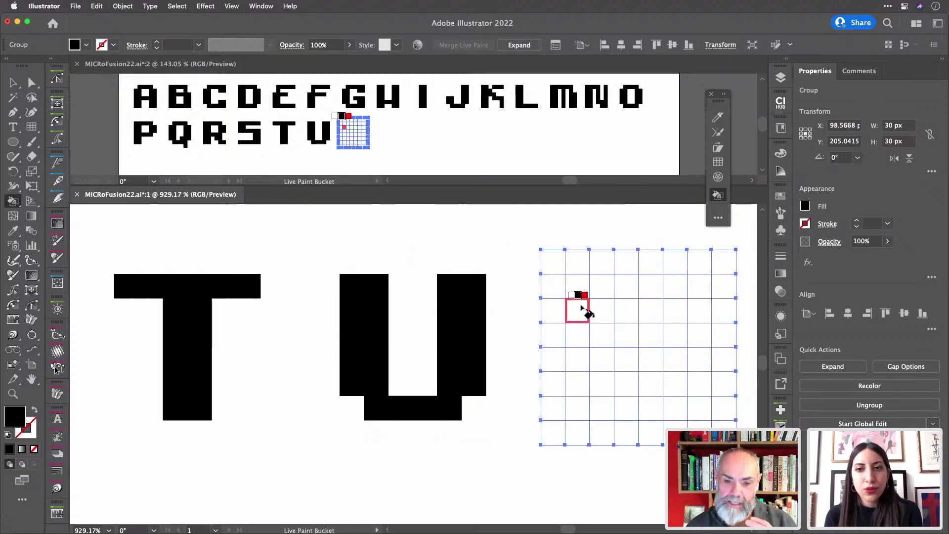
mouse_move(582, 289)
mouse_down()
mouse_move(580, 358)
mouse_move(598, 355)
mouse_move(604, 295)
mouse_up()
drag(655, 343, 531, 338)
mouse_move(551, 284)
mouse_down()
mouse_move(578, 364)
mouse_move(577, 296)
mouse_up()
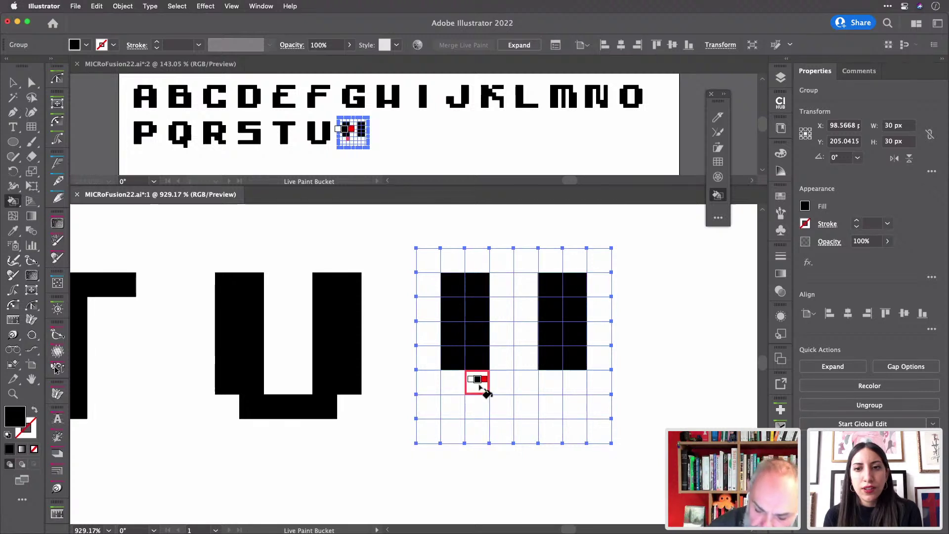
drag(479, 386, 501, 389)
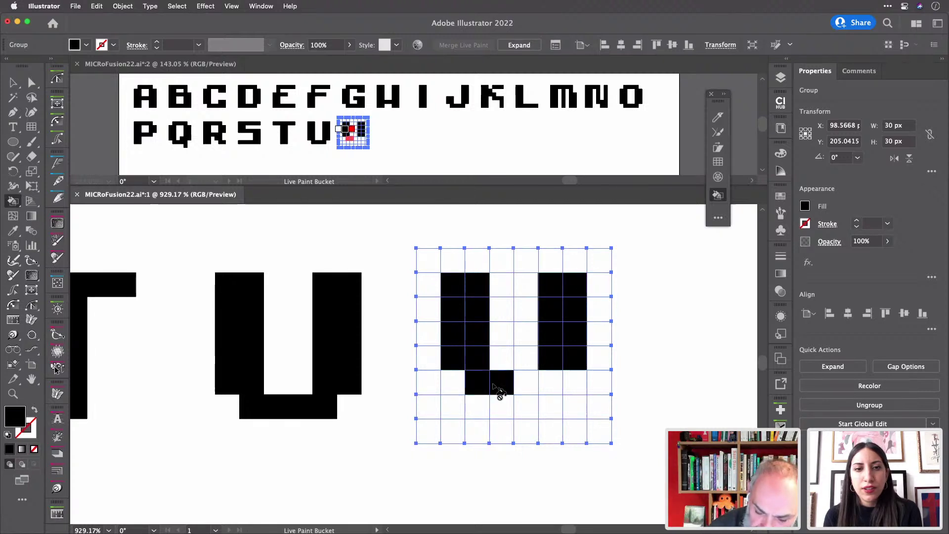
click(551, 382)
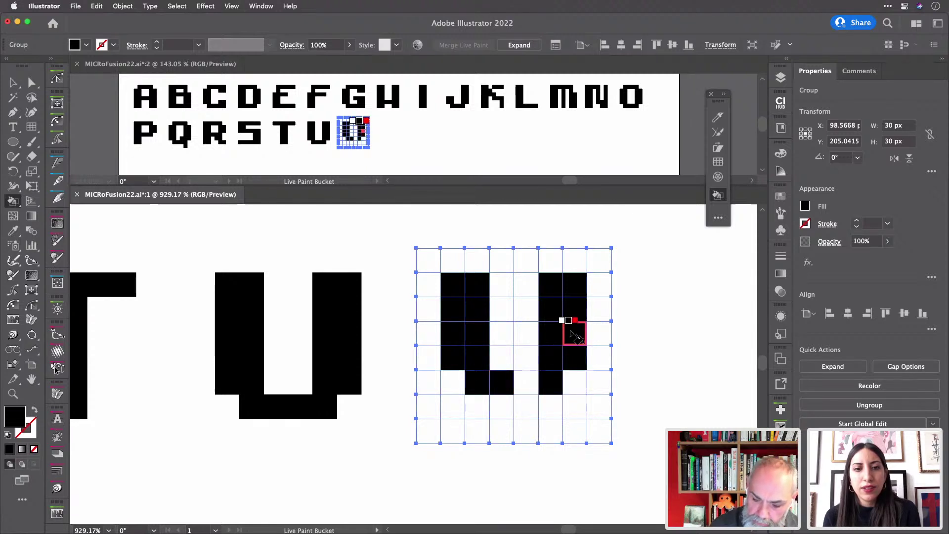
- Clear the wrongly filled right-side cells with no fill, then paint the V's lower point black
key(Left)
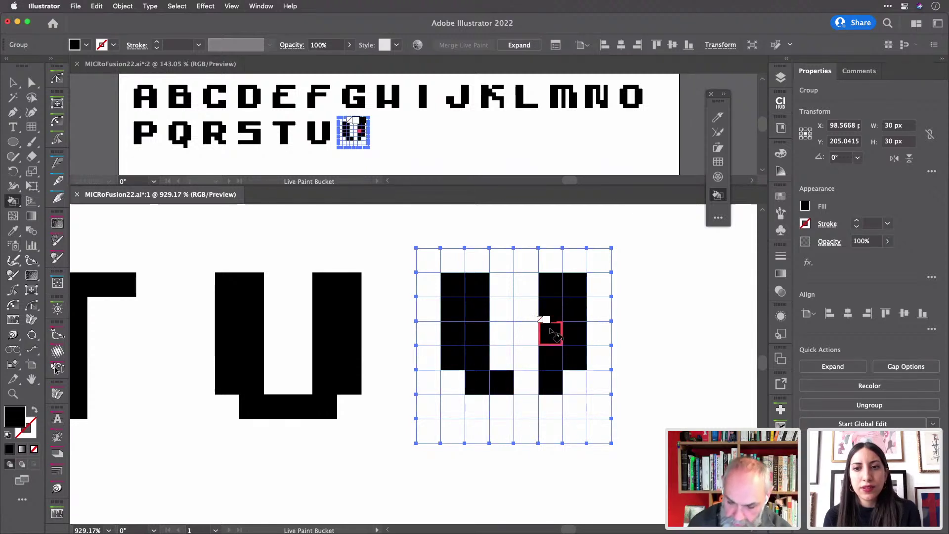
key(Left)
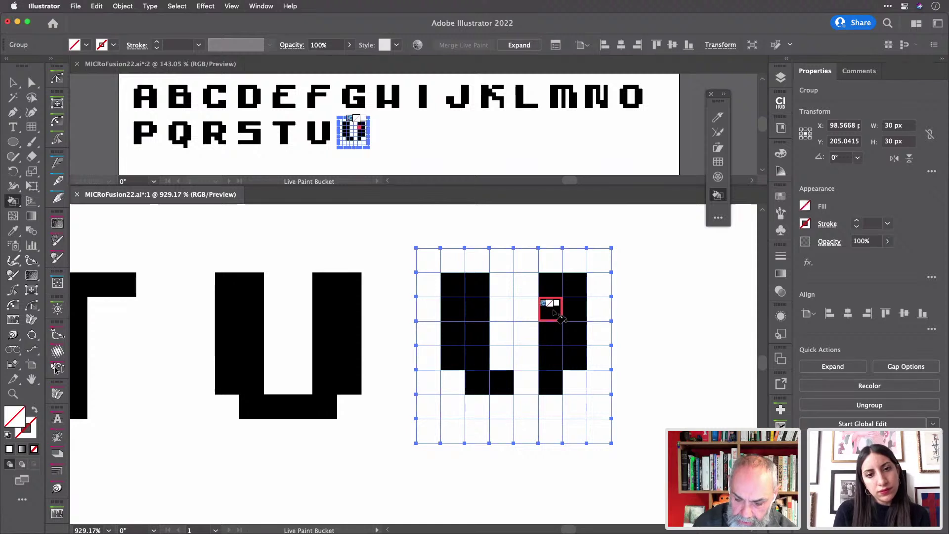
mouse_move(550, 284)
mouse_down()
mouse_move(572, 380)
mouse_move(562, 282)
mouse_up()
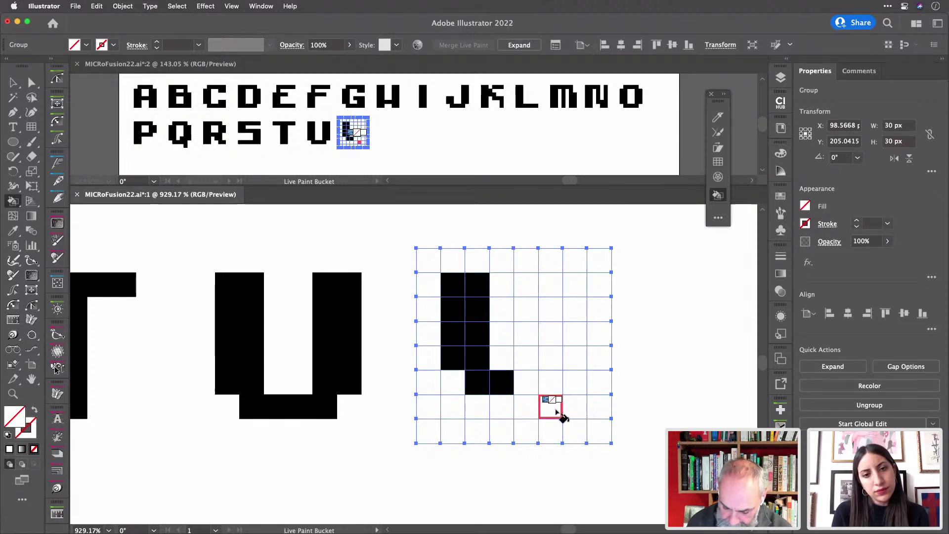
key(Right)
key(Right)
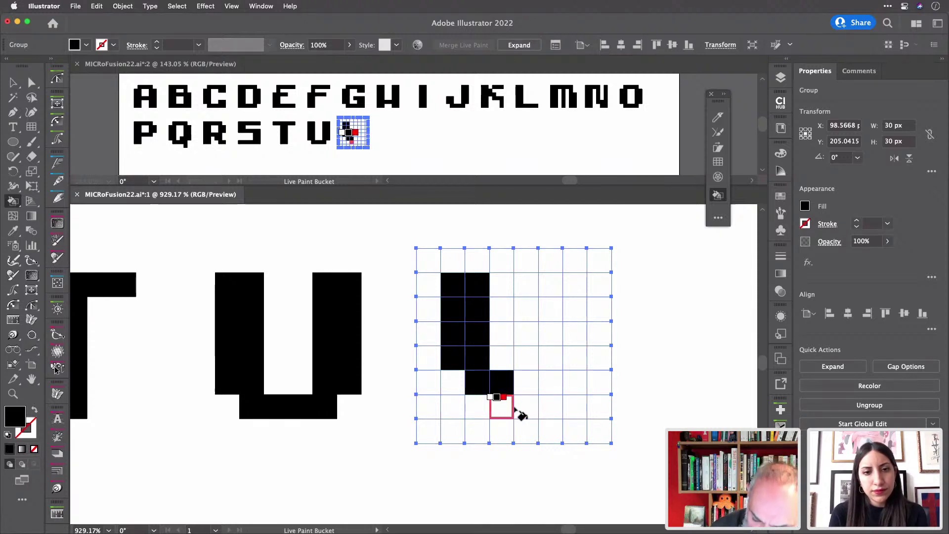
mouse_move(516, 409)
mouse_down()
mouse_move(546, 409)
mouse_move(573, 386)
mouse_move(575, 299)
mouse_move(586, 284)
mouse_move(594, 359)
mouse_move(574, 360)
mouse_up()
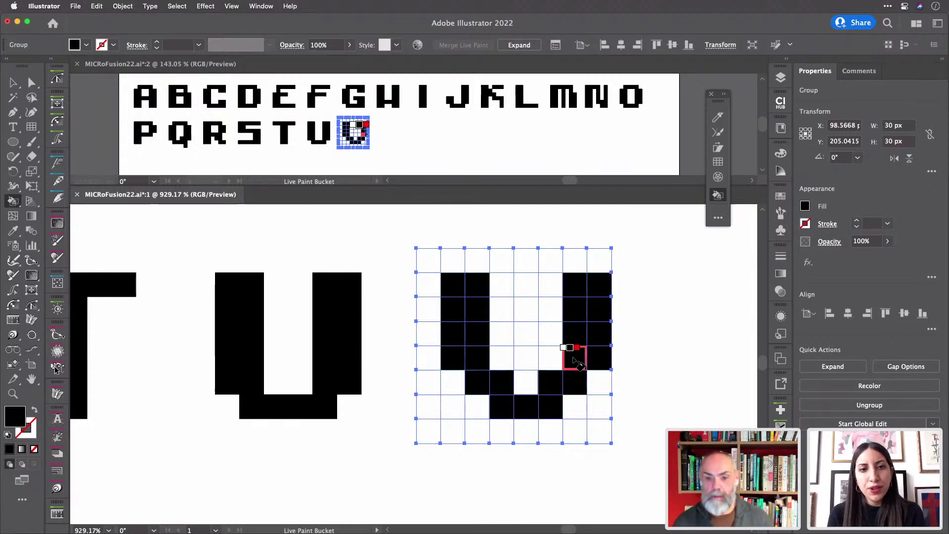
scroll(576, 363, right, 3)
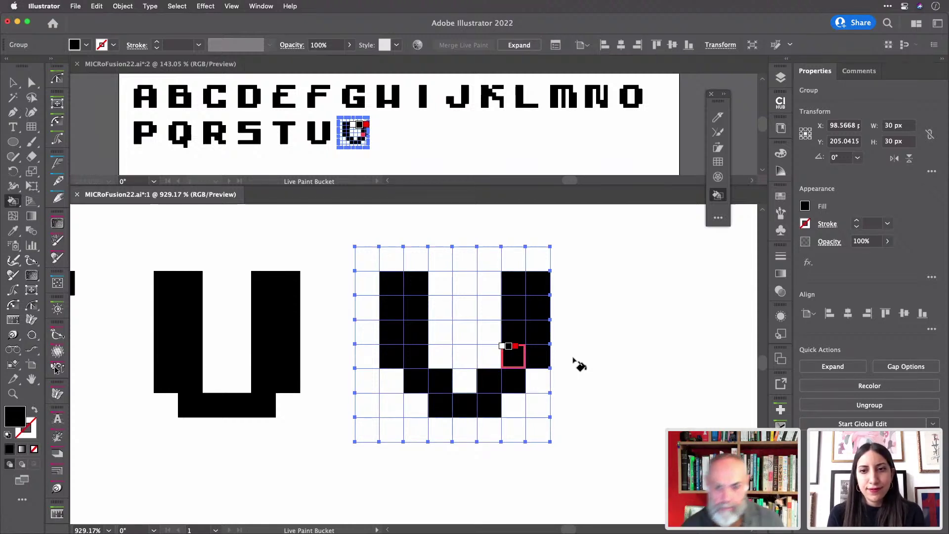
scroll(576, 364, right, 3)
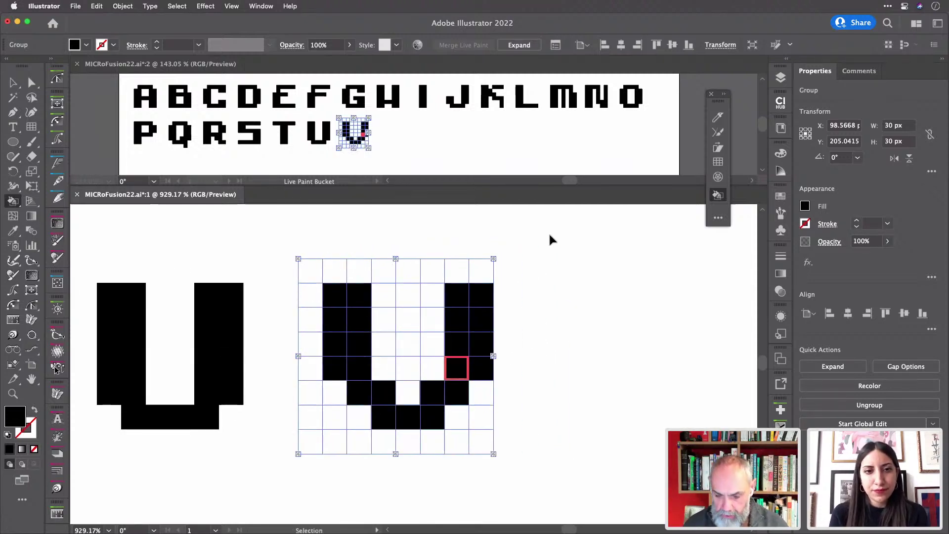
- Duplicate an empty grid after the V and paint the W's side columns, middle column and bottom row black
key(super+d)
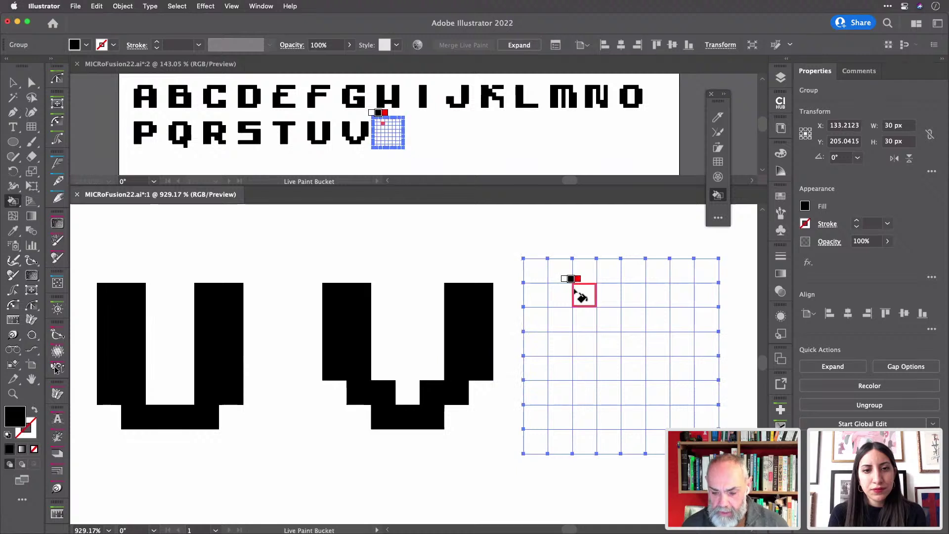
scroll(576, 296, right, 5)
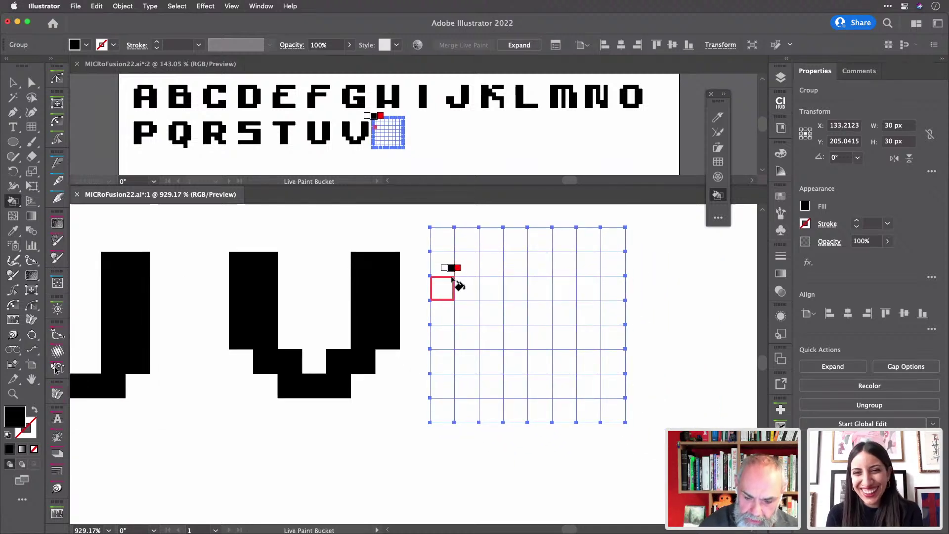
mouse_move(446, 271)
mouse_down()
mouse_move(442, 366)
mouse_move(451, 385)
mouse_move(461, 375)
mouse_move(465, 263)
mouse_up()
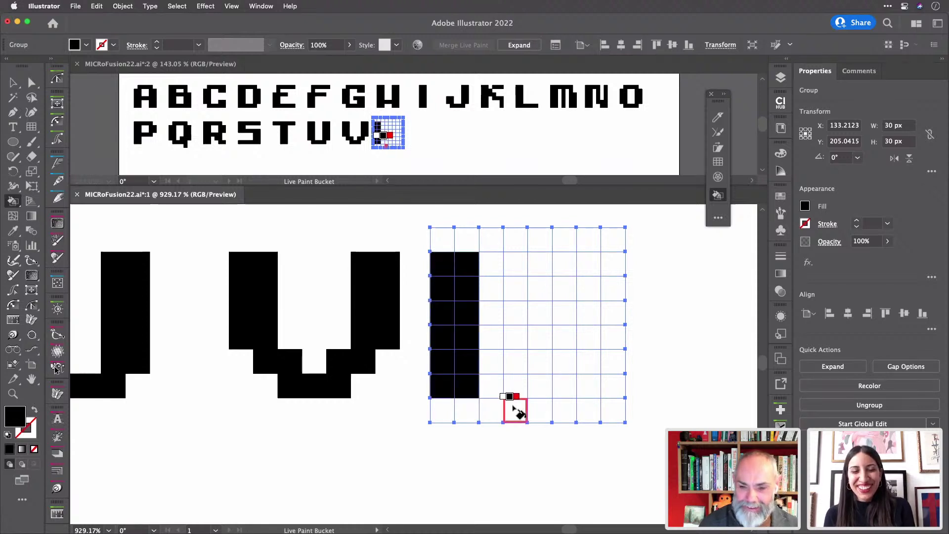
key(super+z)
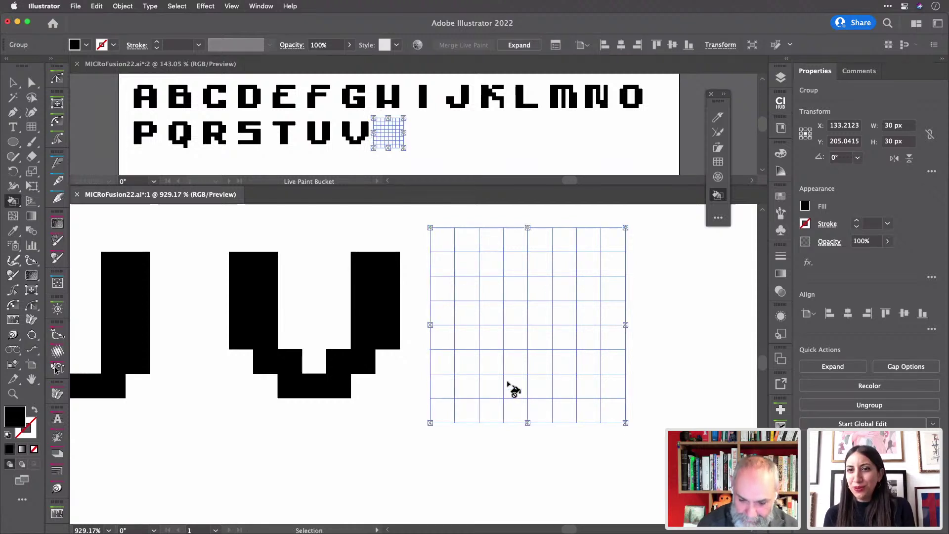
mouse_move(451, 281)
mouse_down()
mouse_move(446, 363)
mouse_move(458, 364)
mouse_move(466, 262)
mouse_up()
drag(477, 392, 566, 394)
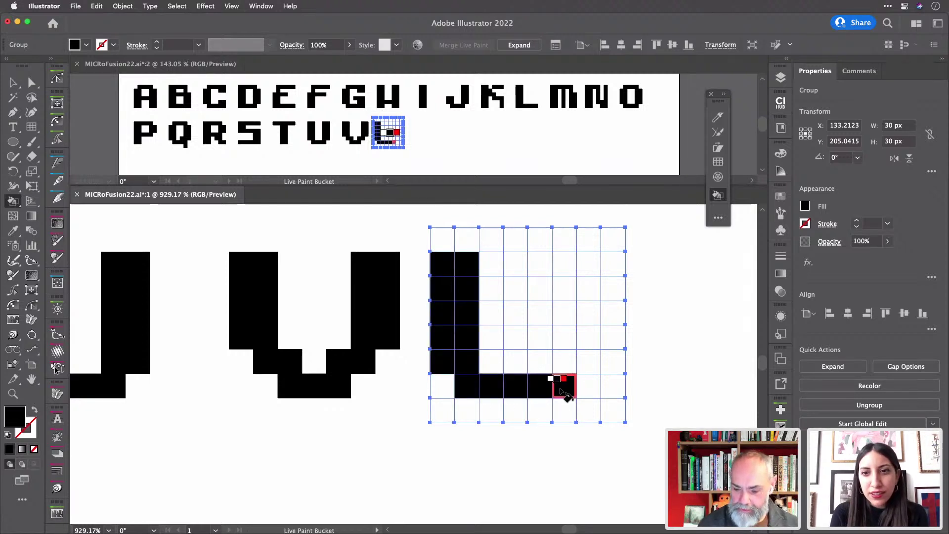
mouse_move(566, 360)
mouse_down()
mouse_move(588, 364)
mouse_move(586, 270)
mouse_move(565, 269)
mouse_move(569, 341)
mouse_up()
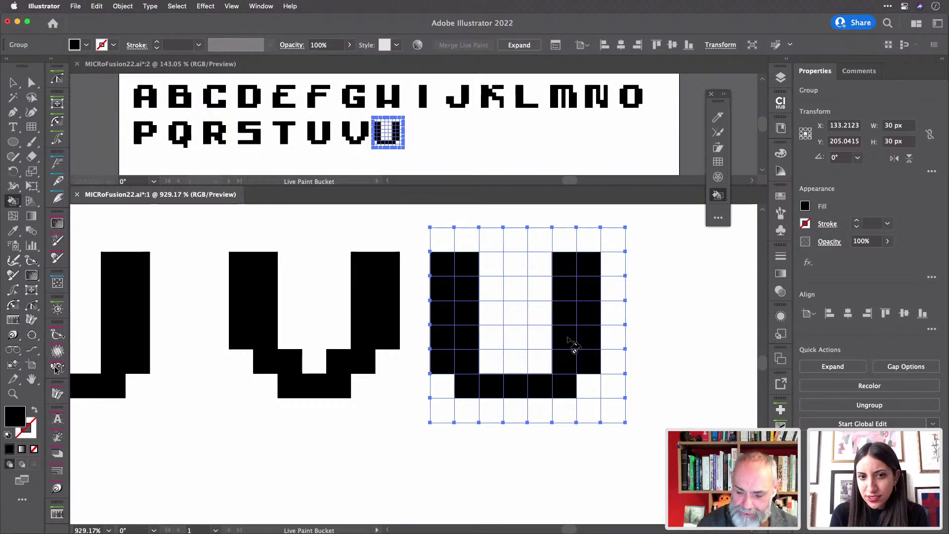
mouse_move(514, 262)
mouse_down()
mouse_move(517, 385)
mouse_move(512, 373)
mouse_up()
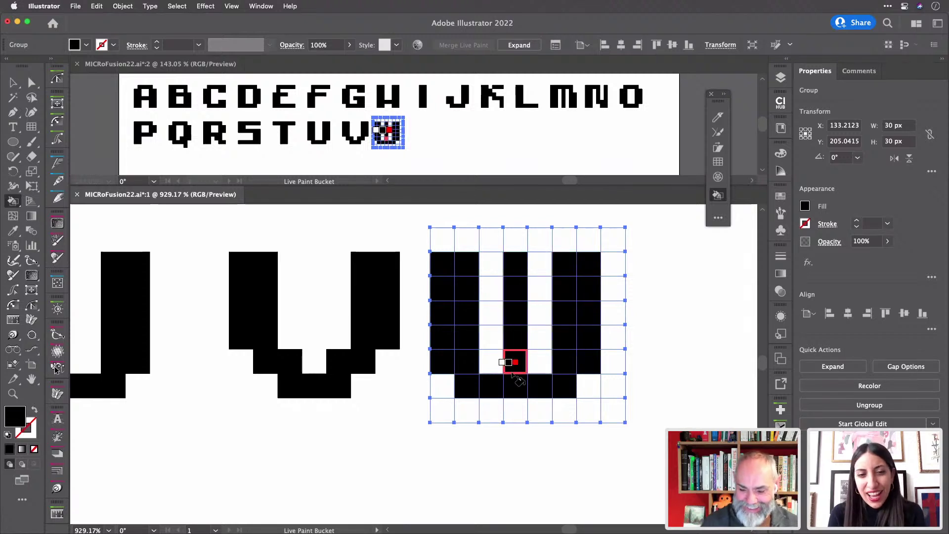
scroll(515, 375, right, 10)
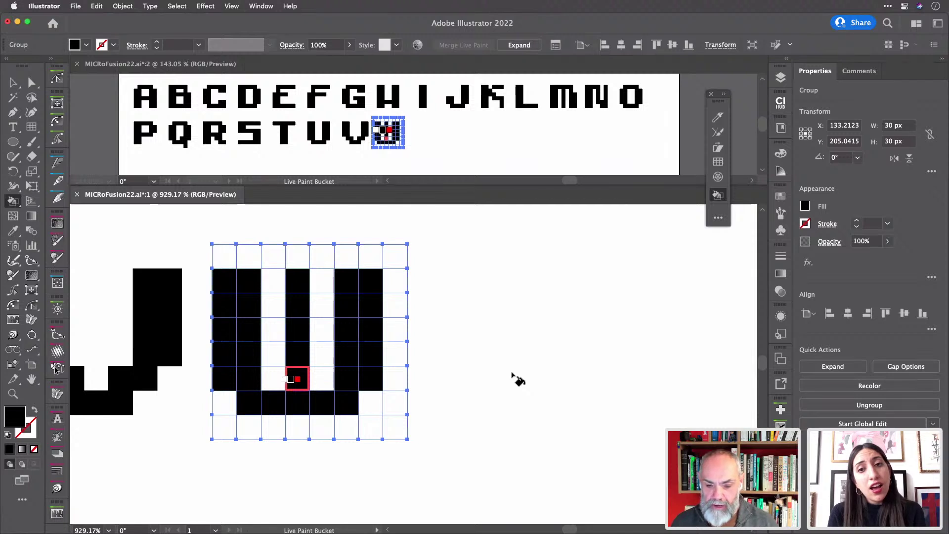
click(297, 378)
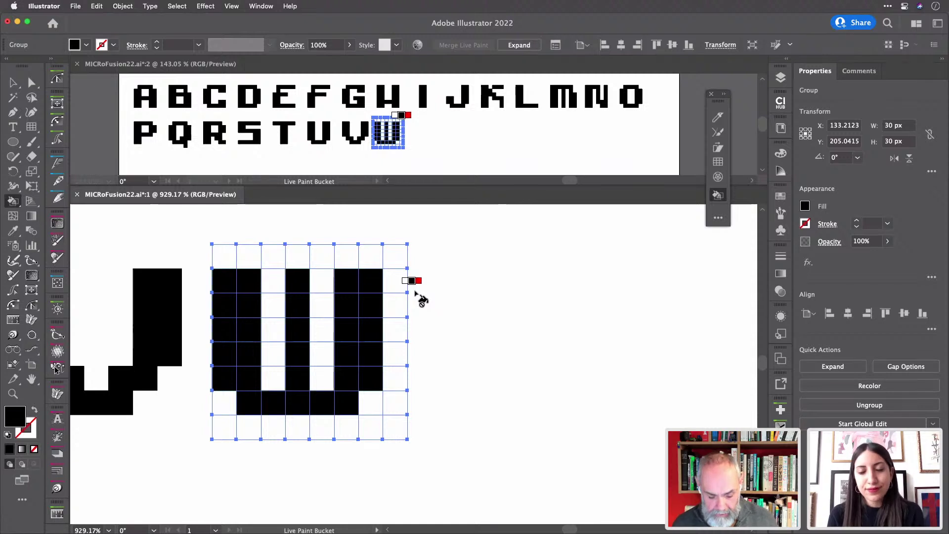
- Paste an empty grid after the W and fill the X's four 2x2 corner blocks black
key(v)
key(super+v)
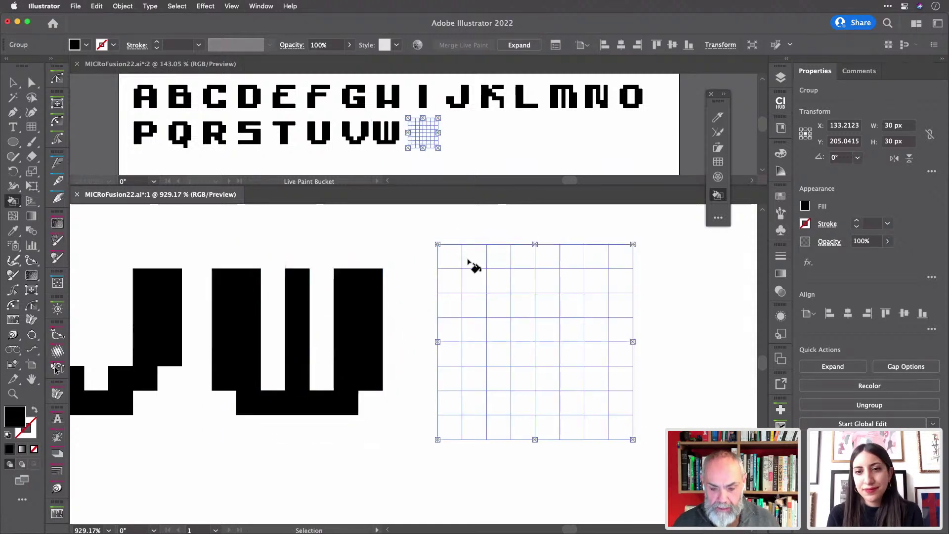
key(k)
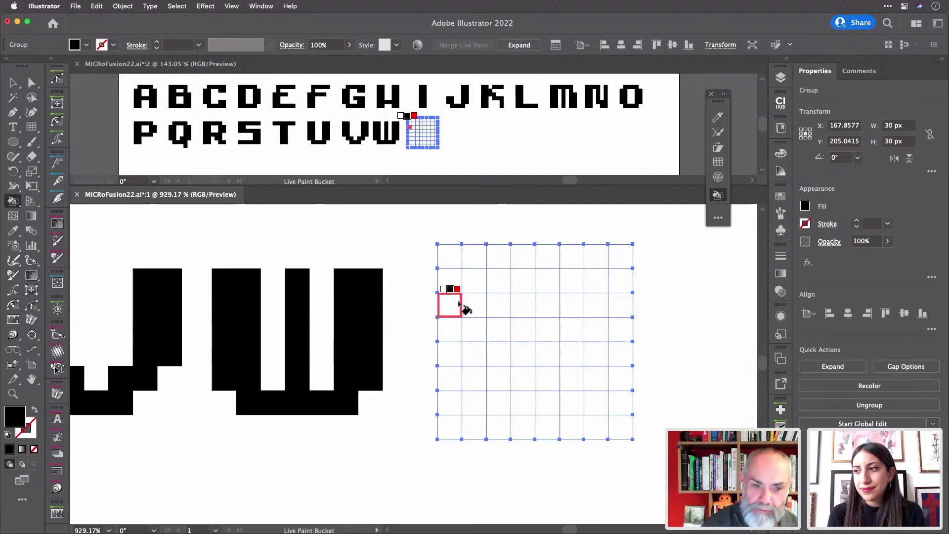
mouse_move(460, 311)
mouse_down()
mouse_move(476, 288)
mouse_move(465, 291)
mouse_up()
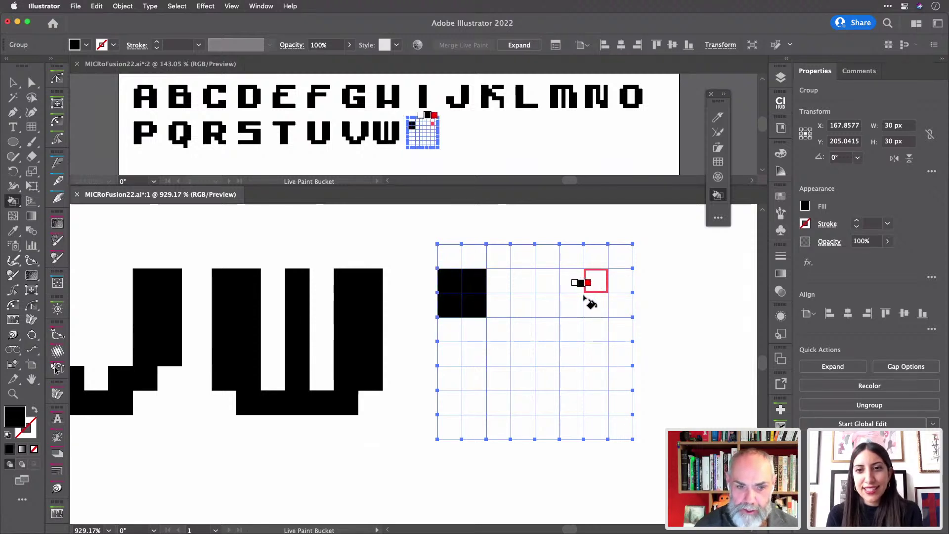
mouse_move(574, 286)
mouse_down()
mouse_move(573, 309)
mouse_move(589, 309)
mouse_move(596, 288)
mouse_up()
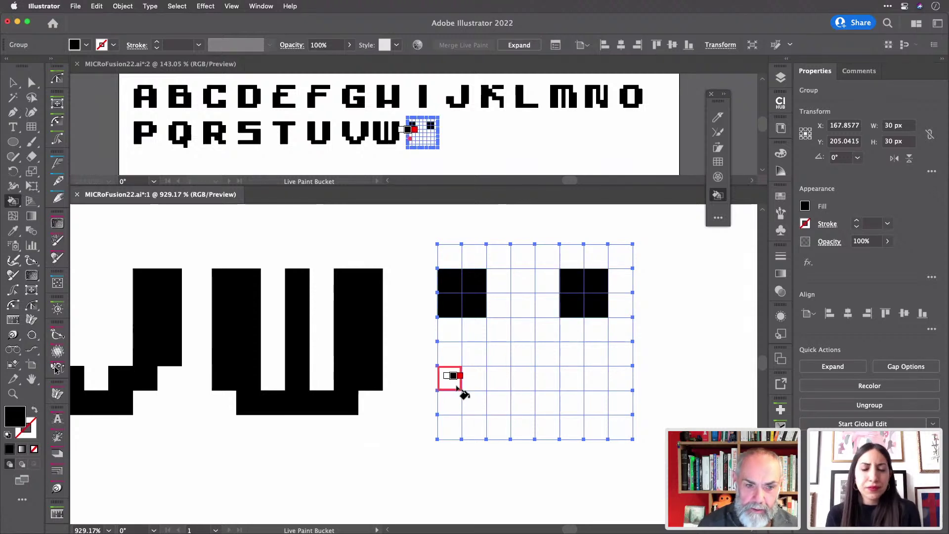
mouse_move(462, 394)
mouse_down()
mouse_move(453, 383)
mouse_move(464, 409)
mouse_move(453, 380)
mouse_move(474, 390)
mouse_up()
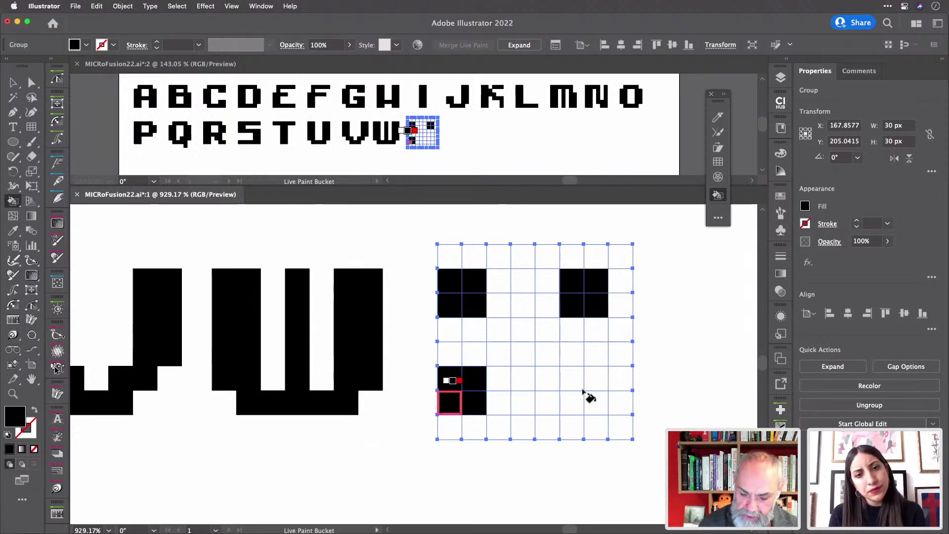
mouse_move(582, 391)
mouse_down()
mouse_move(569, 378)
mouse_move(597, 403)
mouse_move(587, 378)
mouse_up()
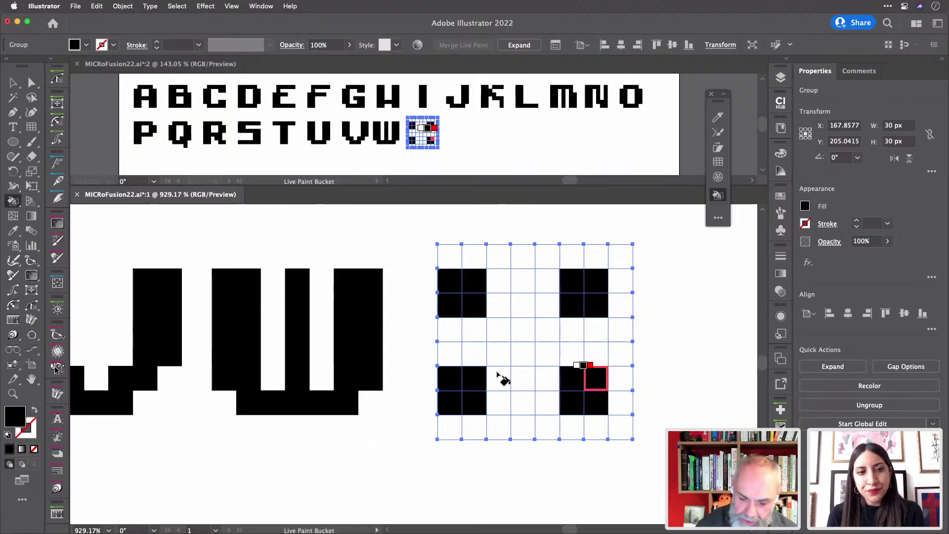
- Fill the X's crossing cells and centre cell black
drag(502, 378, 499, 352)
click(548, 357)
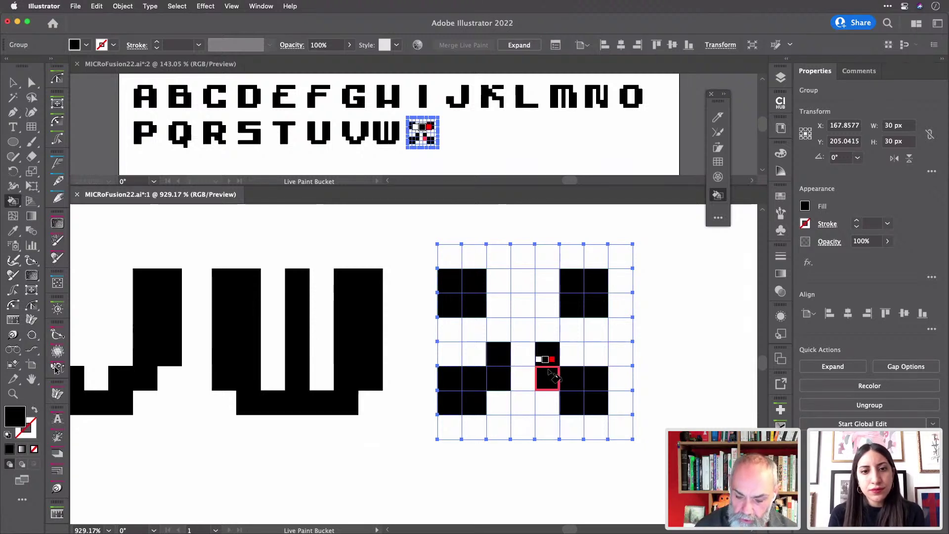
click(553, 377)
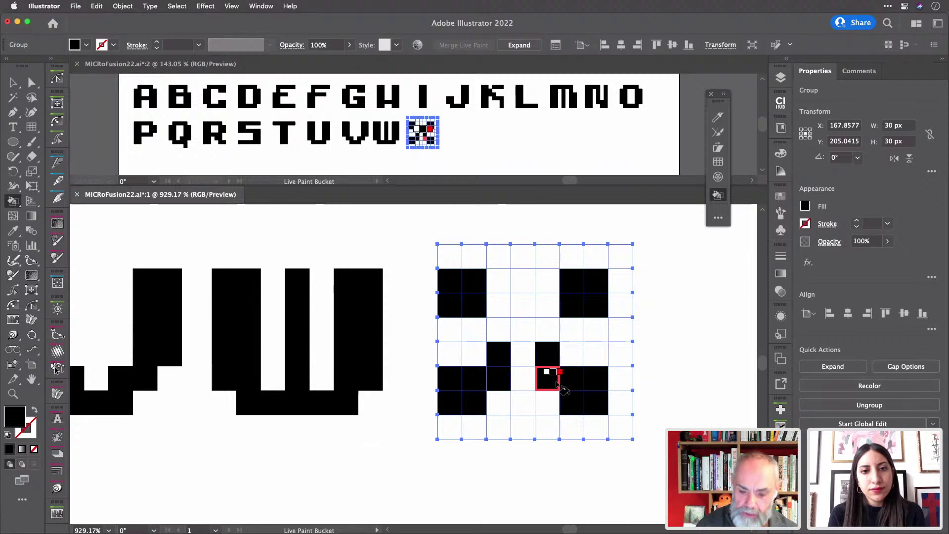
drag(497, 309, 575, 307)
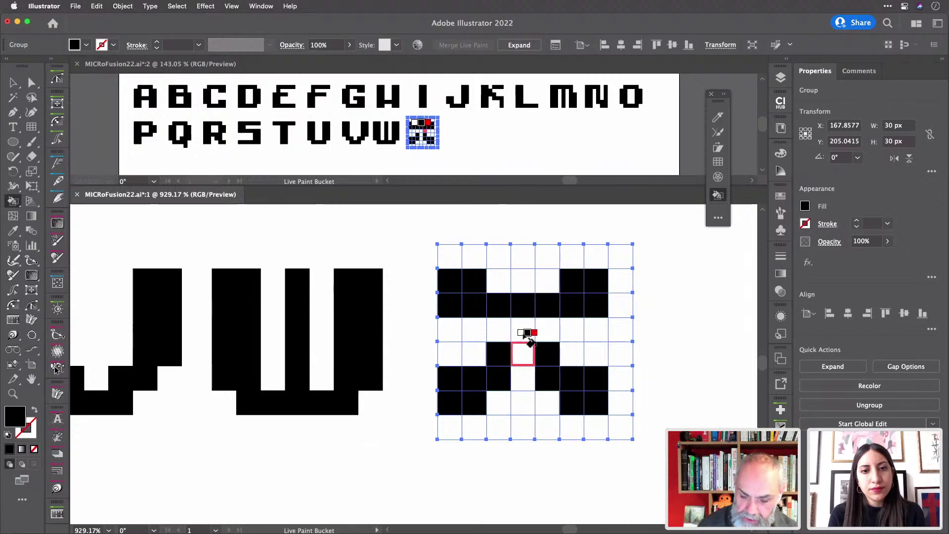
click(524, 332)
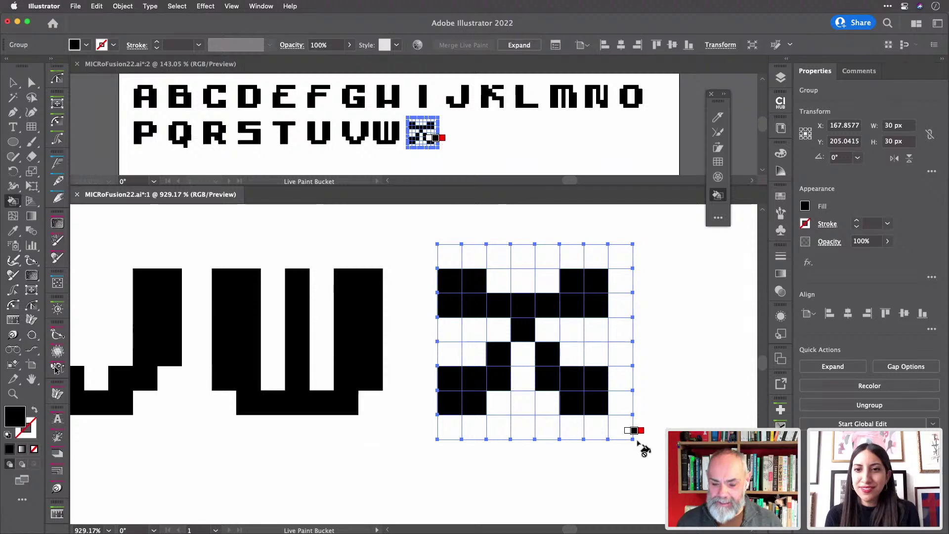
- Scroll right to bring the next empty grid into view
scroll(644, 448, right, 6)
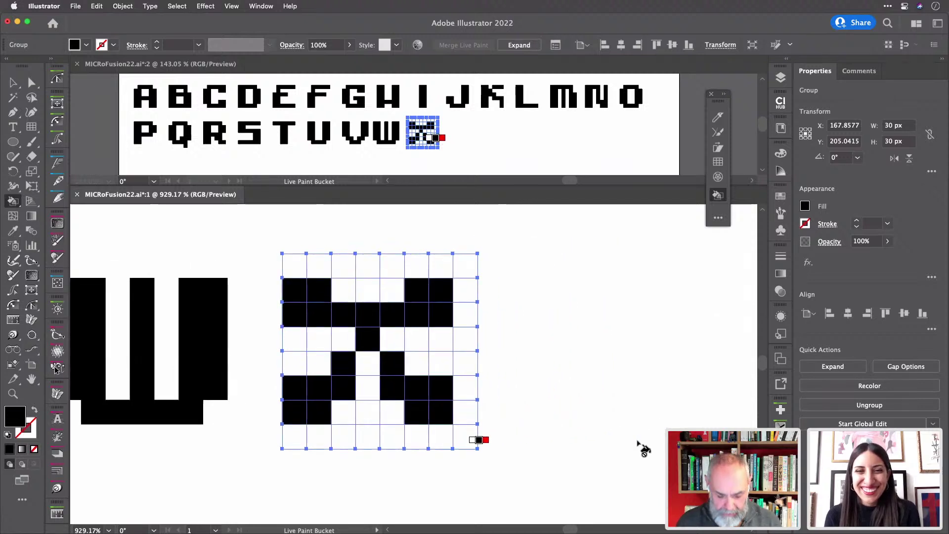
- Paste an empty grid after the X and paint the Y's left arm, diagonal and stem black
key(v)
key(super+v)
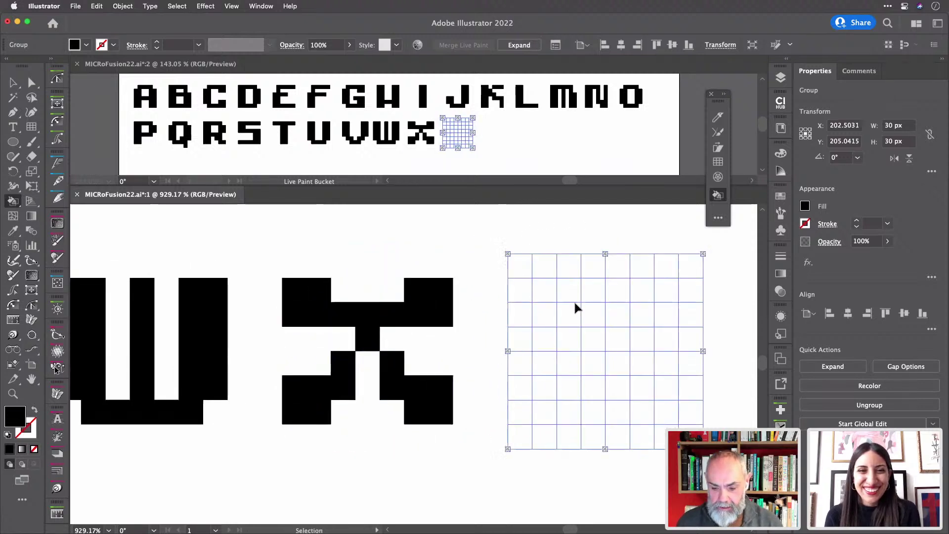
key(k)
scroll(582, 311, right, 3)
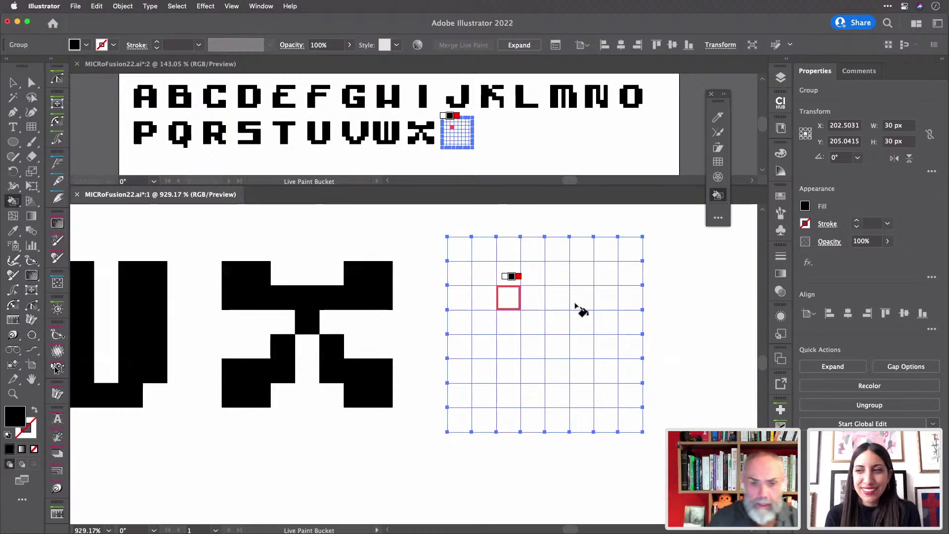
drag(465, 277, 461, 321)
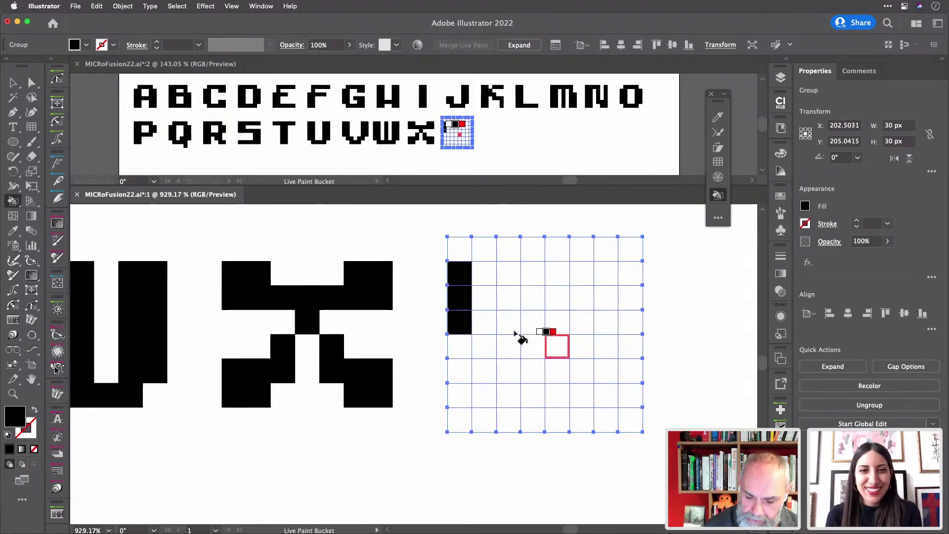
click(481, 325)
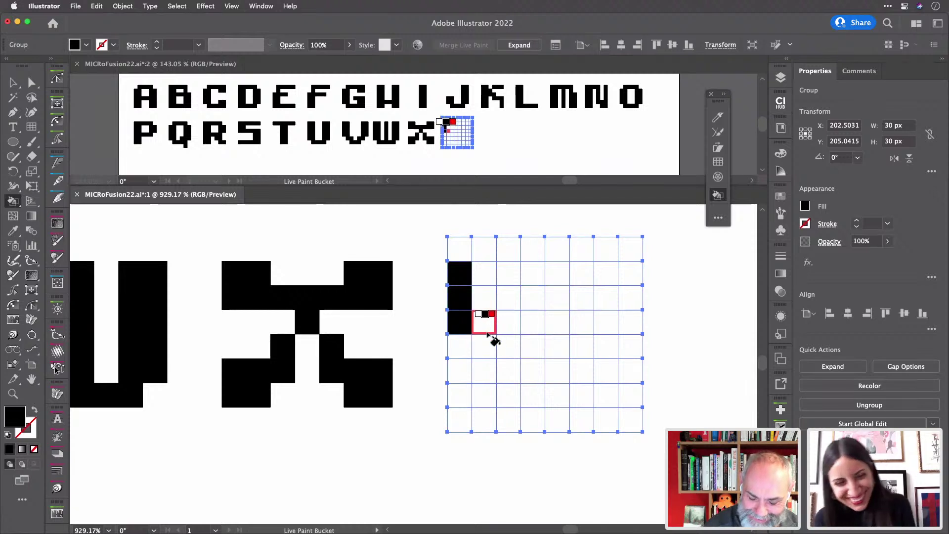
click(490, 347)
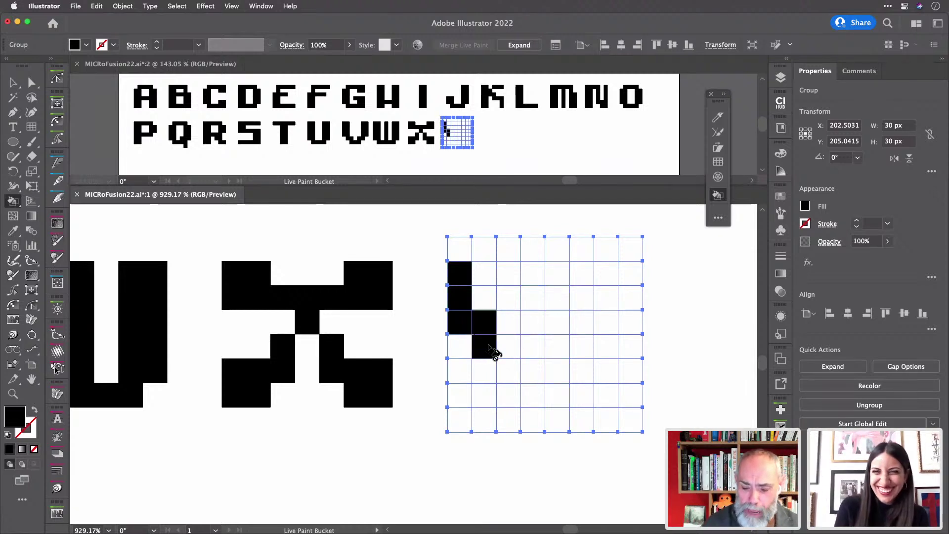
mouse_move(519, 388)
mouse_down()
mouse_move(502, 341)
mouse_move(534, 381)
mouse_move(514, 358)
mouse_move(557, 328)
mouse_move(564, 350)
mouse_move(558, 321)
mouse_move(582, 318)
mouse_move(582, 279)
mouse_up()
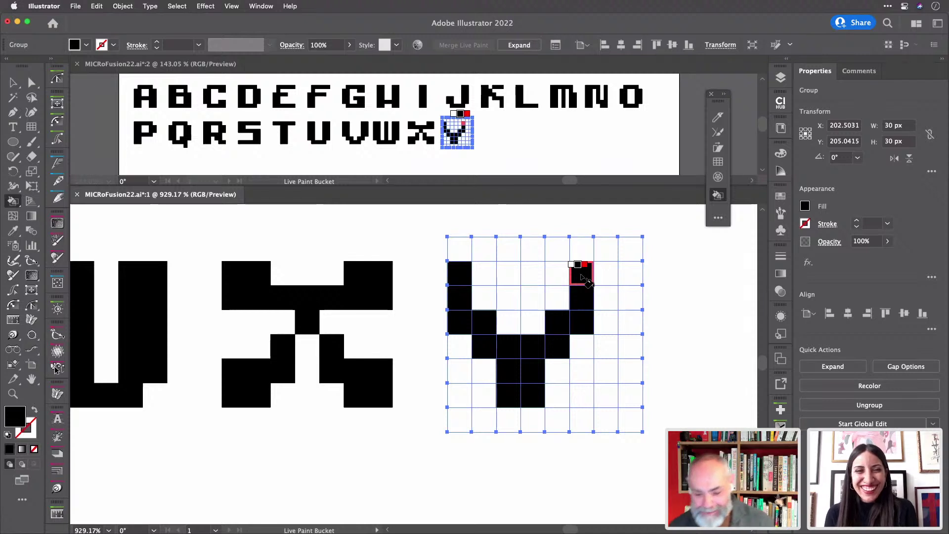
- Marquee-select the empty grid next to the Y
scroll(586, 279, right, 8)
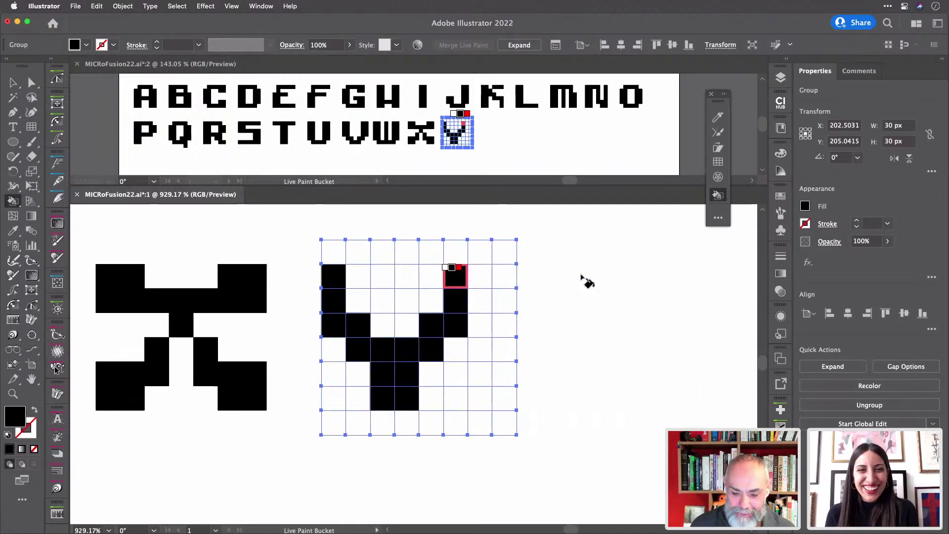
key(v)
drag(524, 227, 572, 286)
- Paint the Z's top bar, bottom bar and diagonal cells black in the grid after the Y
key(k)
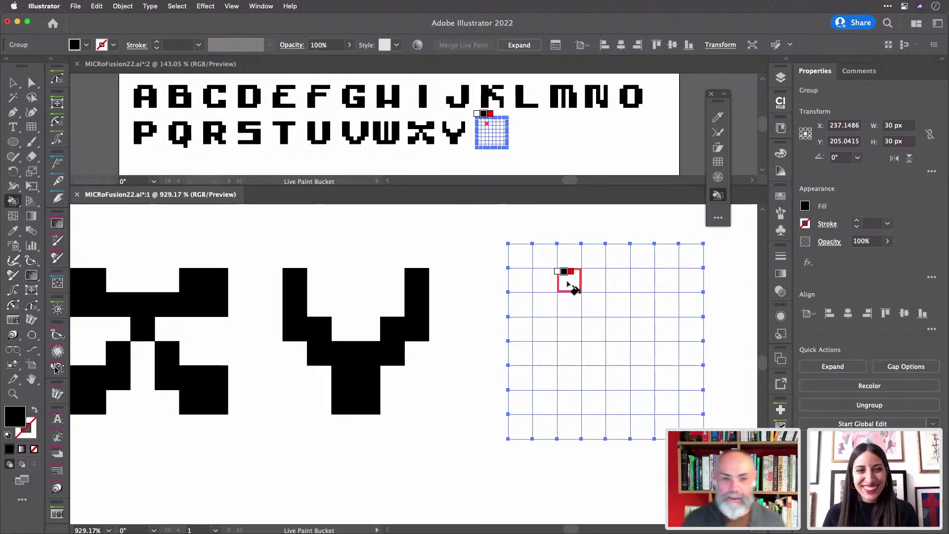
mouse_move(549, 278)
mouse_down()
mouse_move(572, 288)
mouse_move(655, 286)
mouse_up()
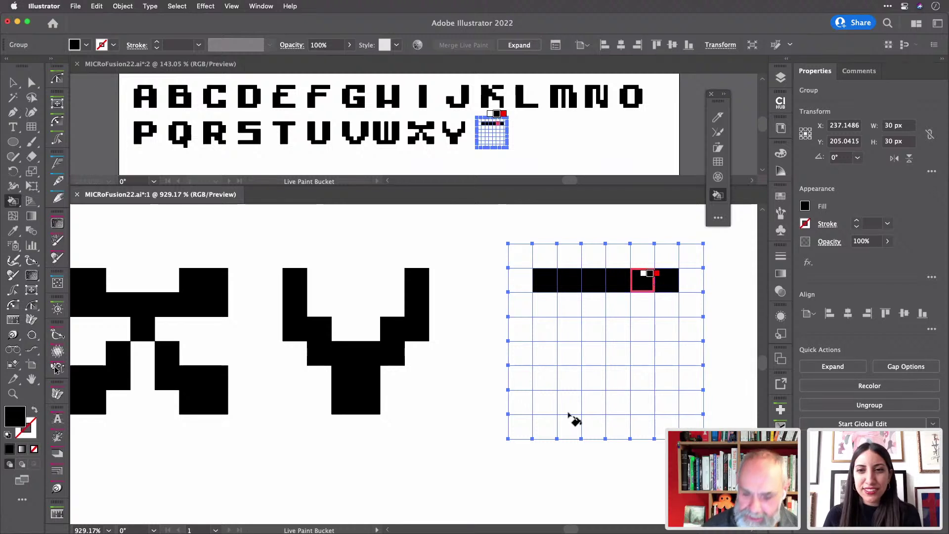
drag(564, 403, 668, 407)
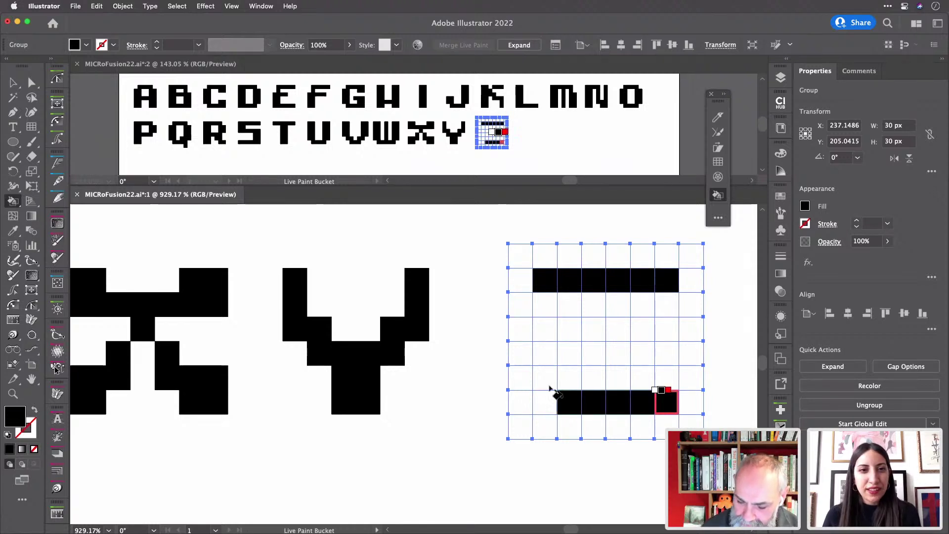
mouse_move(546, 403)
mouse_down()
mouse_move(577, 350)
mouse_move(612, 364)
mouse_move(615, 350)
mouse_move(644, 328)
mouse_move(674, 334)
mouse_move(664, 332)
mouse_move(658, 303)
mouse_move(663, 309)
mouse_up()
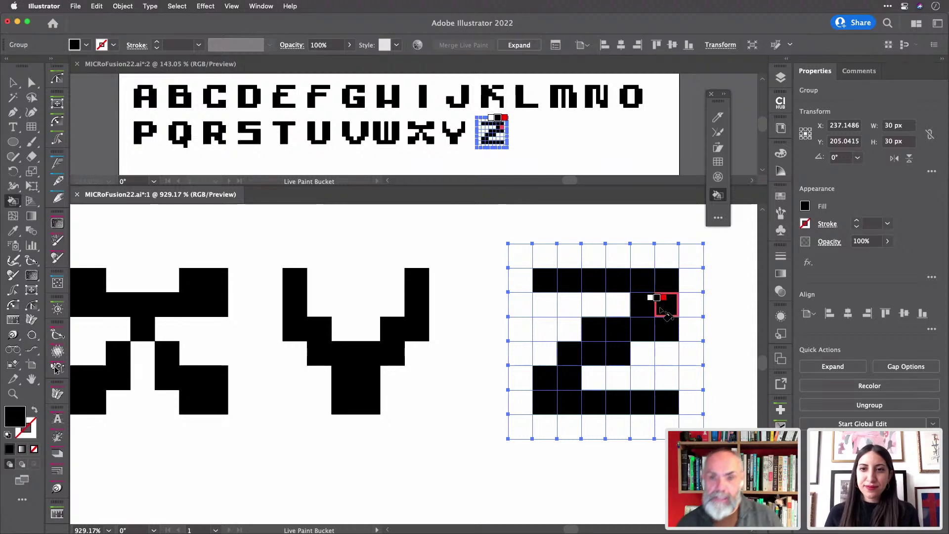
click(664, 309)
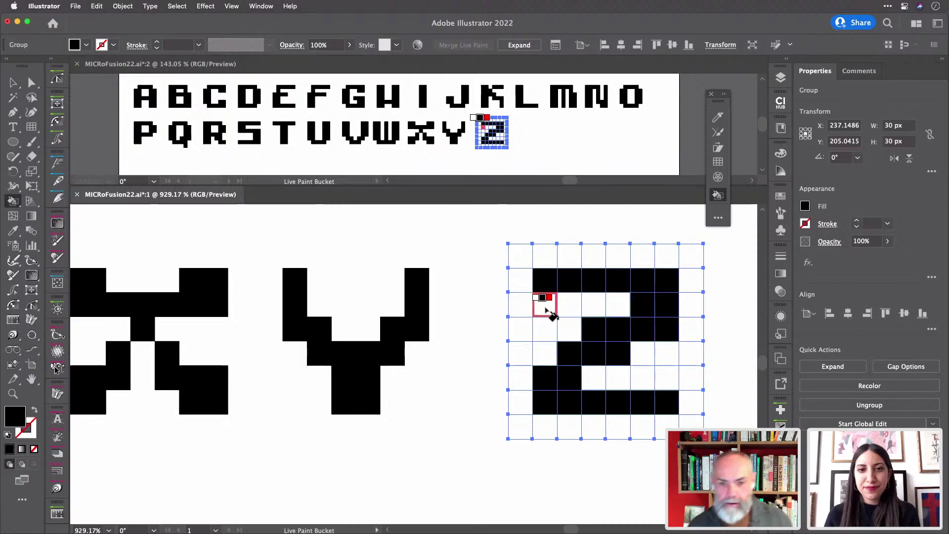
- Select the empty Live Paint grid below the P and zoom in on it
scroll(546, 309, down, 5)
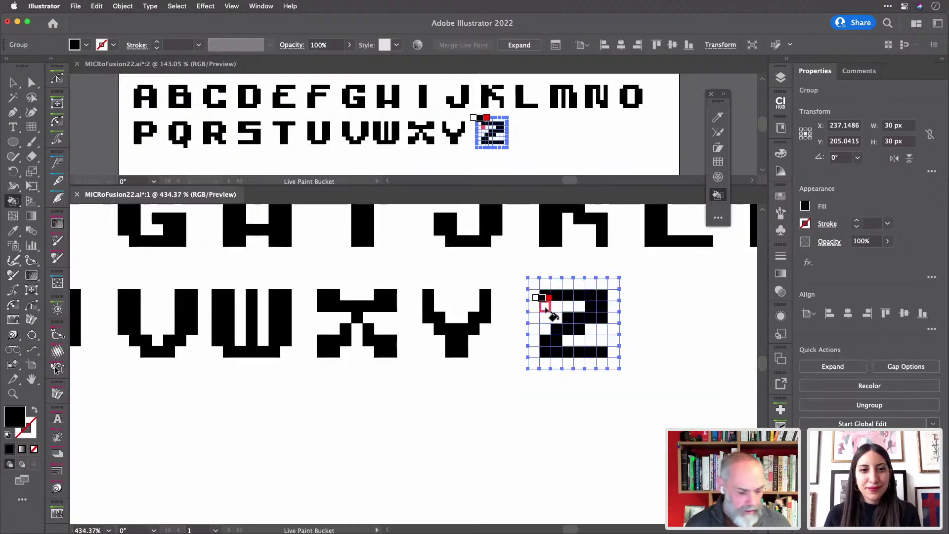
scroll(545, 308, down, 6)
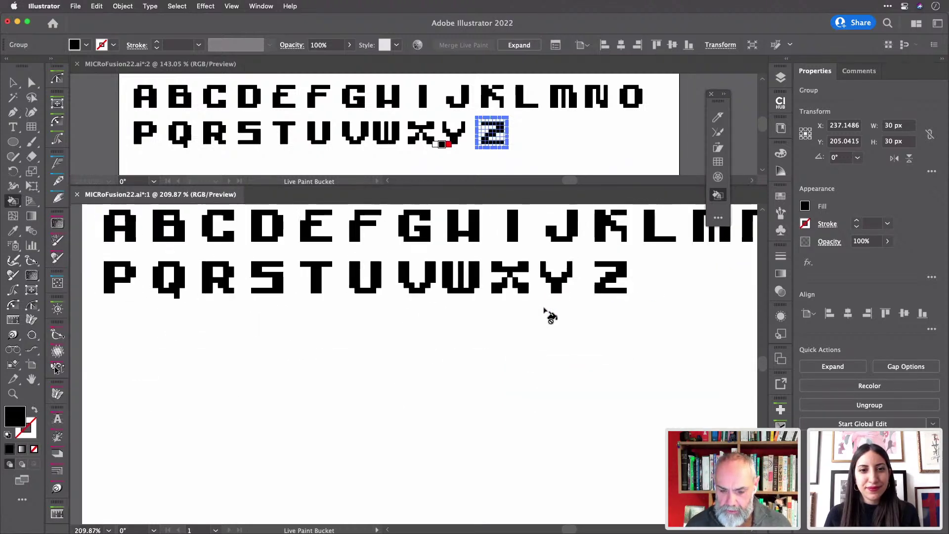
scroll(550, 317, right, 3)
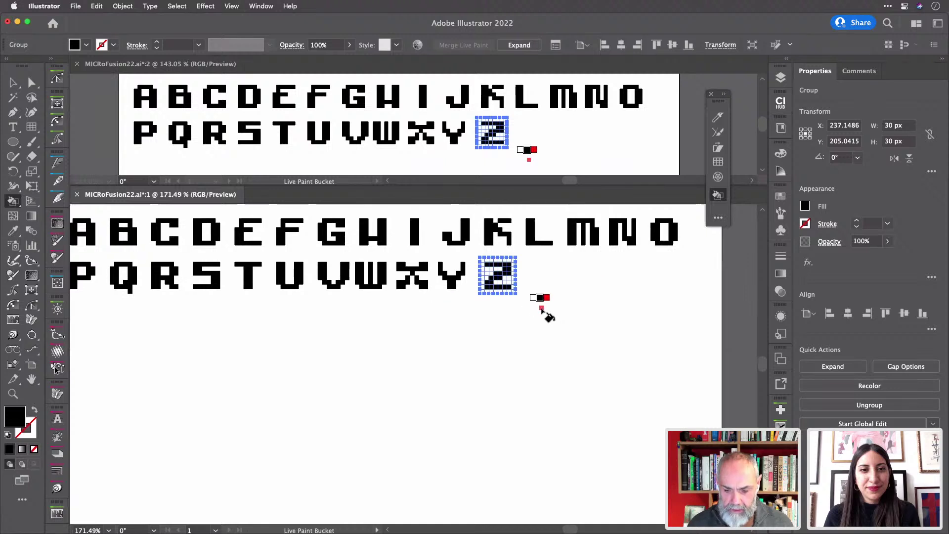
scroll(544, 311, left, 3)
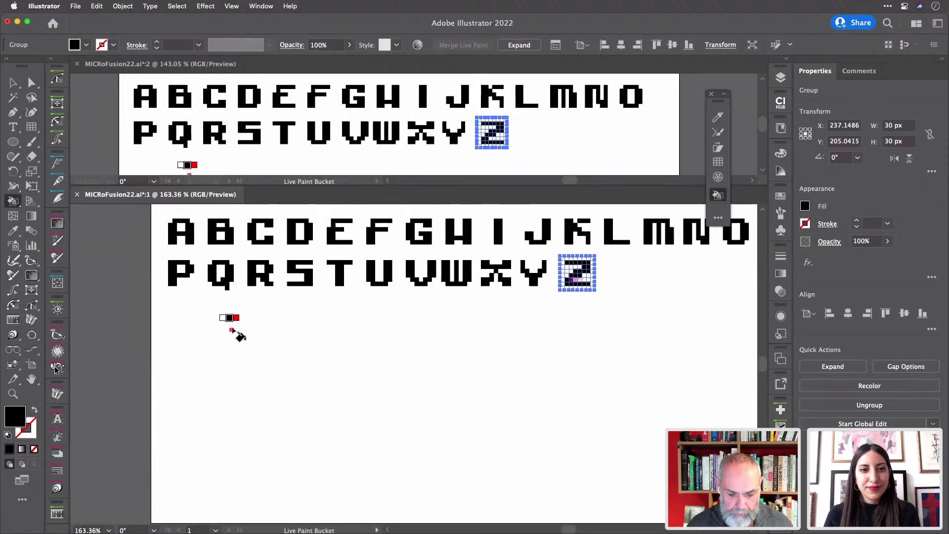
key(v)
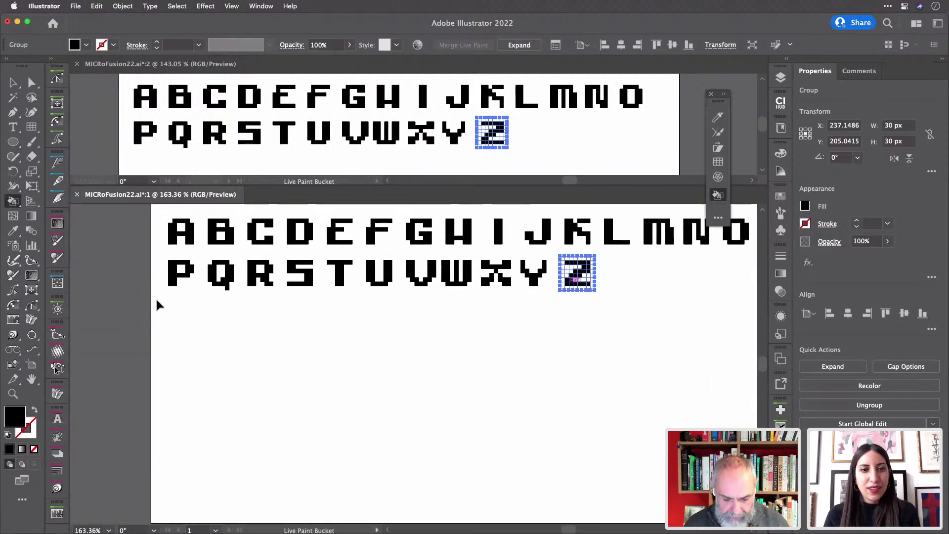
drag(157, 303, 194, 325)
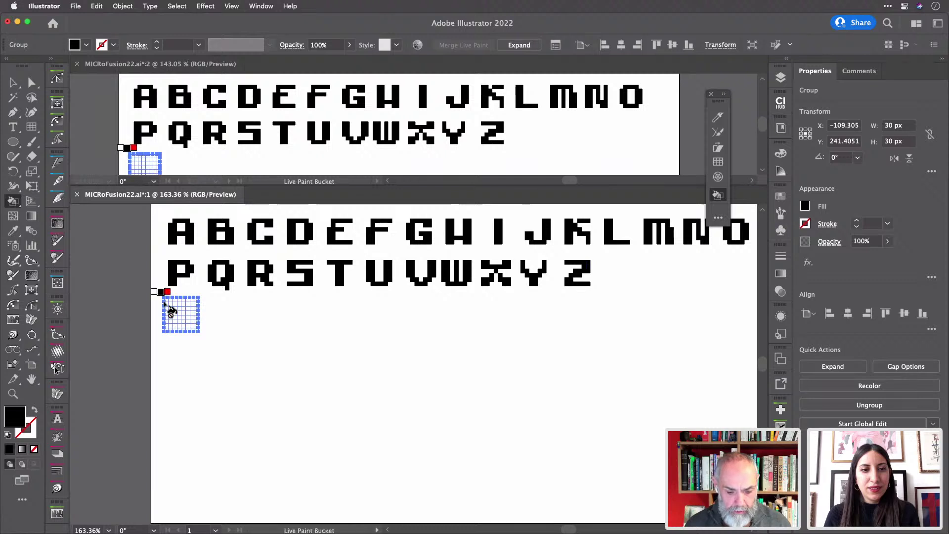
scroll(165, 302, up, 5)
scroll(166, 304, up, 5)
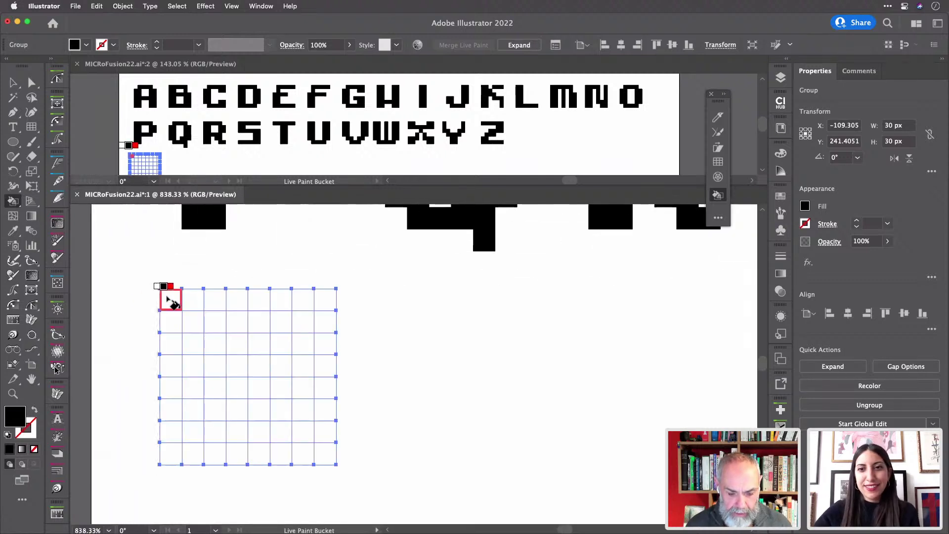
scroll(168, 296, up, 1)
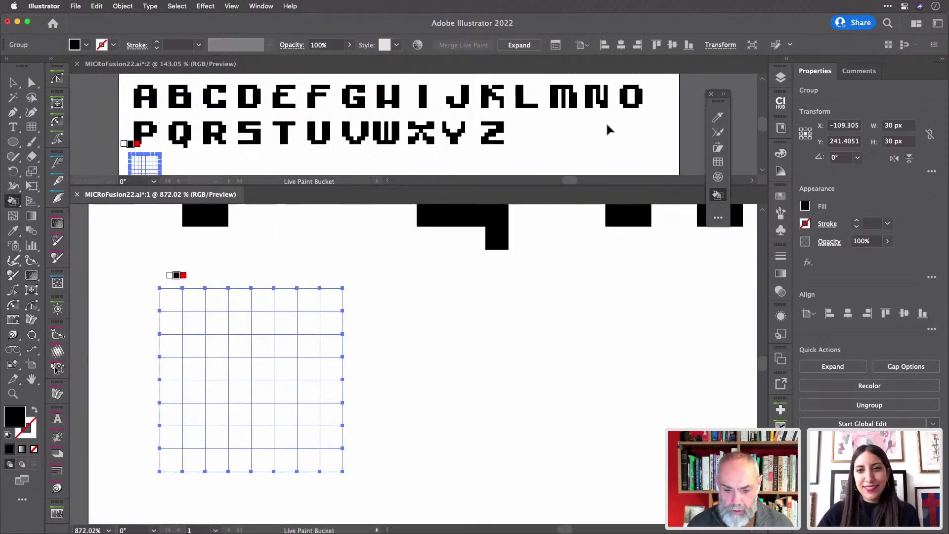
scroll(607, 126, down, 2)
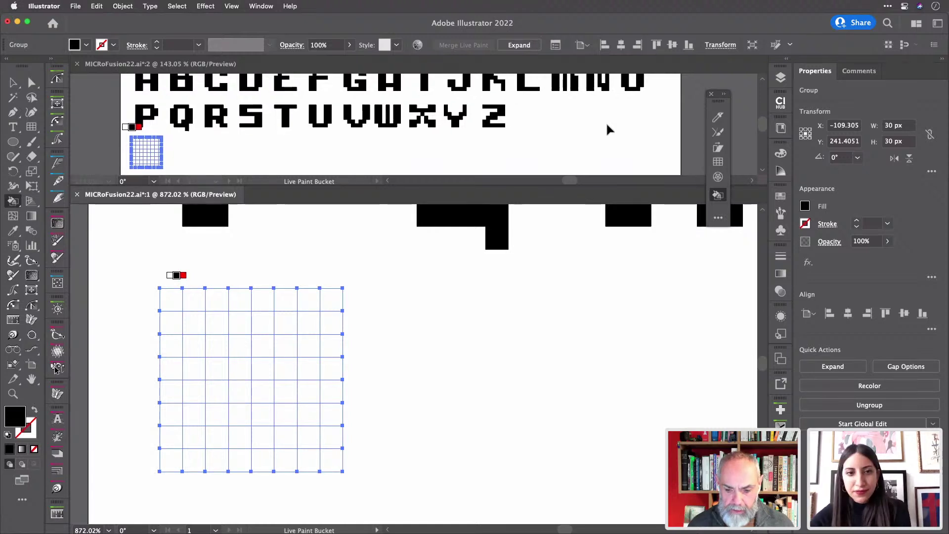
scroll(607, 129, up, 2)
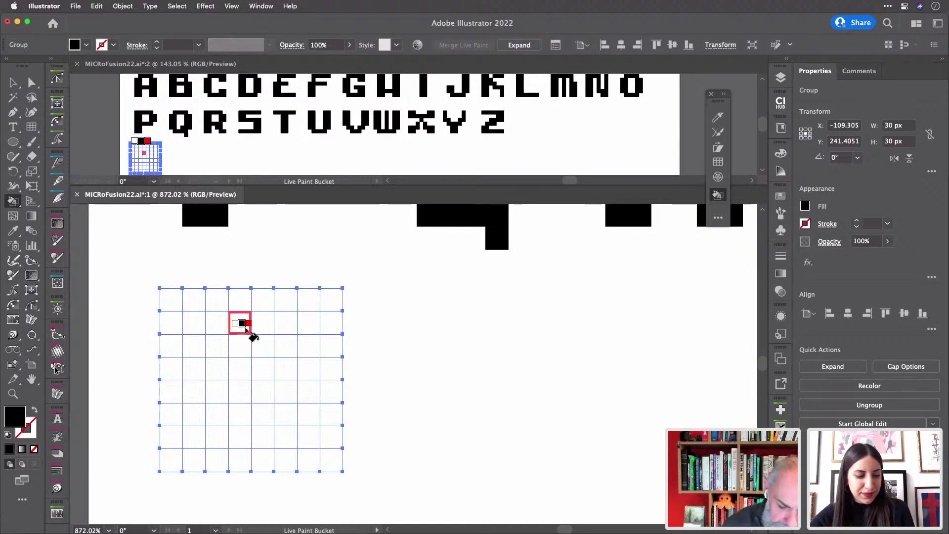
- Paint the numeral 1's stem and flag black, then select the blank grid beside it
mouse_move(240, 330)
mouse_down()
mouse_move(243, 419)
mouse_move(265, 371)
mouse_move(262, 339)
mouse_up()
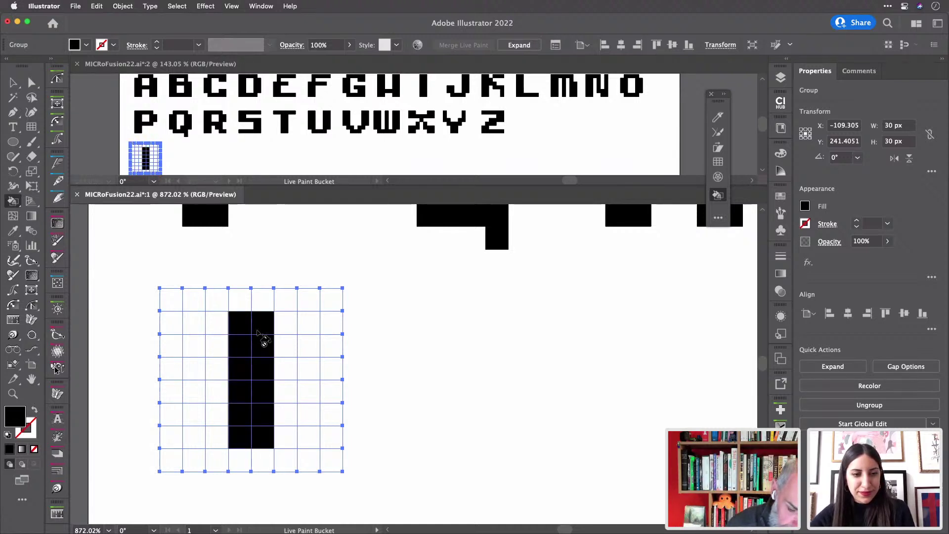
click(227, 352)
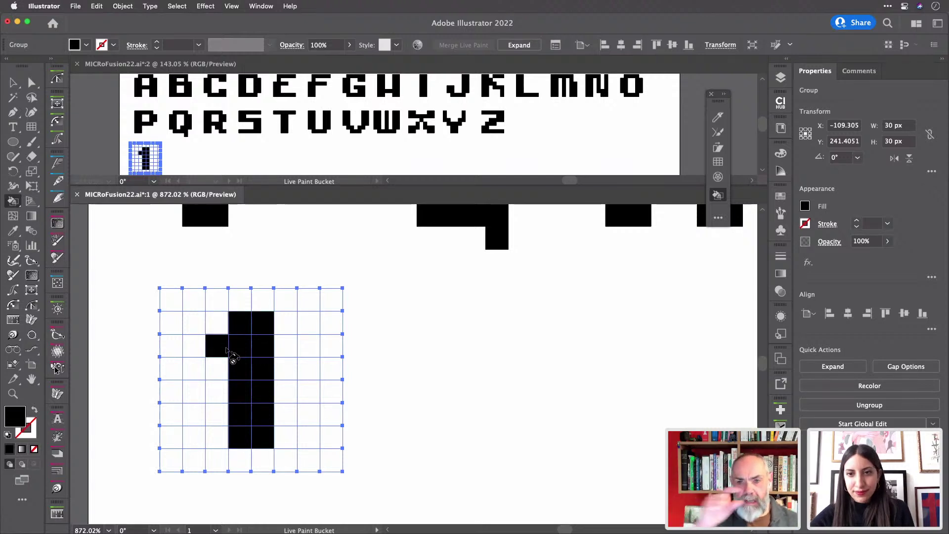
key(v)
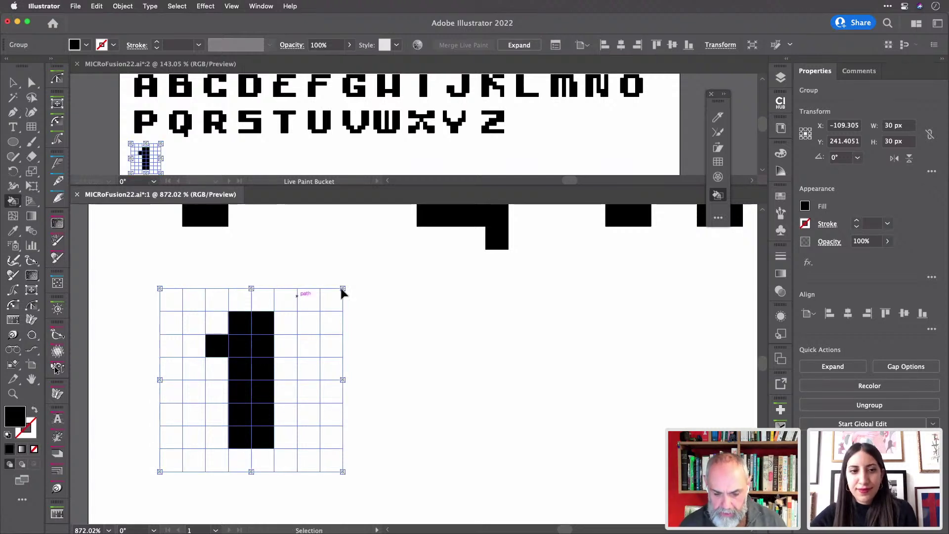
mouse_move(434, 315)
mouse_down()
mouse_move(419, 332)
mouse_move(524, 333)
mouse_up()
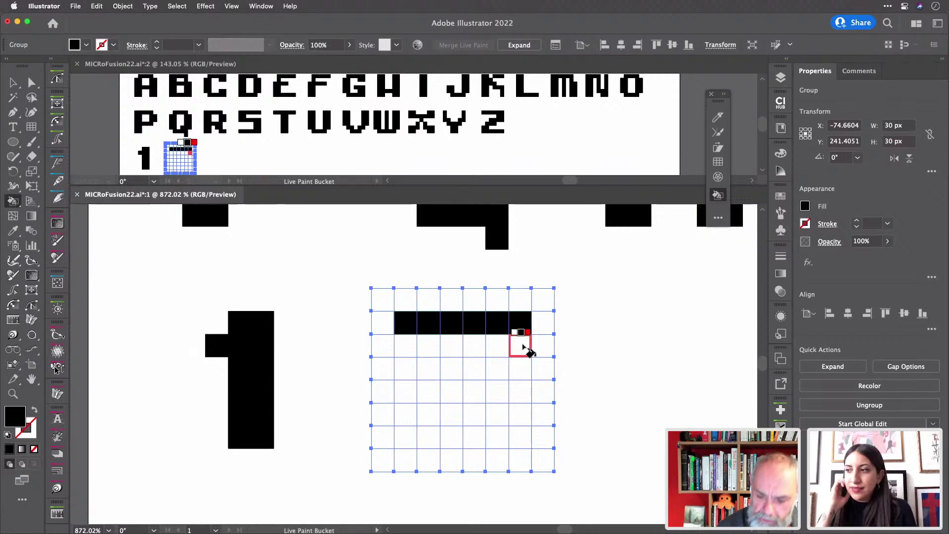
- Paint the 2's right side, middle bar, lower-left cells and bottom bar black
mouse_move(525, 361)
mouse_down()
mouse_move(500, 341)
mouse_move(521, 367)
mouse_up()
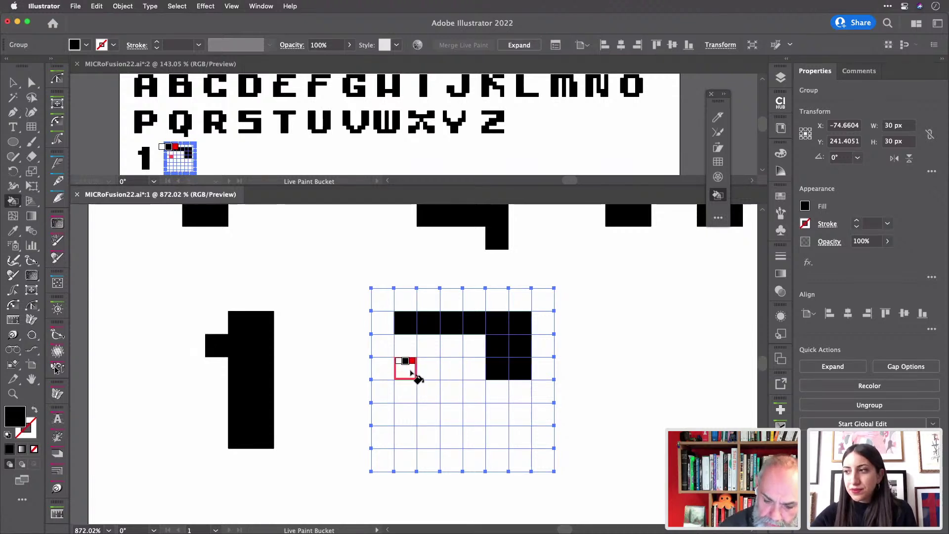
drag(412, 374, 502, 370)
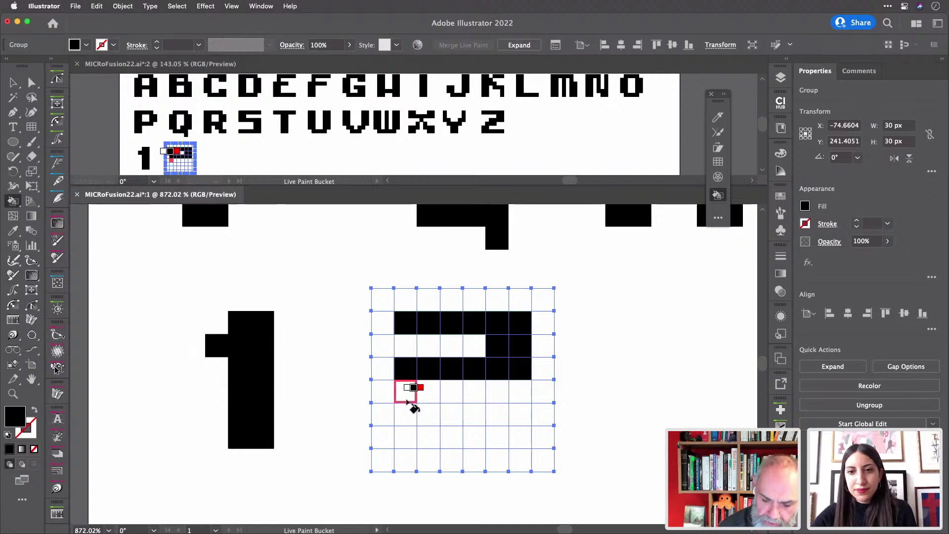
mouse_move(413, 402)
mouse_down()
mouse_move(407, 423)
mouse_move(422, 421)
mouse_move(435, 393)
mouse_up()
click(435, 393)
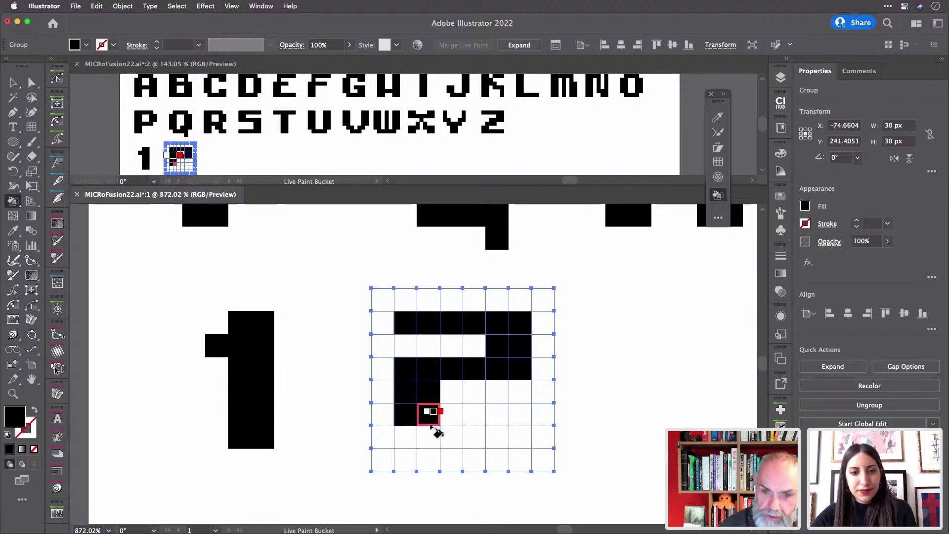
drag(426, 441, 520, 439)
click(405, 437)
click(497, 415)
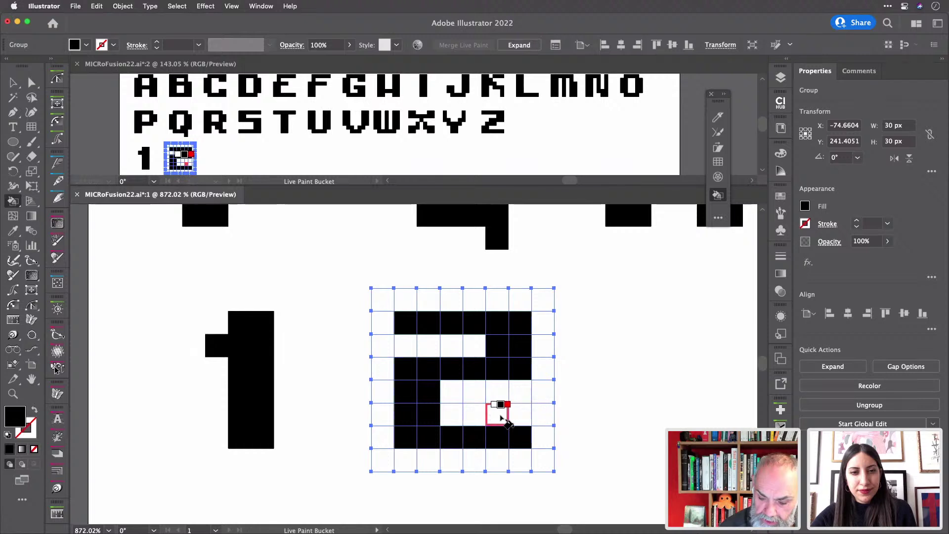
click(519, 418)
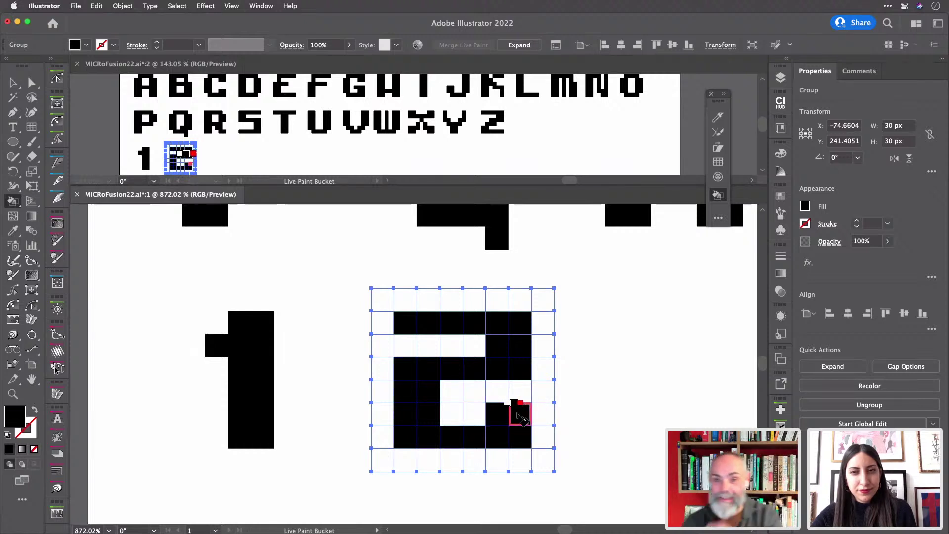
scroll(519, 418, right, 5)
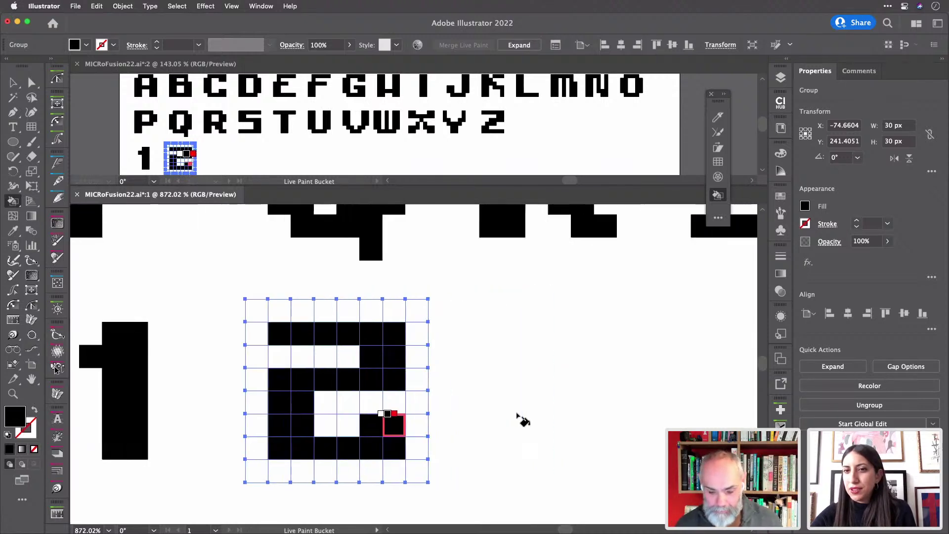
- Paint the top and middle bars of a pixel 3 in the grid right of the 2
key(v)
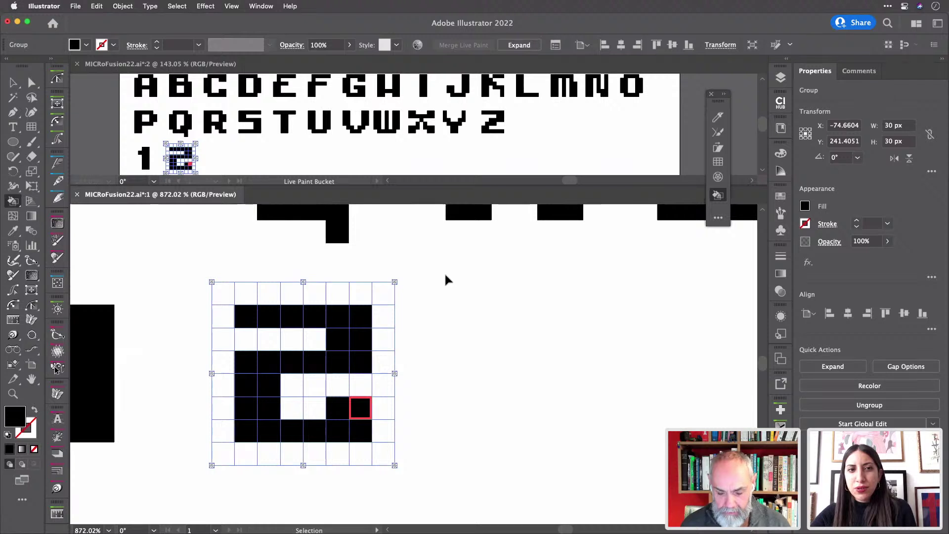
drag(479, 309, 479, 311)
key(k)
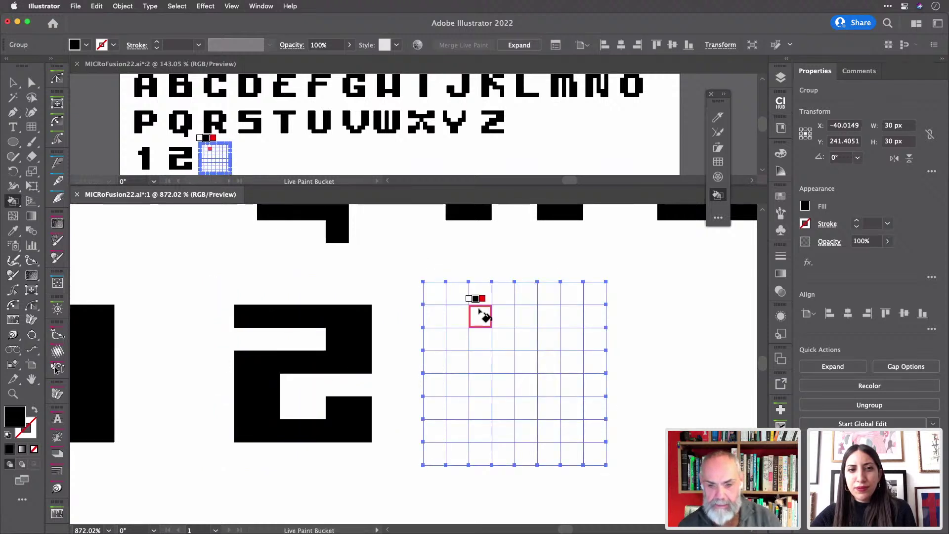
mouse_move(455, 316)
mouse_down()
mouse_move(572, 322)
mouse_move(573, 418)
mouse_move(533, 435)
mouse_move(459, 434)
mouse_move(475, 414)
mouse_up()
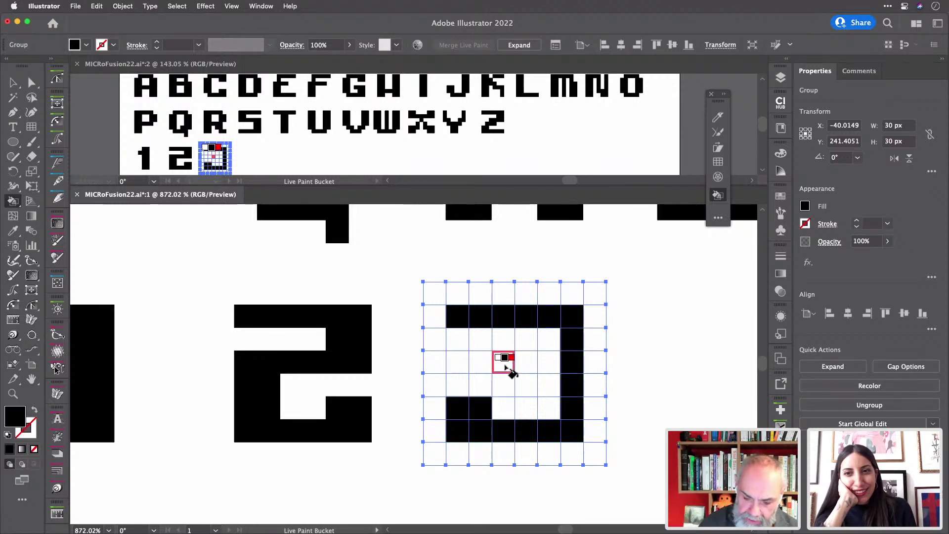
drag(488, 363, 562, 367)
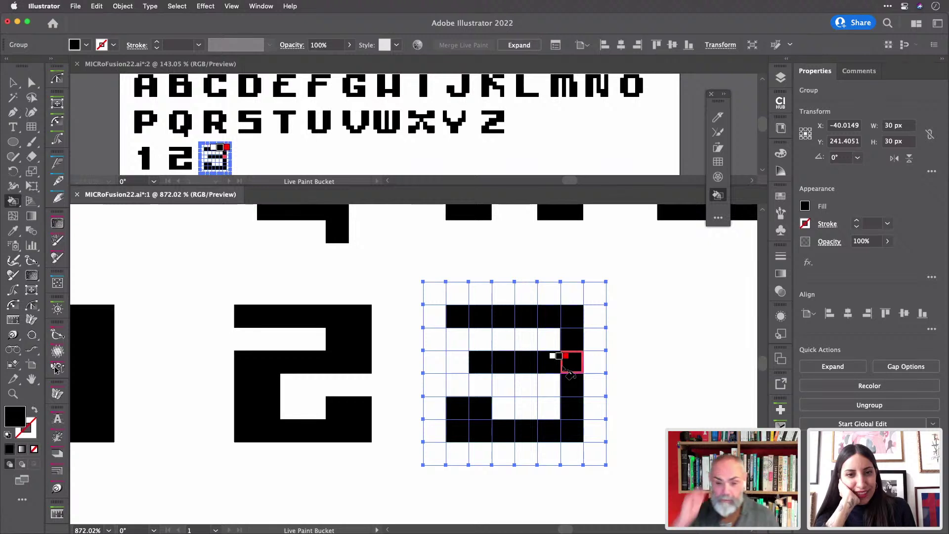
- Paste a copy of the empty paint grid beside the 3
scroll(569, 371, right, 5)
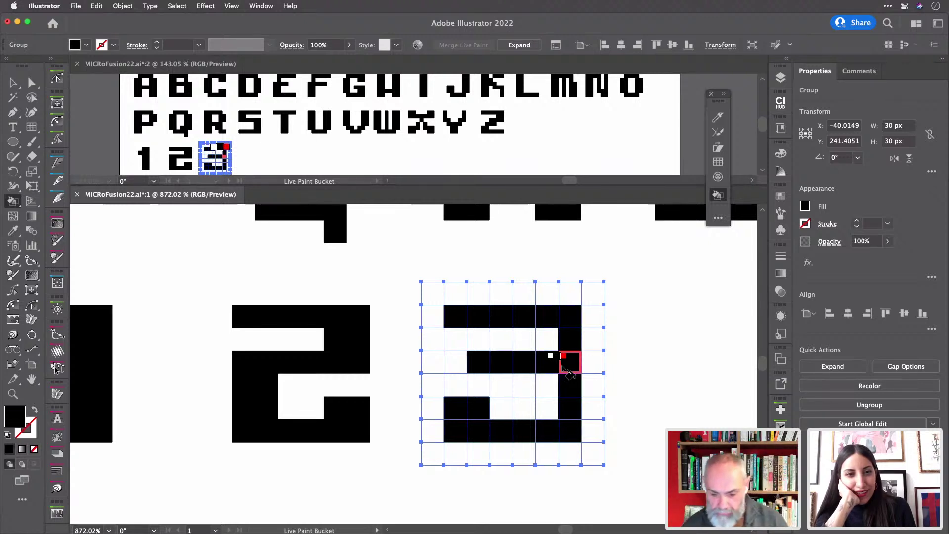
key(v)
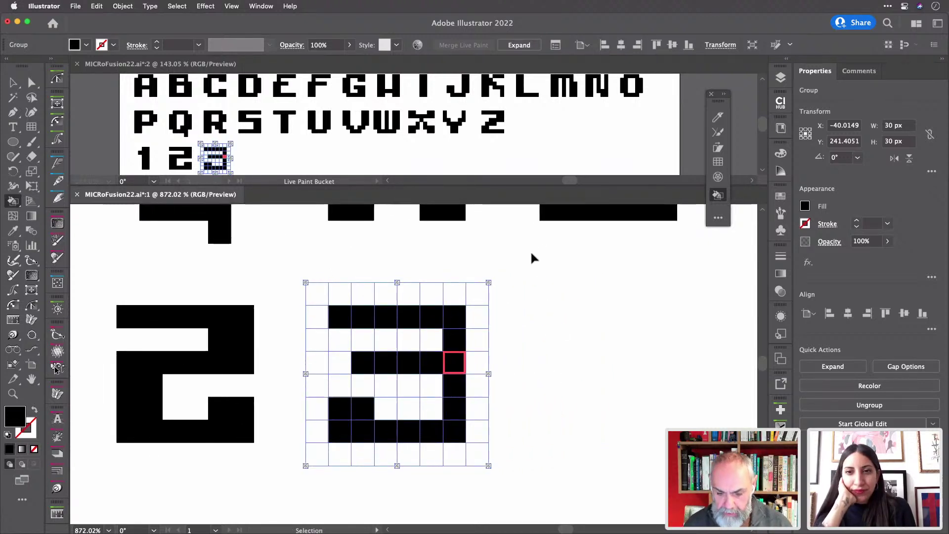
key(super+v)
- Paint the 4's left stem, crossbar and lower stem black in the empty grid
key(k)
scroll(604, 313, right, 3)
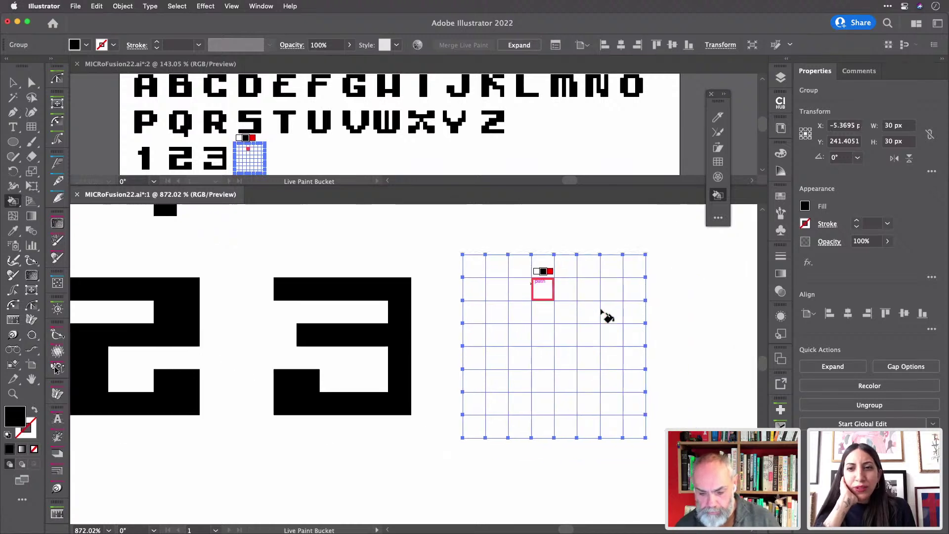
scroll(603, 314, right, 1)
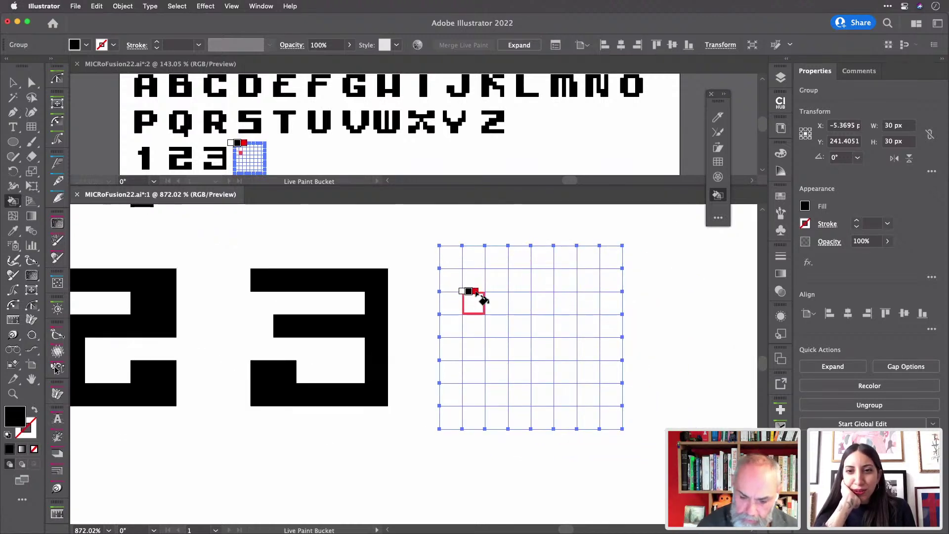
mouse_move(475, 297)
mouse_down()
mouse_move(478, 352)
mouse_move(498, 332)
mouse_move(482, 287)
mouse_up()
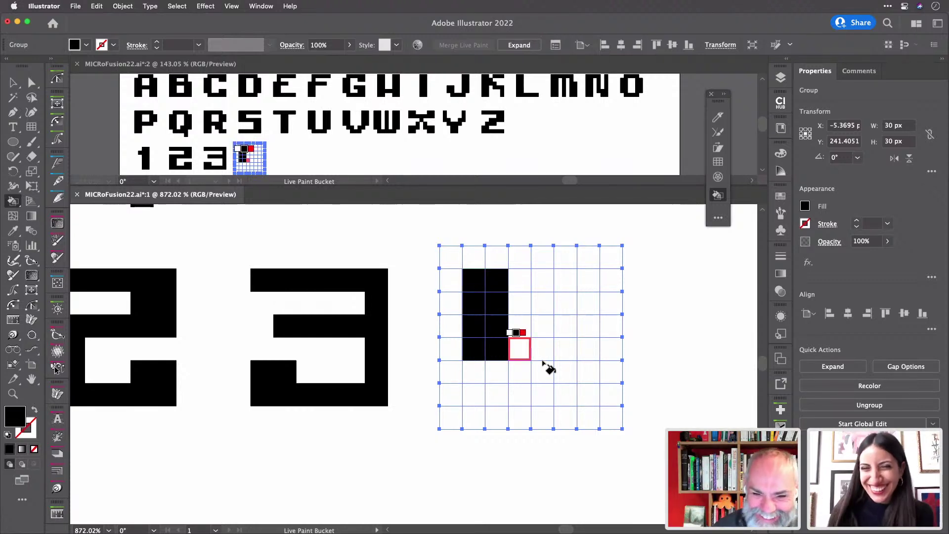
drag(528, 362, 594, 356)
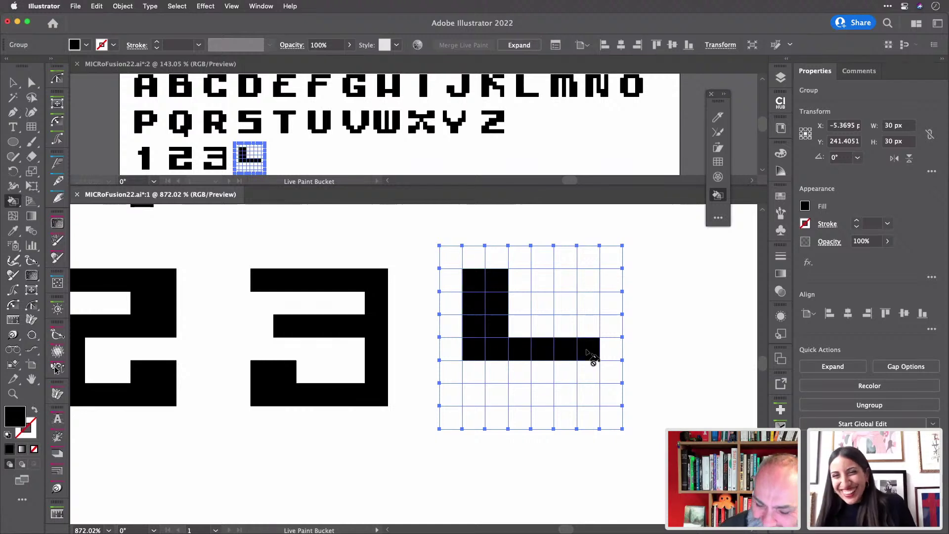
drag(541, 326, 563, 335)
mouse_move(546, 400)
mouse_down()
mouse_move(566, 377)
mouse_move(544, 378)
mouse_up()
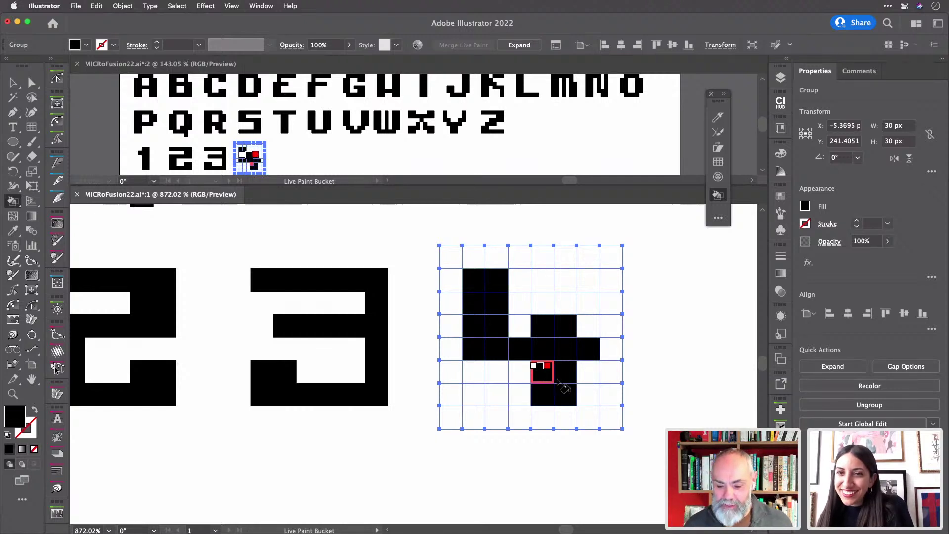
scroll(589, 380, right, 5)
scroll(588, 381, right, 5)
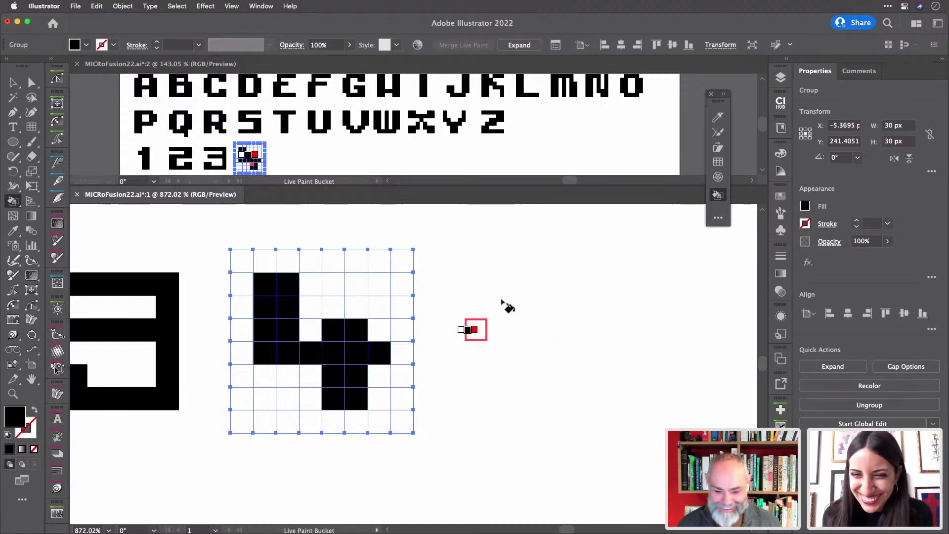
- Paint the 5's upper-left stroke, middle bar and right side black in the grid after the 4
key(v)
drag(480, 252, 502, 275)
key(k)
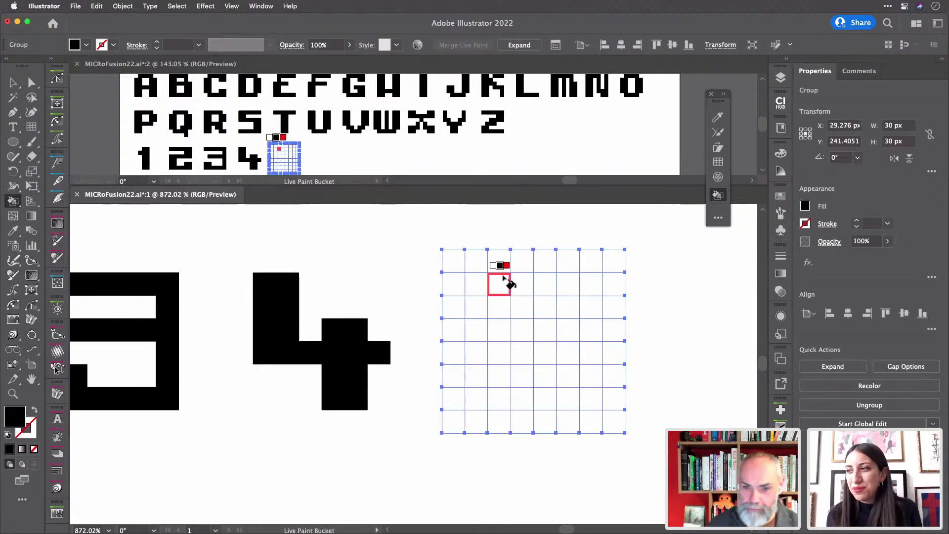
mouse_move(483, 304)
mouse_down()
mouse_move(478, 326)
mouse_move(492, 335)
mouse_move(500, 306)
mouse_move(593, 287)
mouse_up()
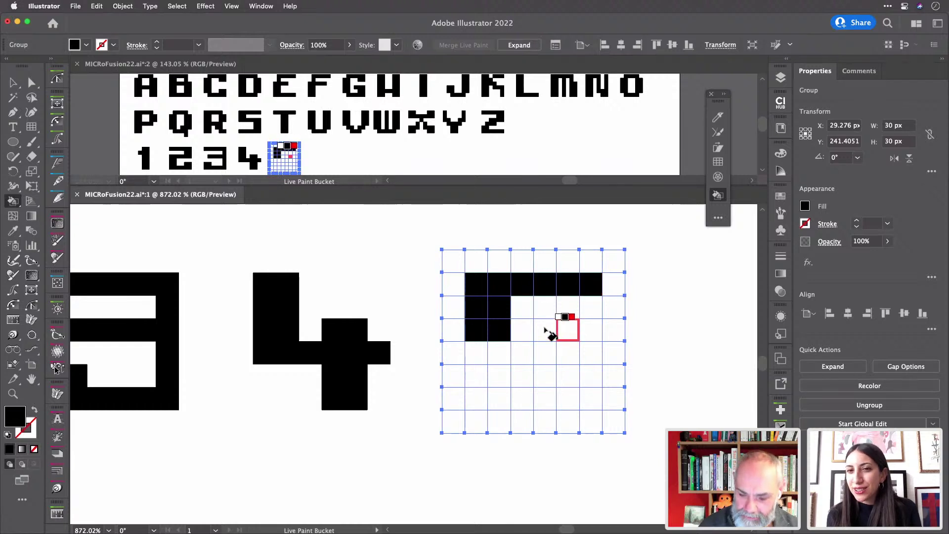
mouse_move(524, 332)
mouse_down()
mouse_move(596, 335)
mouse_move(594, 399)
mouse_move(508, 401)
mouse_move(479, 394)
mouse_move(476, 376)
mouse_up()
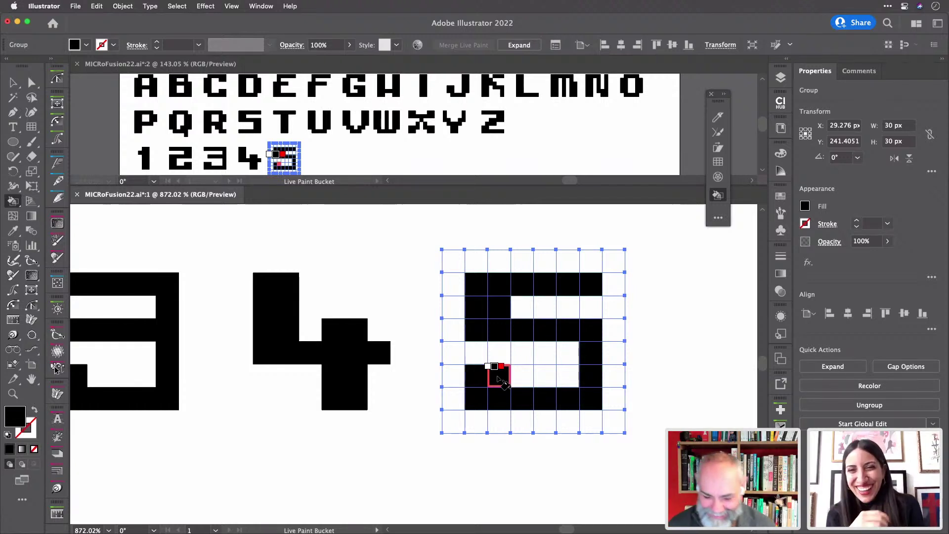
drag(567, 352, 574, 381)
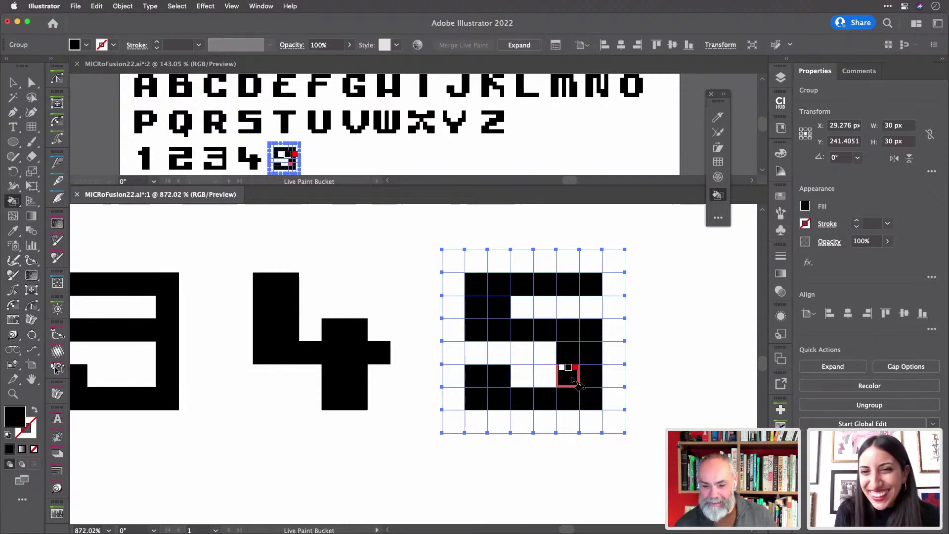
- Select the empty grid beside the 5
scroll(574, 381, right, 5)
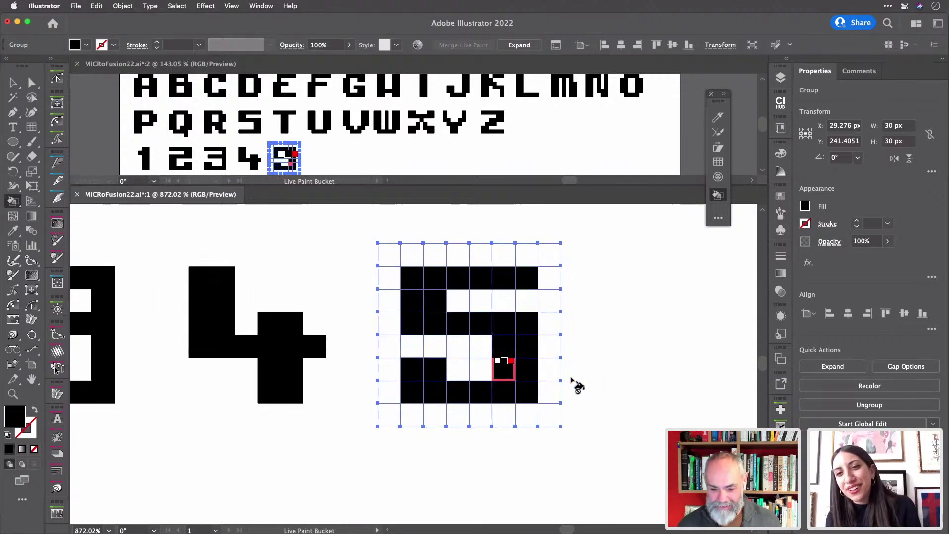
scroll(575, 391, right, 4)
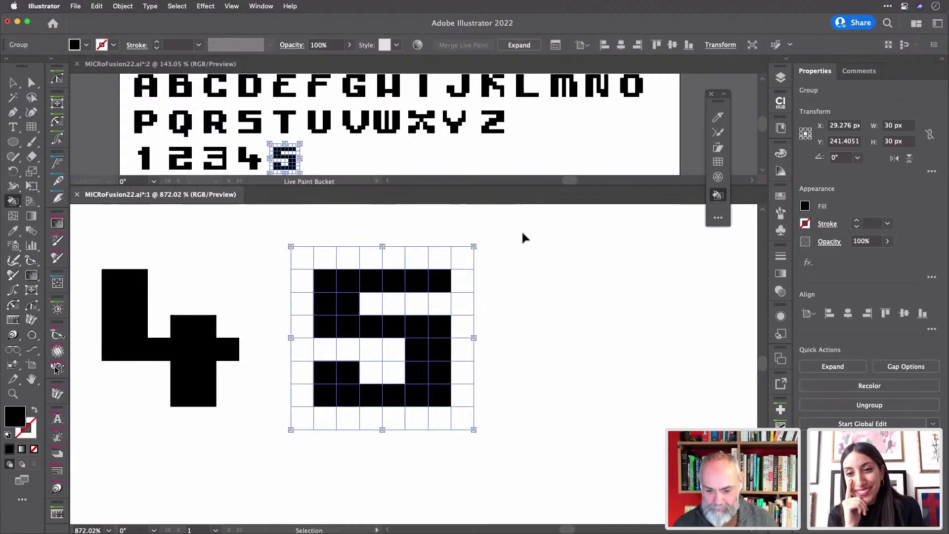
super+click(546, 281)
scroll(546, 282, right, 6)
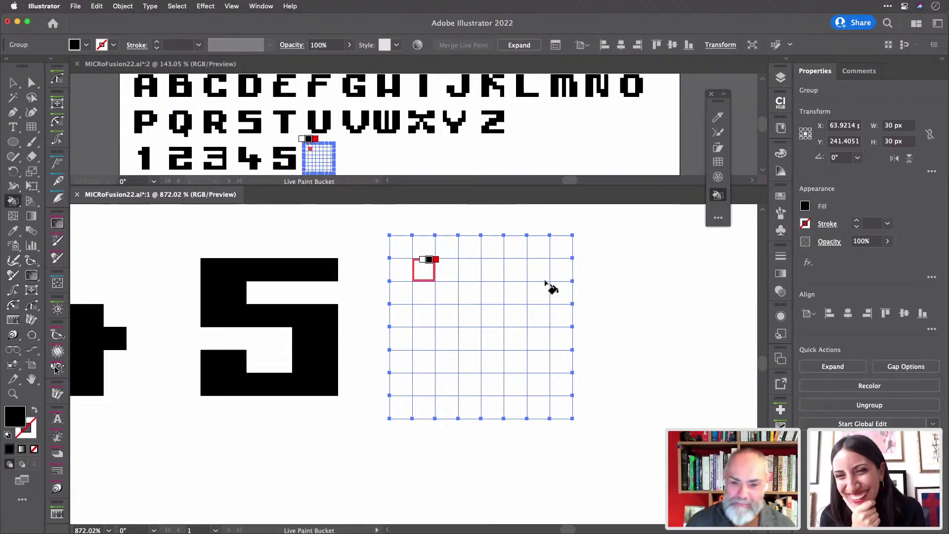
- Fill the 8's top bar, sides, lower blocks and bottom row black in the grid after the 5
mouse_move(450, 292)
mouse_down()
mouse_move(458, 271)
mouse_move(524, 279)
mouse_up()
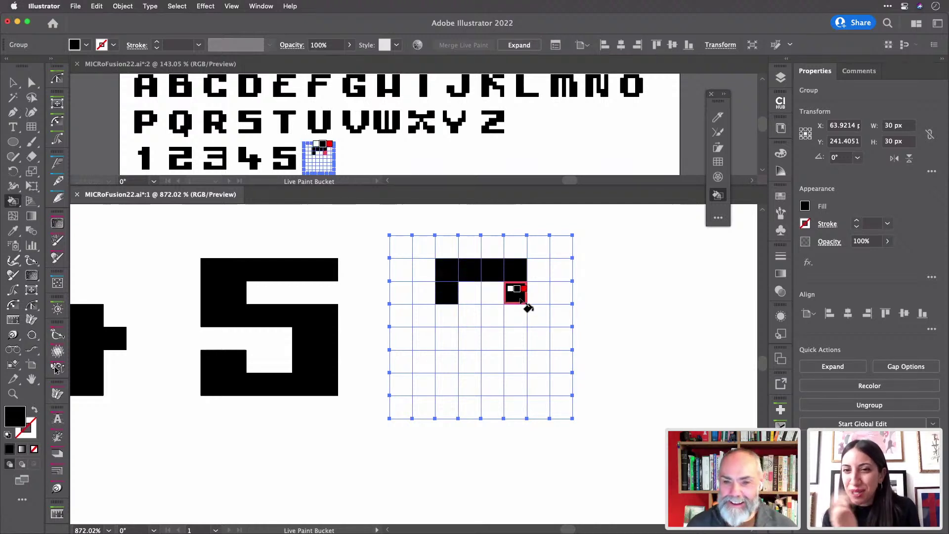
click(519, 297)
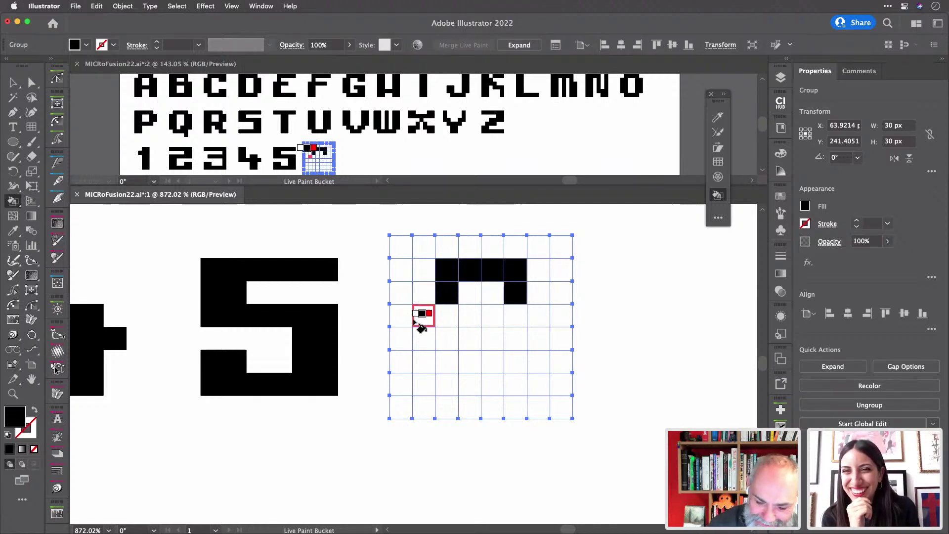
mouse_move(437, 316)
mouse_down()
mouse_move(534, 320)
mouse_move(428, 319)
mouse_up()
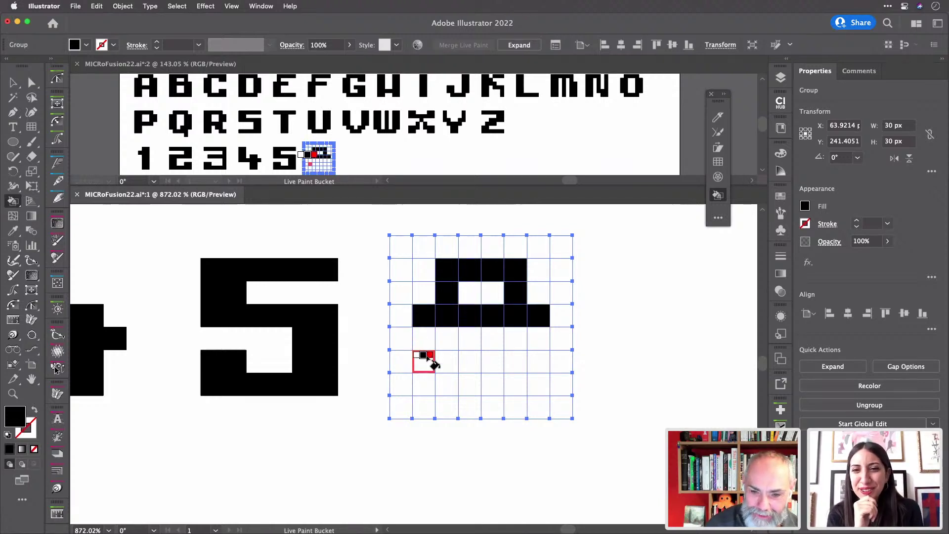
drag(424, 341, 448, 362)
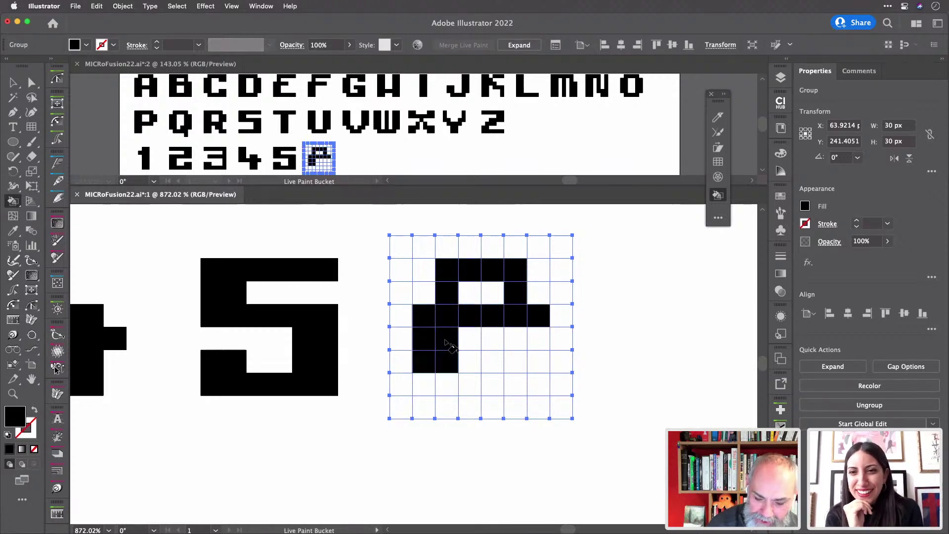
mouse_move(518, 341)
mouse_down()
mouse_move(521, 366)
mouse_move(517, 328)
mouse_up()
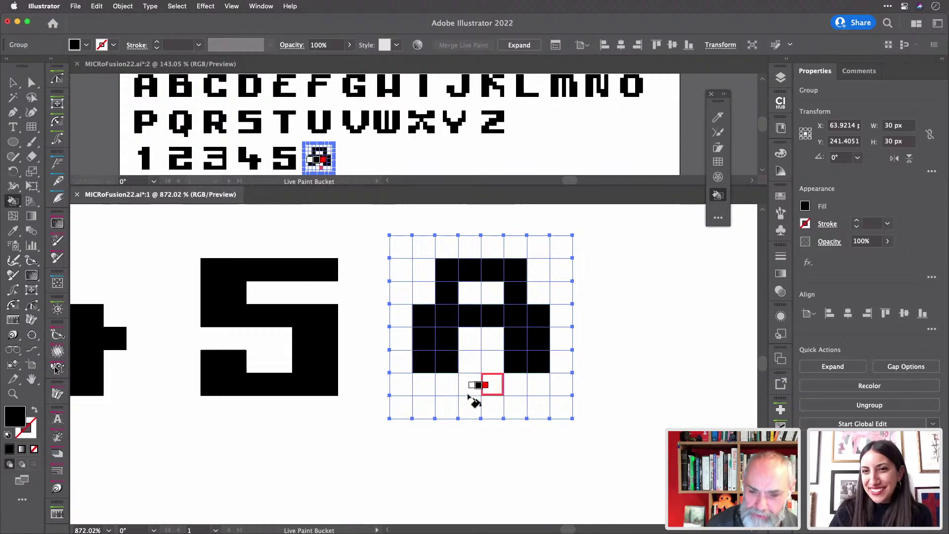
drag(454, 392, 514, 391)
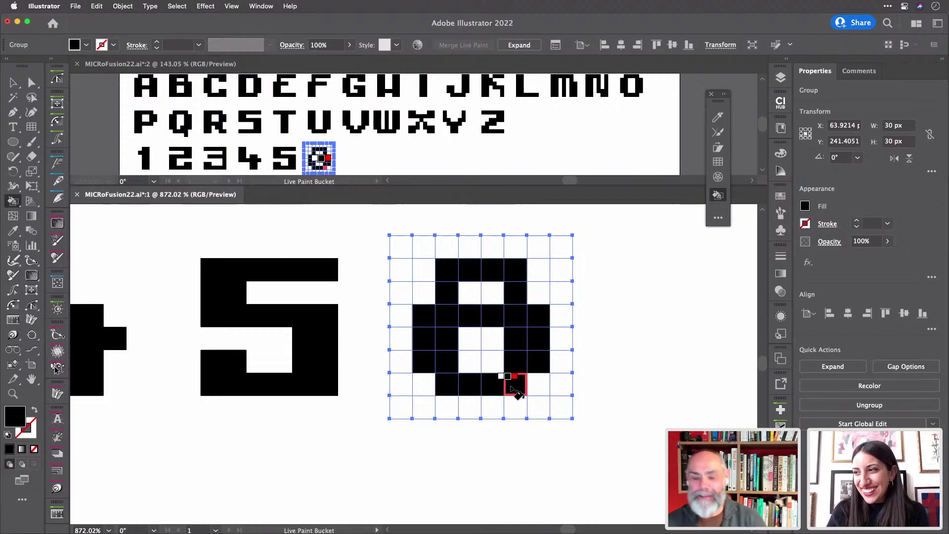
drag(425, 368, 425, 386)
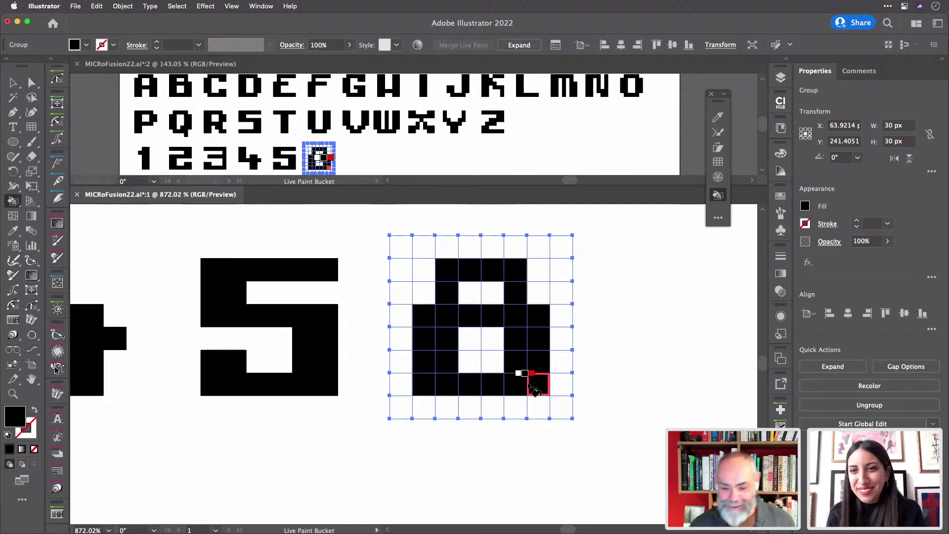
scroll(534, 390, right, 4)
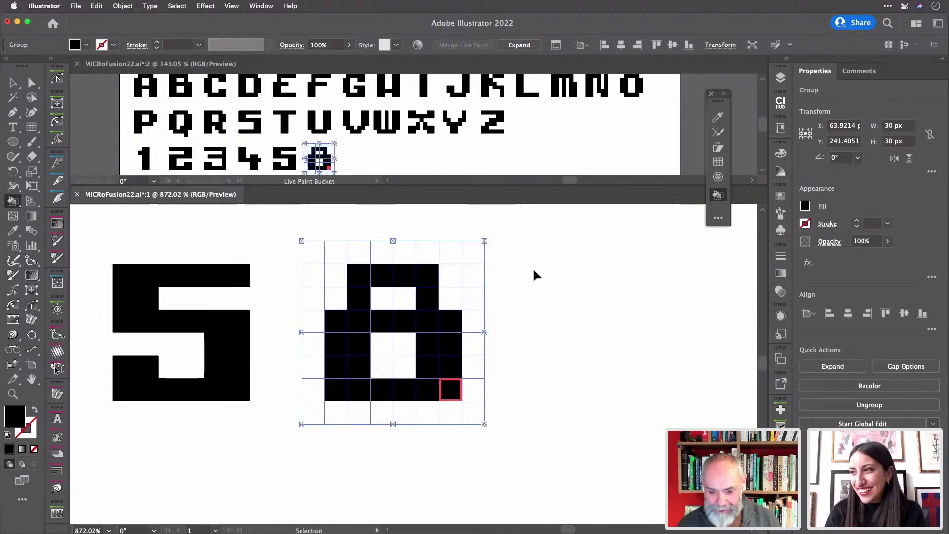
- Duplicate an empty grid after the 8 and fill its bottom row and right column
key(super+d)
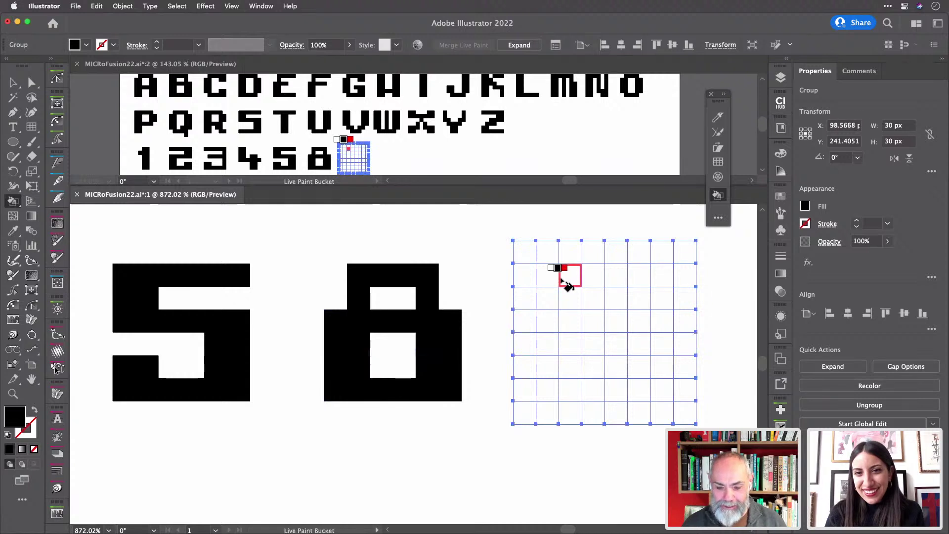
scroll(566, 286, right, 5)
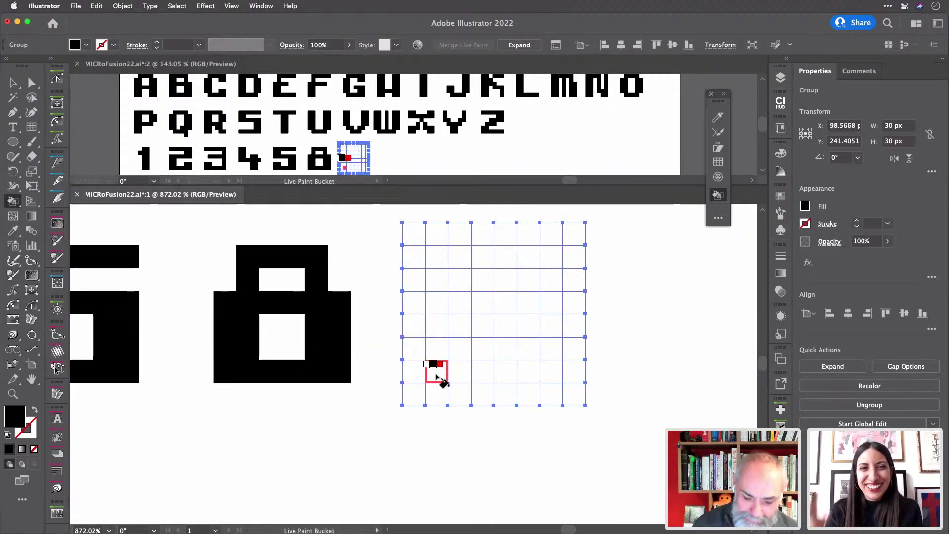
drag(435, 373, 553, 382)
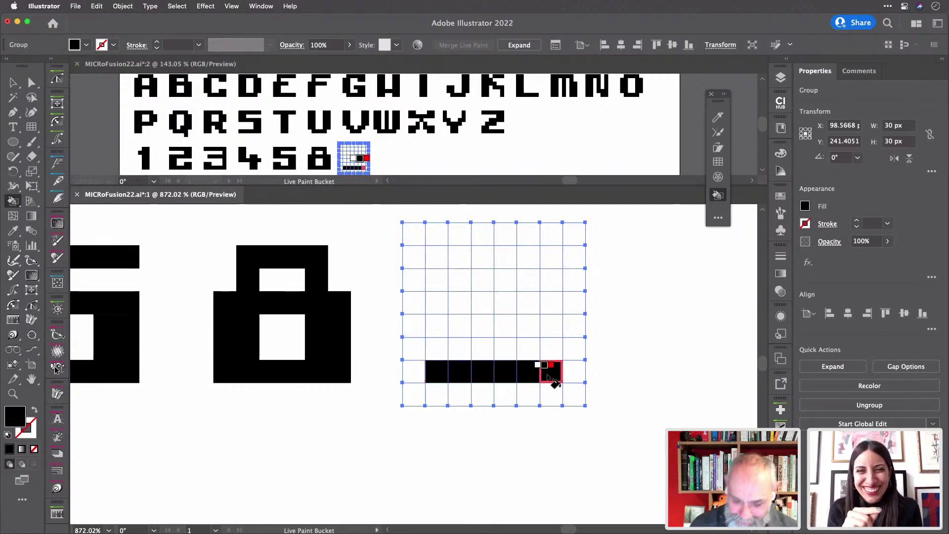
key(super+z)
drag(435, 379, 540, 381)
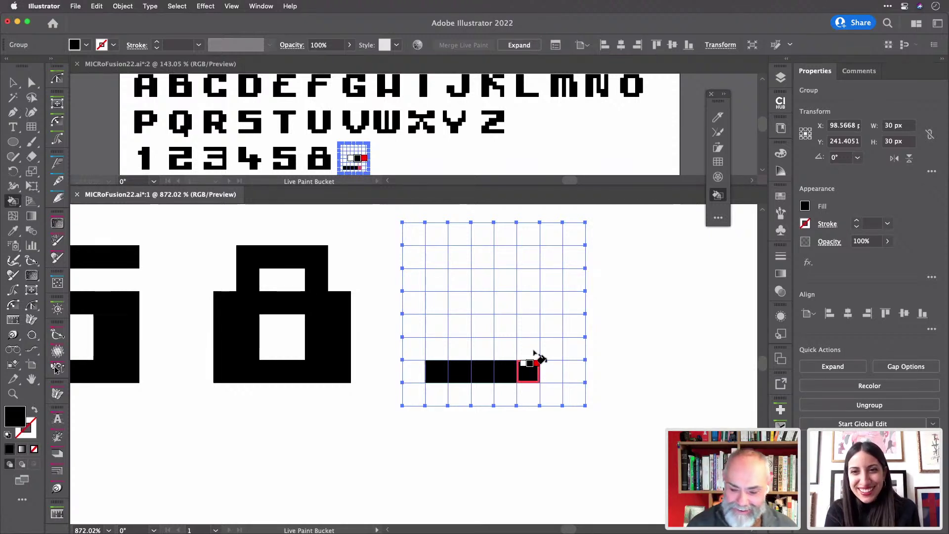
mouse_move(548, 359)
mouse_down()
mouse_move(551, 311)
mouse_move(550, 292)
mouse_move(536, 286)
mouse_move(538, 361)
mouse_up()
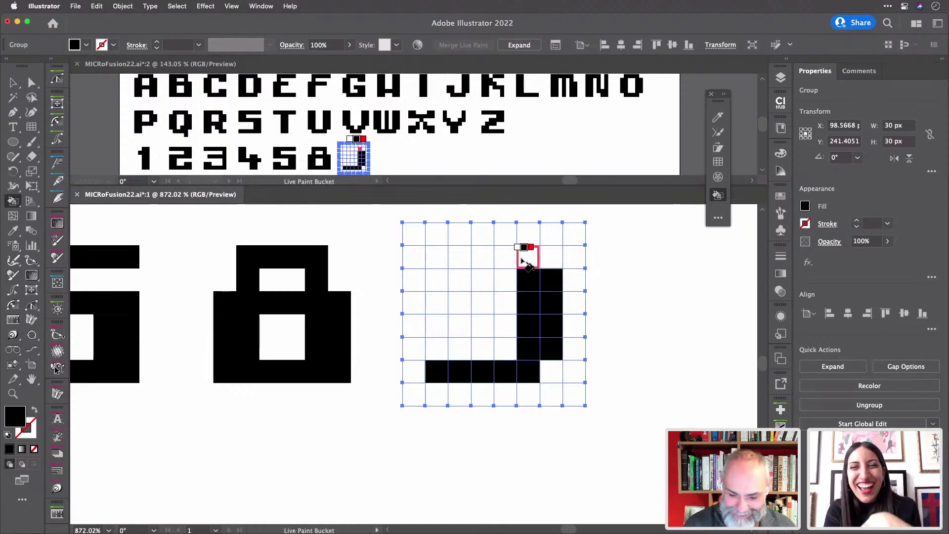
- Paint the 9's middle row and top-loop cells black
mouse_move(526, 256)
mouse_down()
mouse_move(458, 261)
mouse_move(460, 306)
mouse_move(490, 308)
mouse_up()
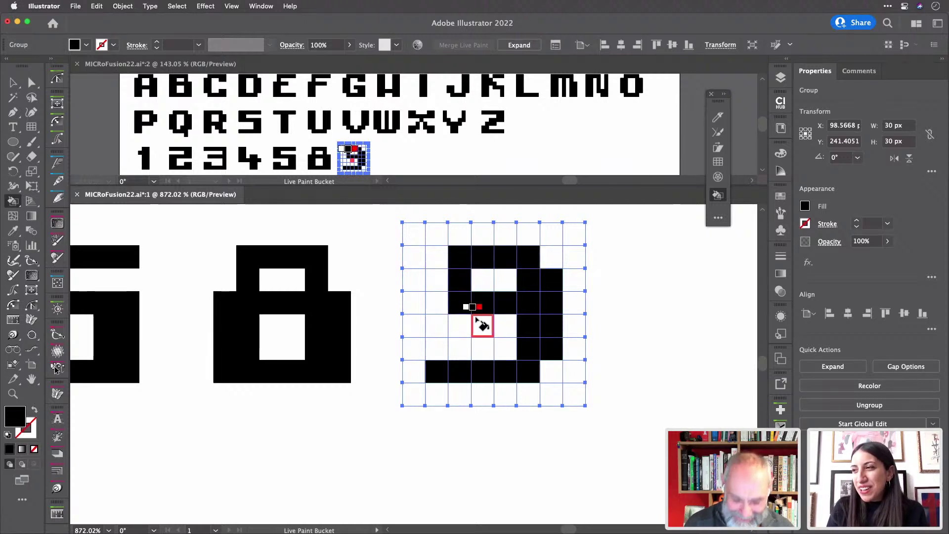
key(super+z)
mouse_move(524, 325)
mouse_down()
mouse_move(459, 329)
mouse_move(460, 266)
mouse_move(512, 268)
mouse_up()
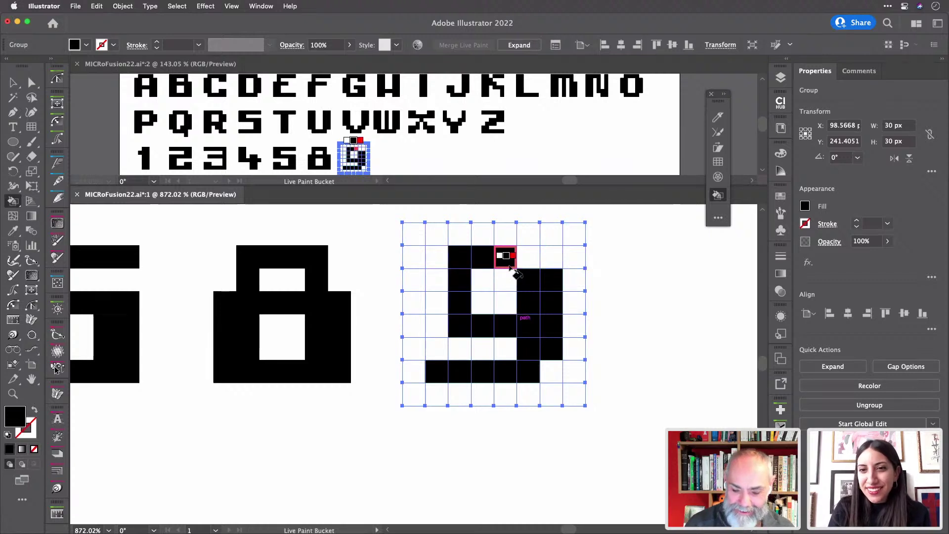
click(437, 279)
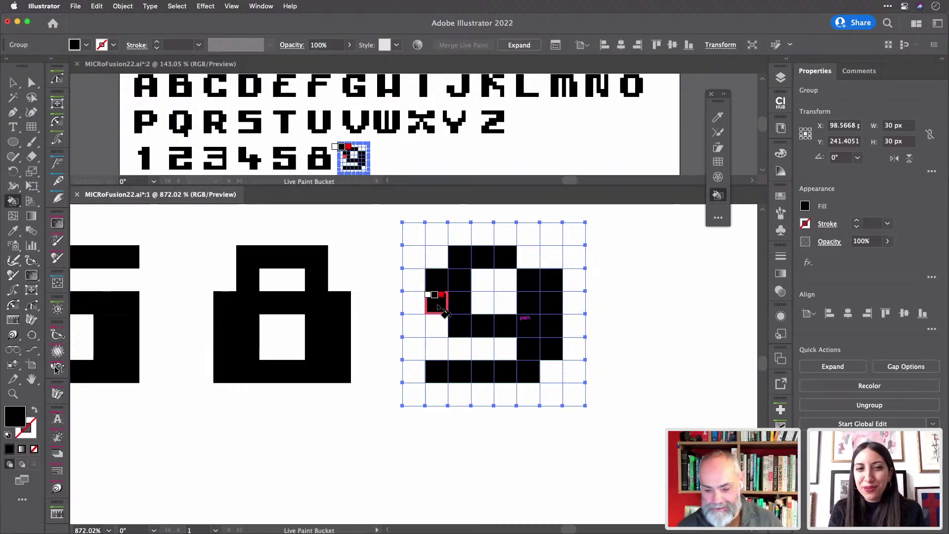
click(438, 306)
click(528, 258)
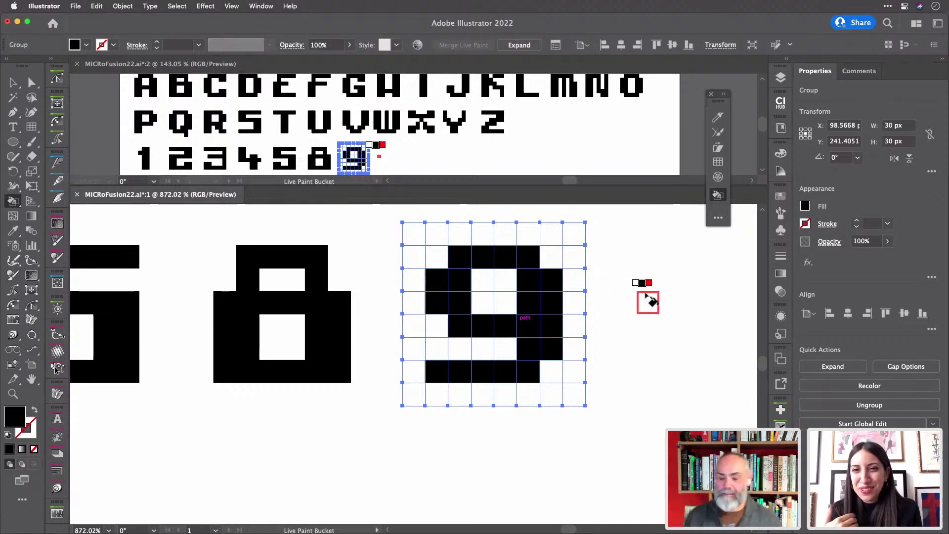
- Clear the 9's bottom-left cell to no fill and paint its bottom-right and top-right cells black
key(Left)
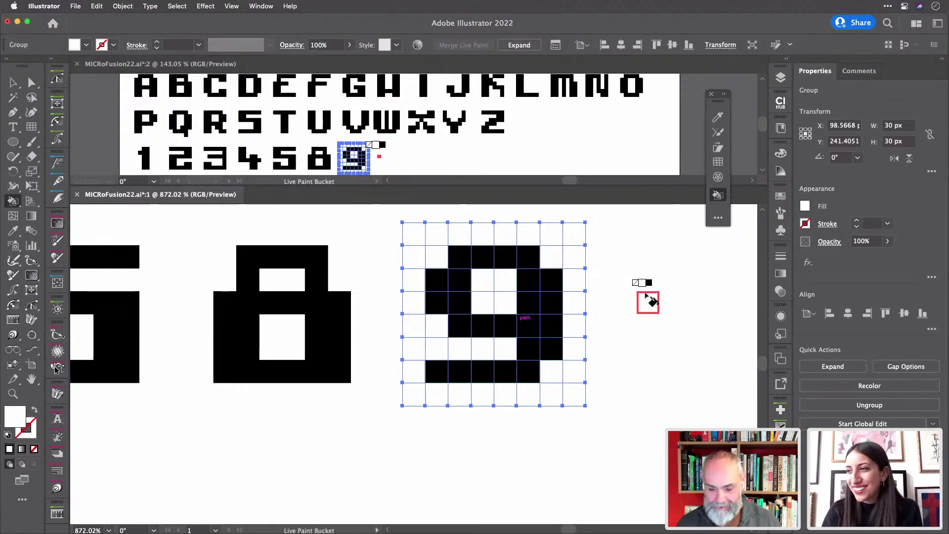
key(Left)
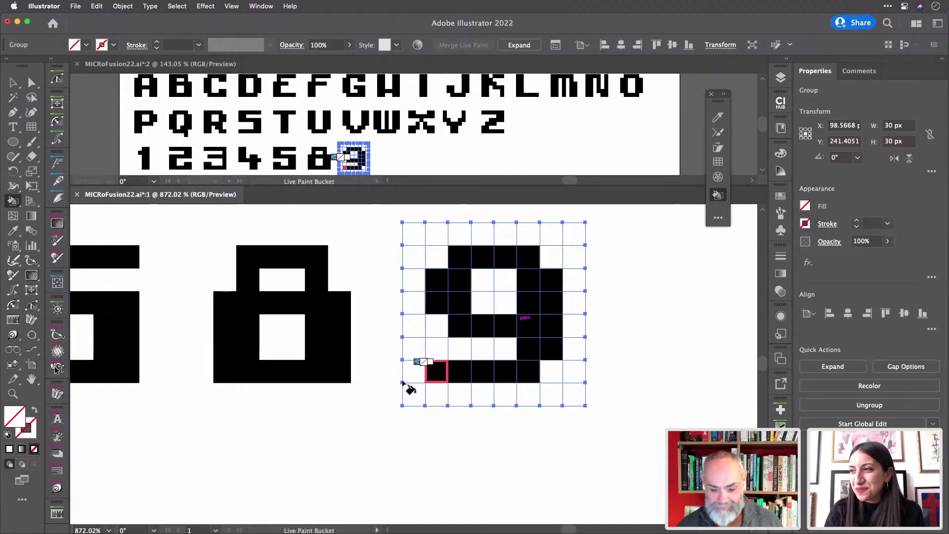
click(437, 371)
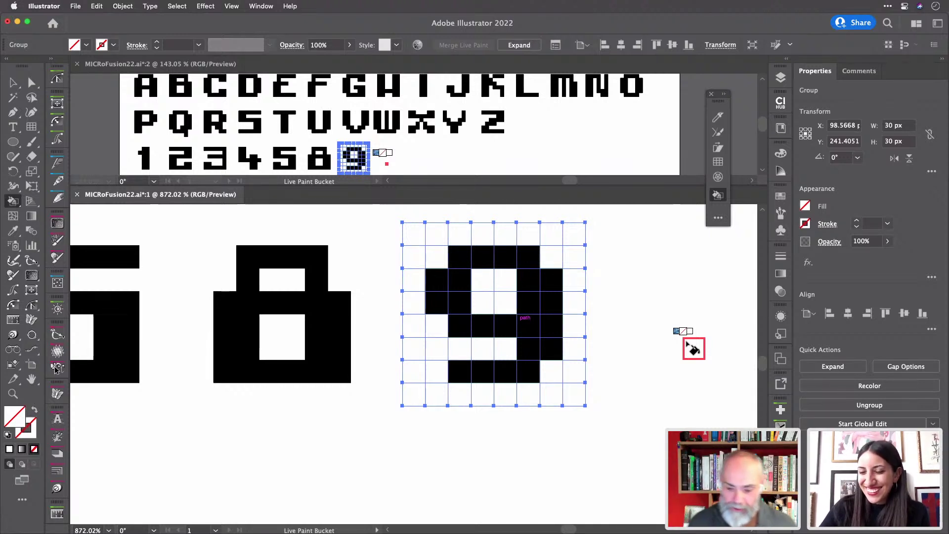
key(Right)
key(Right)
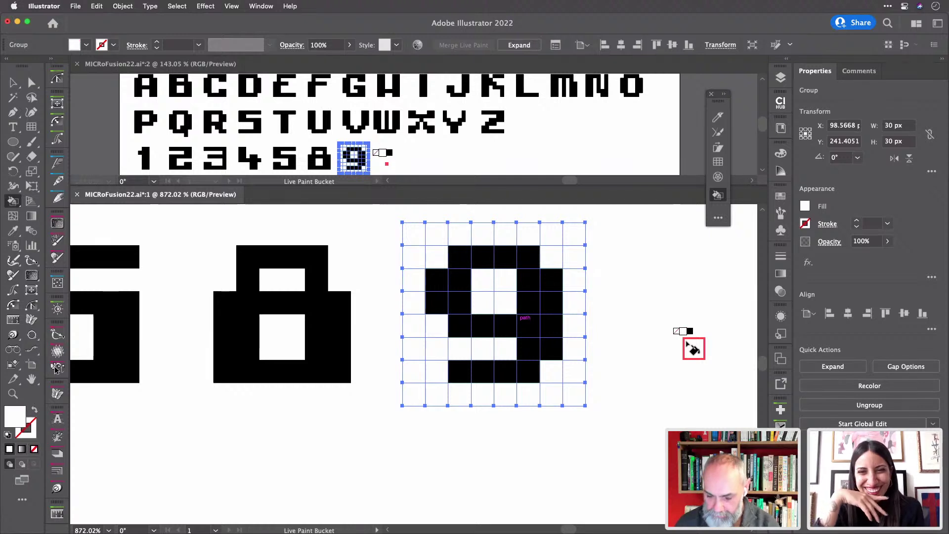
click(552, 371)
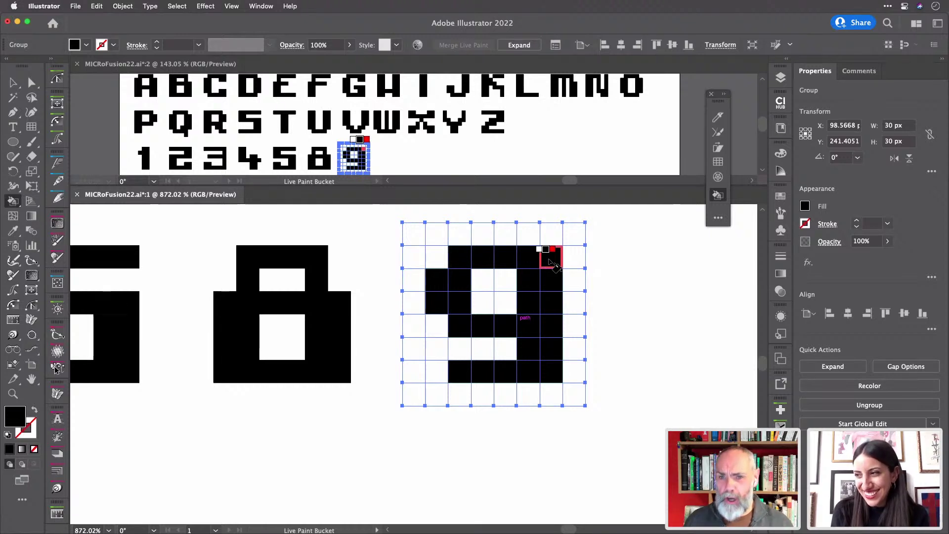
click(553, 262)
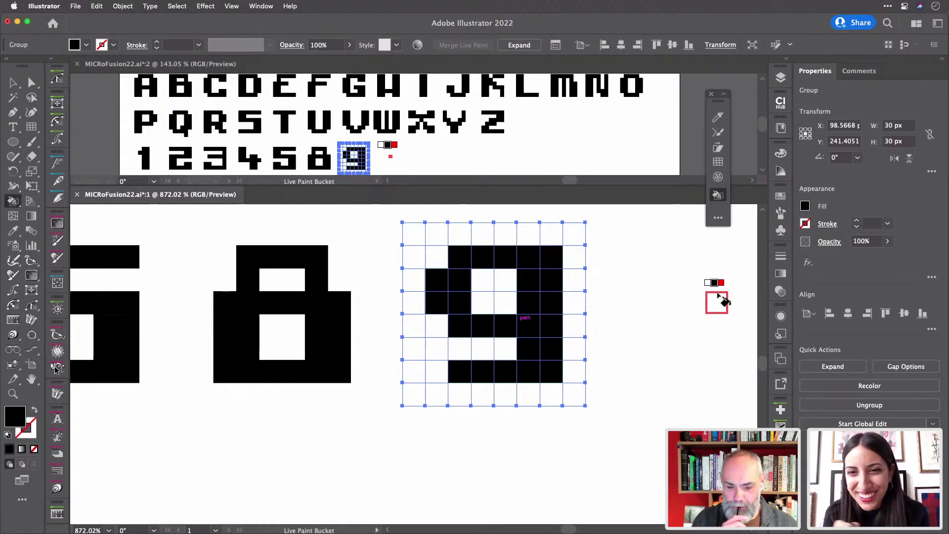
scroll(723, 300, left, 6)
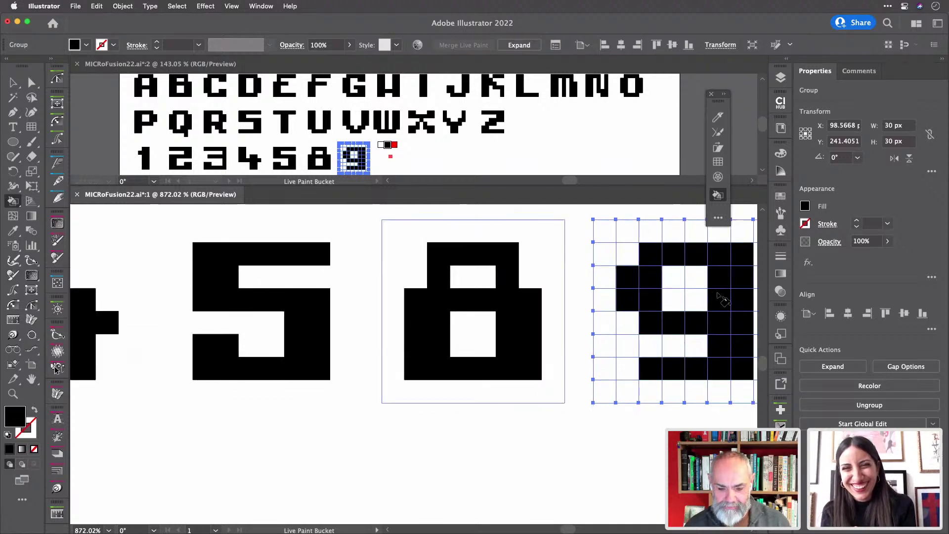
scroll(723, 300, right, 2)
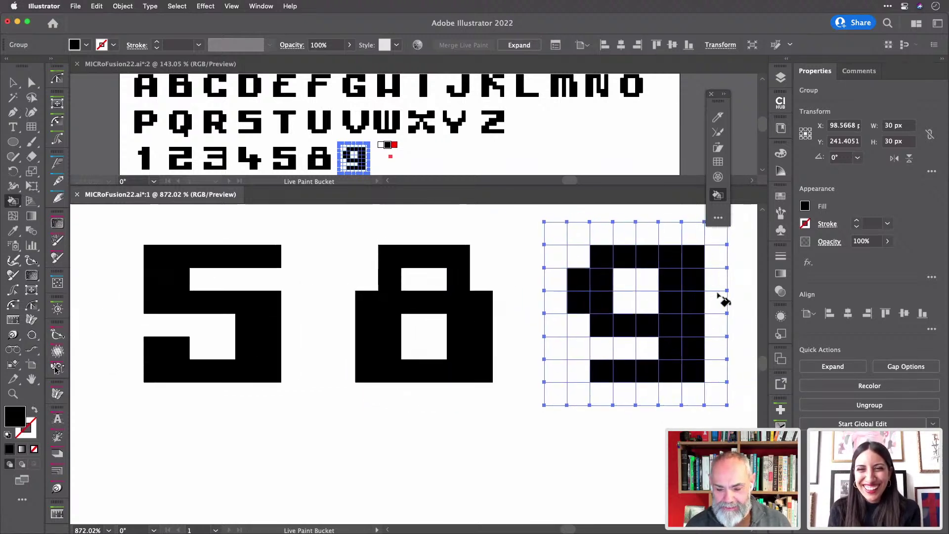
- Undo the painted 9 and 8 until the grid is empty
key(v)
key(super+z)
key(super+z)
key(super+z)
key(super+z)
key(super+z)
key(super+z)
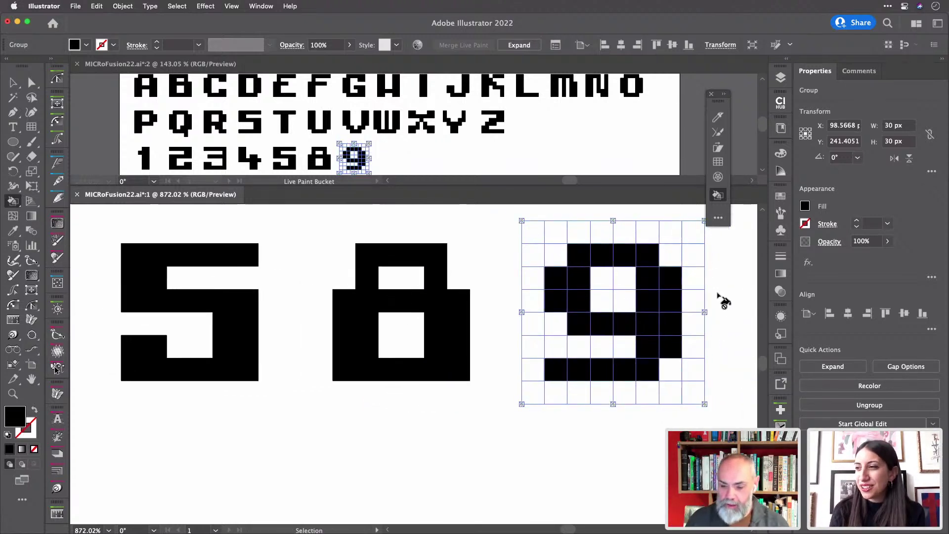
key(super+z)
key(super+z)
key(super+z)
key(super+z)
key(super+z)
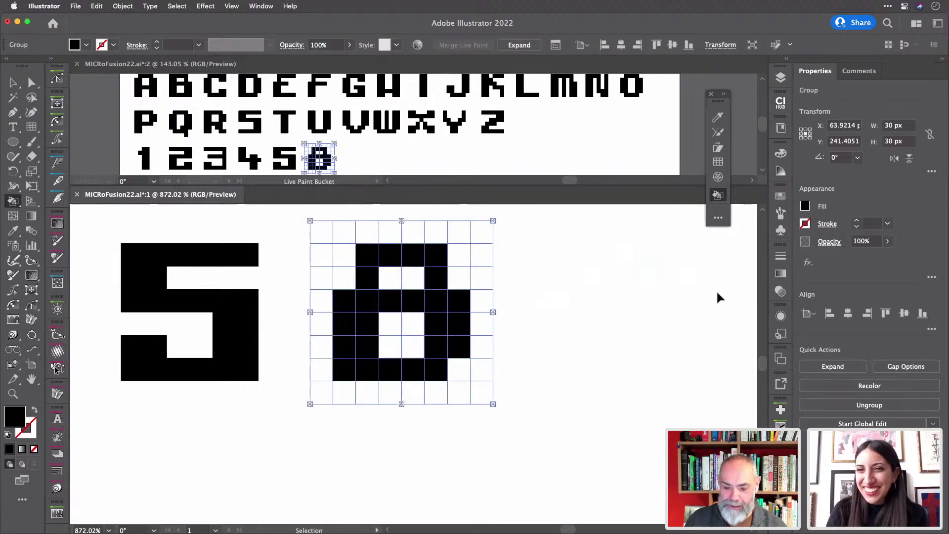
key(super+z)
key(super+z)
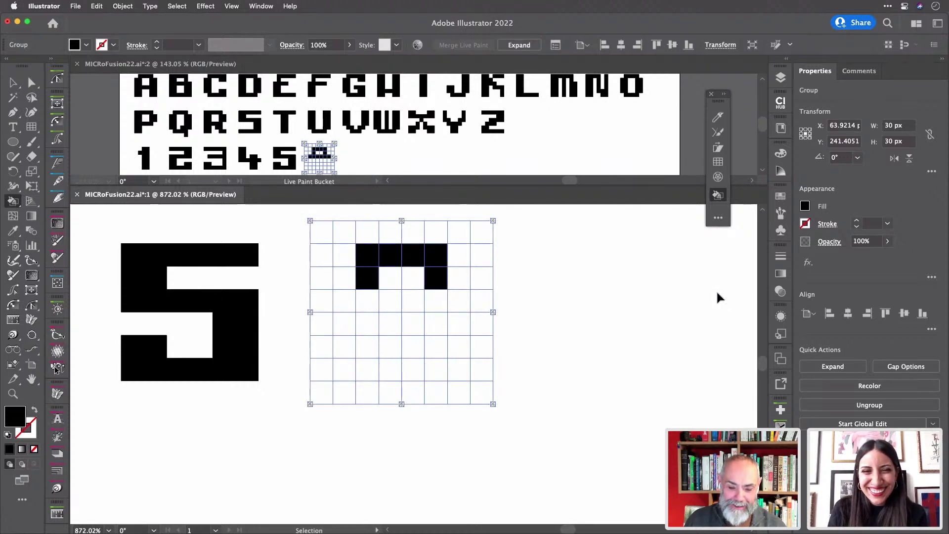
- Paint the 6's top, left column and remaining cells black in the emptied grid
key(k)
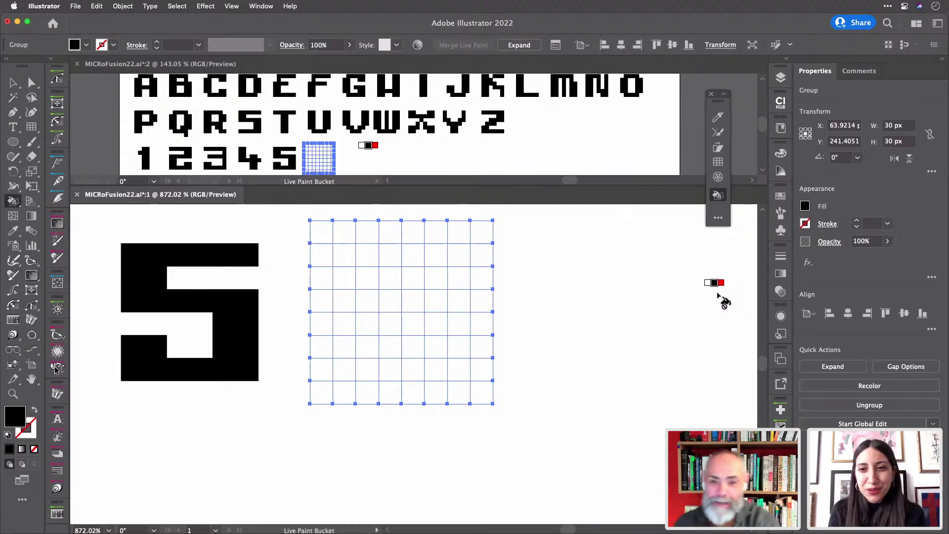
mouse_move(458, 255)
mouse_down()
mouse_move(352, 255)
mouse_move(347, 264)
mouse_move(343, 365)
mouse_move(453, 368)
mouse_move(455, 316)
mouse_move(442, 304)
mouse_move(445, 361)
mouse_up()
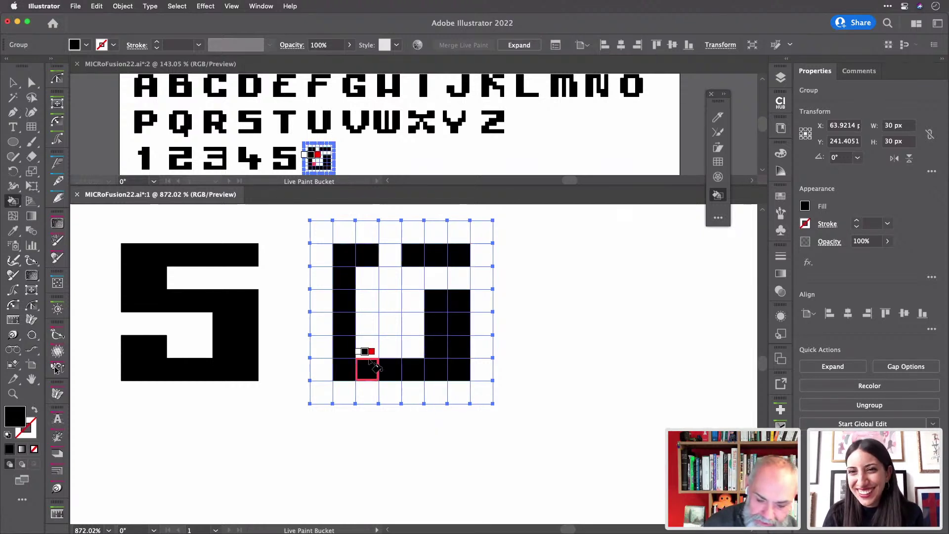
mouse_move(360, 356)
mouse_down()
mouse_move(367, 285)
mouse_move(413, 303)
mouse_up()
click(392, 253)
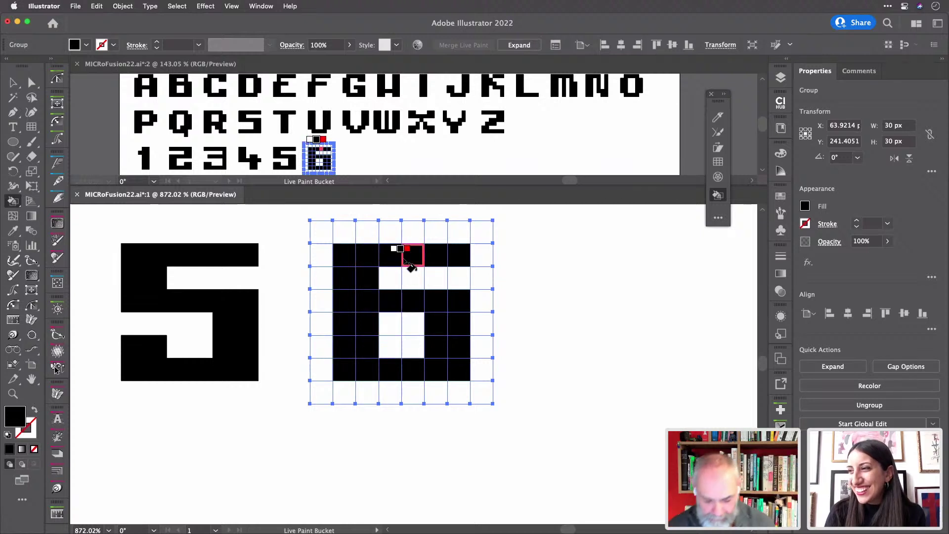
- Paste a fresh empty grid after the 6
key(v)
key(super+v)
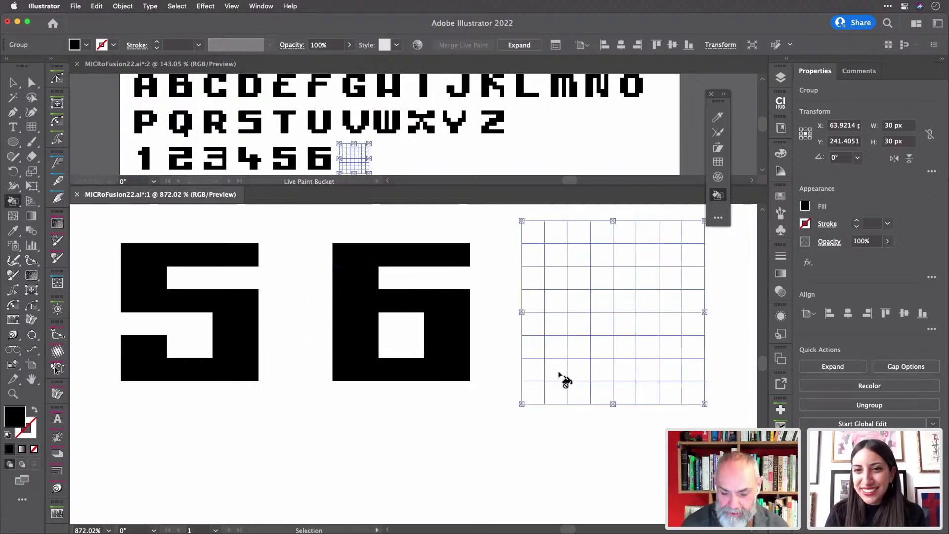
key(k)
scroll(565, 379, right, 5)
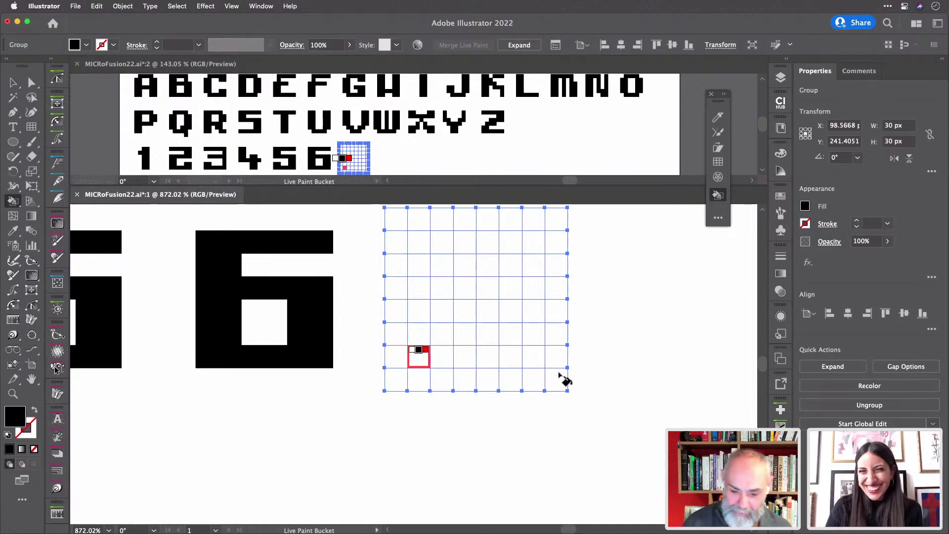
- Paint the 7's top bar and diagonal stem black
mouse_move(435, 242)
mouse_down()
mouse_move(533, 245)
mouse_move(426, 244)
mouse_up()
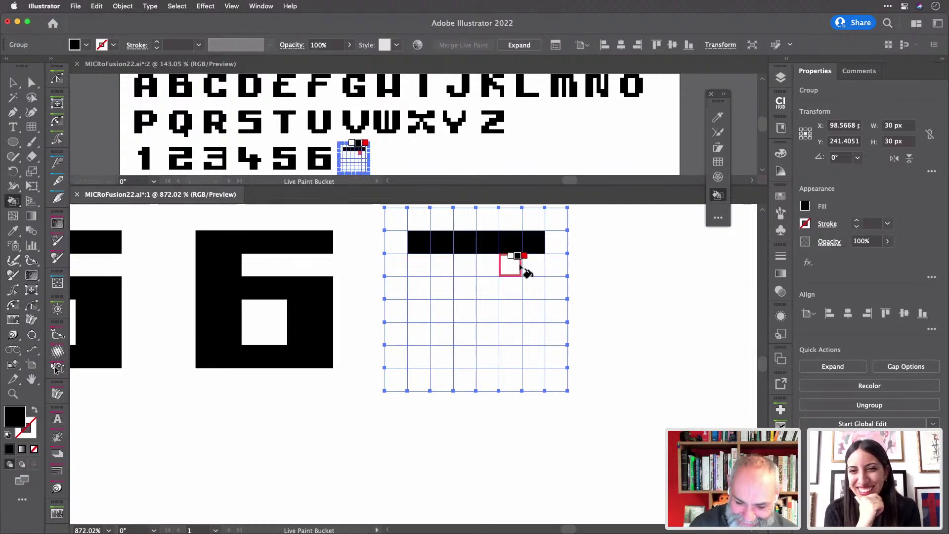
drag(524, 269, 534, 262)
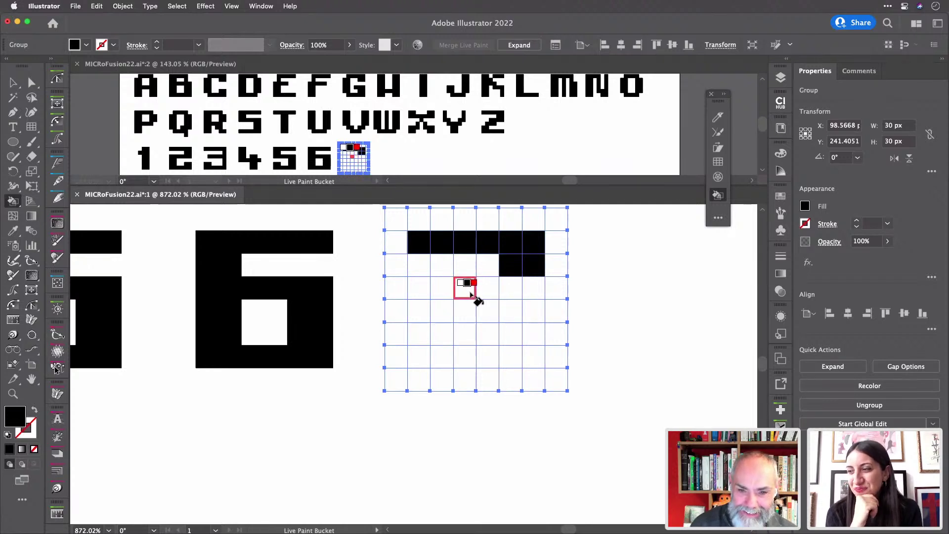
drag(471, 294, 538, 298)
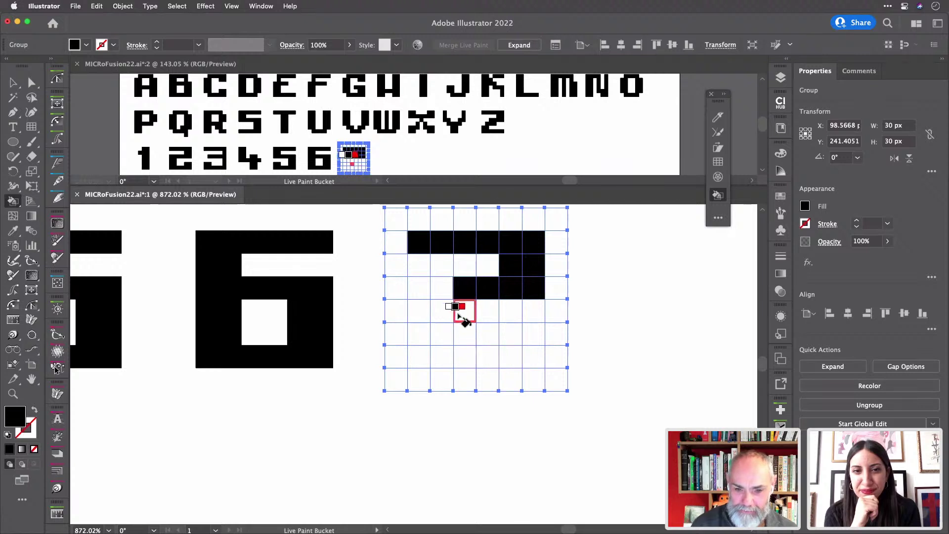
drag(467, 310, 486, 311)
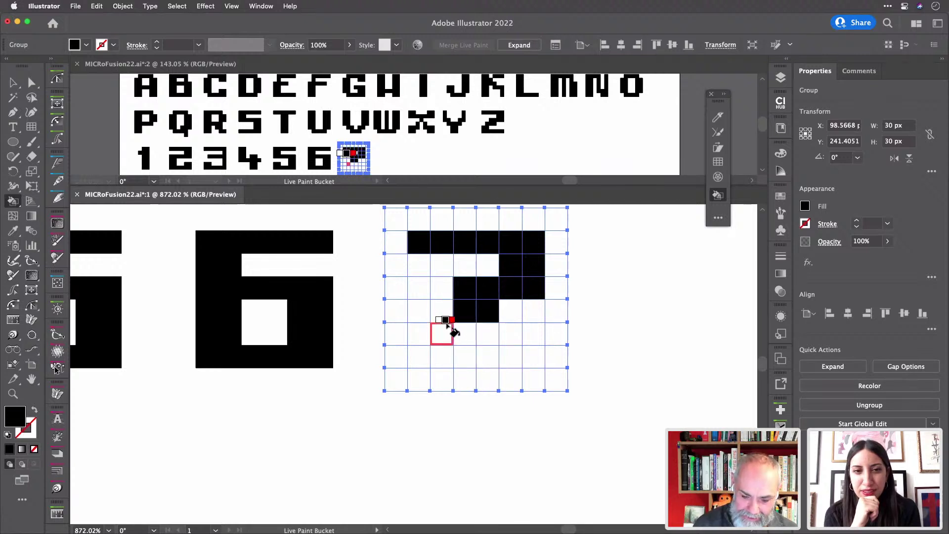
mouse_move(448, 320)
mouse_down()
mouse_move(444, 359)
mouse_move(462, 358)
mouse_move(464, 333)
mouse_up()
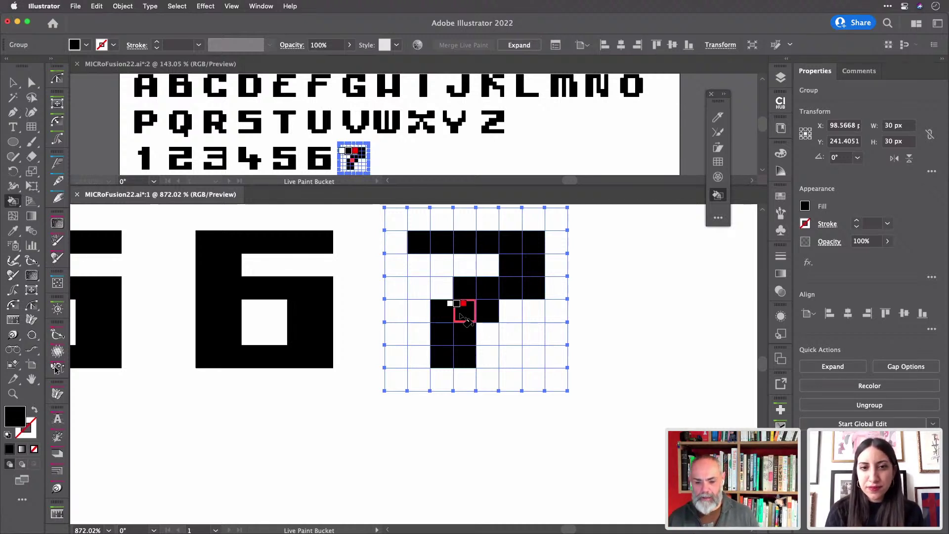
- Duplicate an empty grid after the 7 and centre it in view
key(v)
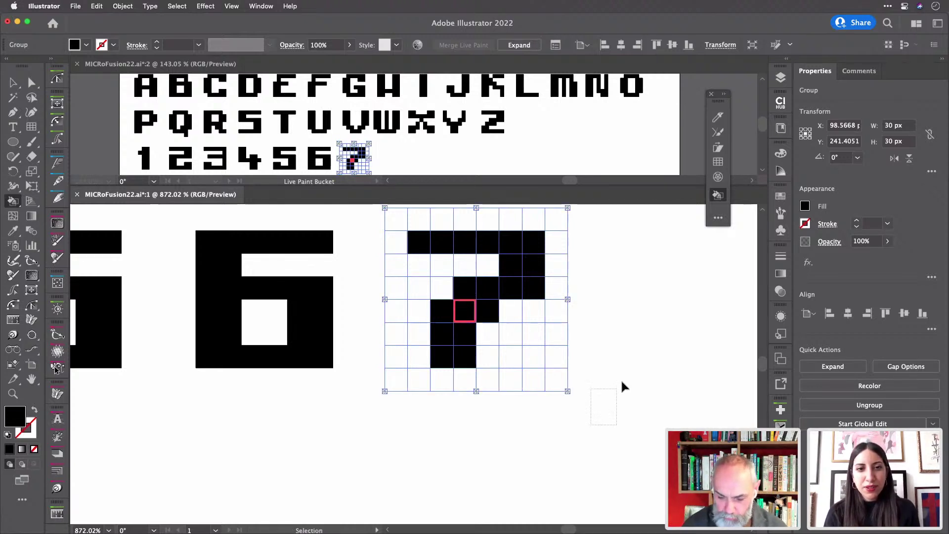
key(super+d)
mouse_move(642, 449)
mouse_down()
mouse_move(532, 447)
mouse_move(427, 463)
mouse_up()
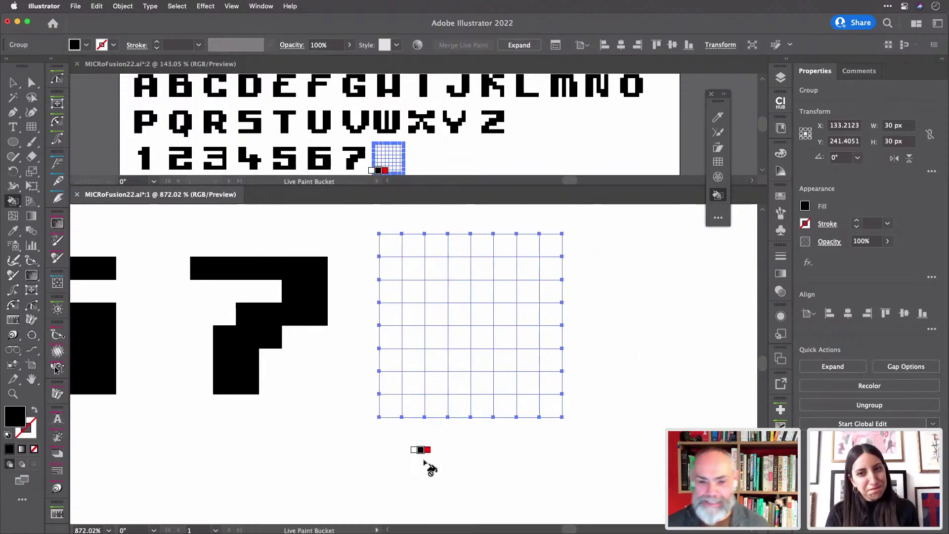
- Fill the next digit's left side, right side and bottom row black, undoing the top-row fill
mouse_move(420, 318)
mouse_down()
mouse_move(423, 363)
mouse_move(435, 310)
mouse_up()
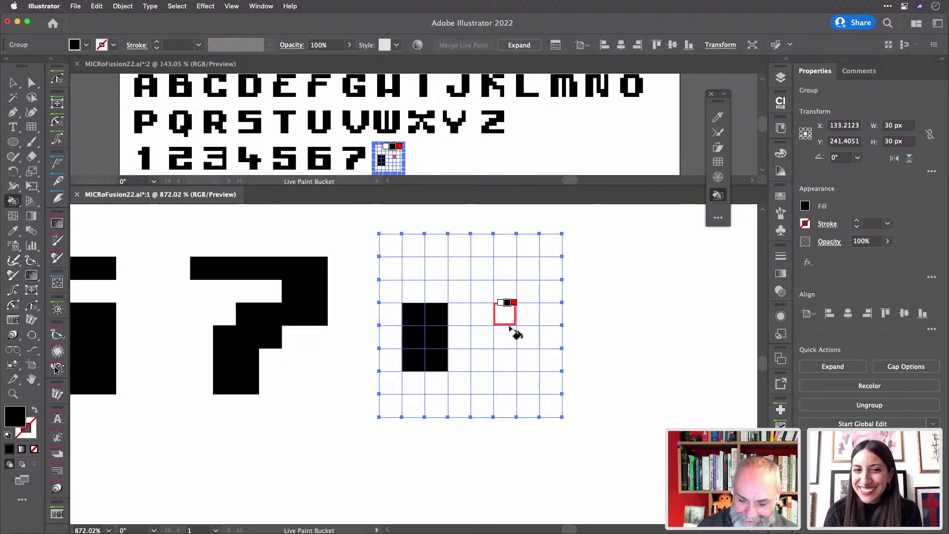
mouse_move(505, 314)
mouse_down()
mouse_move(510, 362)
mouse_move(525, 354)
mouse_move(535, 318)
mouse_up()
drag(434, 382, 514, 390)
drag(435, 292, 509, 295)
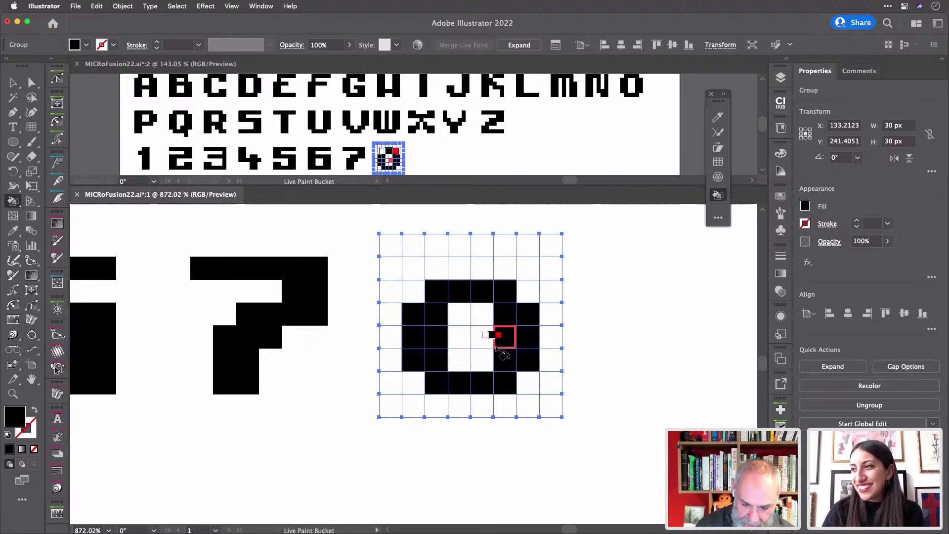
key(super+z)
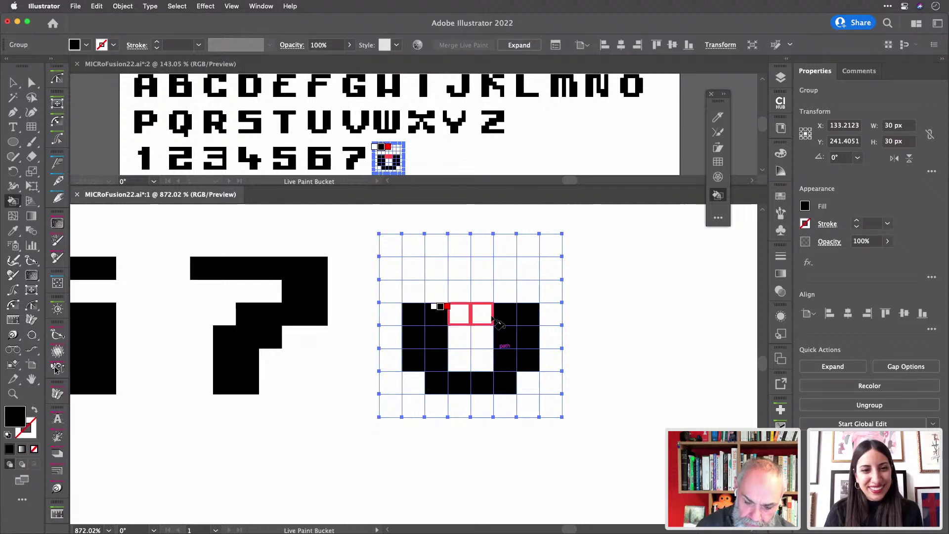
- Complete the 8 with its middle cells, upper loop, and upper and right-middle edge cells
click(494, 319)
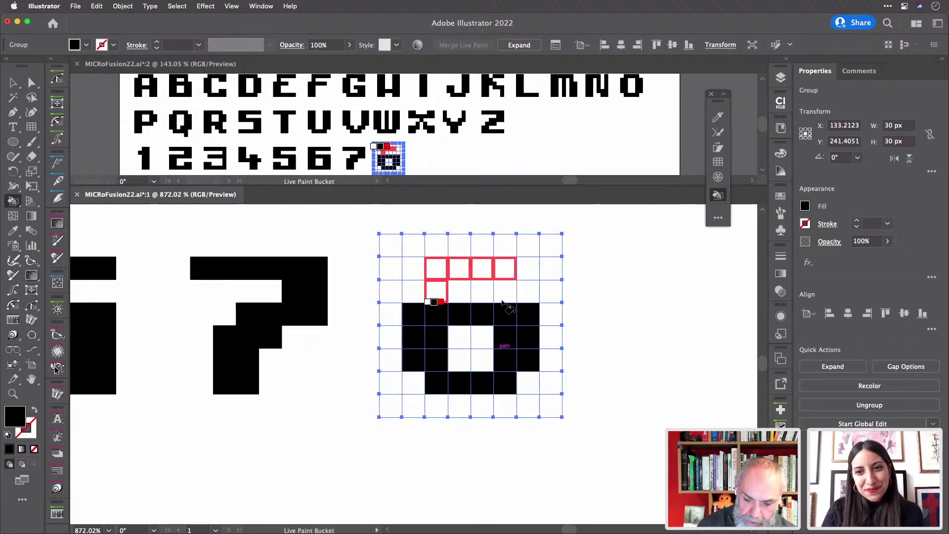
drag(502, 302, 502, 317)
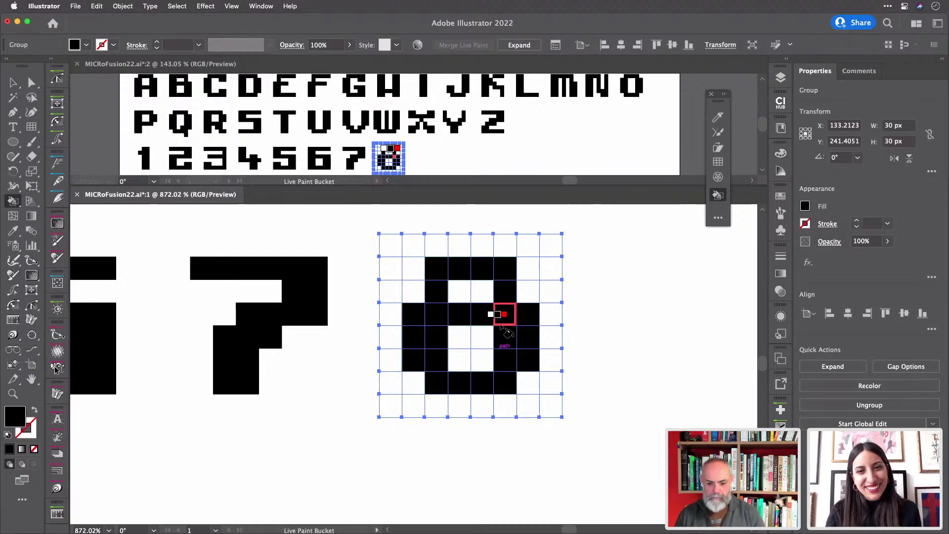
click(411, 292)
click(525, 294)
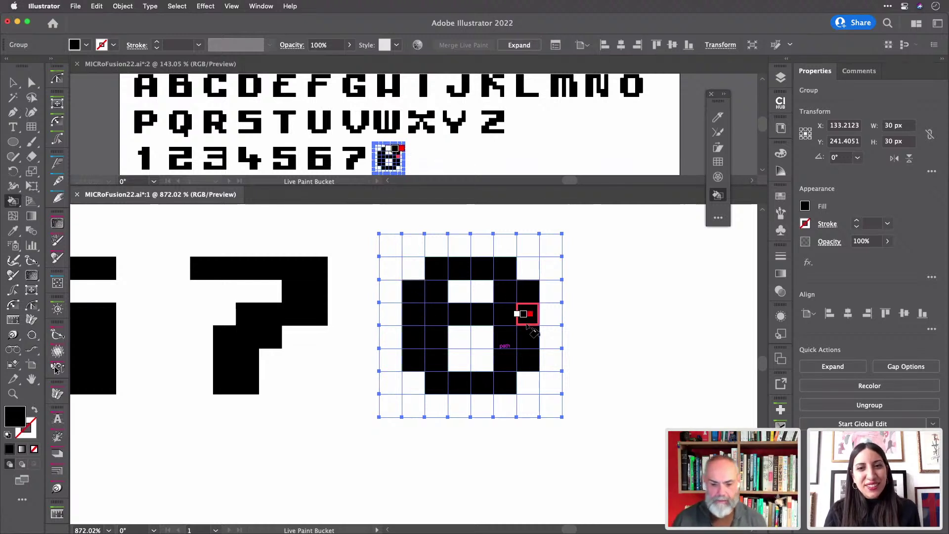
click(528, 319)
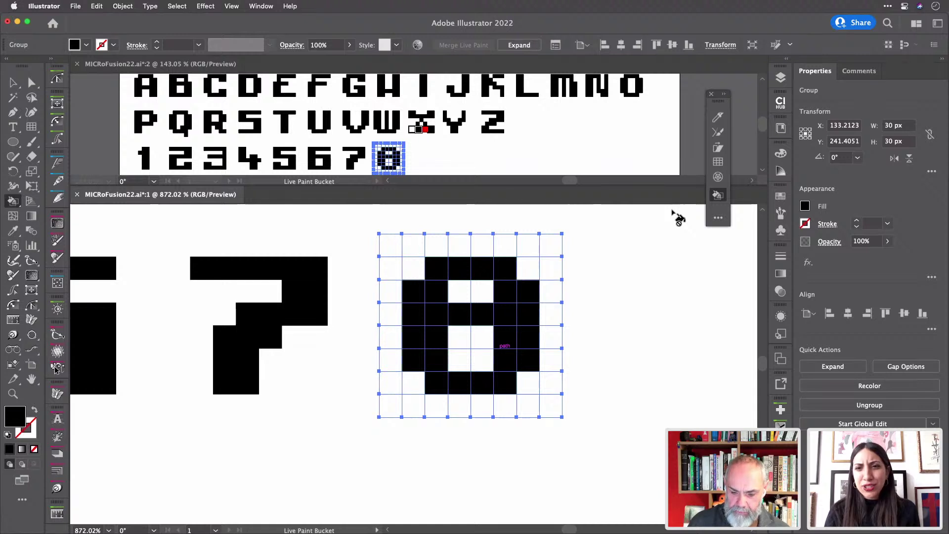
scroll(625, 243, right, 3)
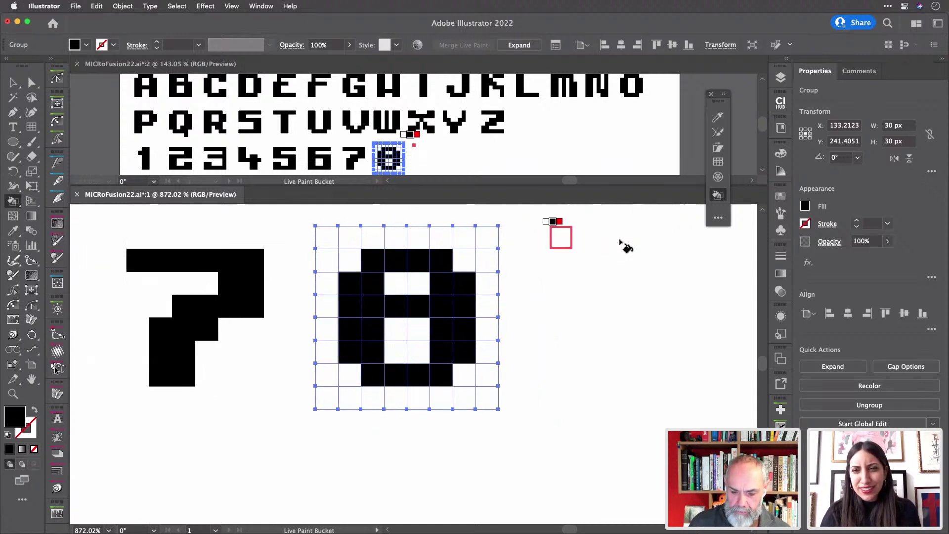
scroll(626, 246, right, 3)
- Select the empty square after the 8 and paint a row of its cells black
key(v)
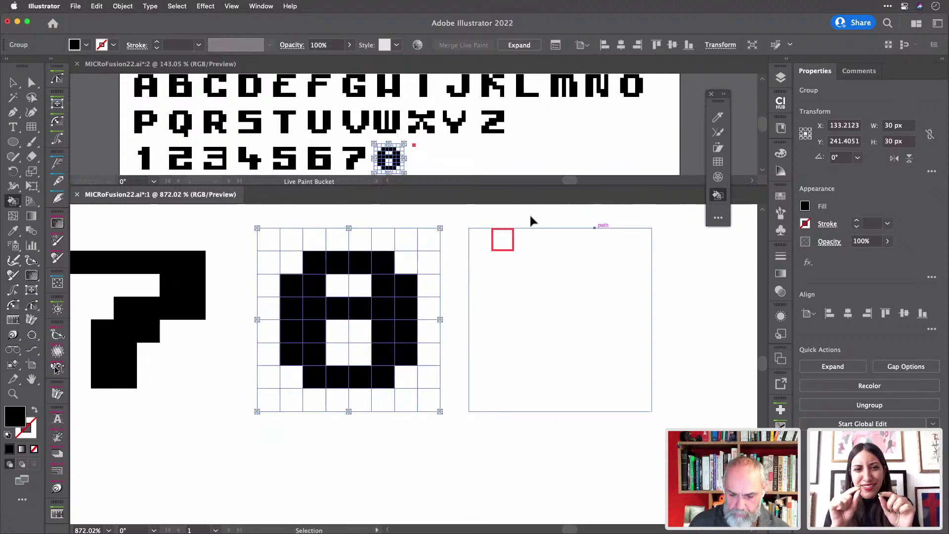
click(547, 255)
key(k)
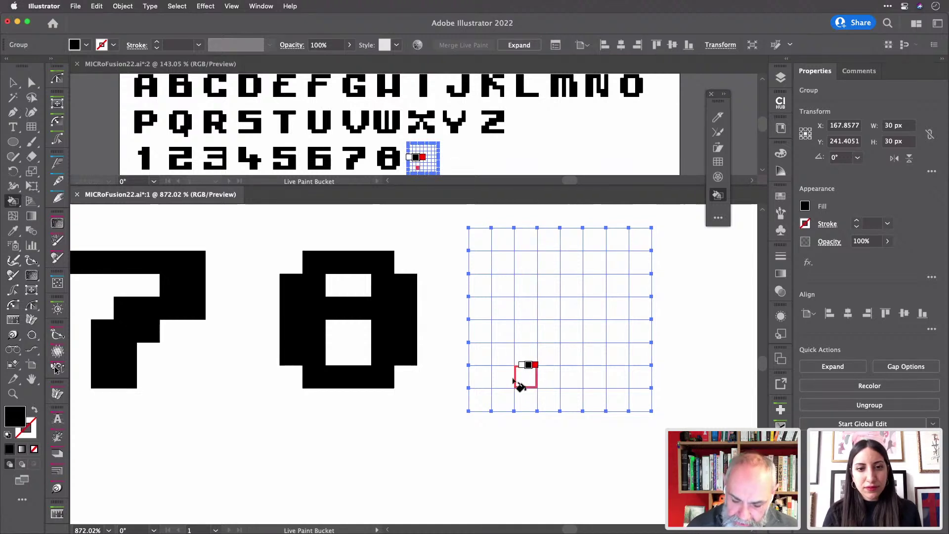
mouse_move(506, 377)
mouse_down()
mouse_move(599, 383)
mouse_move(596, 270)
mouse_move(620, 362)
mouse_up()
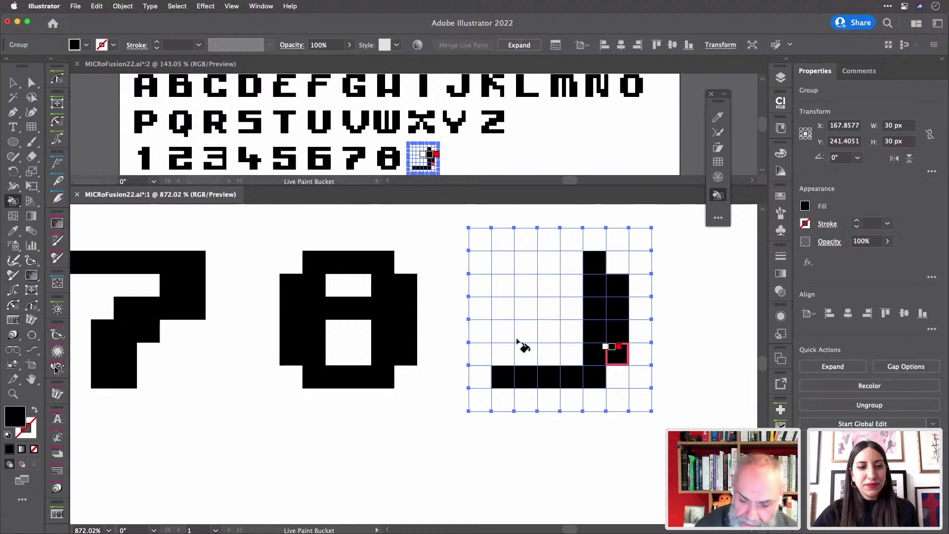
- Fill the 9's right column, left cells, top row and middle crossbar black
drag(523, 339, 527, 262)
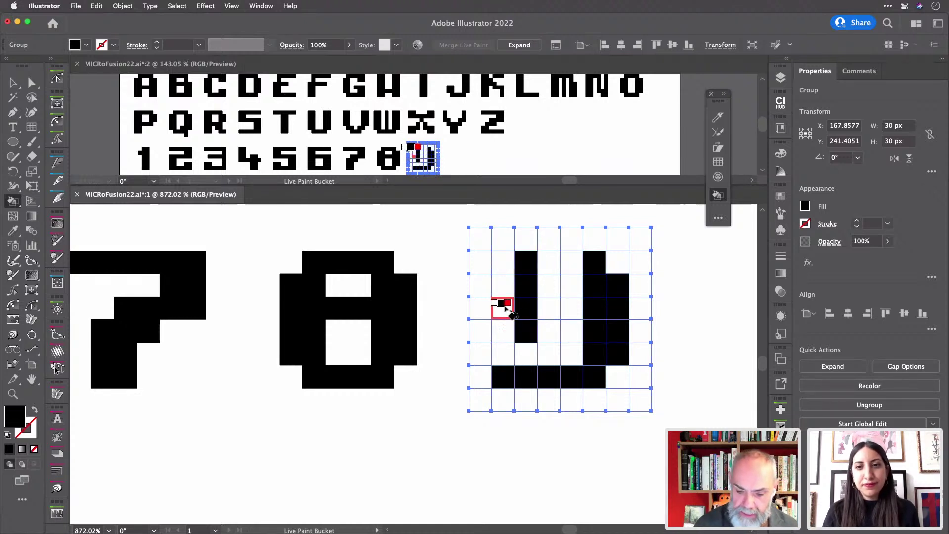
drag(502, 307, 510, 286)
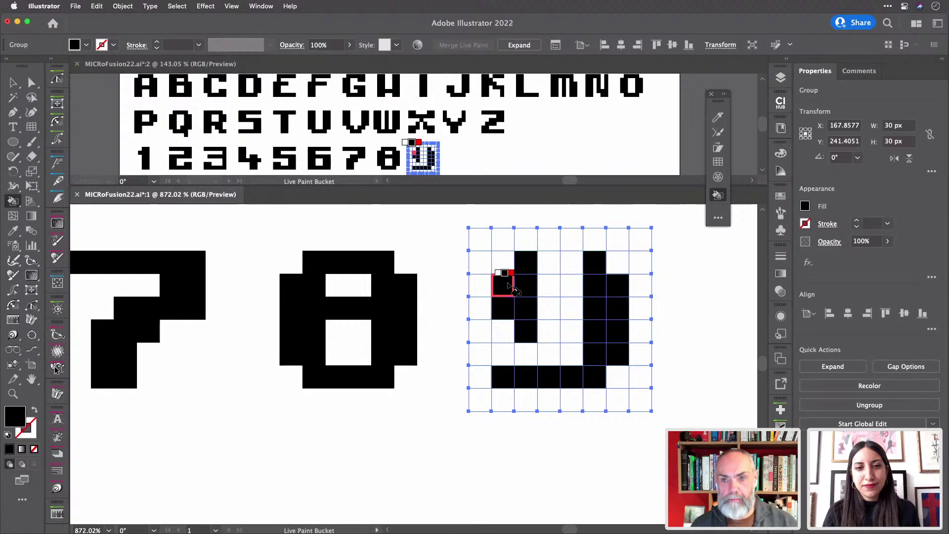
drag(547, 271, 580, 264)
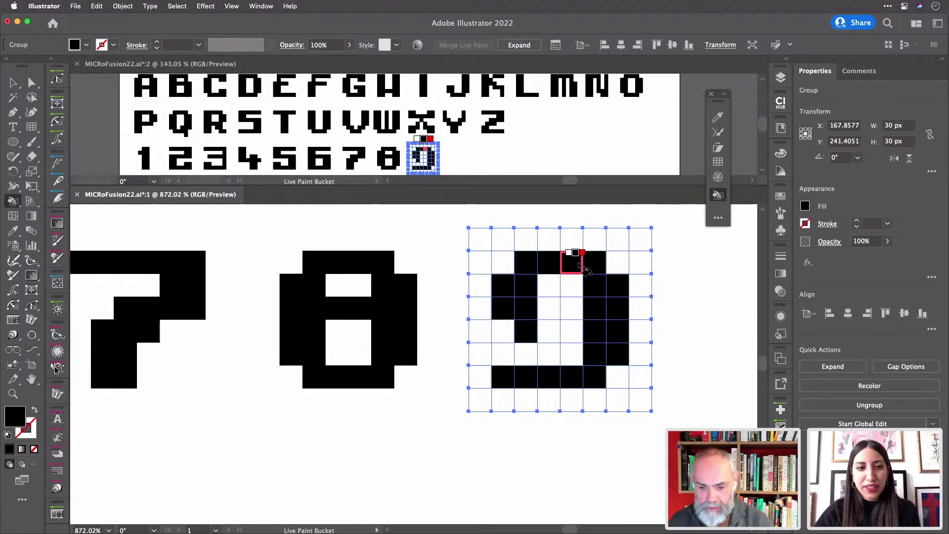
click(579, 264)
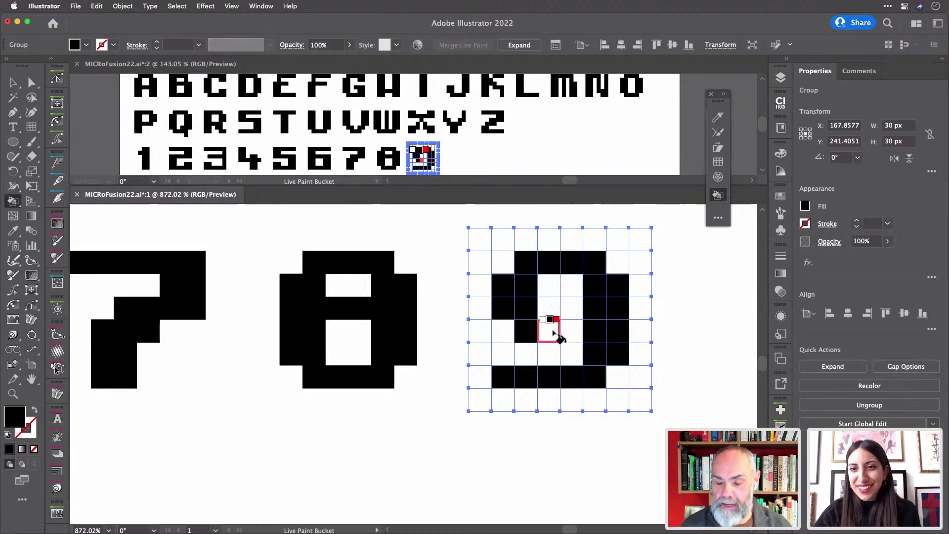
drag(555, 328, 583, 338)
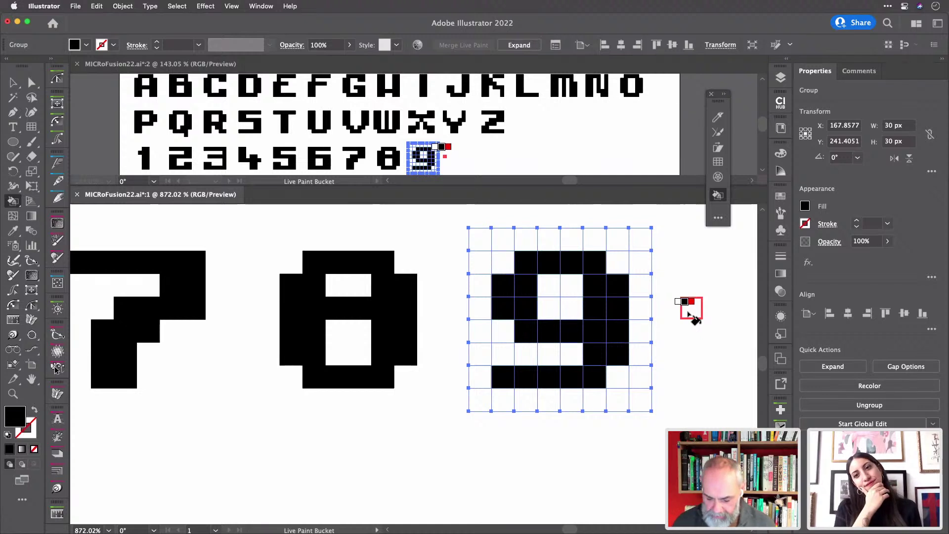
- Clear the 9's bottom-left cell and rework its left column, switching the fill between none and black
key(/)
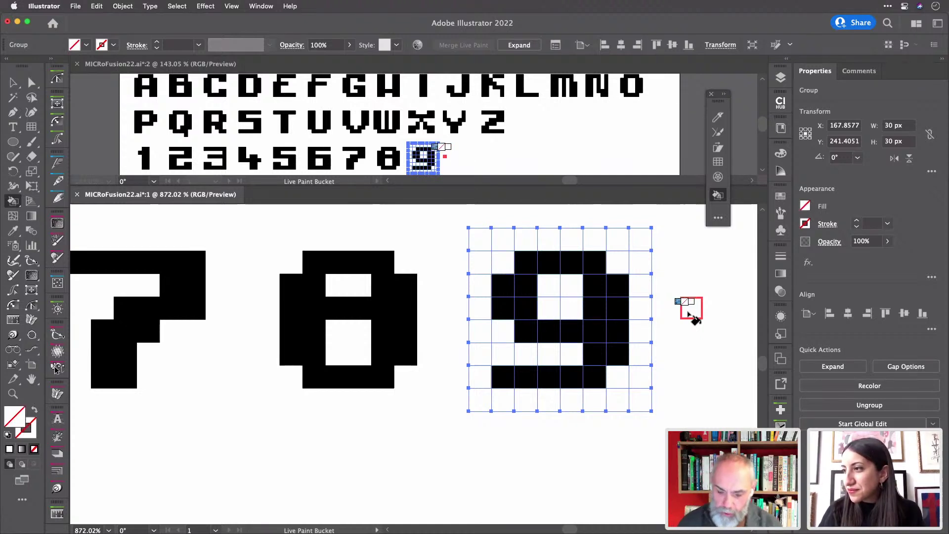
click(504, 377)
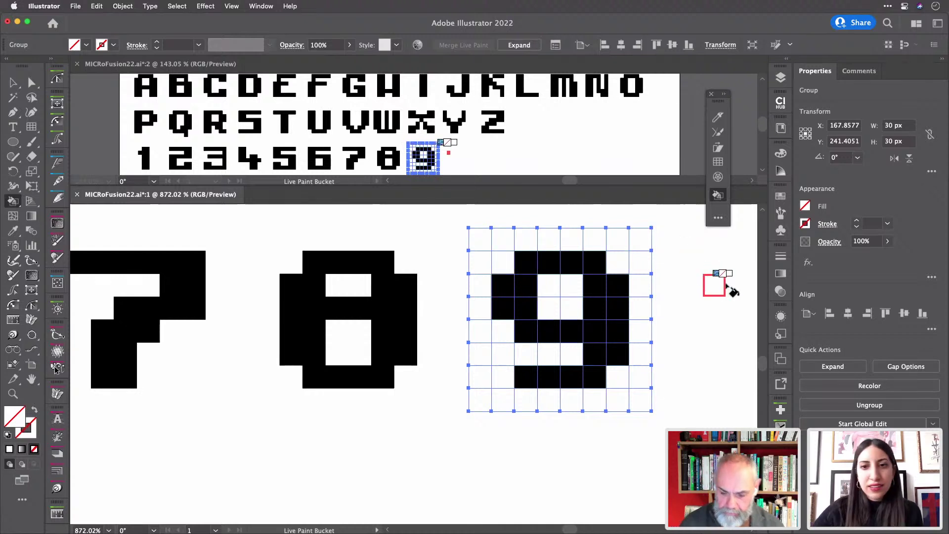
key(Right)
key(Right)
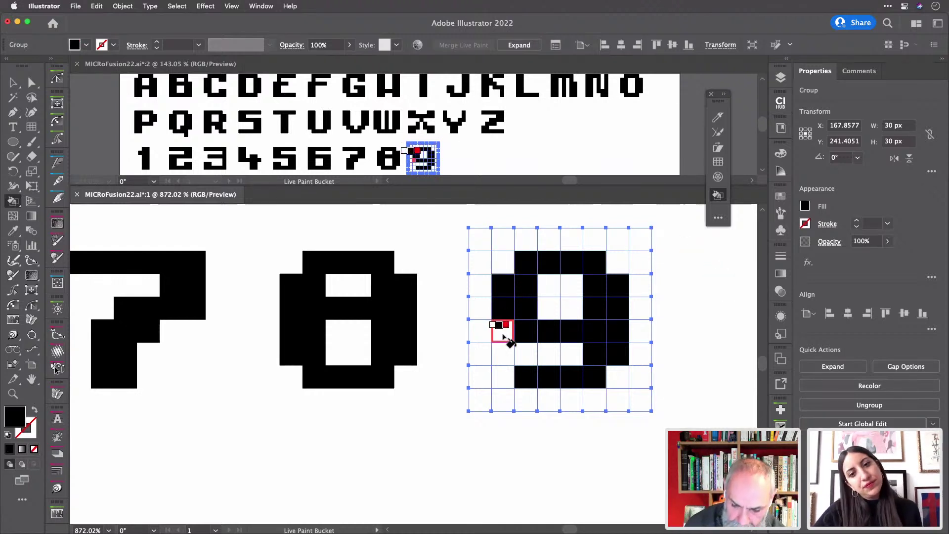
drag(504, 337, 501, 262)
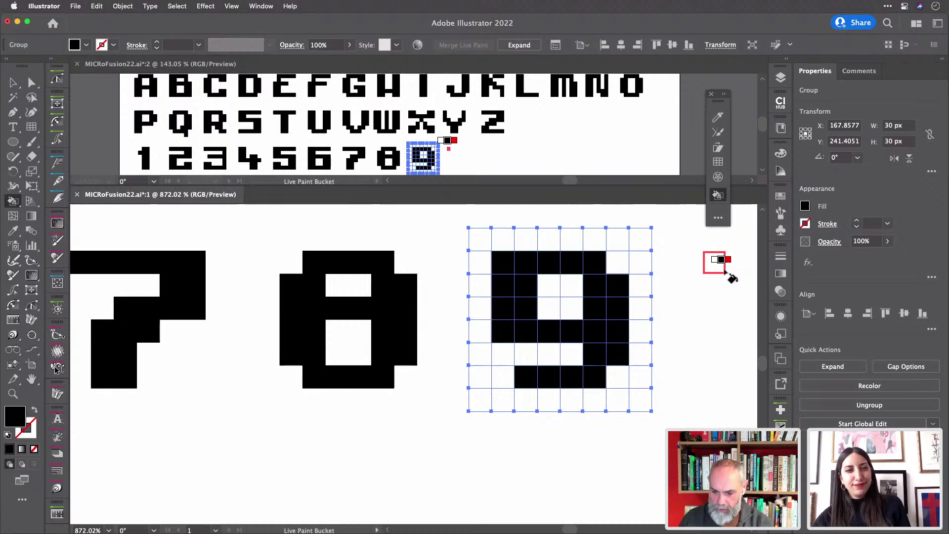
key(Left)
key(Left)
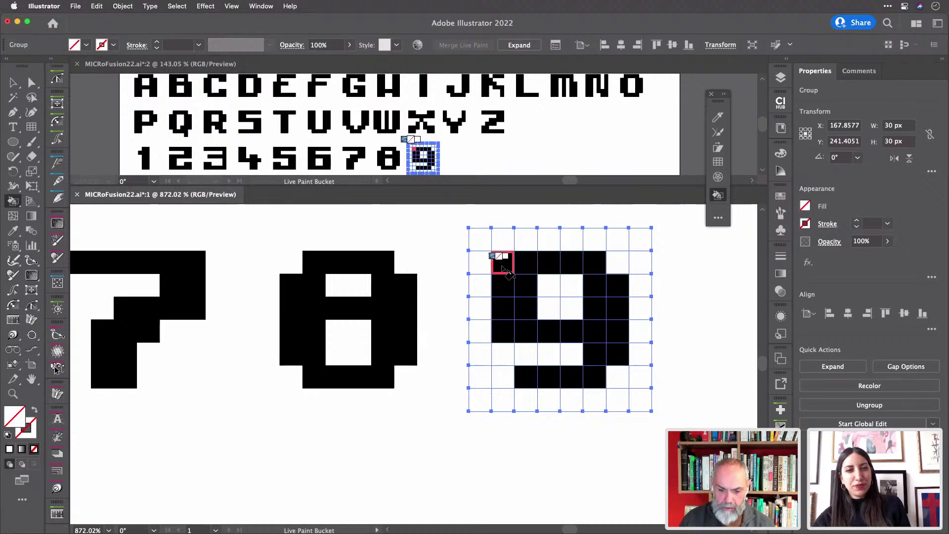
drag(504, 270, 502, 335)
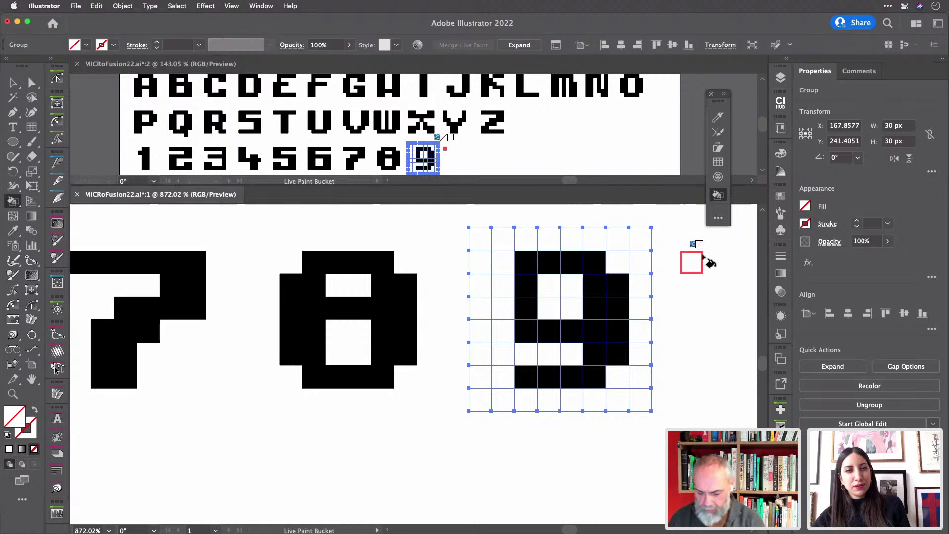
key(Right)
key(Right)
key(Right)
key(Left)
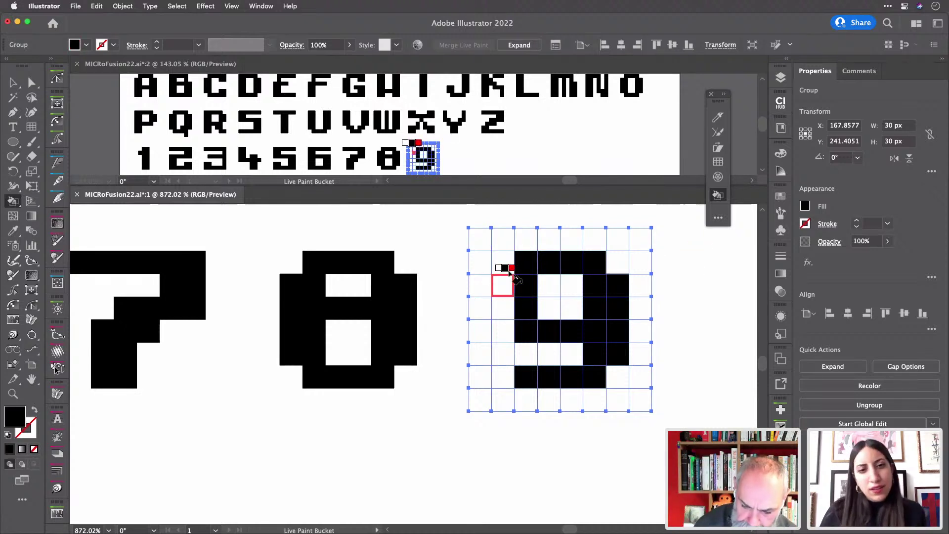
- Fill, then clear, the 9's top-right cell, paint its left-column cells, and undo the bottom-left fill
click(618, 265)
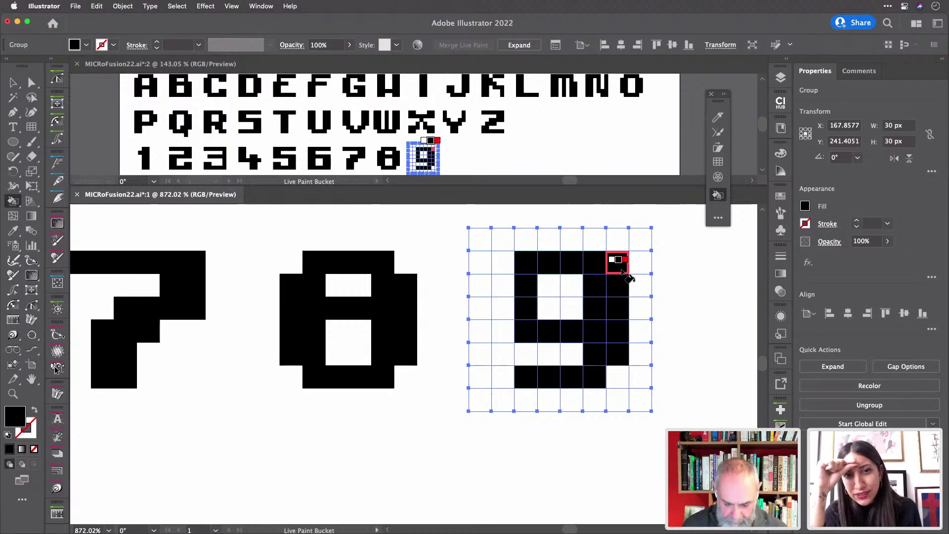
key(Left)
key(Left)
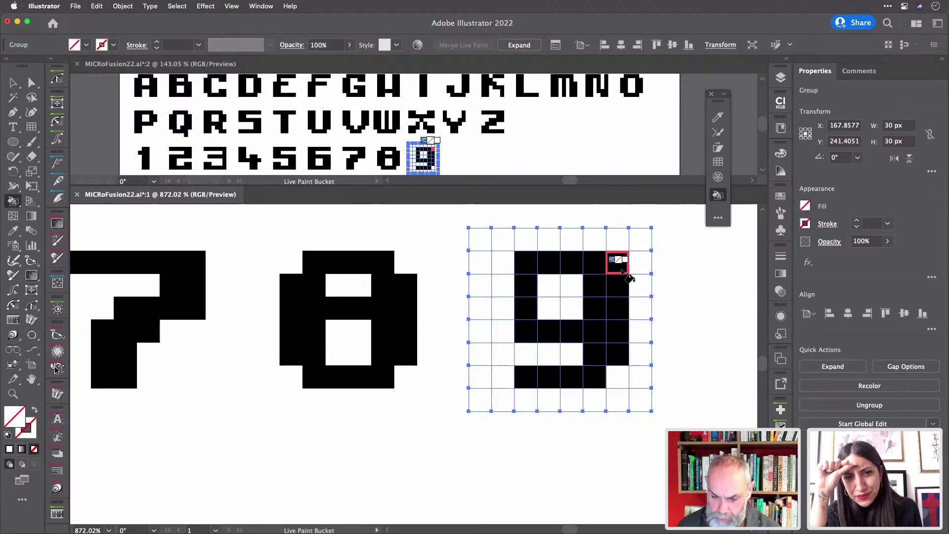
click(625, 270)
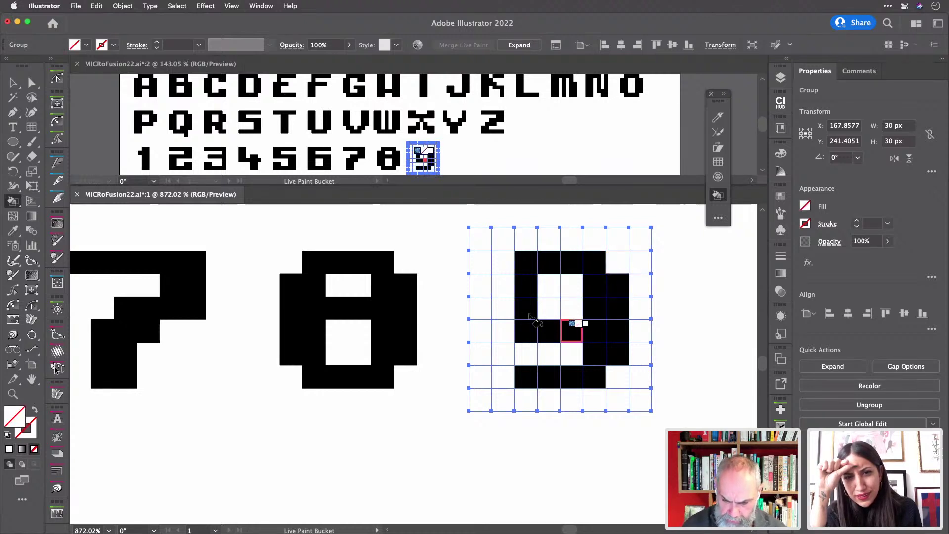
key(Right)
key(Right)
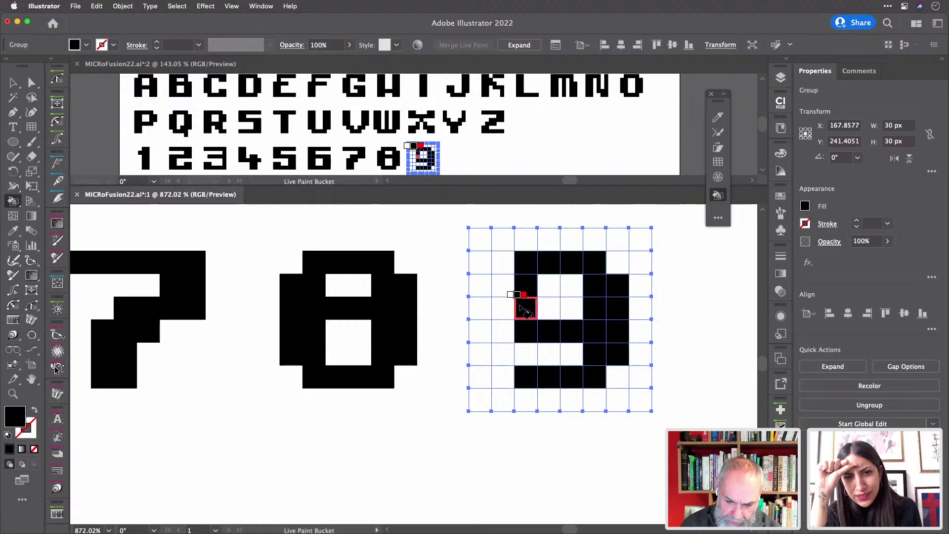
click(509, 312)
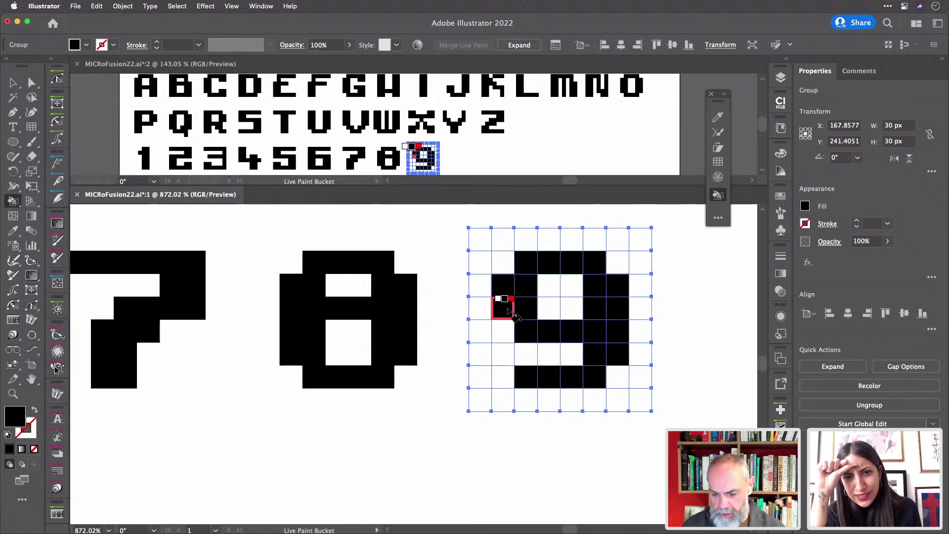
click(509, 311)
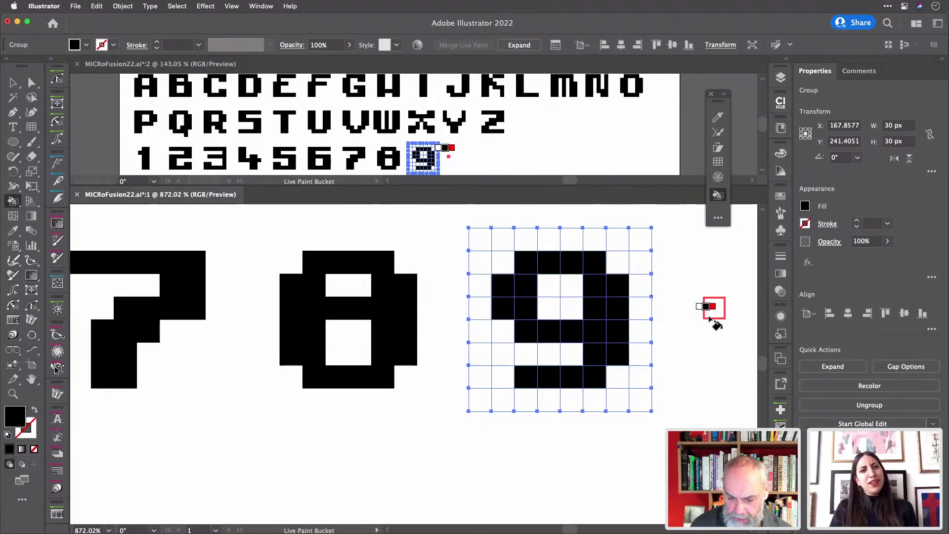
click(508, 382)
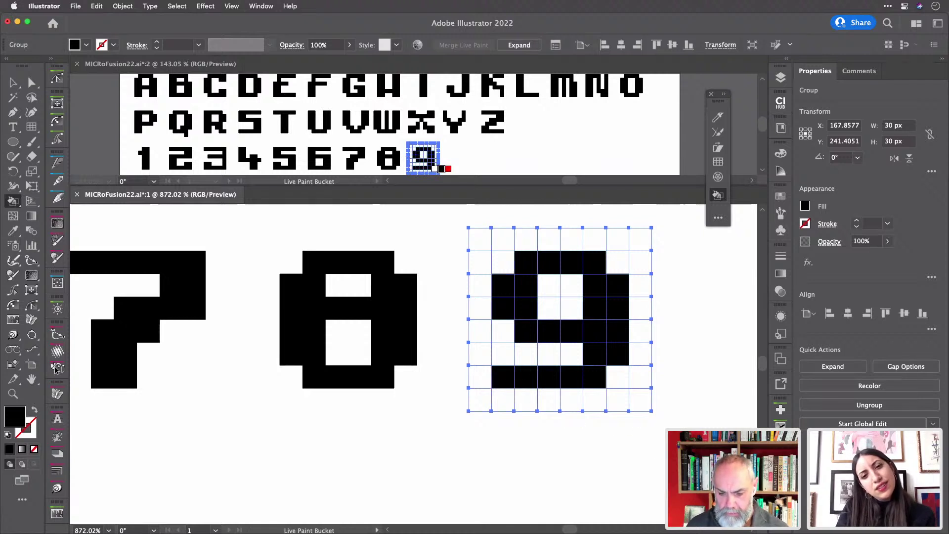
key(super+z)
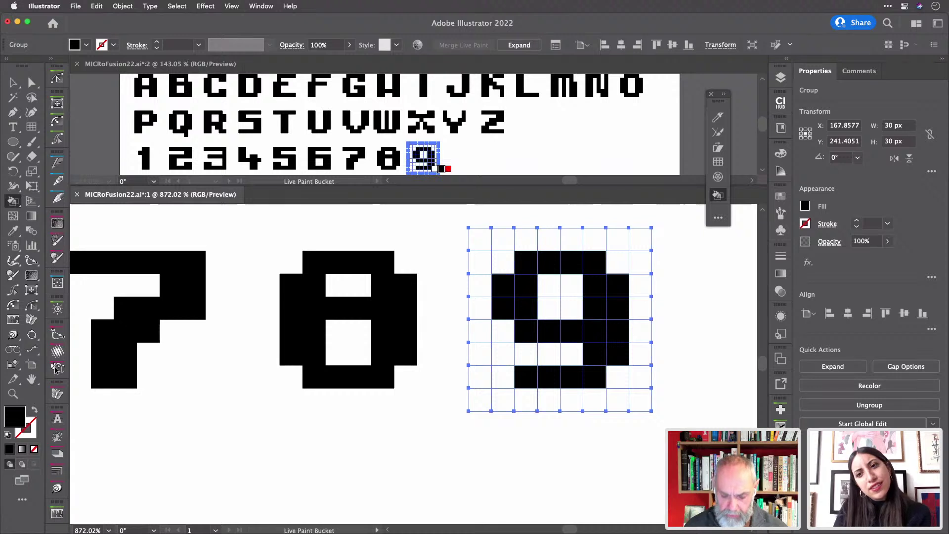
- Duplicate the 9's grid into the slot to its right
key(v)
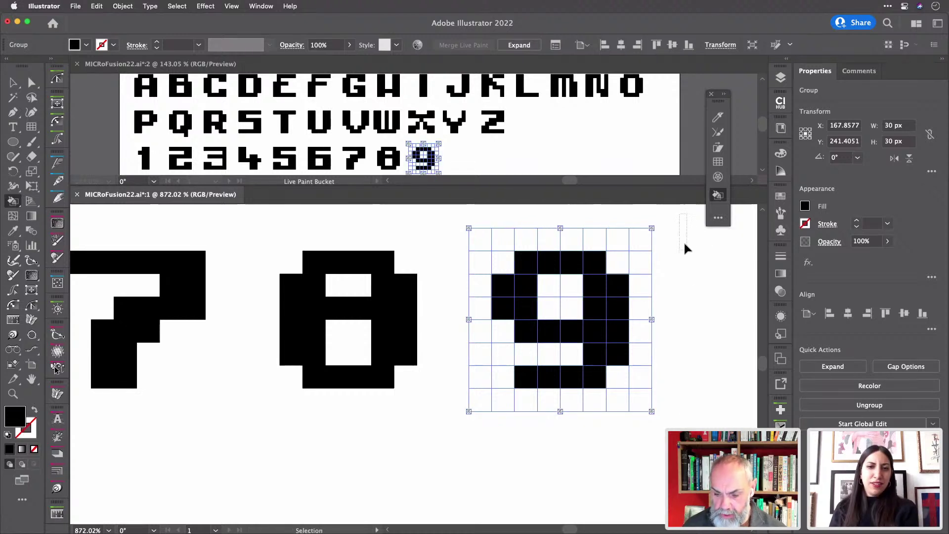
key(super+d)
key(k)
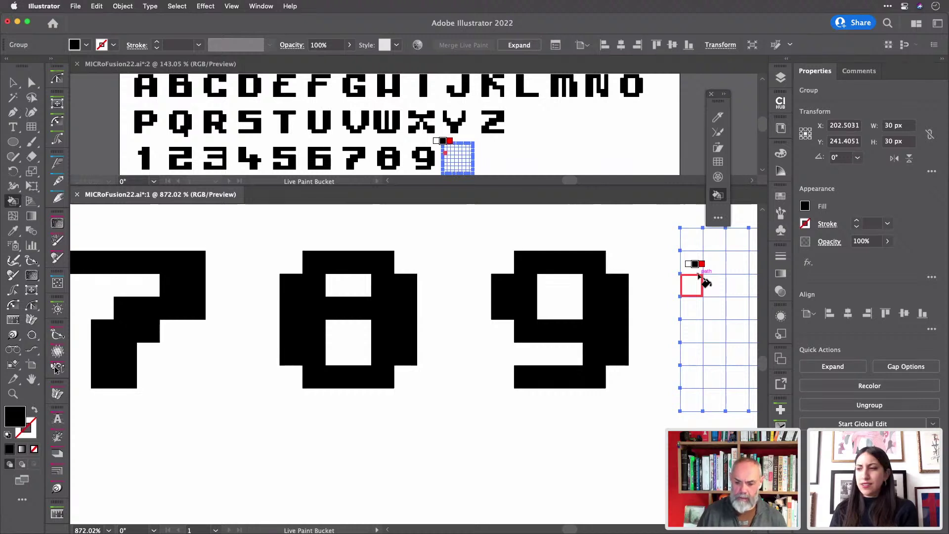
scroll(704, 280, right, 8)
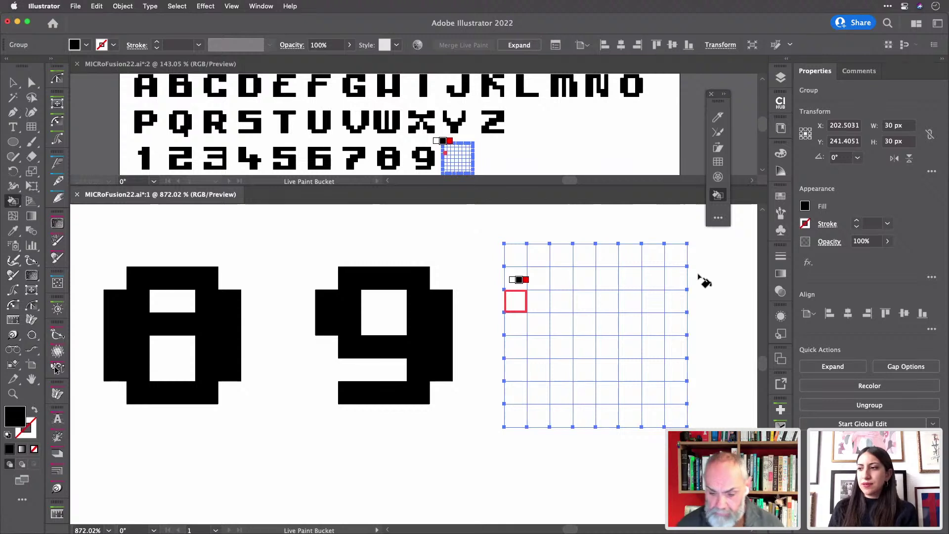
- Paint the 0's outline black in the new grid, leaving its two inner cells empty
mouse_move(545, 281)
mouse_down()
mouse_move(547, 381)
mouse_move(559, 395)
mouse_move(659, 394)
mouse_move(657, 307)
mouse_move(609, 279)
mouse_move(559, 282)
mouse_move(564, 346)
mouse_up()
mouse_move(578, 397)
mouse_down()
mouse_move(637, 392)
mouse_move(629, 286)
mouse_up()
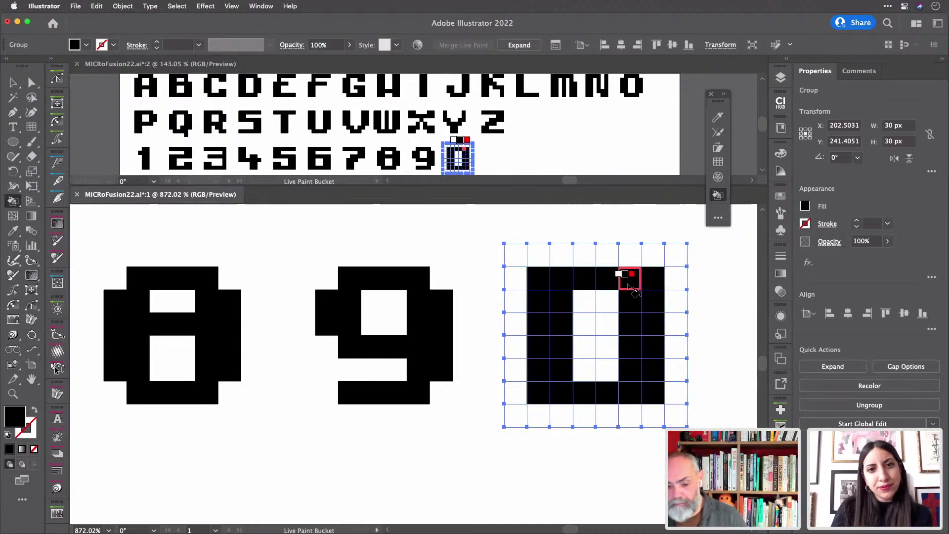
click(584, 324)
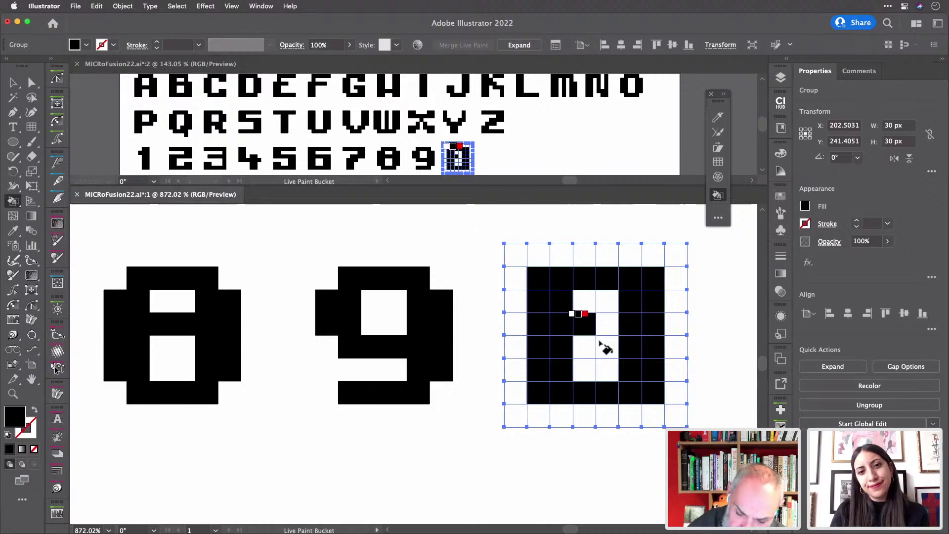
click(607, 348)
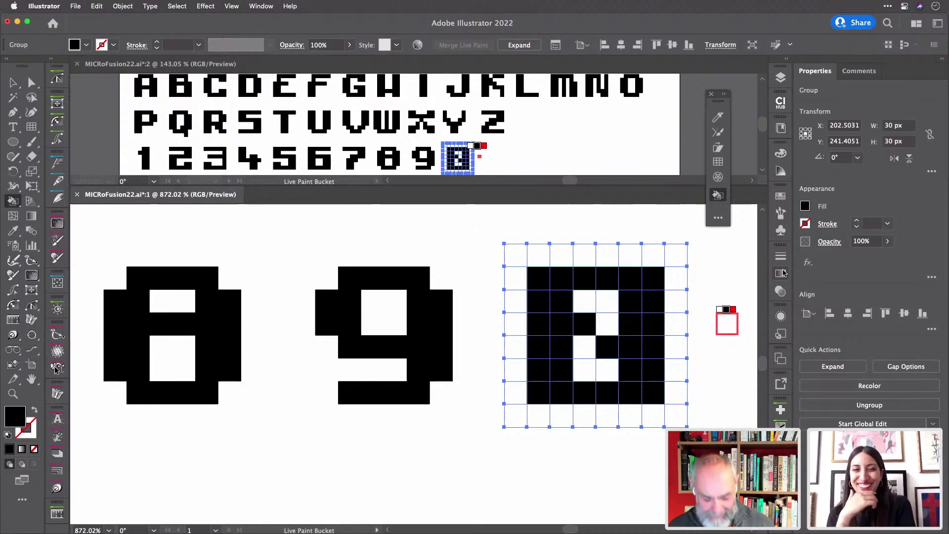
click(607, 347)
click(584, 324)
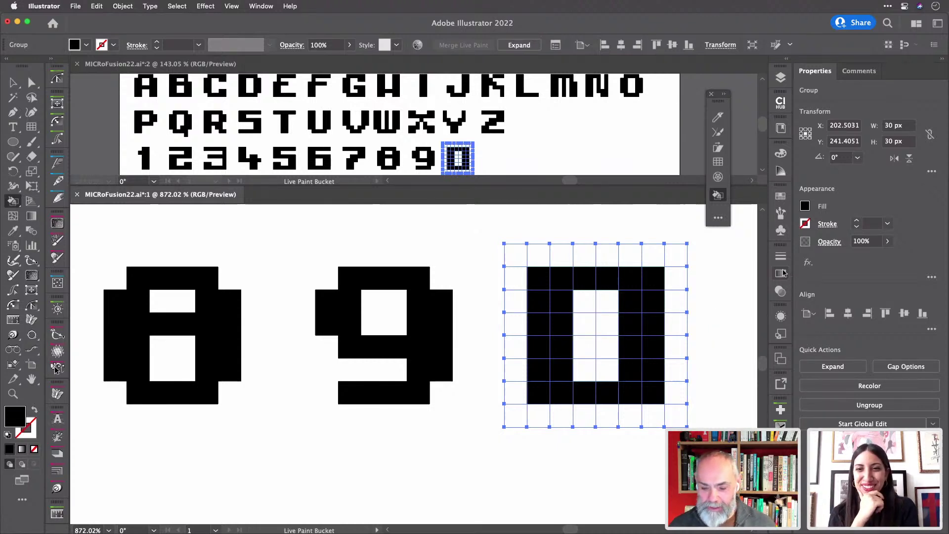
- Check the artwork in outline view and save the document
scroll(699, 322, down, 2)
scroll(700, 322, down, 2)
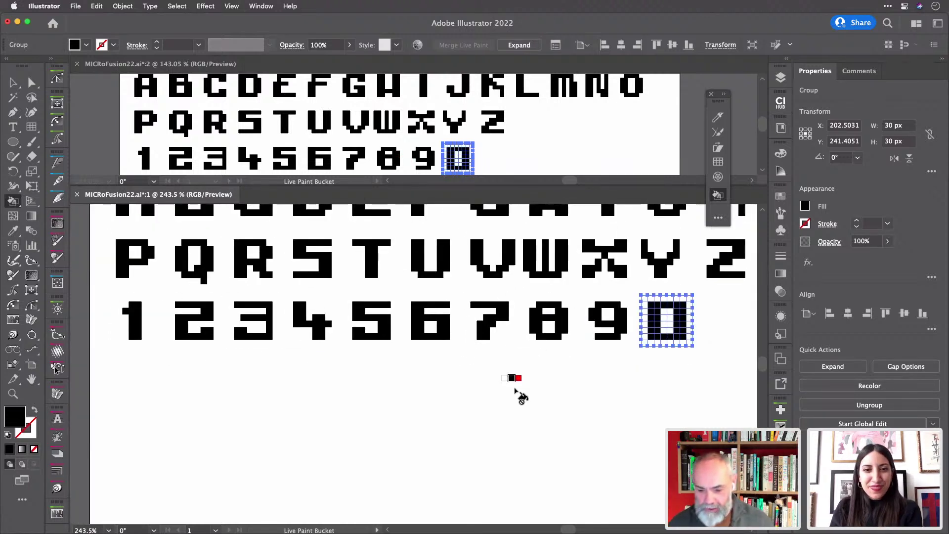
scroll(514, 377, right, 3)
scroll(517, 394, down, 2)
scroll(519, 395, left, 2)
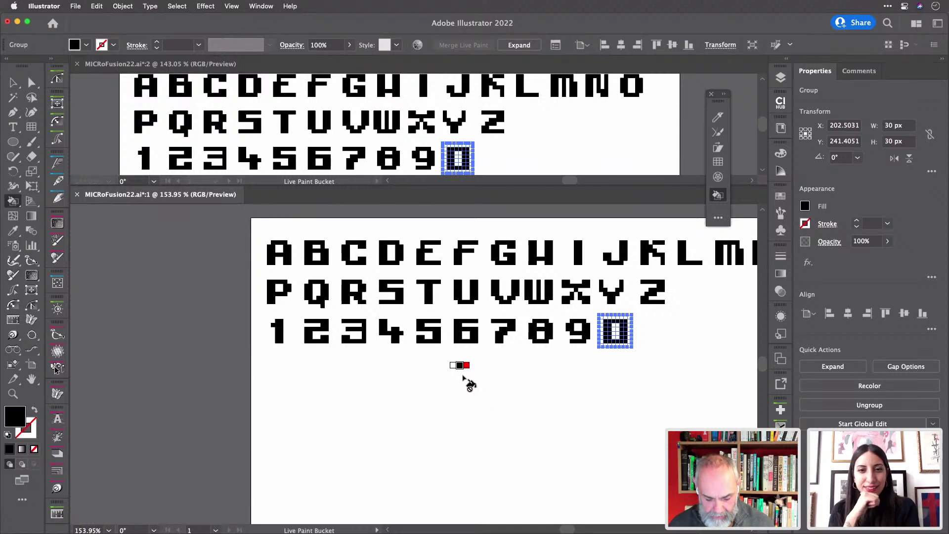
key(v)
key(super+y)
key(super+y)
key(k)
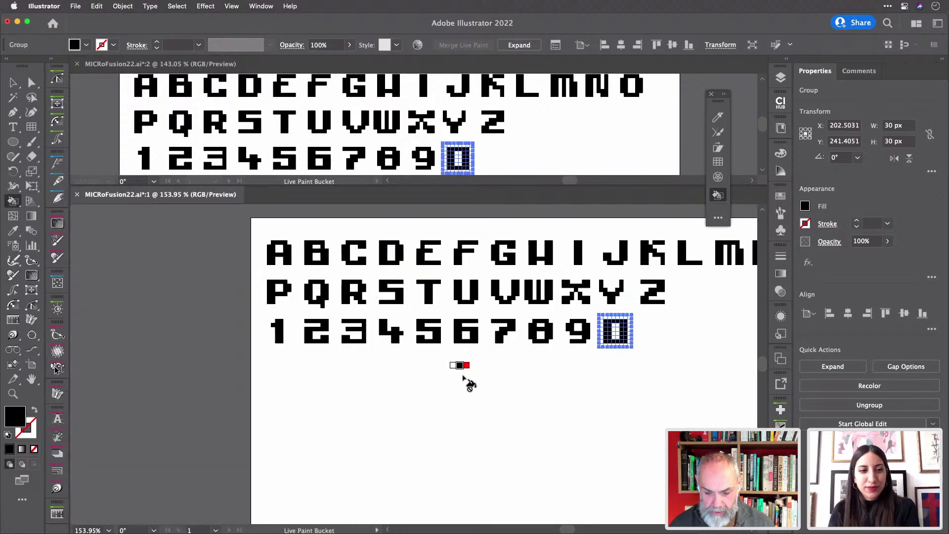
key(super+s)
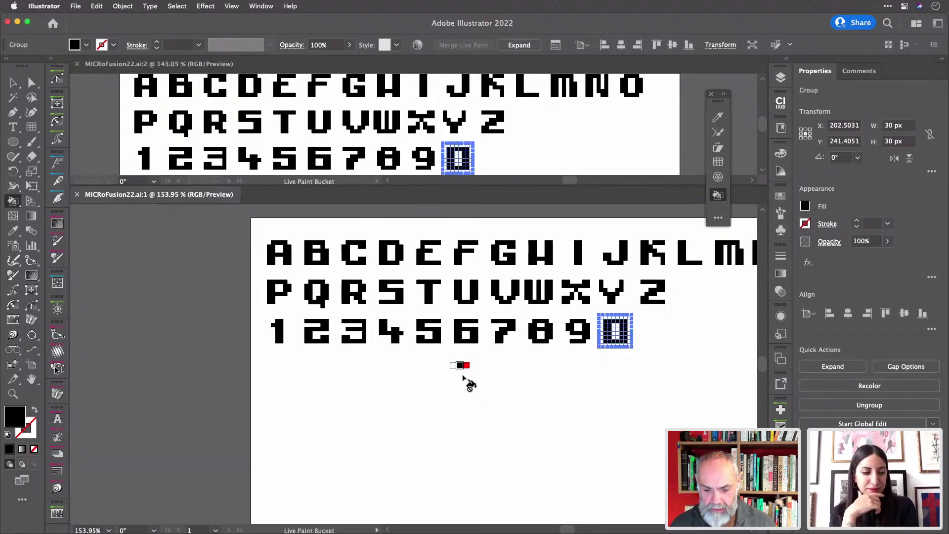
- Duplicate the empty grid into the slot after the zero with Transform Again
scroll(464, 377, right, 3)
scroll(464, 378, right, 3)
scroll(512, 359, up, 5)
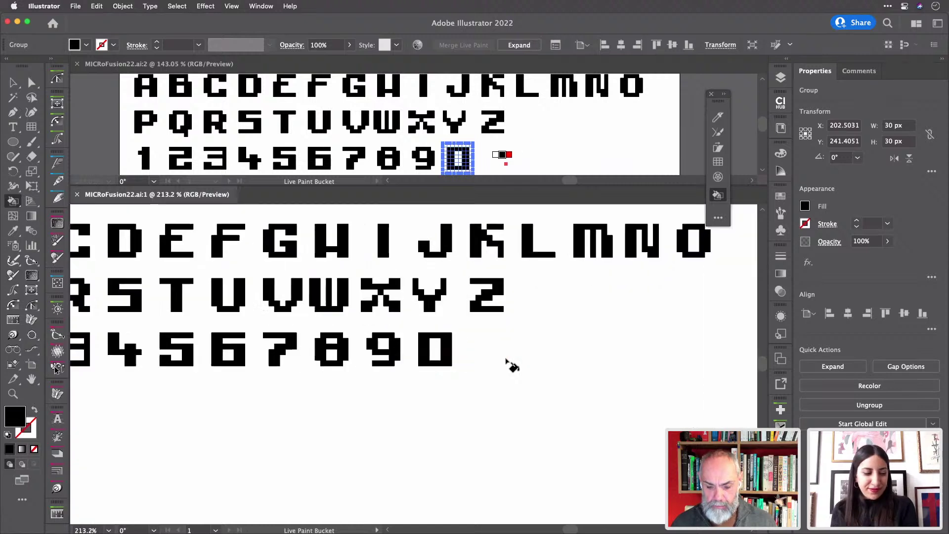
scroll(512, 359, up, 1)
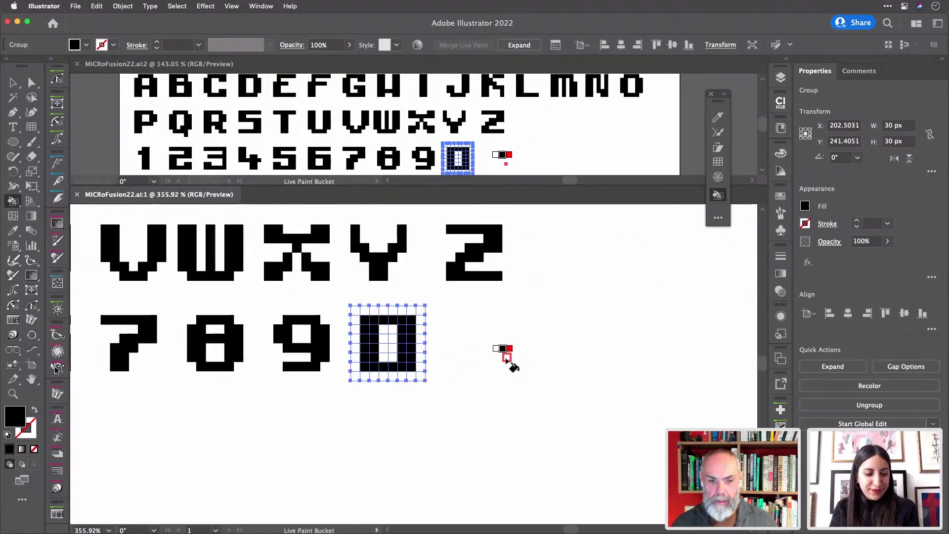
scroll(512, 359, up, 2)
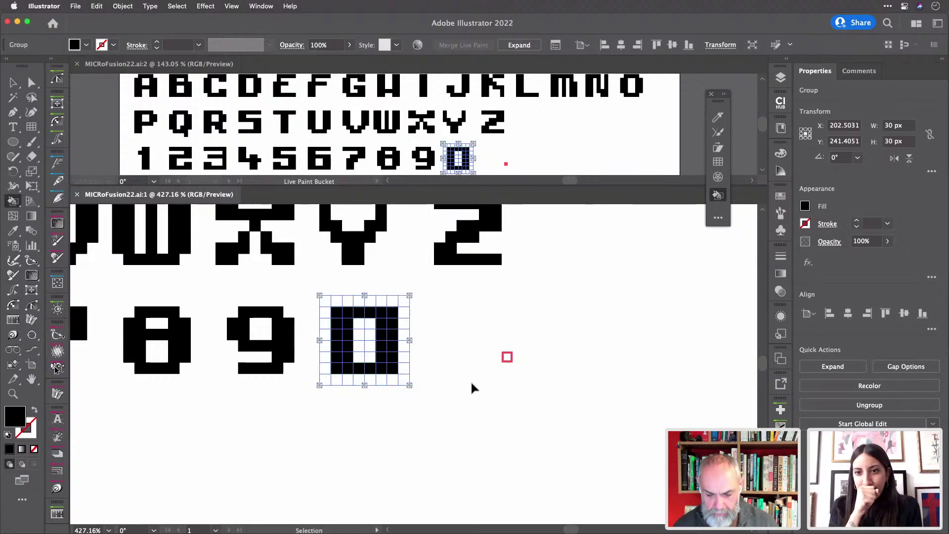
key(super+d)
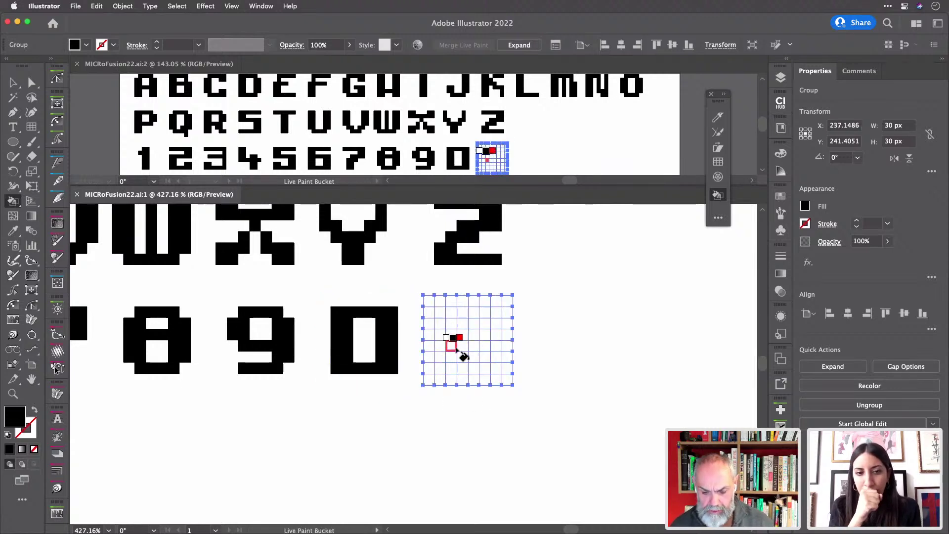
- Paint the question mark's top bar, middle stem and dot black
scroll(460, 352, up, 8)
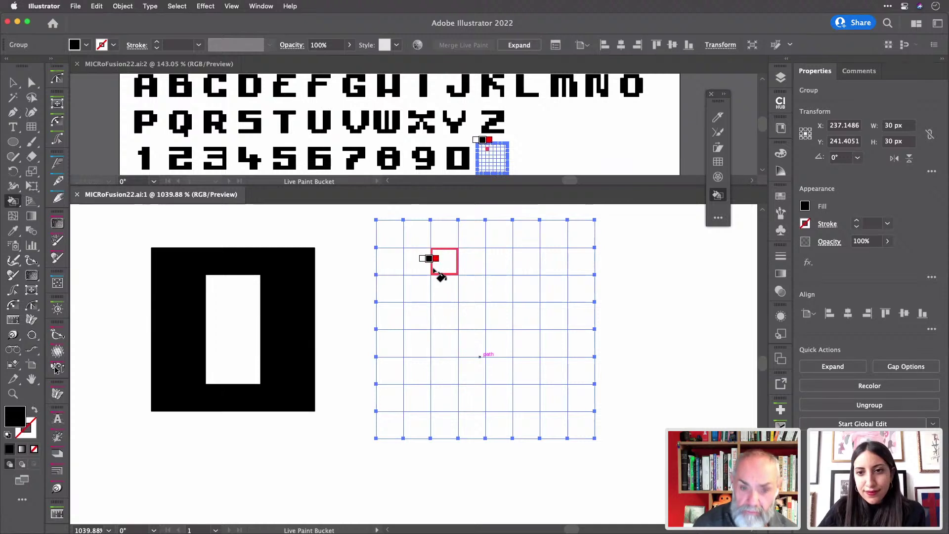
mouse_move(449, 276)
mouse_down()
mouse_move(549, 265)
mouse_move(546, 320)
mouse_move(526, 317)
mouse_move(528, 293)
mouse_up()
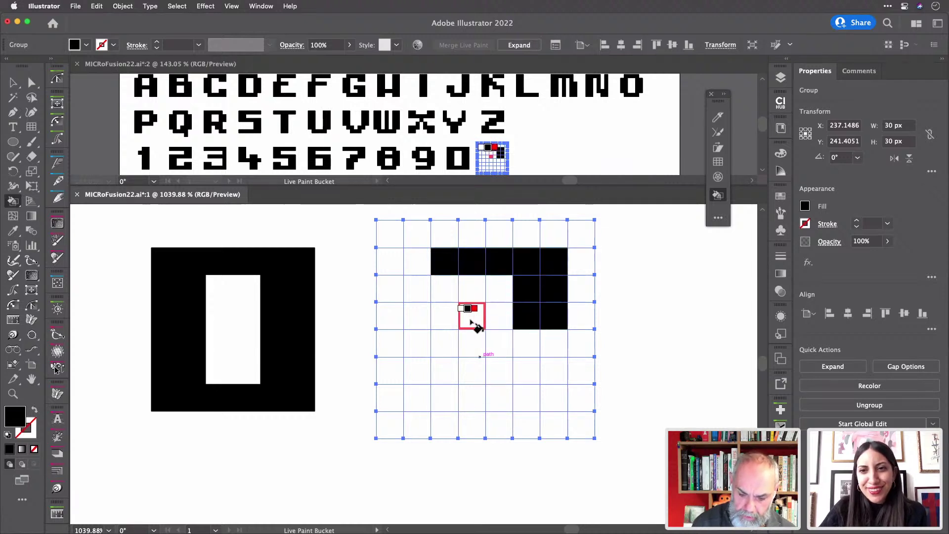
mouse_move(475, 321)
mouse_down()
mouse_move(477, 352)
mouse_move(497, 342)
mouse_move(494, 321)
mouse_up()
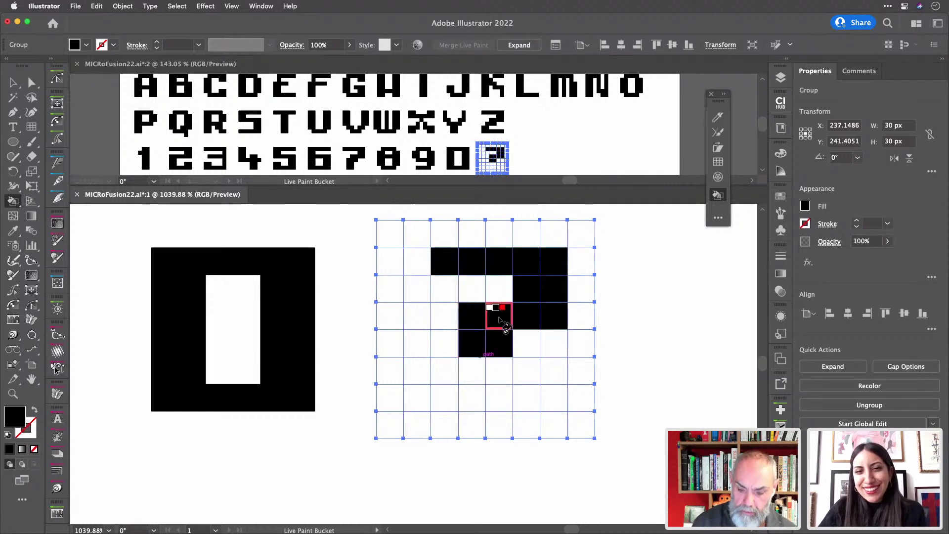
click(472, 398)
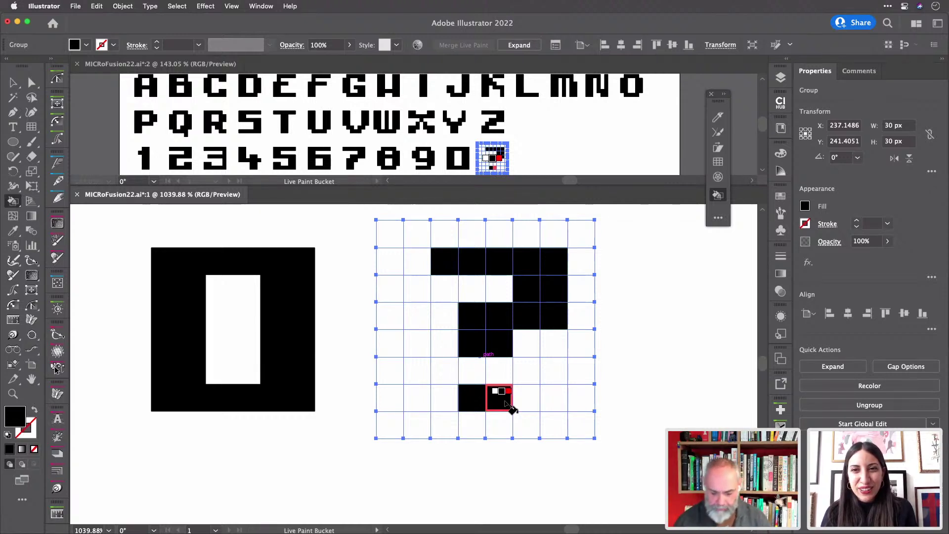
- Move the empty grid into the next slot after the question mark
key(space)
drag(627, 370, 426, 388)
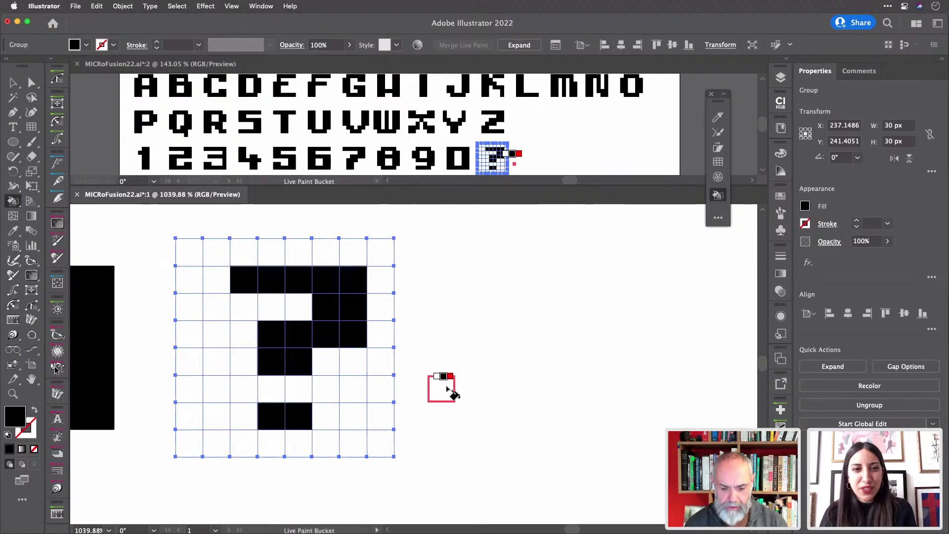
key(v)
drag(446, 225, 491, 287)
key(k)
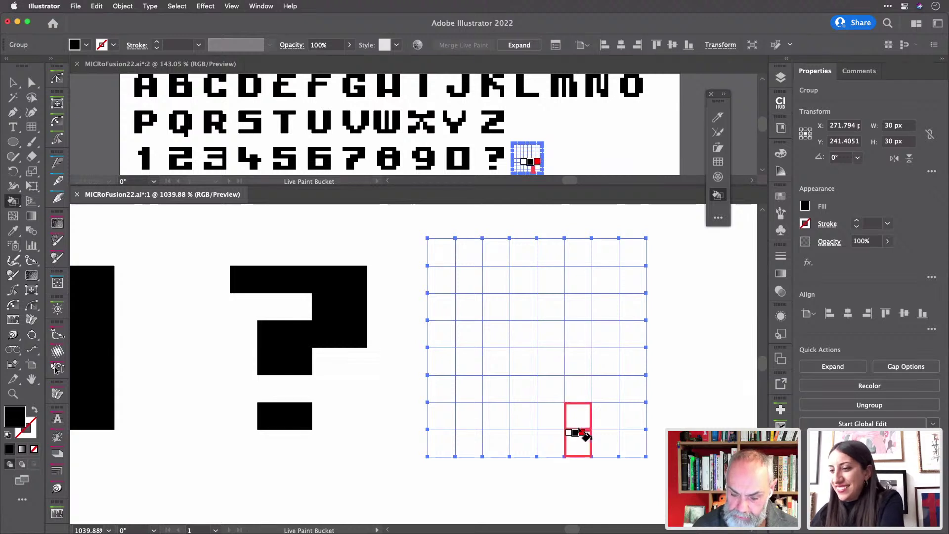
- Paint the comma's cells and shift the grid one slot to the right
click(583, 433)
click(561, 417)
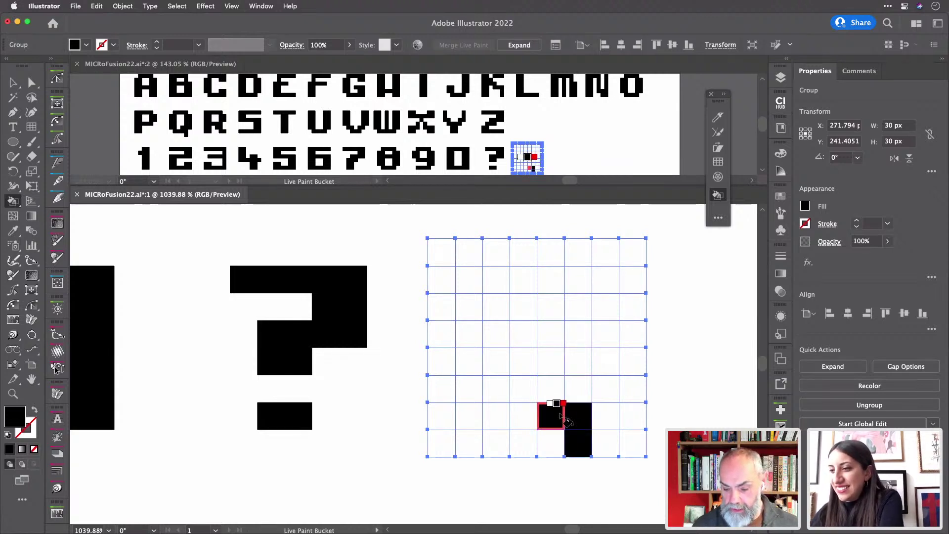
scroll(558, 435, right, 10)
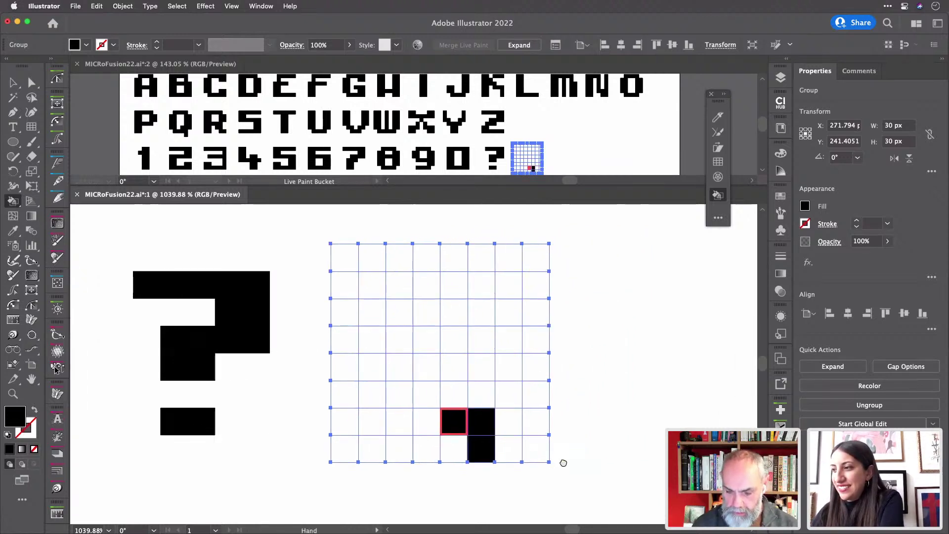
drag(260, 416, 430, 334)
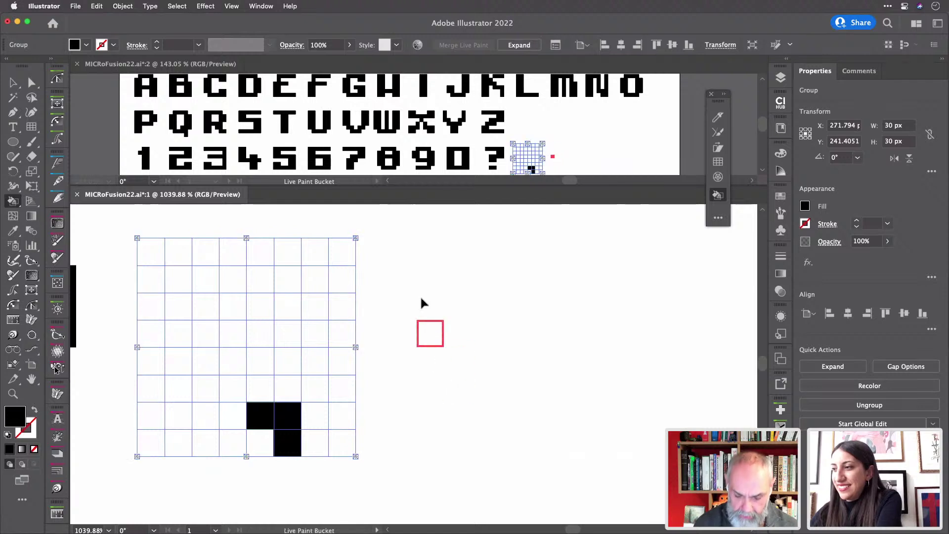
drag(416, 221, 442, 268)
key(super+z)
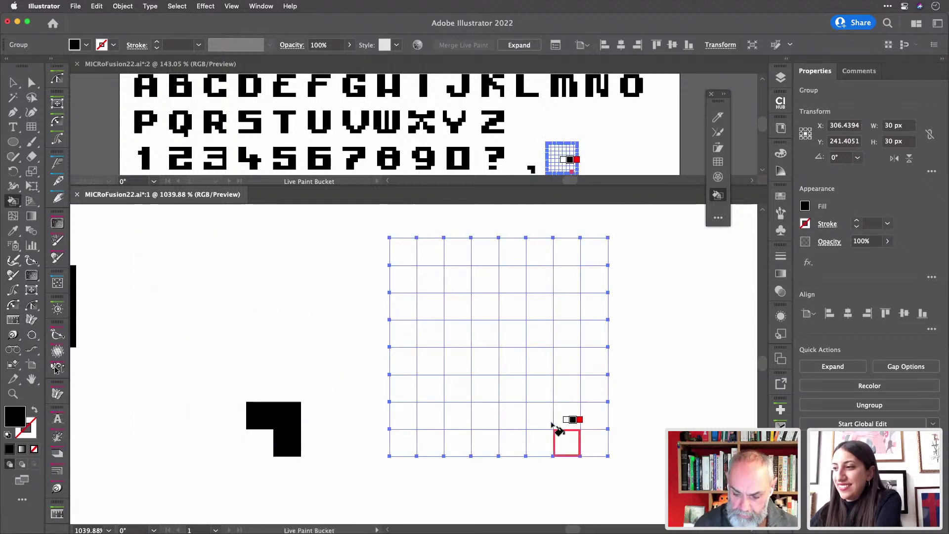
- Paint the period as a 2×2 block and shift the grid into the next slot
click(555, 419)
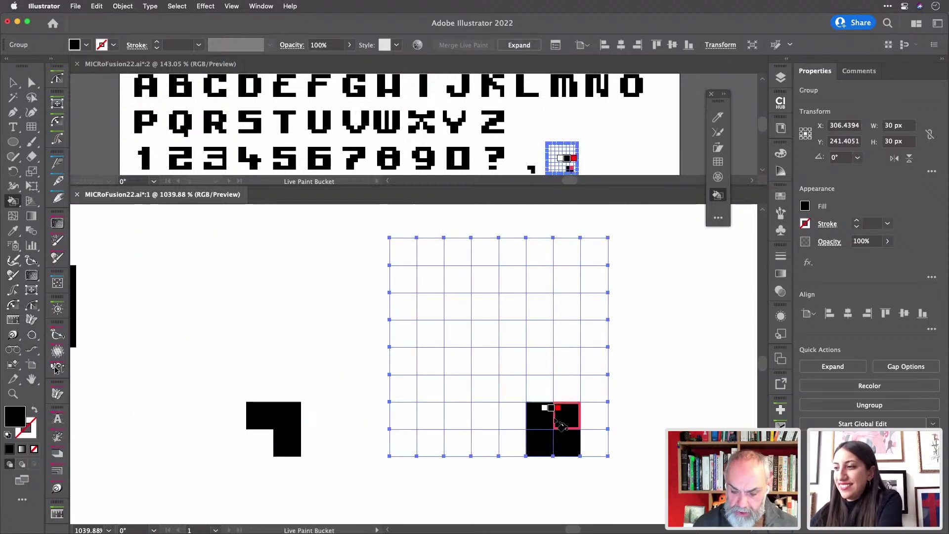
drag(630, 379, 356, 377)
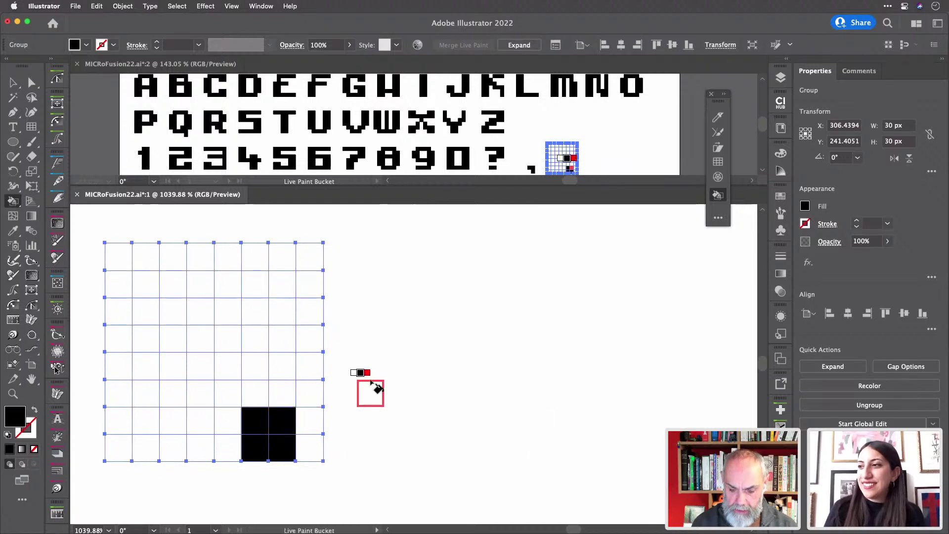
drag(431, 217, 475, 286)
key(super+z)
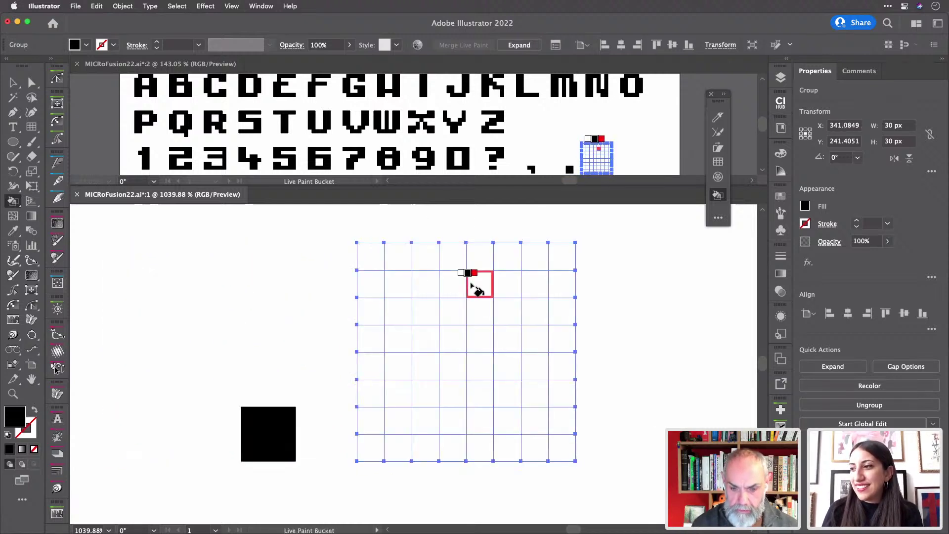
- Paint the semicolon's lower cells and upper dot, undoing a misplaced two-cell fill
mouse_move(500, 424)
mouse_down()
mouse_move(511, 430)
mouse_move(509, 450)
mouse_up()
drag(489, 374, 507, 374)
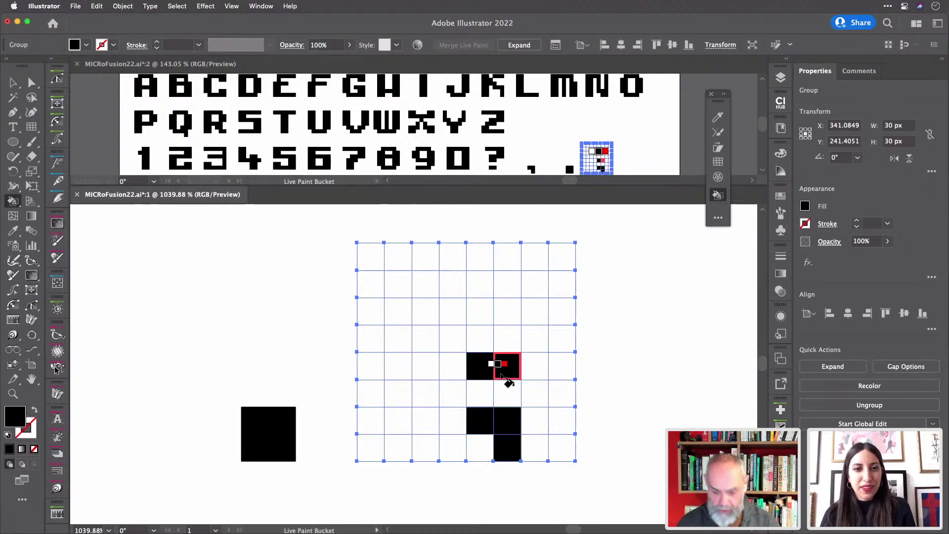
key(super+z)
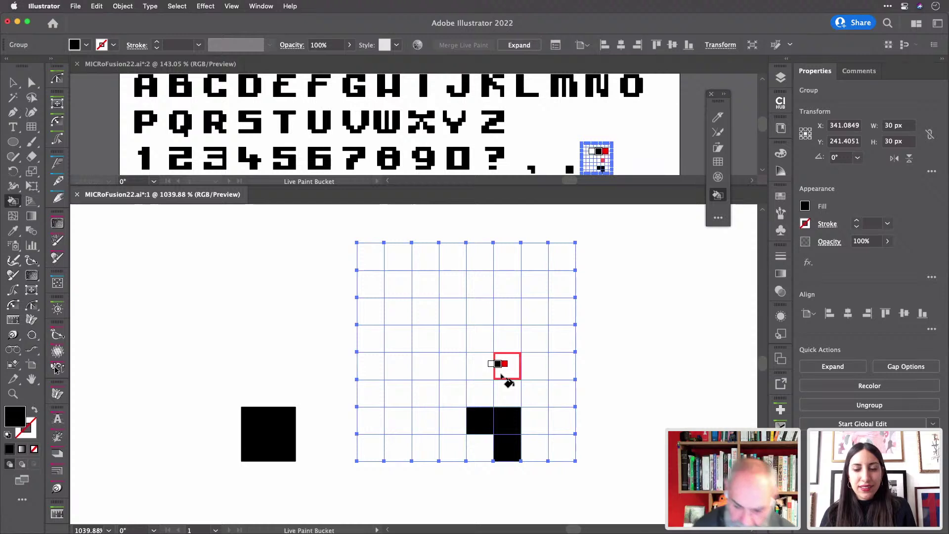
drag(479, 393, 502, 391)
drag(478, 338, 507, 340)
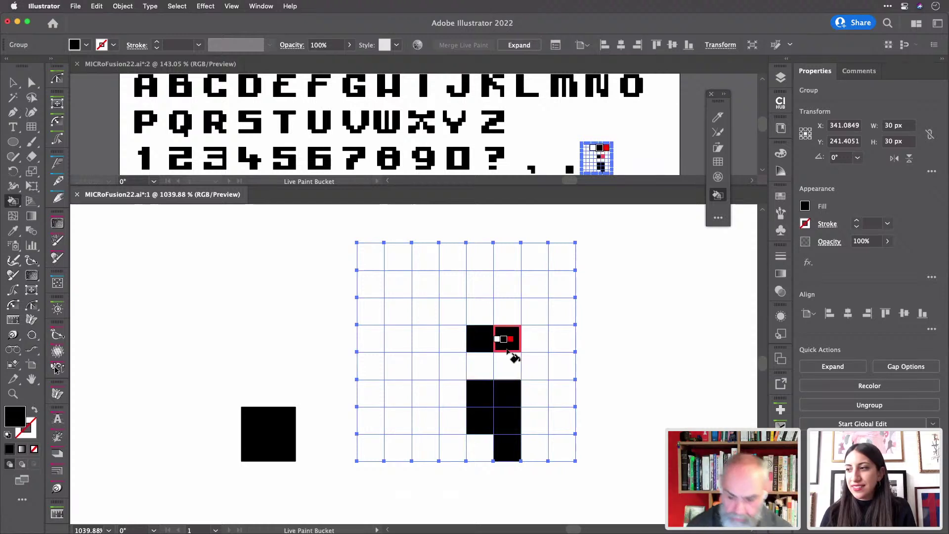
- Make the comma one pixel row taller and move the empty grid into the next slot
scroll(512, 355, left, 10)
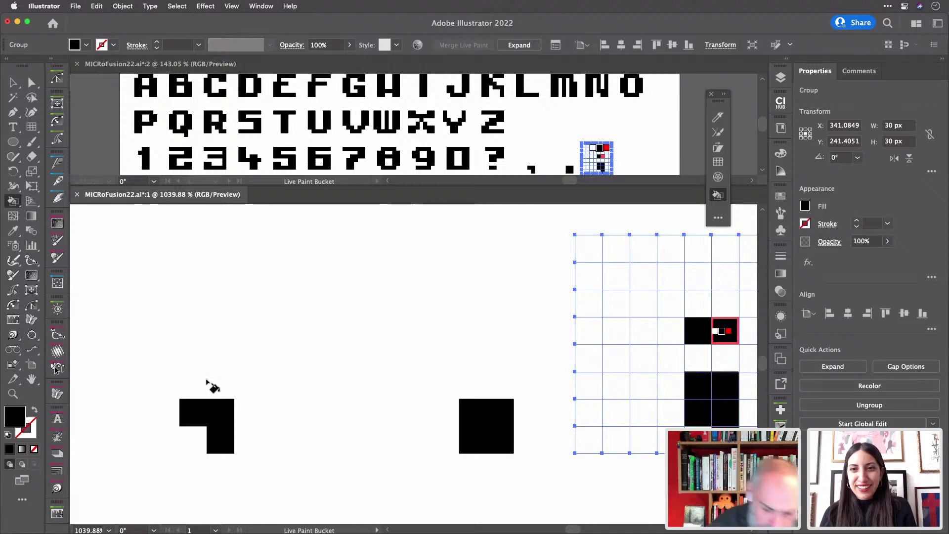
drag(209, 384, 195, 387)
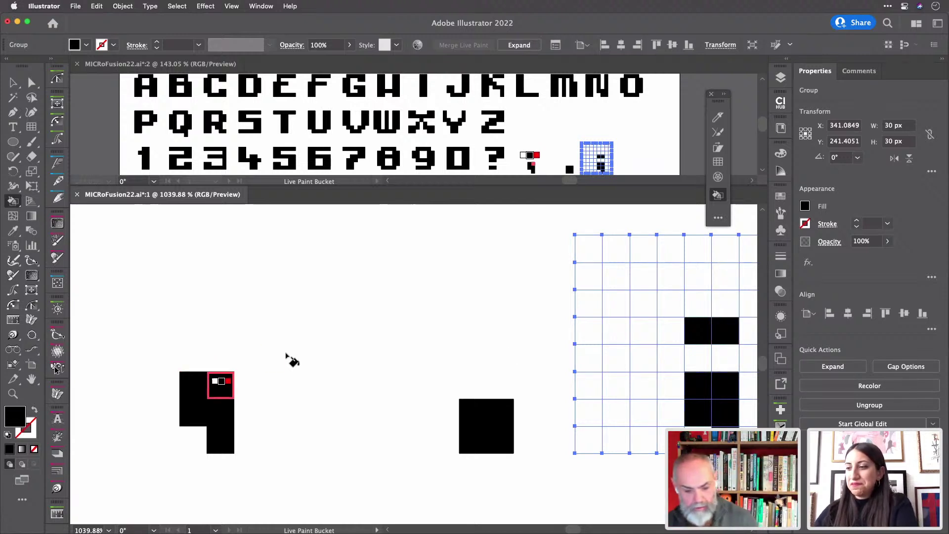
scroll(331, 339, right, 4)
scroll(334, 345, right, 12)
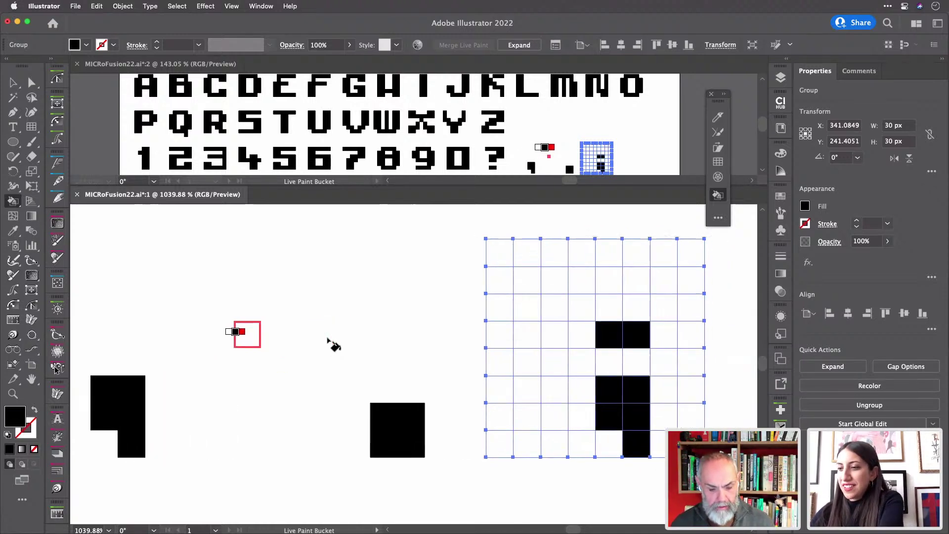
scroll(334, 345, right, 5)
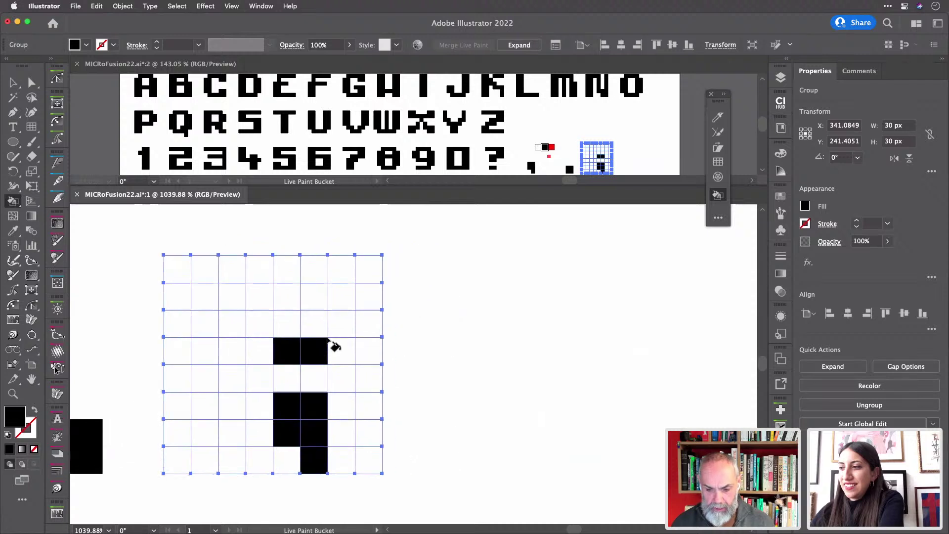
key(v)
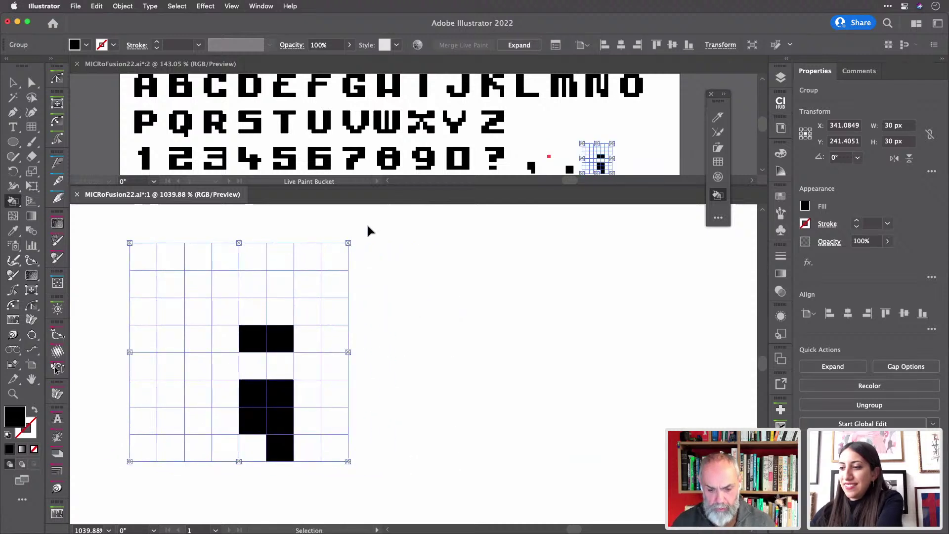
drag(158, 282, 409, 282)
key(k)
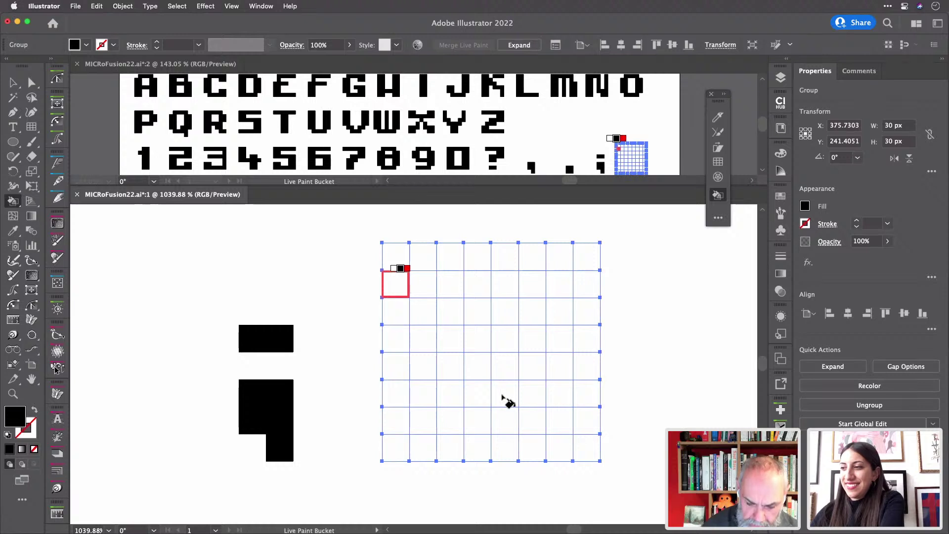
- Paint the colon's lower and upper 2×2 dots, then fit the whole character sheet in view
mouse_move(507, 394)
mouse_down()
mouse_move(516, 429)
mouse_move(531, 423)
mouse_move(527, 392)
mouse_up()
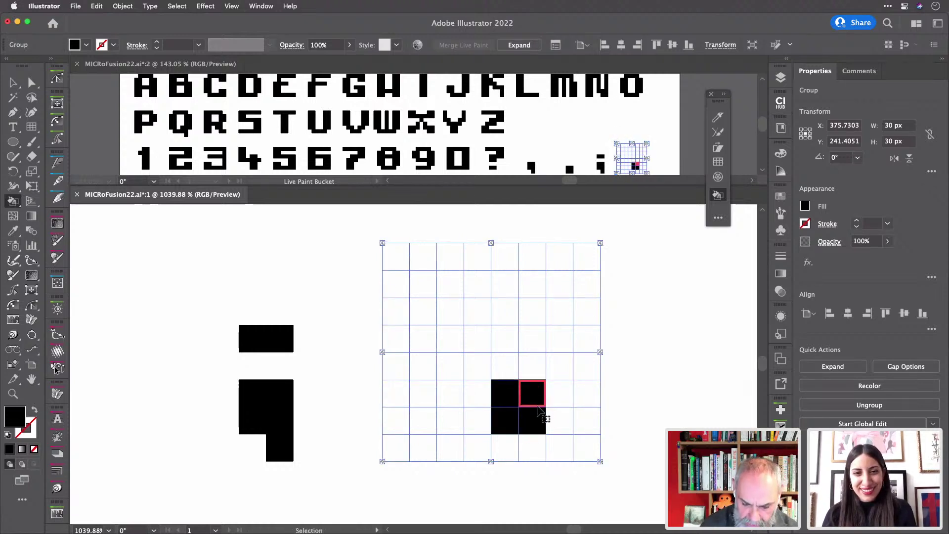
key(super+z)
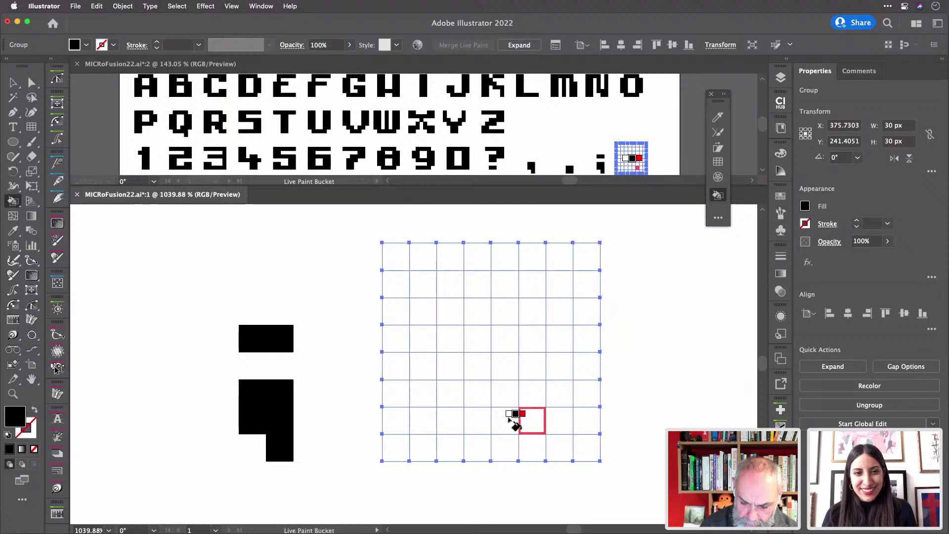
mouse_move(512, 414)
mouse_down()
mouse_move(525, 451)
mouse_move(503, 438)
mouse_up()
drag(510, 376, 530, 377)
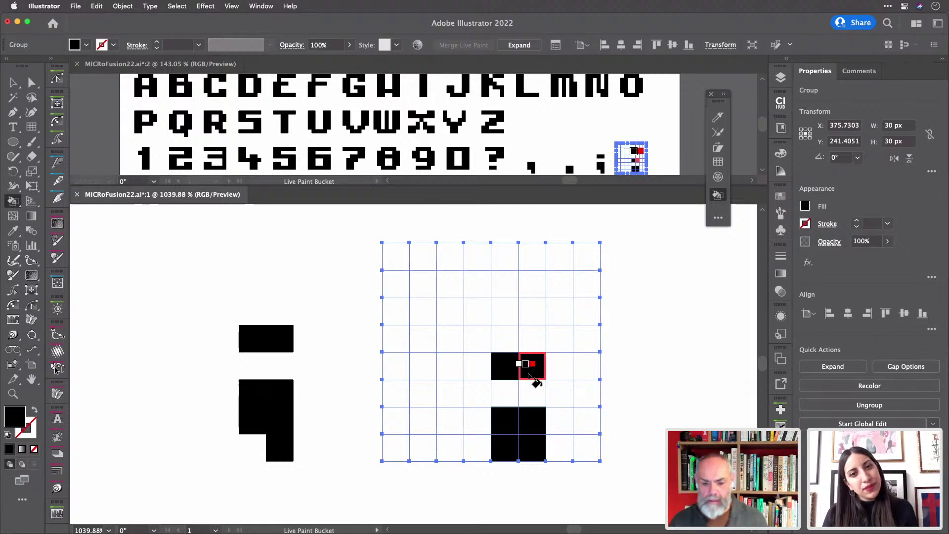
click(530, 377)
key(super+0)
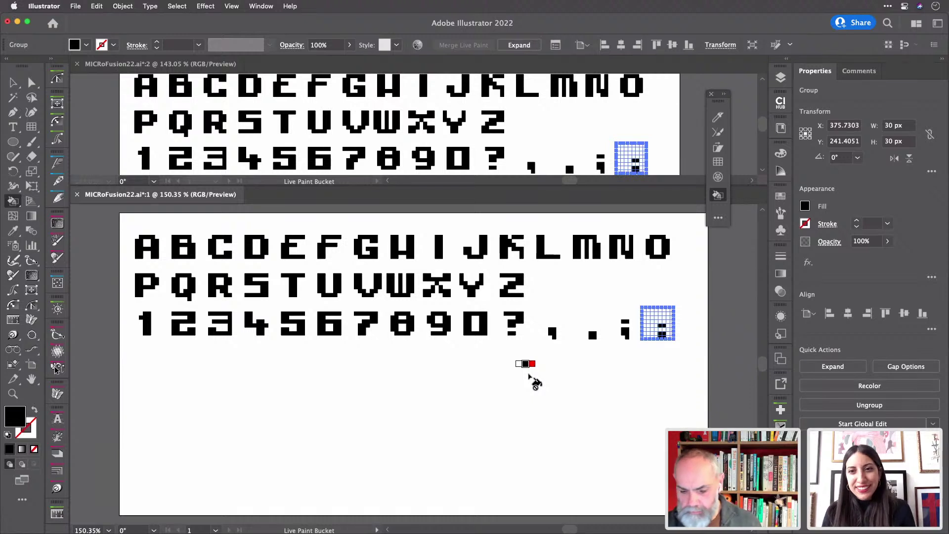
- Select the spare empty grids beside the Z and fill them magenta
key(v)
click(593, 384)
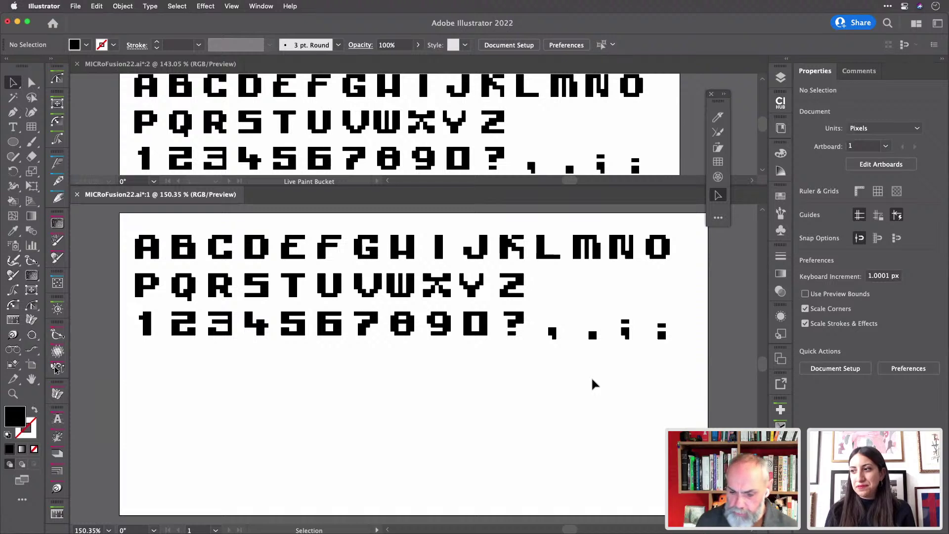
drag(691, 270, 541, 307)
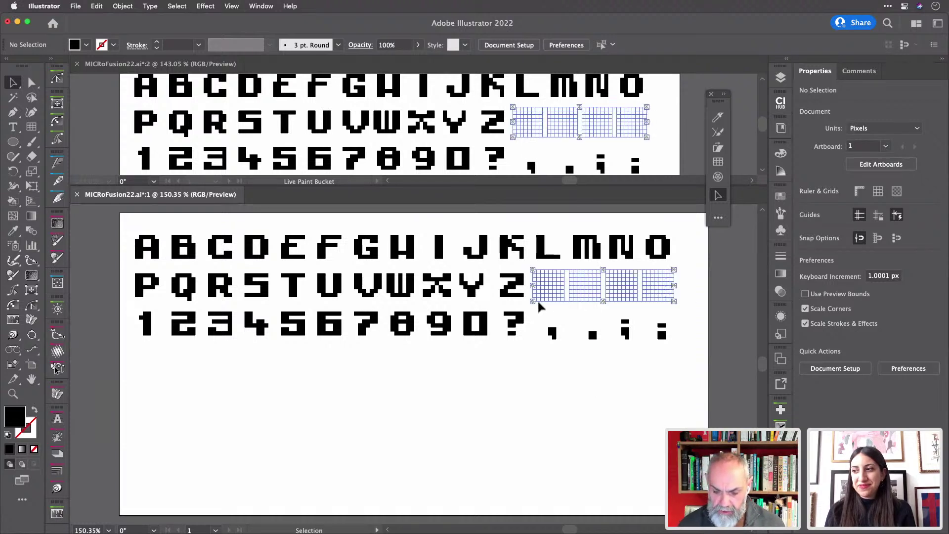
mouse_move(555, 339)
mouse_down()
mouse_move(466, 426)
mouse_move(475, 458)
mouse_move(528, 458)
mouse_up()
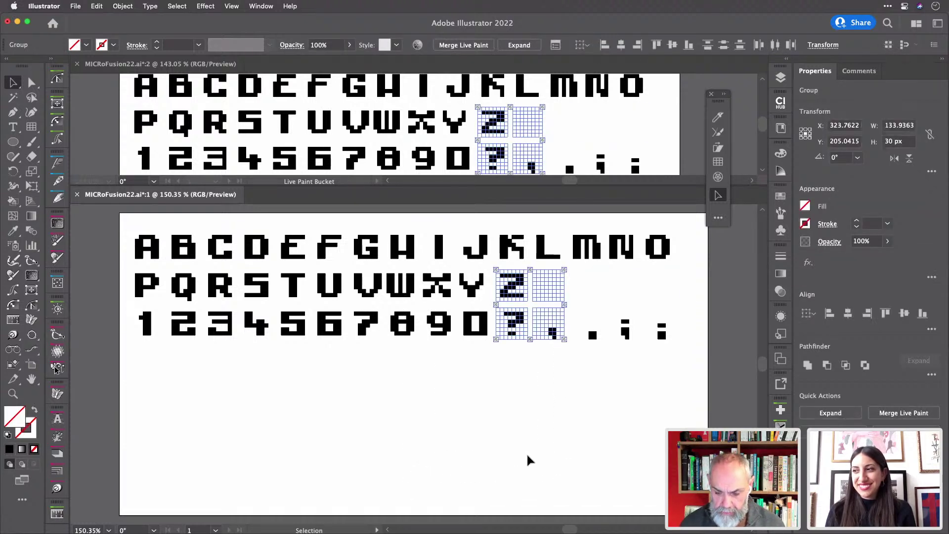
mouse_move(640, 269)
mouse_down()
mouse_move(674, 306)
mouse_move(553, 304)
mouse_up()
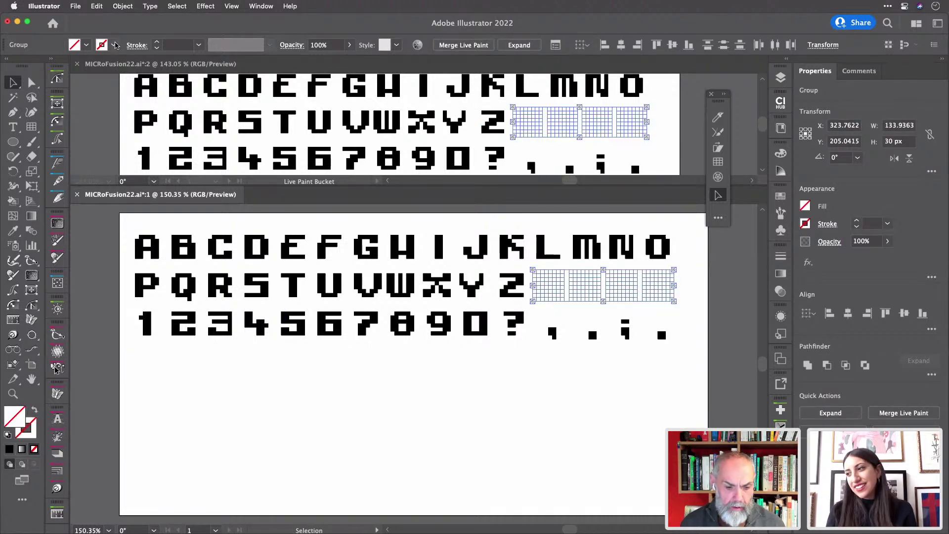
click(115, 45)
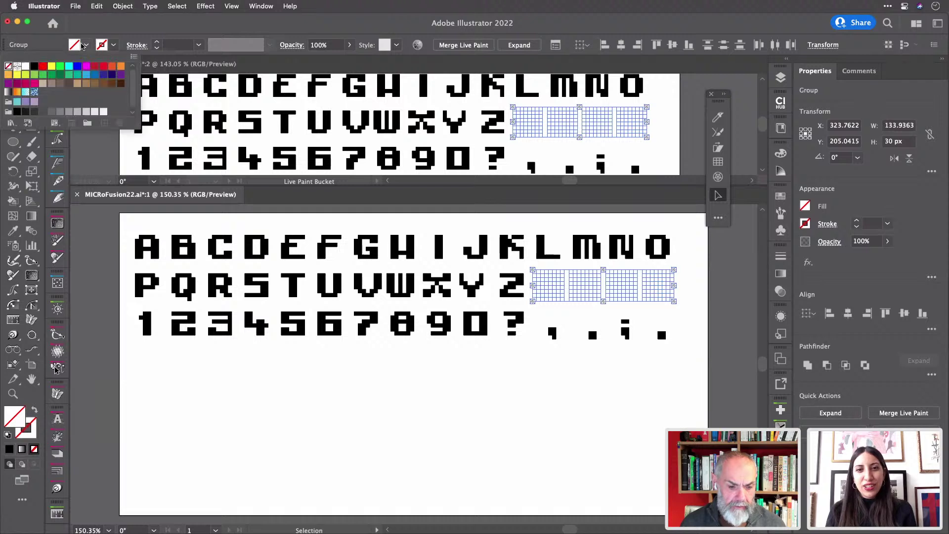
click(87, 66)
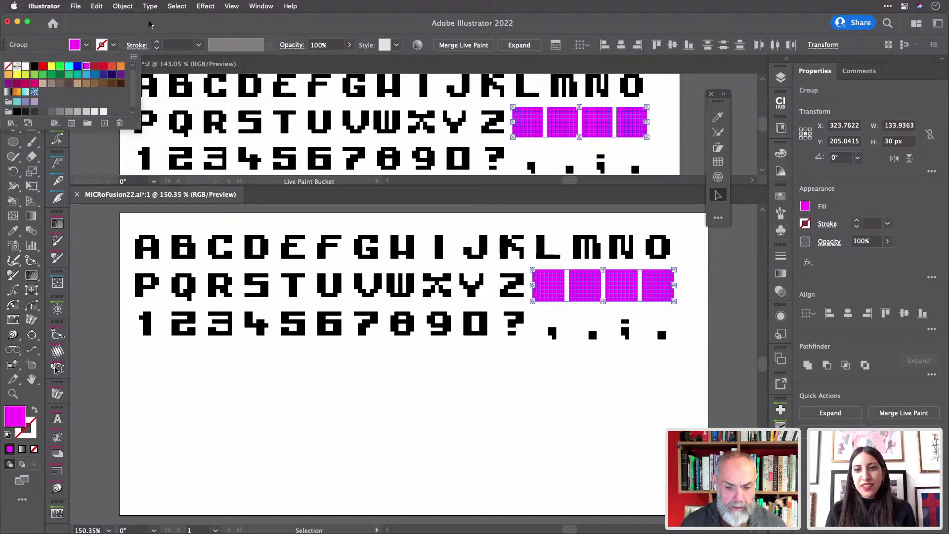
- Delete the four magenta grids and select the last period's grid
mouse_move(627, 288)
mouse_down()
mouse_move(592, 396)
mouse_move(622, 483)
mouse_up()
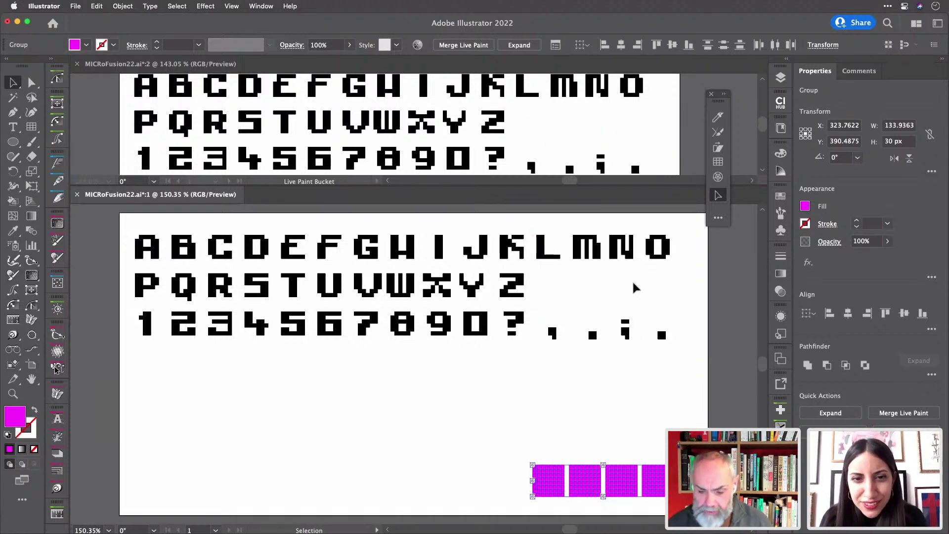
scroll(643, 284, up, 2)
scroll(648, 277, up, 1)
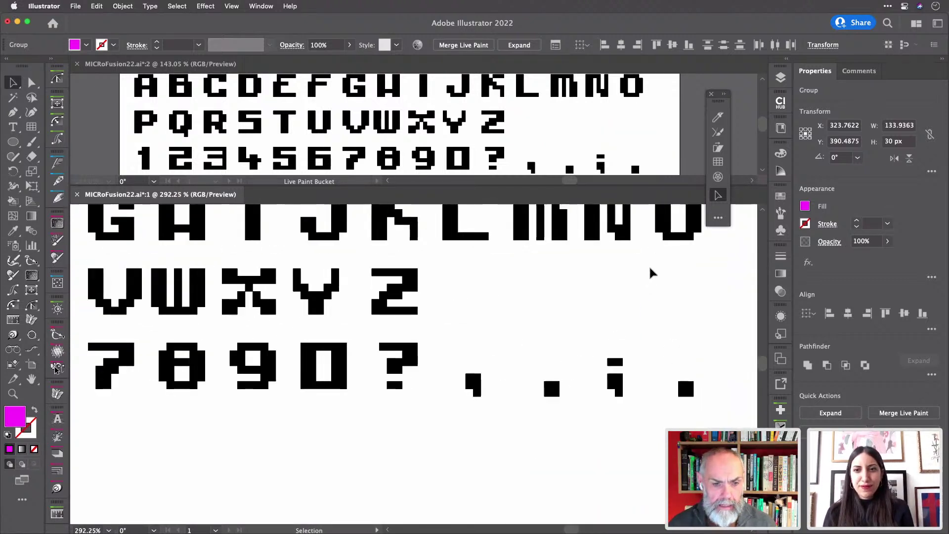
scroll(651, 273, up, 1)
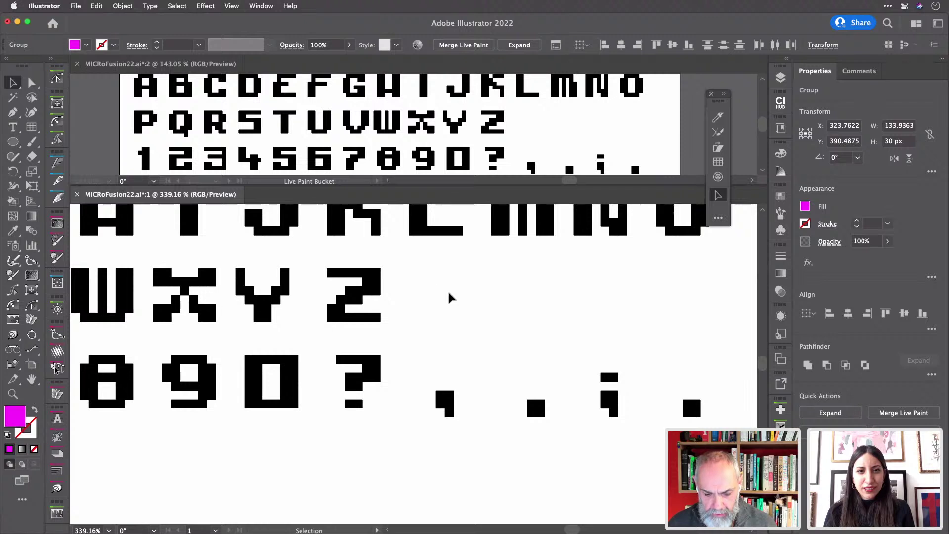
key(super+z)
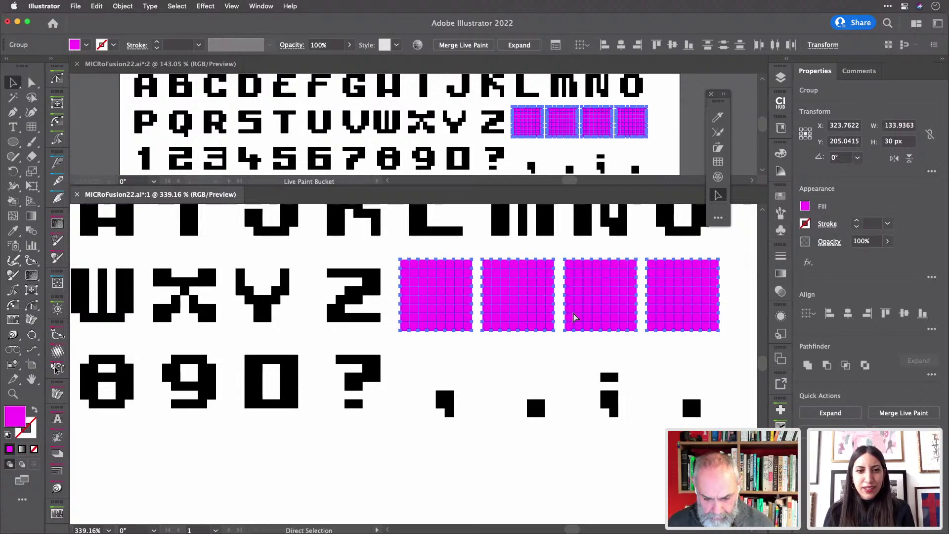
key(super+shift+z)
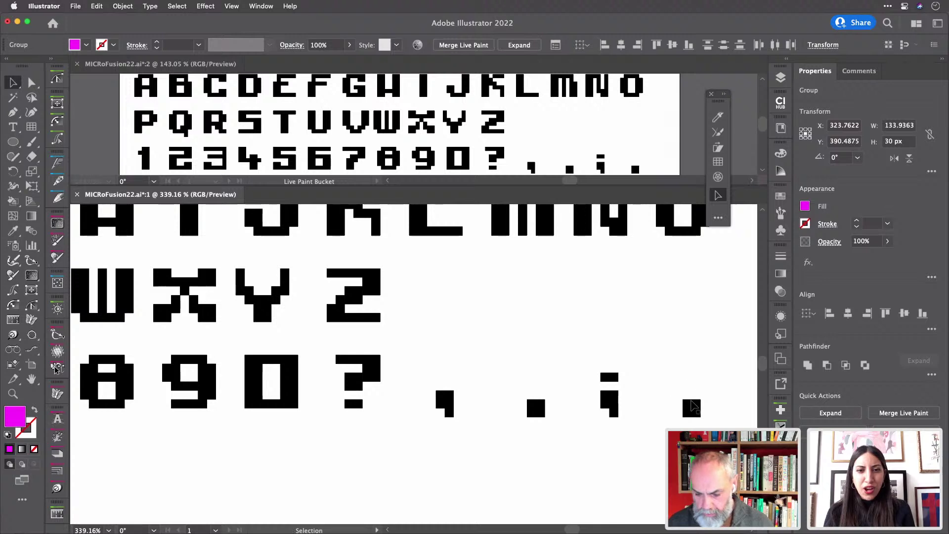
click(684, 380)
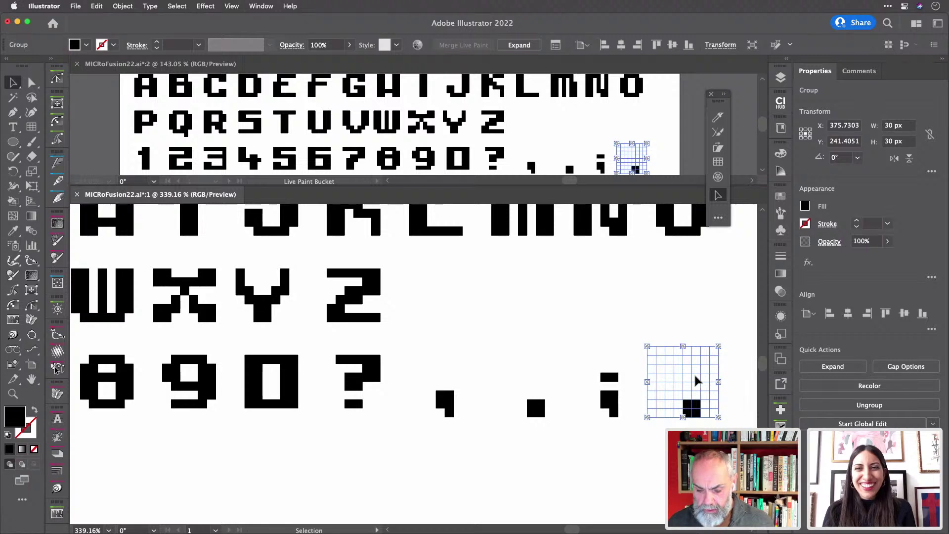
- Duplicate the period grid up beside the Z row and paint the cell above to form a colon
drag(693, 380, 684, 281)
click(740, 291)
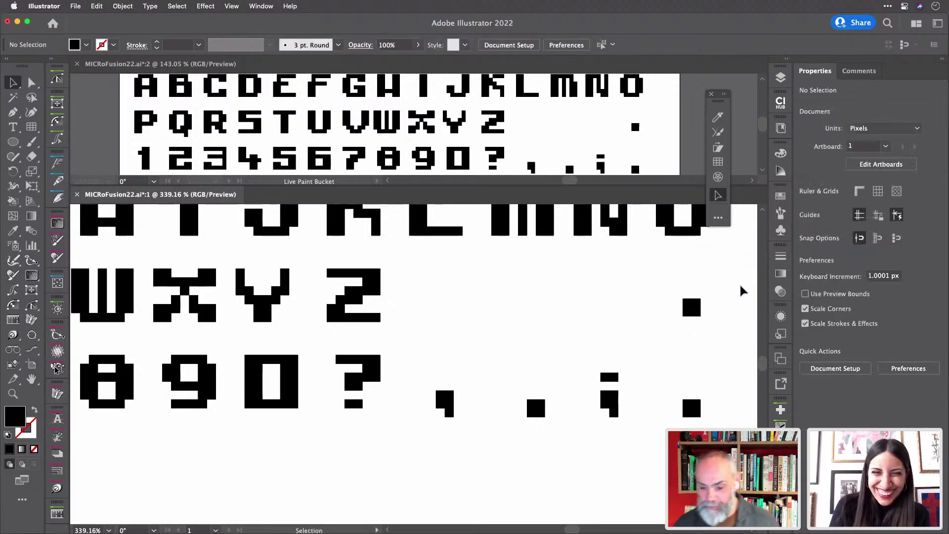
click(695, 310)
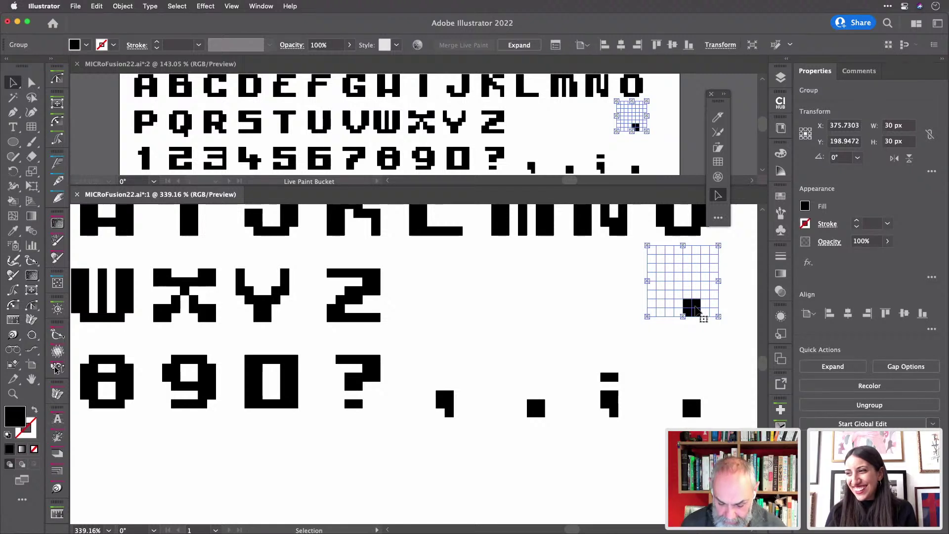
key(k)
click(698, 288)
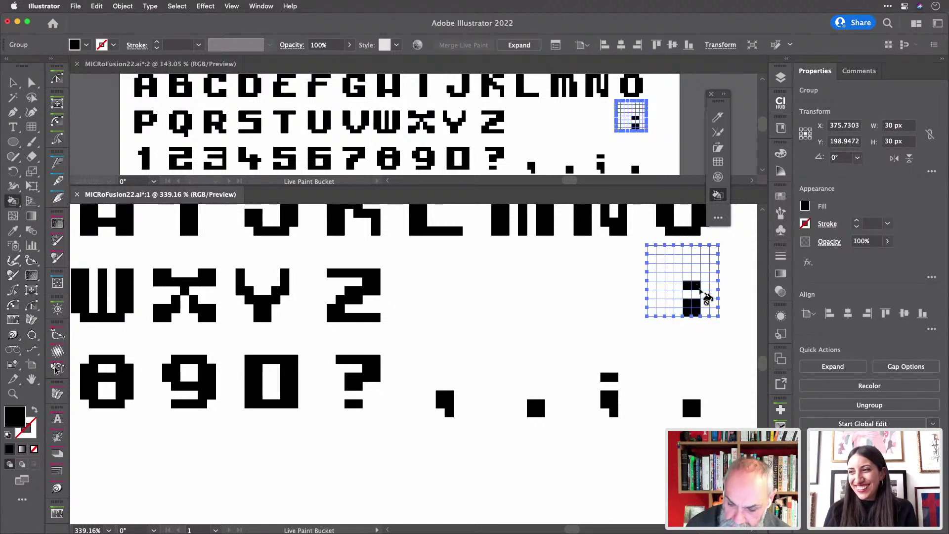
- Copy the colon grid onto the last period to form the exclamation mark
key(v)
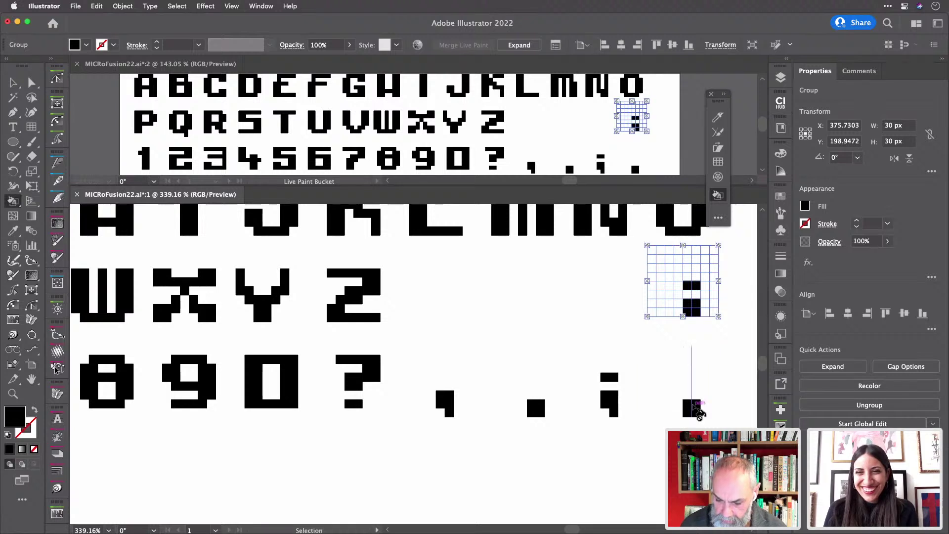
key(k)
mouse_move(698, 410)
mouse_down()
mouse_move(693, 359)
mouse_move(692, 396)
mouse_move(695, 380)
mouse_up()
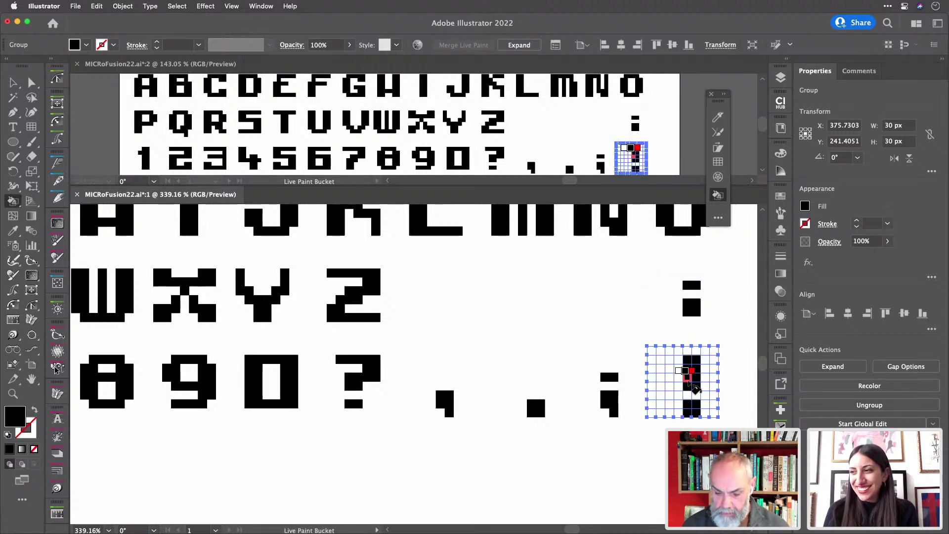
key(super+shift+a)
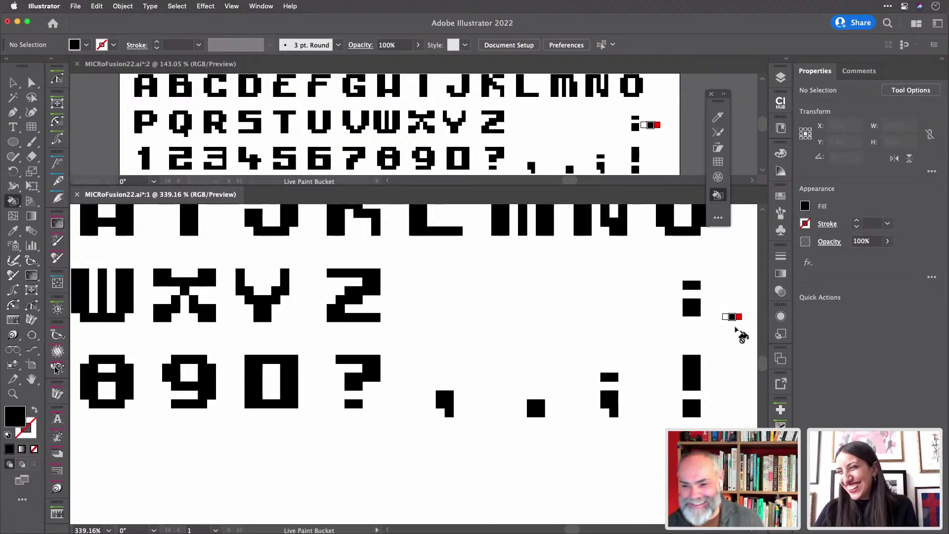
- Erase the colon's stray cells with white paint, then duplicate the colon just to its left
key(v)
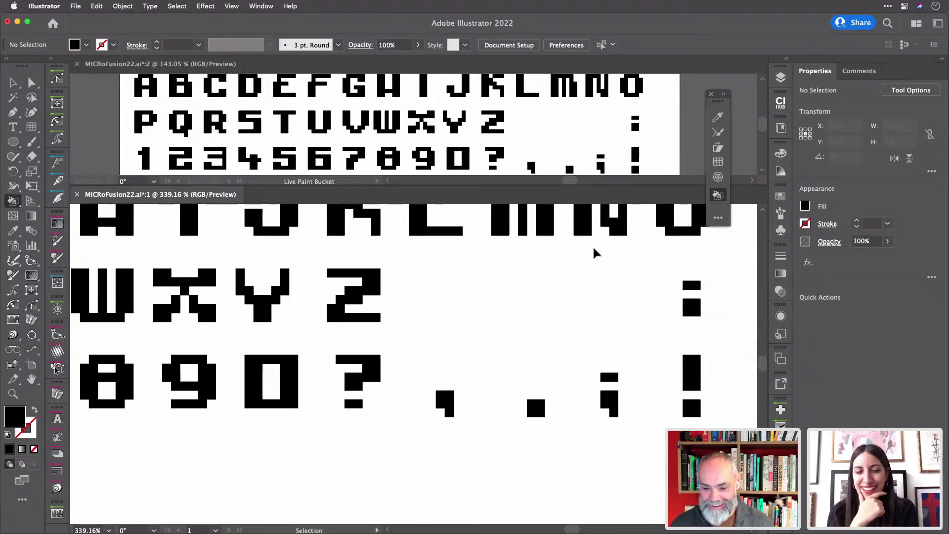
key(k)
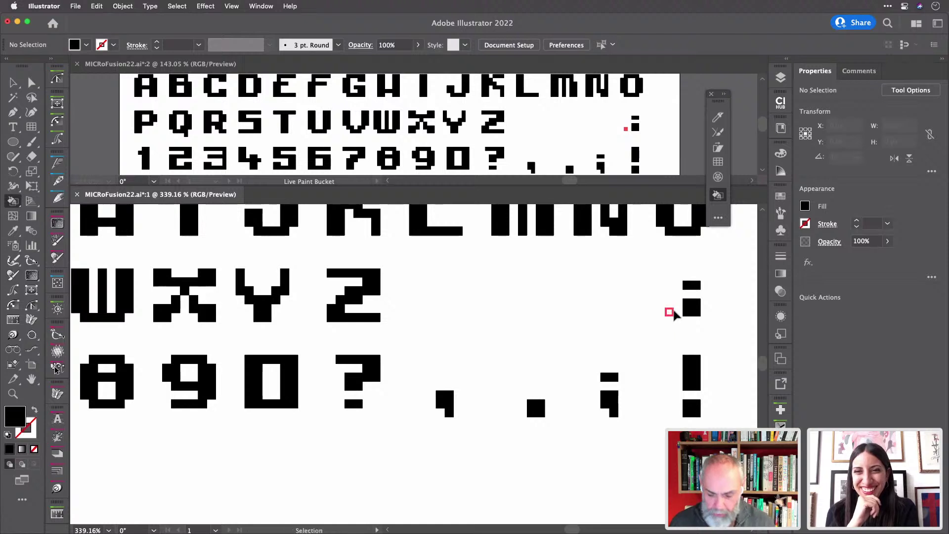
key(v)
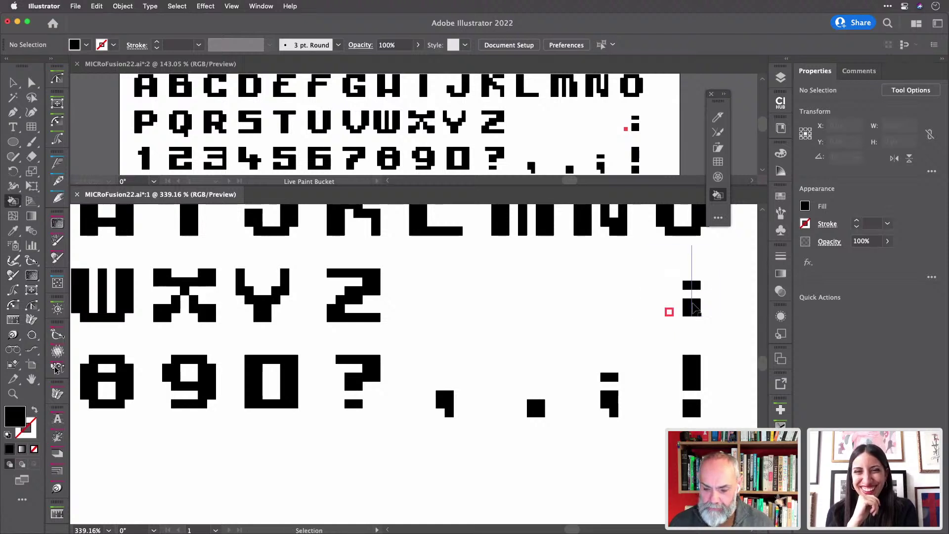
mouse_move(694, 308)
mouse_down()
mouse_move(562, 305)
mouse_move(693, 310)
mouse_up()
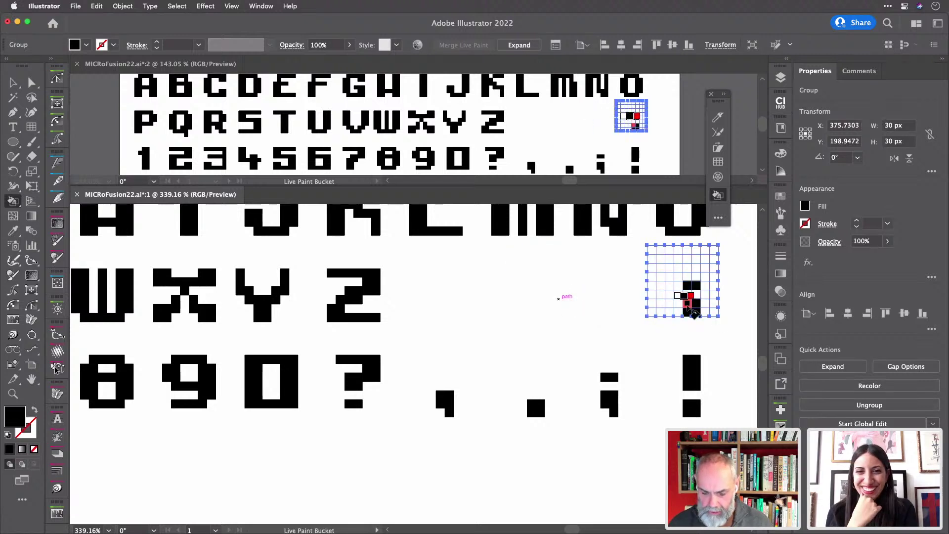
key(Left)
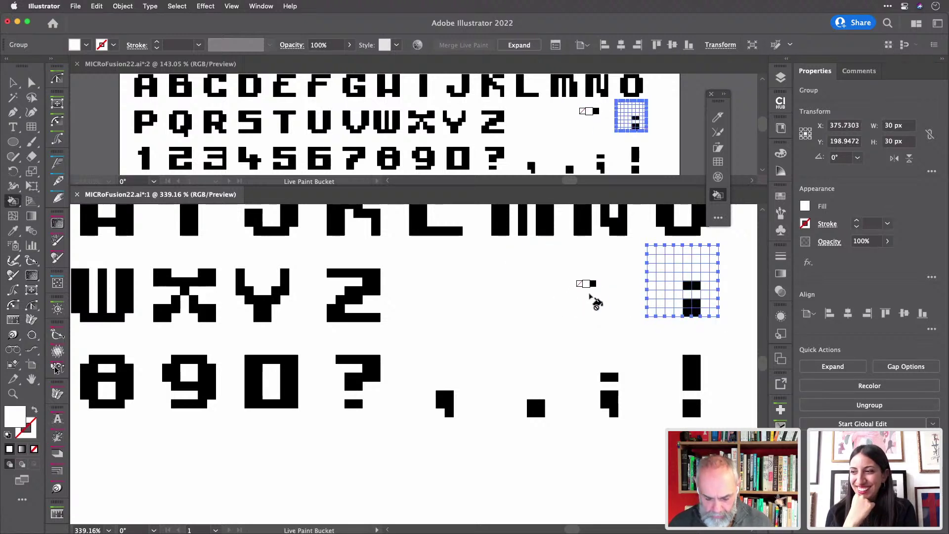
key(v)
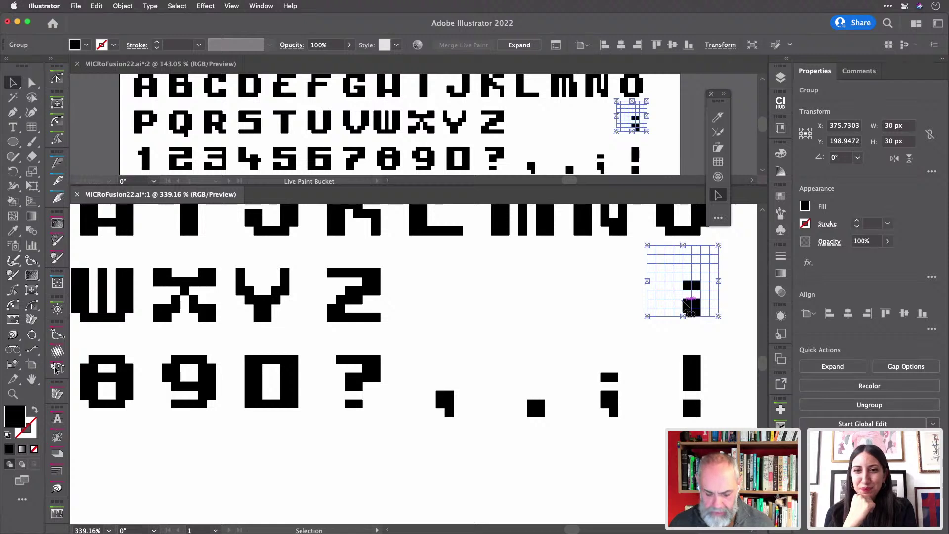
drag(688, 306, 602, 317)
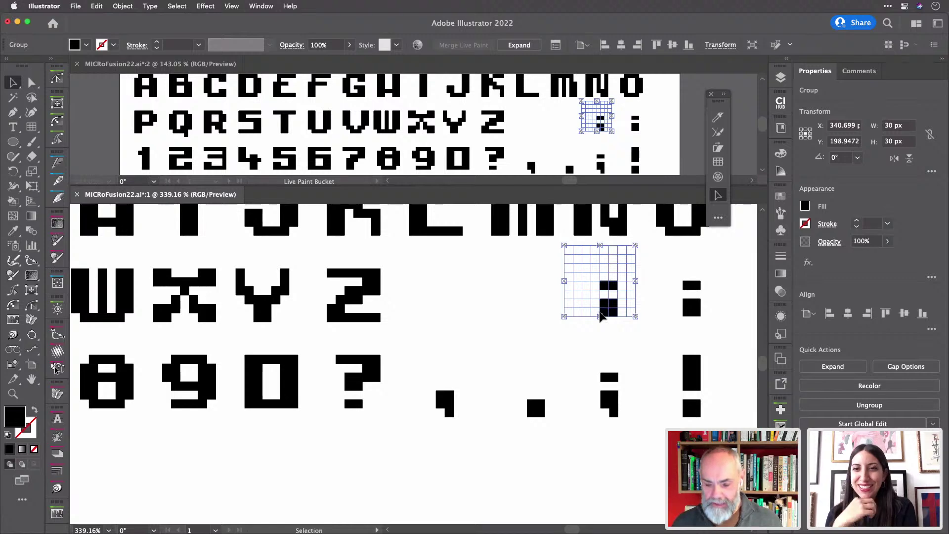
- In Outline view, bottom-align both colon grids to the Z grid as the key object
click(729, 270)
key(super+y)
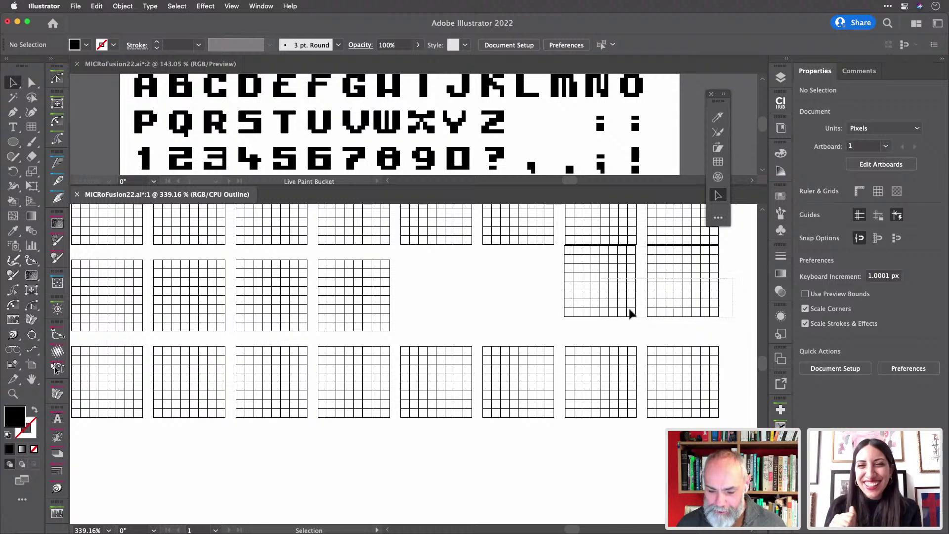
click(593, 317)
shift+click(380, 309)
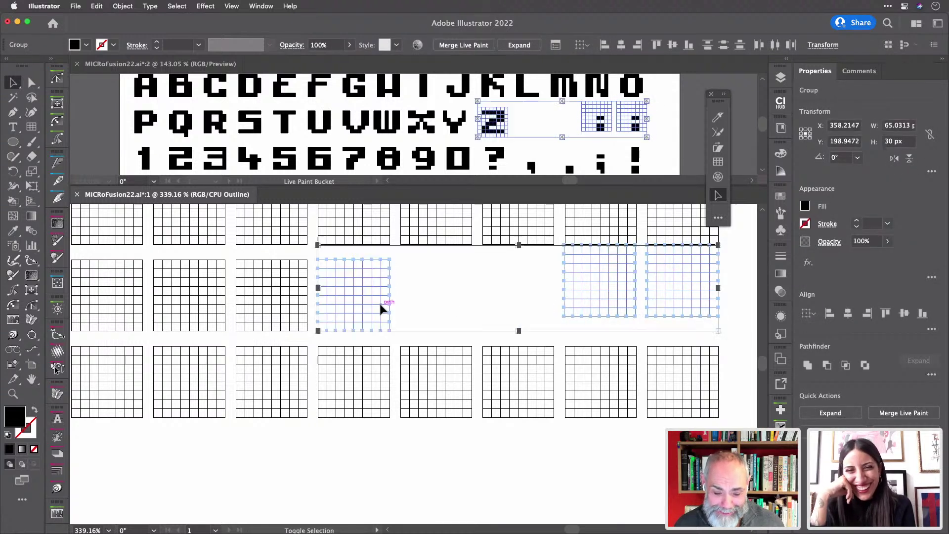
click(380, 309)
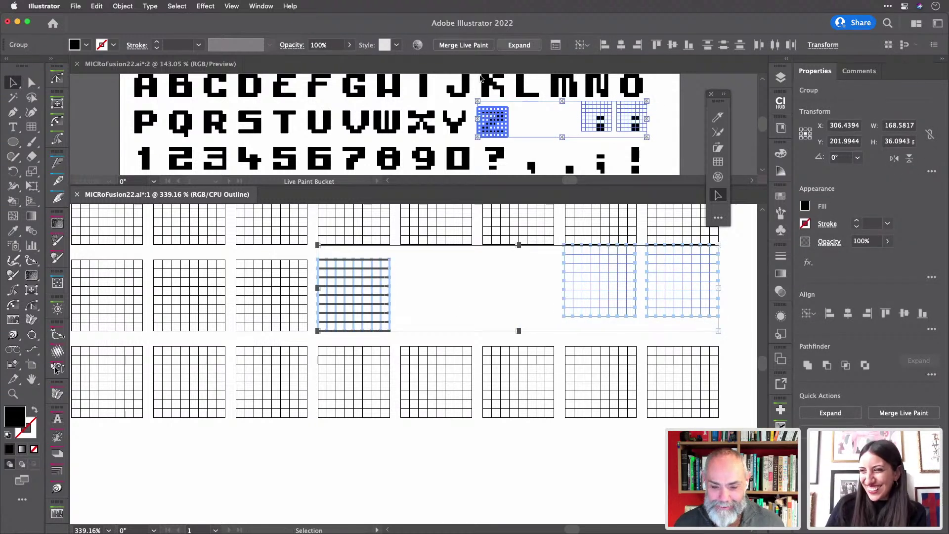
click(688, 45)
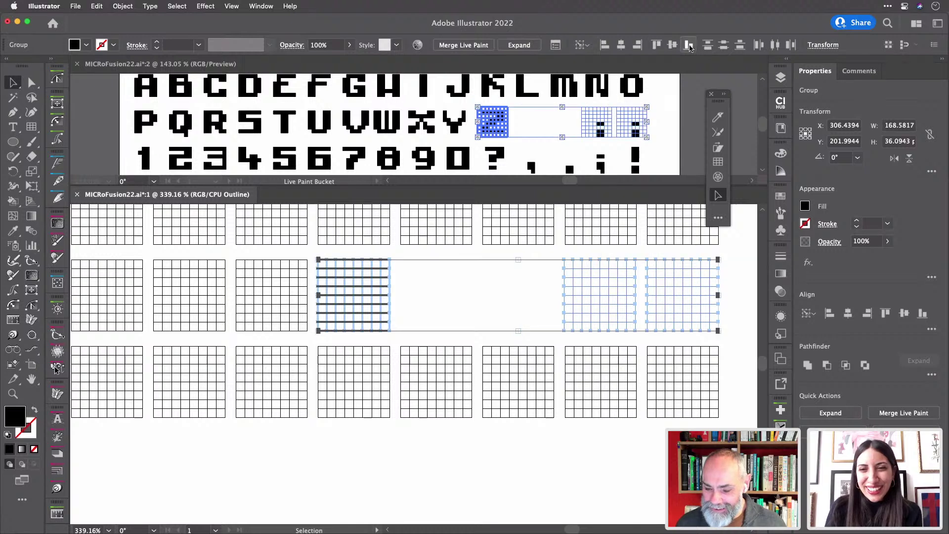
click(736, 283)
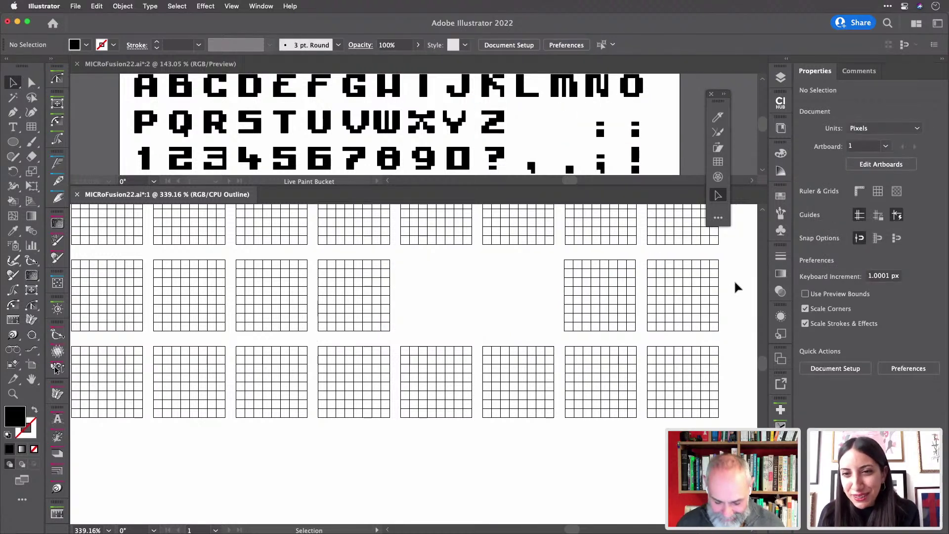
key(super+y)
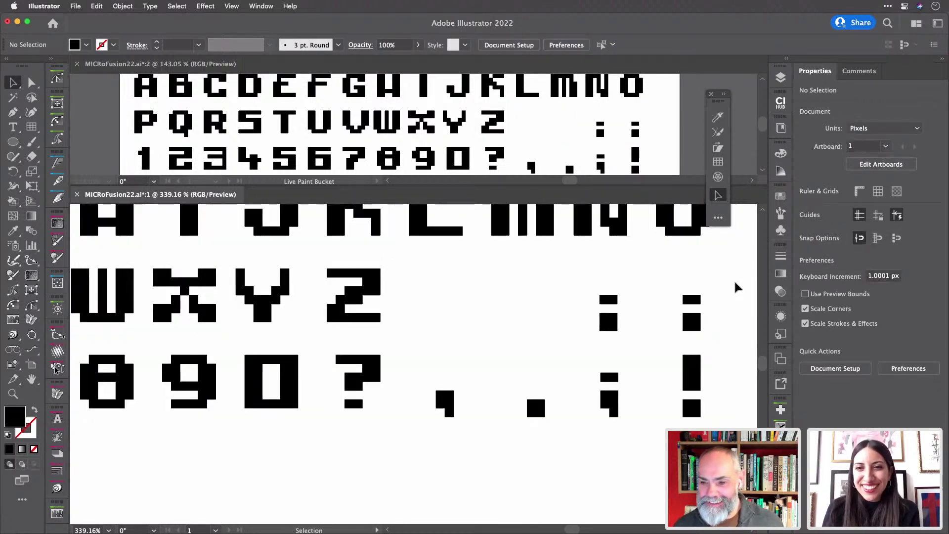
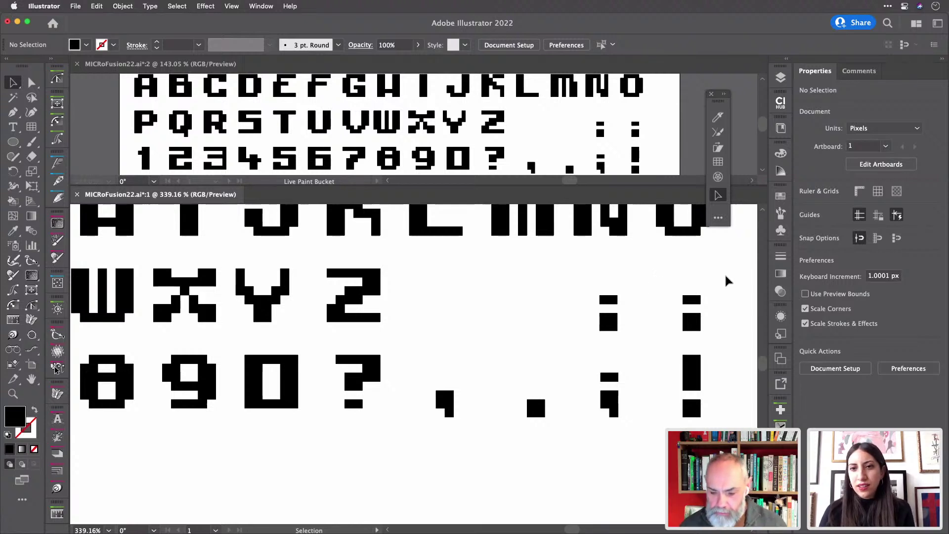
- Duplicate the comma and period grids into the empty slots right after Z
key(a)
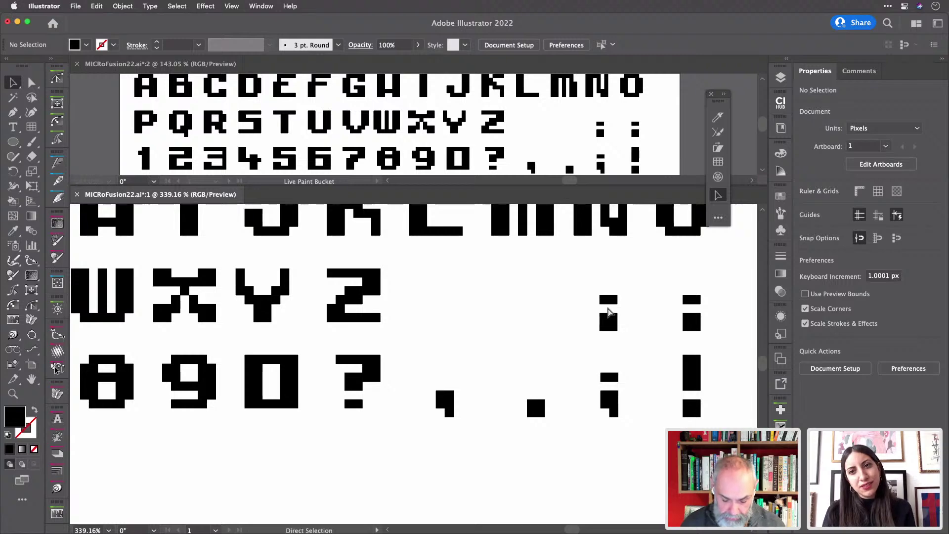
key(super+y)
key(v)
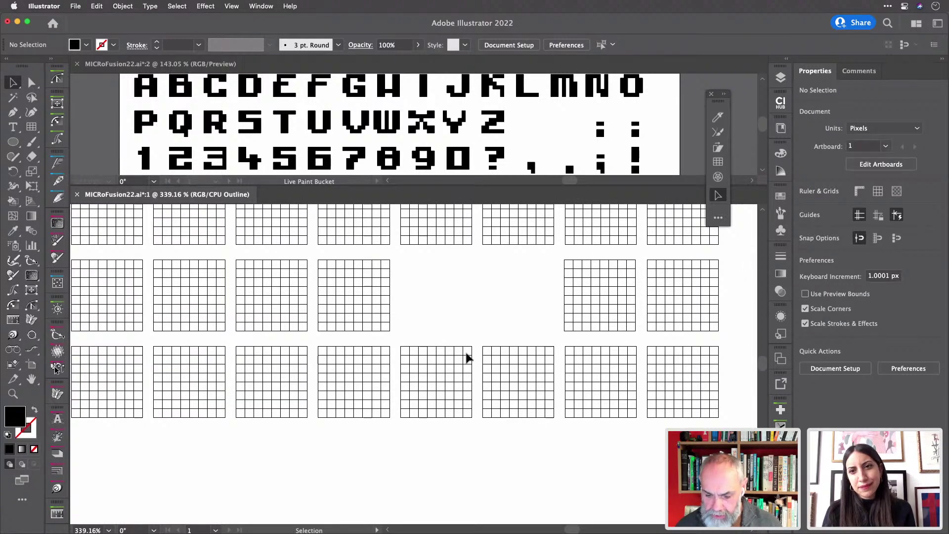
drag(429, 324, 505, 300)
key(super+y)
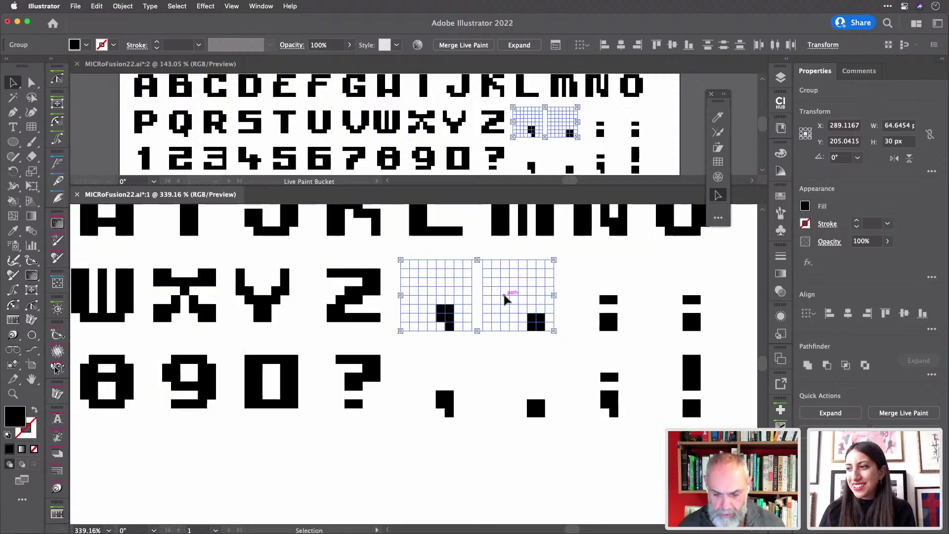
click(396, 491)
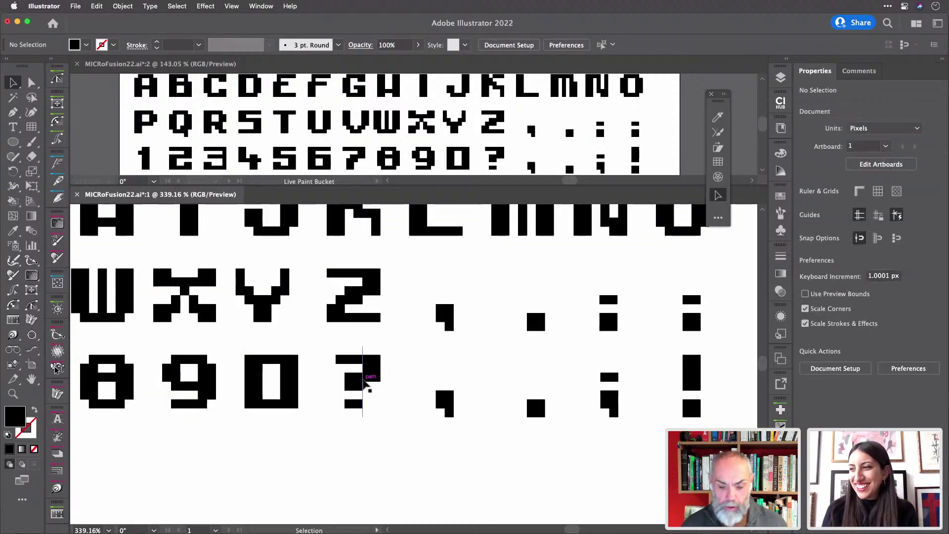
- Copy the ? grid below its row and rotate the copy 180° into an inverted question mark
drag(366, 386, 366, 467)
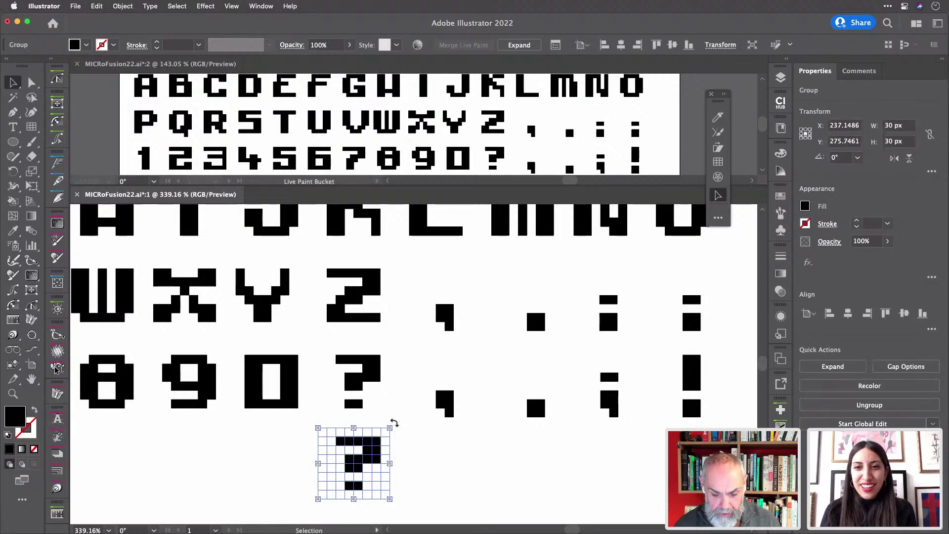
drag(392, 422, 338, 487)
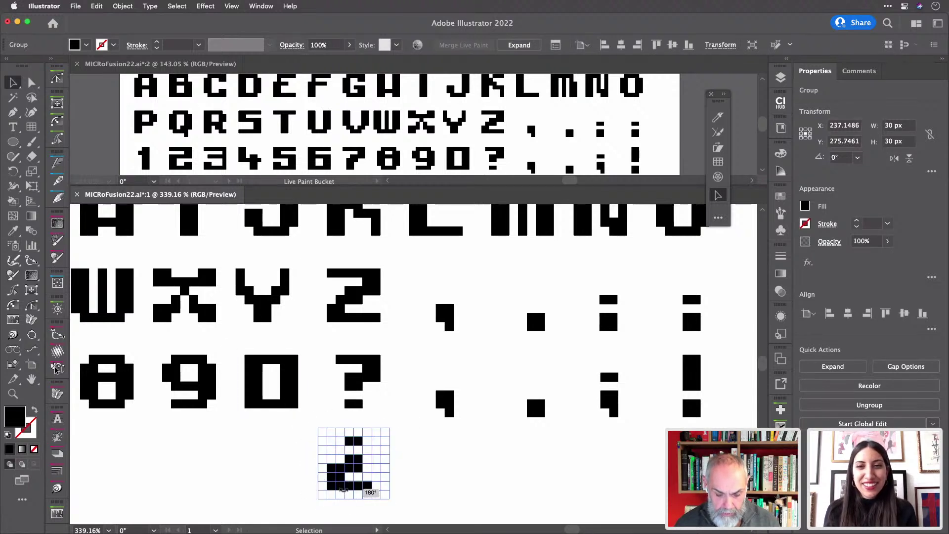
click(424, 487)
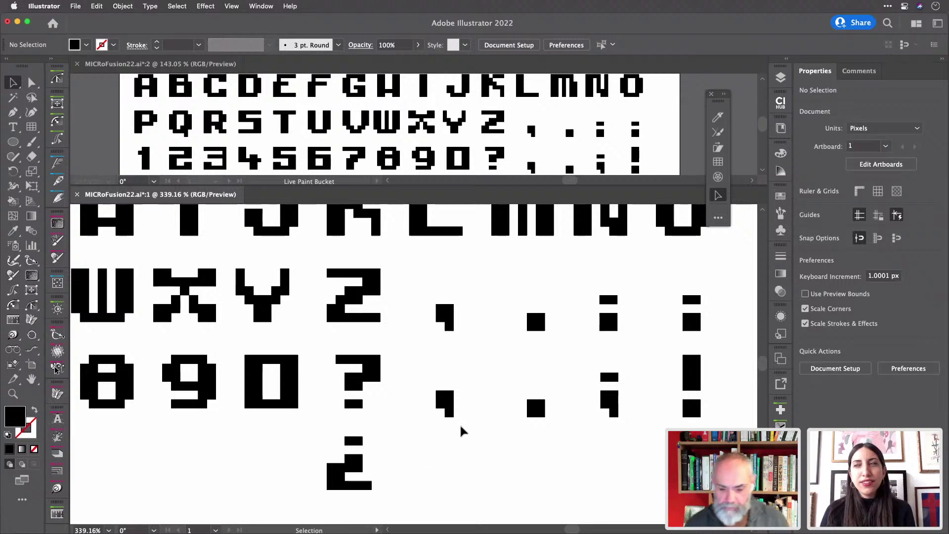
- Clear the copied comma's black pixel and set the Live Paint Bucket colour to black
click(447, 317)
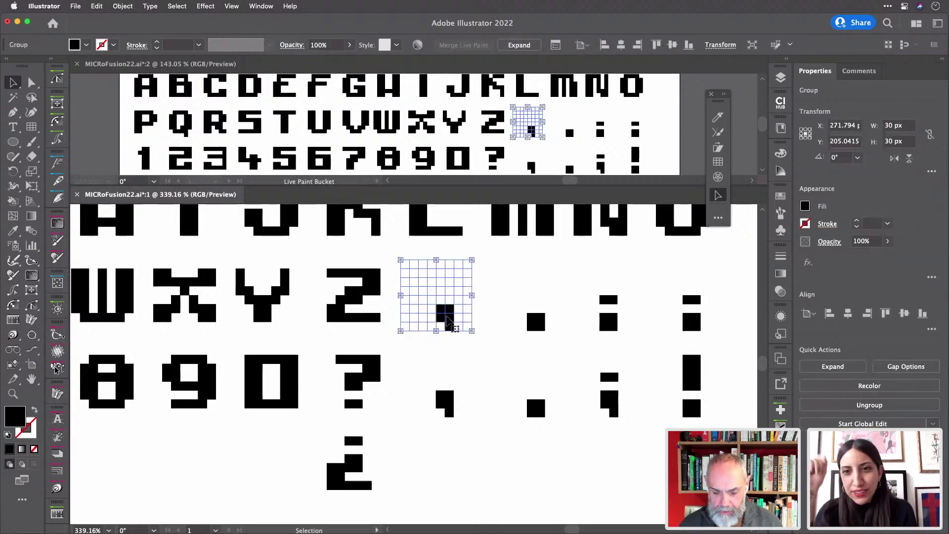
key(slash)
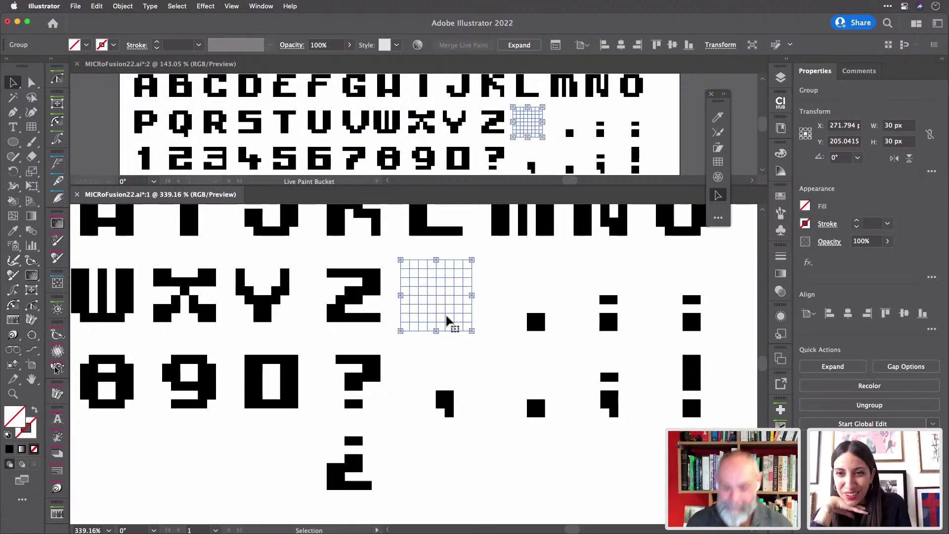
key(k)
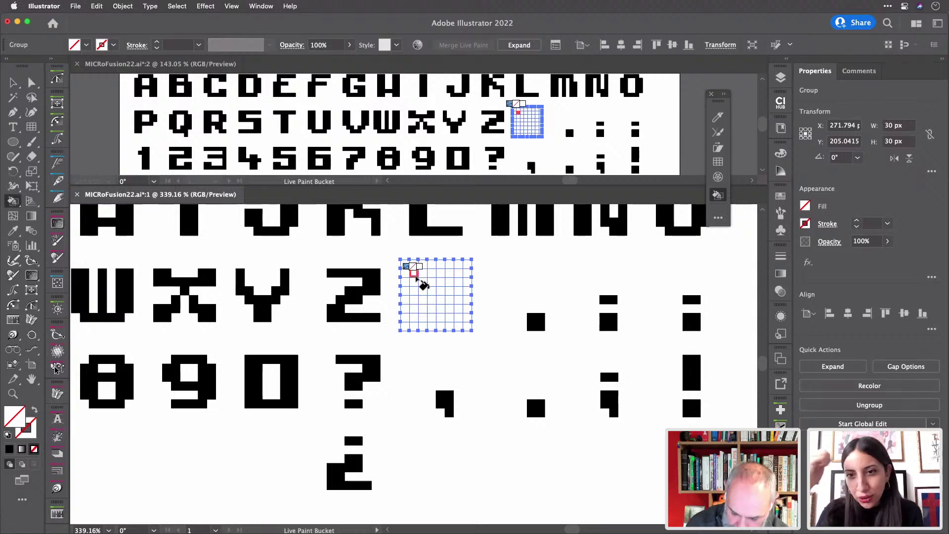
key(Right)
key(Right)
- Paint the @ sign's outer columns, rows and inner spiral cells black
drag(416, 275, 415, 321)
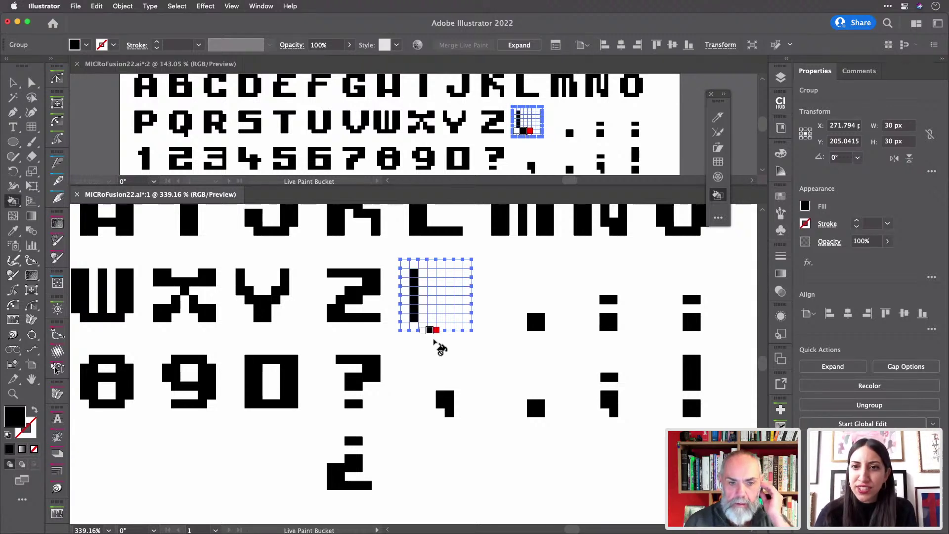
mouse_move(424, 319)
mouse_down()
mouse_move(465, 320)
mouse_move(468, 307)
mouse_up()
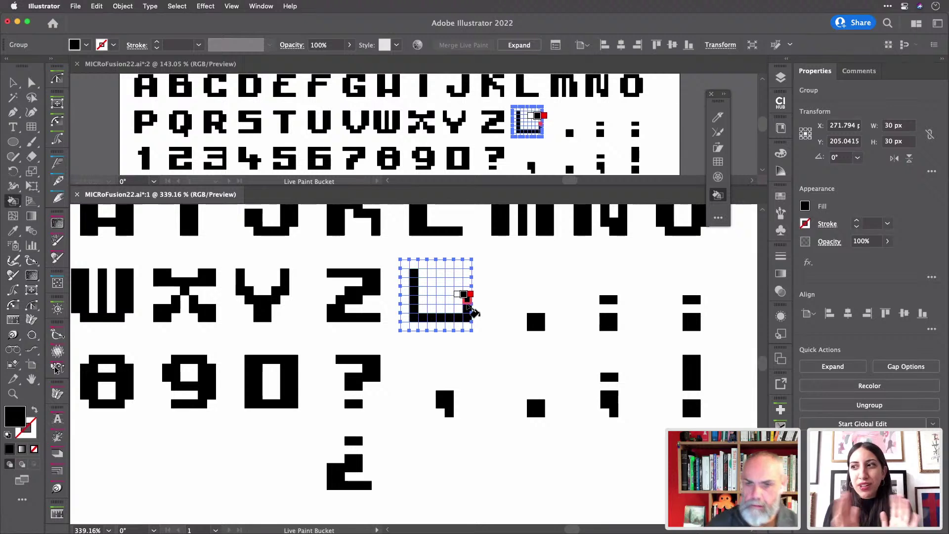
drag(438, 271, 514, 333)
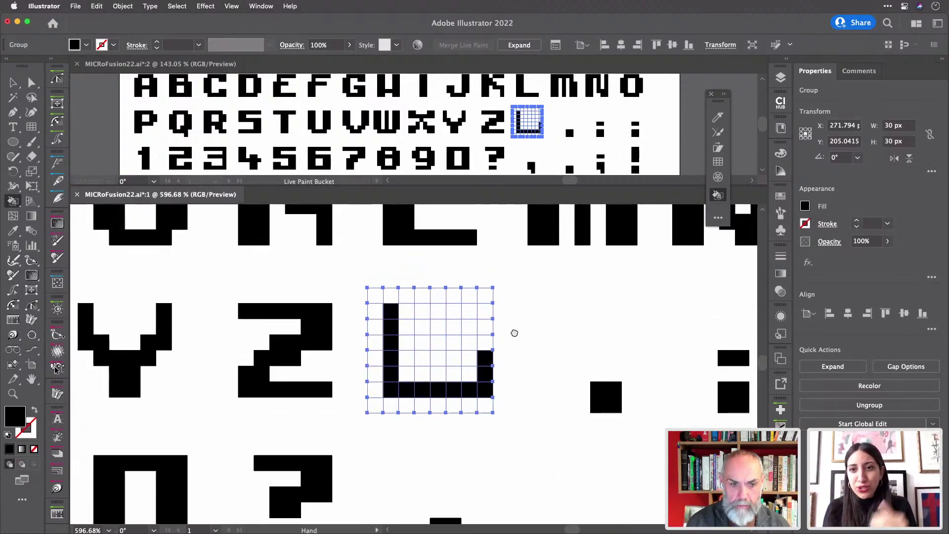
mouse_move(392, 297)
mouse_down()
mouse_move(453, 299)
mouse_move(459, 335)
mouse_up()
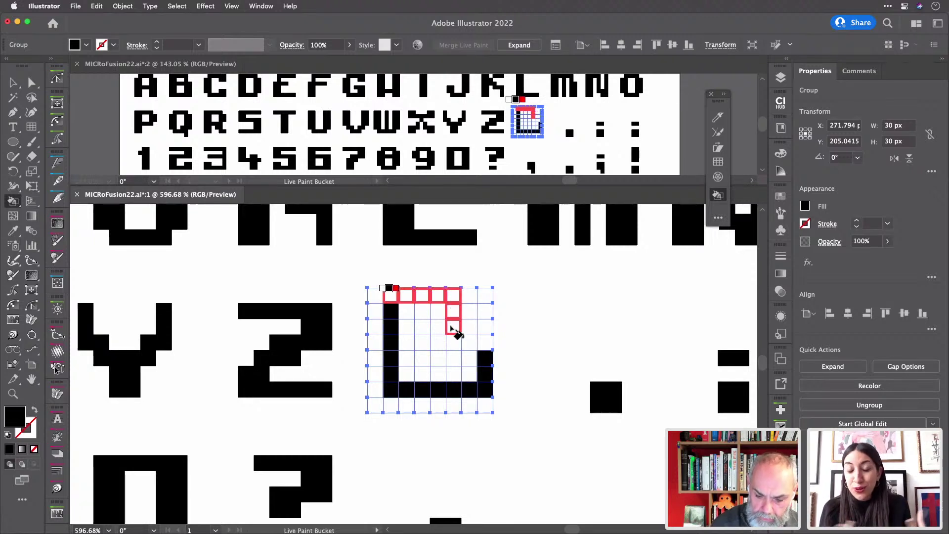
click(453, 356)
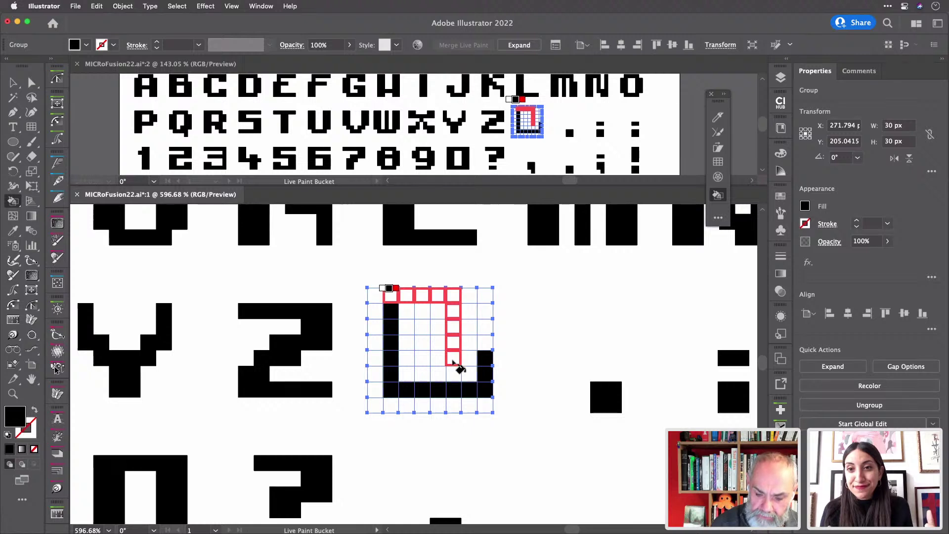
click(438, 360)
mouse_move(423, 365)
mouse_down()
mouse_move(419, 333)
mouse_move(444, 330)
mouse_move(469, 295)
mouse_up()
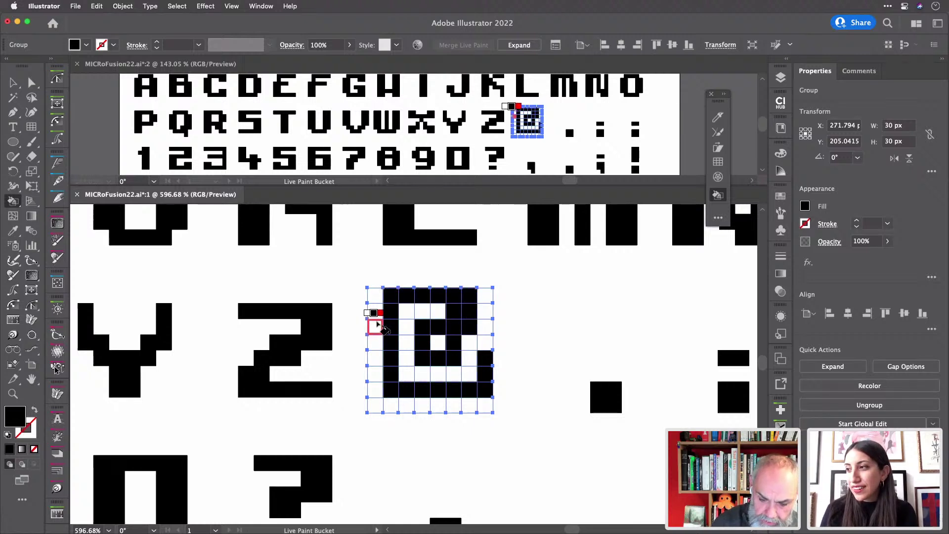
drag(376, 315, 377, 375)
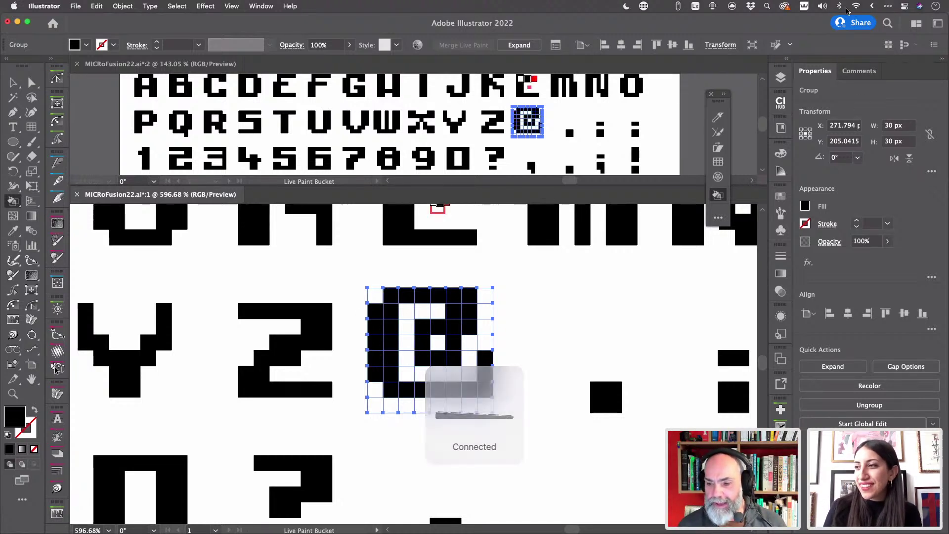
- Change the Mac's sound output from Mac mini Speakers to USBPre2
click(823, 7)
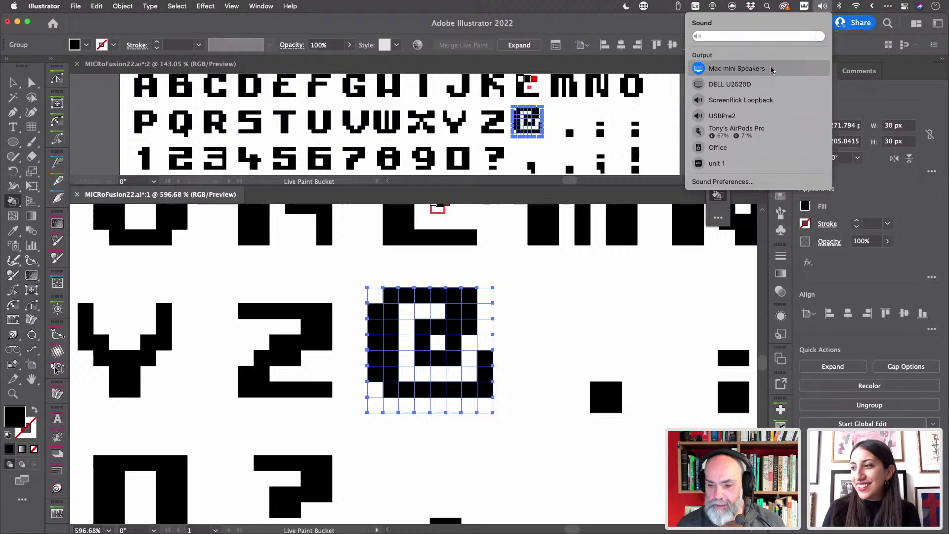
click(761, 119)
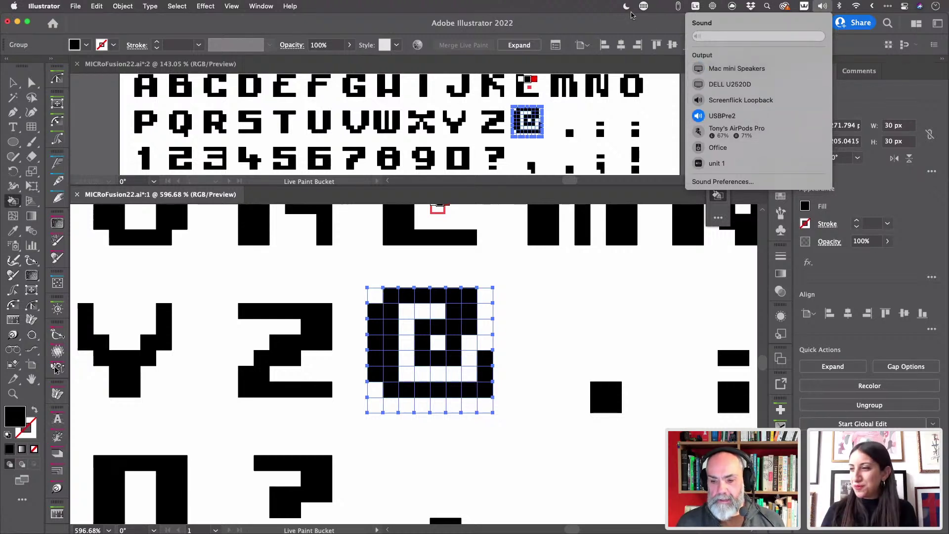
click(628, 20)
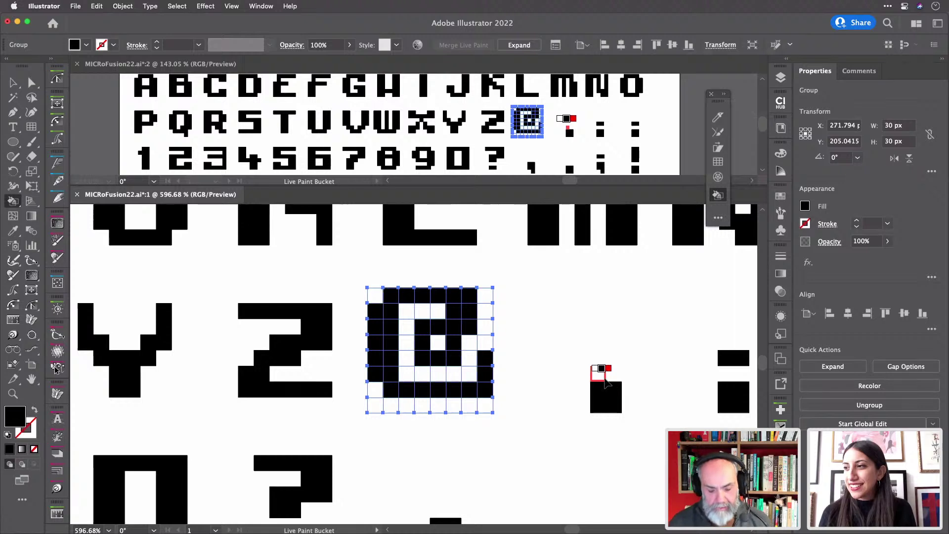
- Erase the copied period's black pixel and set the paint colour to black
key(v)
drag(563, 269, 615, 377)
key(k)
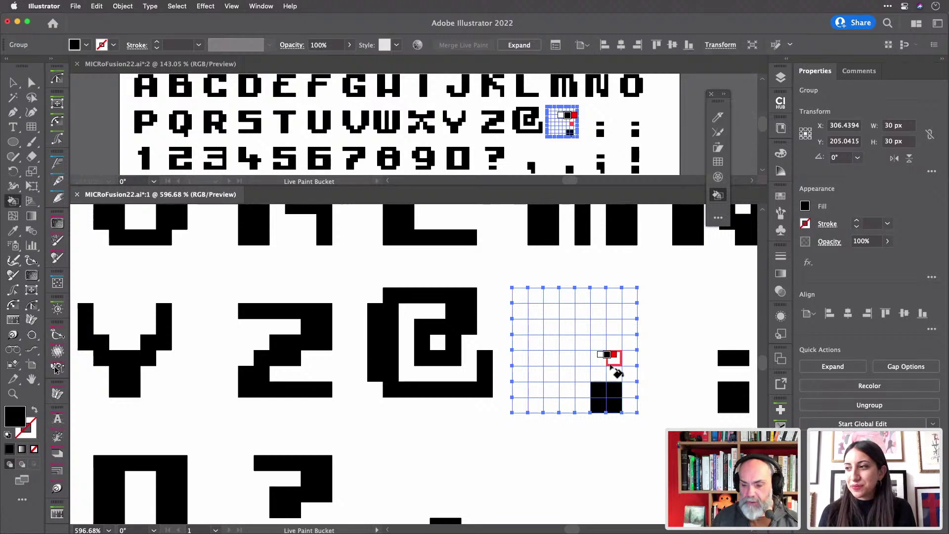
key(slash)
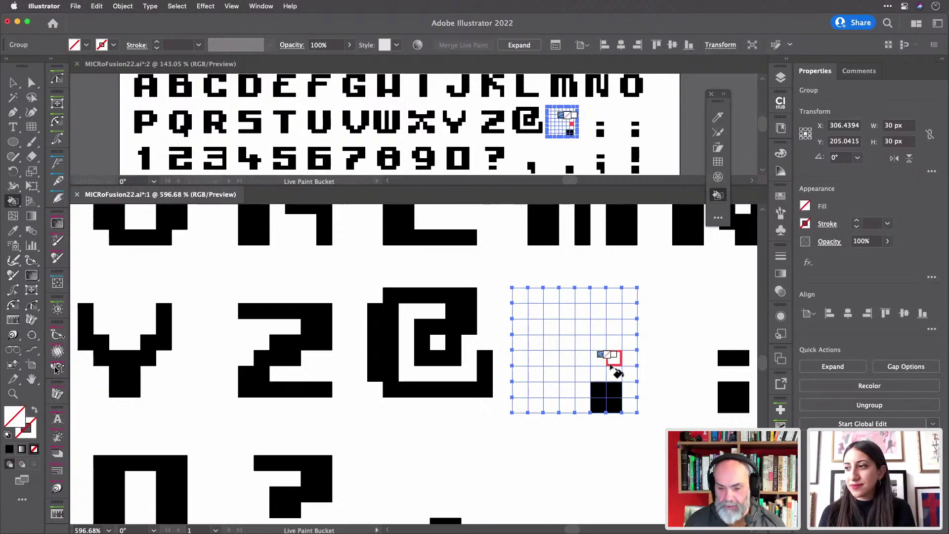
click(596, 403)
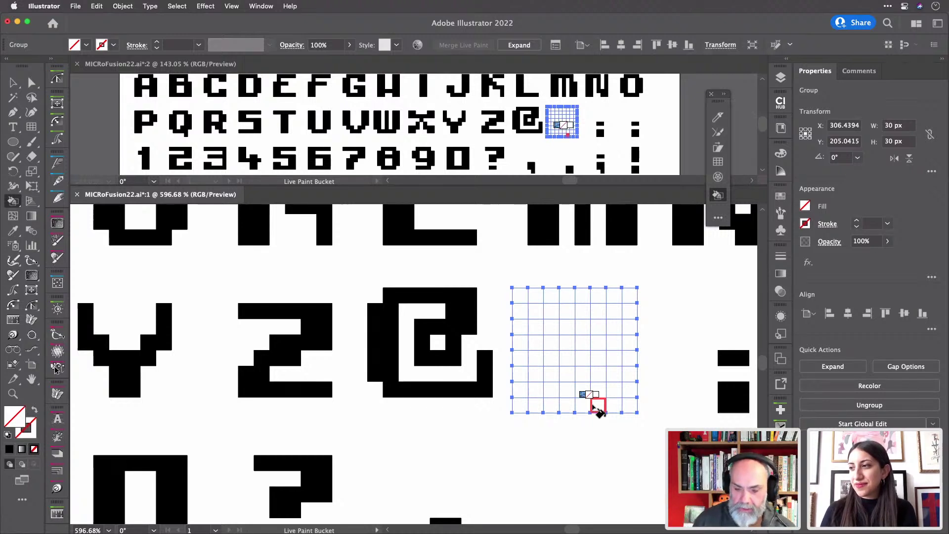
key(Right)
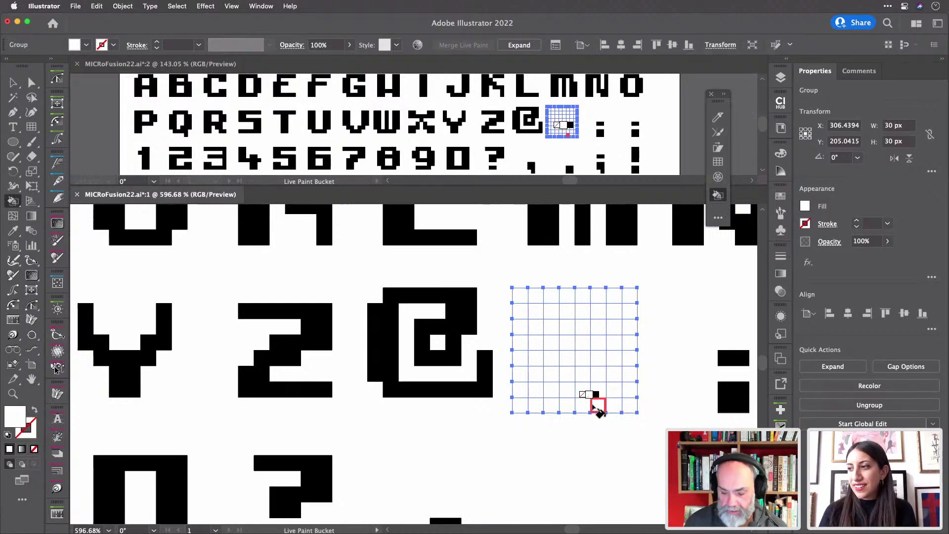
key(Right)
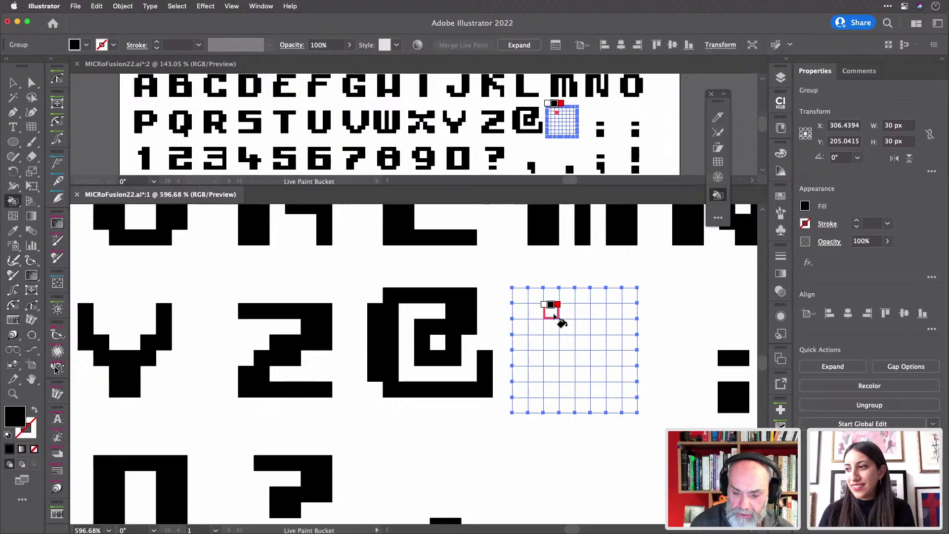
- Paint the # glyph's two vertical bars and horizontal crossbars black
drag(554, 311, 558, 396)
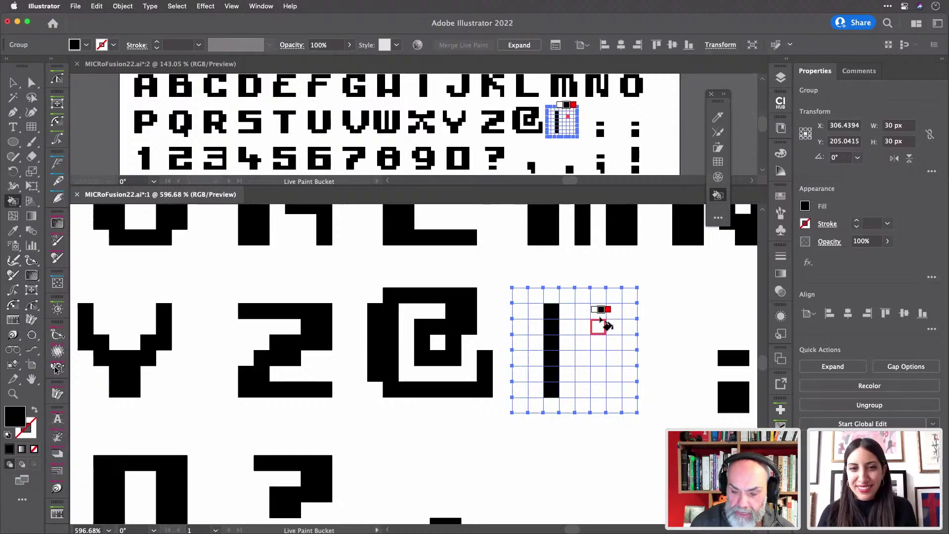
mouse_move(600, 314)
mouse_down()
mouse_move(600, 390)
mouse_move(609, 383)
mouse_move(618, 316)
mouse_up()
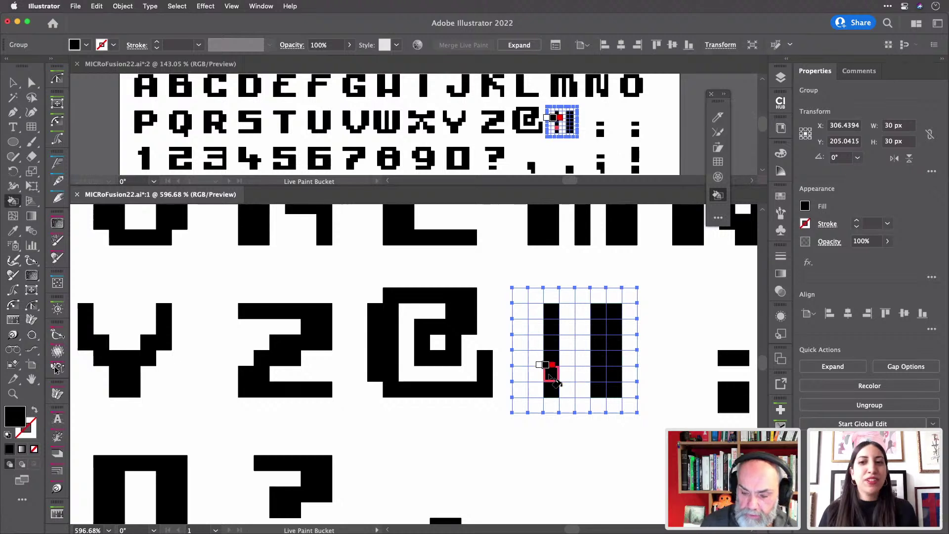
key(super+z)
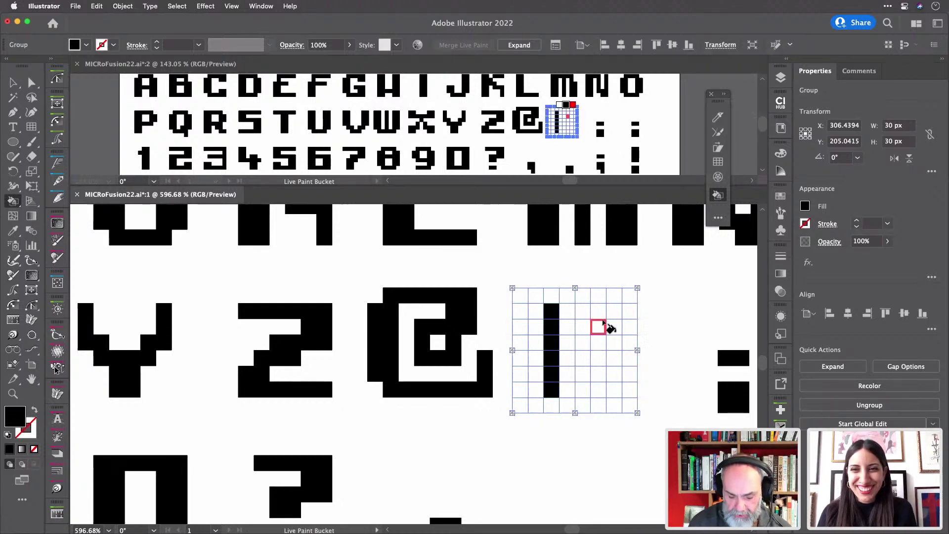
key(super+z)
drag(613, 324, 615, 393)
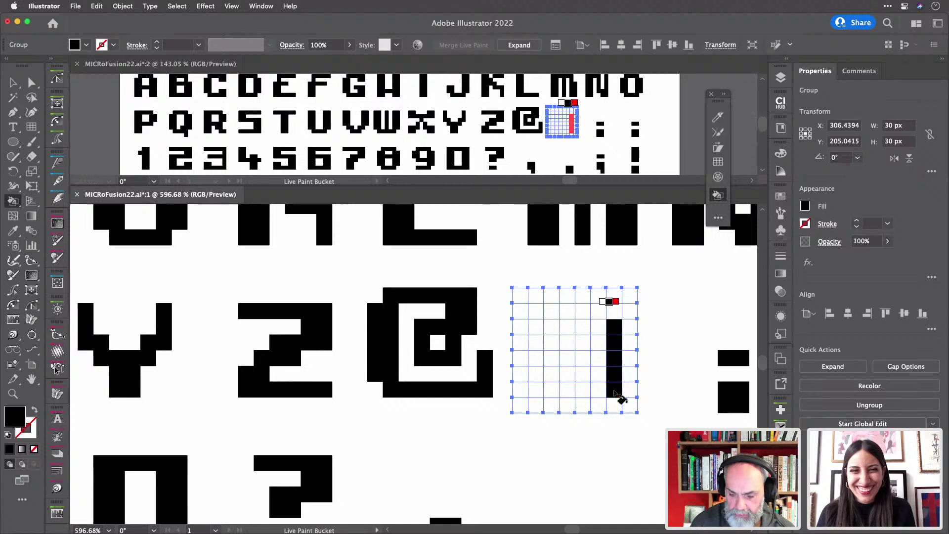
click(615, 311)
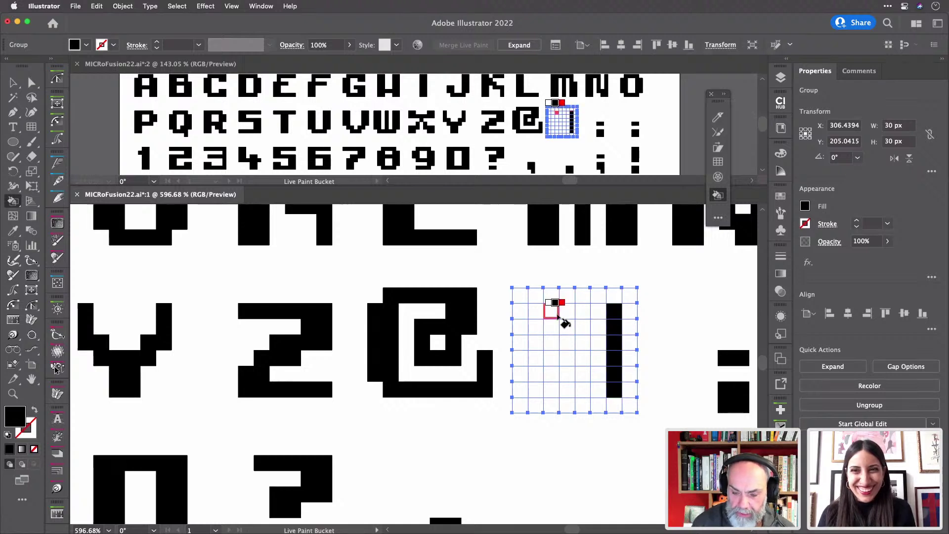
mouse_move(556, 316)
mouse_down()
mouse_move(559, 392)
mouse_move(565, 317)
mouse_move(551, 315)
mouse_move(548, 327)
mouse_move(634, 330)
mouse_up()
drag(536, 374, 629, 377)
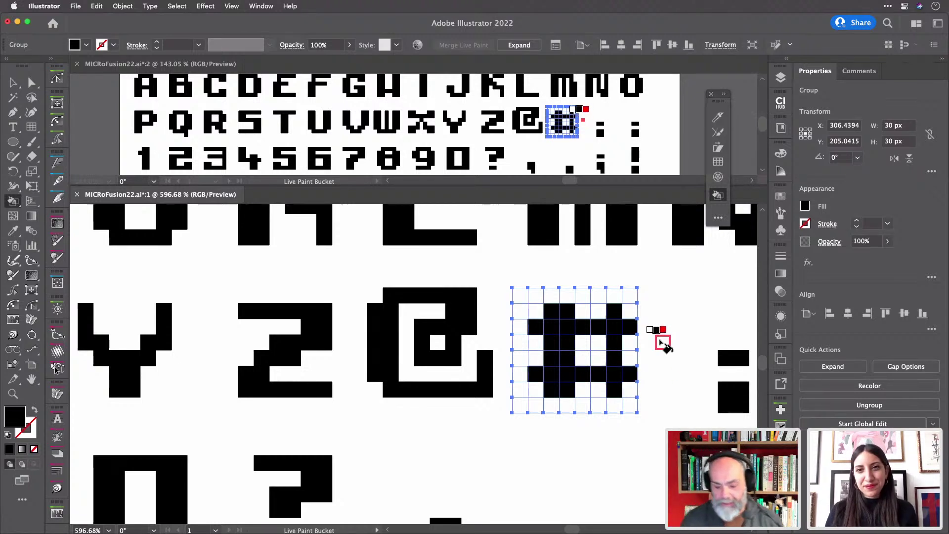
key(v)
click(636, 259)
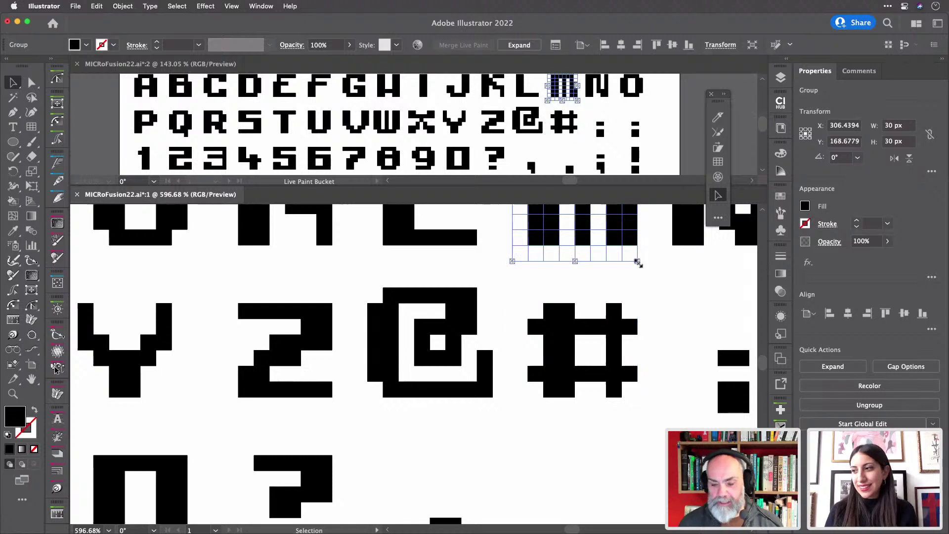
click(630, 279)
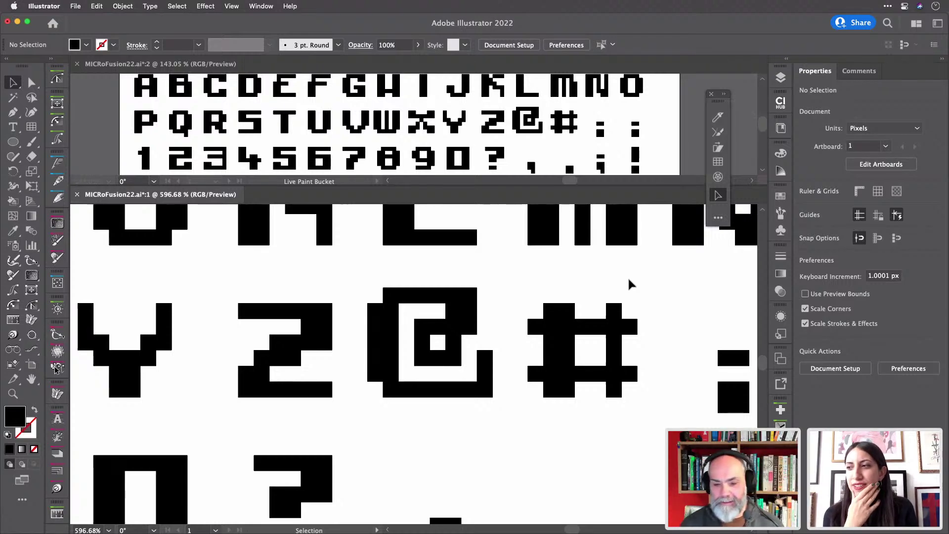
scroll(630, 280, down, 5)
scroll(629, 281, down, 2)
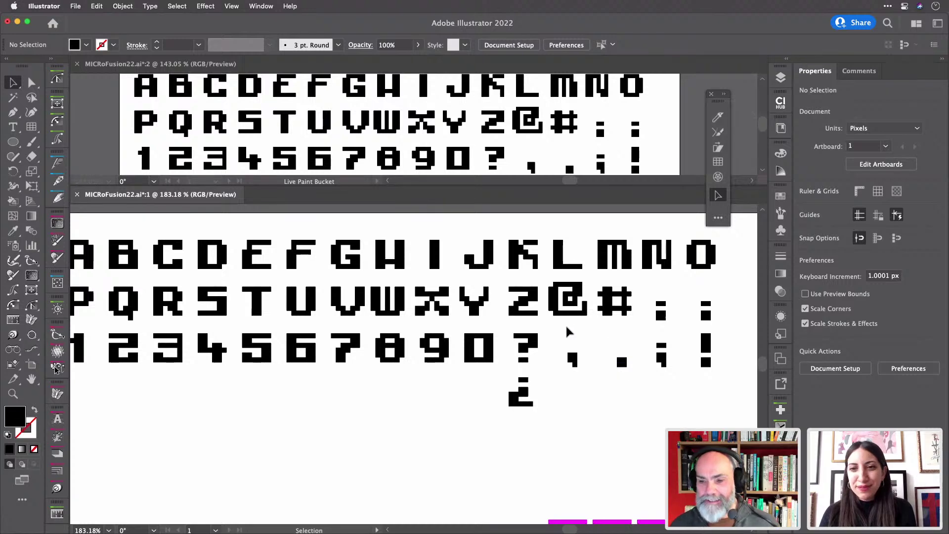
scroll(568, 336, down, 2)
scroll(568, 336, left, 2)
scroll(568, 332, down, 4)
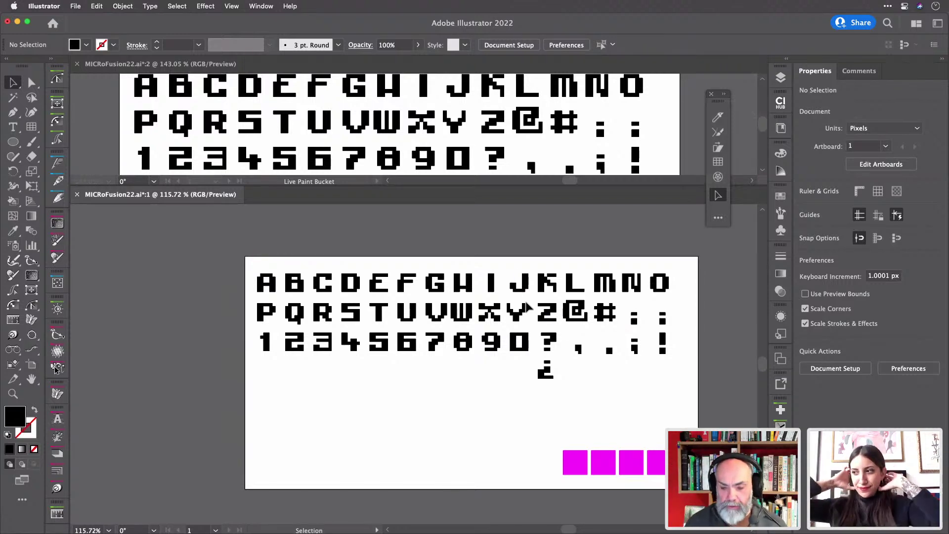
scroll(523, 296, up, 3)
scroll(529, 306, down, 2)
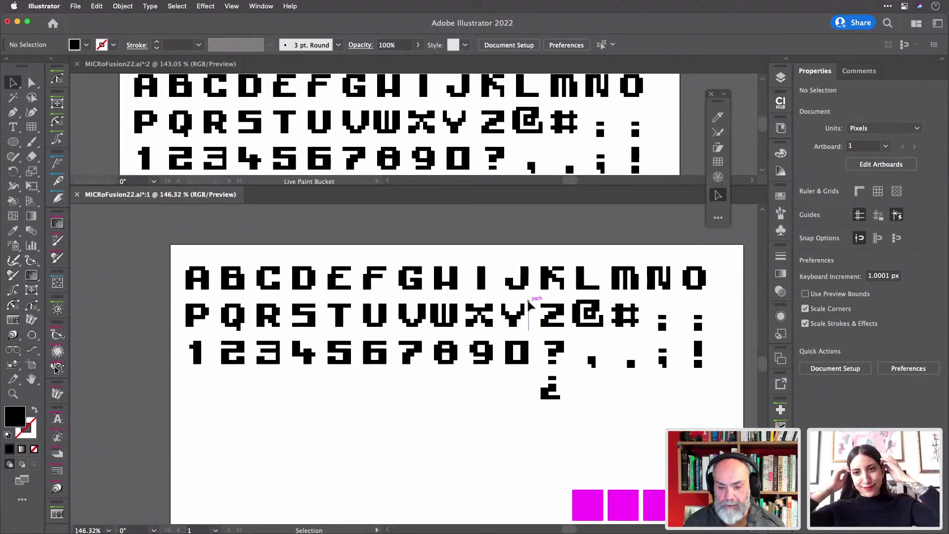
scroll(529, 307, up, 1)
scroll(430, 316, up, 3)
scroll(430, 316, up, 2)
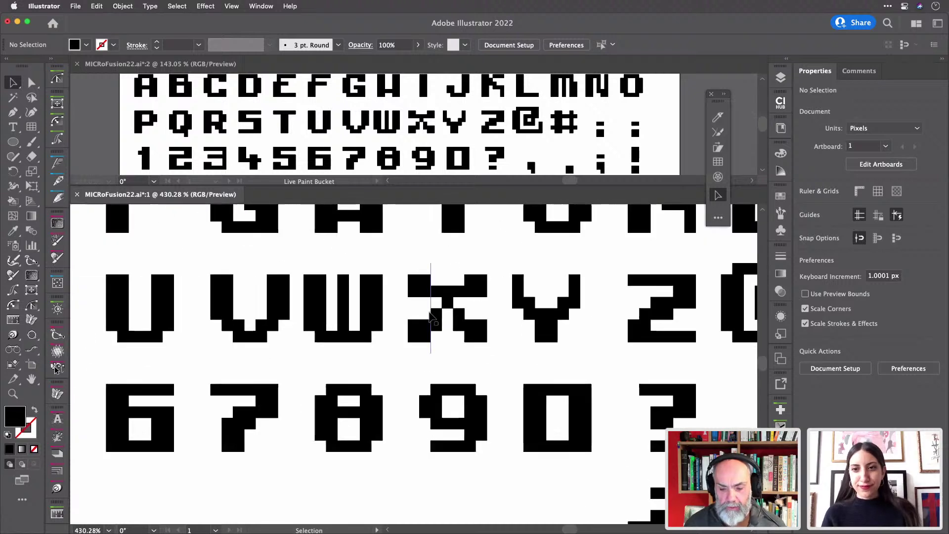
scroll(430, 314, up, 2)
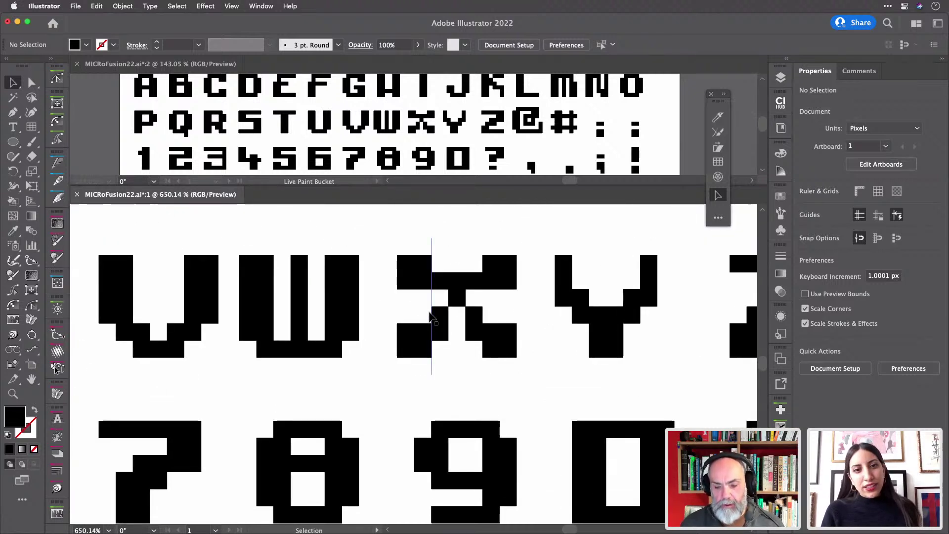
scroll(433, 315, up, 3)
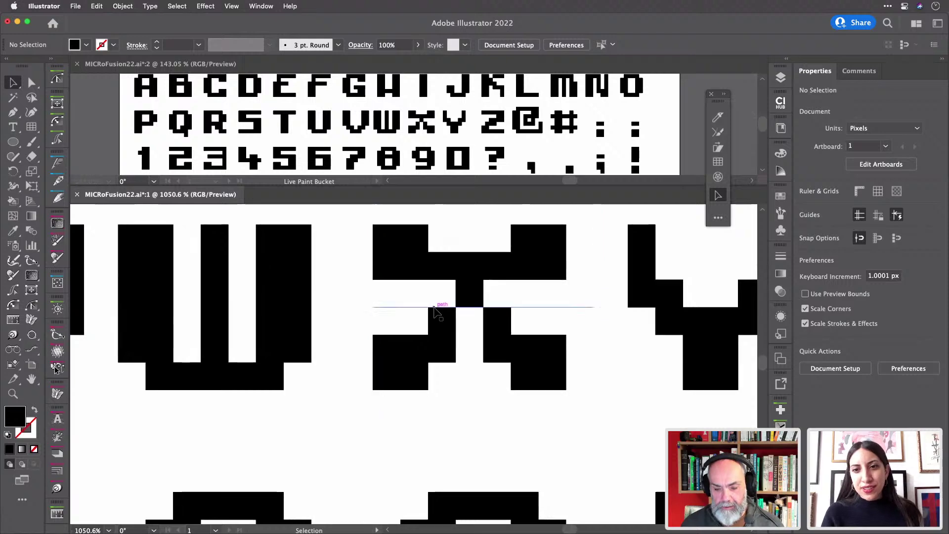
scroll(434, 309, down, 5)
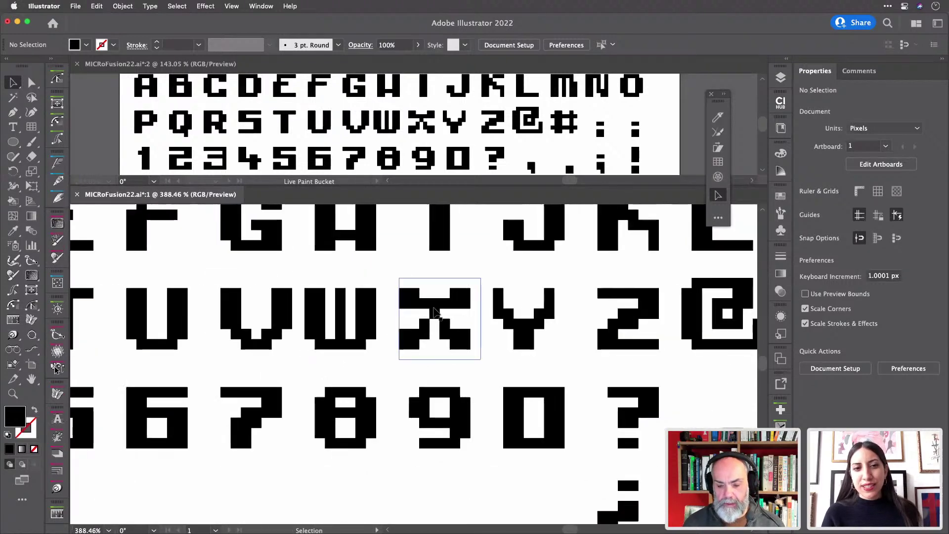
- Leave a copy of the X glyph below the set and select the original X
mouse_move(433, 309)
mouse_down()
mouse_move(442, 474)
mouse_move(440, 438)
mouse_up()
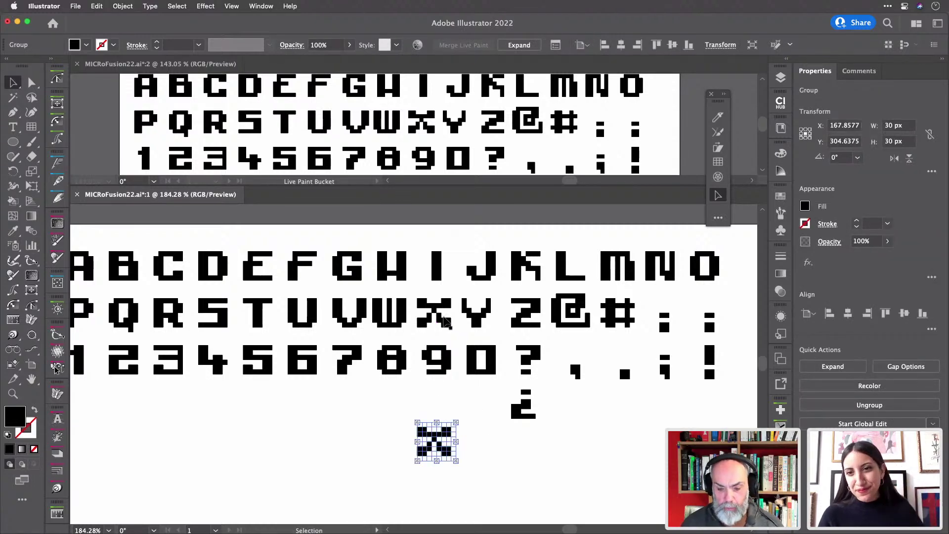
click(433, 309)
scroll(431, 307, up, 10)
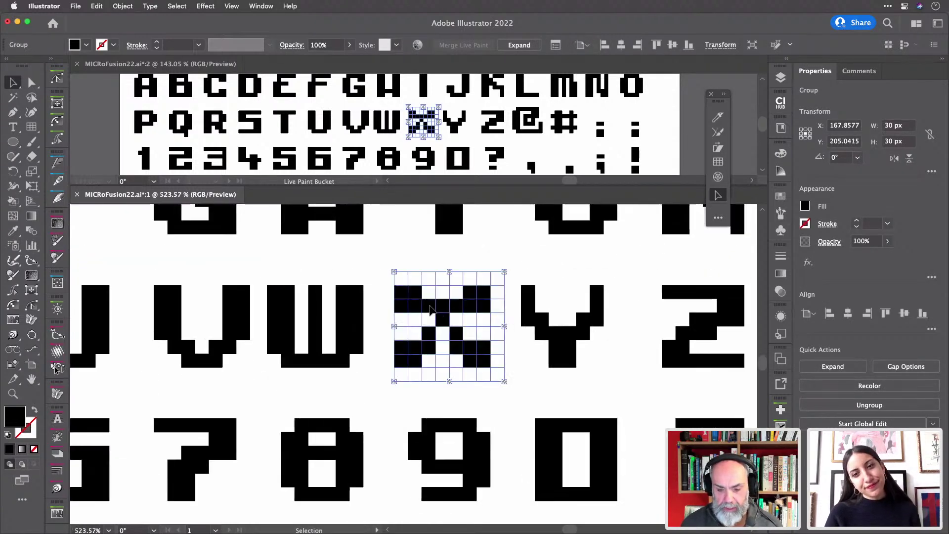
scroll(443, 291, down, 2)
scroll(443, 291, left, 1)
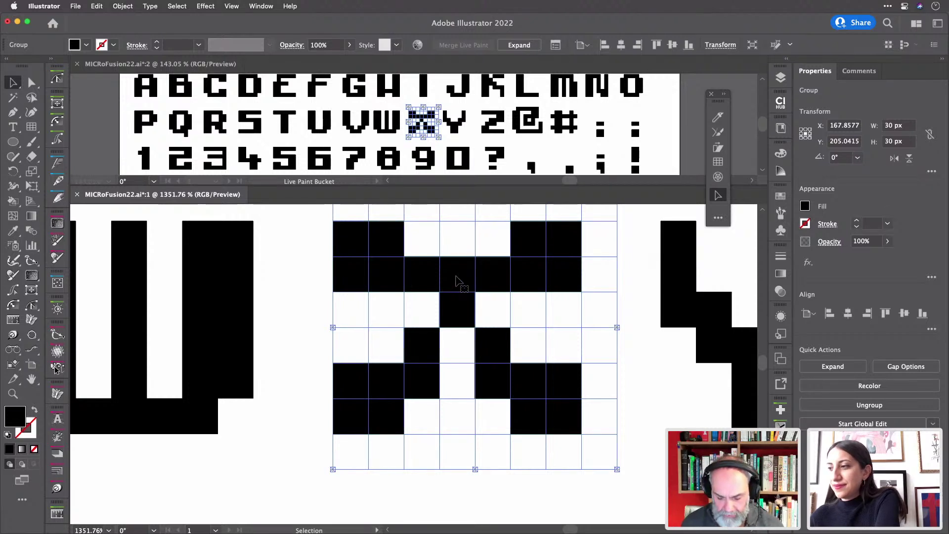
- Clear the original X's top-centre cell and fill its centre cell black
key(k)
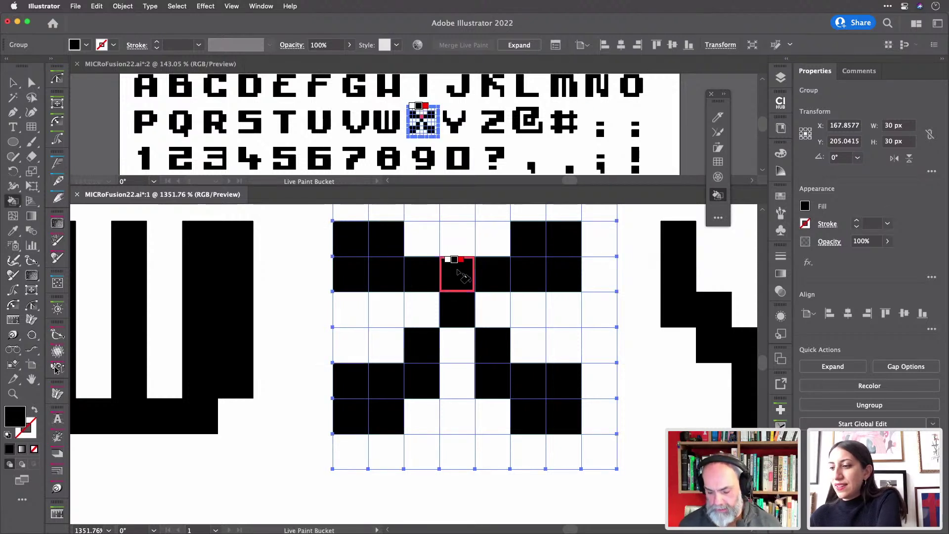
key(slash)
click(459, 273)
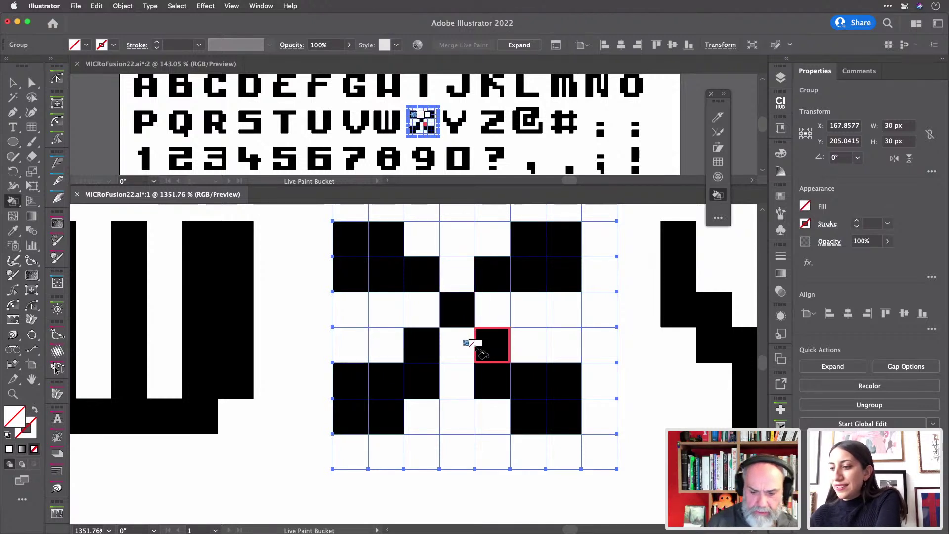
key(Right)
key(Right)
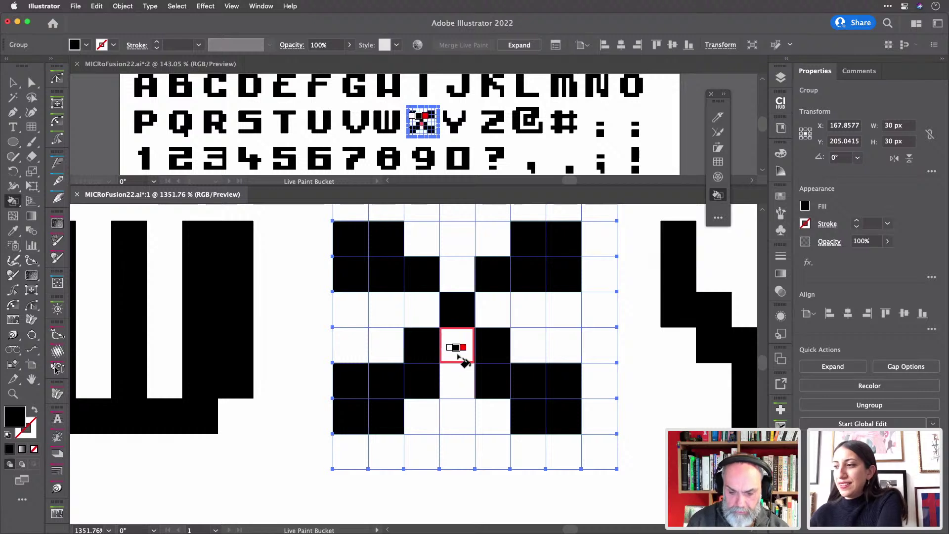
click(463, 351)
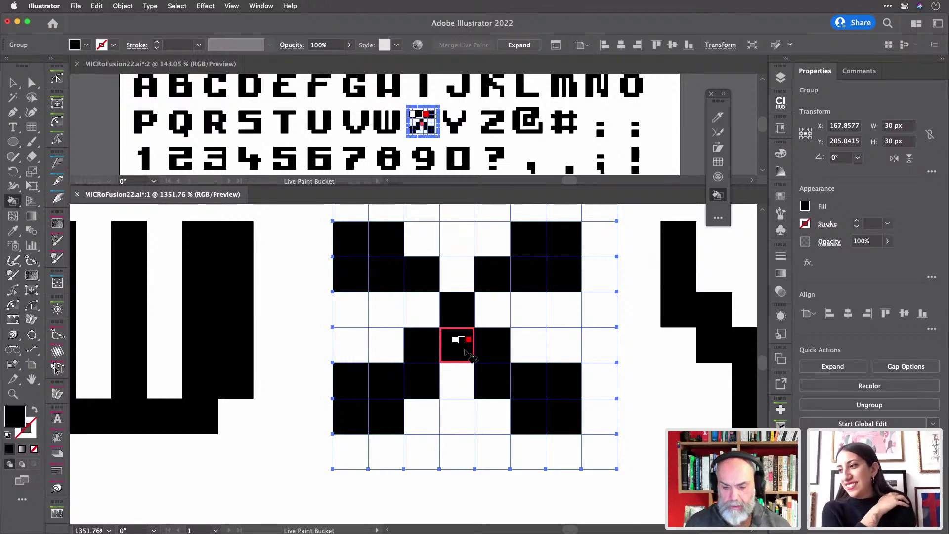
key(v)
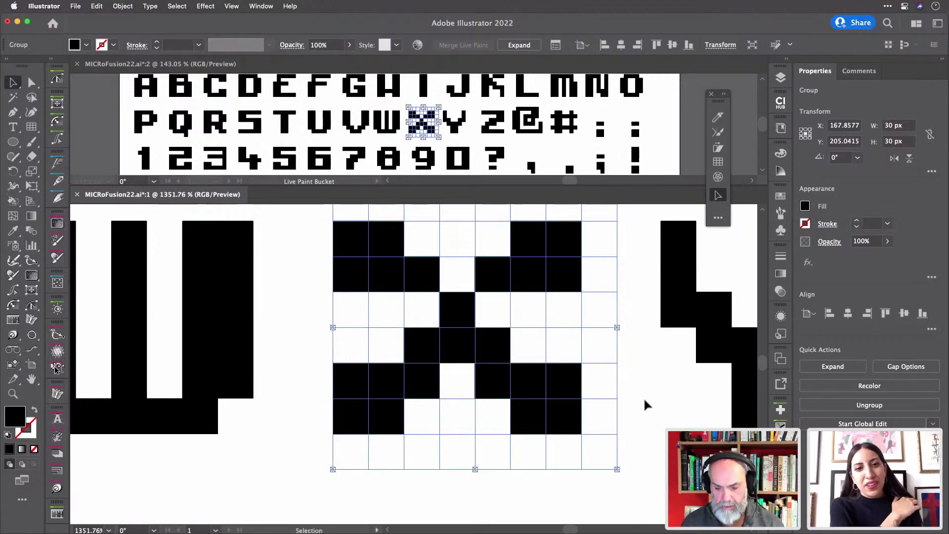
click(645, 401)
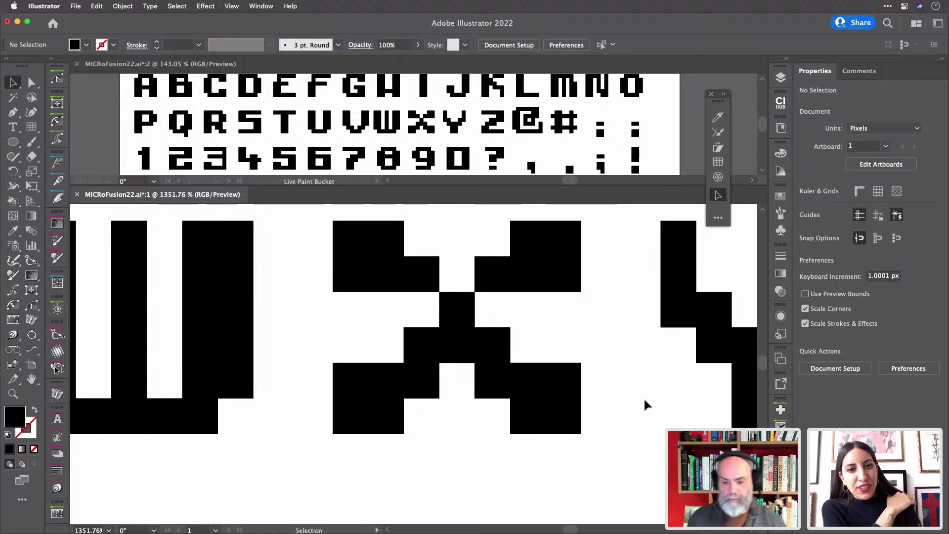
- Copy the revised X straight down below the set
scroll(643, 397, down, 10)
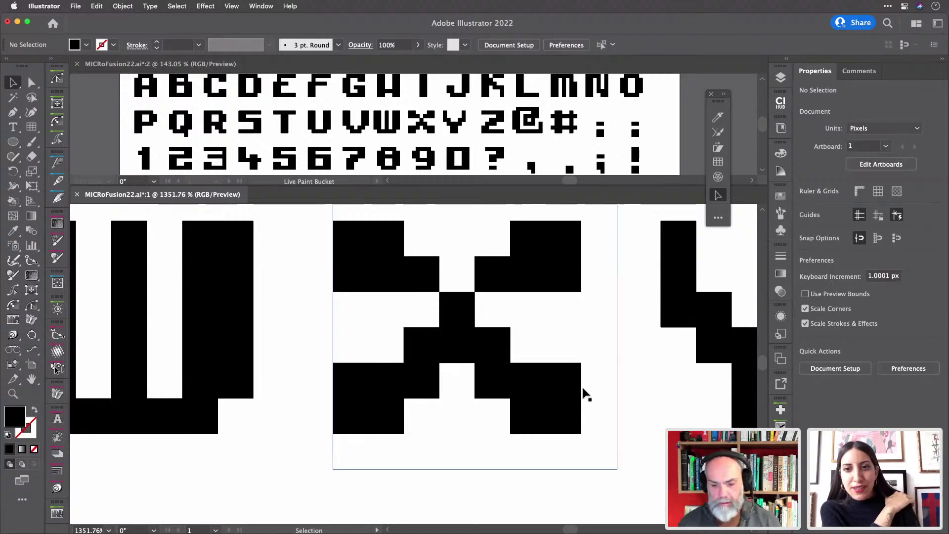
scroll(594, 388, down, 5)
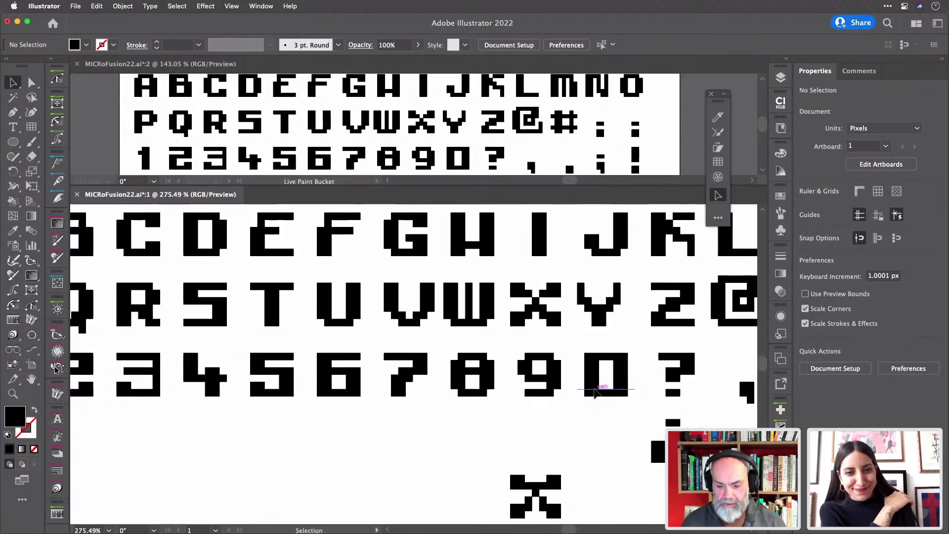
scroll(592, 385, right, 2)
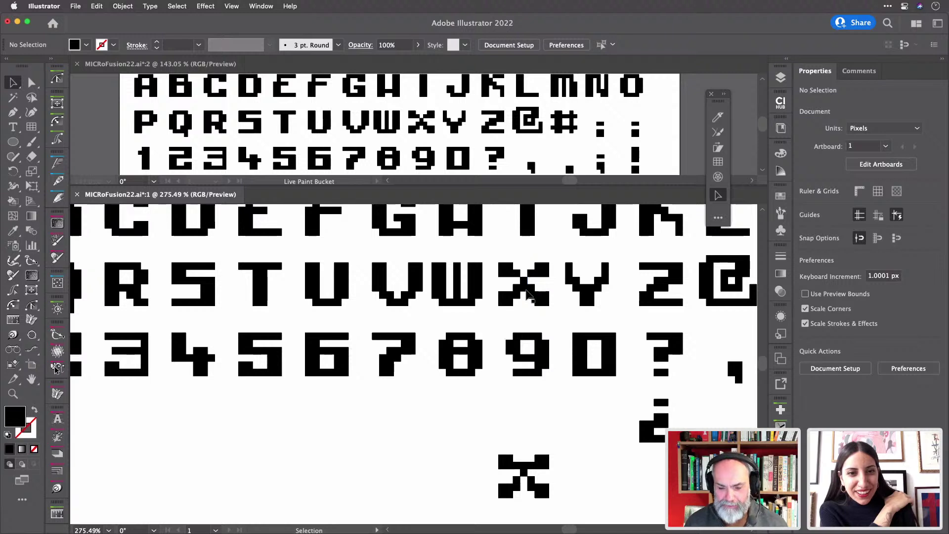
drag(528, 295, 529, 434)
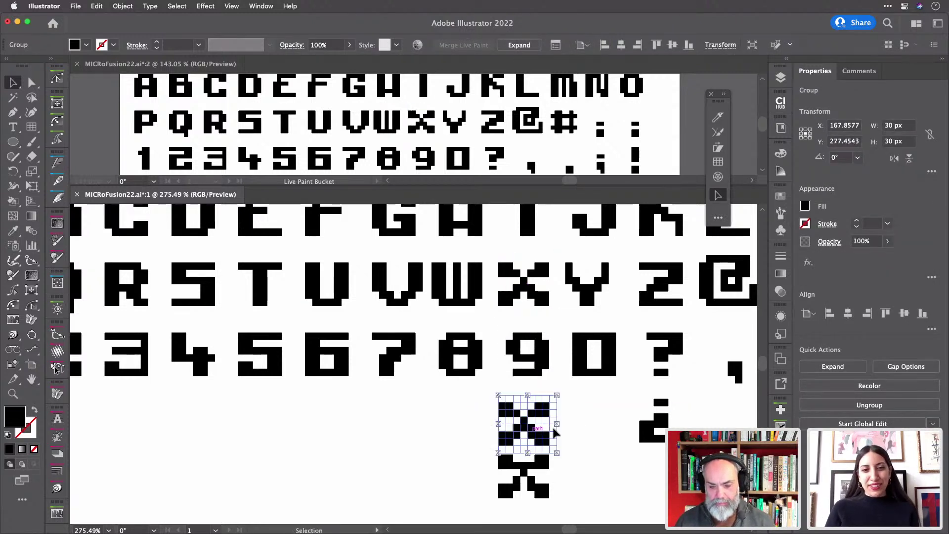
- Delete the leftover X copy sitting below the punctuation row
click(577, 431)
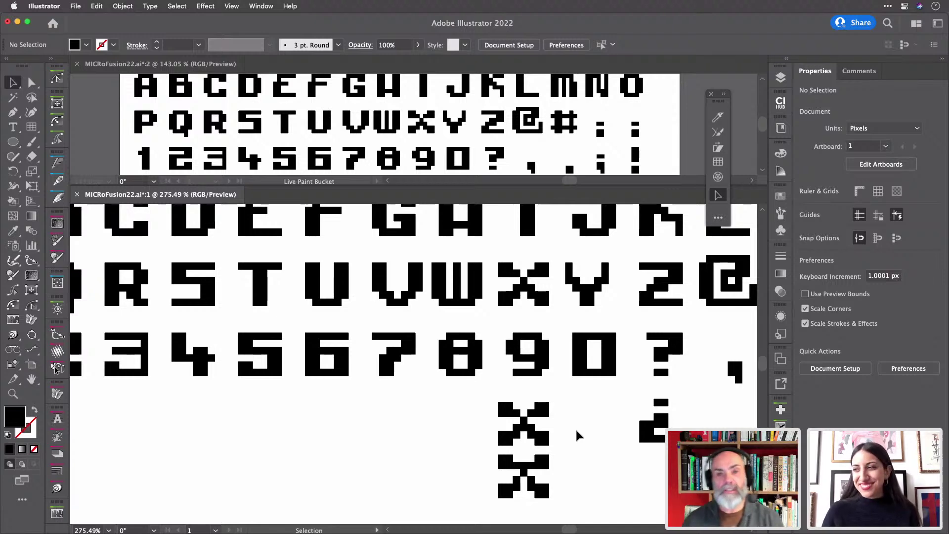
scroll(577, 436, down, 2)
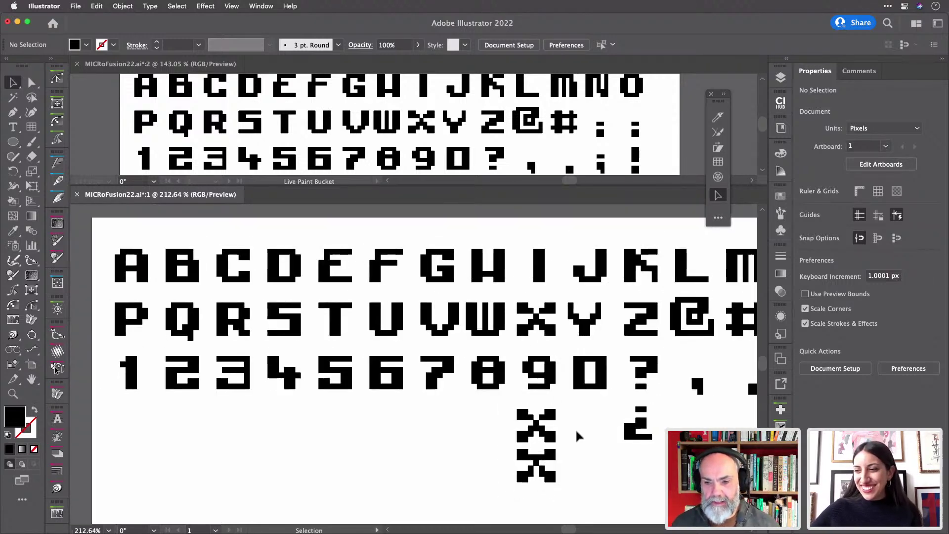
scroll(576, 432, down, 2)
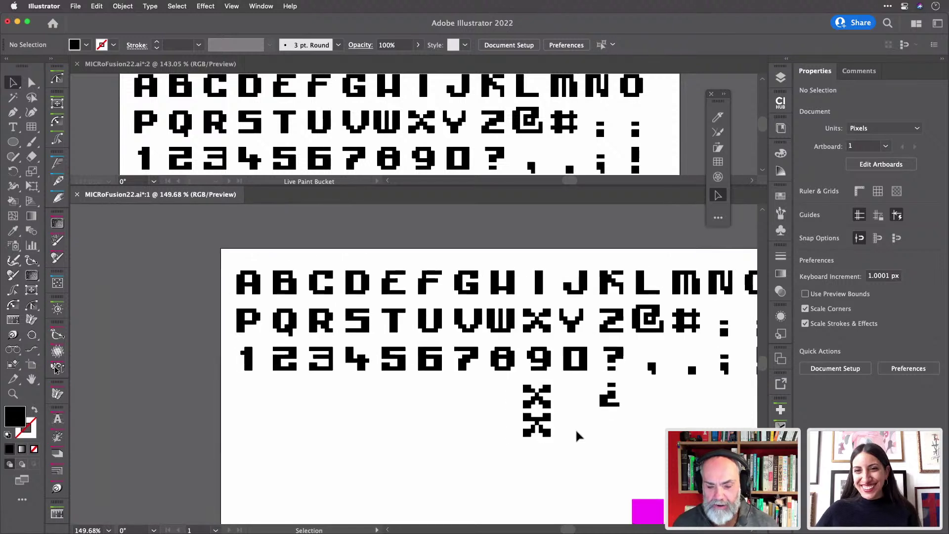
scroll(577, 435, right, 2)
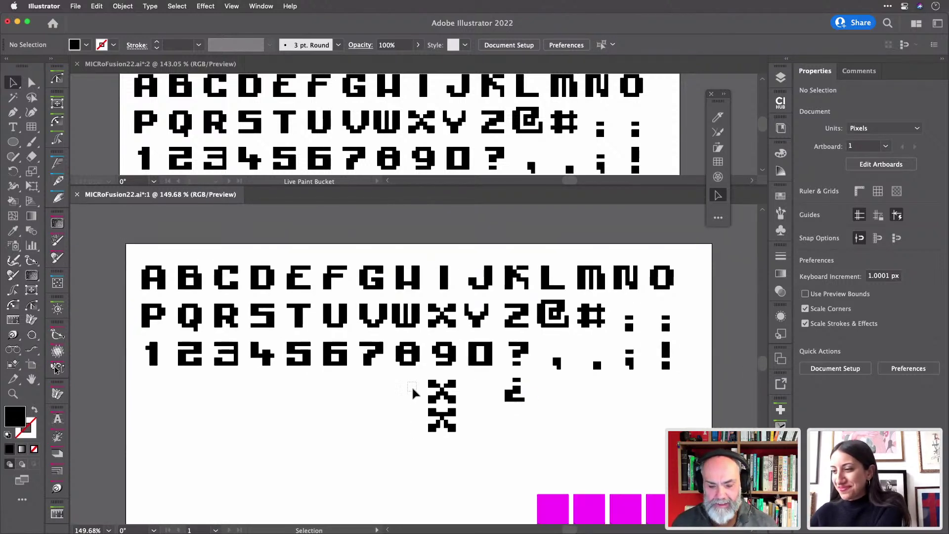
click(463, 438)
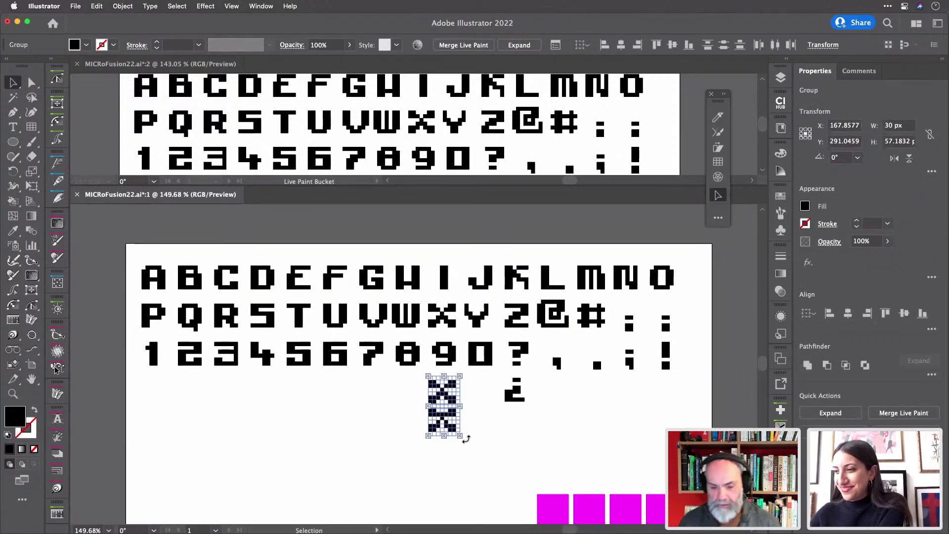
key(Delete)
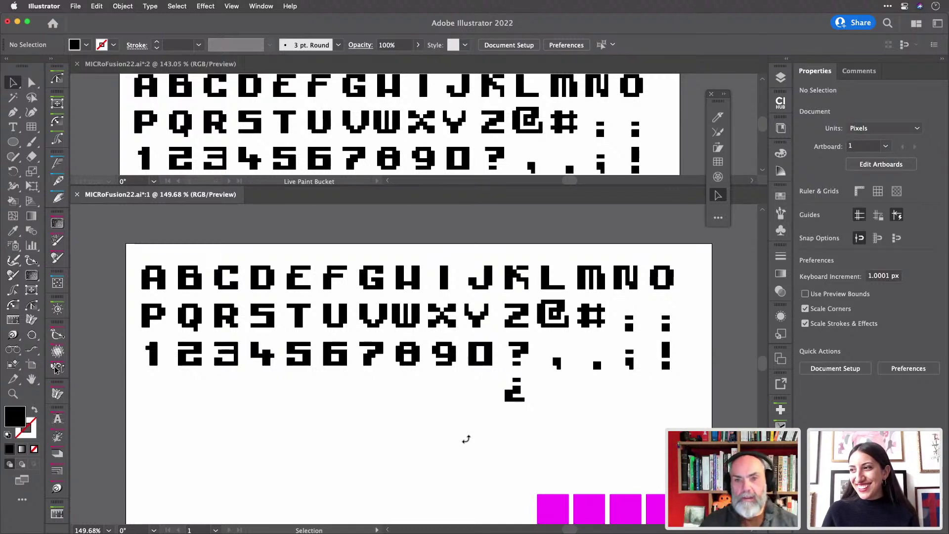
- Zoom out to the whole artboard, then zoom in to about 384% on letter A
scroll(343, 401, down, 2)
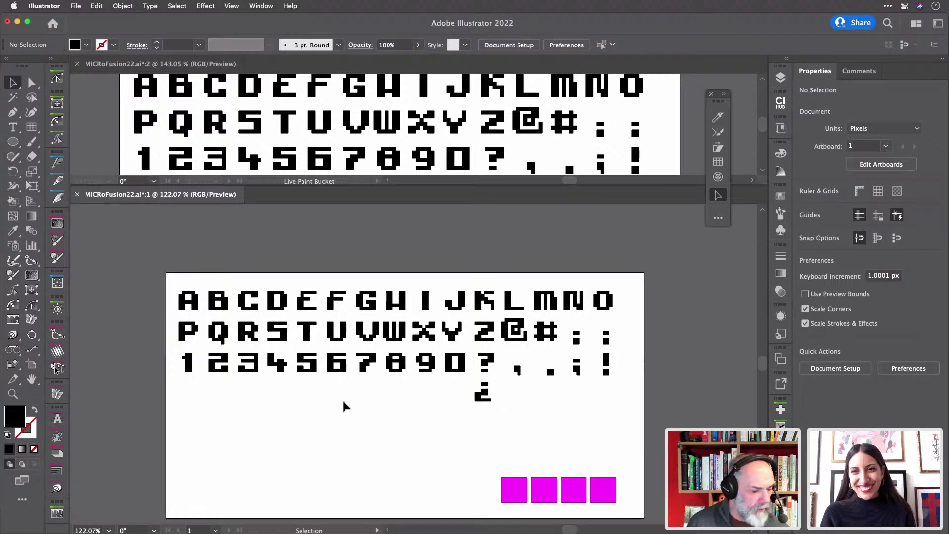
scroll(353, 410, down, 3)
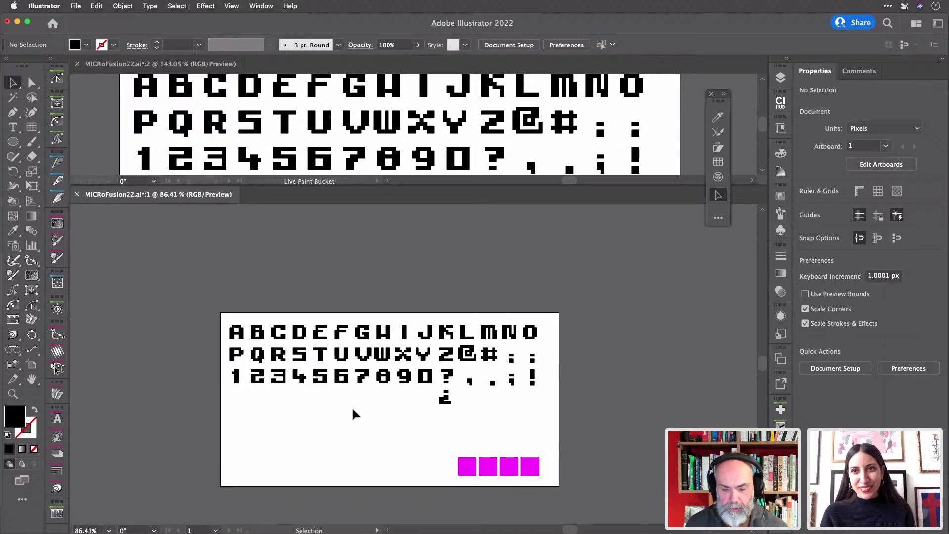
scroll(313, 383, up, 5)
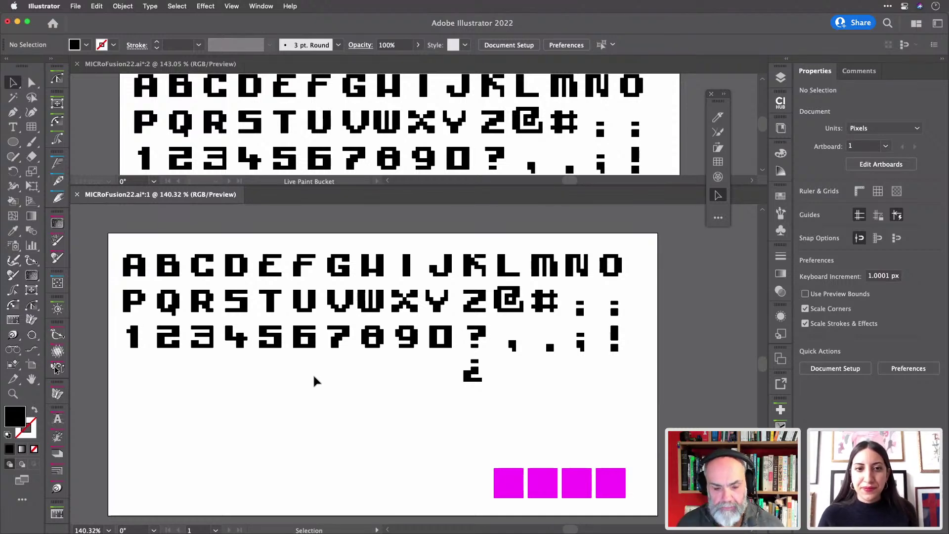
scroll(132, 267, up, 3)
scroll(133, 267, up, 4)
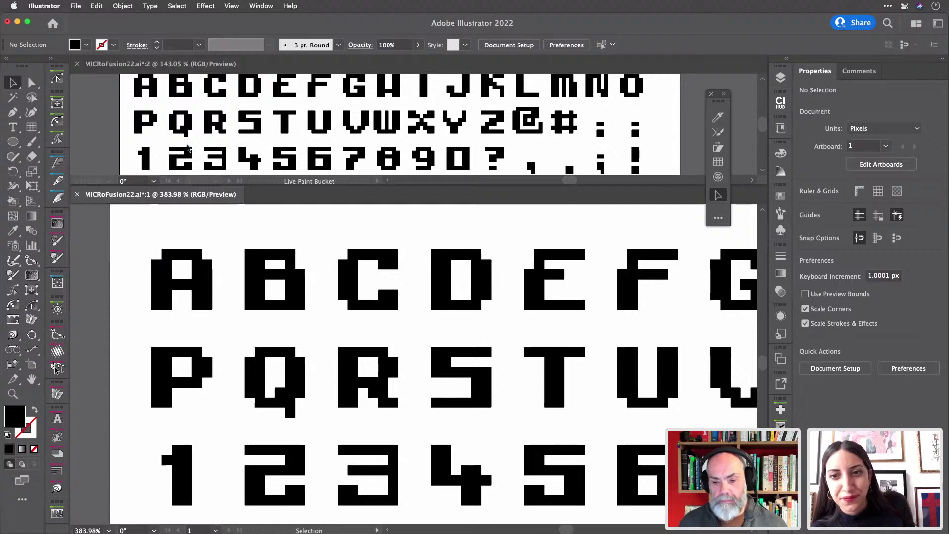
- In the Actions panel, add a new action set named 'TDN Live'
click(263, 6)
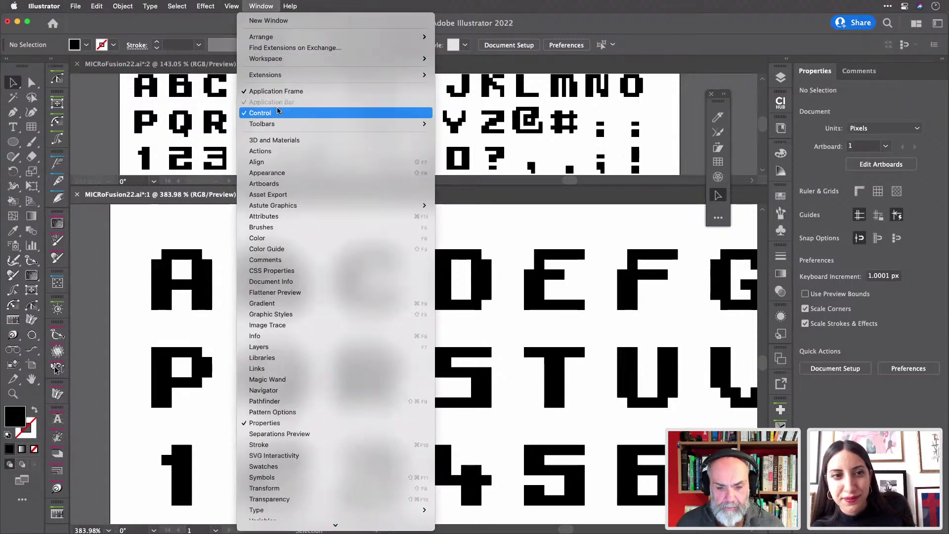
click(275, 153)
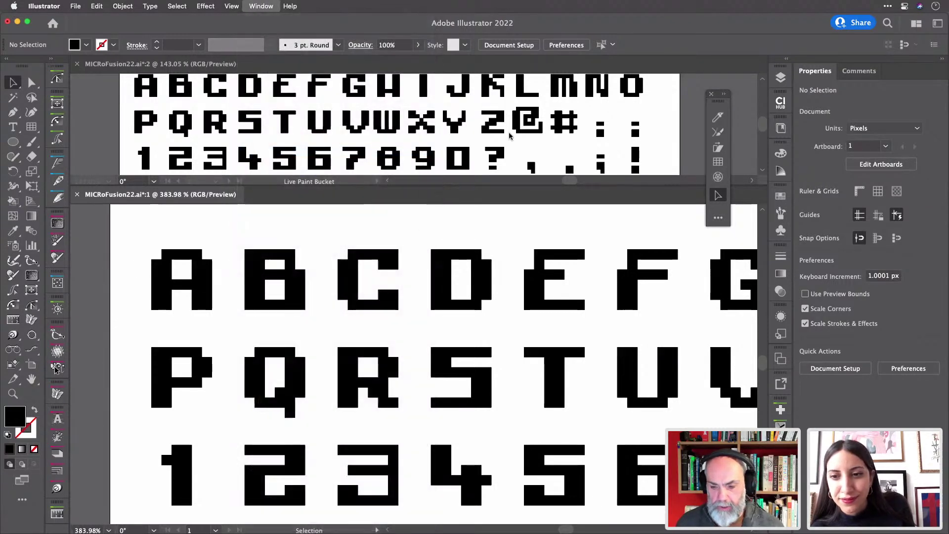
click(458, 163)
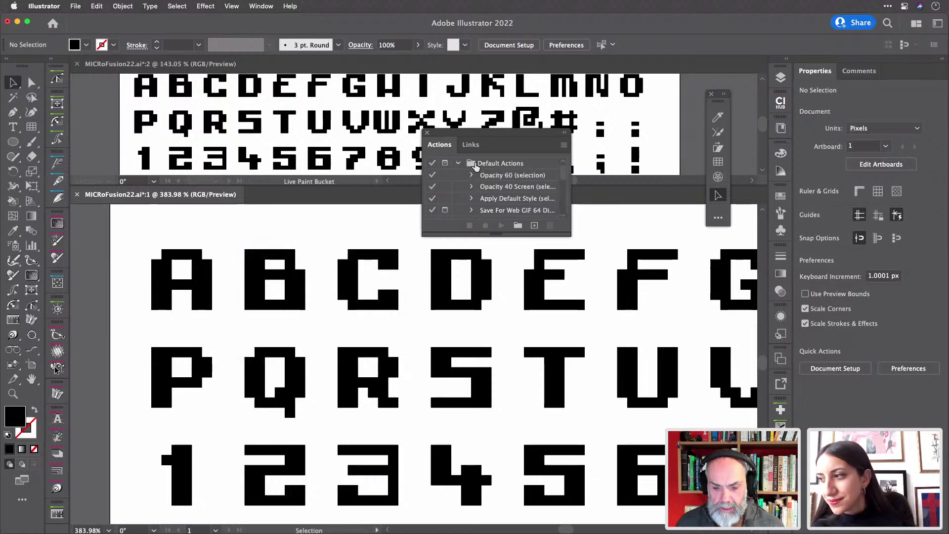
click(458, 163)
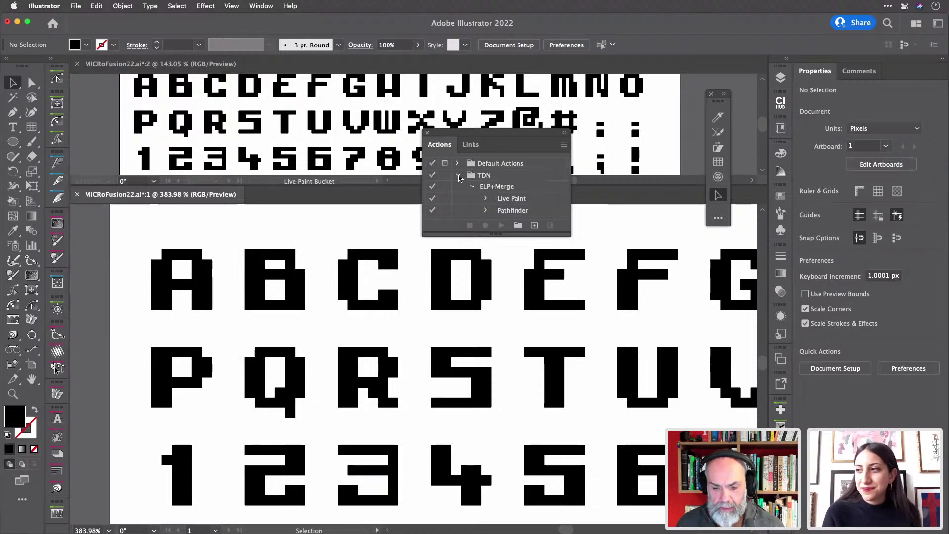
click(458, 175)
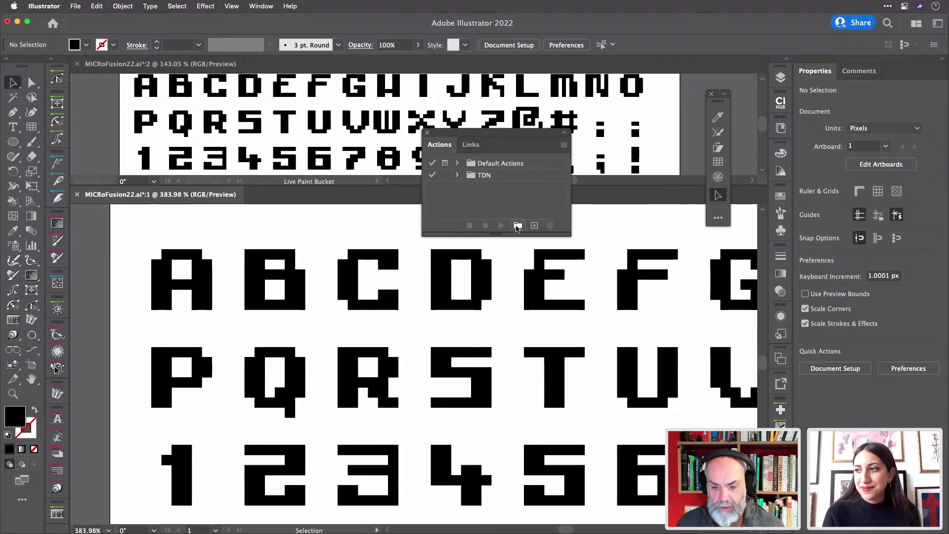
click(516, 226)
text(TD)
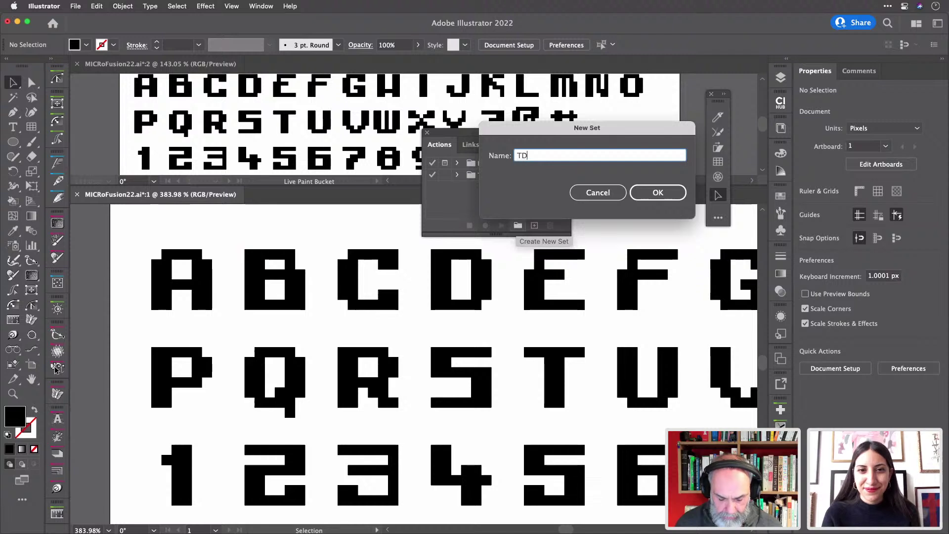
text(N Live)
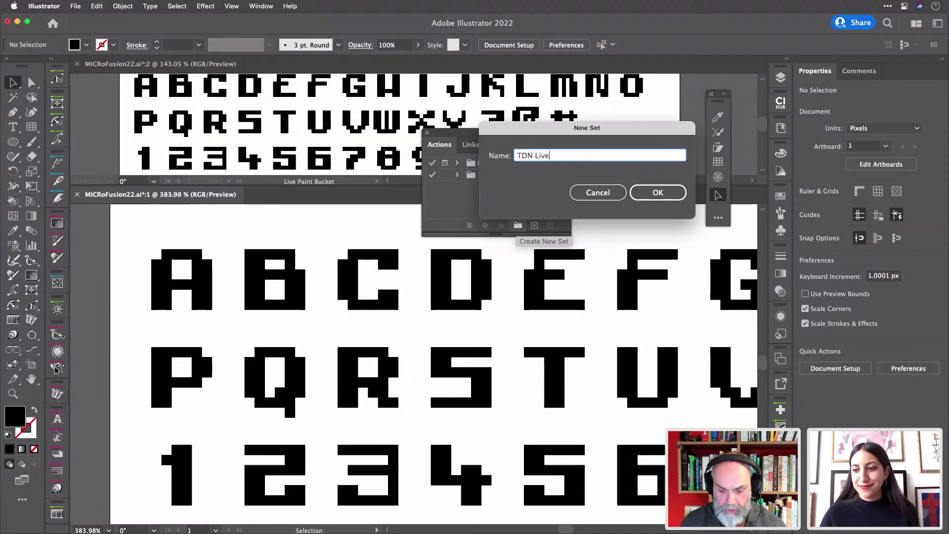
key(Return)
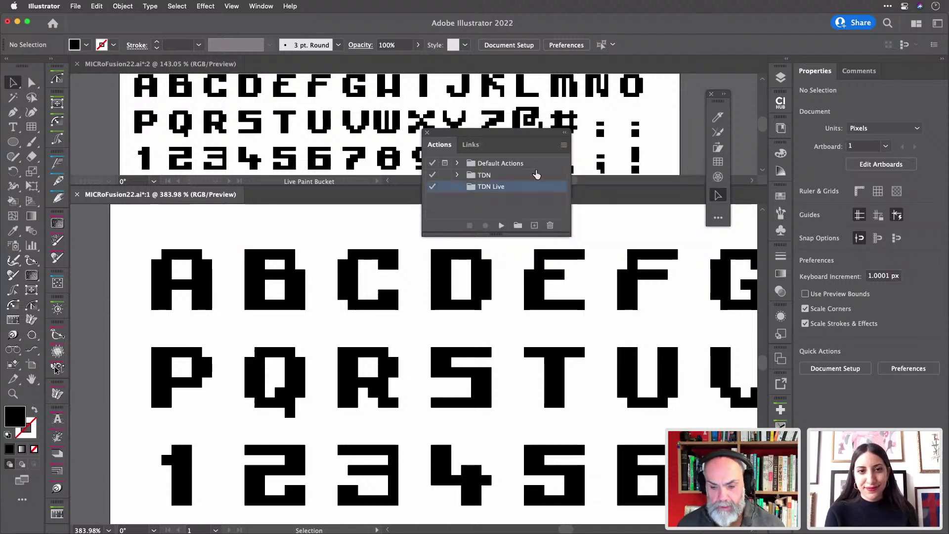
drag(520, 135, 621, 88)
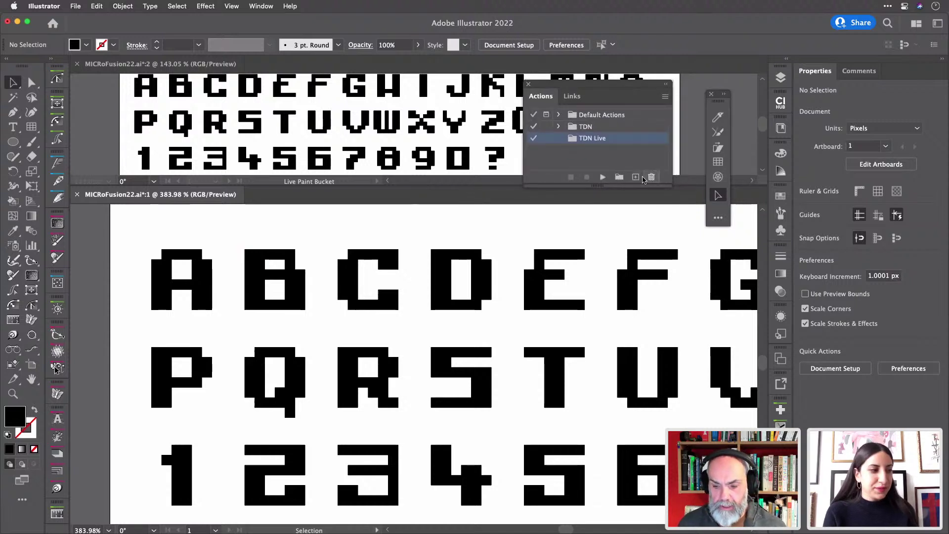
- Create the action 'ExpandLP+Merge' with shortcut Command+F12 and start recording it
click(636, 177)
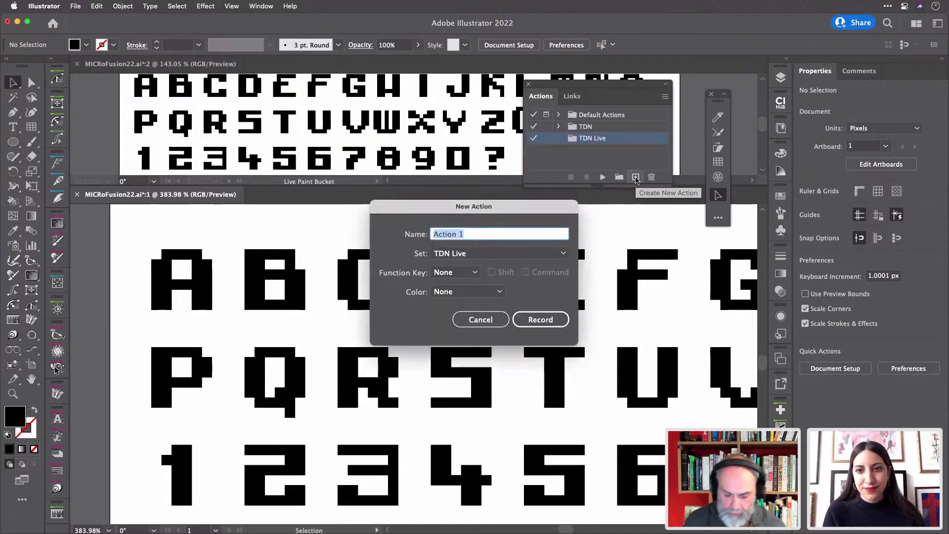
text(EL)
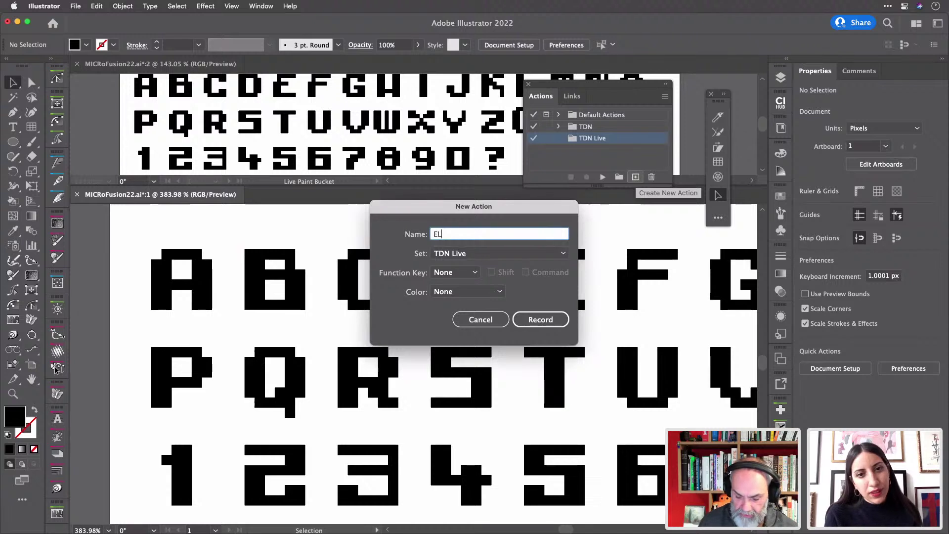
text(P)
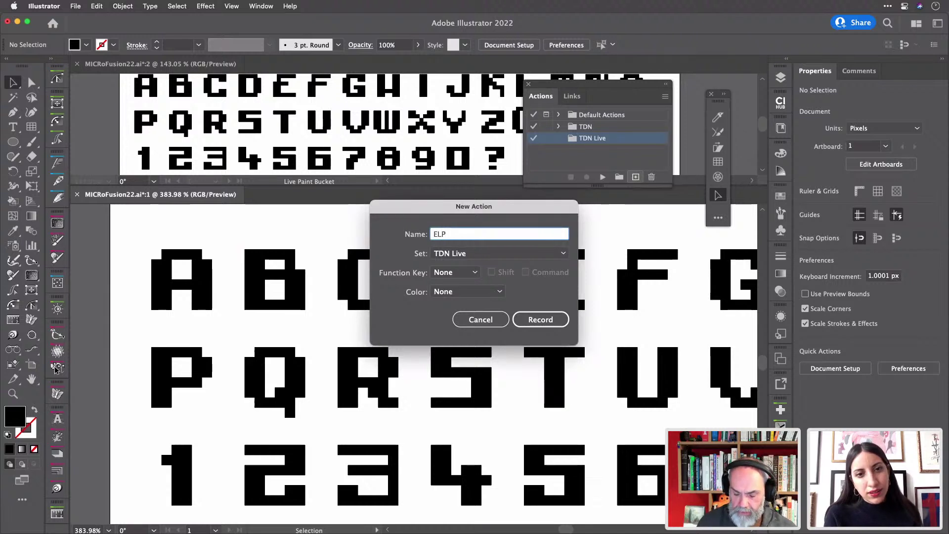
text(+Me)
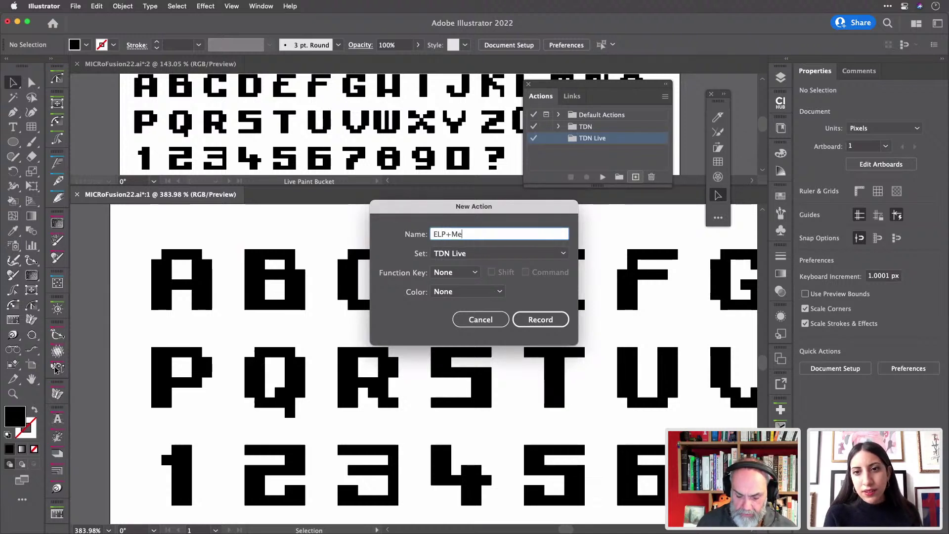
text(rge)
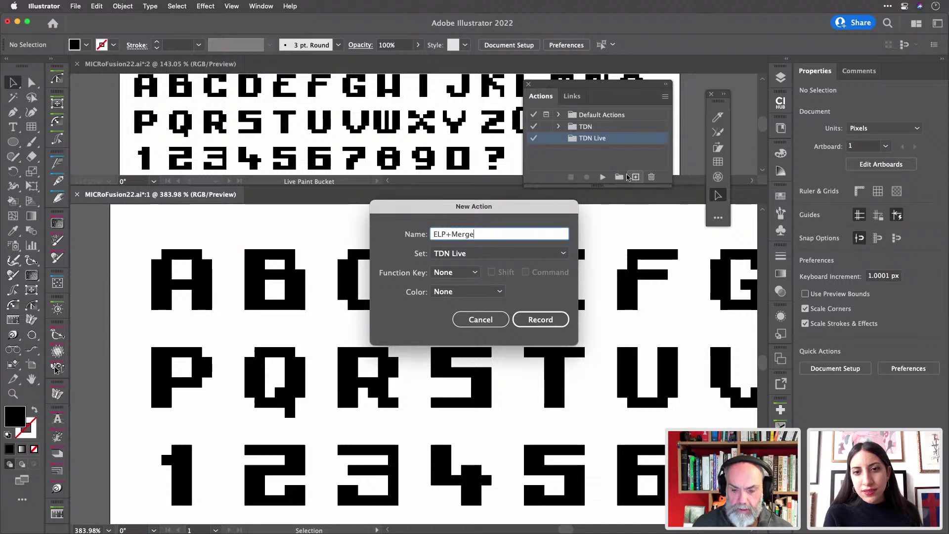
click(438, 234)
text(xpand)
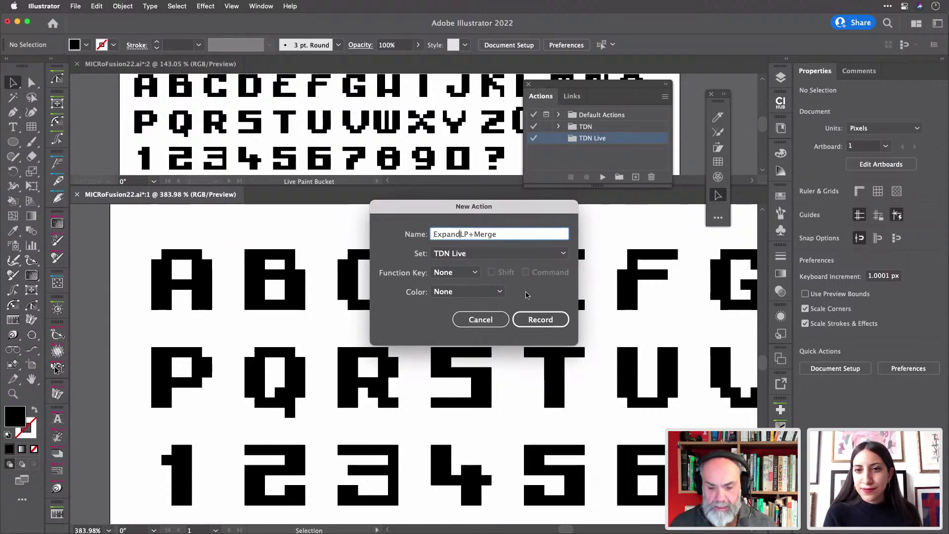
click(475, 276)
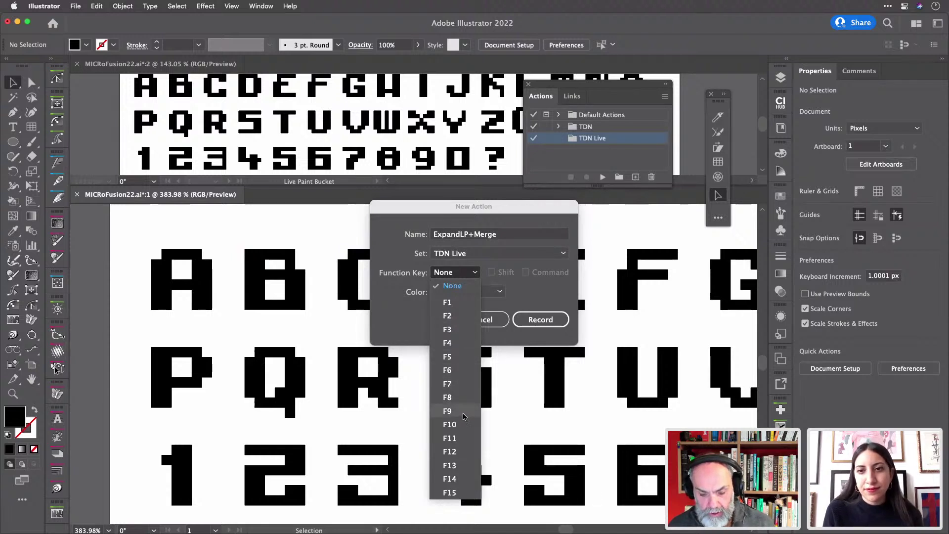
click(464, 452)
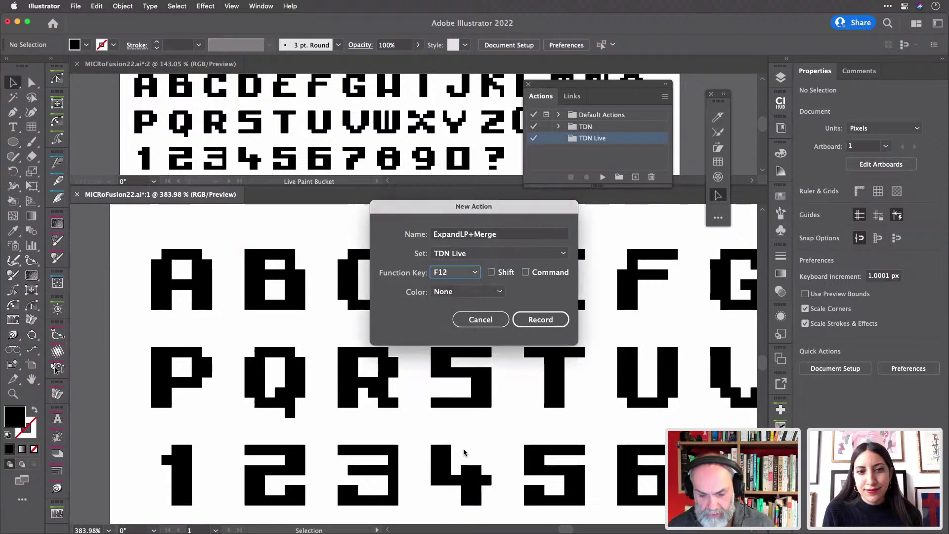
click(526, 272)
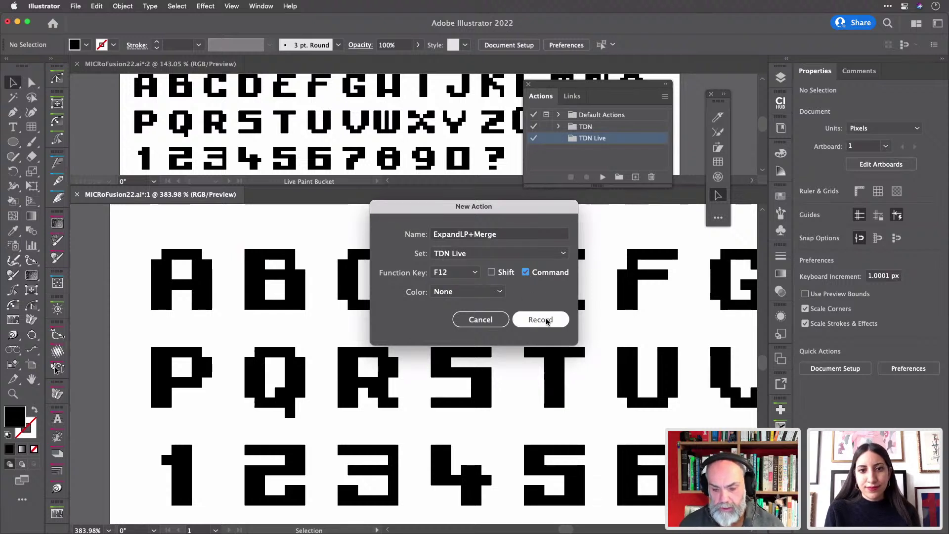
click(541, 319)
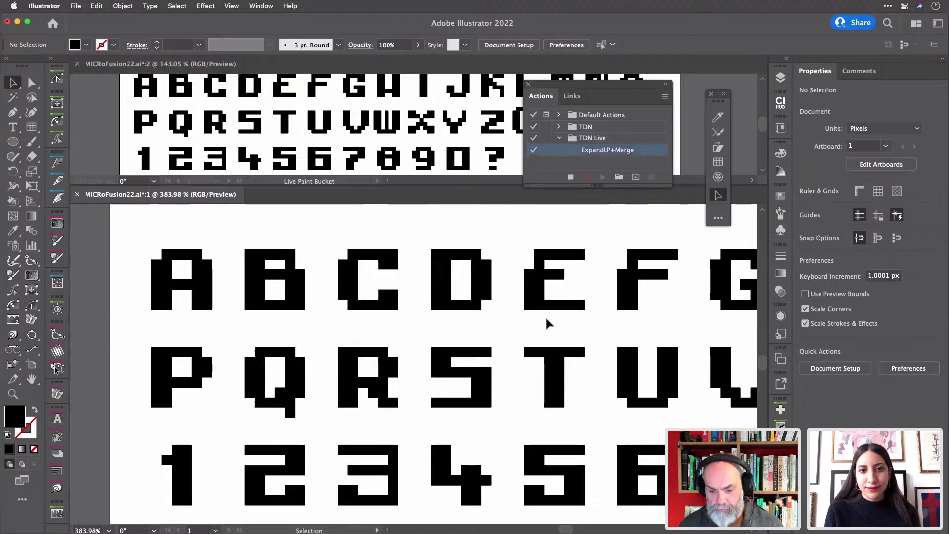
- Expand the letter A's Live Paint group and apply Pathfinder Merge, recording both into ExpandLP+Merge
click(206, 284)
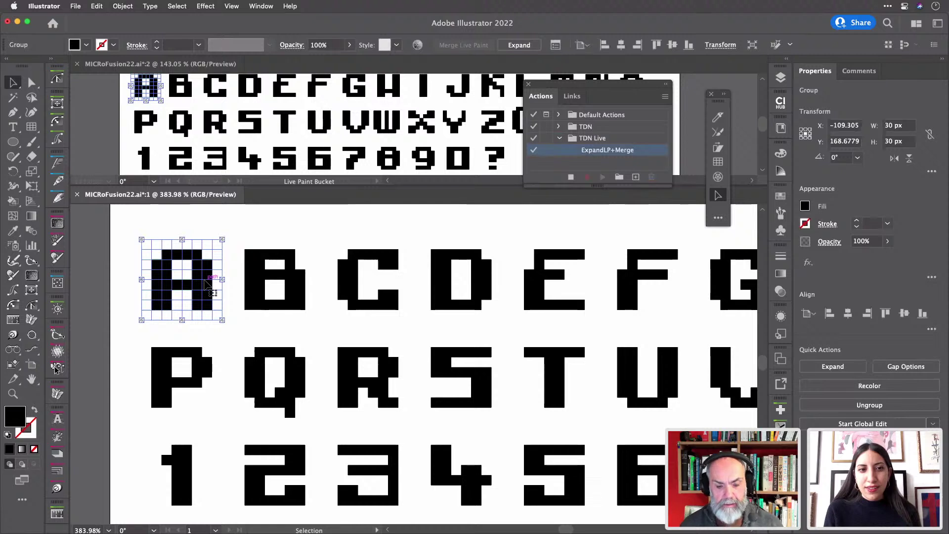
click(838, 366)
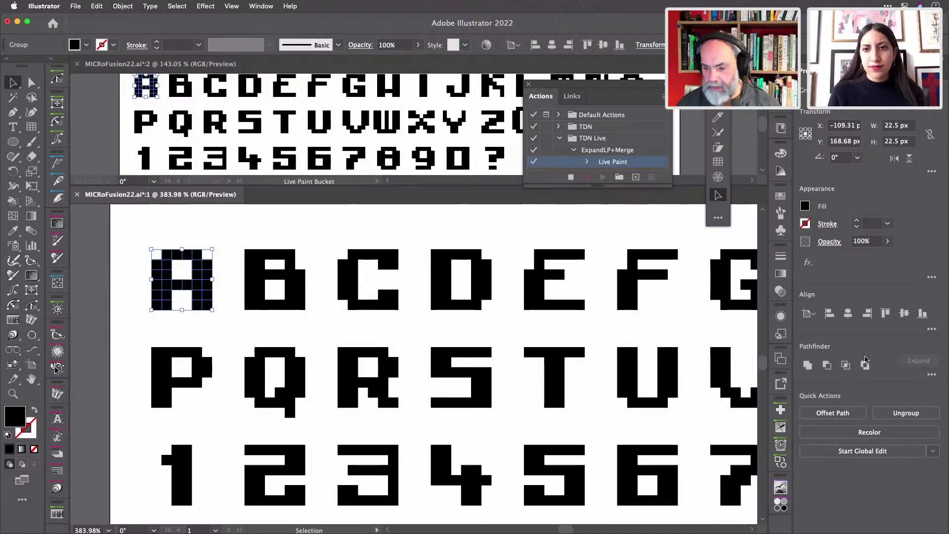
click(932, 374)
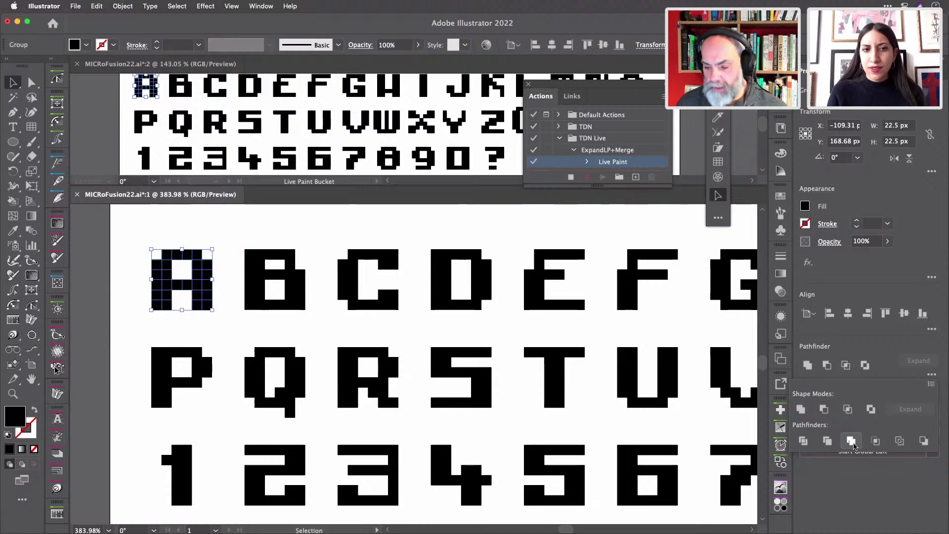
click(854, 447)
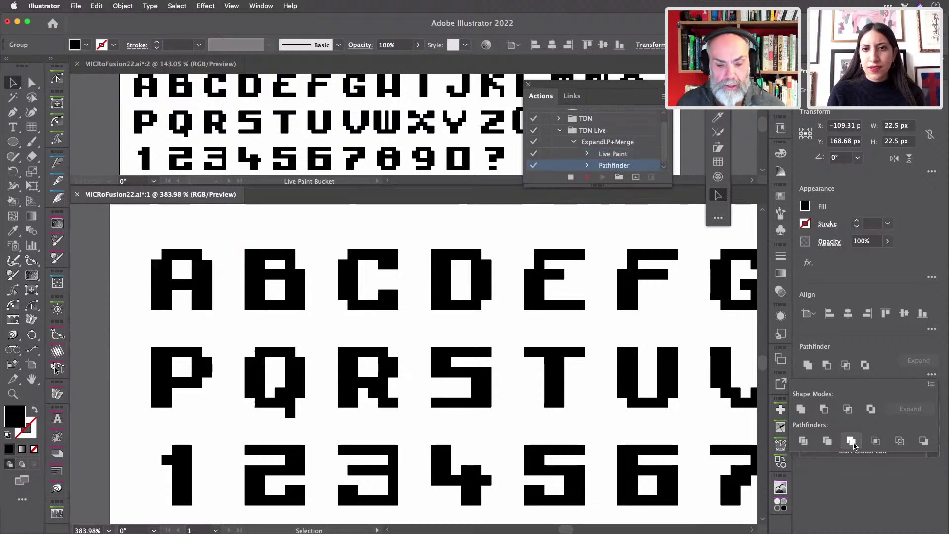
- Check the merged A's paths in Outline view, then return to Preview and deselect it
click(198, 282)
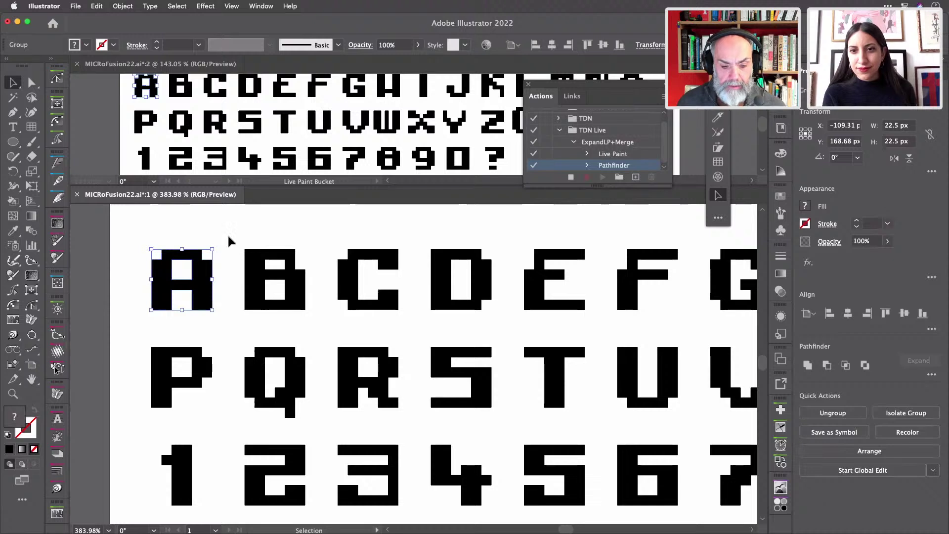
key(a)
key(super+y)
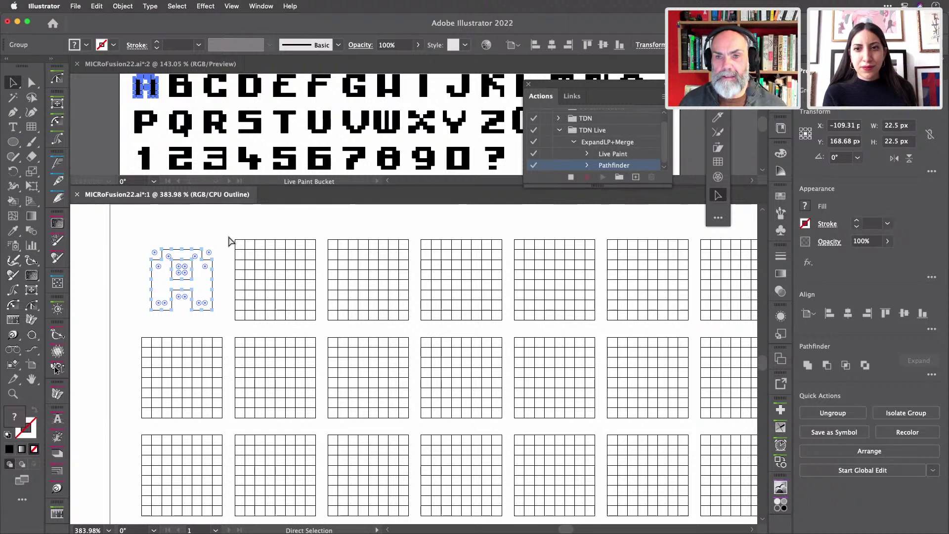
key(super+y)
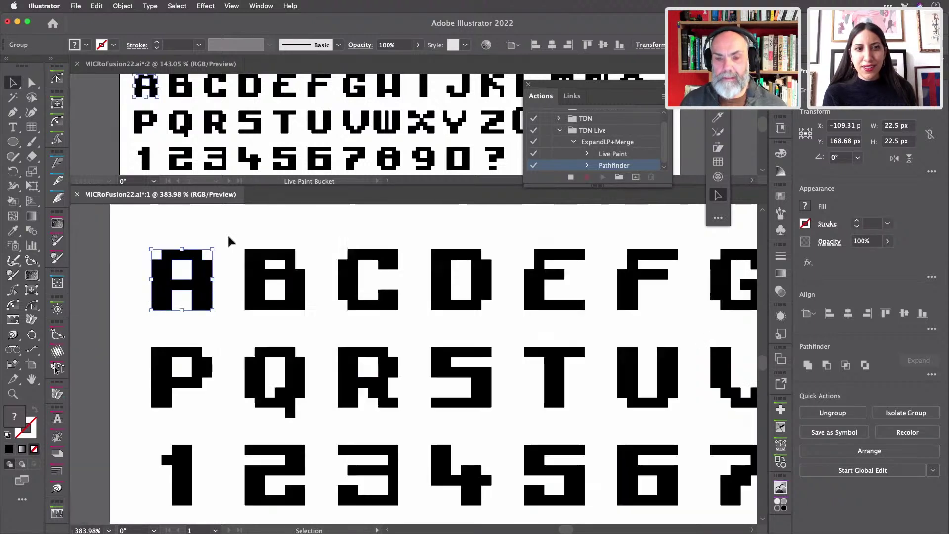
key(v)
click(233, 220)
- Play ExpandLP+Merge with F2 on the letters B and C, dismissing the alert
click(255, 262)
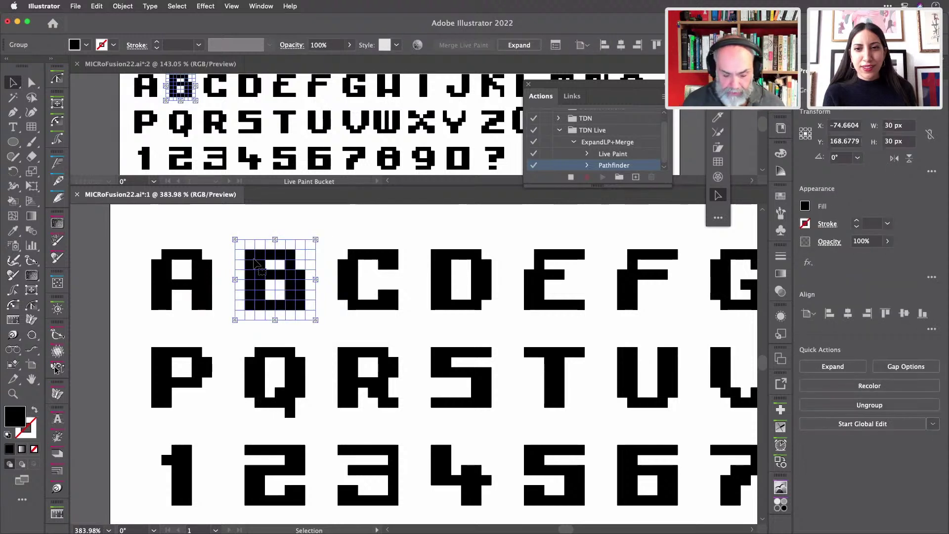
key(a)
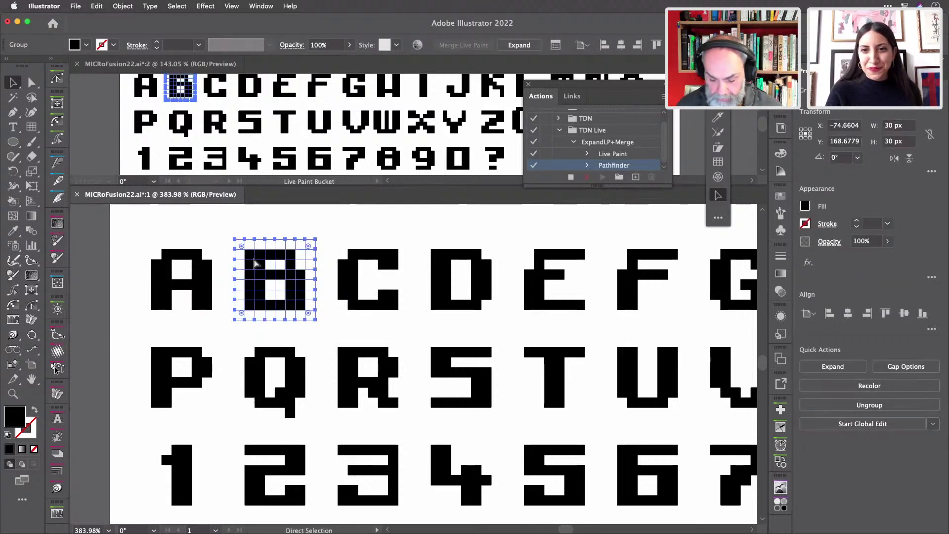
key(F2)
click(307, 271)
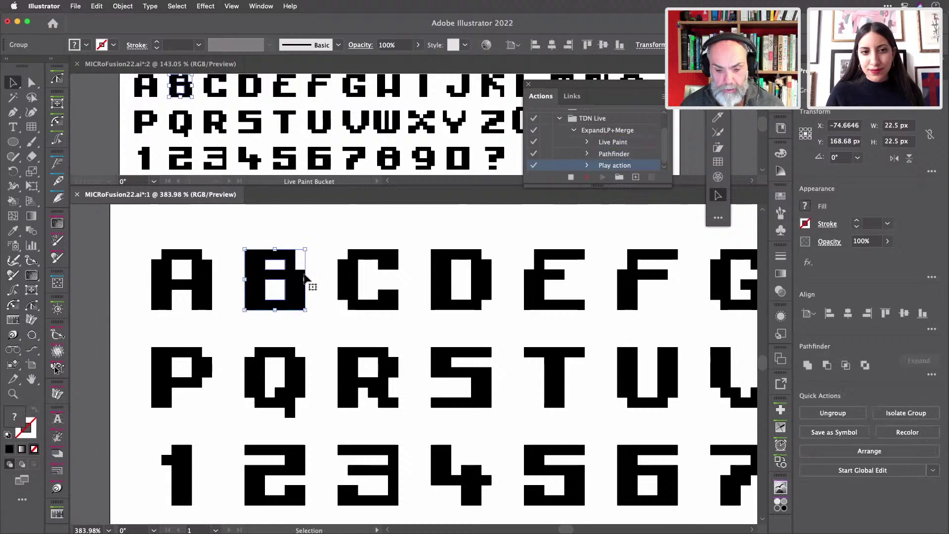
click(352, 274)
key(F2)
key(F2)
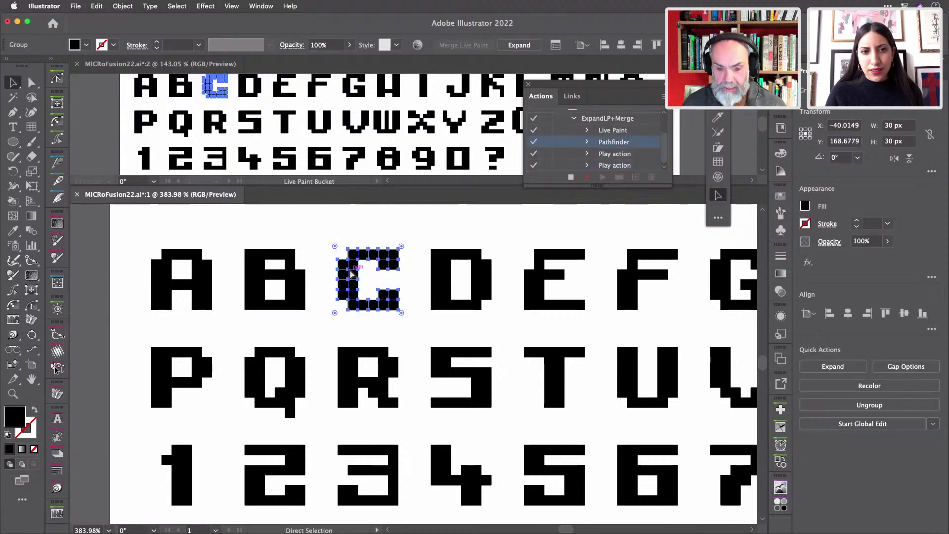
key(Return)
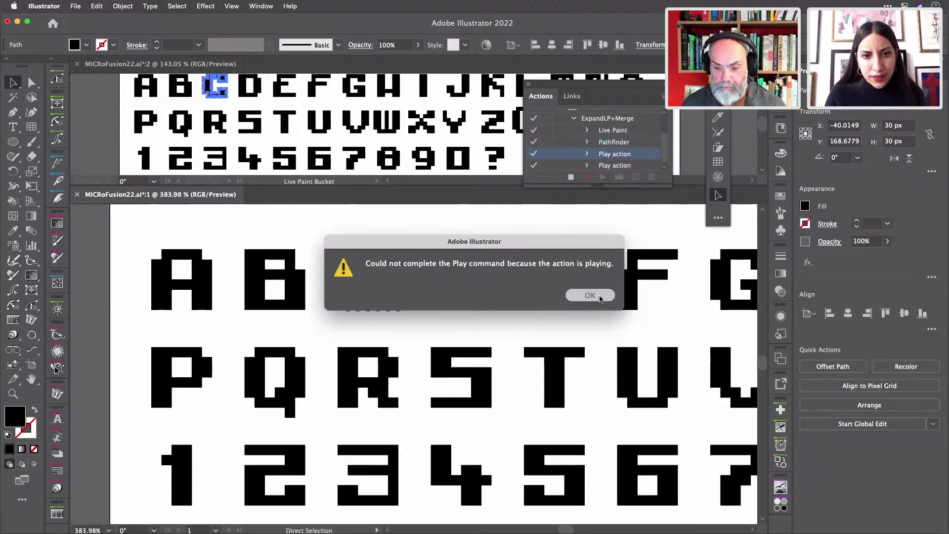
- Play ExpandLP+Merge on the letter D and dismiss the action-is-playing alert
click(443, 267)
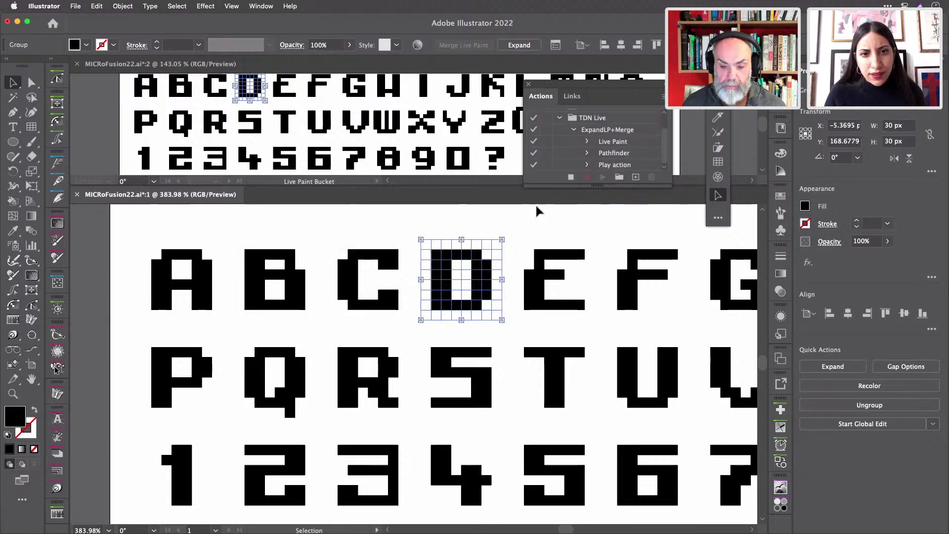
key(a)
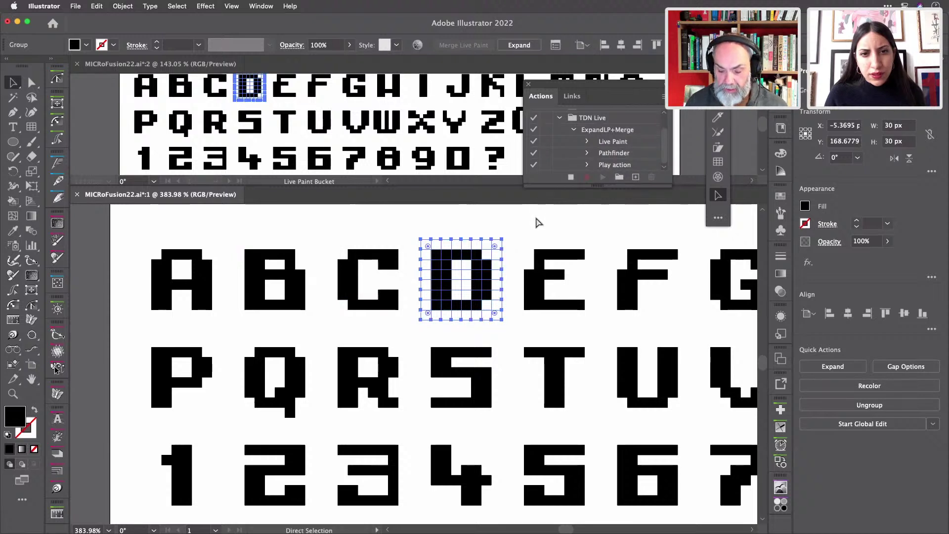
key(F2)
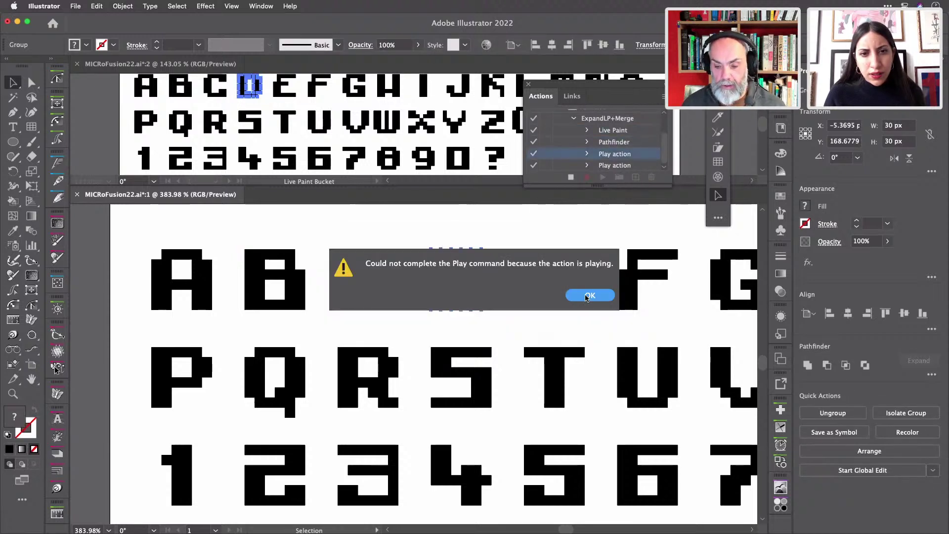
click(589, 295)
- Play ExpandLP+Merge on the letter E and let the action finish
scroll(520, 249, down, 3)
scroll(520, 249, down, 3)
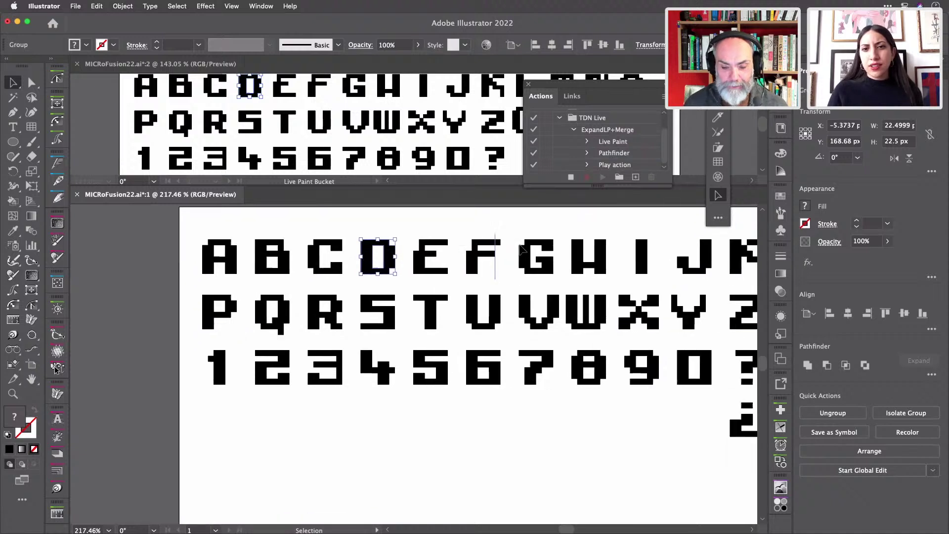
scroll(520, 249, right, 5)
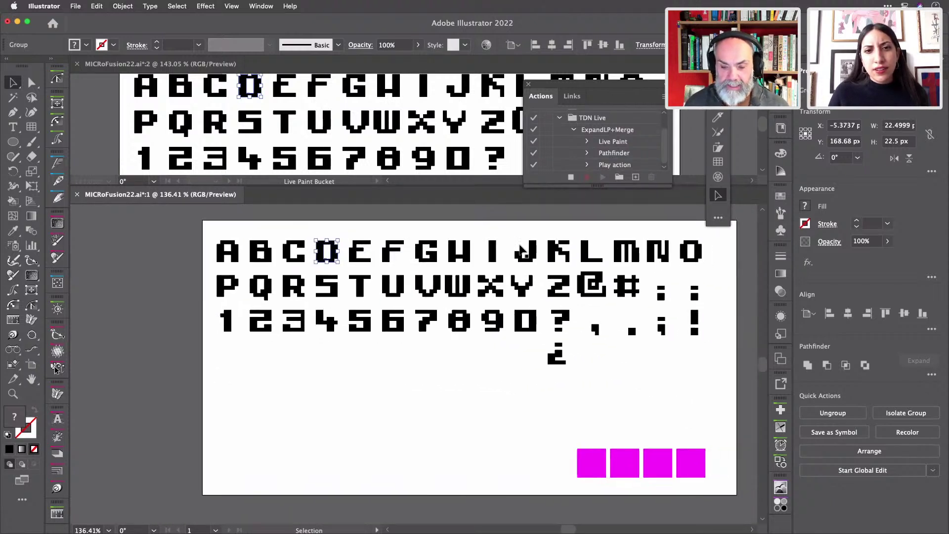
click(314, 254)
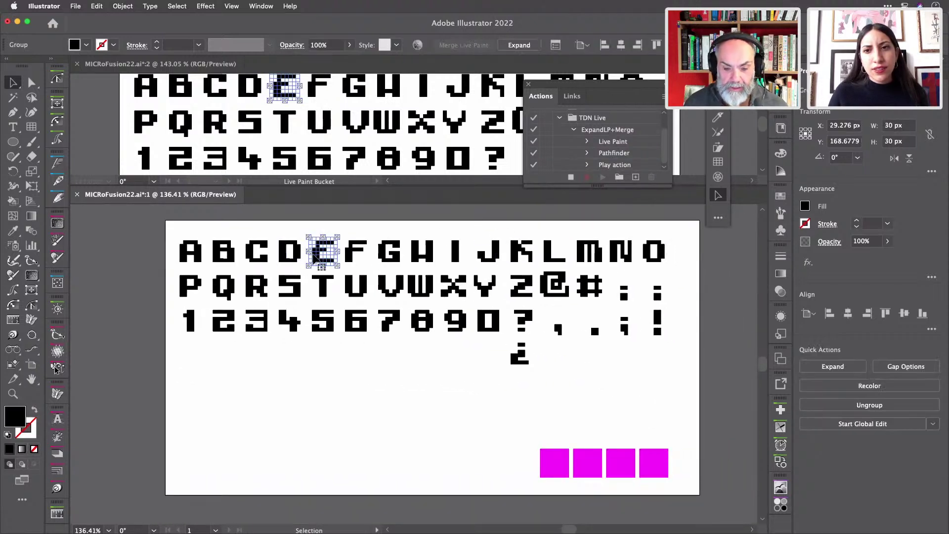
key(a)
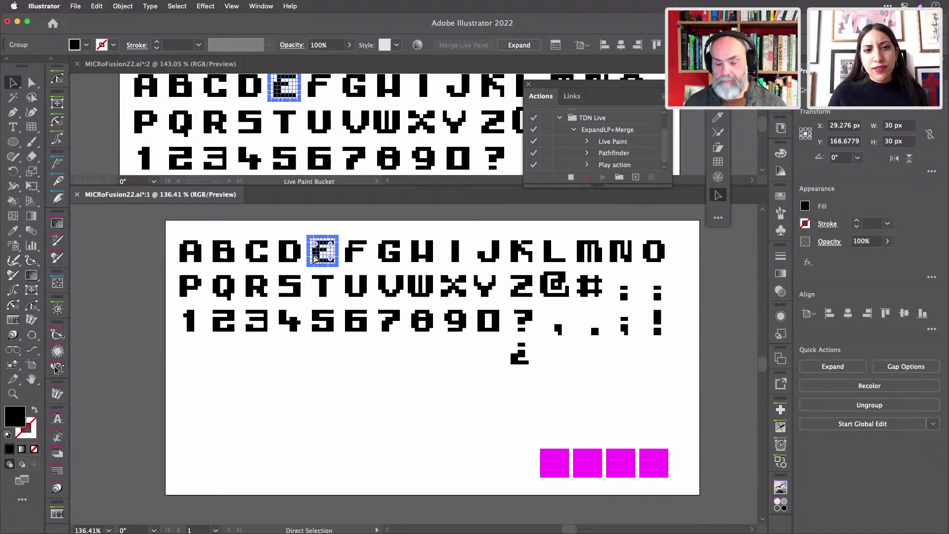
key(F2)
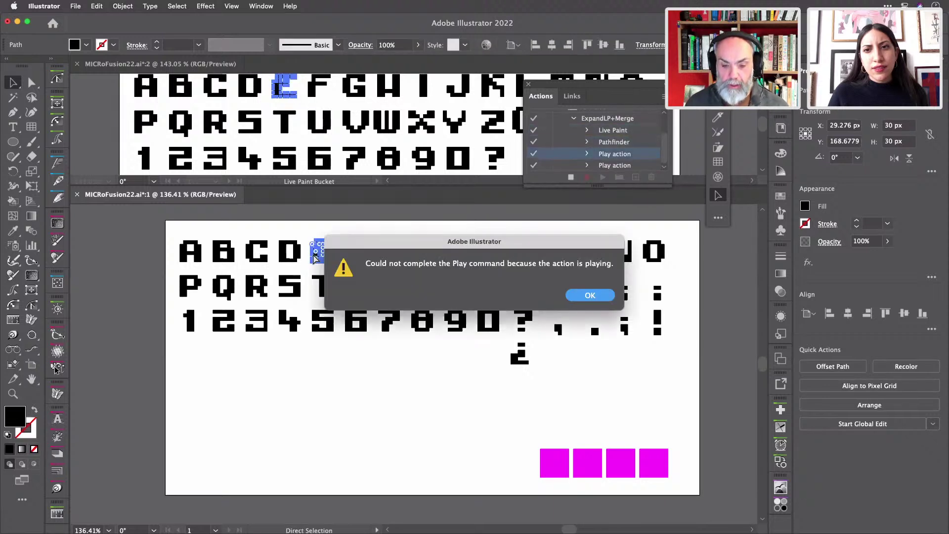
key(Return)
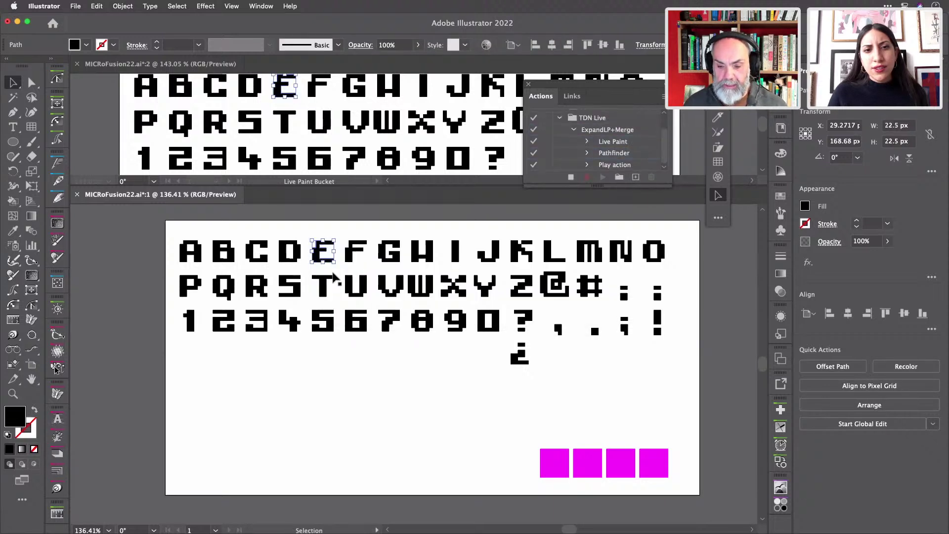
- Stop recording the ExpandLP+Merge action in the Actions panel
click(353, 251)
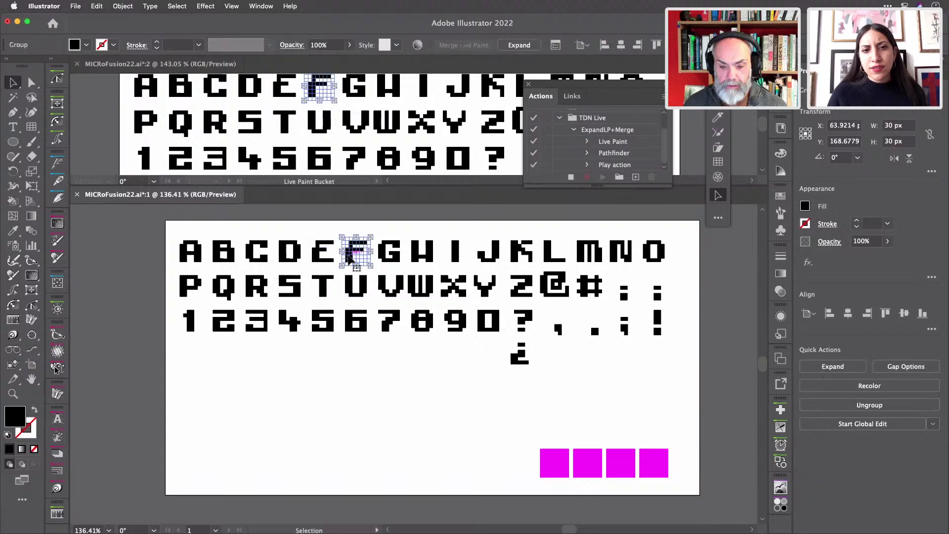
click(586, 178)
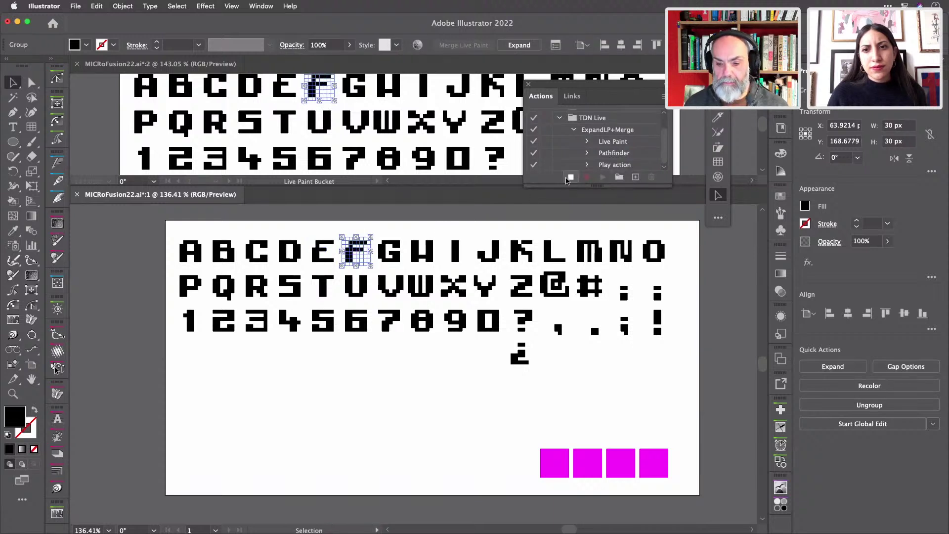
click(569, 178)
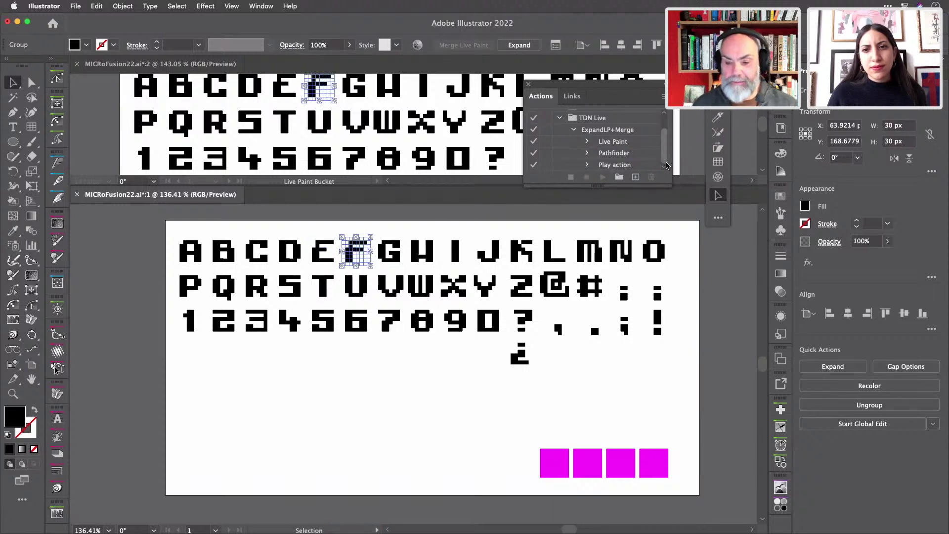
- Delete the stray Play step from the action and select ExpandLP+Merge
click(641, 165)
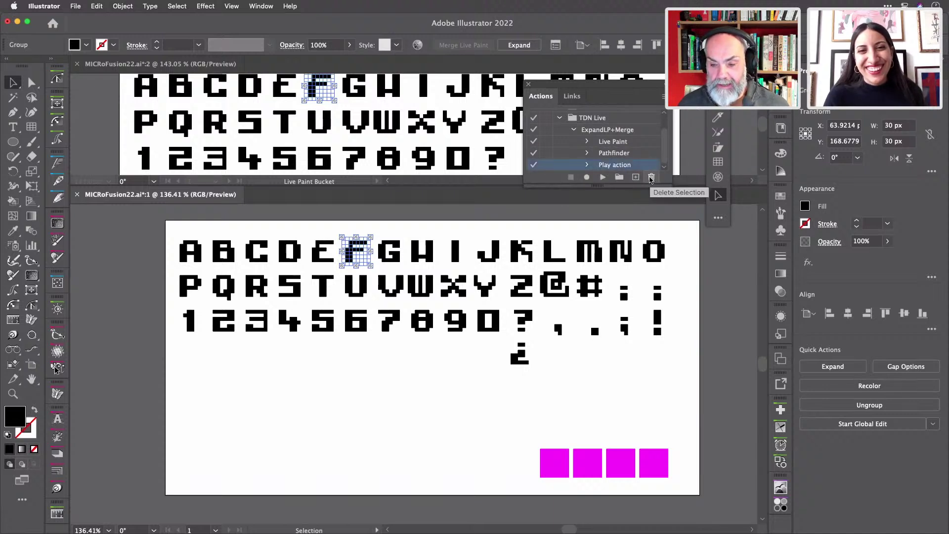
click(651, 178)
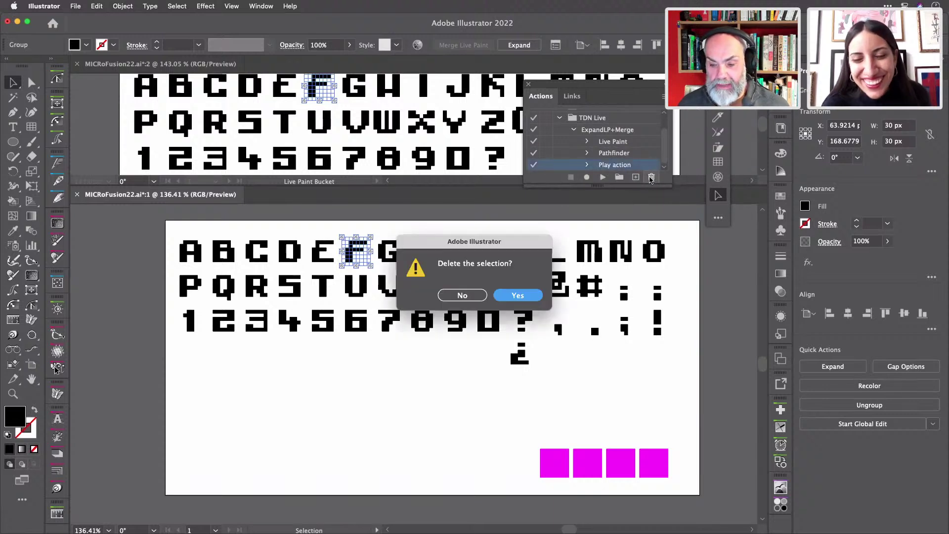
click(523, 297)
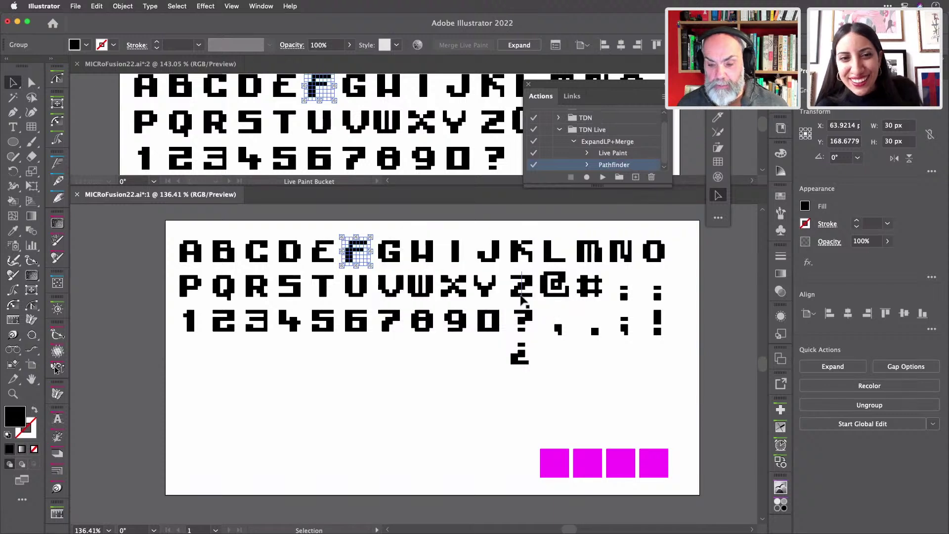
click(597, 142)
- Expand and merge the letters G, H, I and J with ExpandLP+Merge, redoing J
click(394, 260)
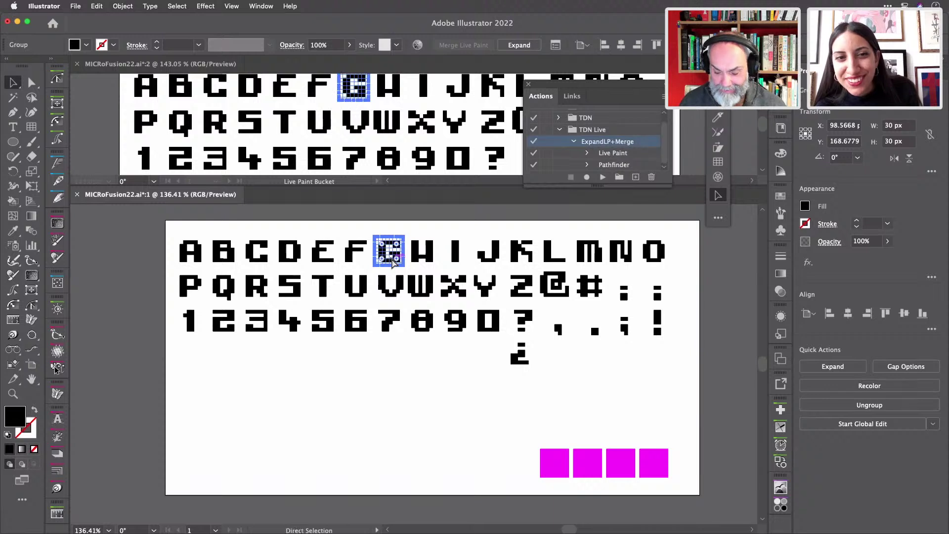
key(super+F1)
click(416, 256)
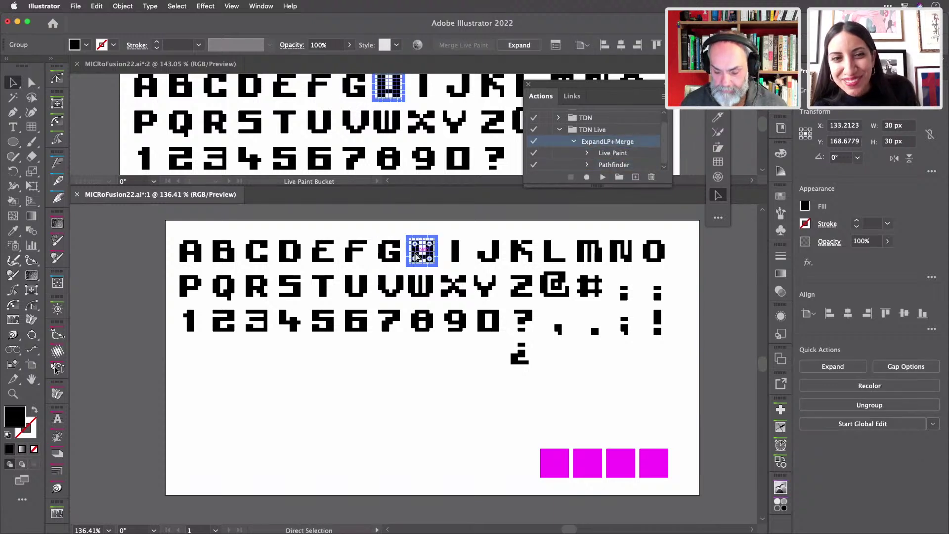
key(super+F1)
click(455, 253)
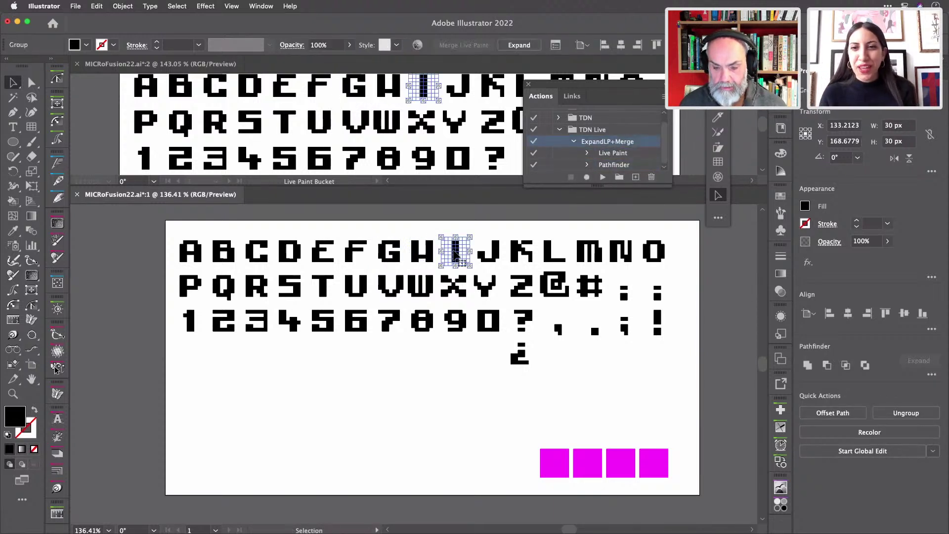
key(super+F1)
click(505, 252)
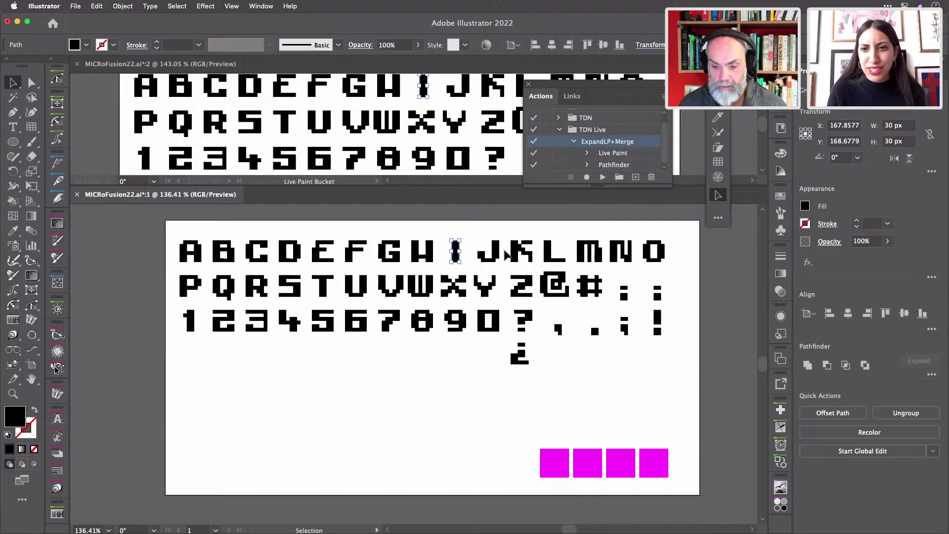
key(super+F1)
key(super+z)
key(super+F1)
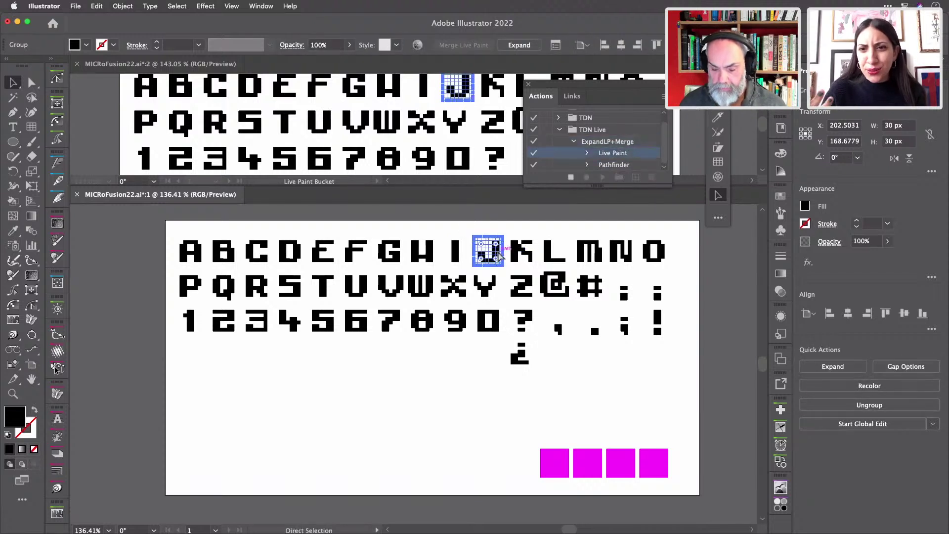
- Expand and merge the letters K and L with ExpandLP+Merge
click(517, 252)
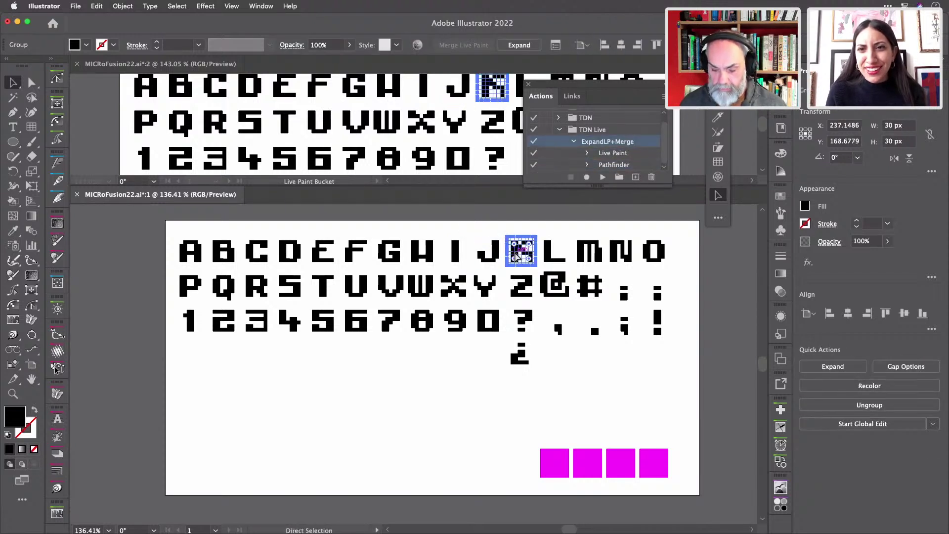
key(super+equal)
key(super+F1)
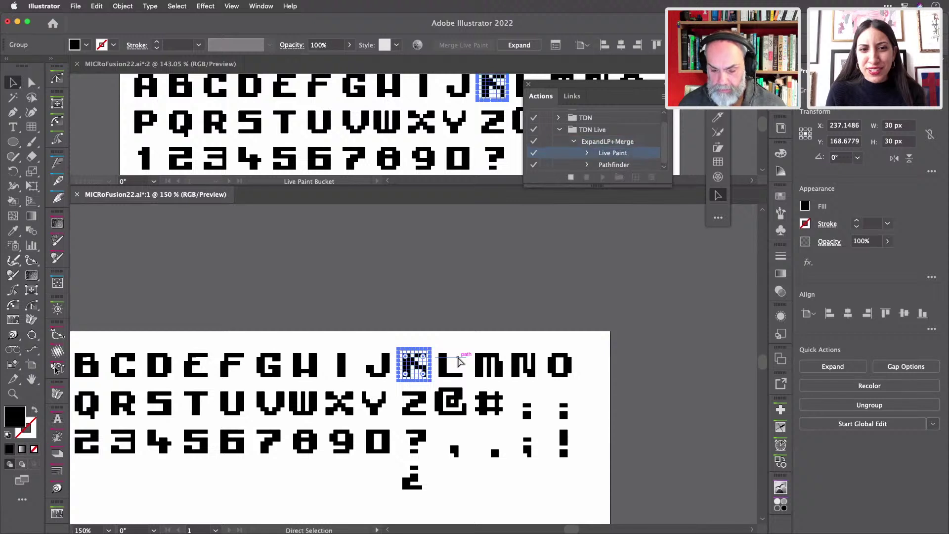
scroll(438, 377, up, 5)
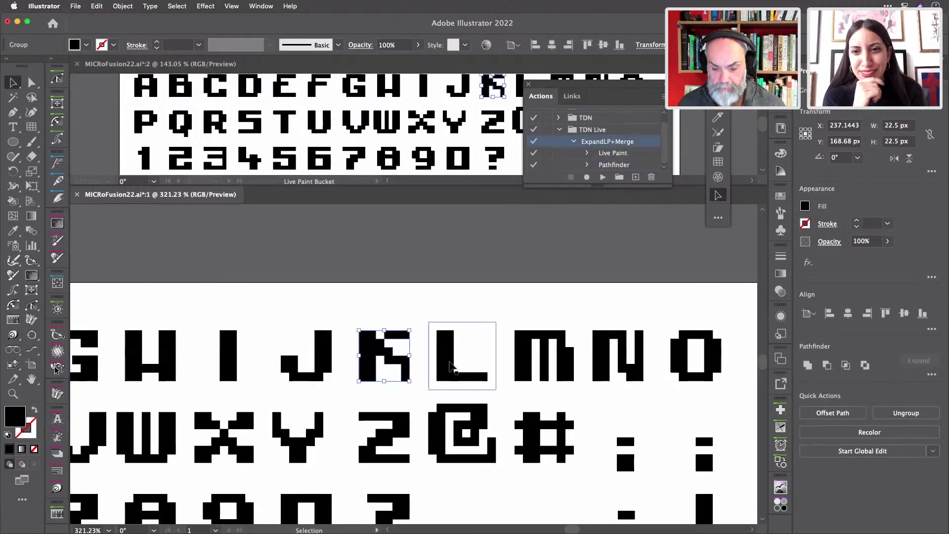
click(450, 365)
key(super+equal)
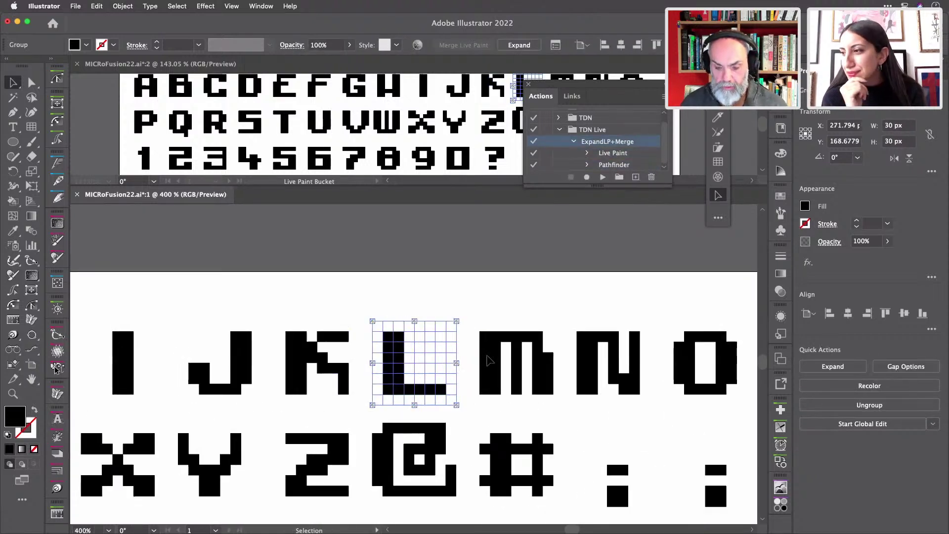
key(super+F1)
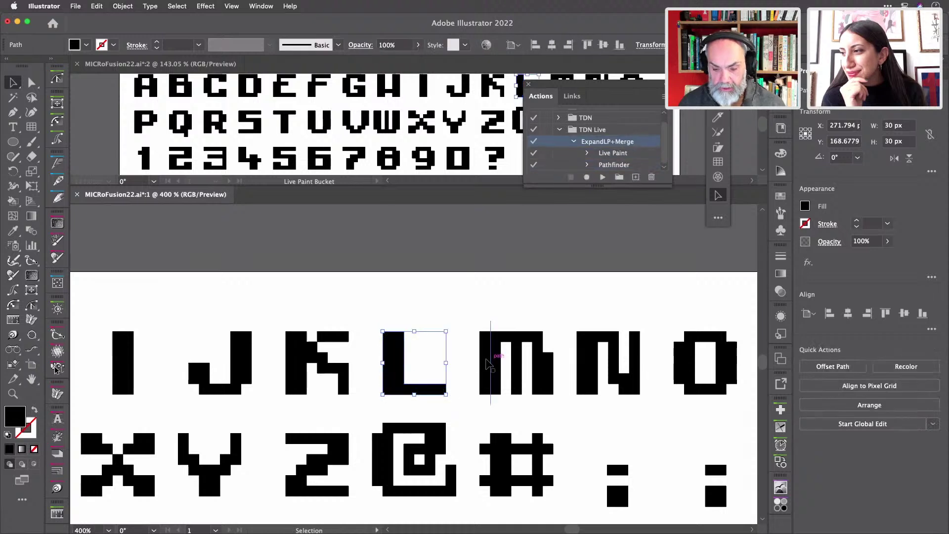
- Expand and merge the letters M, N and O with ExpandLP+Merge
click(487, 365)
key(super+F1)
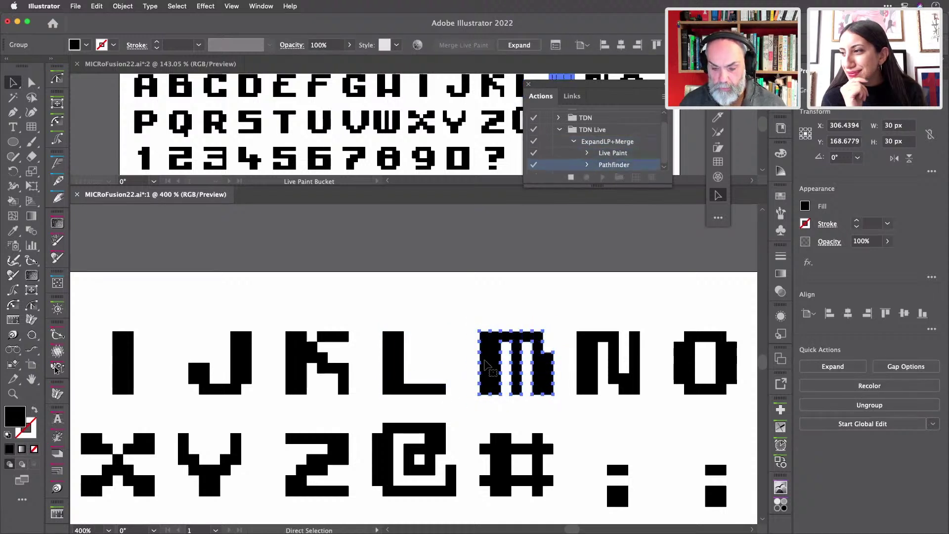
click(590, 369)
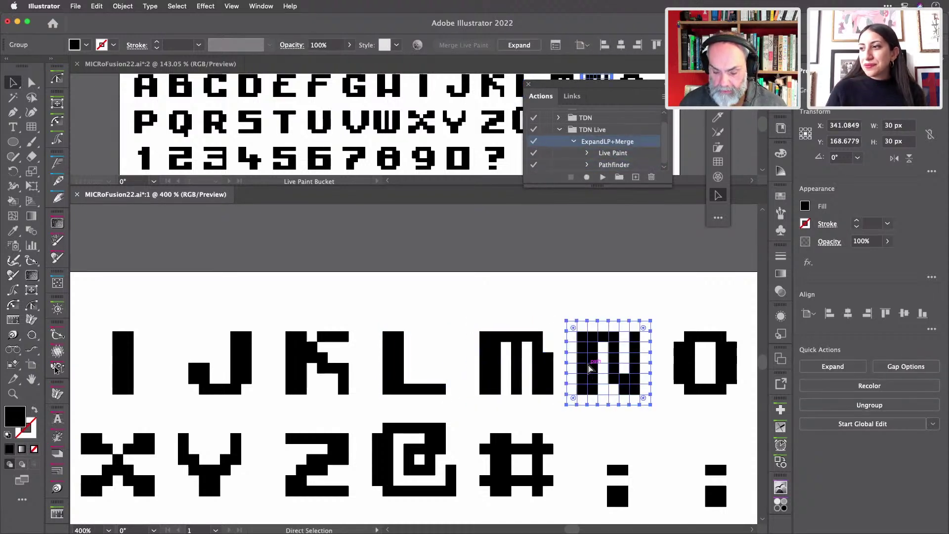
key(super+F1)
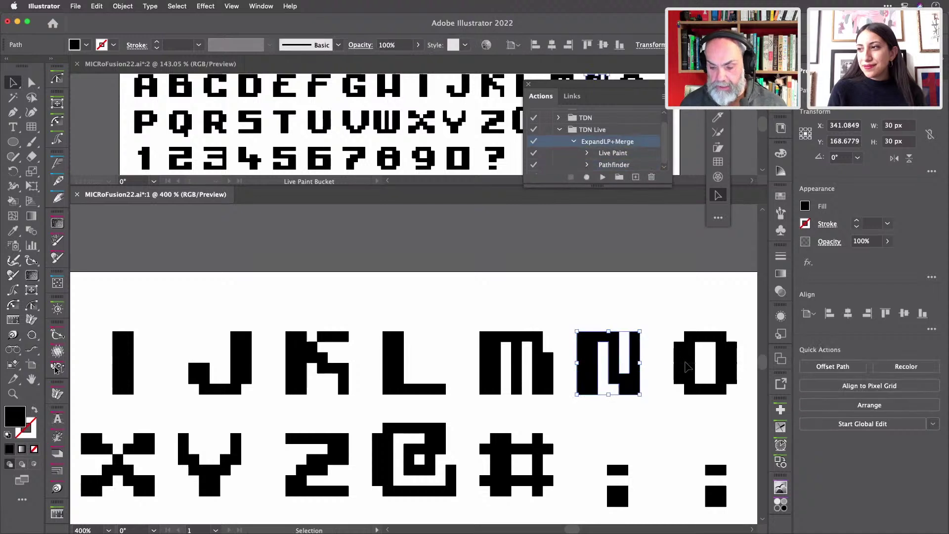
click(687, 365)
key(super+F1)
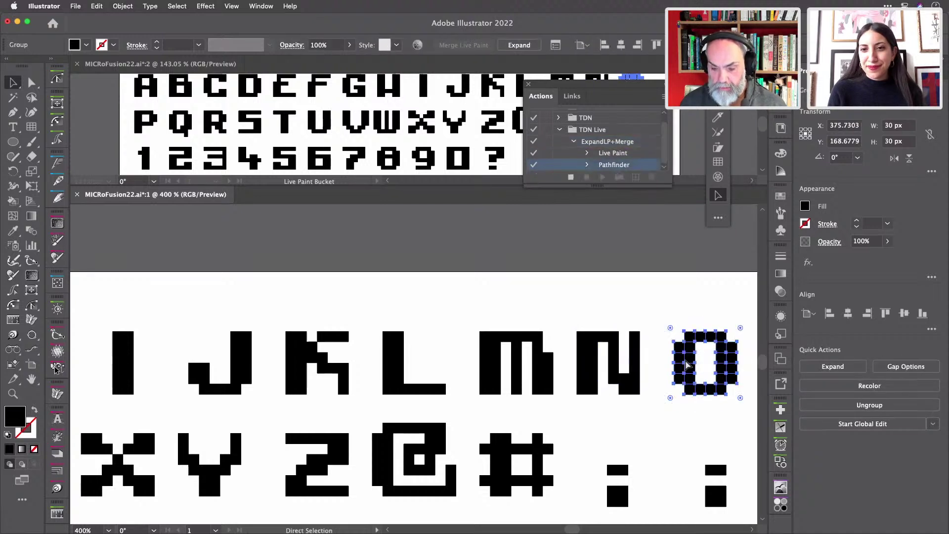
scroll(718, 445, down, 1)
- Expand and merge the right-hand colon glyph with ExpandLP+Merge
scroll(718, 445, down, 3)
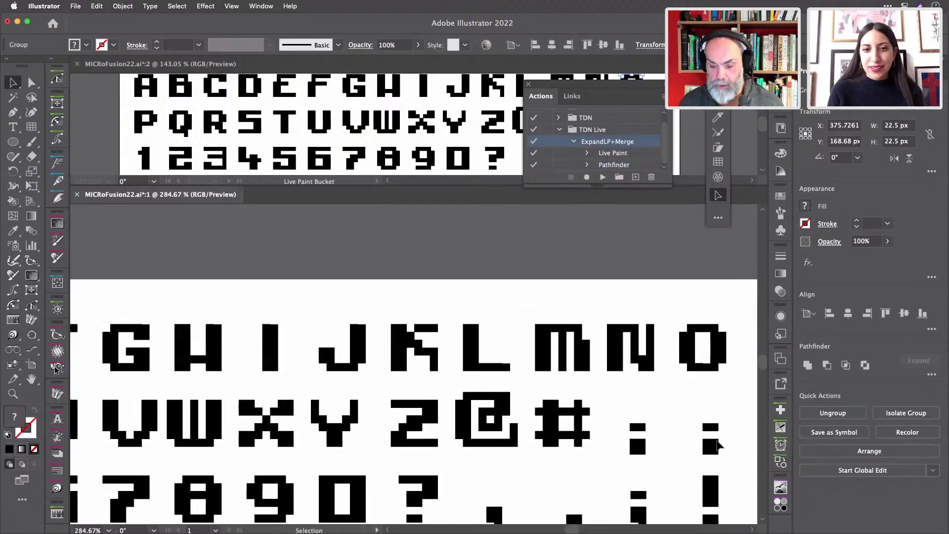
click(719, 445)
key(a)
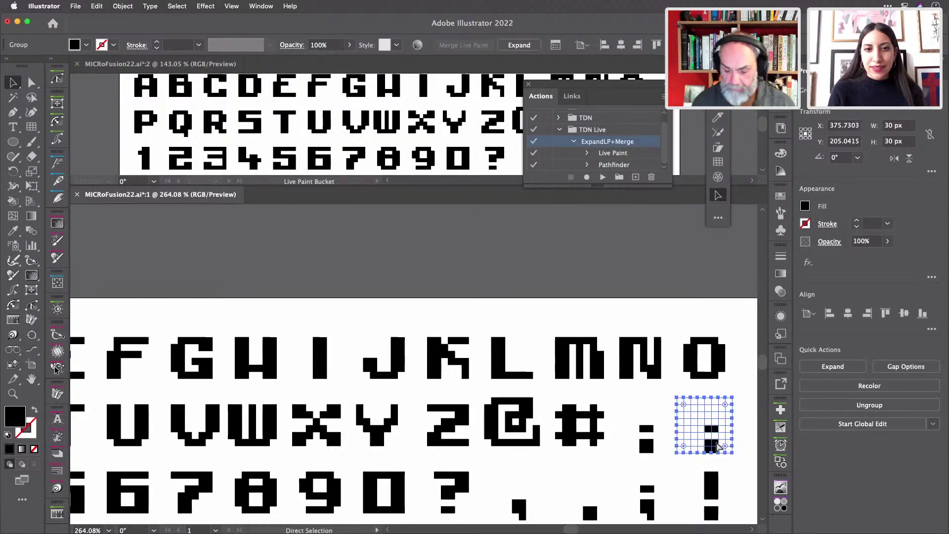
key(super+F1)
key(v)
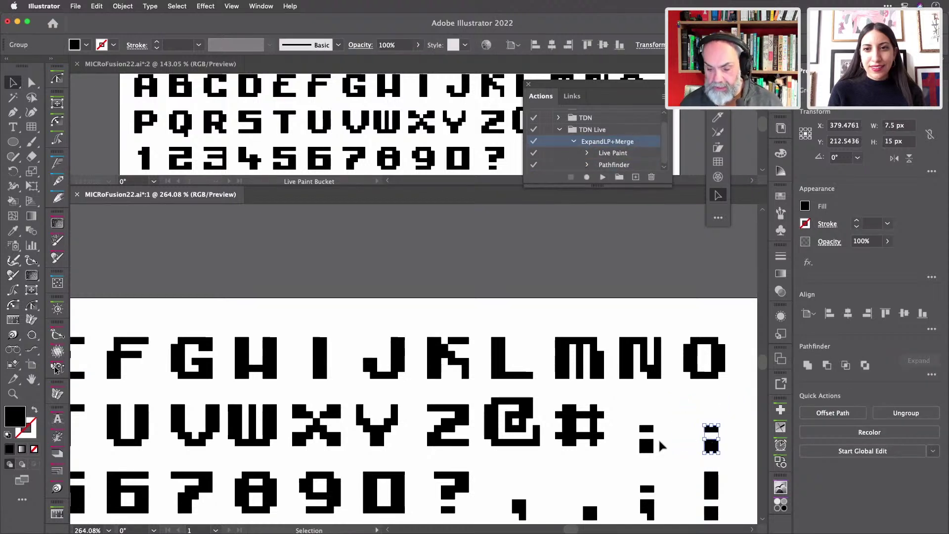
- Expand and merge the # and @ glyphs into plain shapes
click(648, 446)
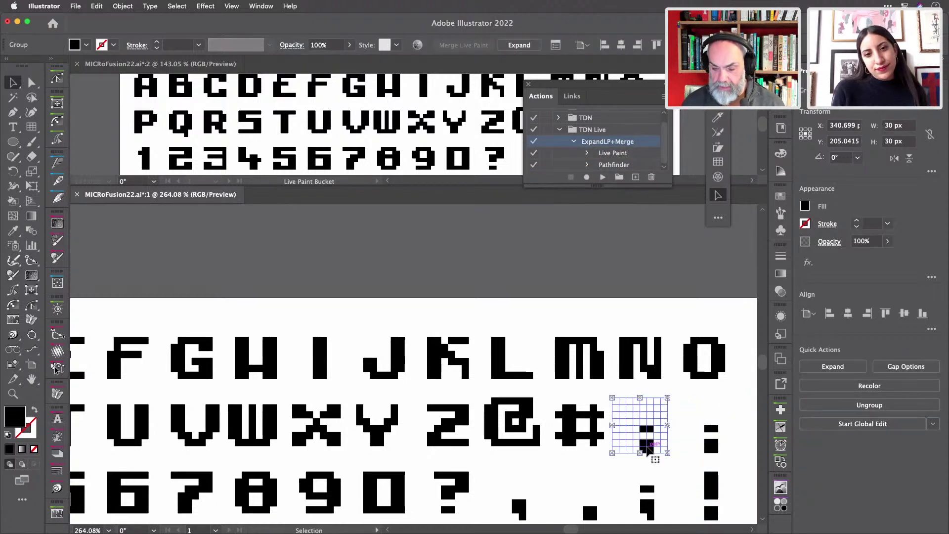
click(573, 438)
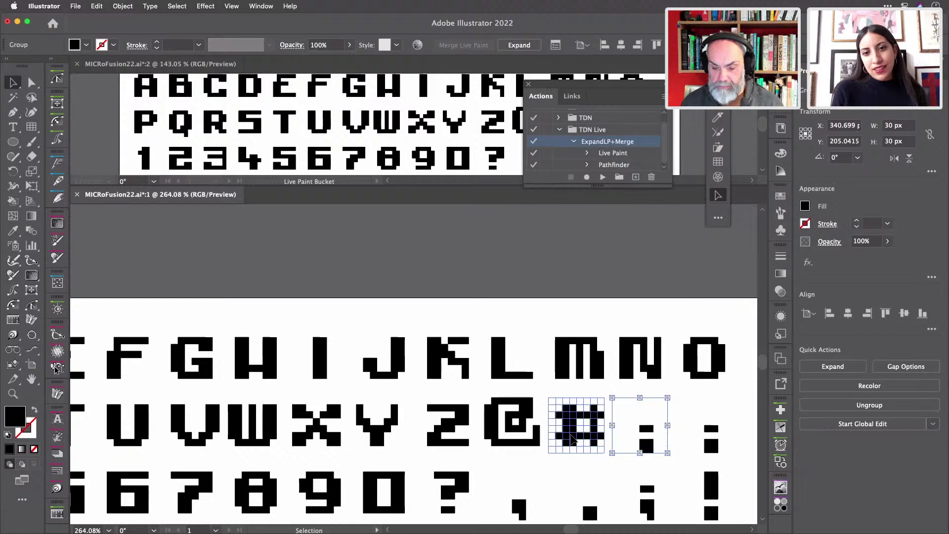
key(a)
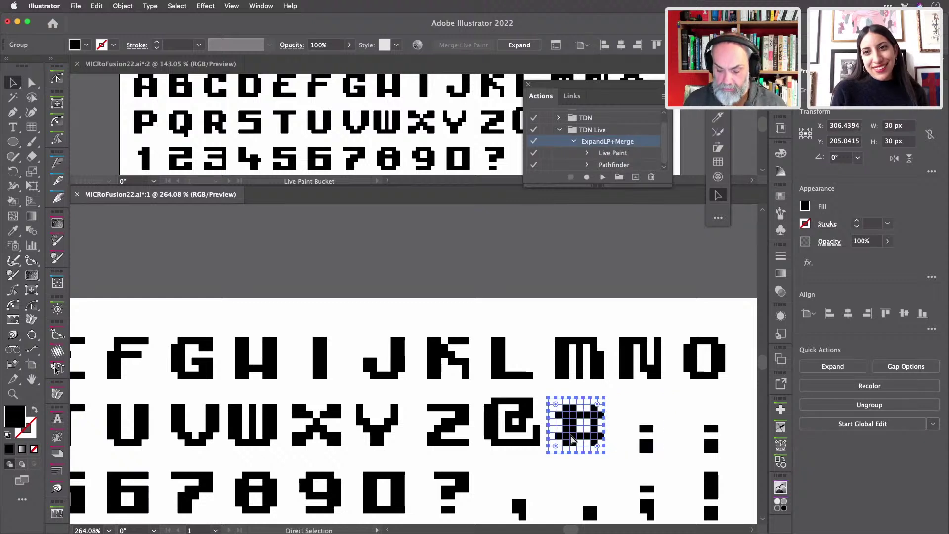
key(v)
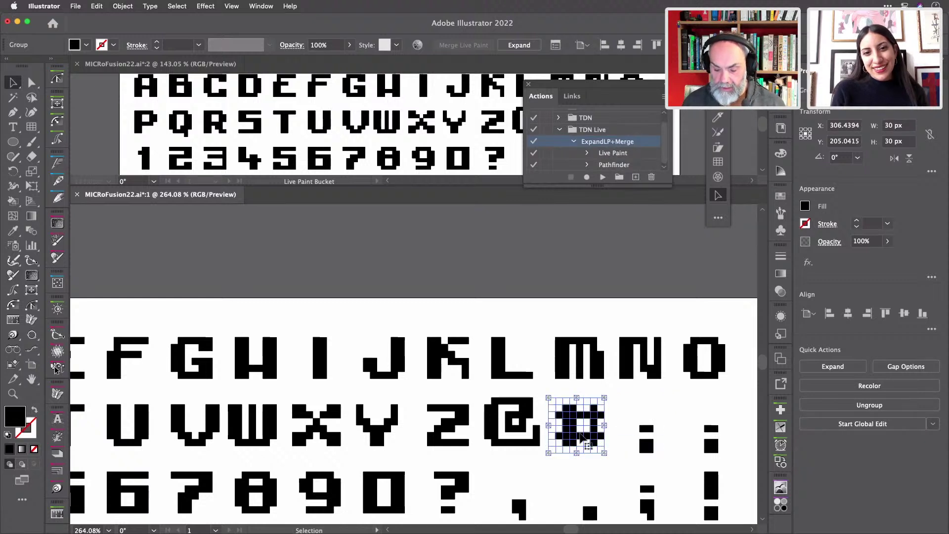
key(a)
key(F2)
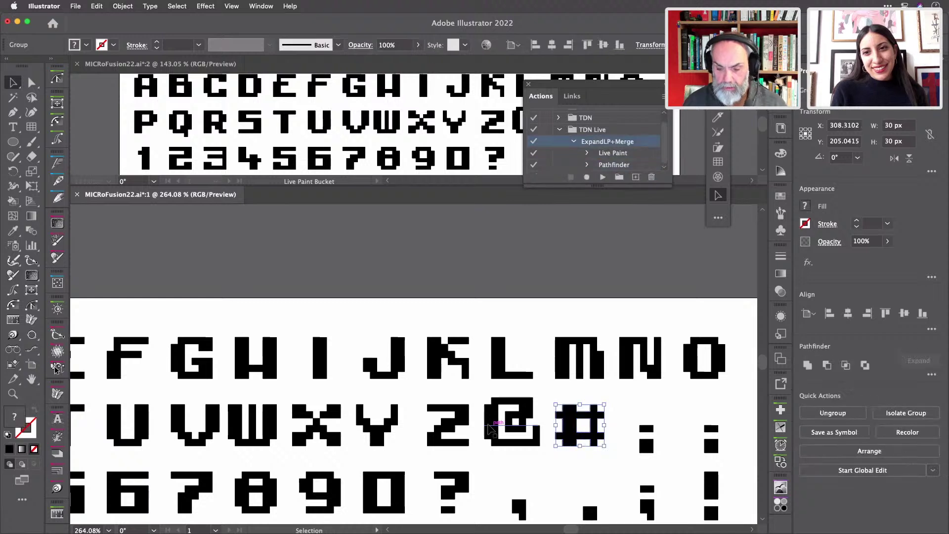
key(v)
click(496, 429)
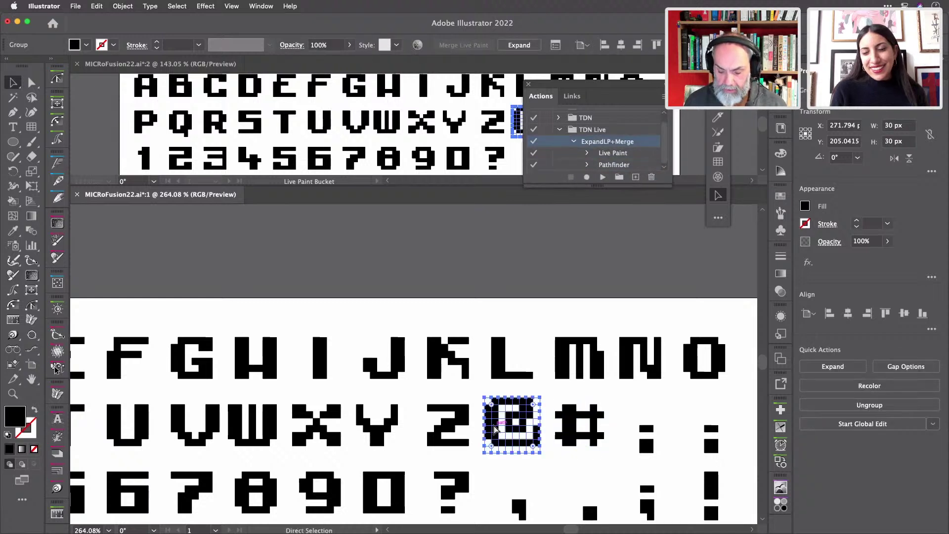
key(super+equal)
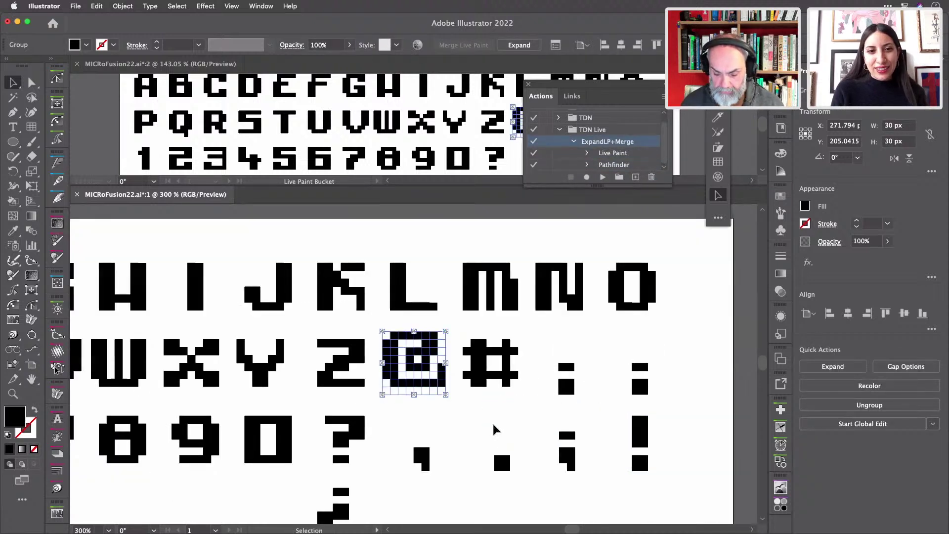
key(F2)
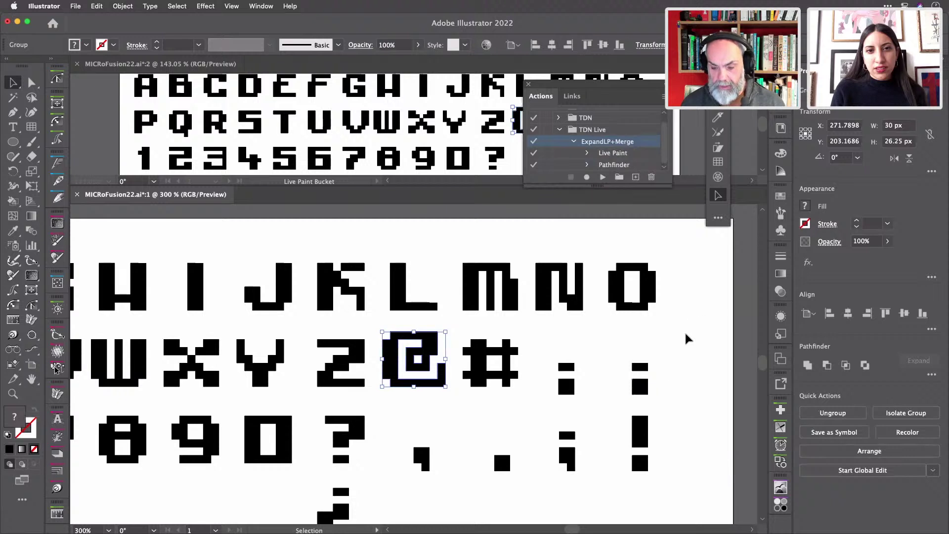
- Duplicate a colon glyph and place the copy beneath the ¿
scroll(686, 339, down, 3)
click(622, 348)
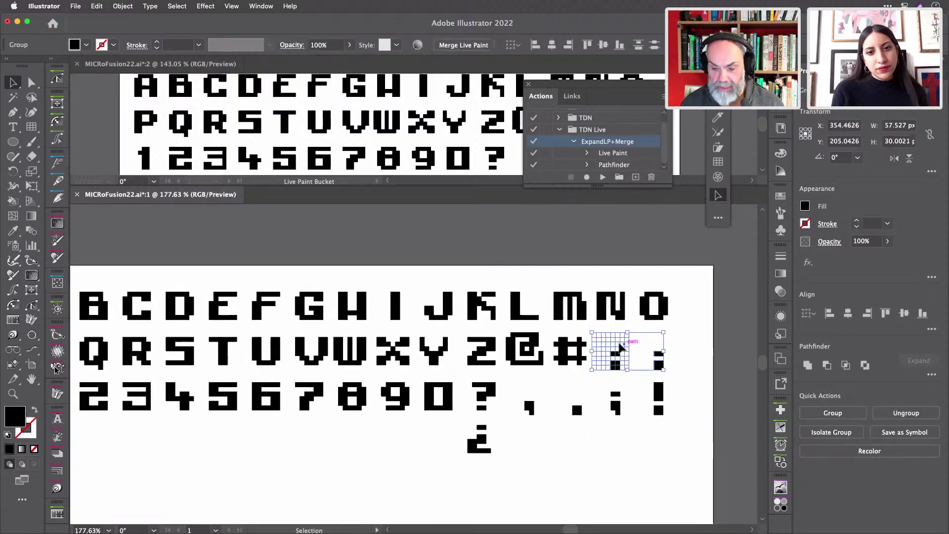
click(699, 344)
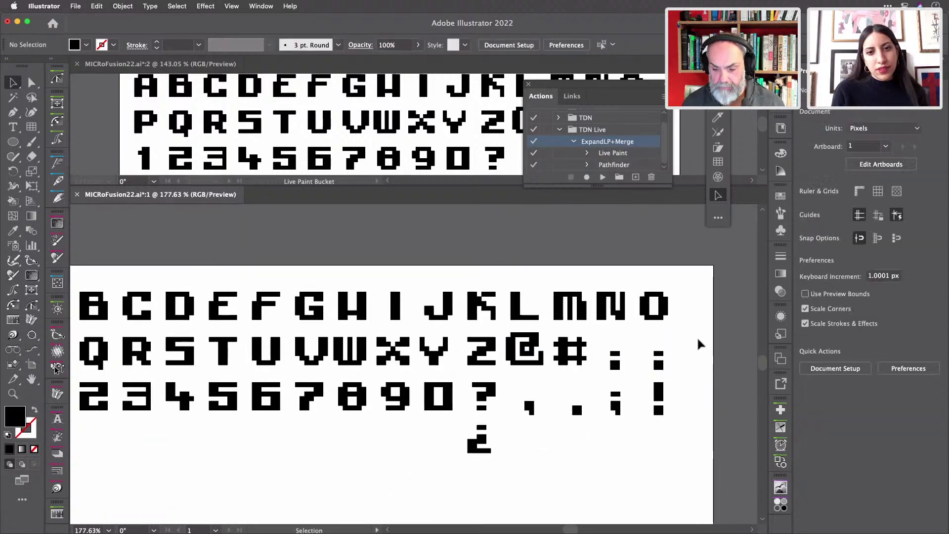
click(613, 348)
drag(613, 349, 618, 498)
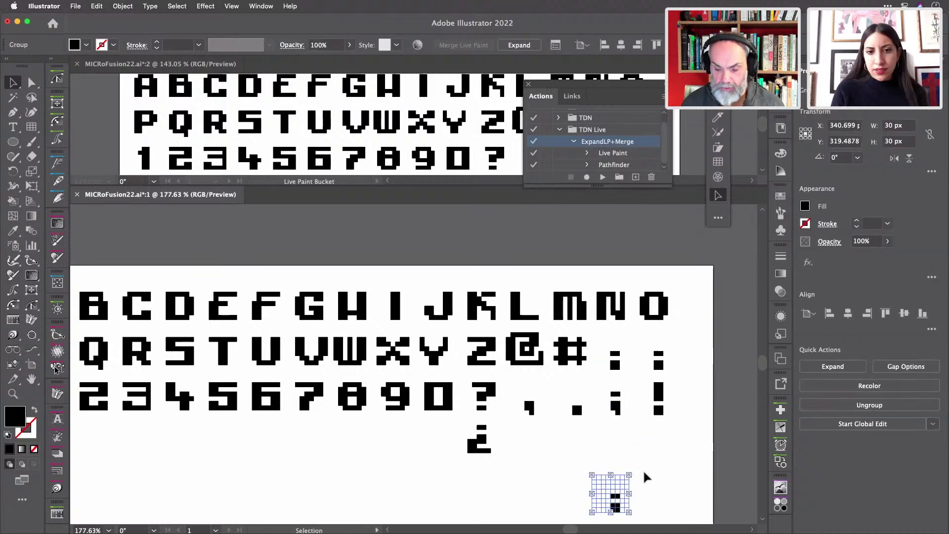
scroll(670, 462, down, 3)
drag(601, 435, 448, 491)
click(534, 427)
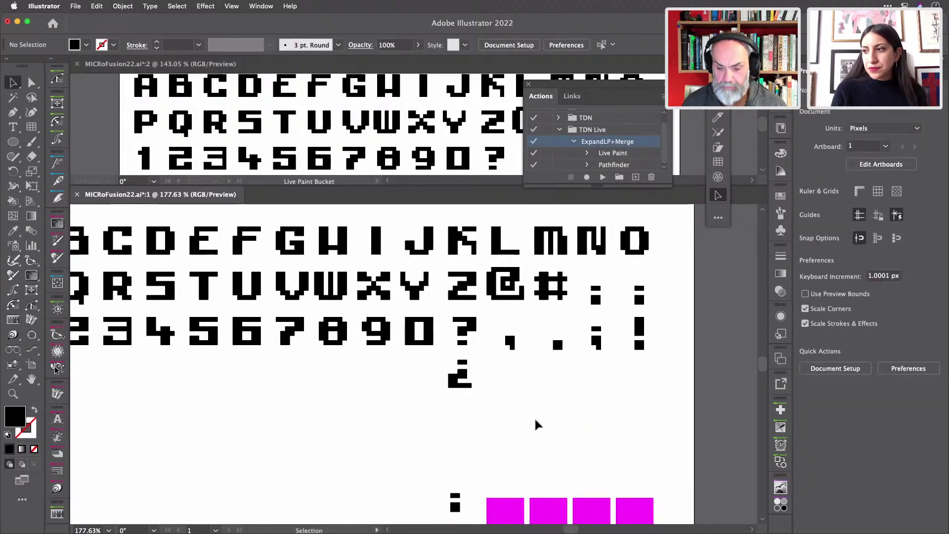
- Run ExpandLP+Merge on the Y glyph, dismissing the no-results warning and rerunning it
click(549, 282)
click(529, 264)
click(512, 286)
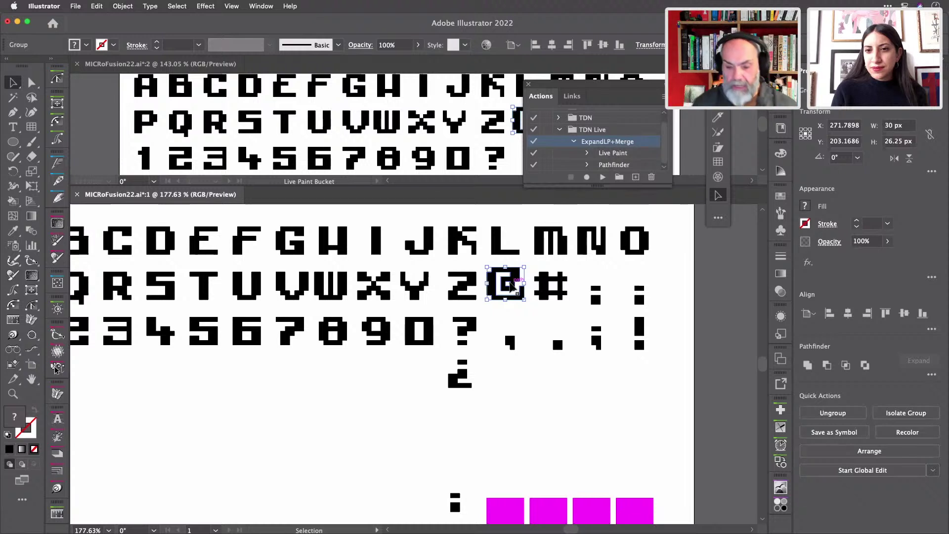
click(470, 291)
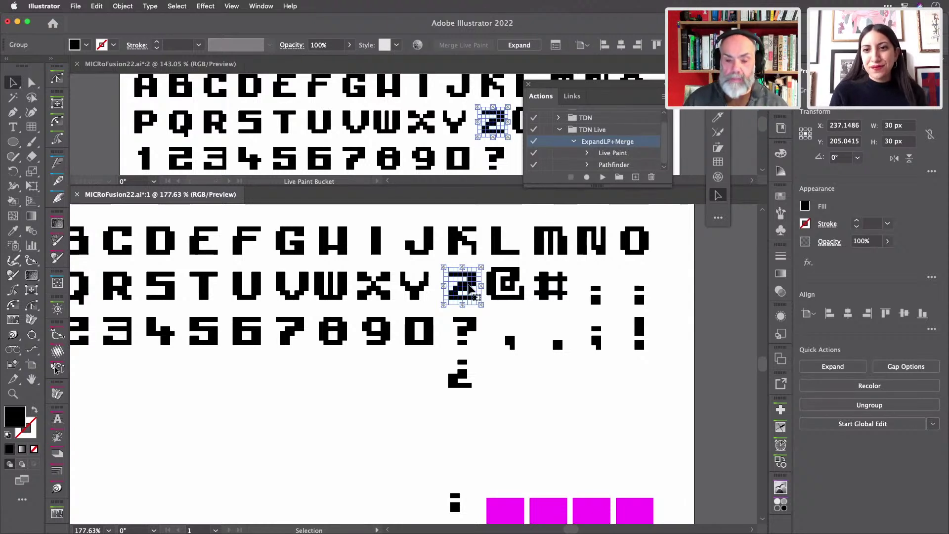
key(a)
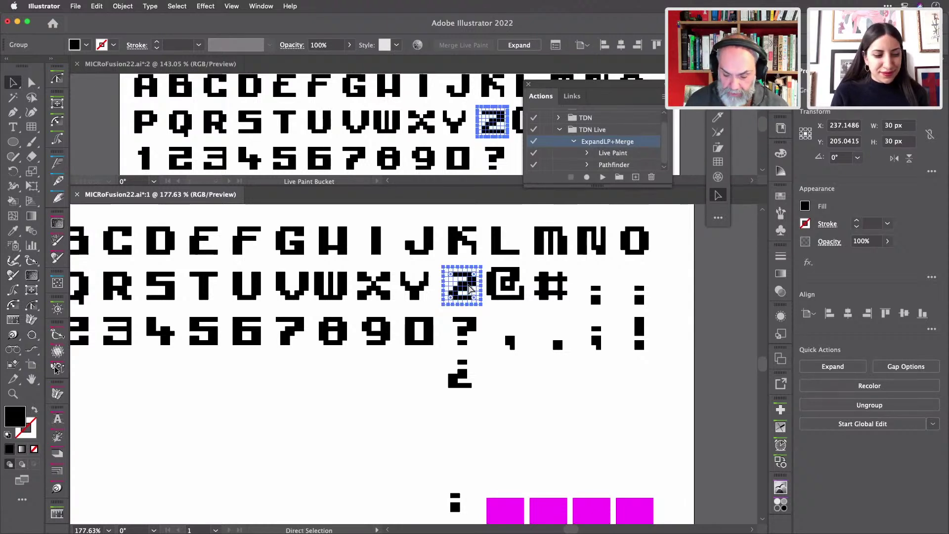
click(427, 288)
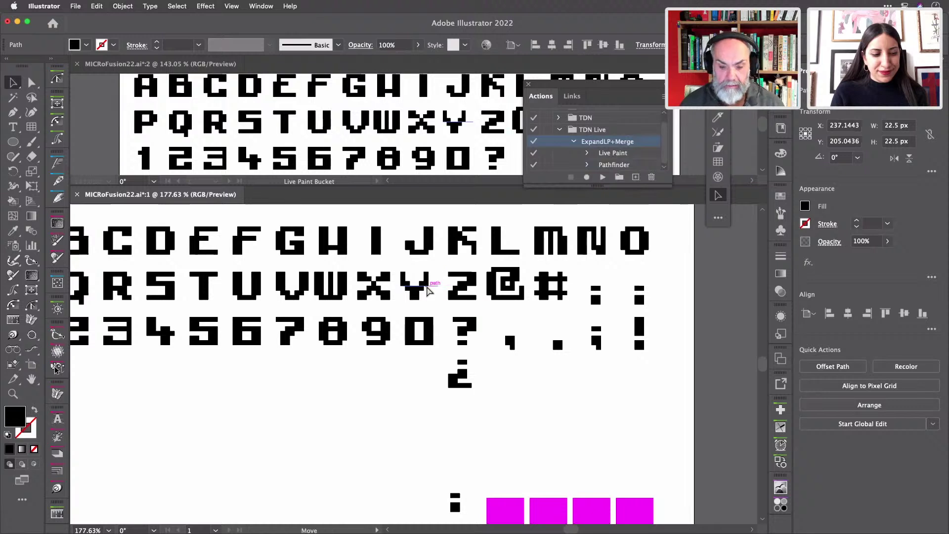
click(419, 292)
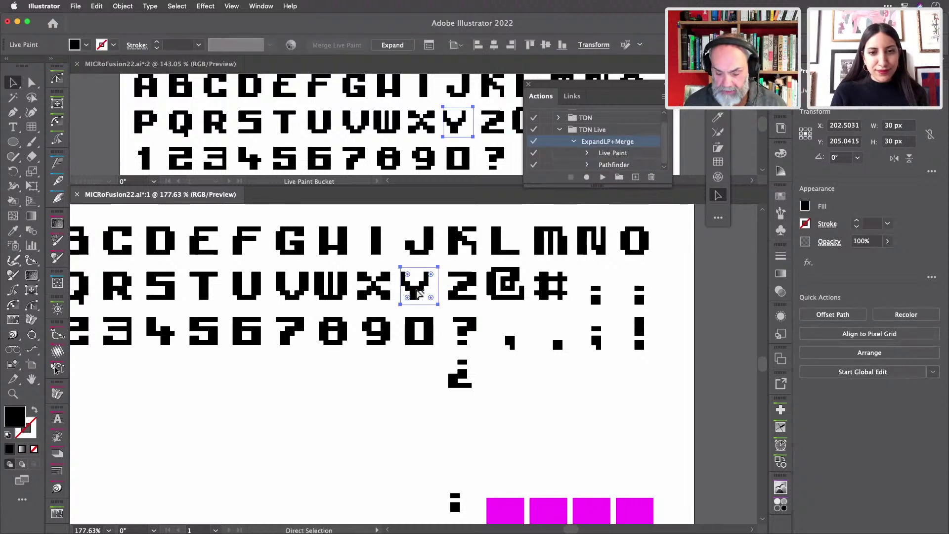
key(F2)
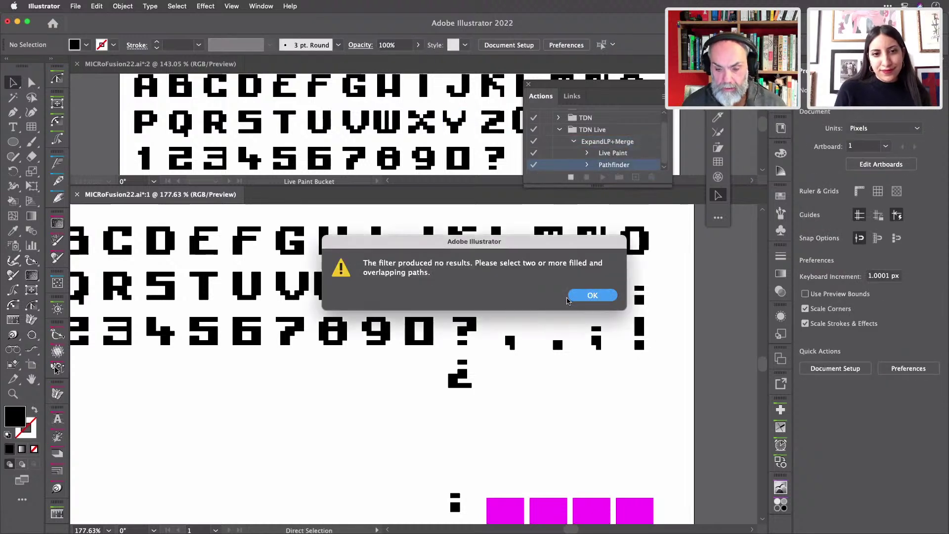
click(568, 299)
click(421, 289)
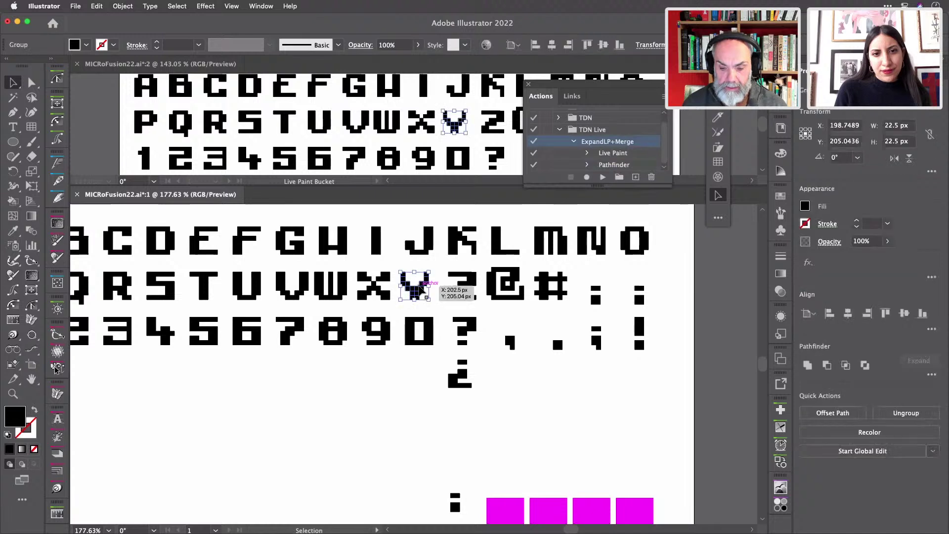
key(F2)
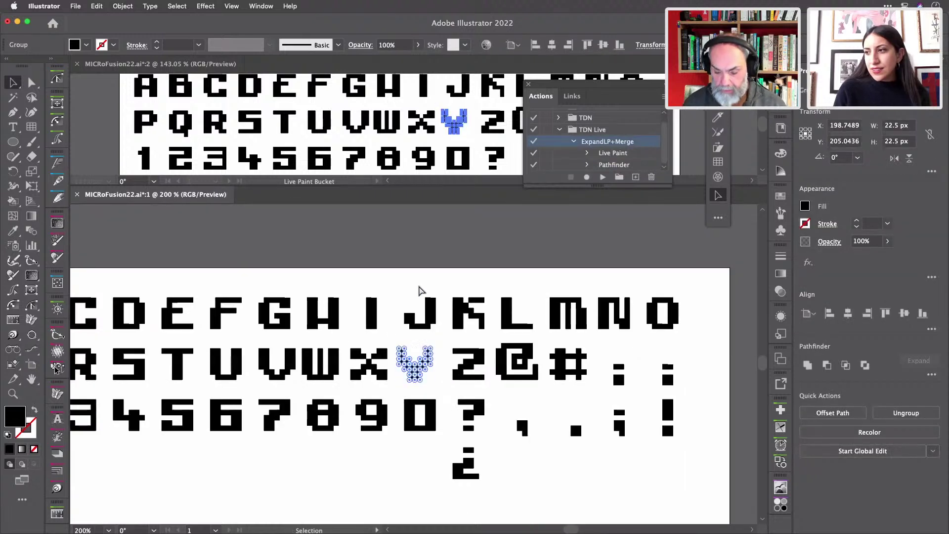
- Expand and merge the X, W, V, U and T glyphs with F2
click(382, 372)
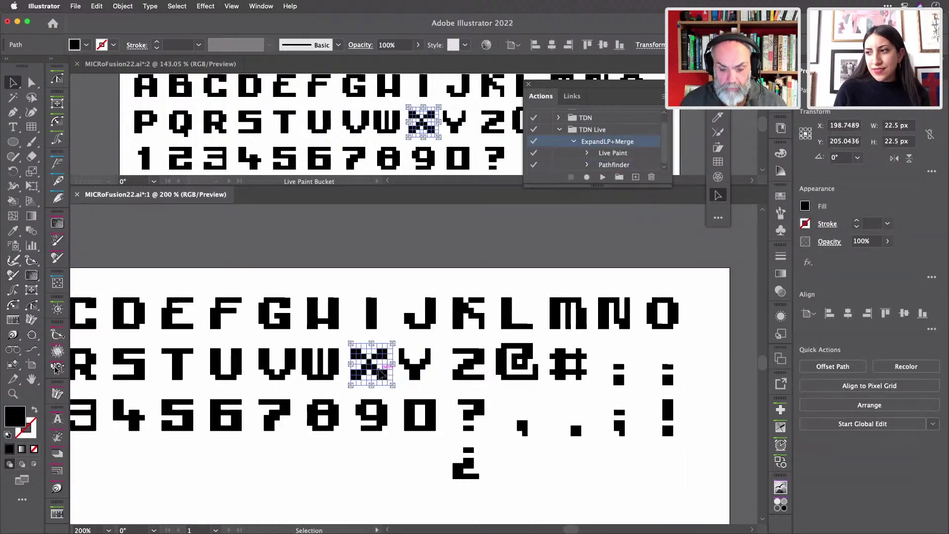
key(F2)
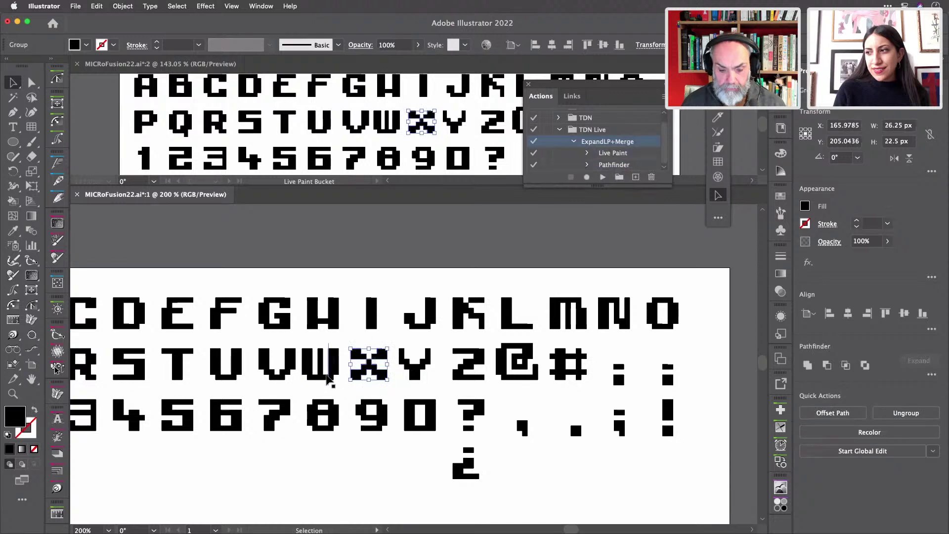
click(329, 376)
key(F2)
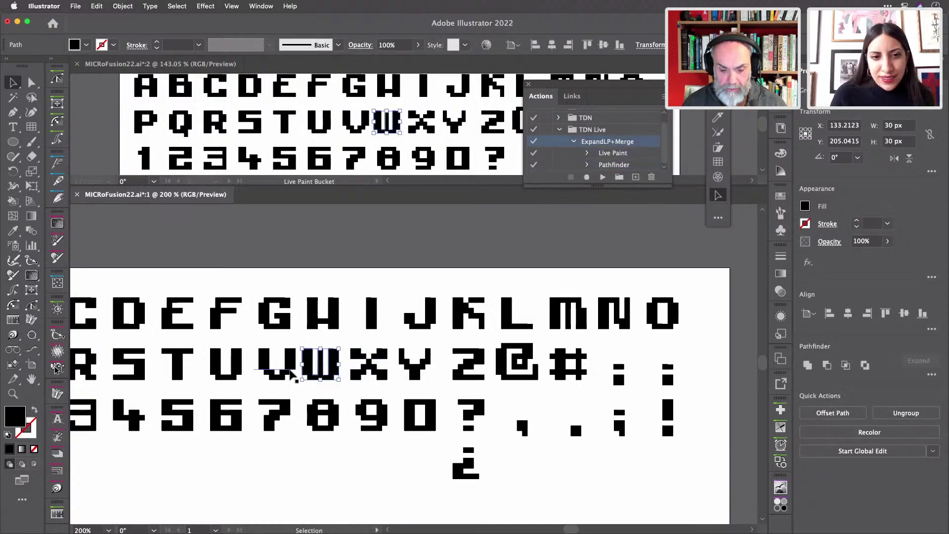
click(287, 376)
key(F2)
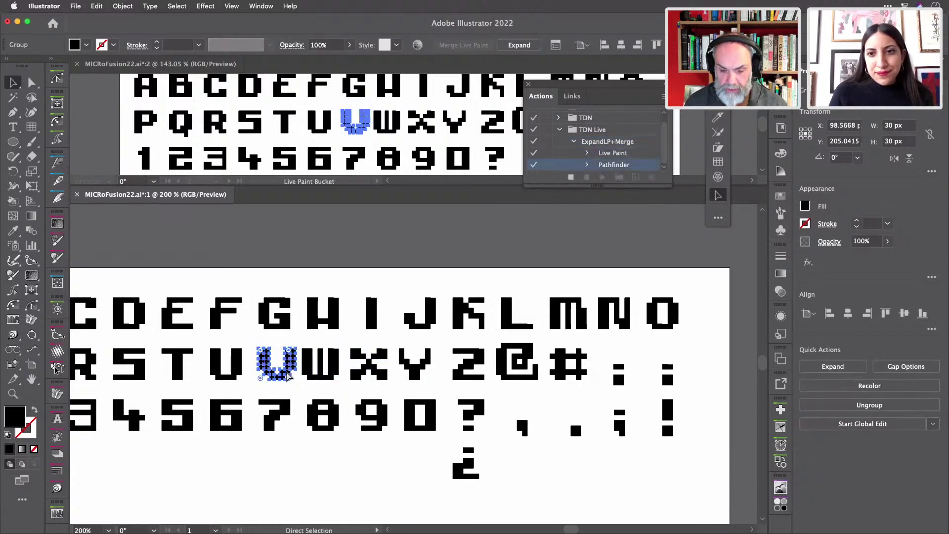
click(235, 378)
key(F2)
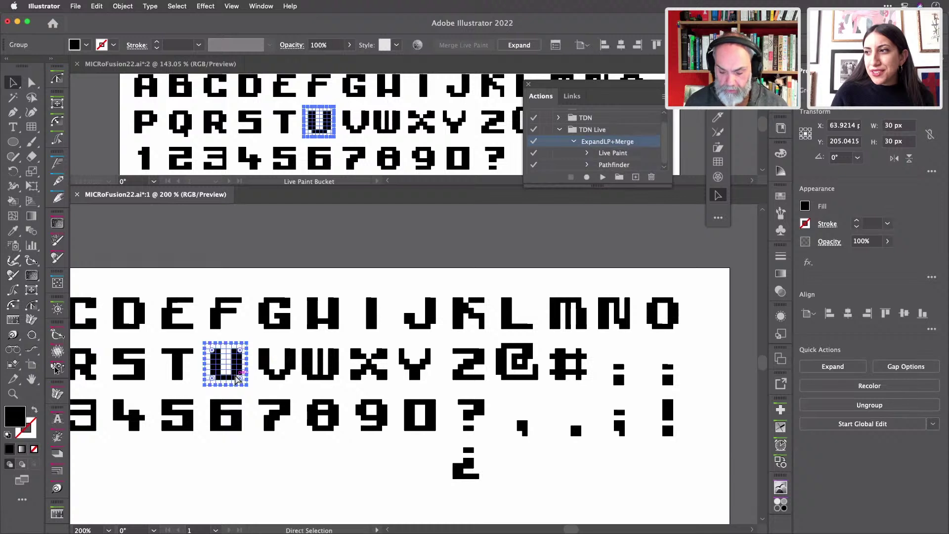
click(179, 372)
key(F2)
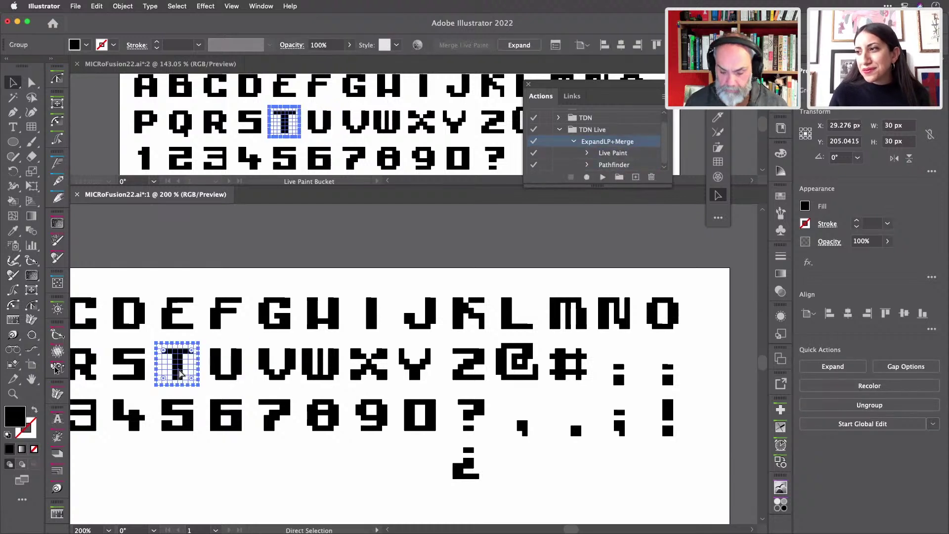
- Expand and merge the S, R, Q and P glyphs with F2
scroll(311, 396, left, 2)
scroll(311, 395, left, 2)
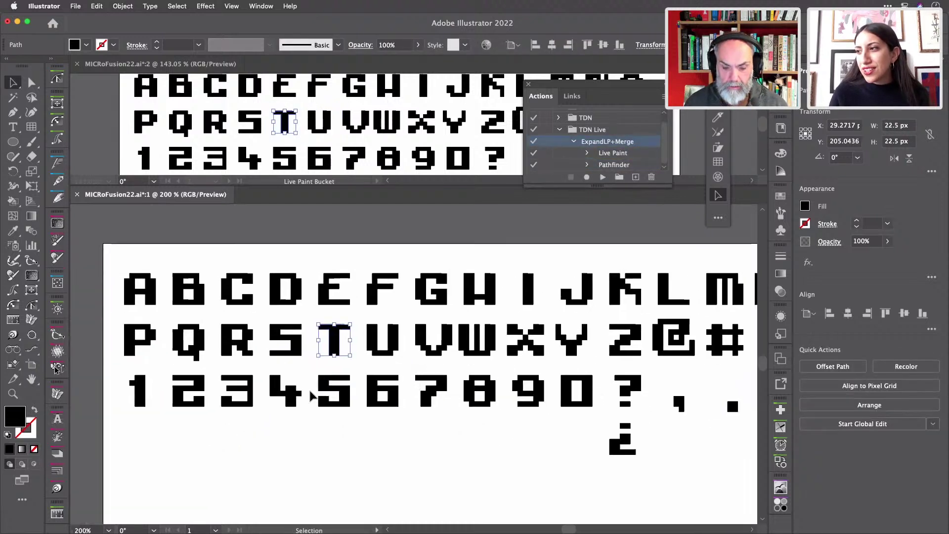
click(296, 351)
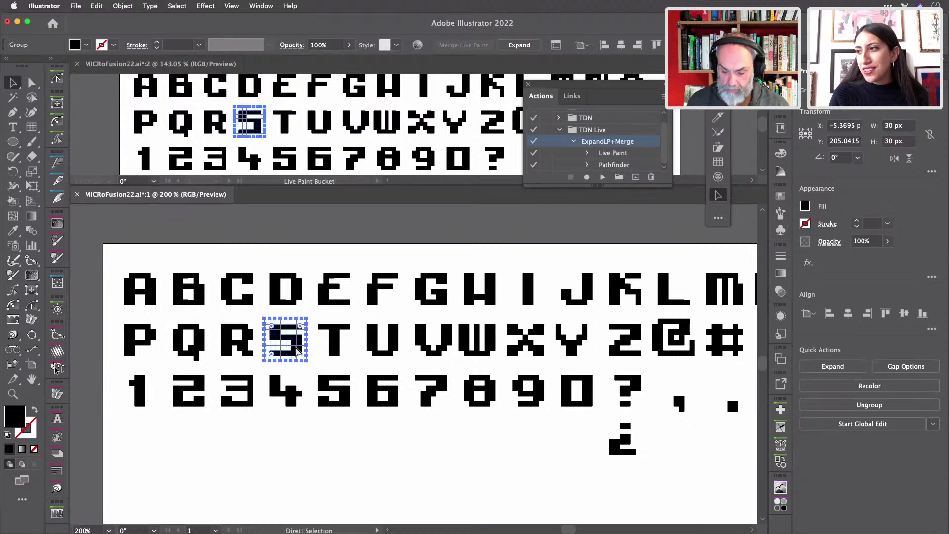
key(F2)
click(236, 347)
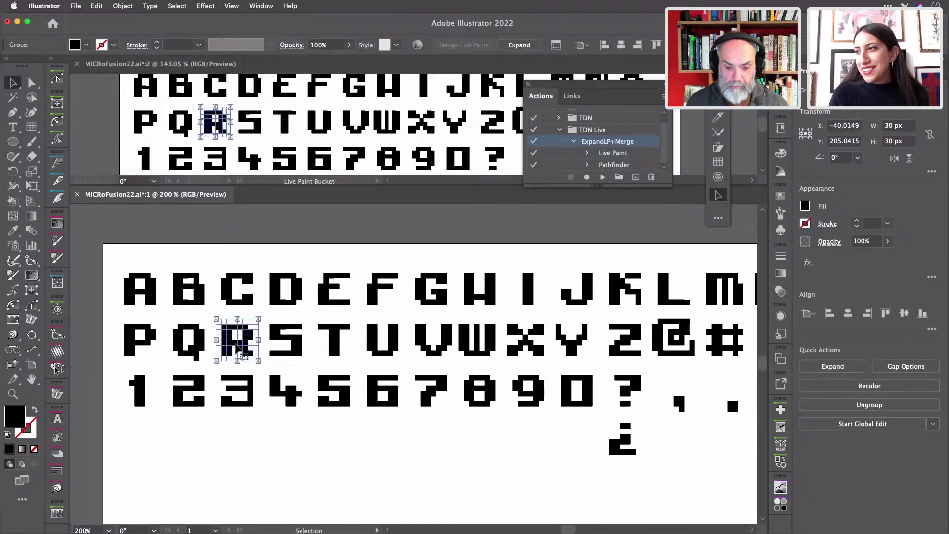
key(F2)
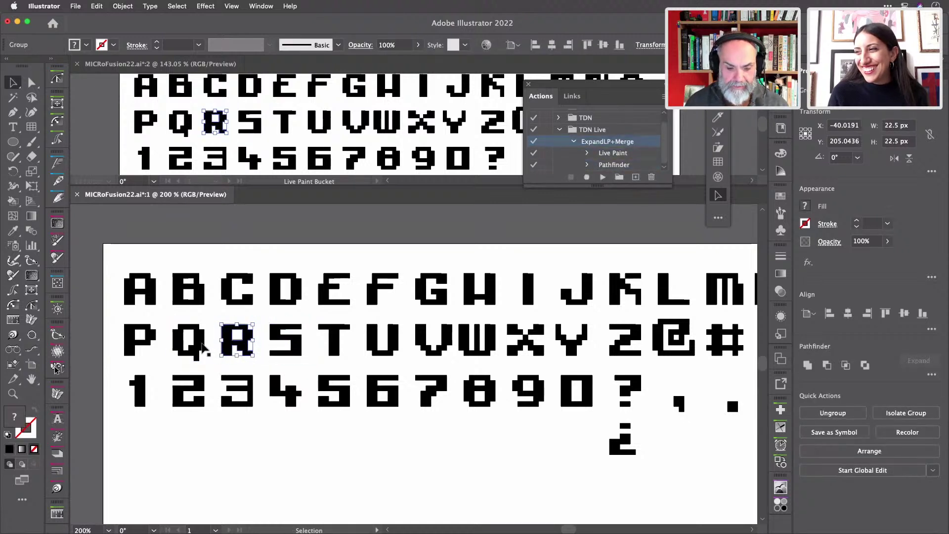
click(203, 345)
key(F2)
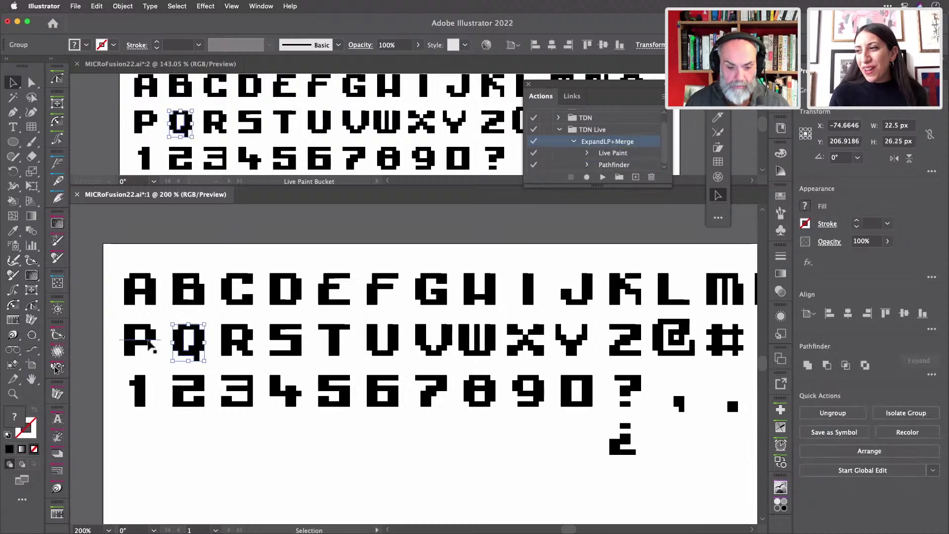
click(148, 344)
key(F2)
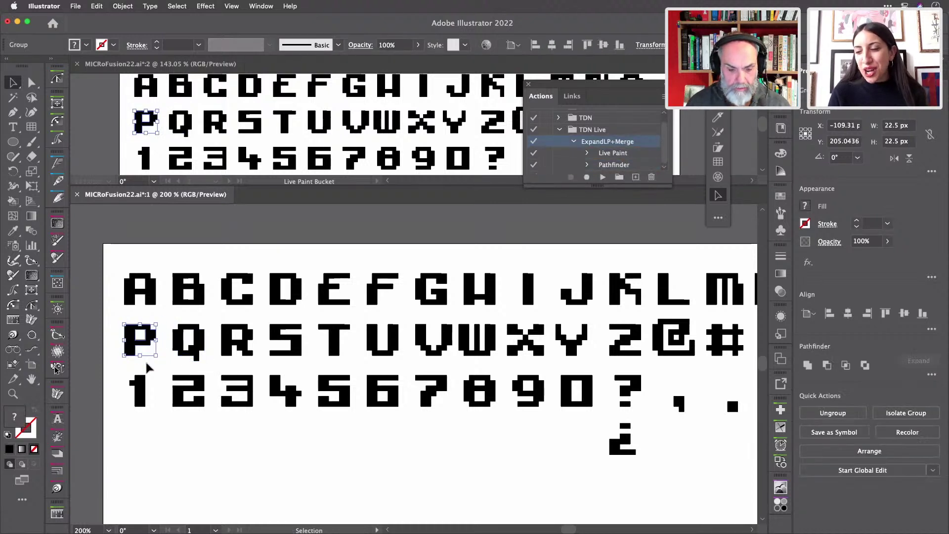
click(143, 385)
- Expand and merge the digits 1, 2, 3 and 4 with F2
key(F2)
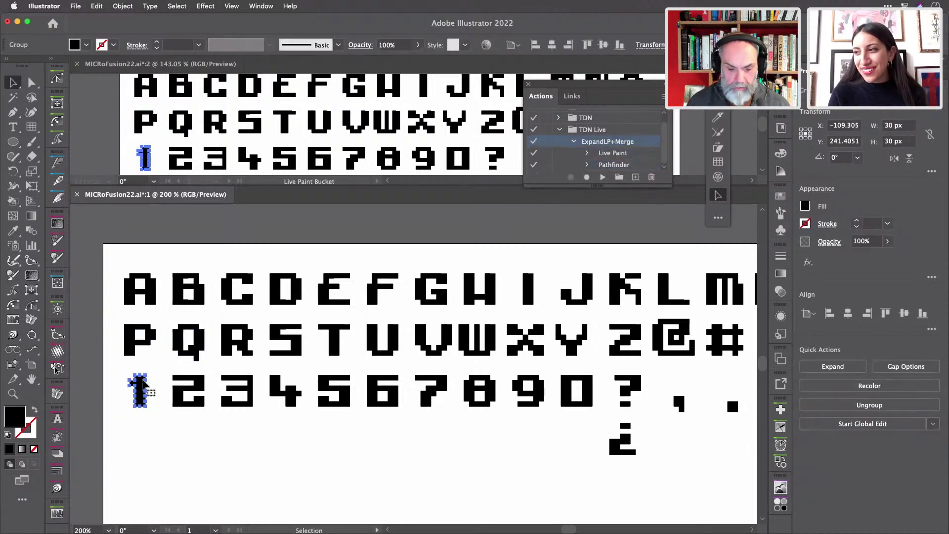
click(201, 390)
key(F2)
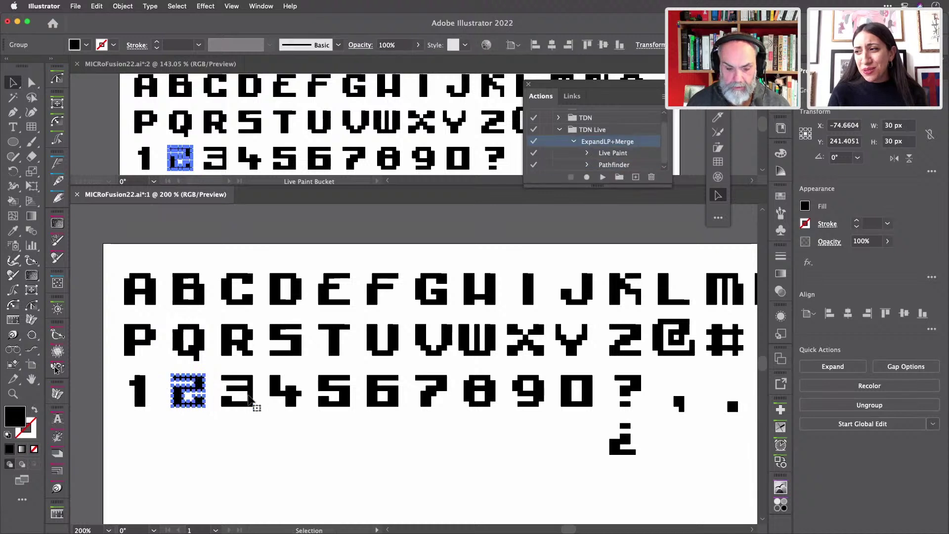
click(251, 395)
key(F2)
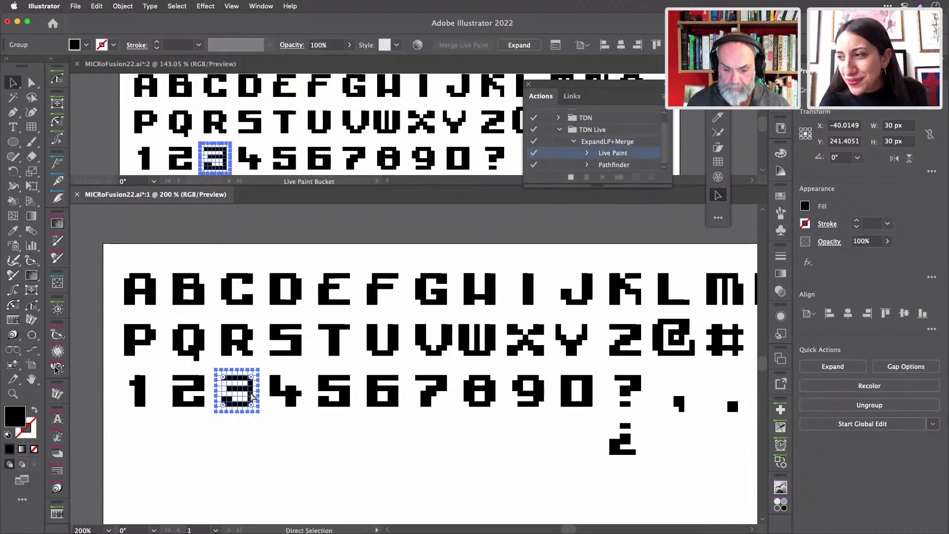
key(a)
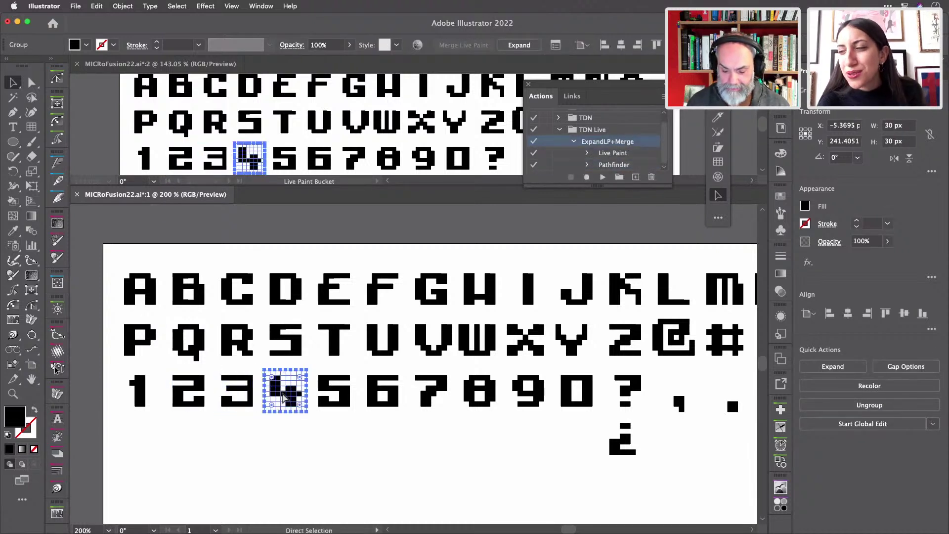
key(F2)
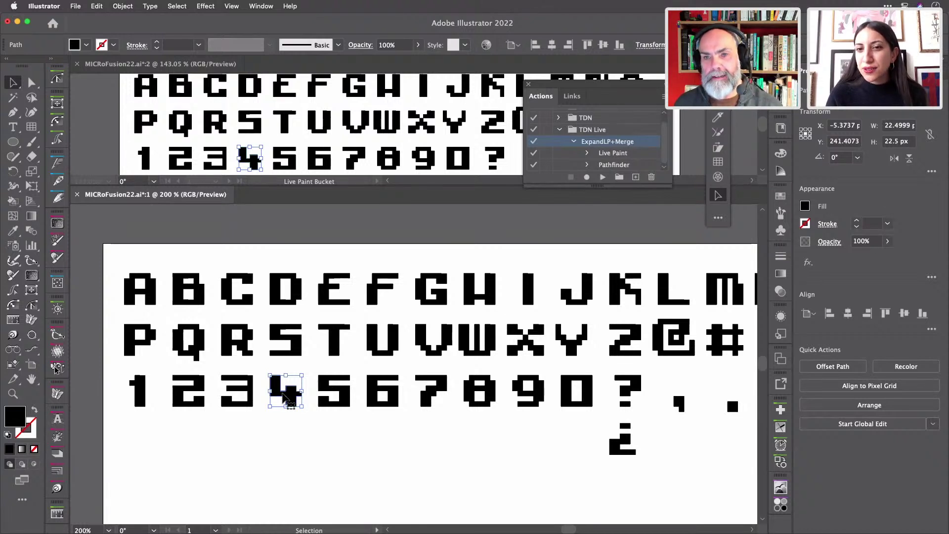
- Expand and merge the digits 5 through 9 with F2
click(332, 395)
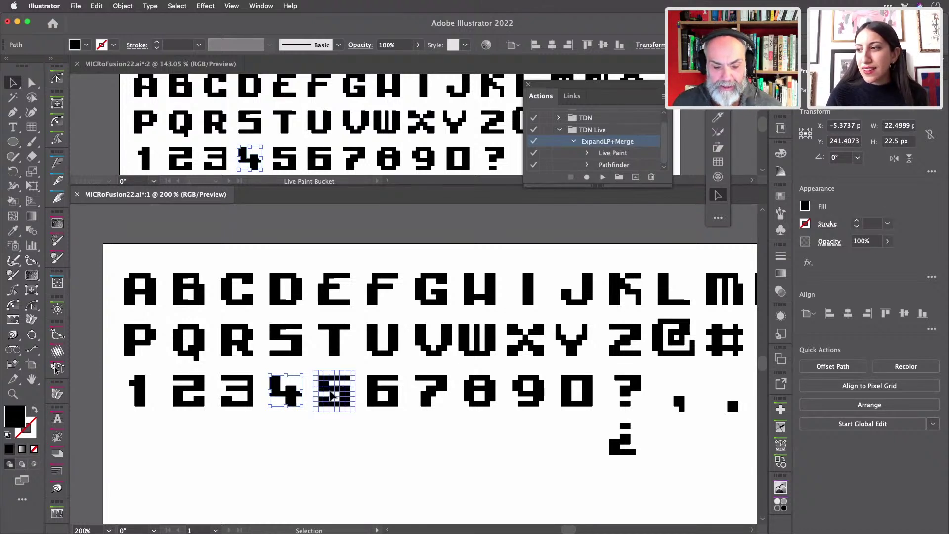
key(a)
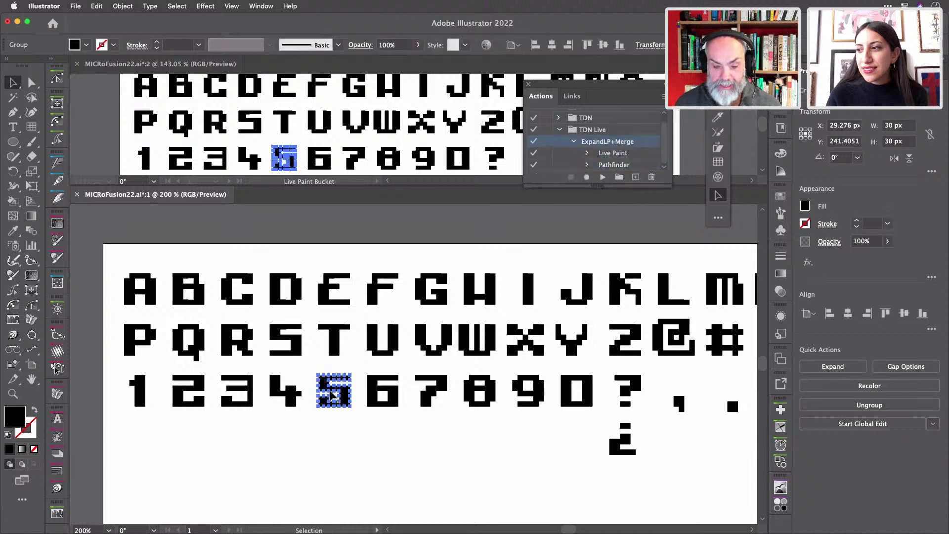
click(376, 395)
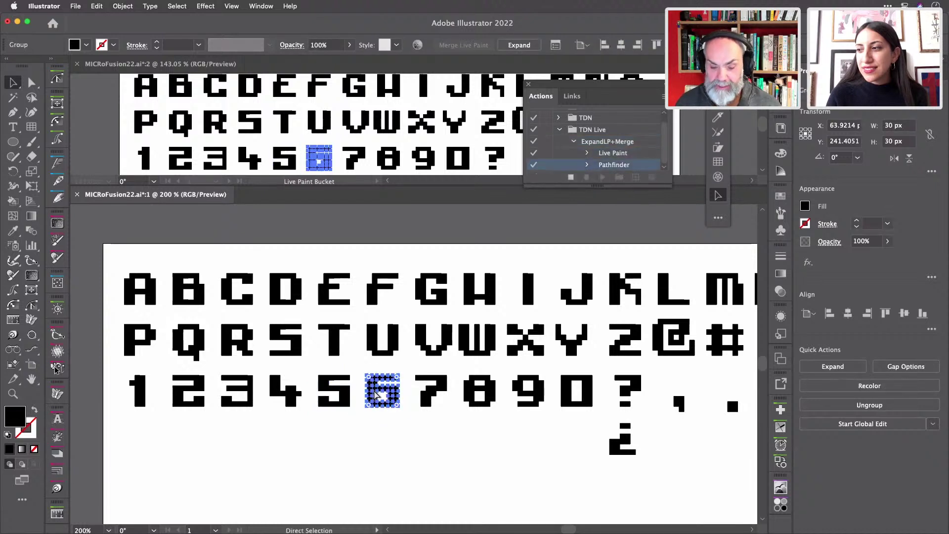
click(402, 402)
key(v)
click(428, 401)
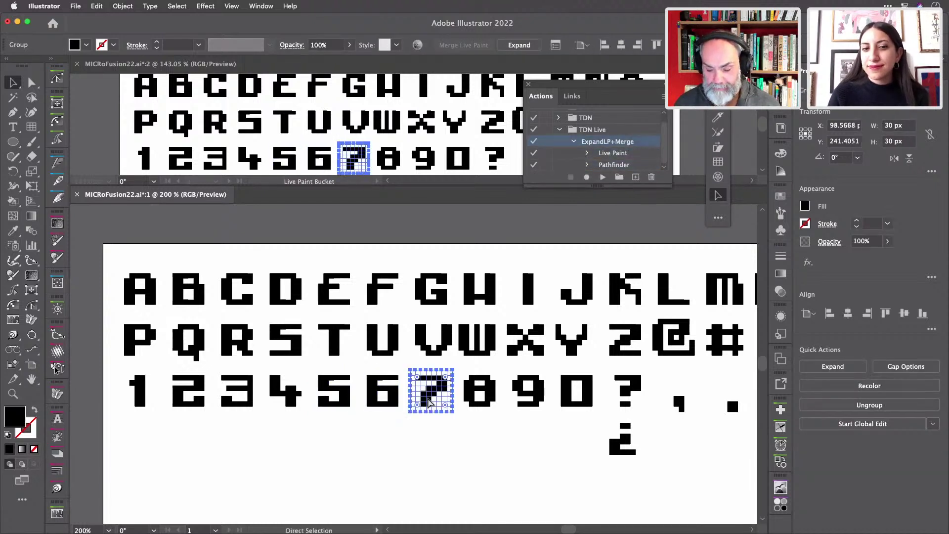
key(F2)
click(466, 397)
key(F2)
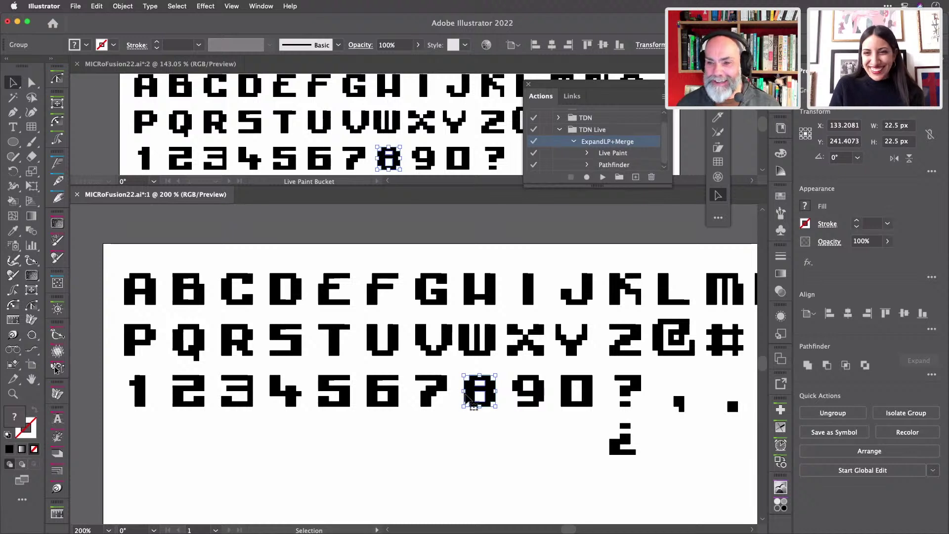
click(526, 398)
key(F2)
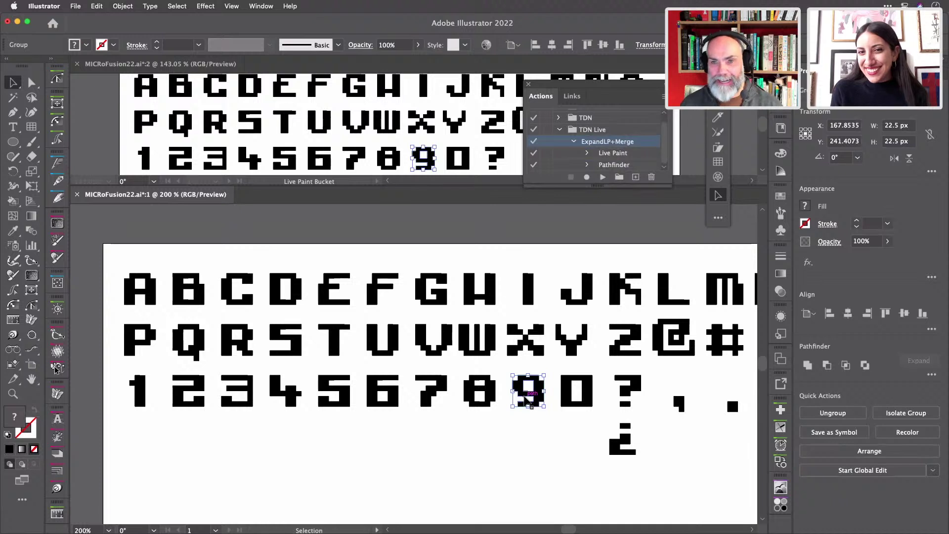
- Expand and merge the 0 glyph into plain shapes
right_click(587, 393)
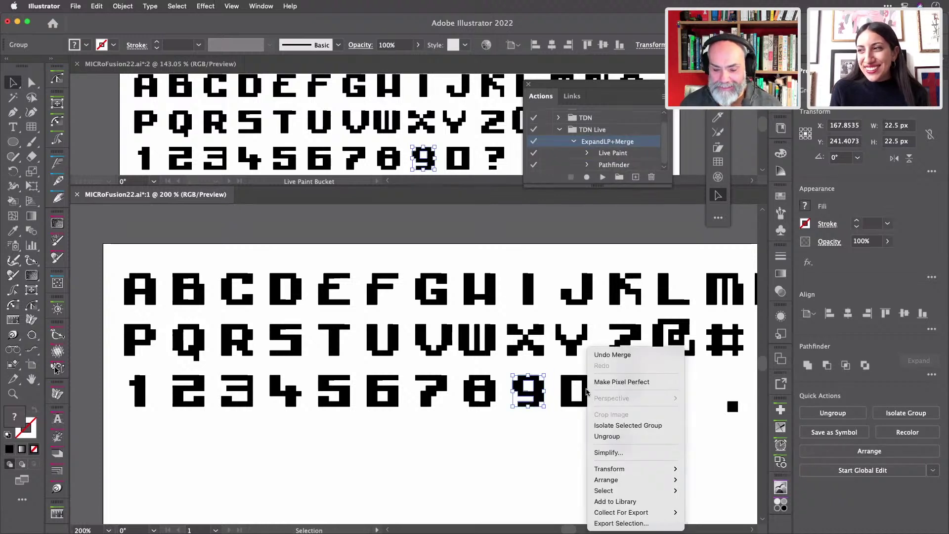
click(586, 392)
click(570, 391)
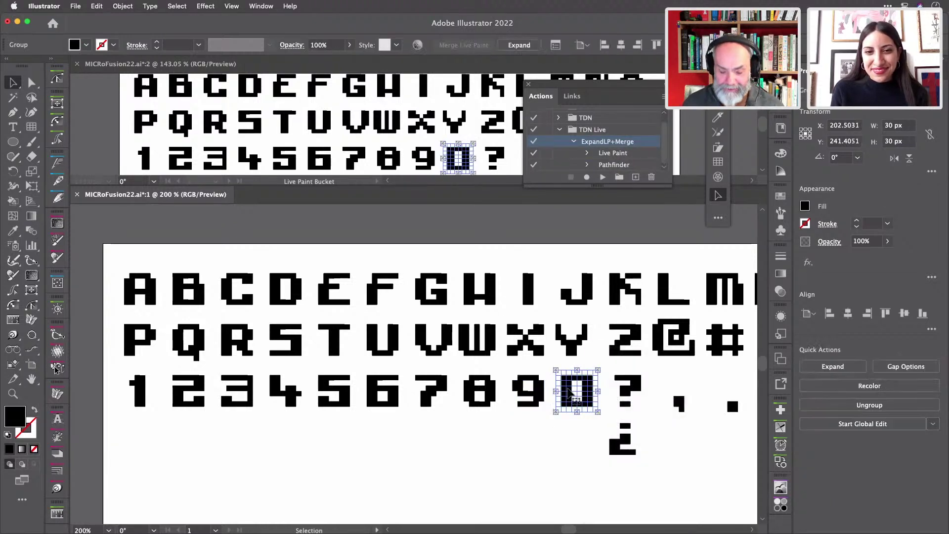
key(a)
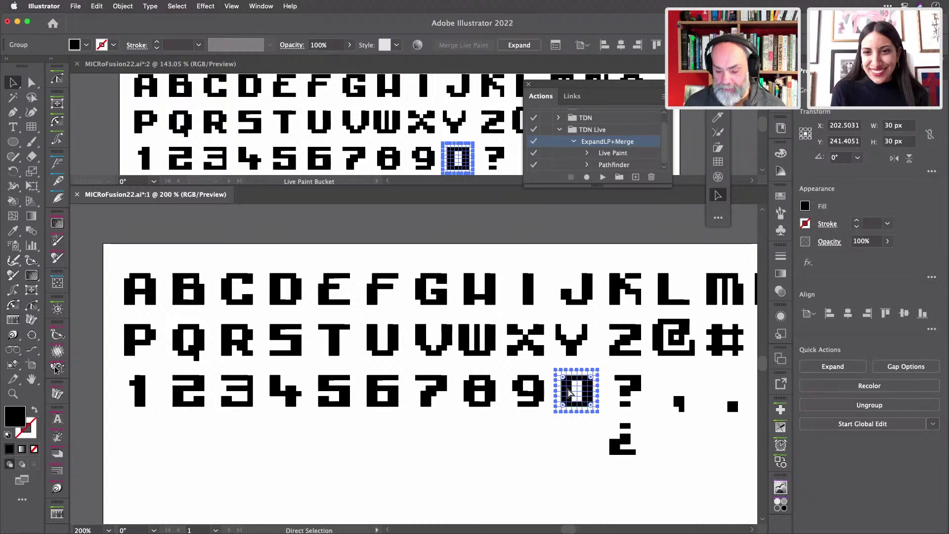
key(v)
- Process the ?, comma and period glyphs in turn, toggling Direct Selection and Selection
click(626, 393)
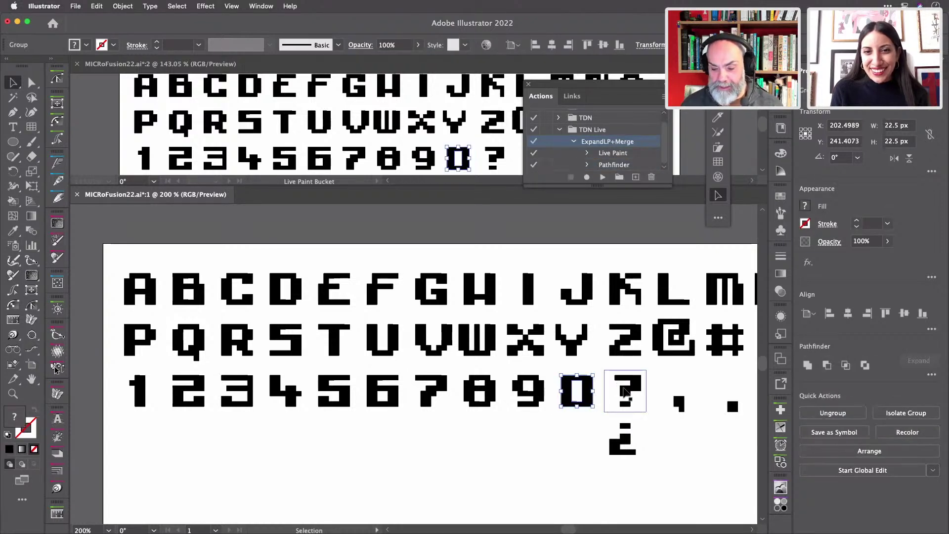
key(a)
key(v)
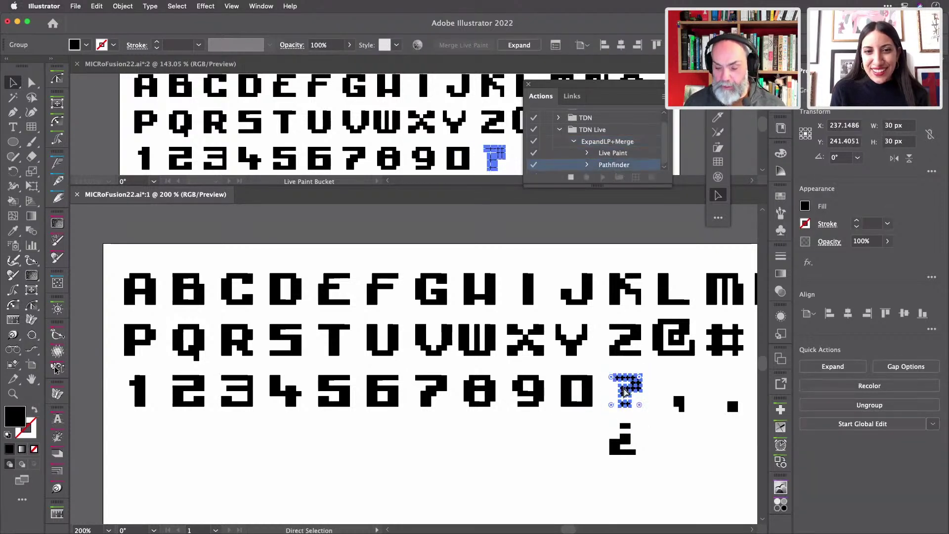
click(681, 403)
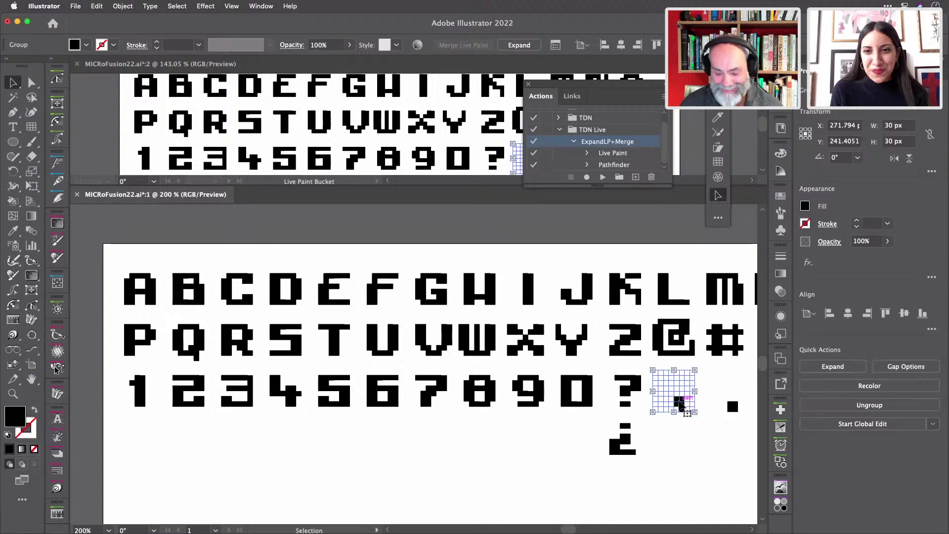
key(a)
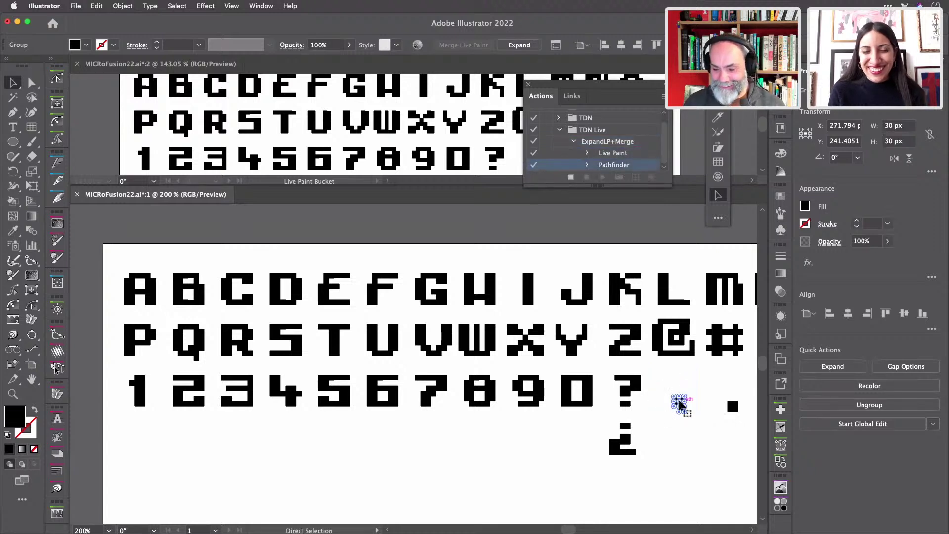
key(v)
click(733, 407)
key(a)
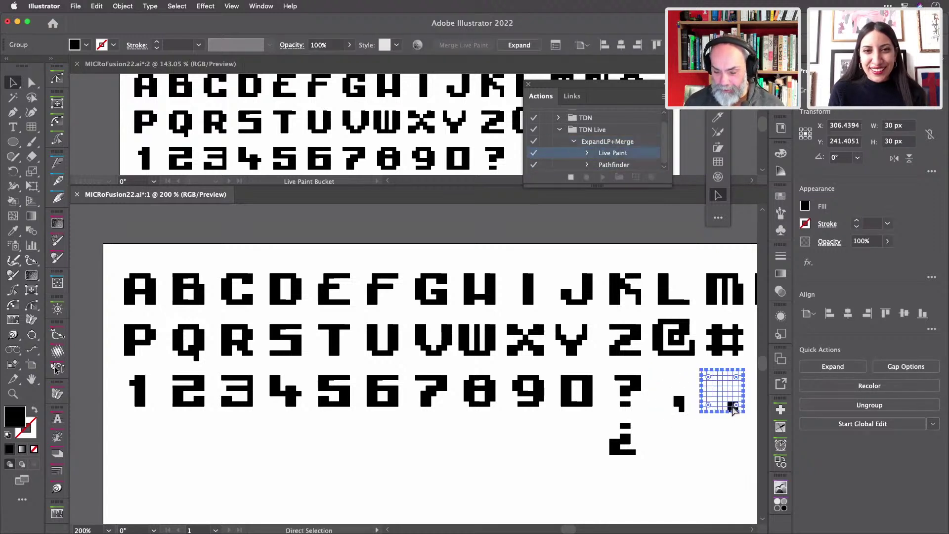
key(v)
- Zoom in on the inverted ¿ and expand-merge it with the action
click(617, 450)
key(a)
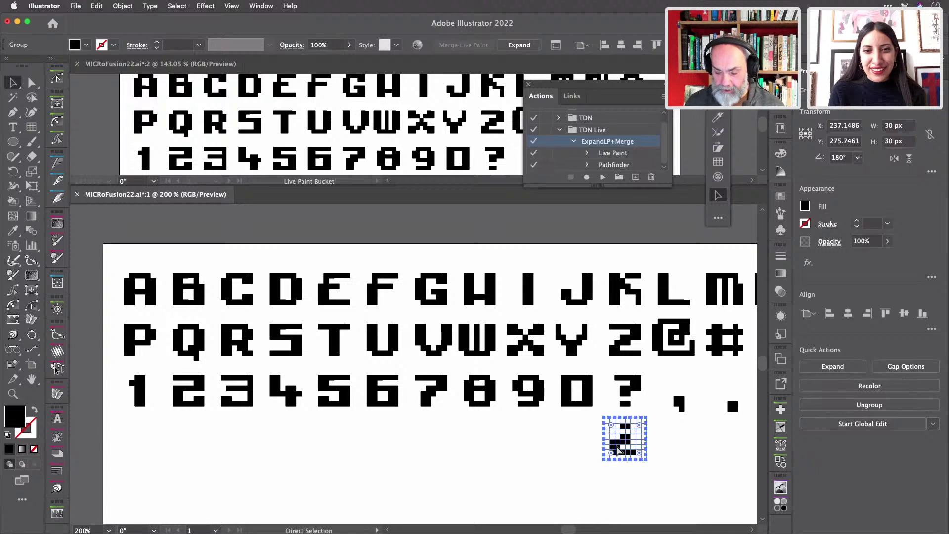
key(super+equal)
key(v)
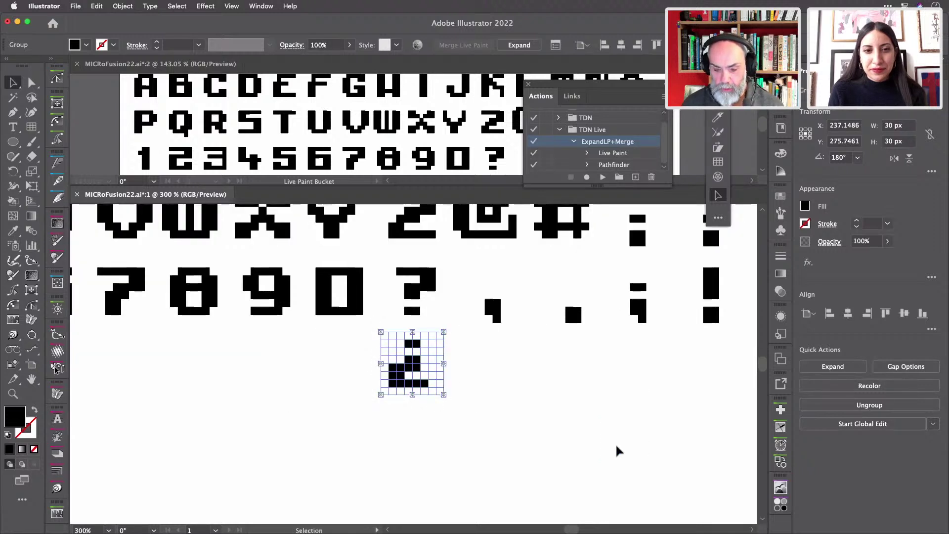
key(F2)
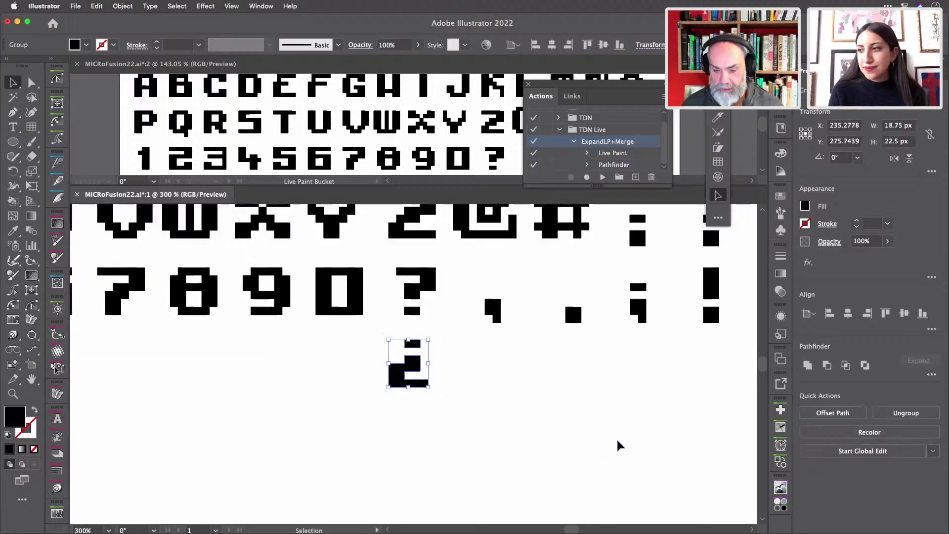
- Expand and merge the ! and ; glyphs into plain shapes
click(711, 297)
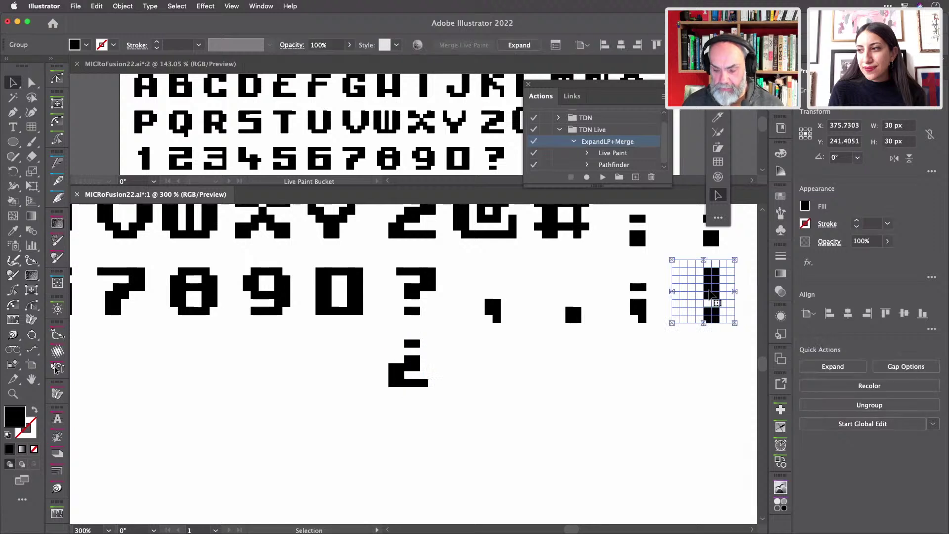
key(F2)
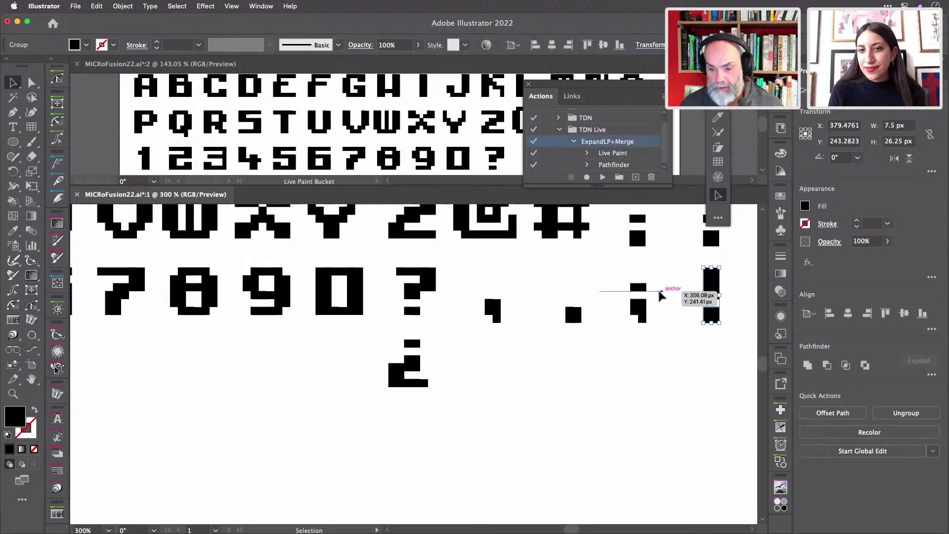
click(643, 304)
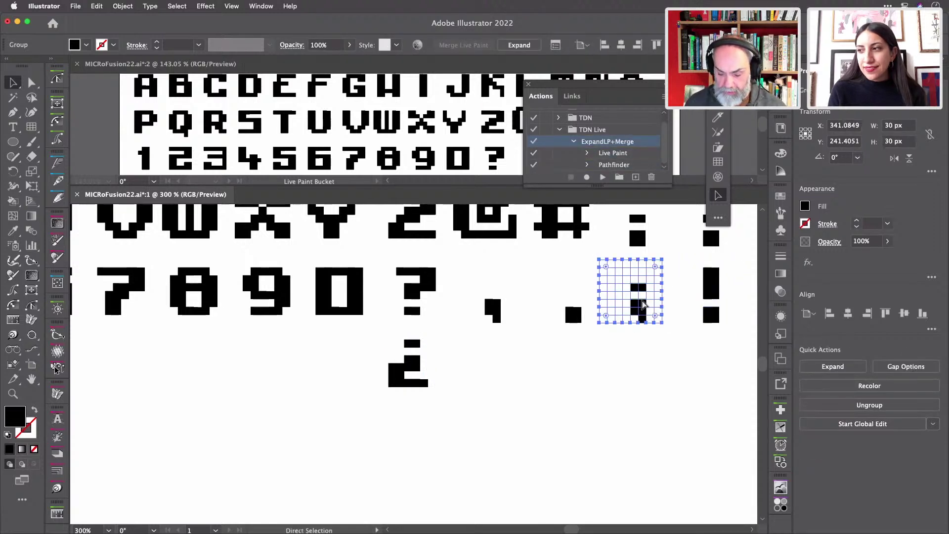
key(F2)
- Check the period glyph, then view the artboard in Outline mode to spot leftovers
click(573, 314)
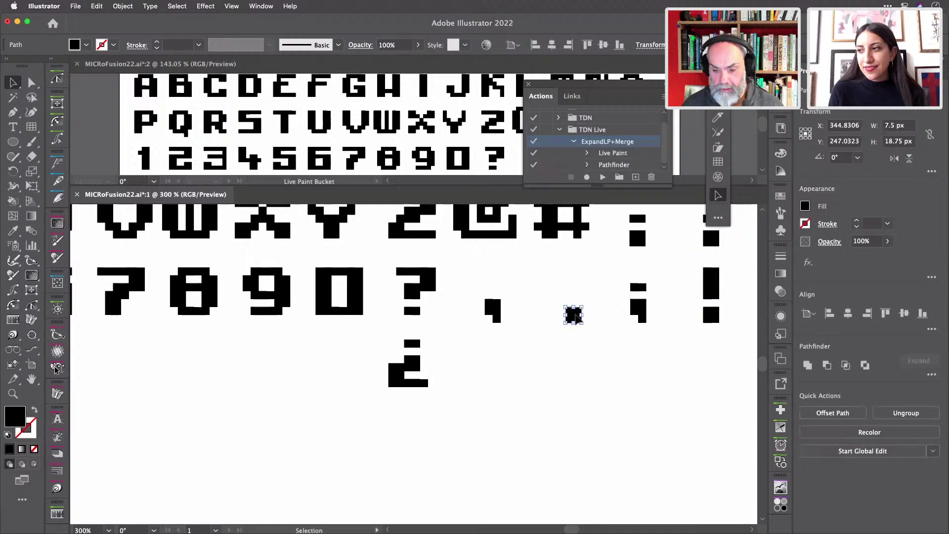
scroll(625, 371, down, 5)
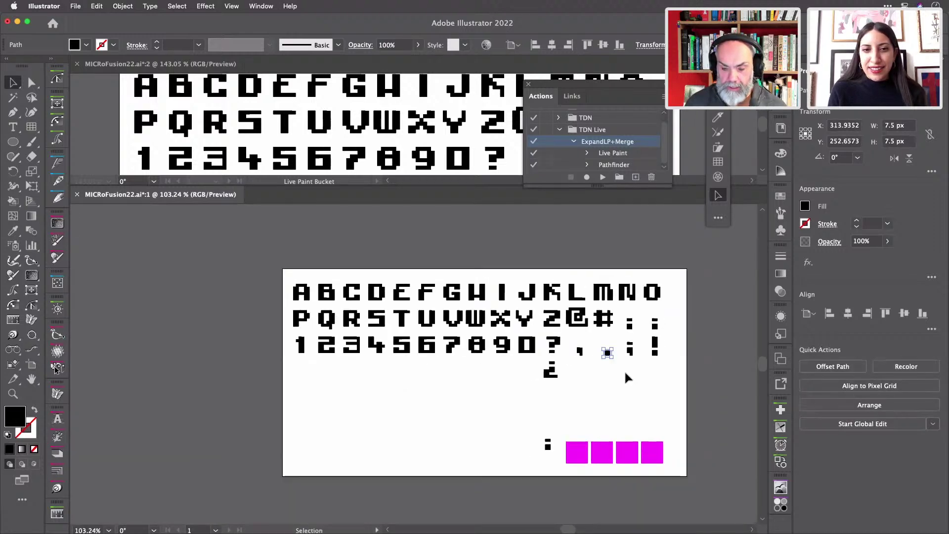
scroll(625, 371, up, 3)
scroll(625, 375, left, 3)
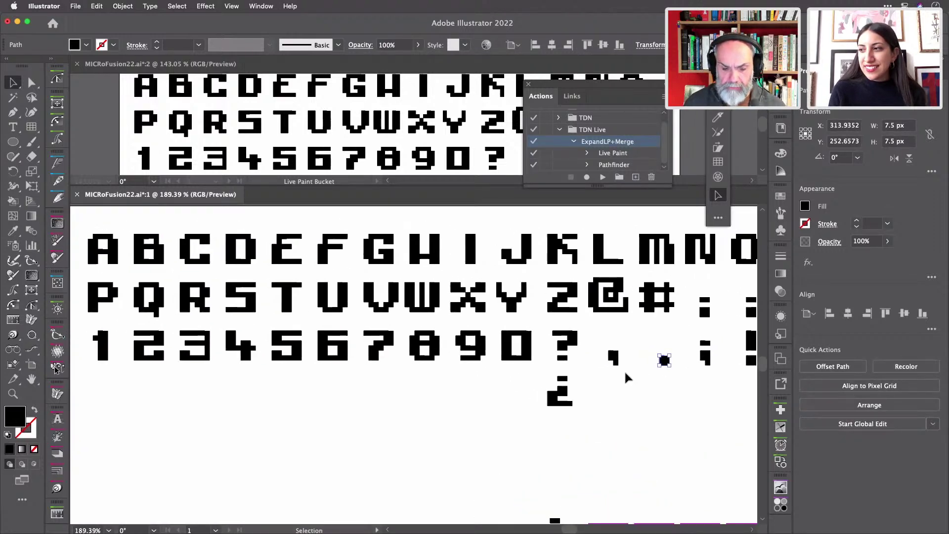
scroll(640, 378, right, 2)
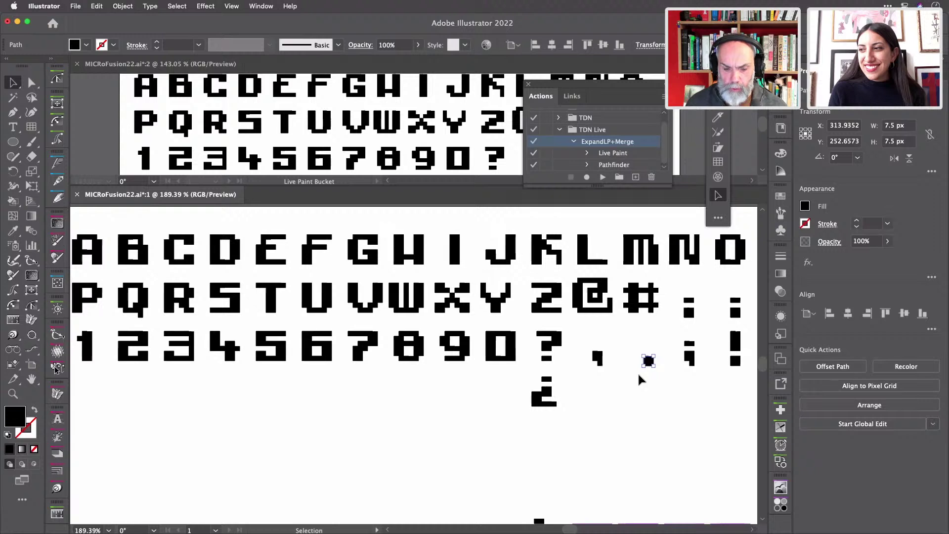
key(a)
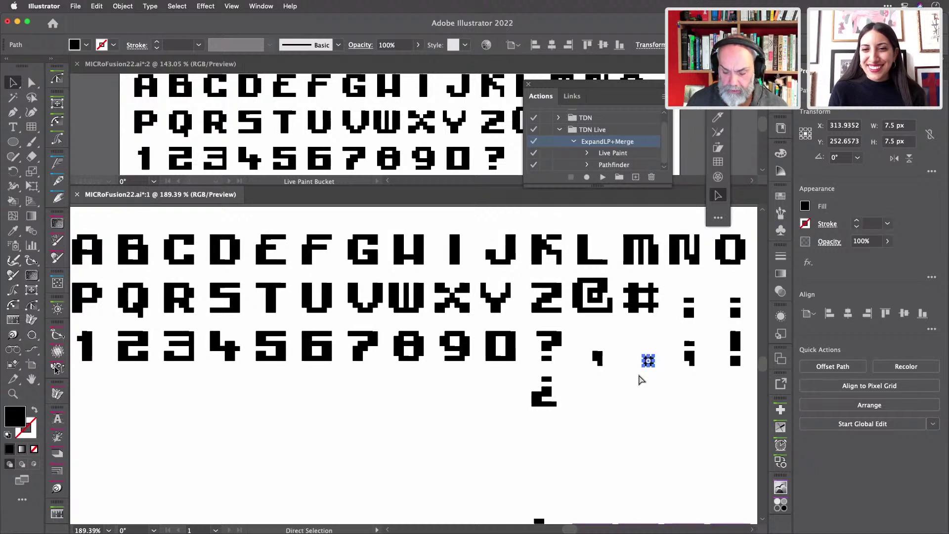
key(super+y)
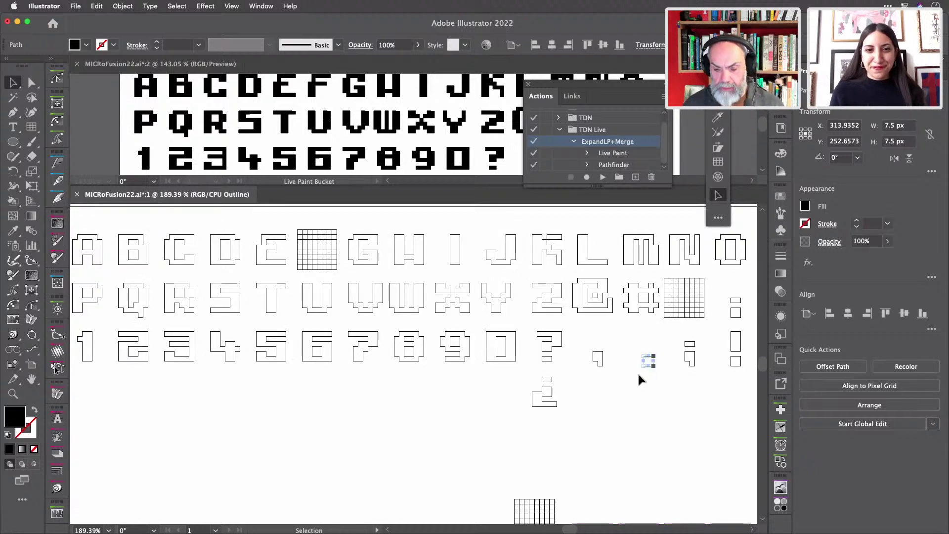
click(642, 399)
key(super+0)
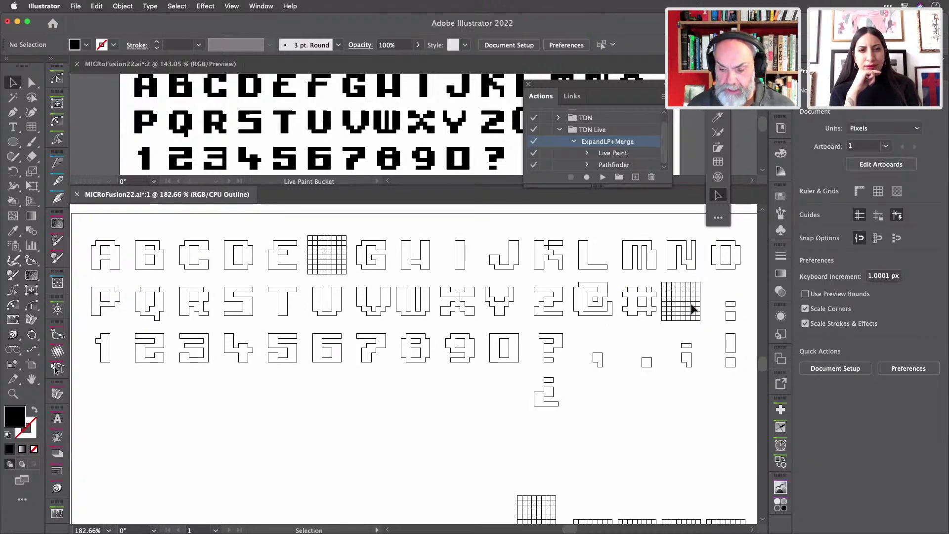
- Return to Preview and inspect the # and @ glyphs for remaining Live Paint
key(a)
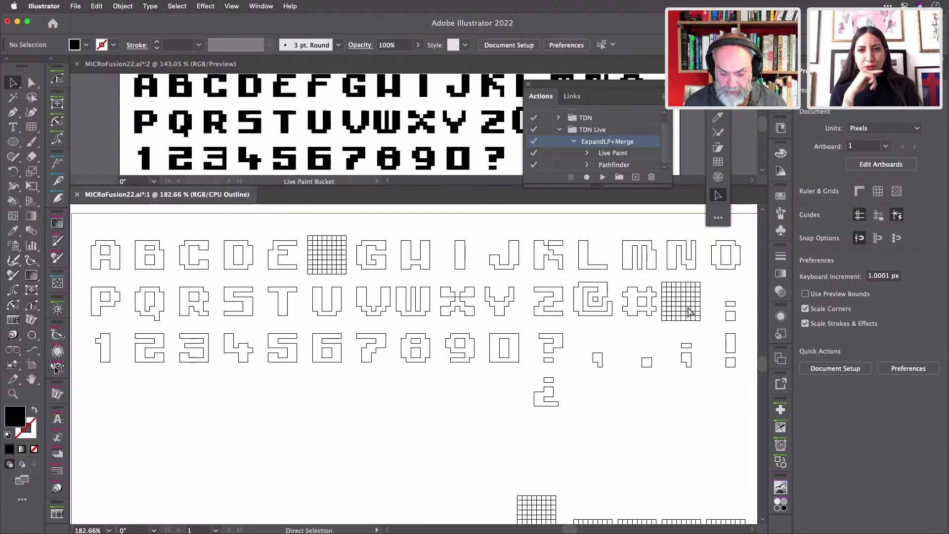
key(super+y)
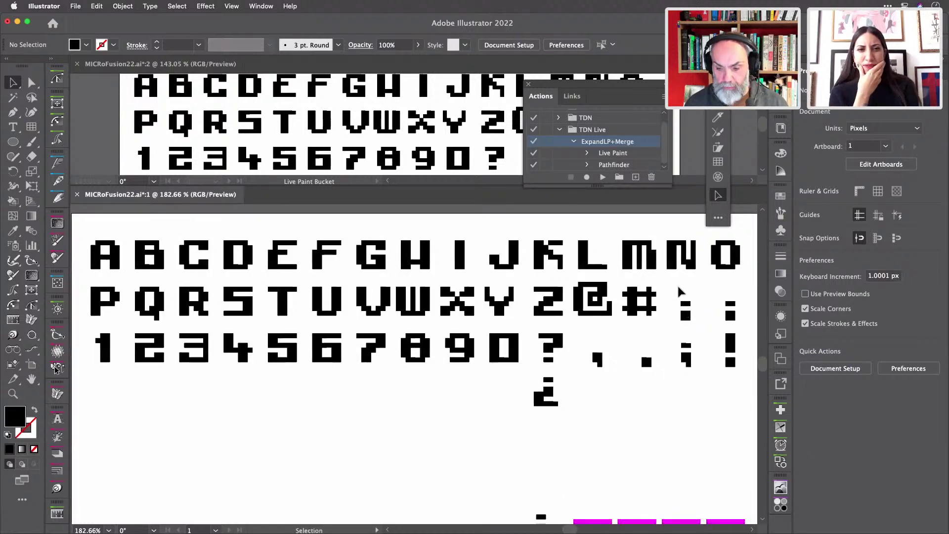
key(v)
click(652, 297)
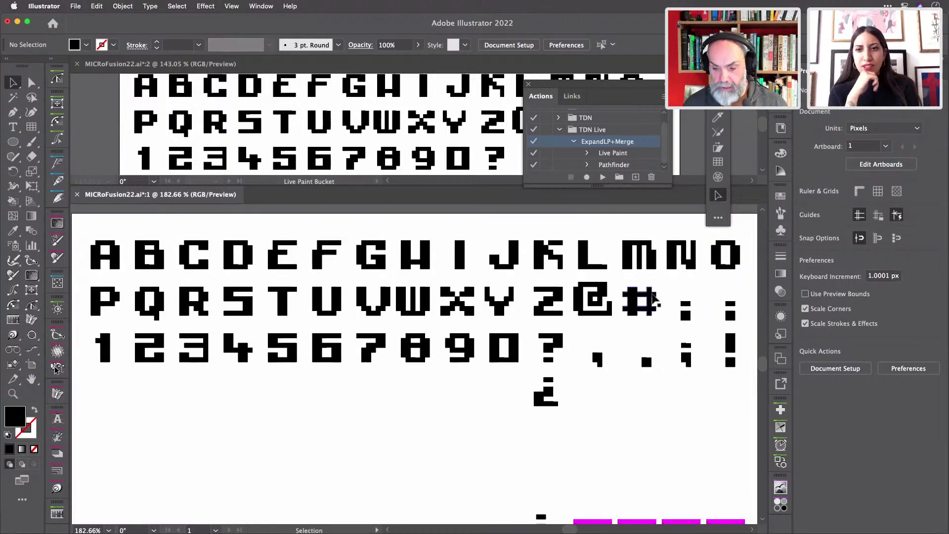
click(684, 300)
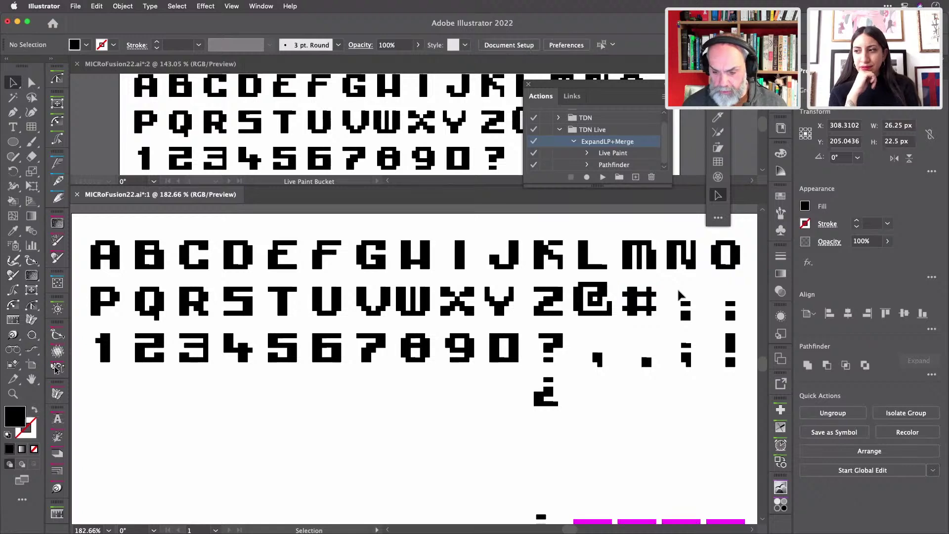
click(600, 303)
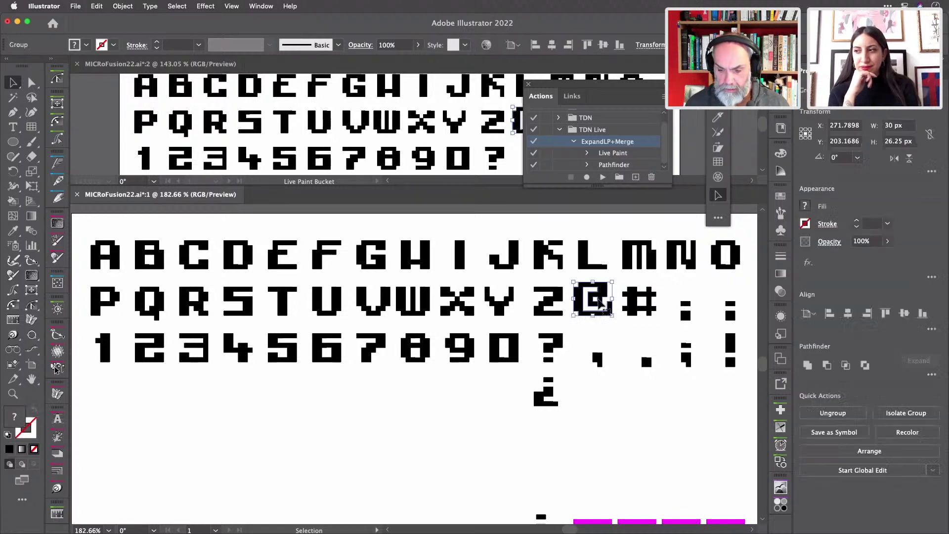
key(super+y)
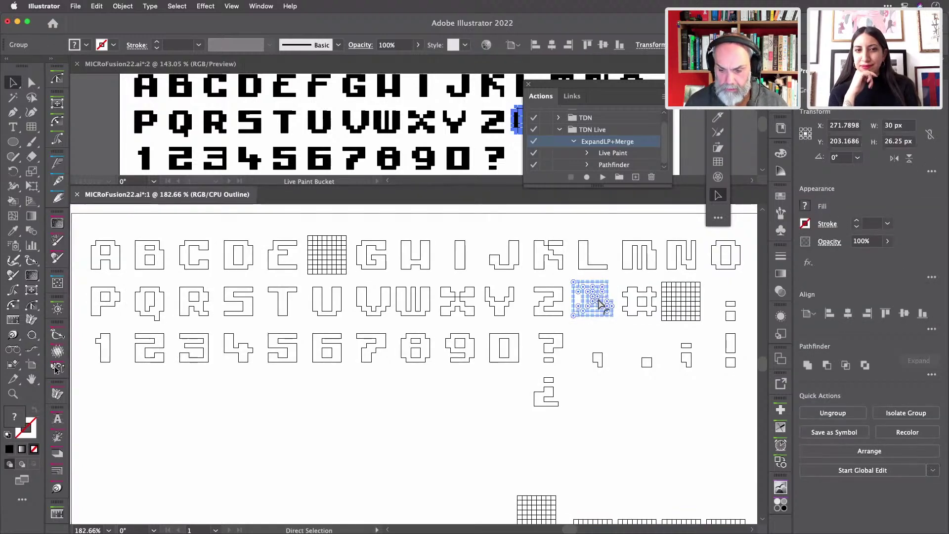
key(super+y)
- Expand and merge the colon glyph, then confirm the result in Outline view
click(686, 313)
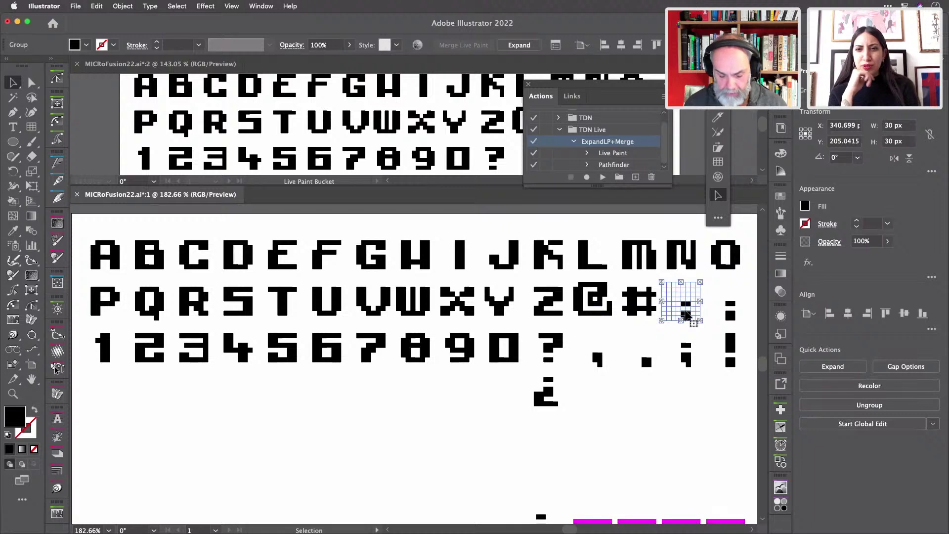
key(a)
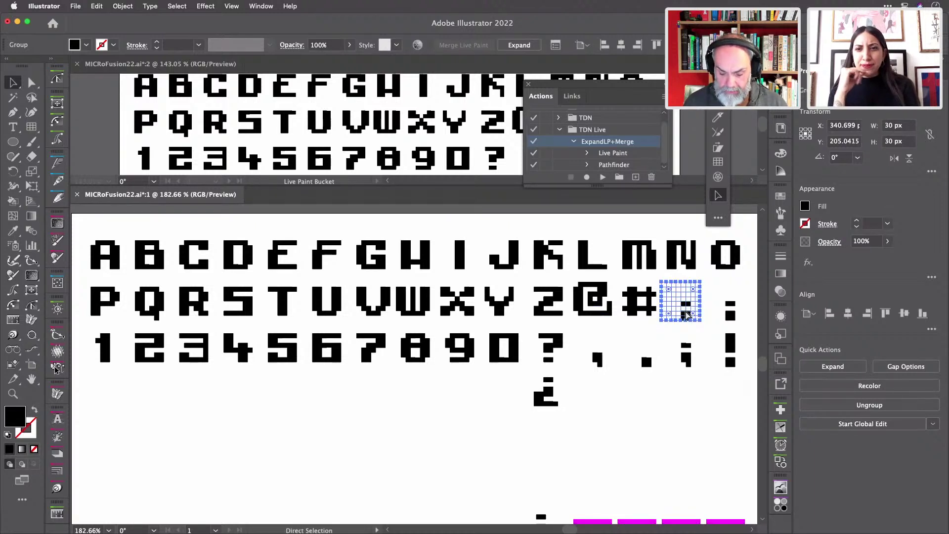
key(super+F1)
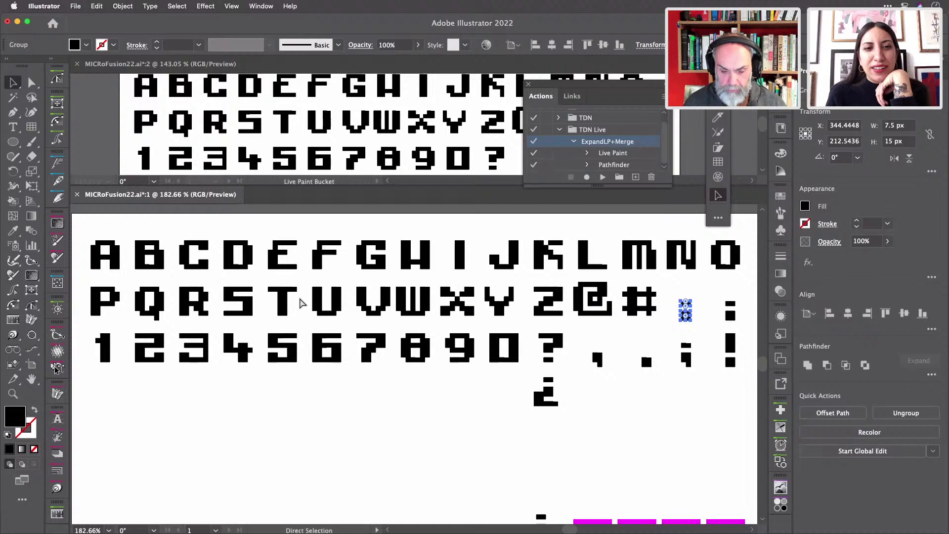
key(super+y)
key(a)
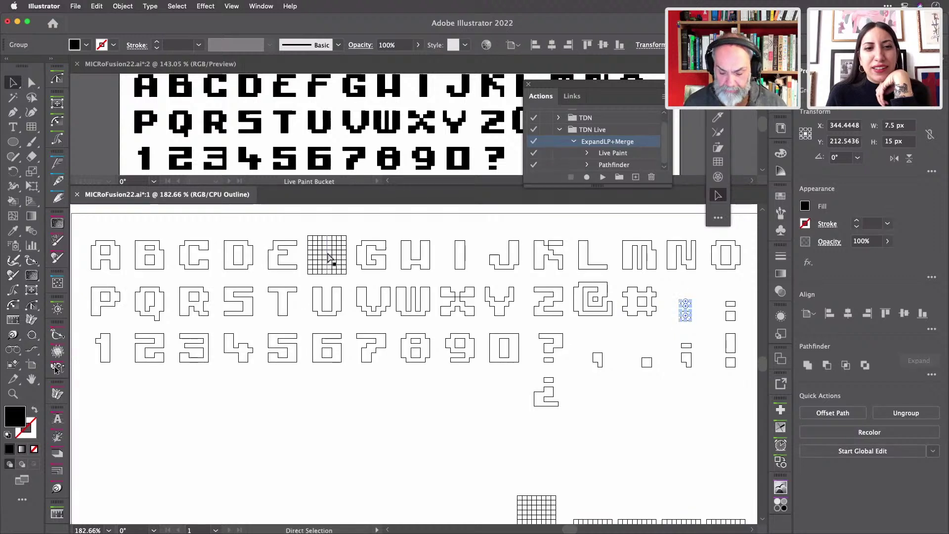
key(super+y)
key(v)
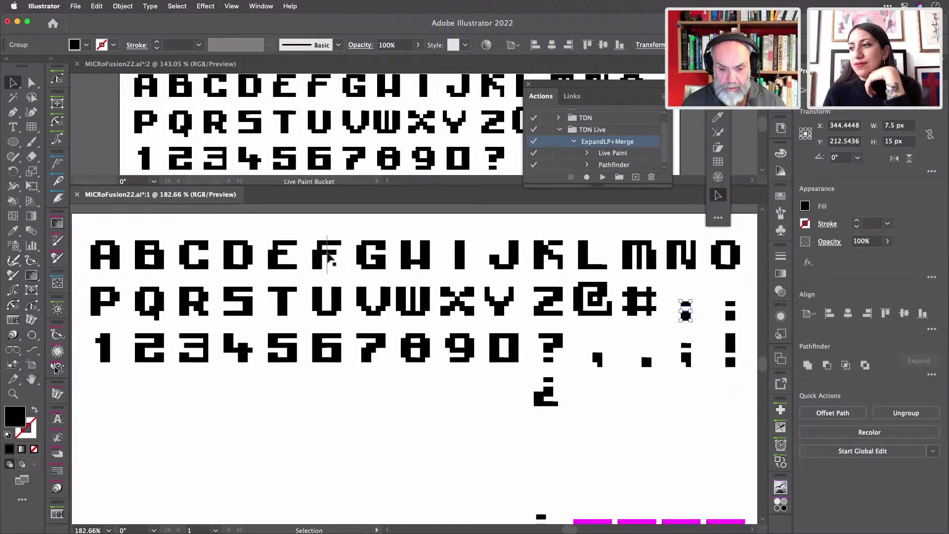
- Expand and merge the F glyph into plain shapes
click(329, 257)
key(a)
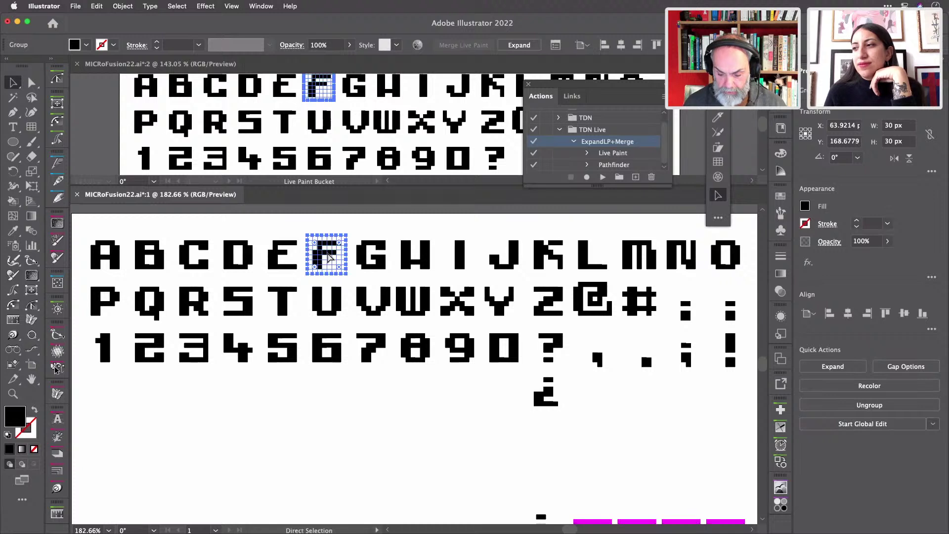
key(F2)
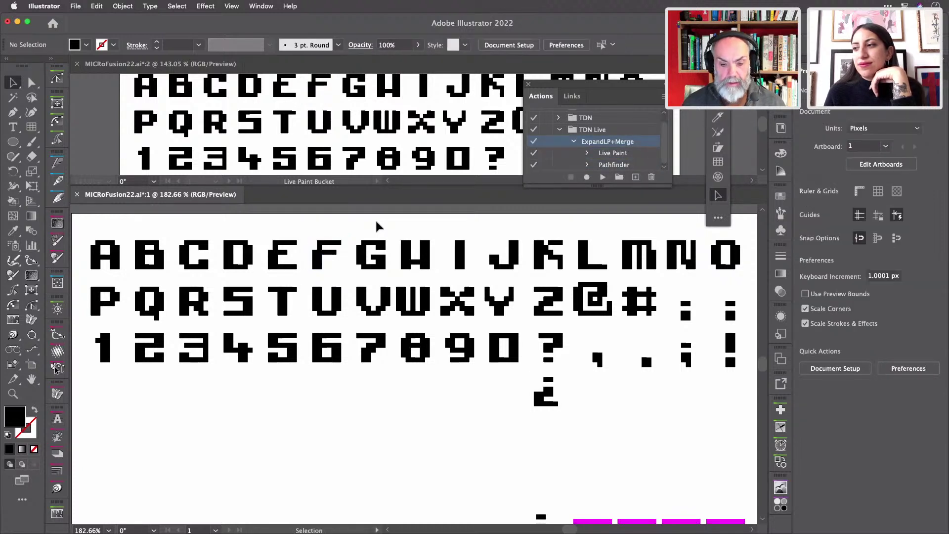
- Review the glyphs in Outline view, return to Preview, and close the MICRoFusion22.ai:2 window
key(super+y)
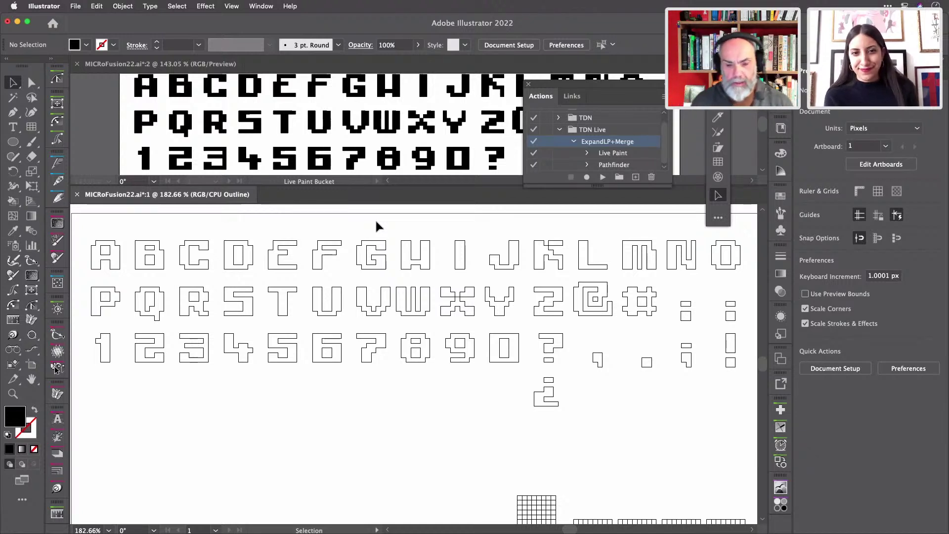
key(a)
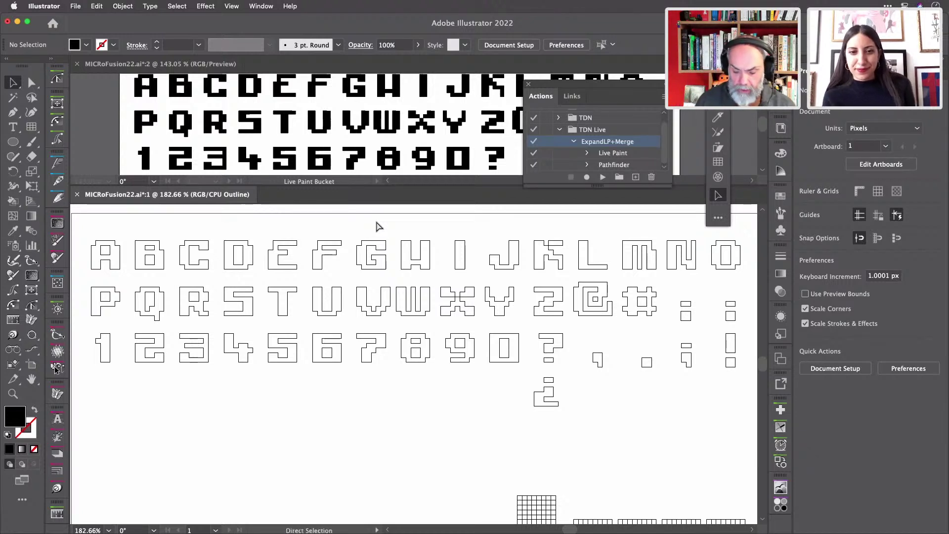
key(v)
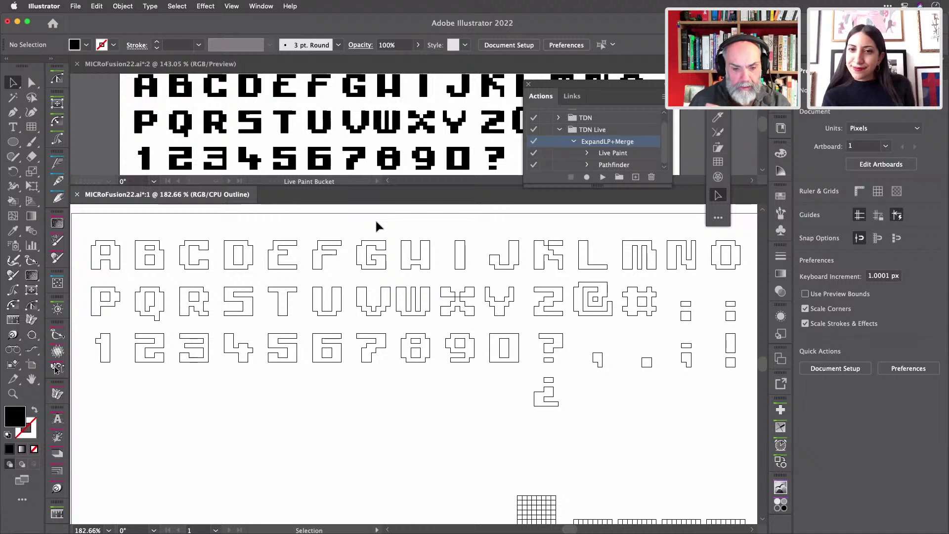
key(a)
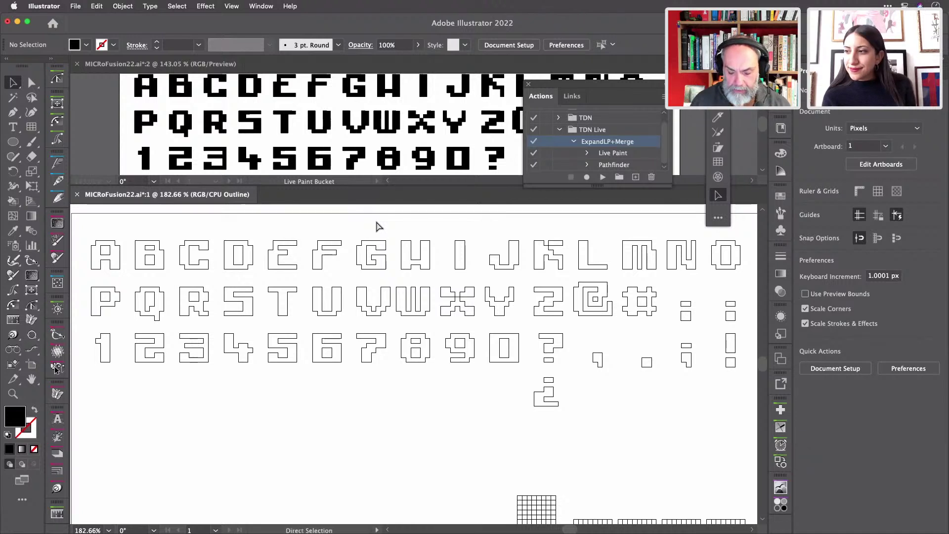
key(super+y)
key(v)
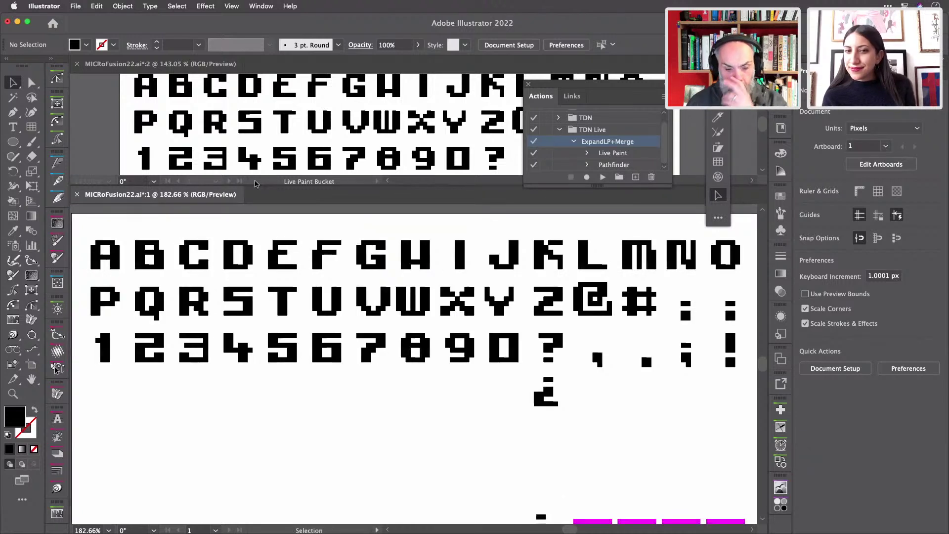
click(76, 64)
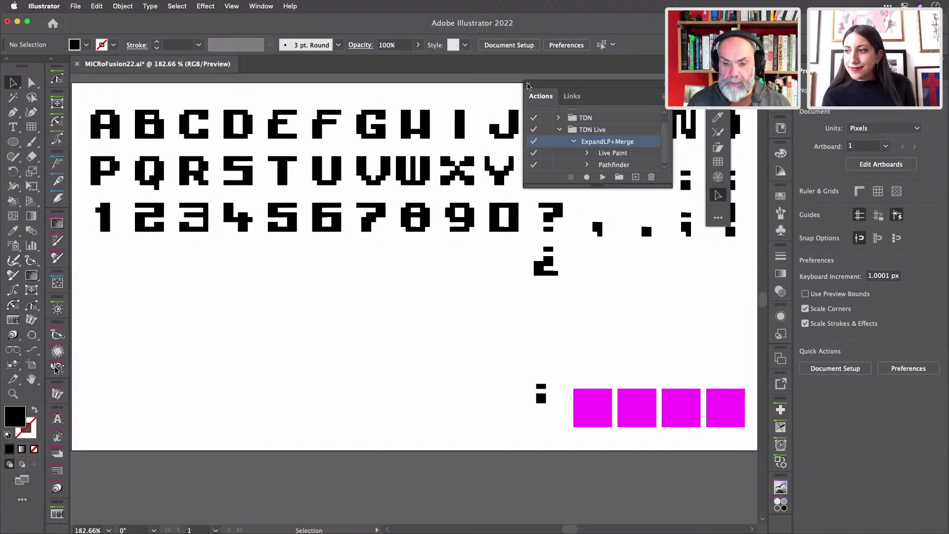
- Close the Actions panel and floating toolbar, then zoom out to see the artboard
click(529, 84)
drag(714, 97, 220, 306)
click(218, 305)
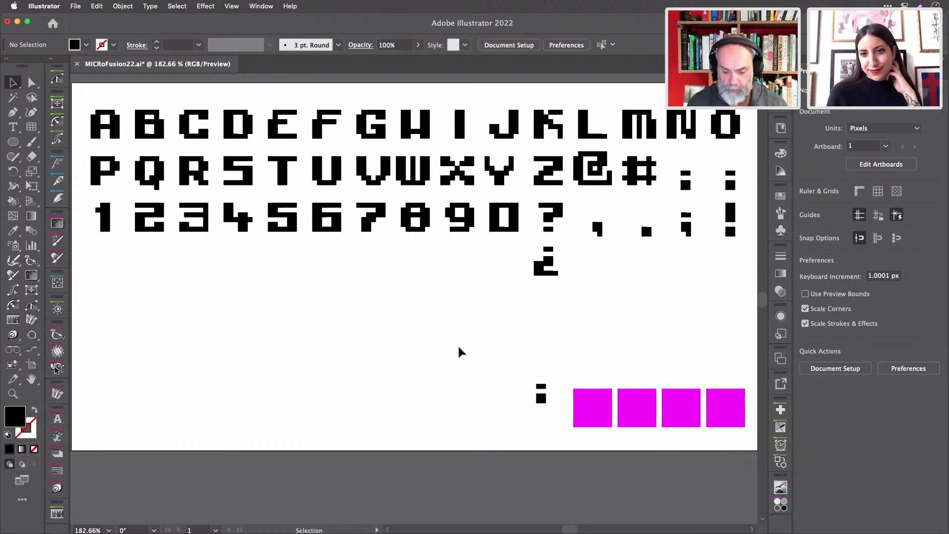
key(super+minus)
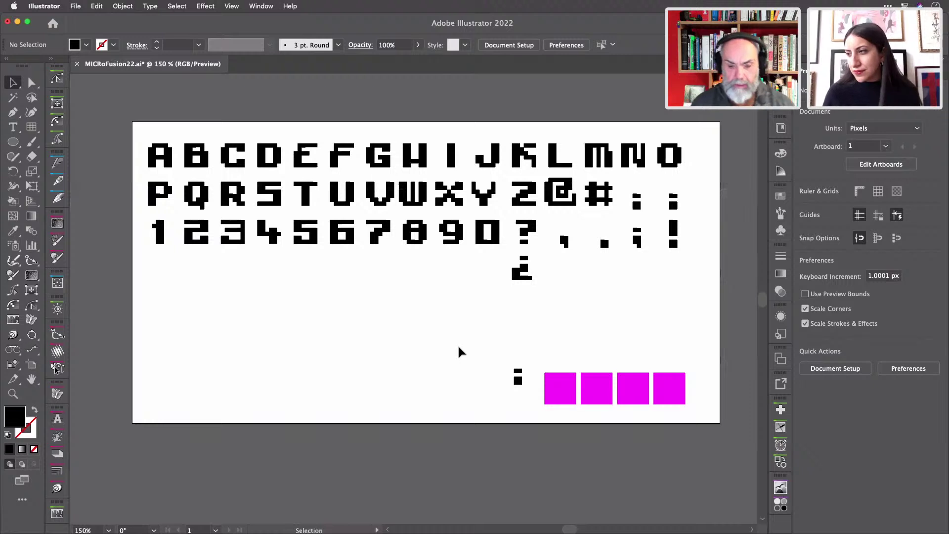
- Save MICRoFusion22.ai and delete the duplicate colon beside the #
key(a)
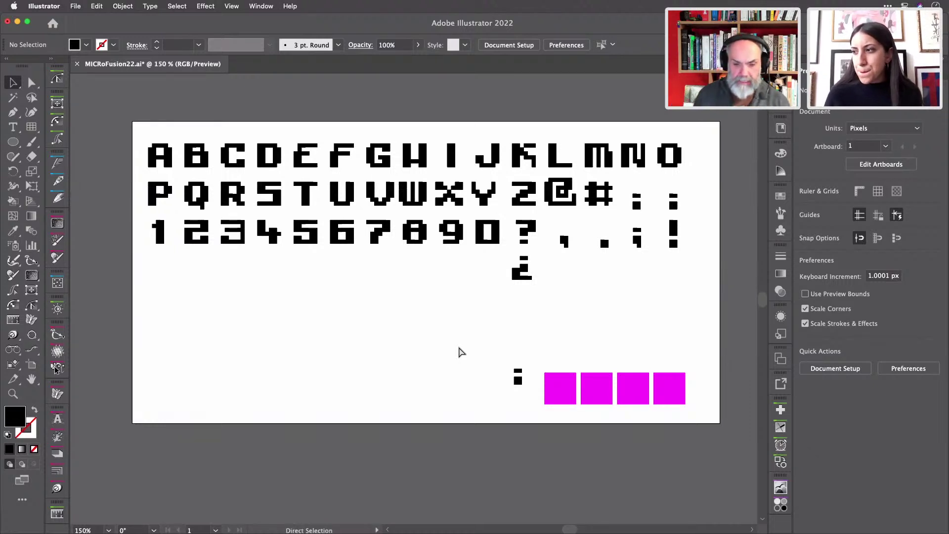
key(super+s)
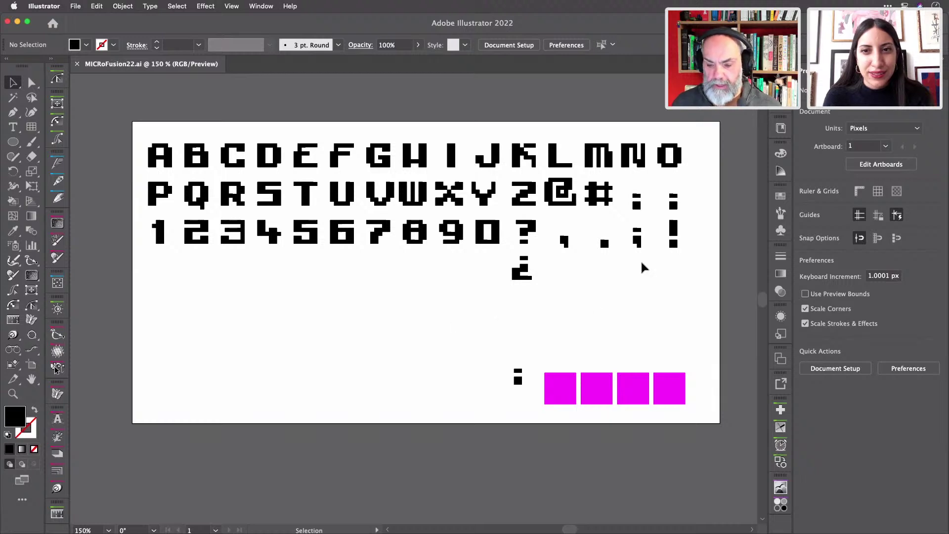
click(638, 205)
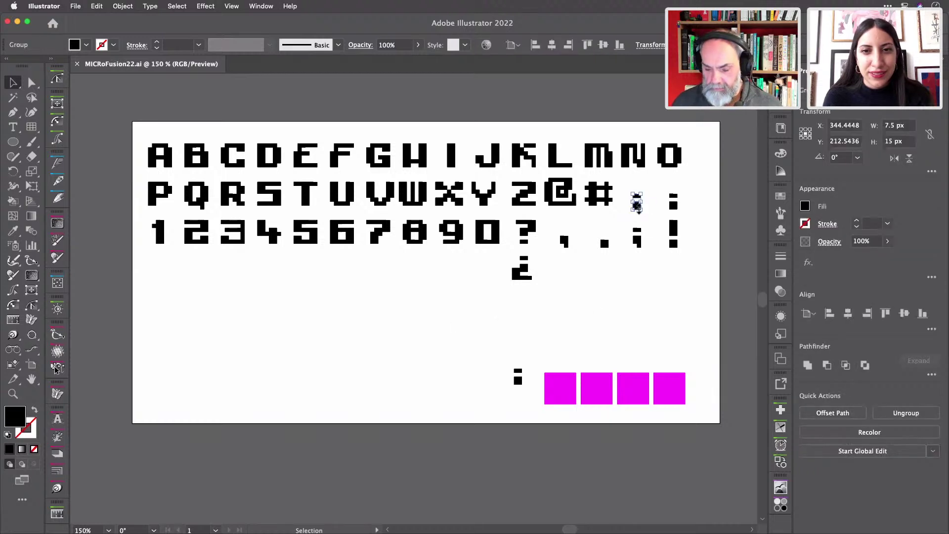
key(Delete)
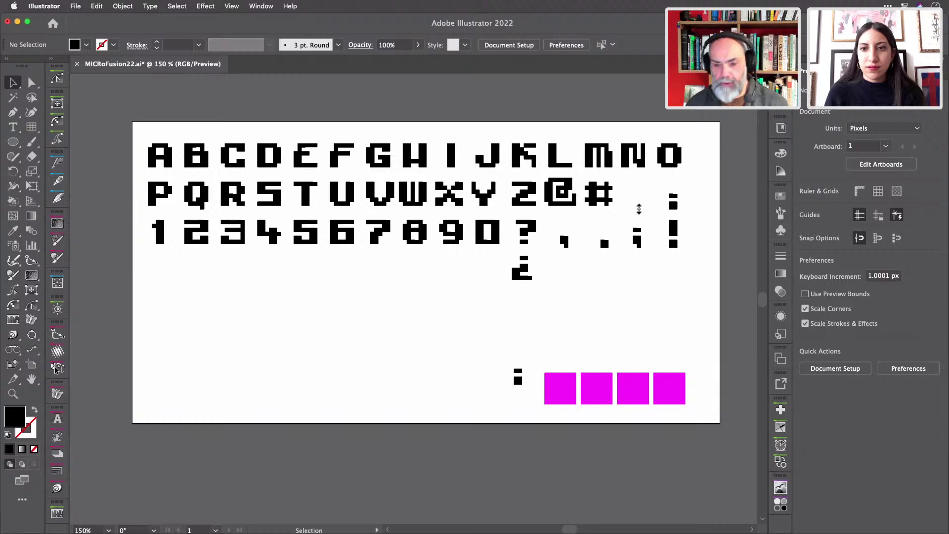
click(76, 6)
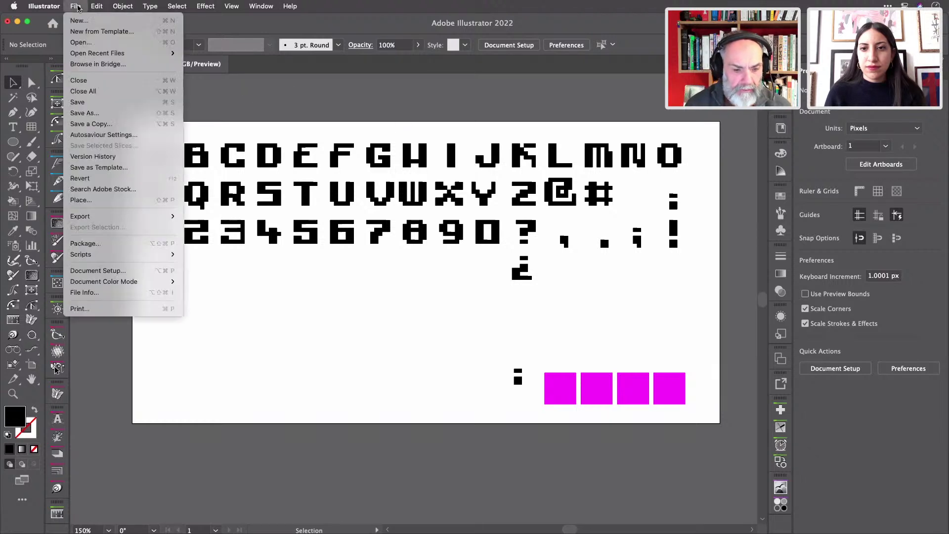
mouse_move(101, 54)
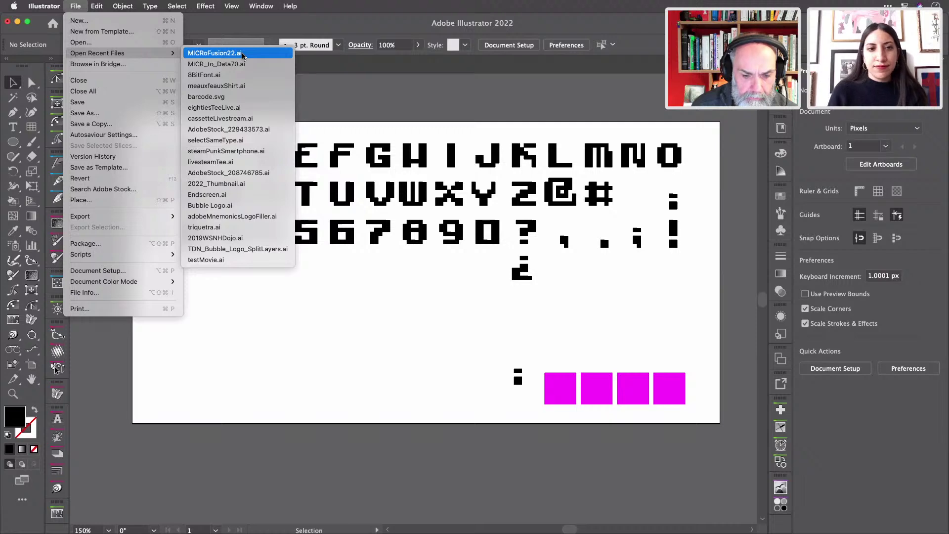
click(244, 76)
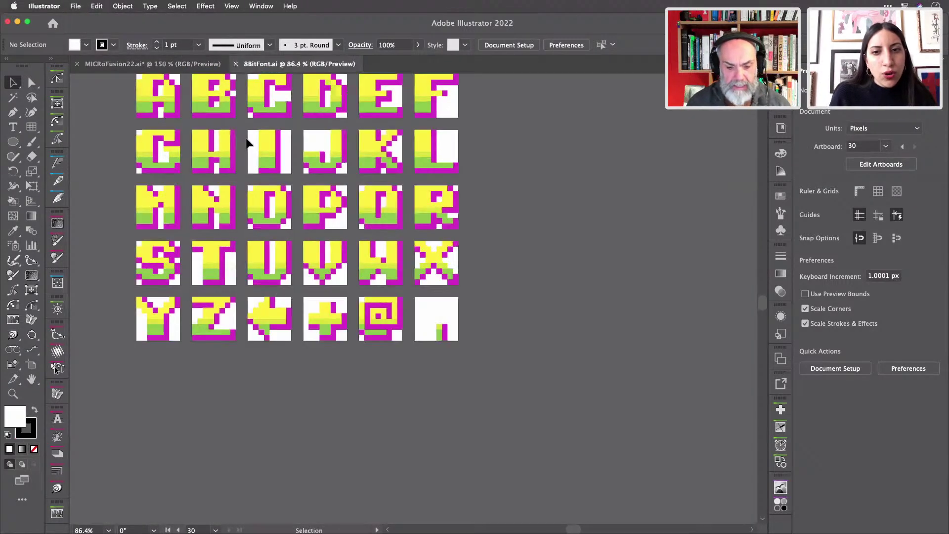
scroll(248, 144, up, 4)
scroll(246, 142, up, 2)
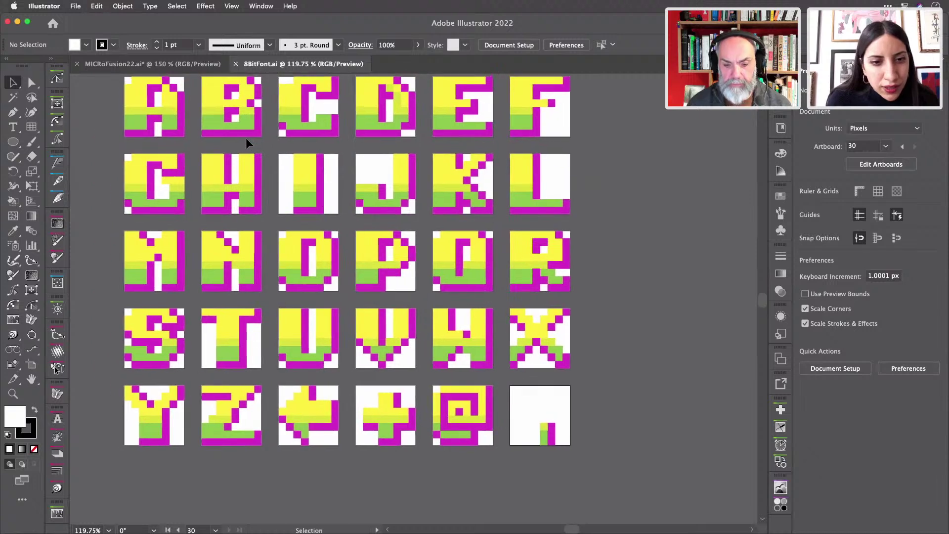
scroll(246, 142, left, 4)
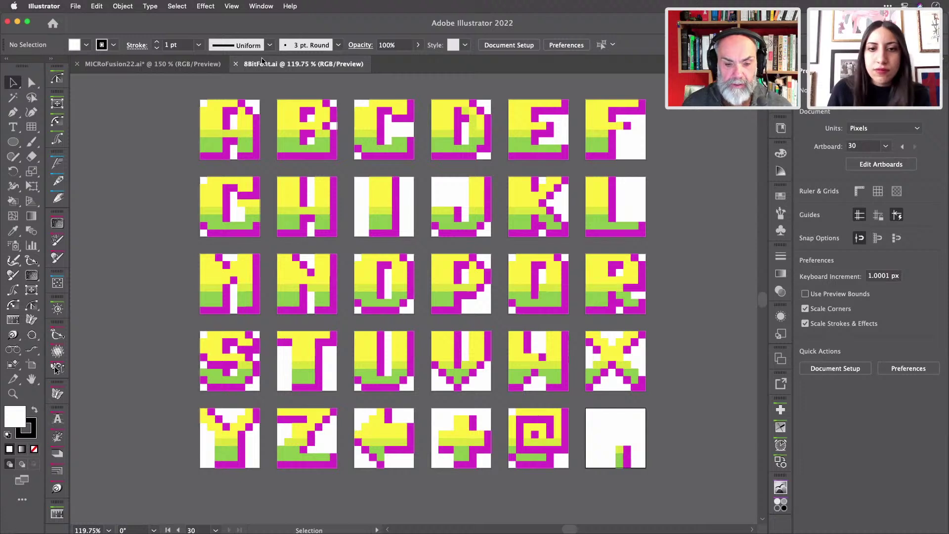
click(235, 64)
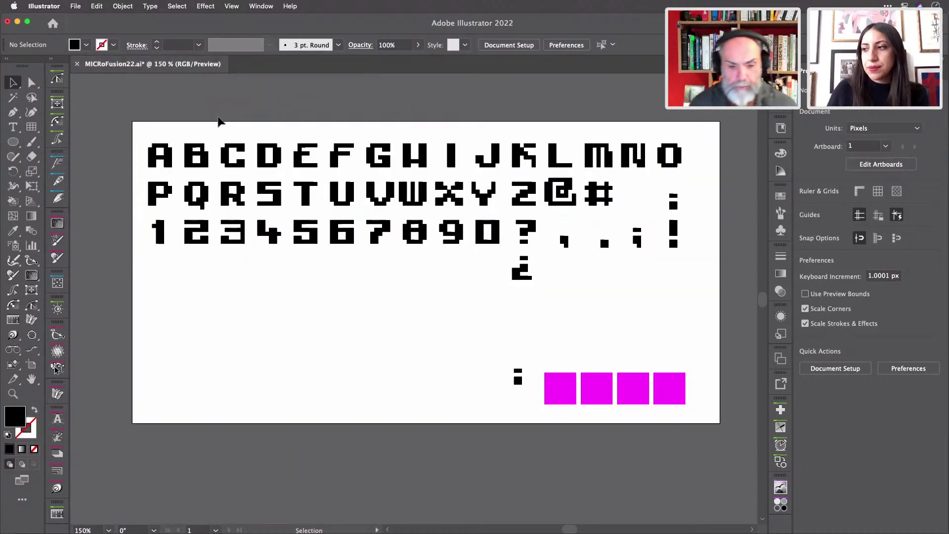
- Show the rulers and place a horizontal guide along the E's bottom edge
key(super+r)
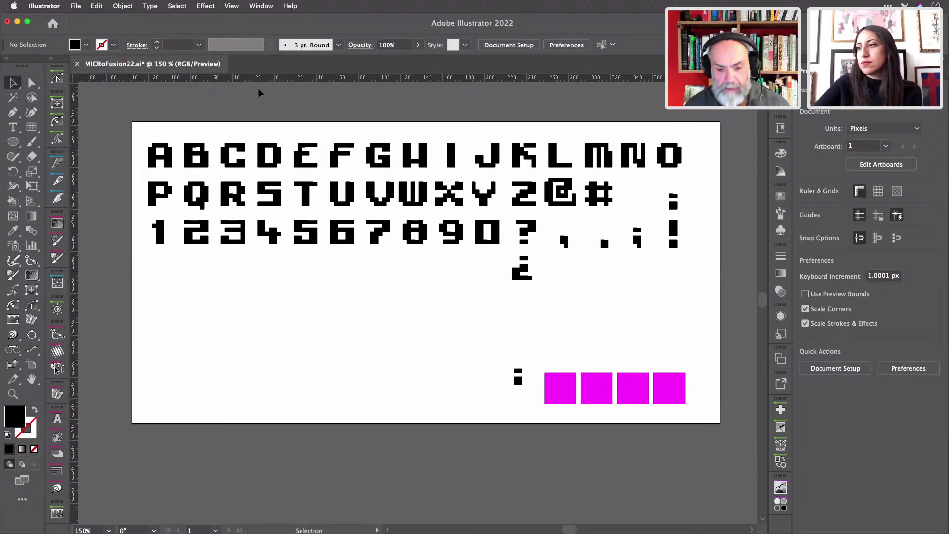
drag(280, 80, 294, 167)
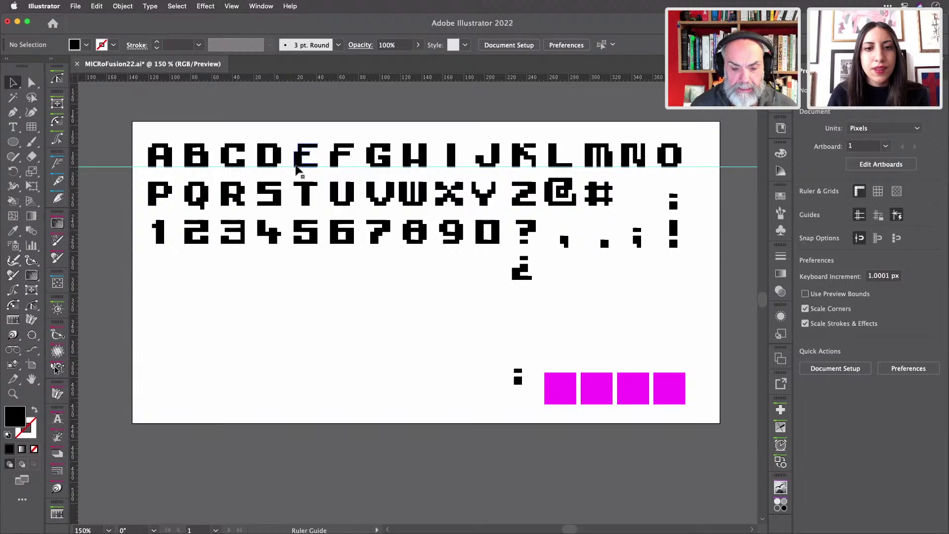
scroll(289, 141, up, 3)
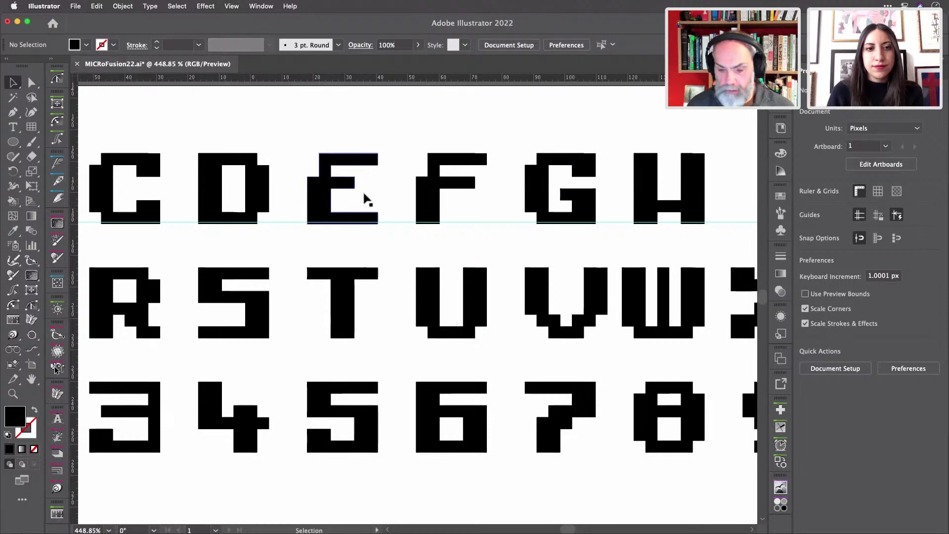
key(a)
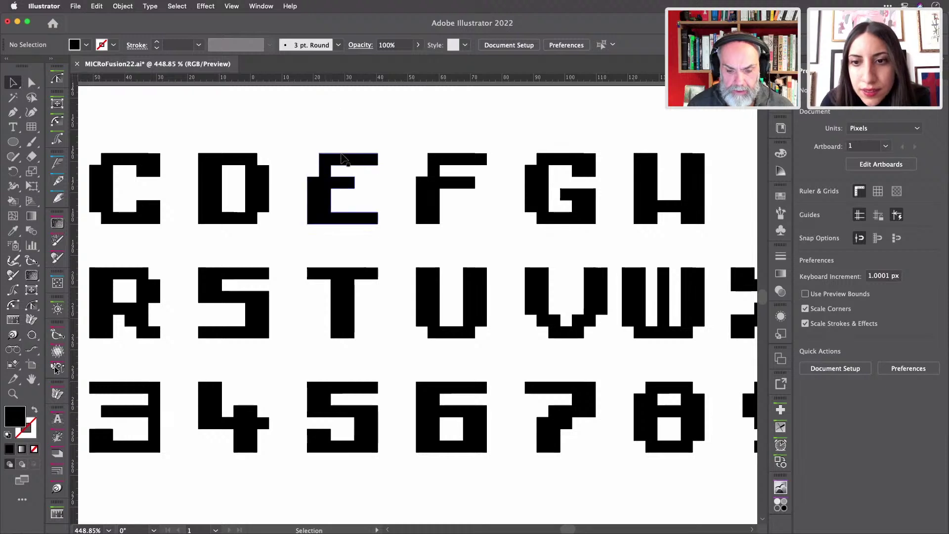
scroll(345, 159, up, 3)
scroll(345, 160, up, 1)
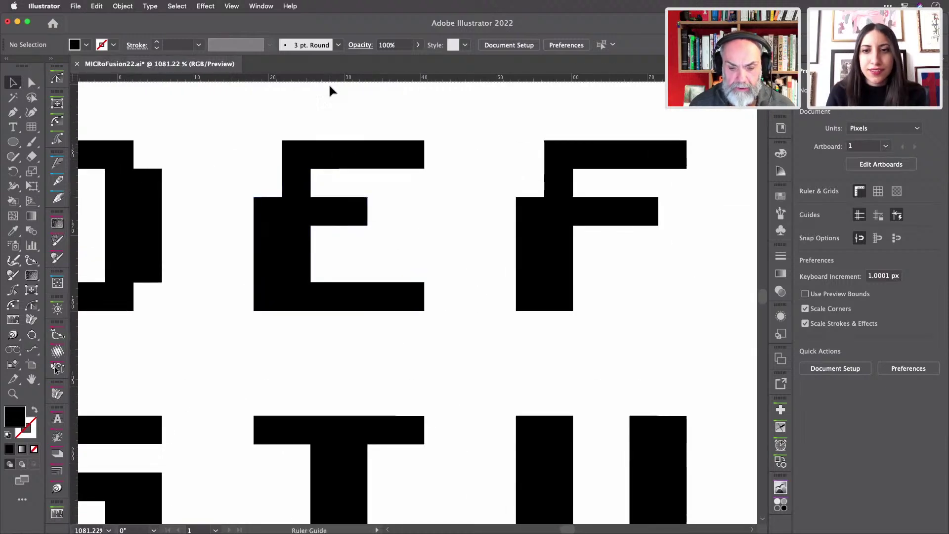
drag(329, 80, 383, 313)
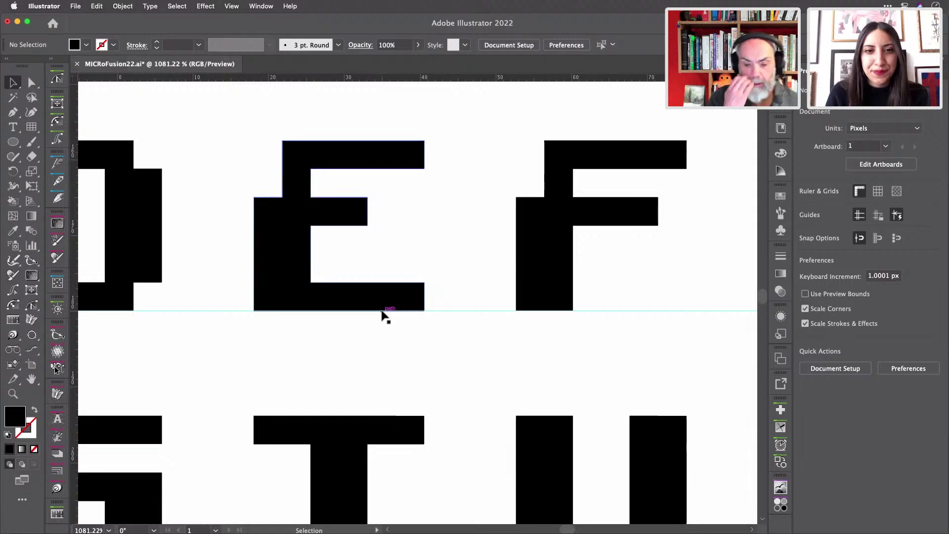
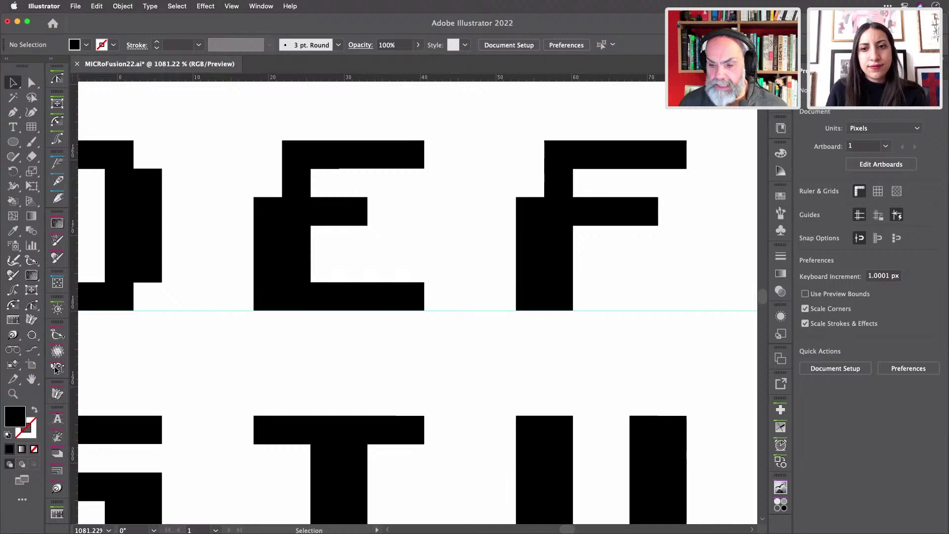
- Inspect Layer 1's contents in the Layers panel, widen the panel, then tuck it away
key(F7)
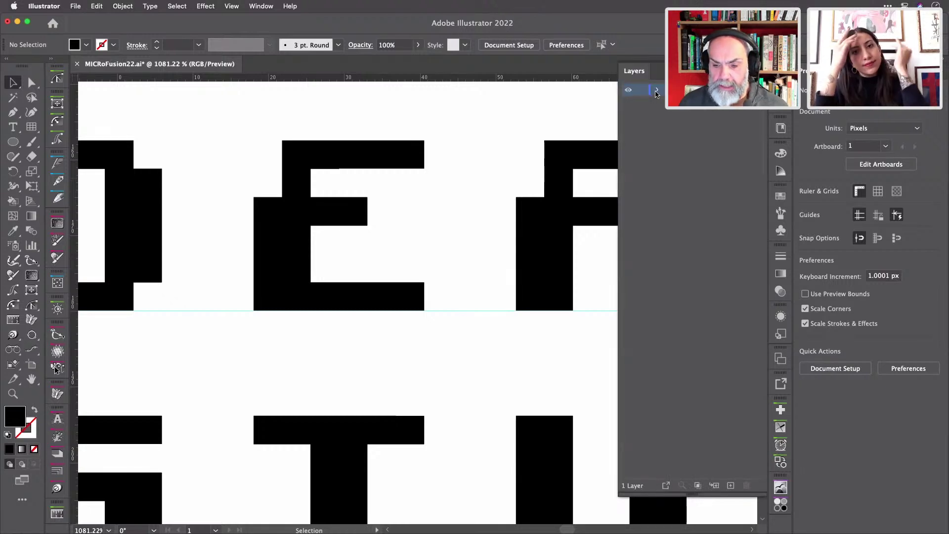
click(658, 91)
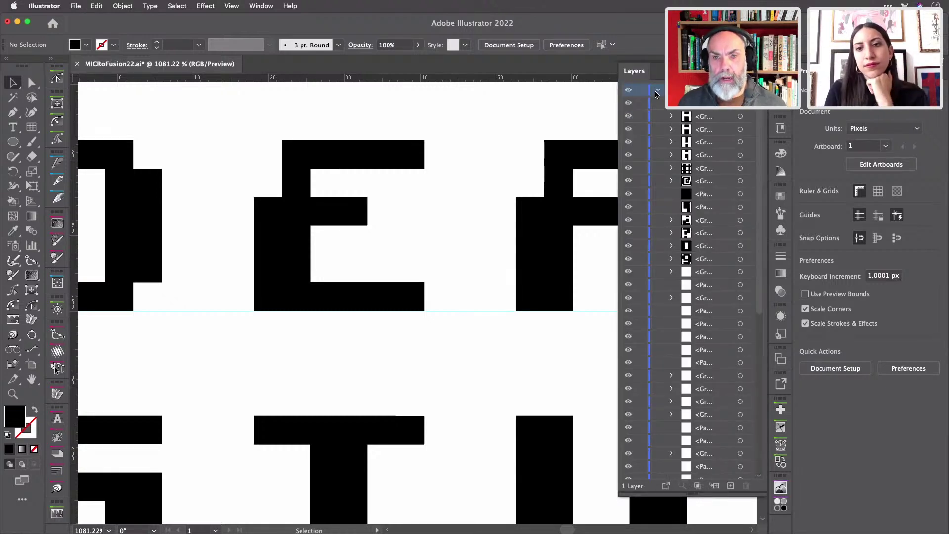
scroll(724, 183, down, 5)
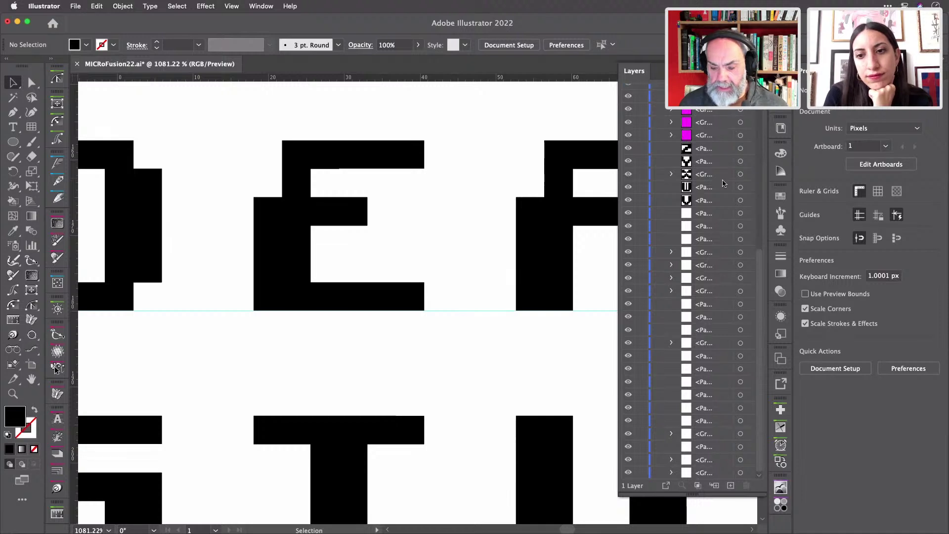
scroll(723, 183, up, 5)
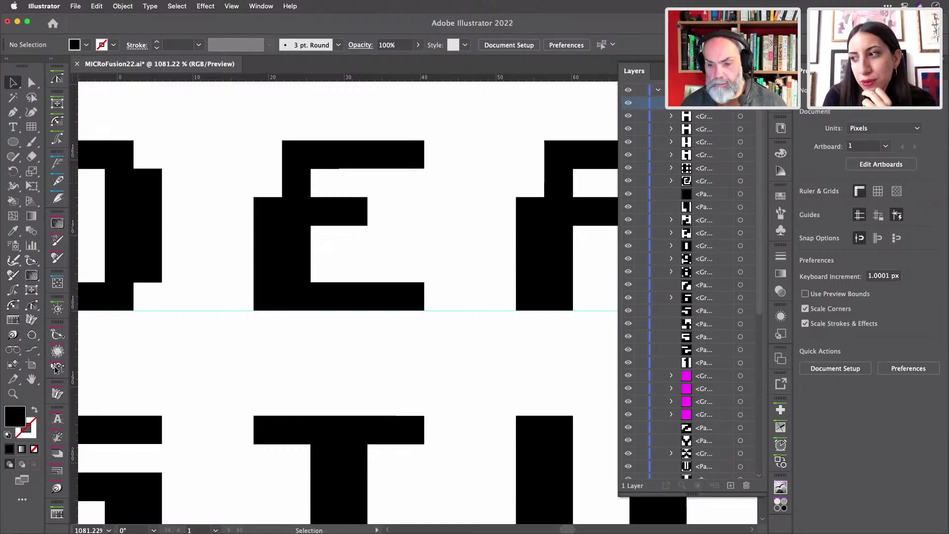
click(622, 79)
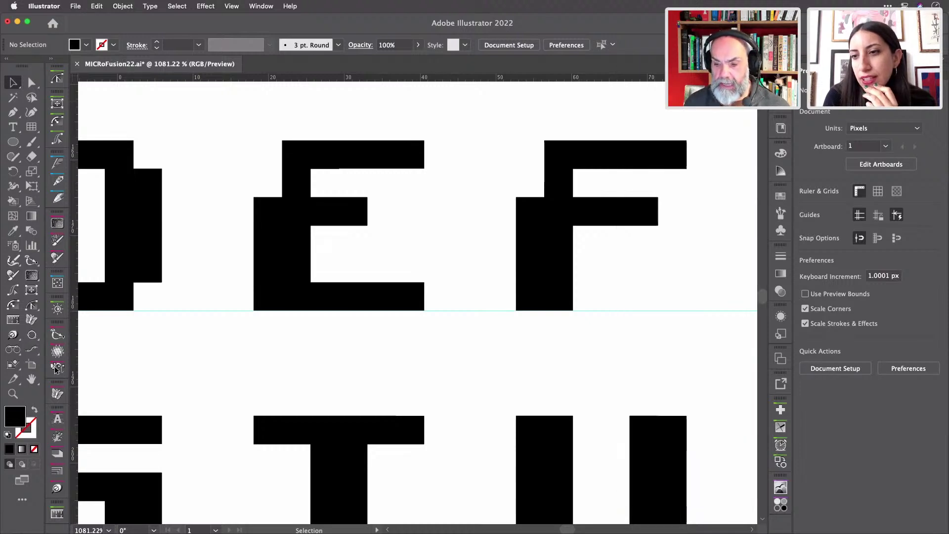
key(F7)
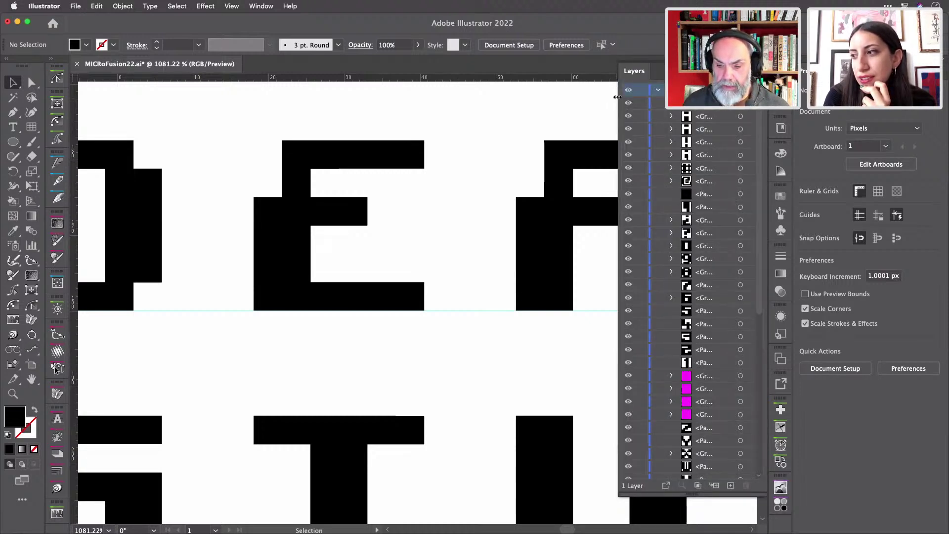
drag(617, 97, 590, 103)
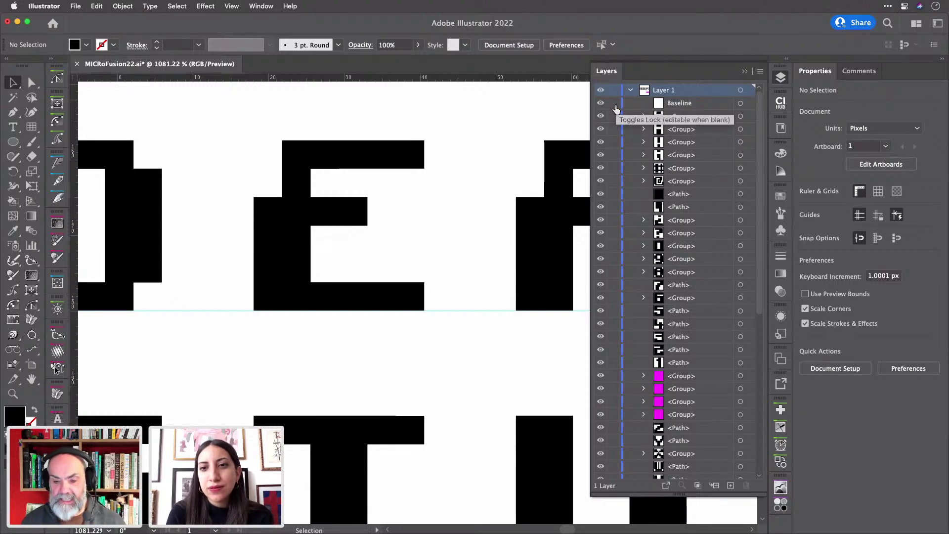
right_click(781, 75)
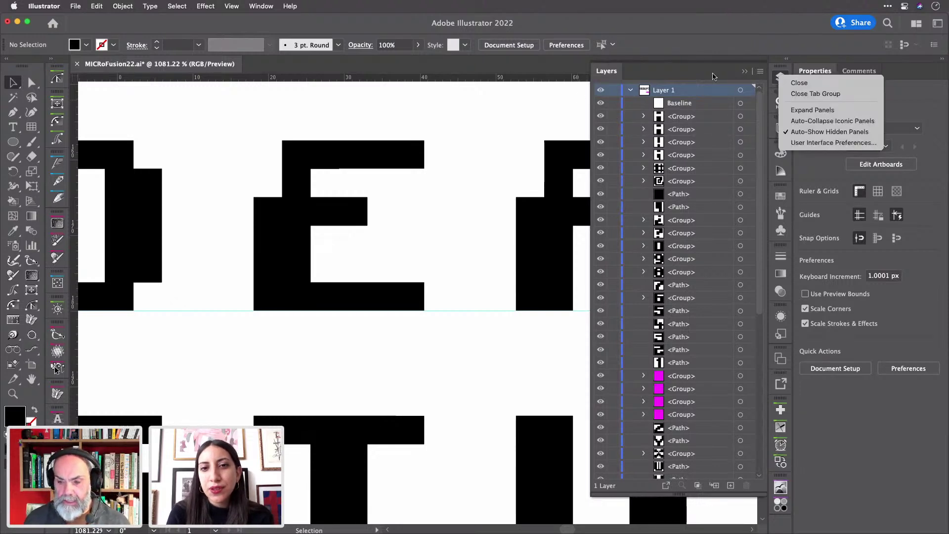
click(471, 106)
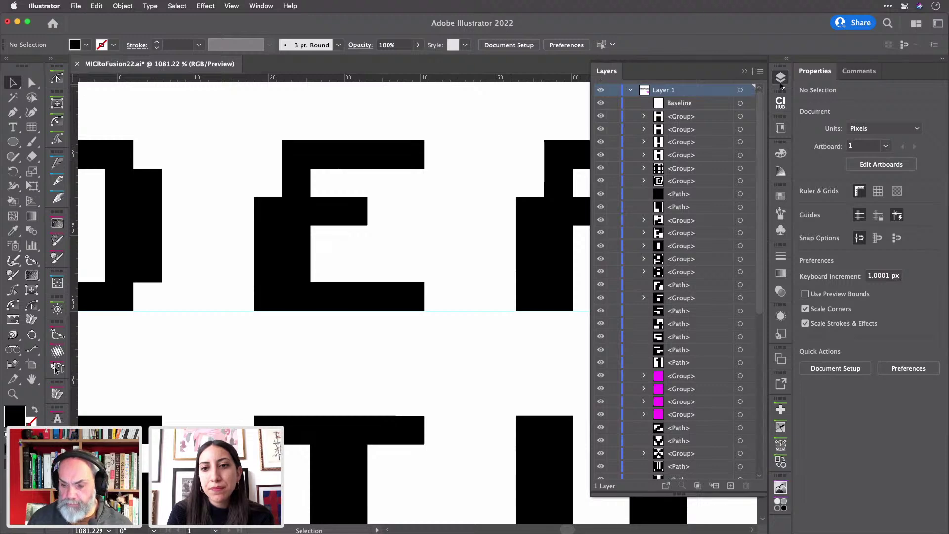
click(781, 78)
- Select the whole top row of letters A through O
scroll(680, 106, down, 10)
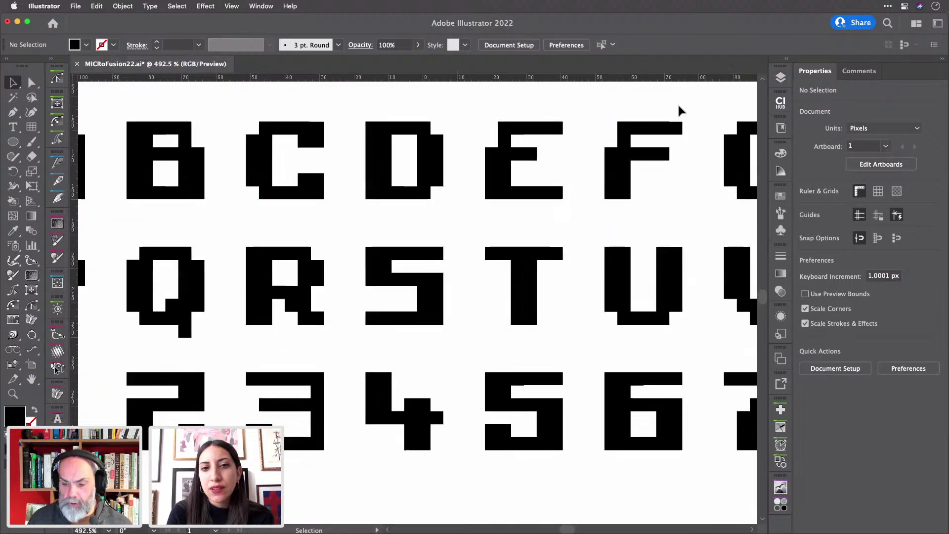
scroll(679, 106, down, 5)
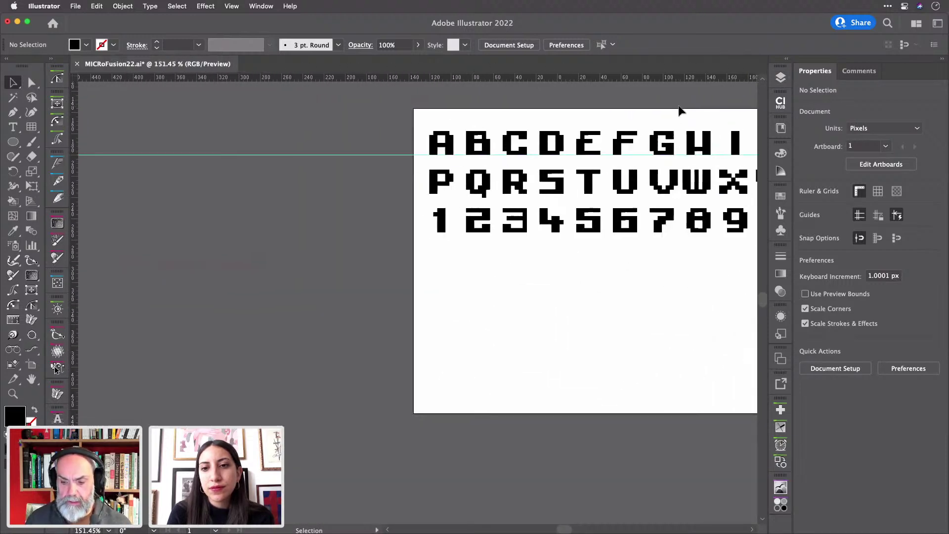
scroll(678, 110, down, 2)
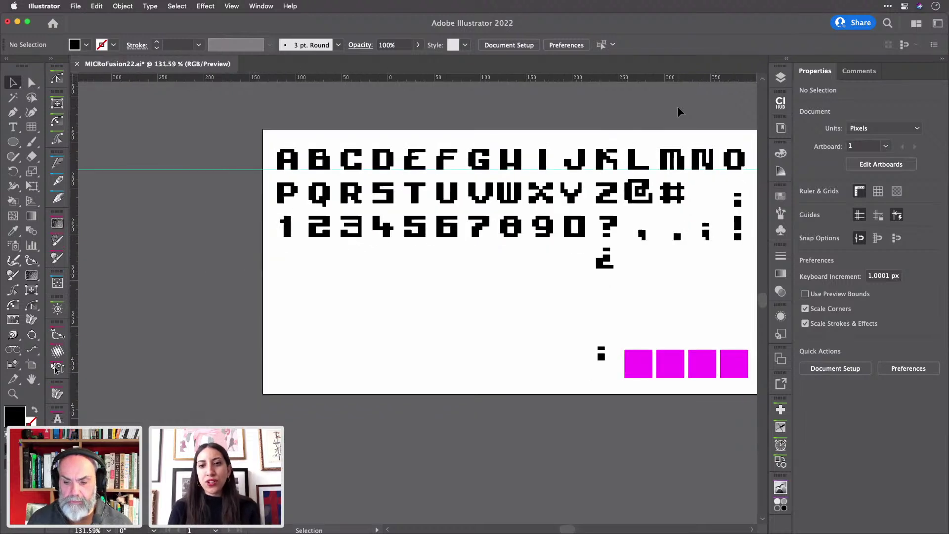
scroll(679, 110, right, 3)
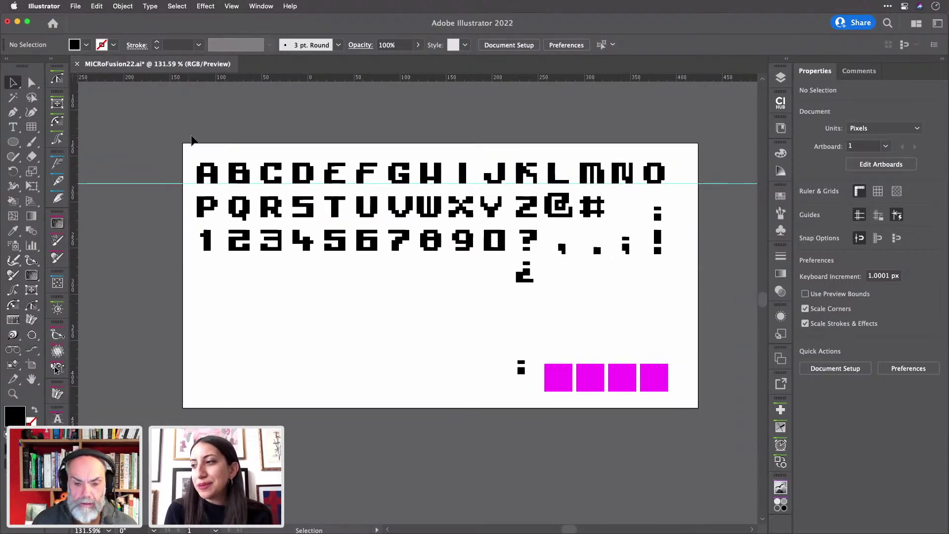
drag(186, 134, 676, 177)
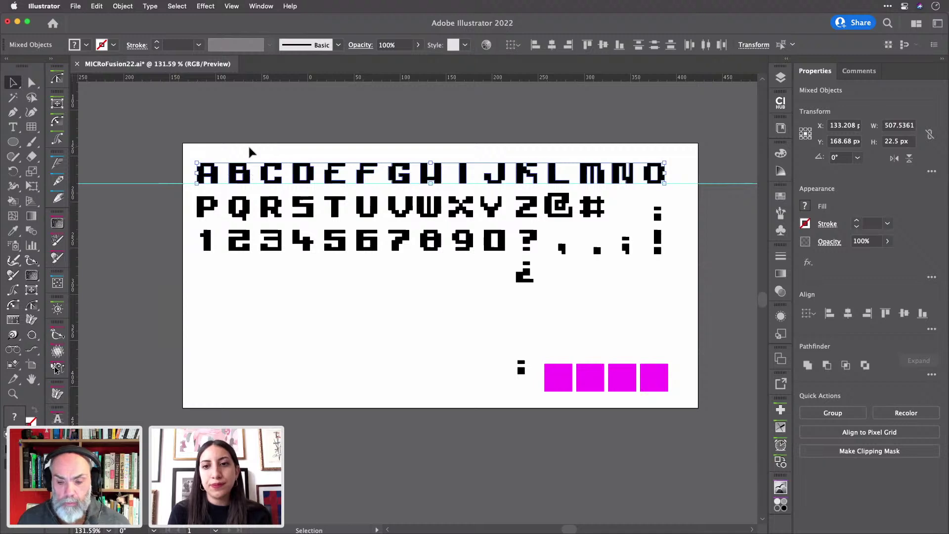
scroll(248, 143, up, 5)
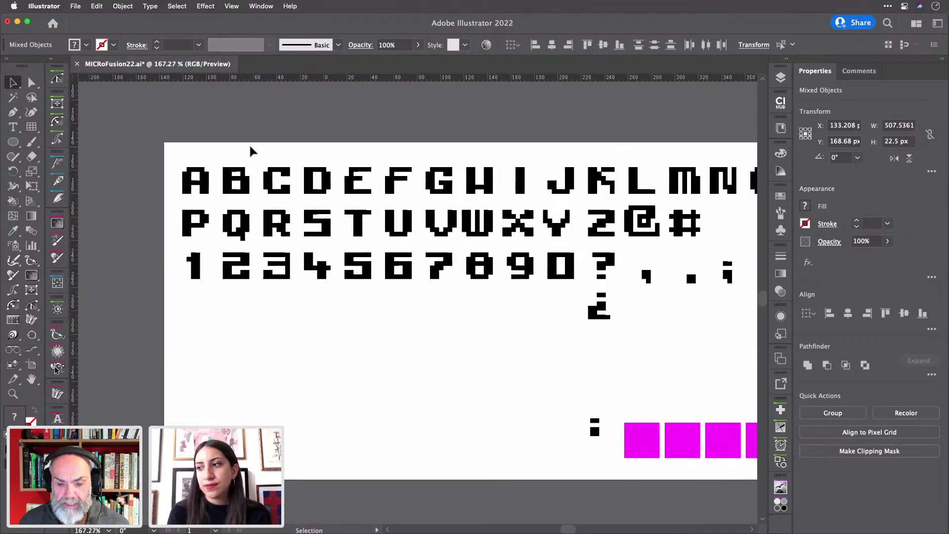
scroll(251, 150, down, 8)
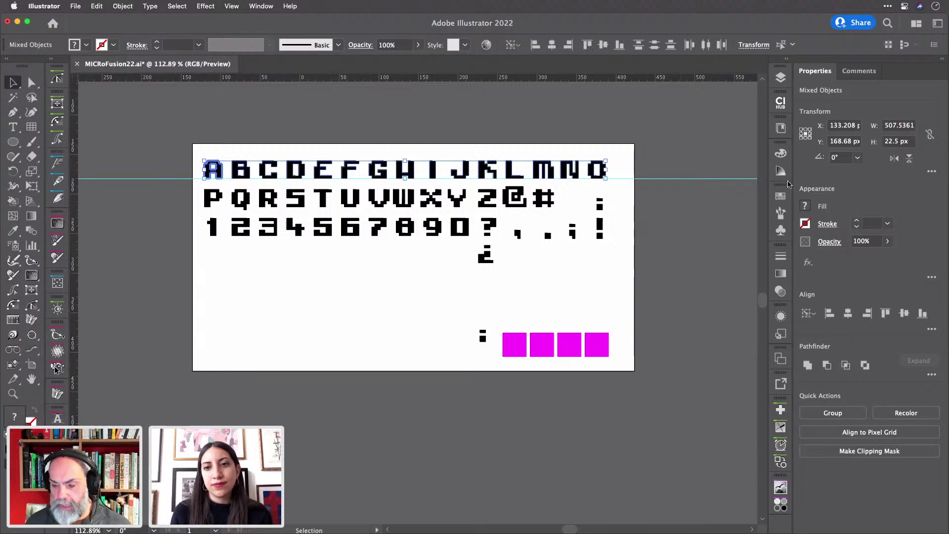
- Distribute the top-row letters 2 px apart after first trying 10 px, then deselect
click(931, 330)
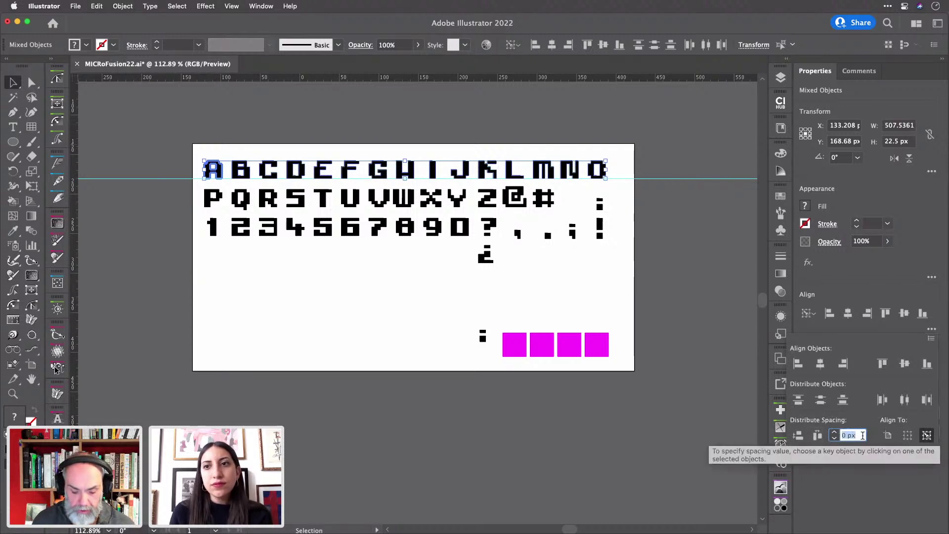
text(10)
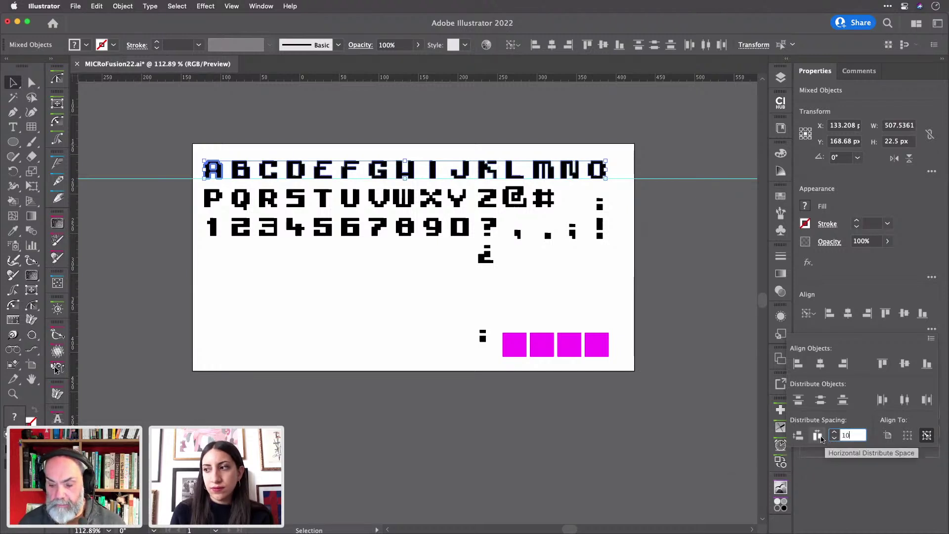
click(818, 436)
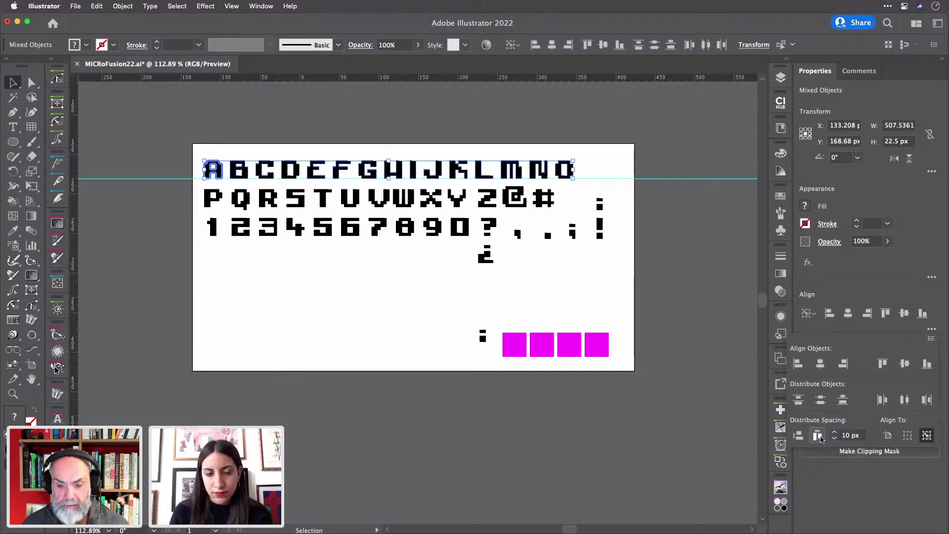
click(845, 436)
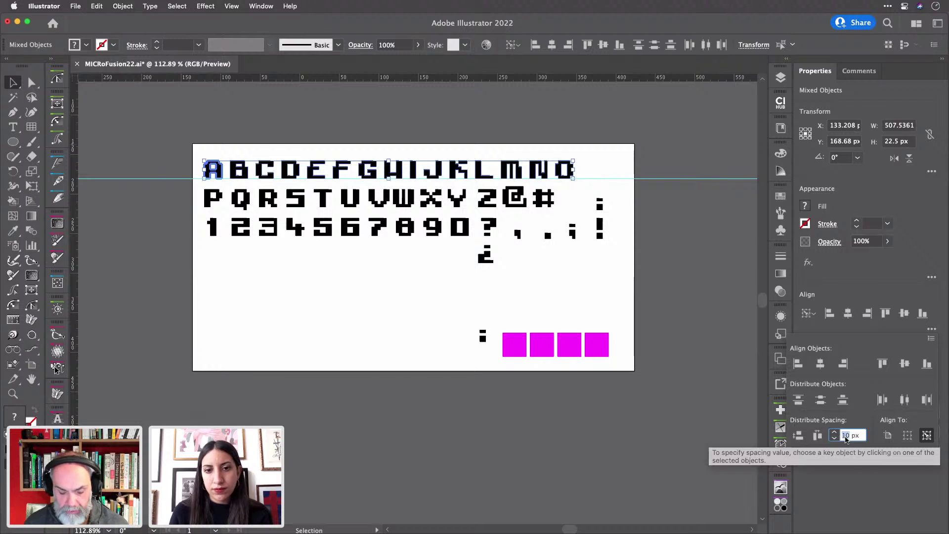
text(2)
click(818, 436)
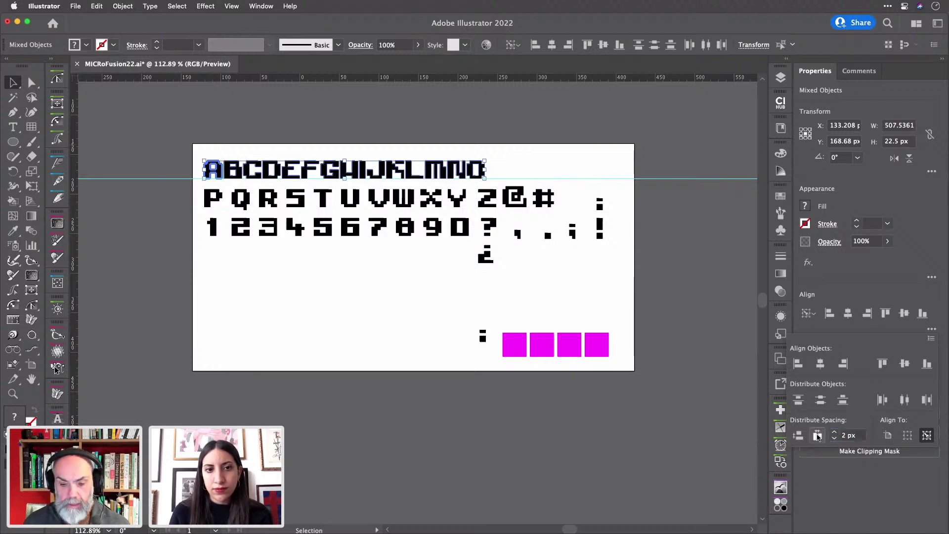
click(540, 162)
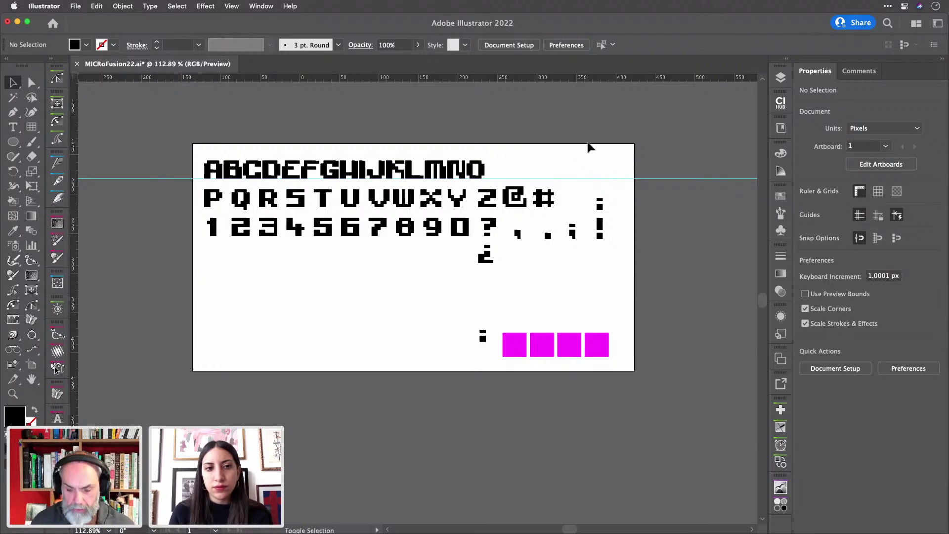
- Widen the artboard to the right
key(shift+o)
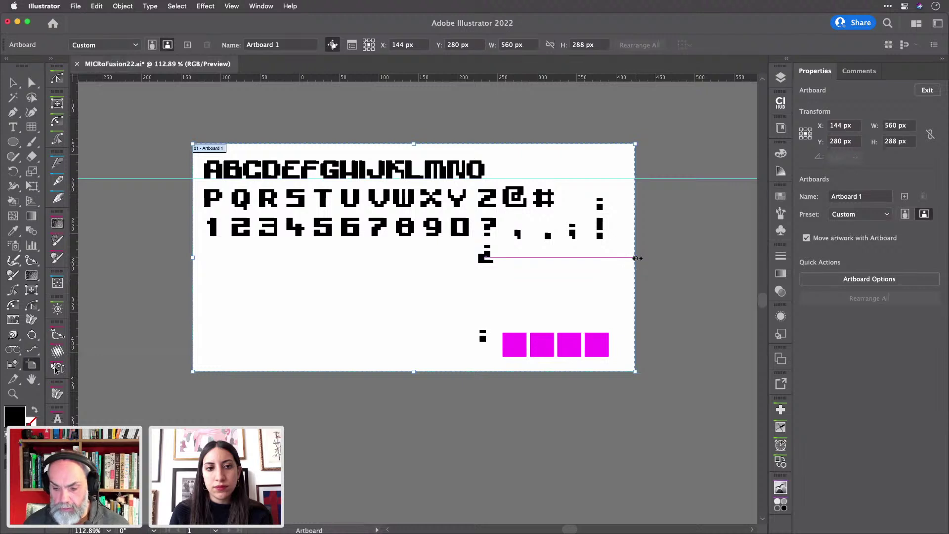
drag(637, 258, 730, 261)
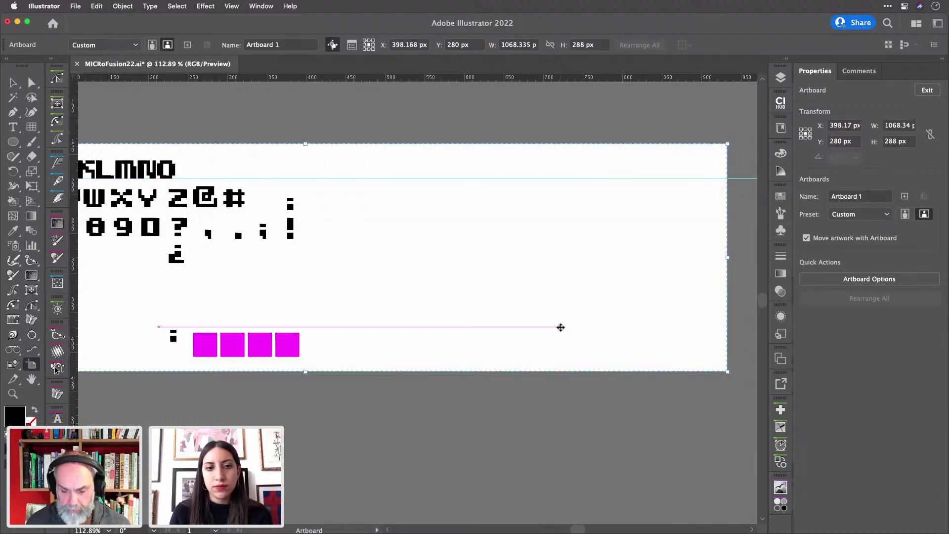
scroll(561, 327, down, 3)
key(Escape)
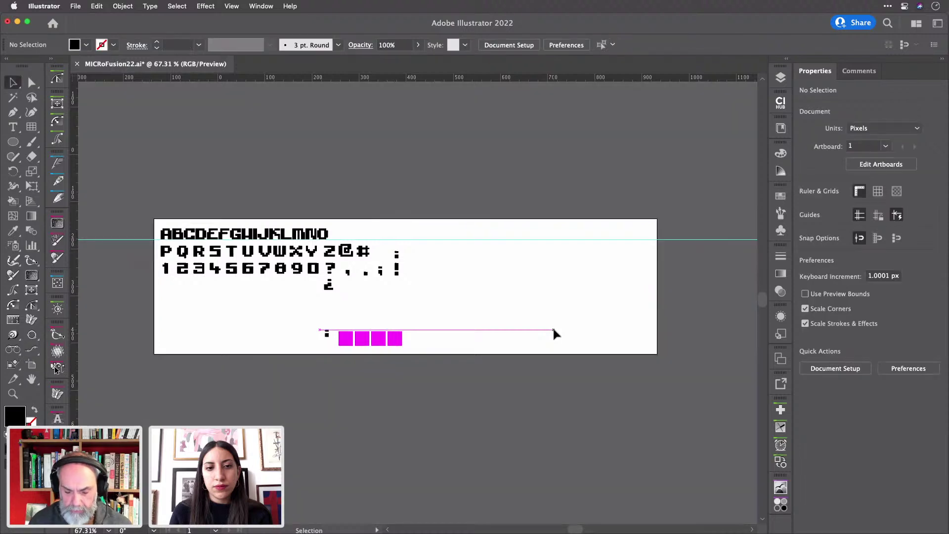
- Bottom-align letters P–Z with A and space the alphabet 2 px apart using A as key object
drag(159, 251, 488, 234)
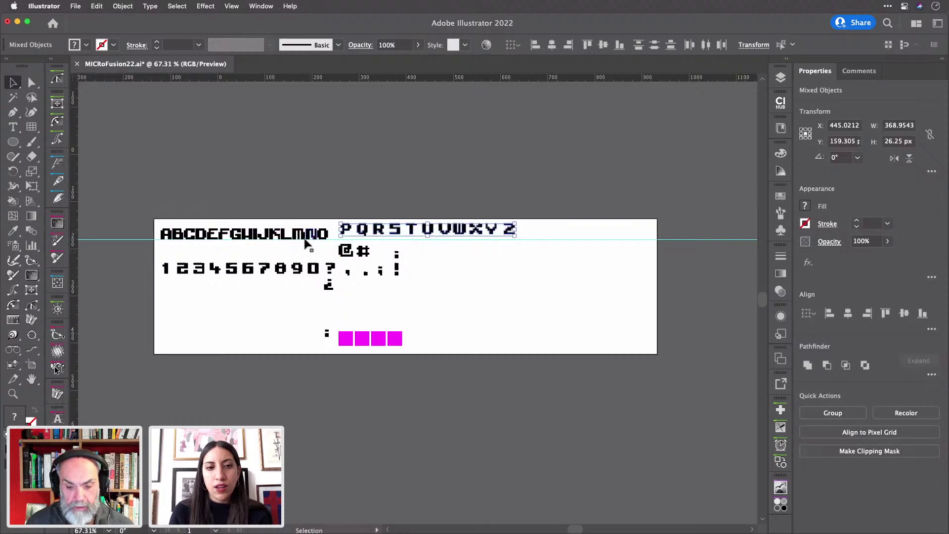
shift+click(171, 236)
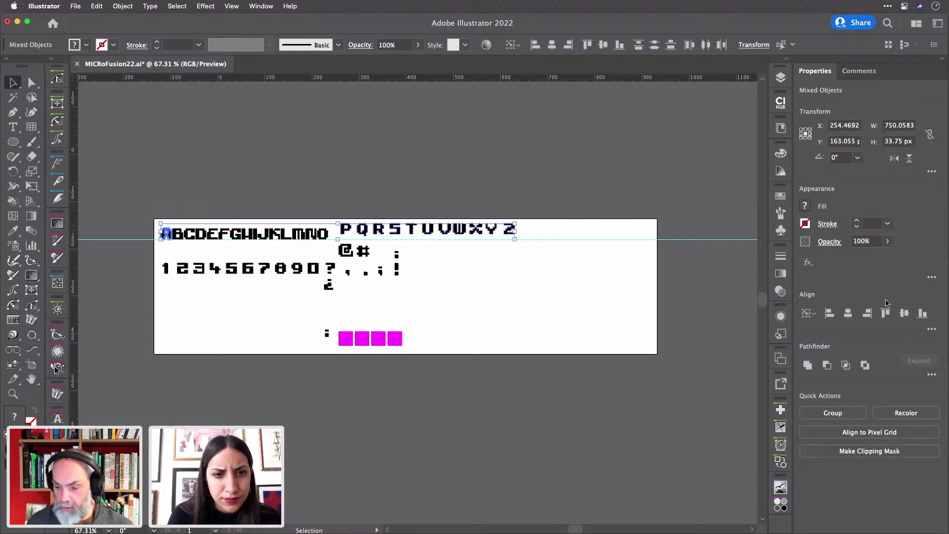
click(924, 317)
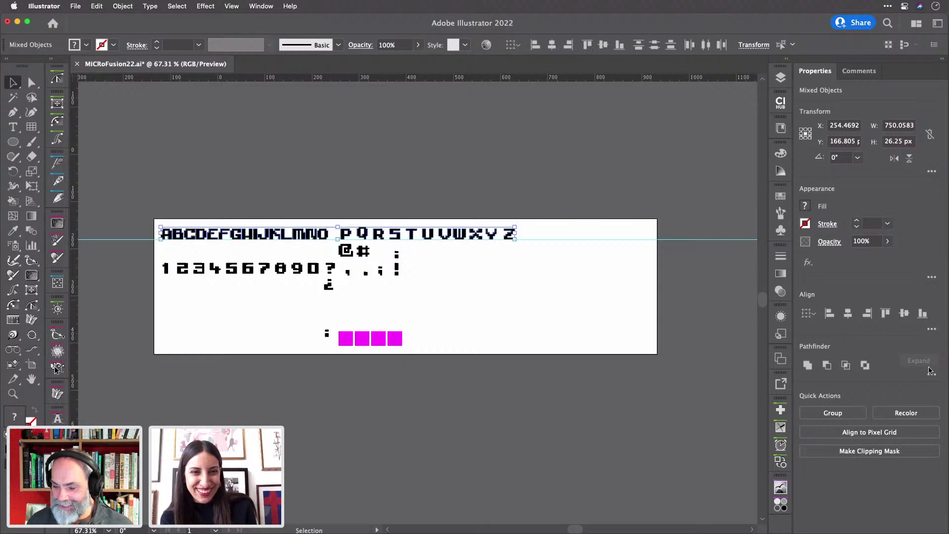
click(932, 329)
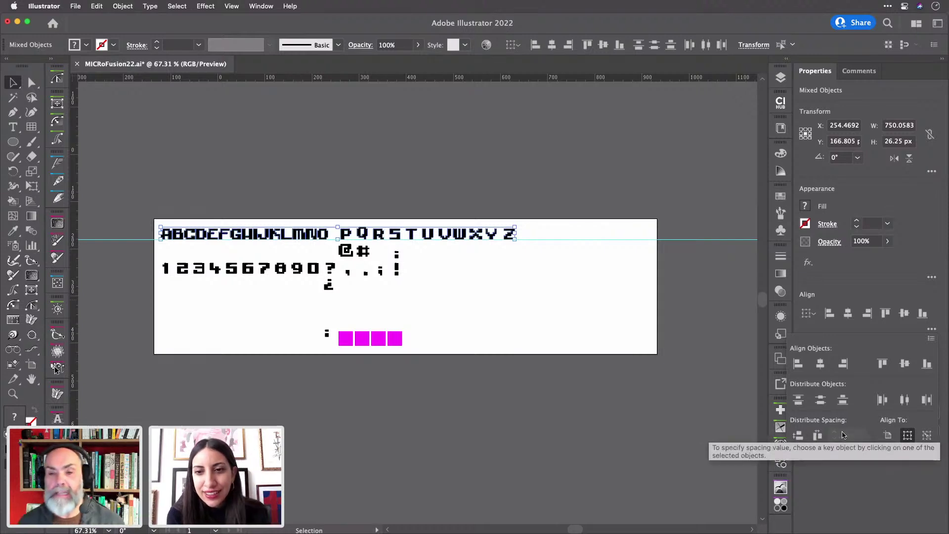
click(171, 239)
click(170, 239)
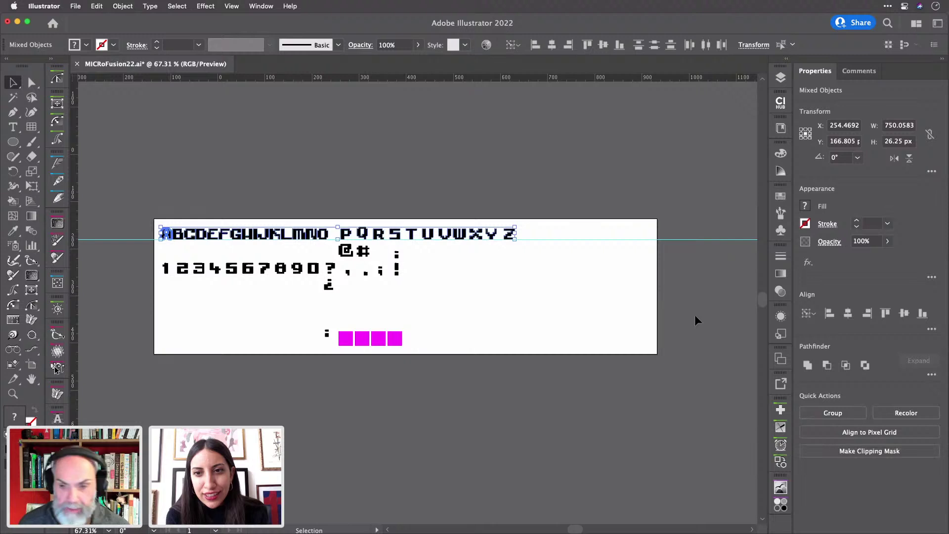
click(932, 331)
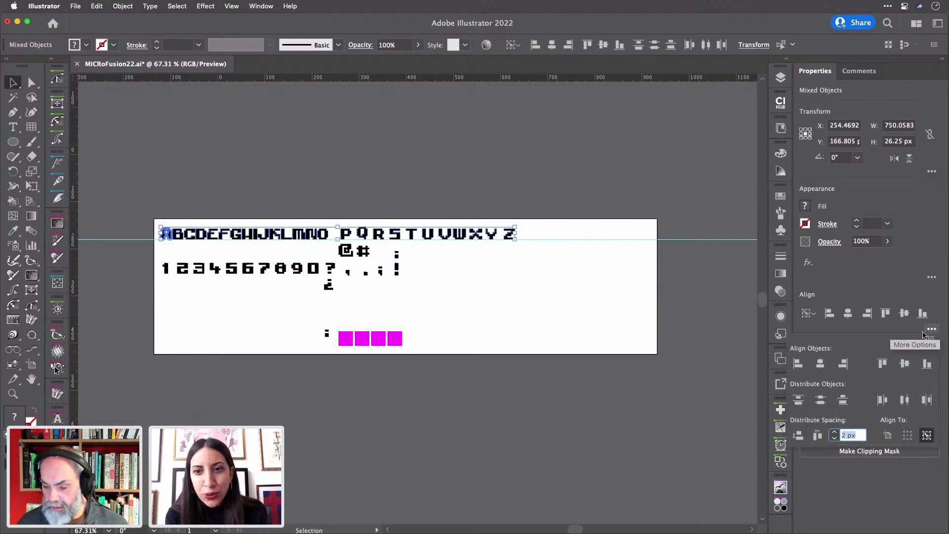
click(817, 437)
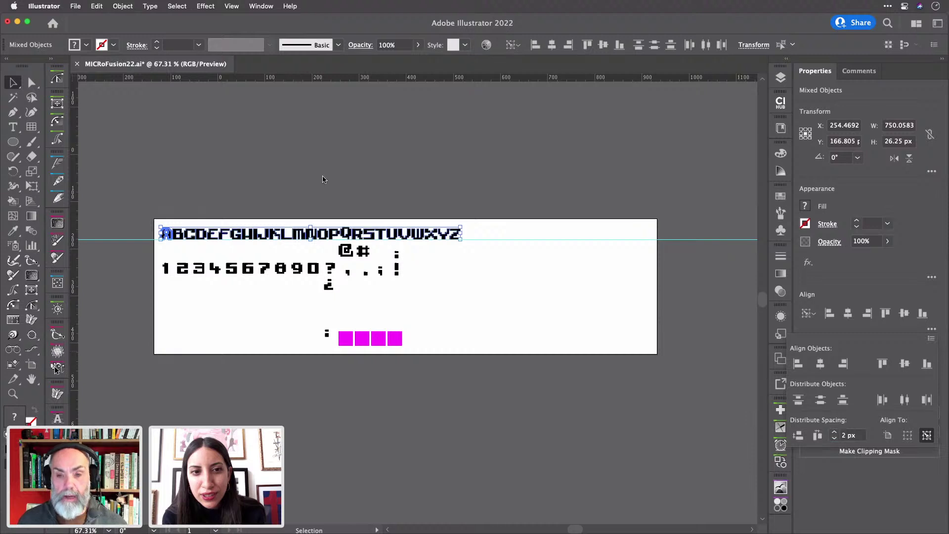
click(341, 207)
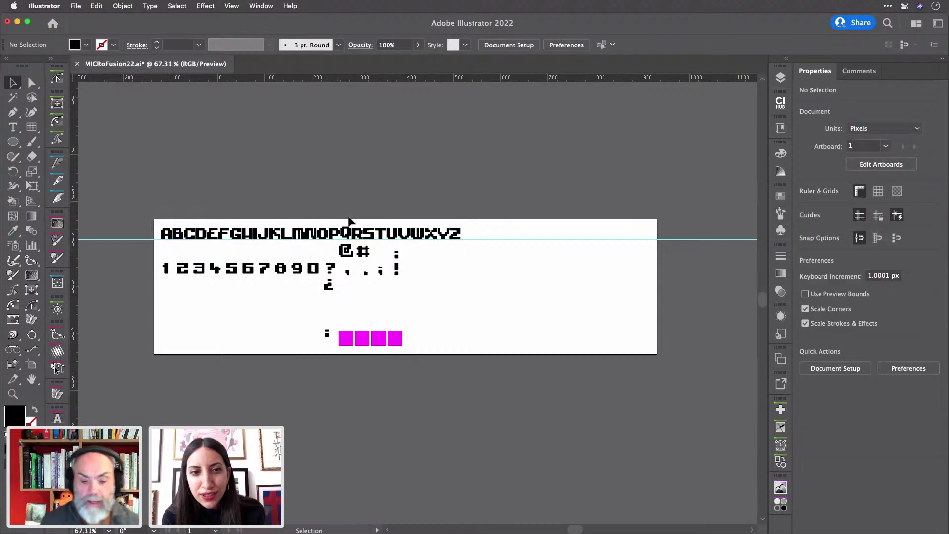
- Drop the Q 3.75 px below the baseline, then top-align it with P
scroll(349, 221, up, 5)
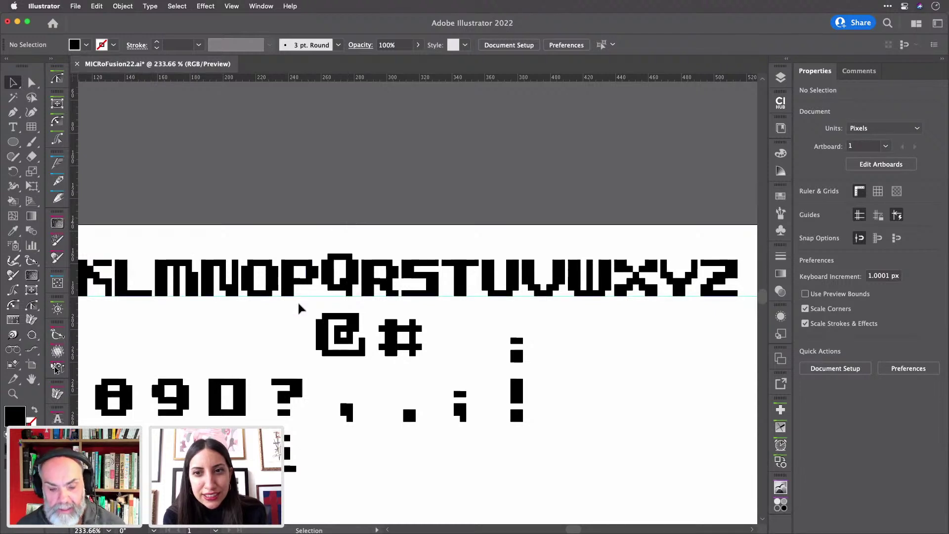
click(342, 291)
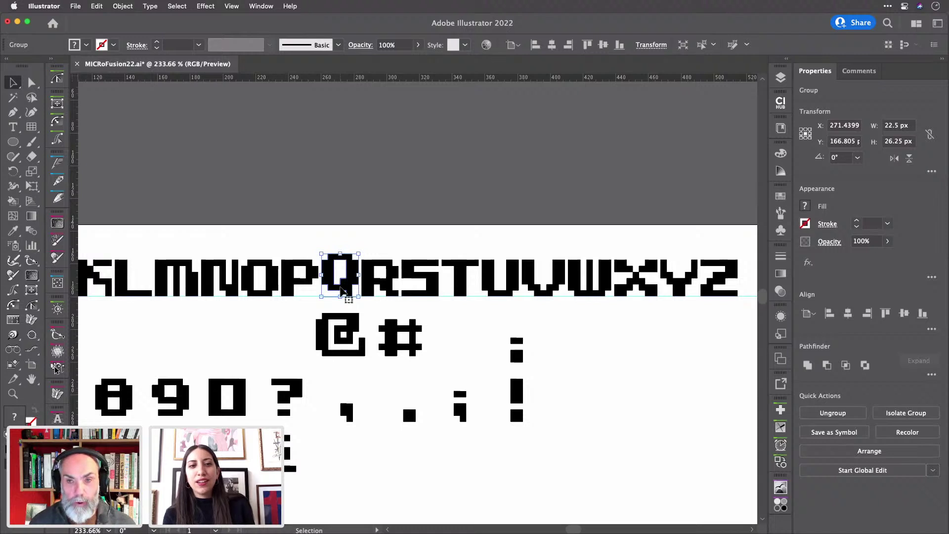
scroll(342, 291, up, 4)
drag(341, 288, 343, 304)
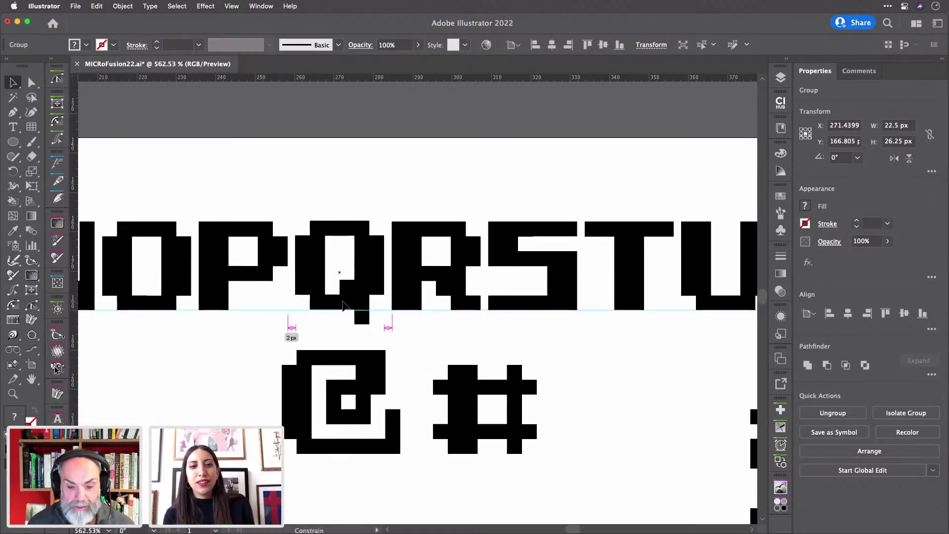
click(360, 193)
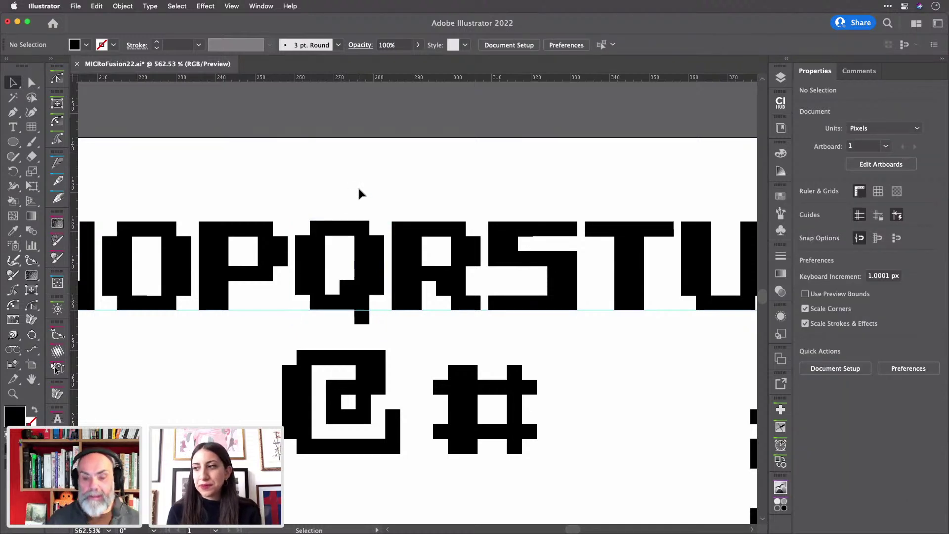
drag(225, 199, 377, 281)
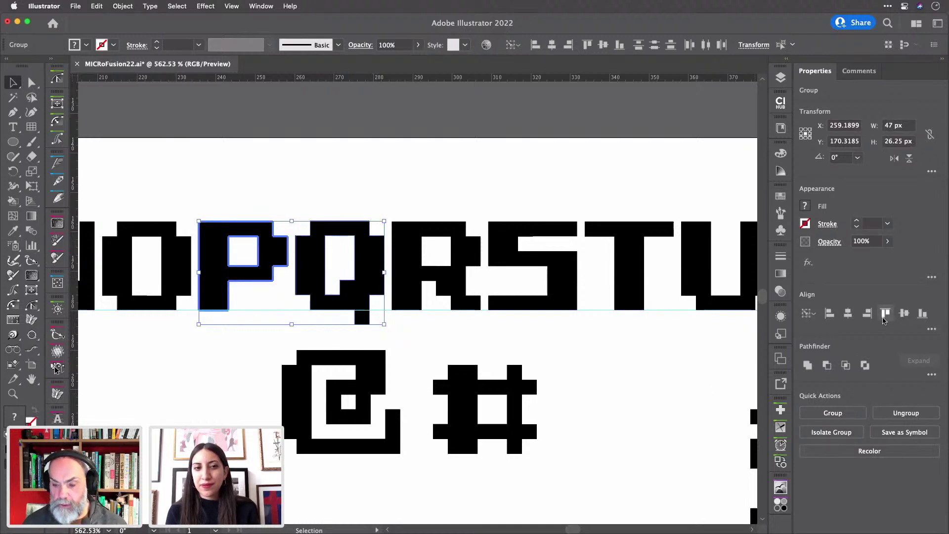
click(884, 314)
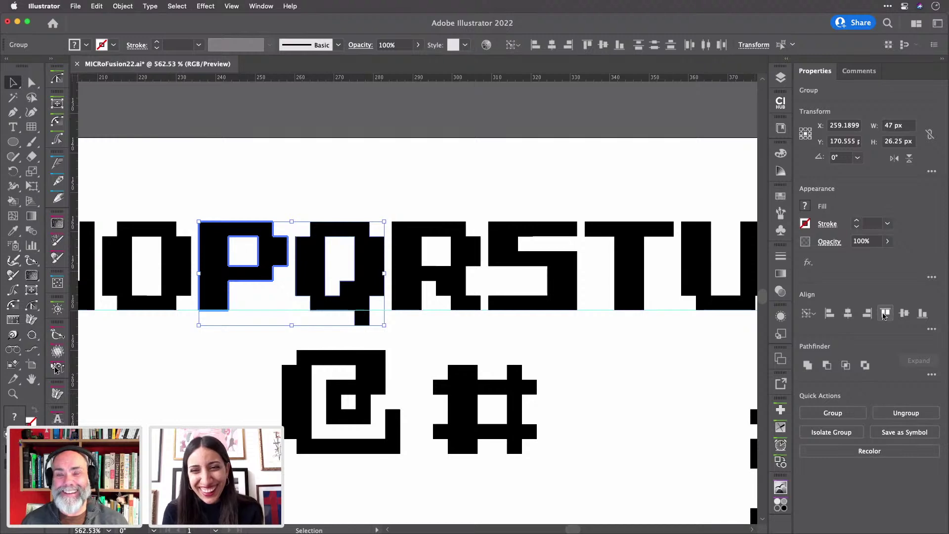
click(487, 183)
- Move the digit row 1–0 to sit right after Z on the alphabet row
scroll(487, 183, down, 10)
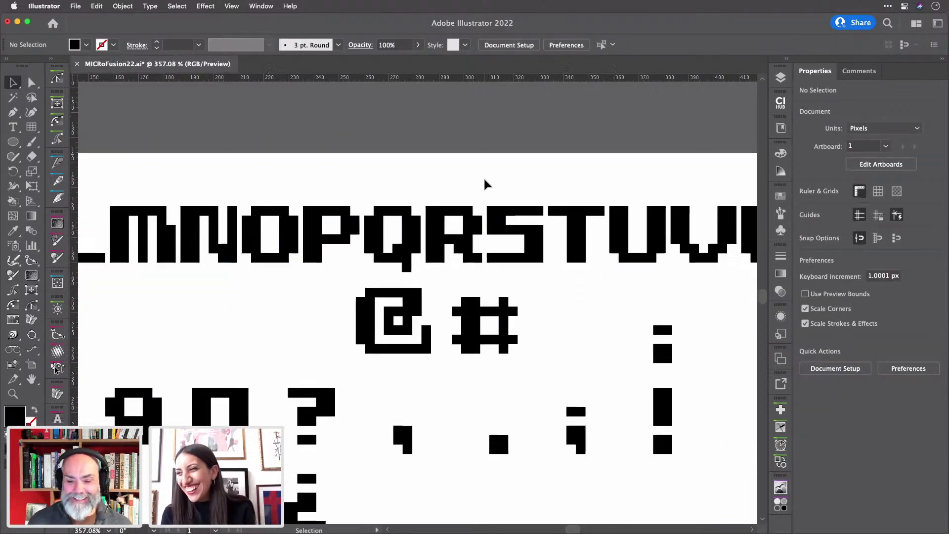
scroll(485, 183, down, 1)
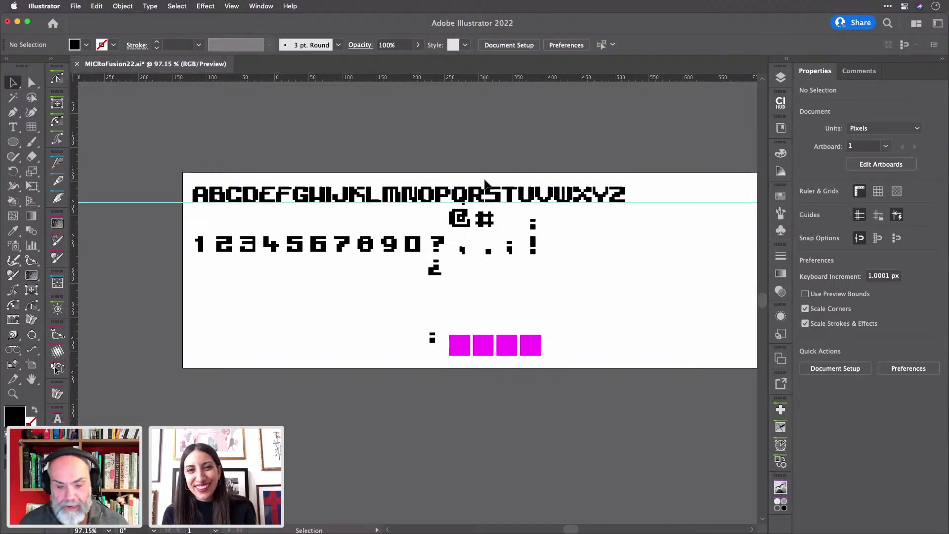
drag(187, 226, 655, 152)
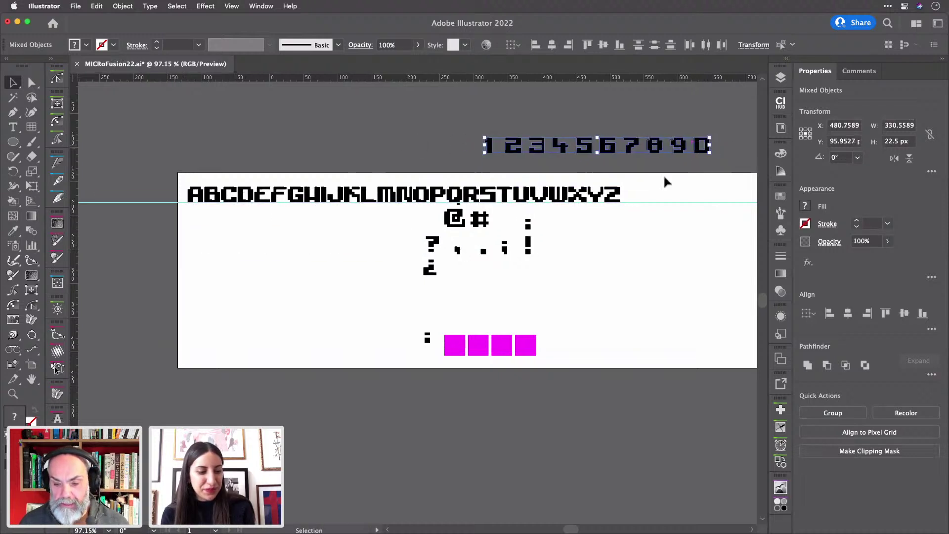
scroll(664, 179, right, 5)
scroll(664, 182, right, 3)
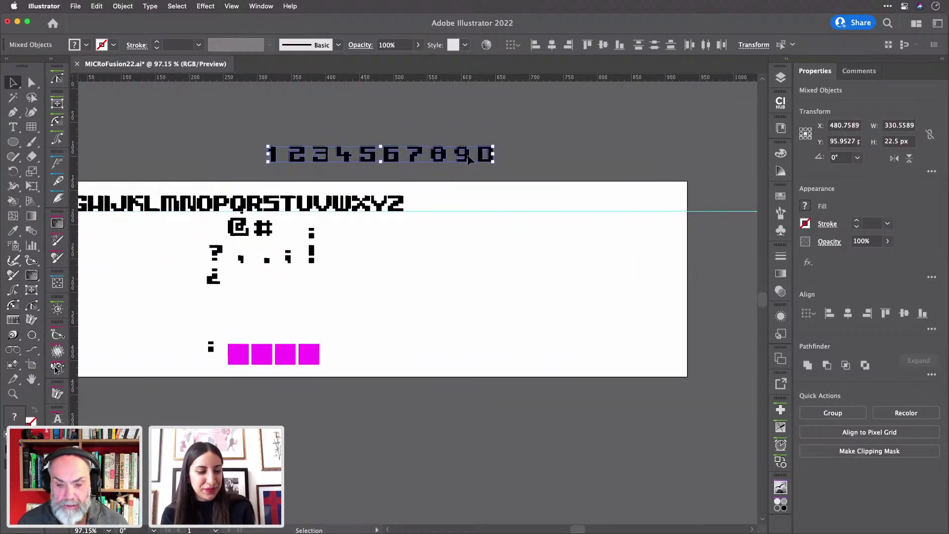
drag(470, 155, 613, 198)
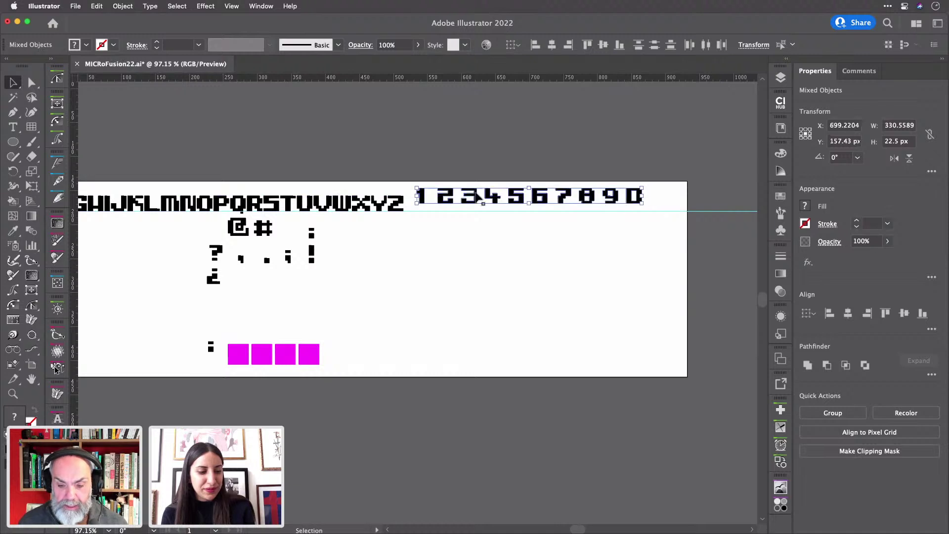
- Bottom-align the digits with Z and space them with even 2 px gaps
shift+click(401, 204)
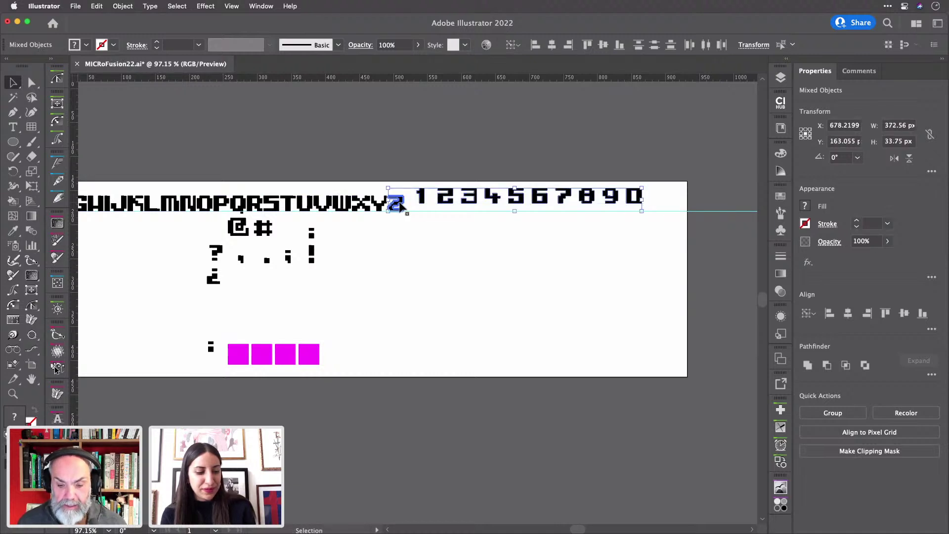
click(923, 315)
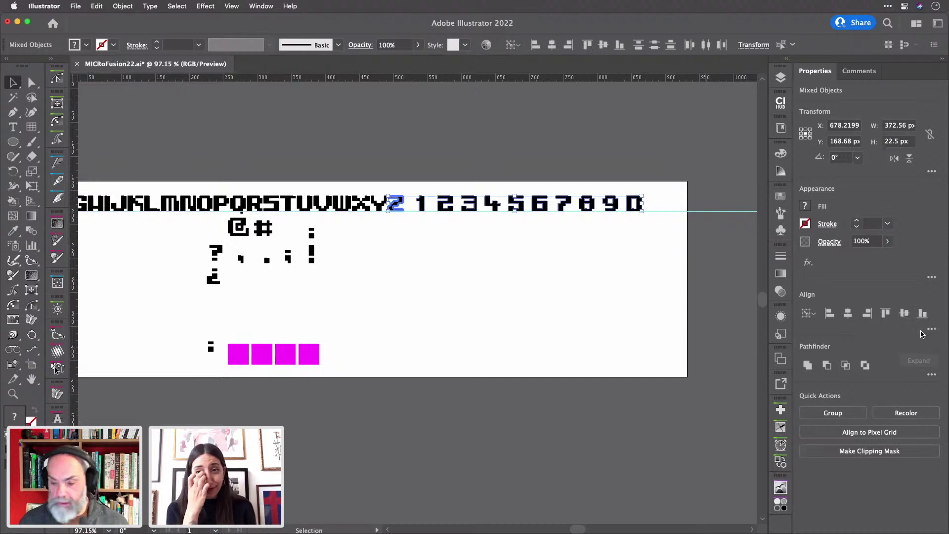
click(933, 329)
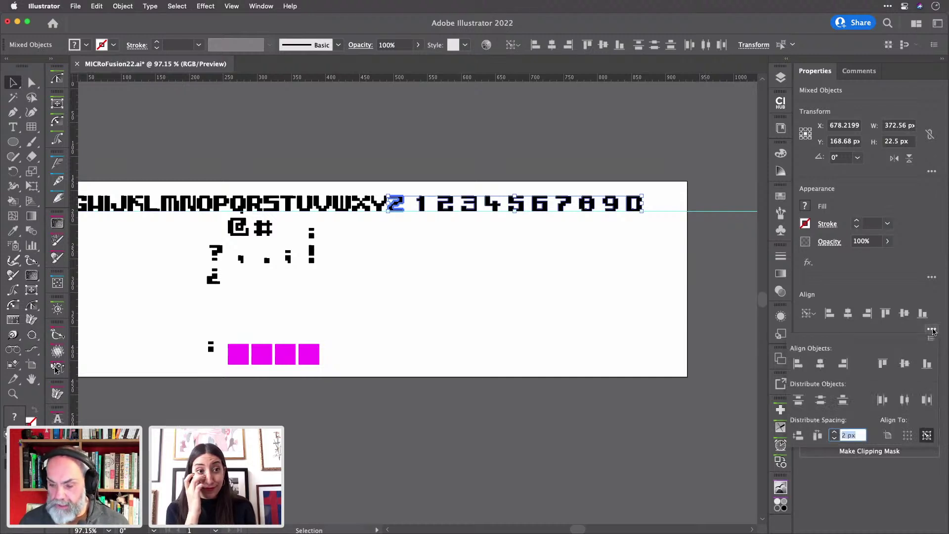
click(812, 439)
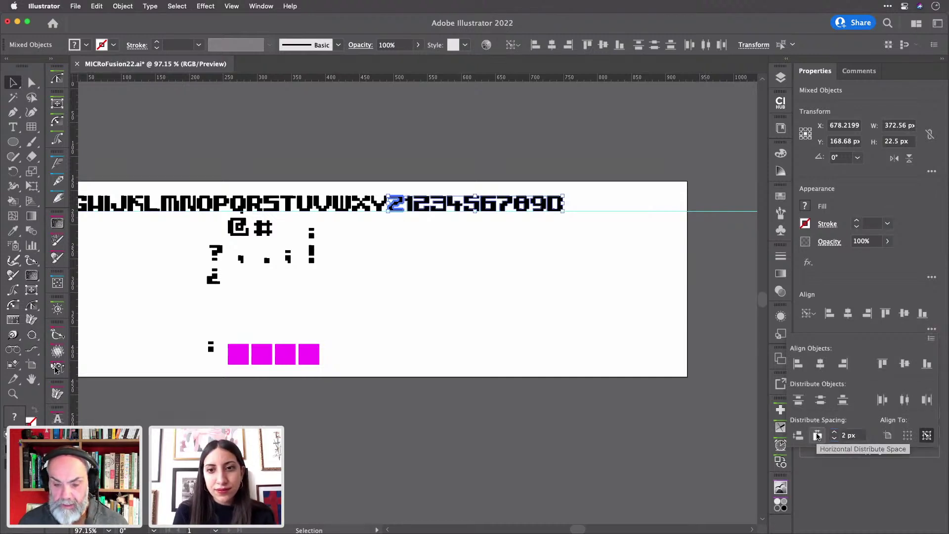
click(619, 147)
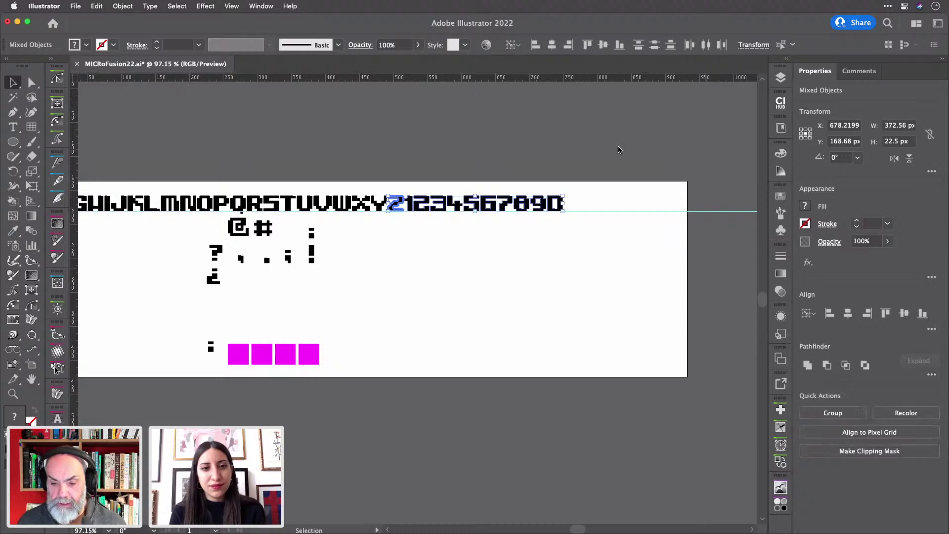
click(619, 146)
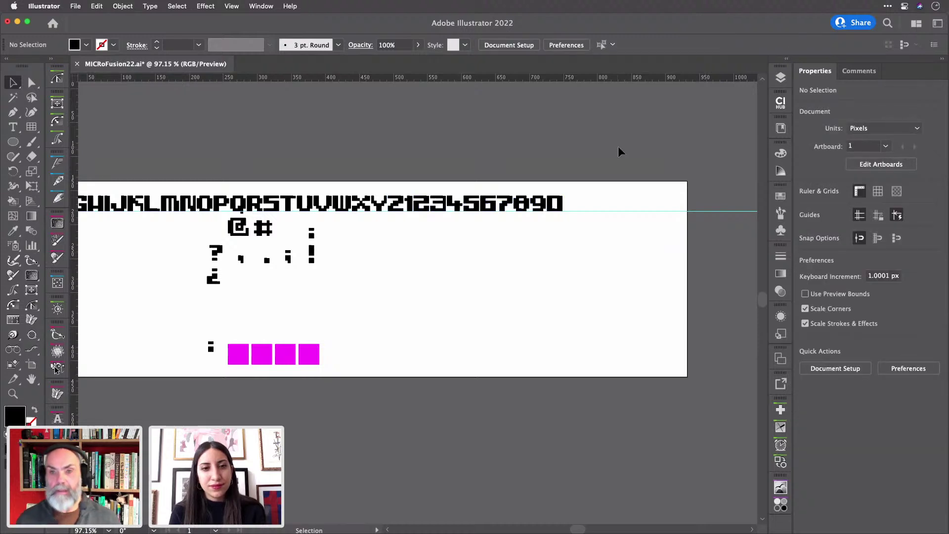
- Zoom out and open Window > Extensions > Fontself Maker 3.5.7
scroll(617, 147, down, 3)
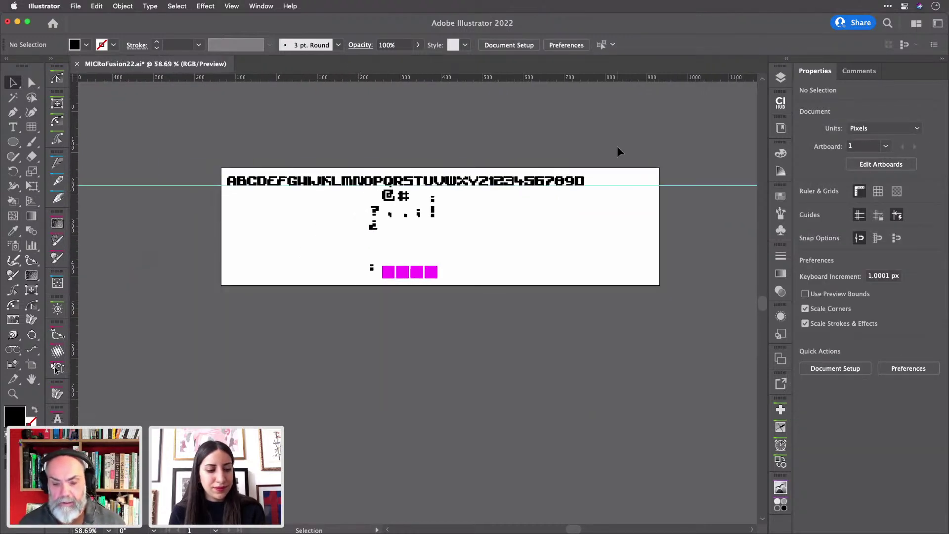
scroll(617, 146, right, 2)
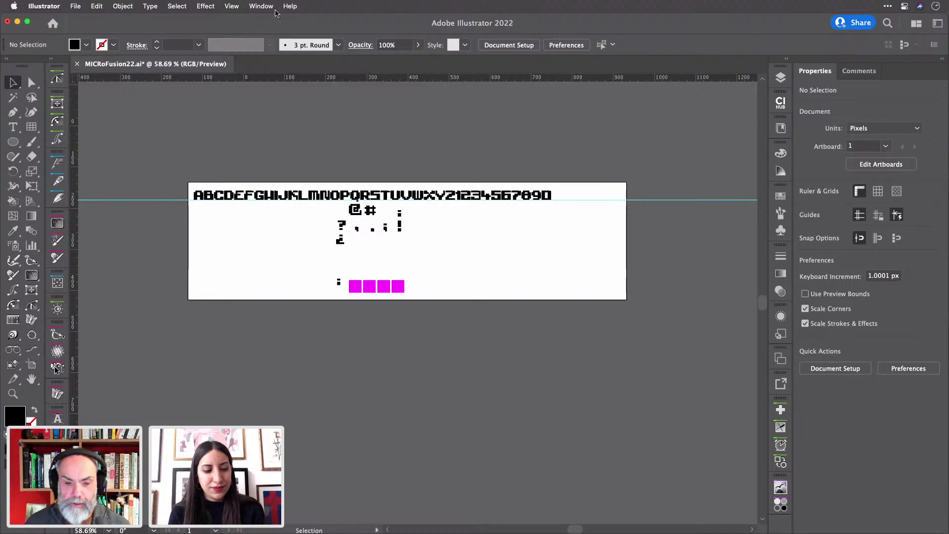
click(260, 6)
mouse_move(272, 74)
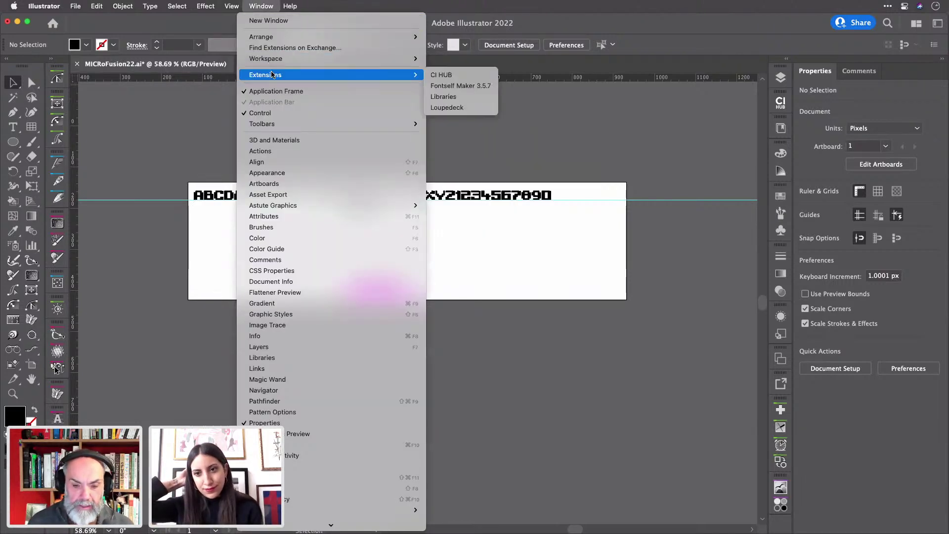
click(461, 86)
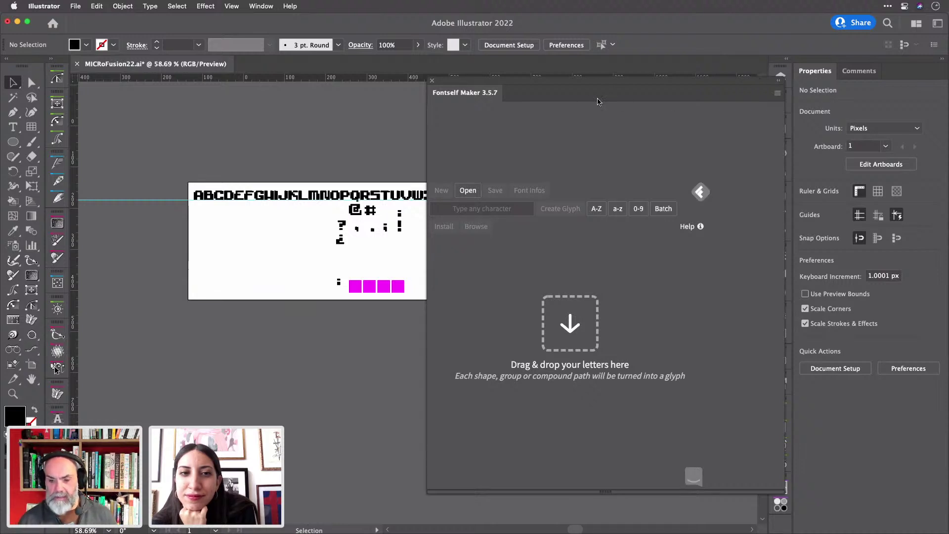
- Collapse, re-expand and slightly resize the Fontself Maker panel
double_click(471, 96)
double_click(471, 96)
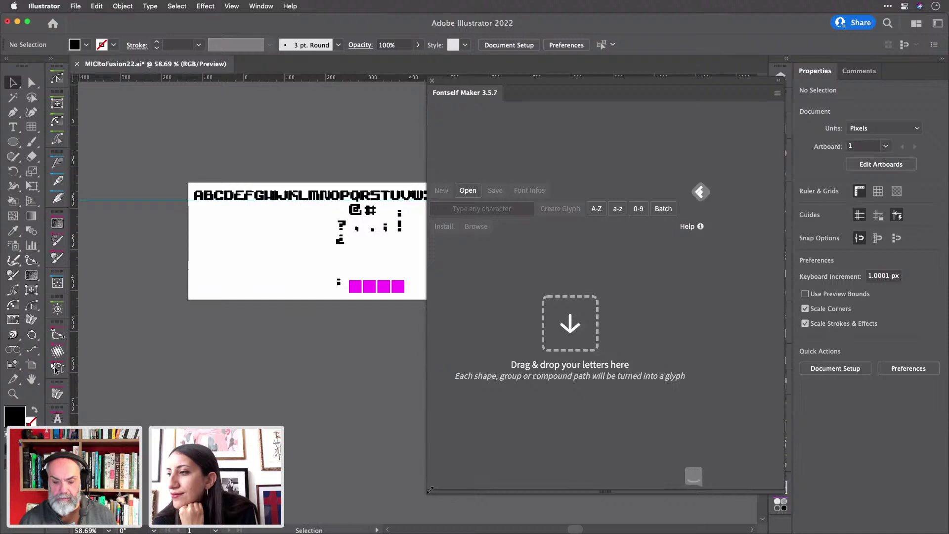
drag(429, 490, 431, 490)
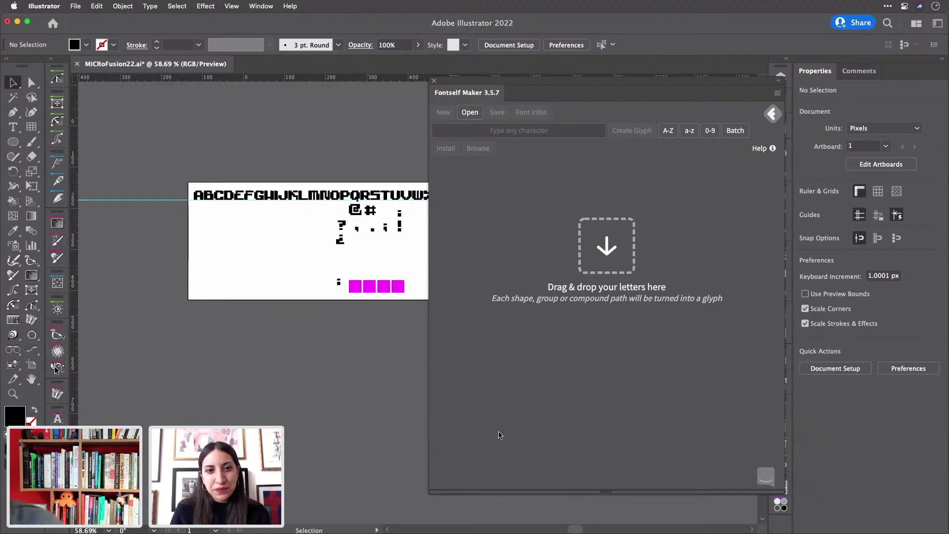
- Select the top character row and slide the Fontself panel further right, clear of the letters
scroll(321, 319, right, 3)
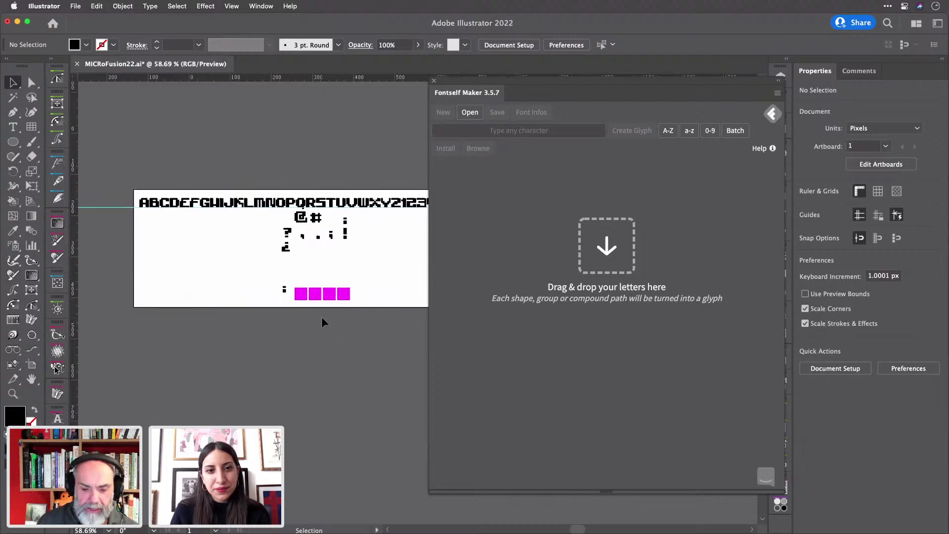
scroll(321, 323, right, 1)
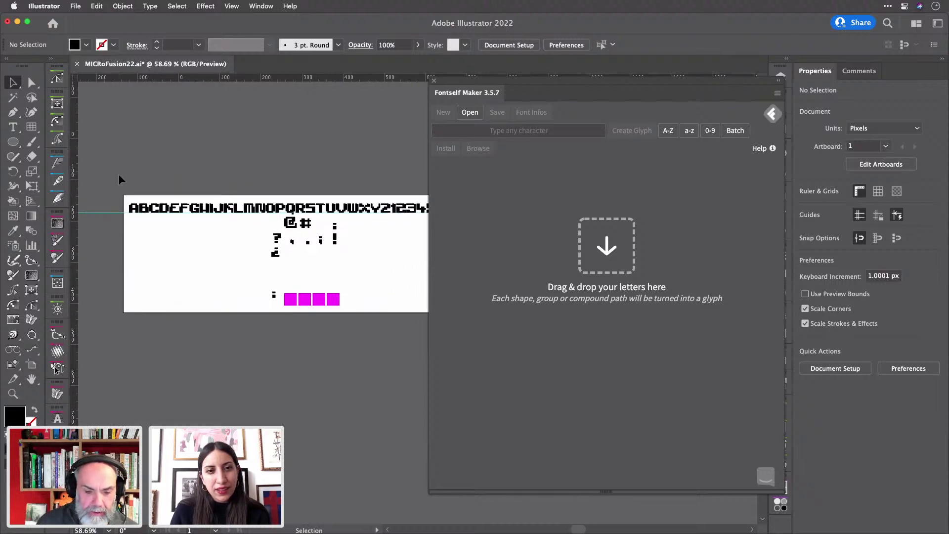
drag(119, 175, 389, 214)
scroll(247, 192, up, 5)
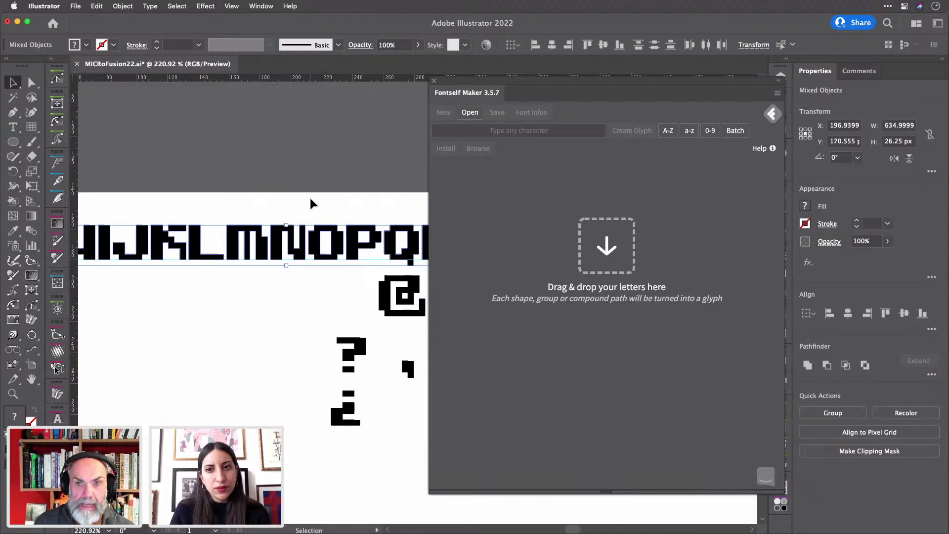
drag(741, 81, 692, 82)
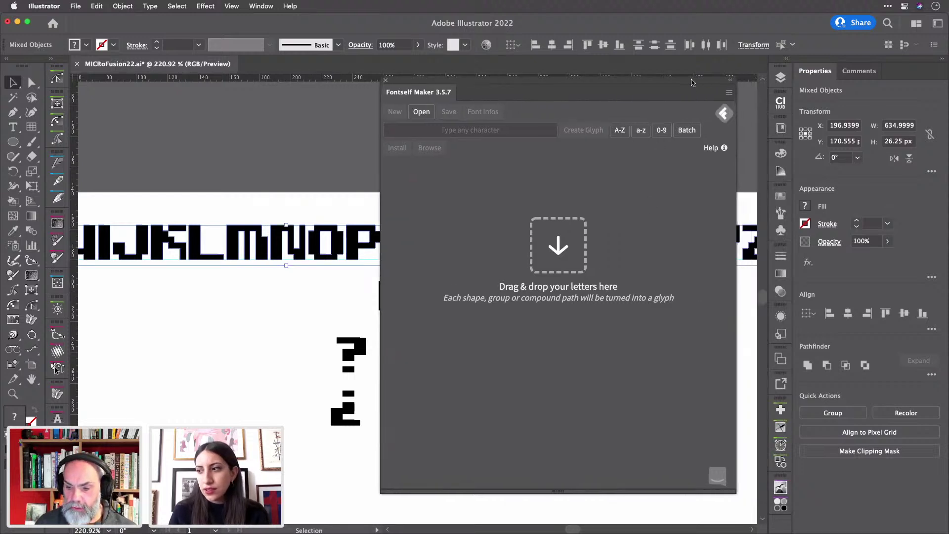
click(782, 79)
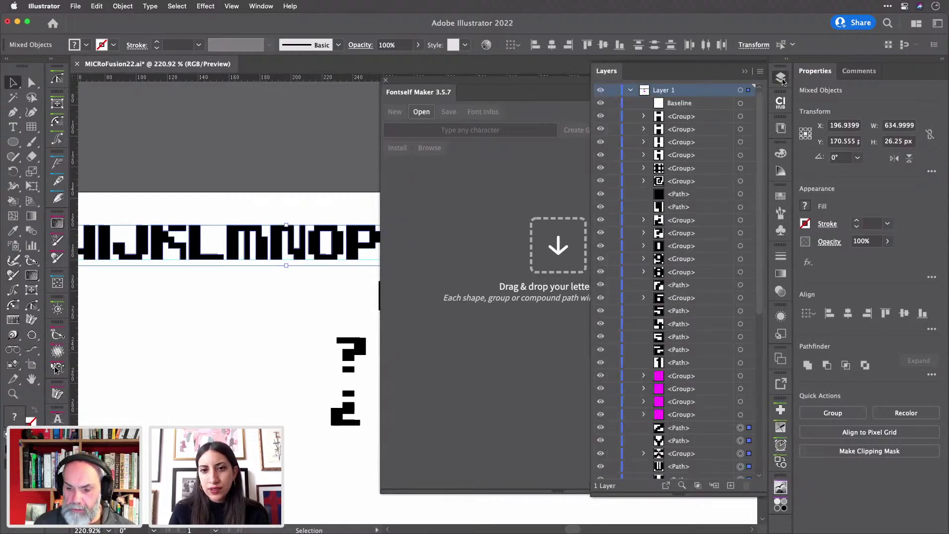
click(782, 79)
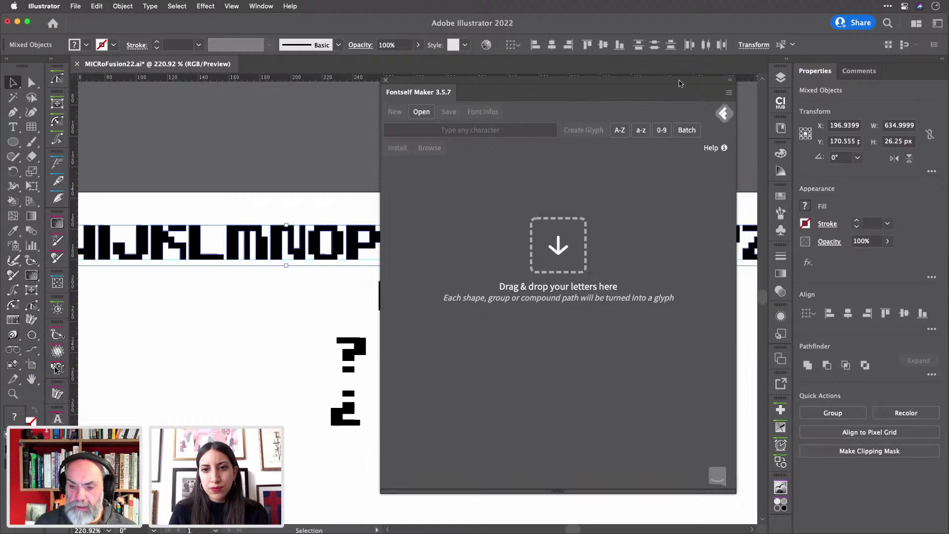
drag(683, 84, 781, 81)
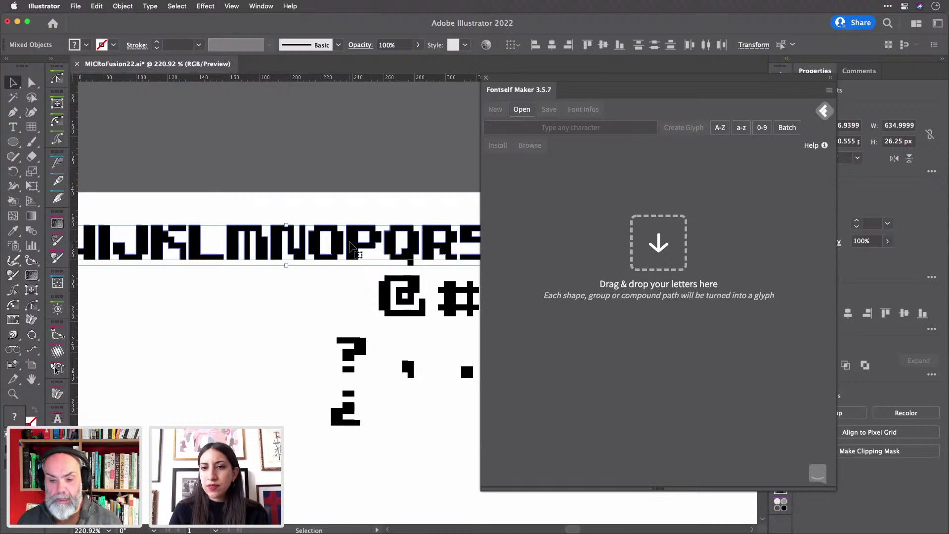
- Drop the selected letters into Fontself's A–Z zone and inspect glyph A's empty-glyph warning
drag(352, 246, 665, 185)
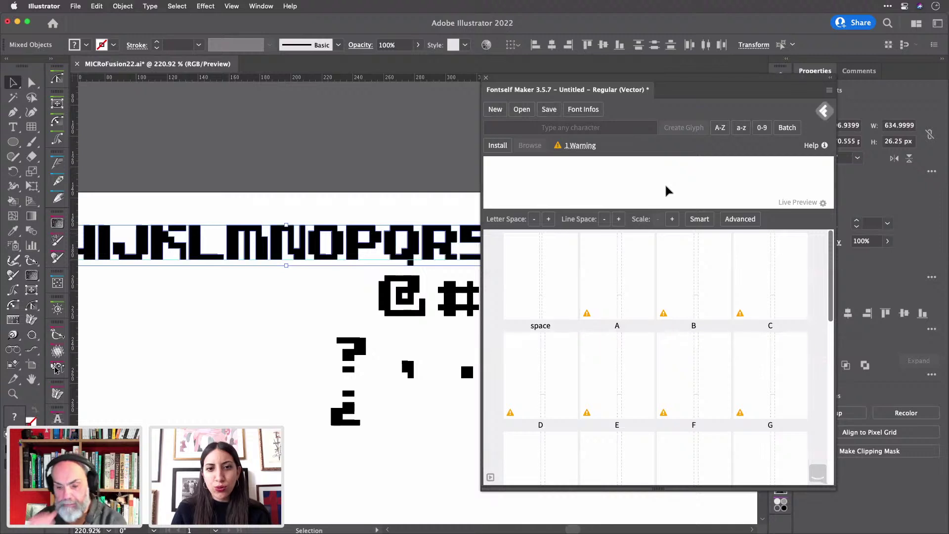
mouse_move(589, 310)
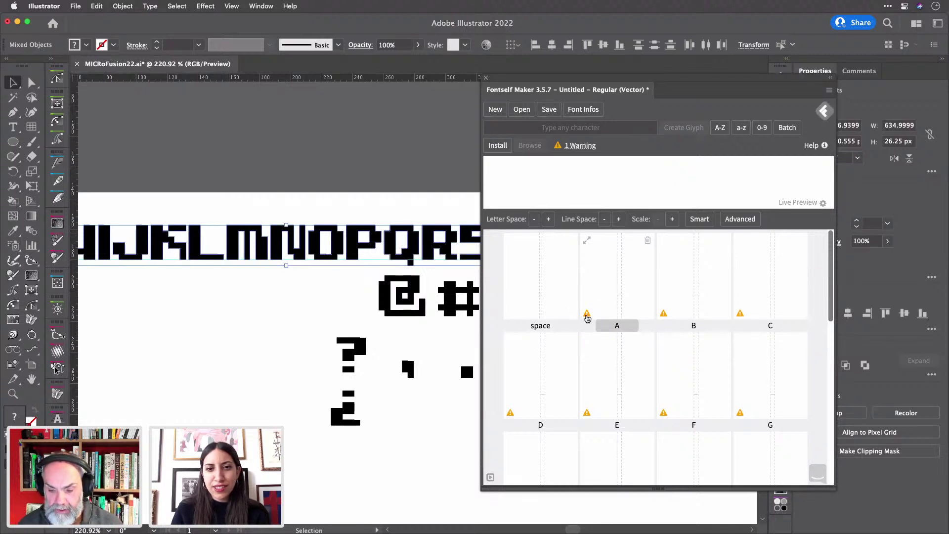
click(587, 314)
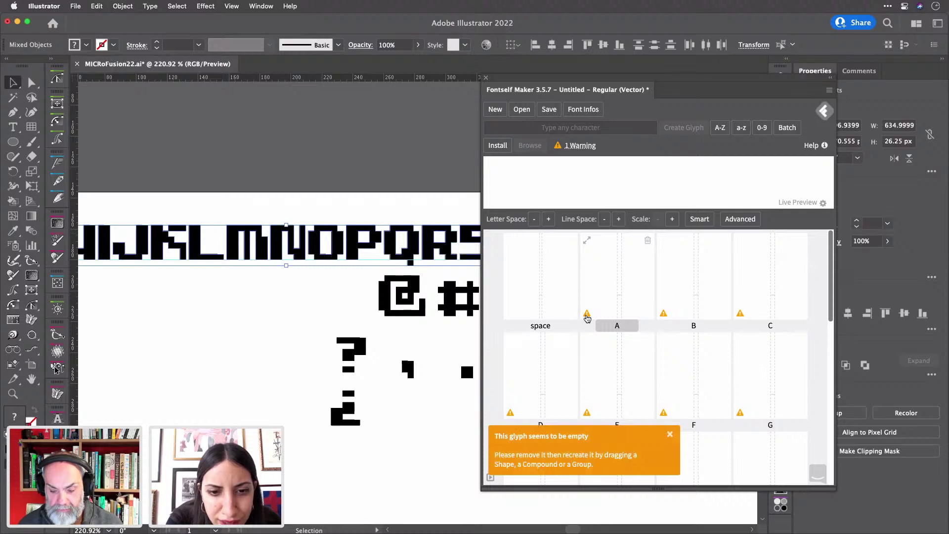
click(299, 305)
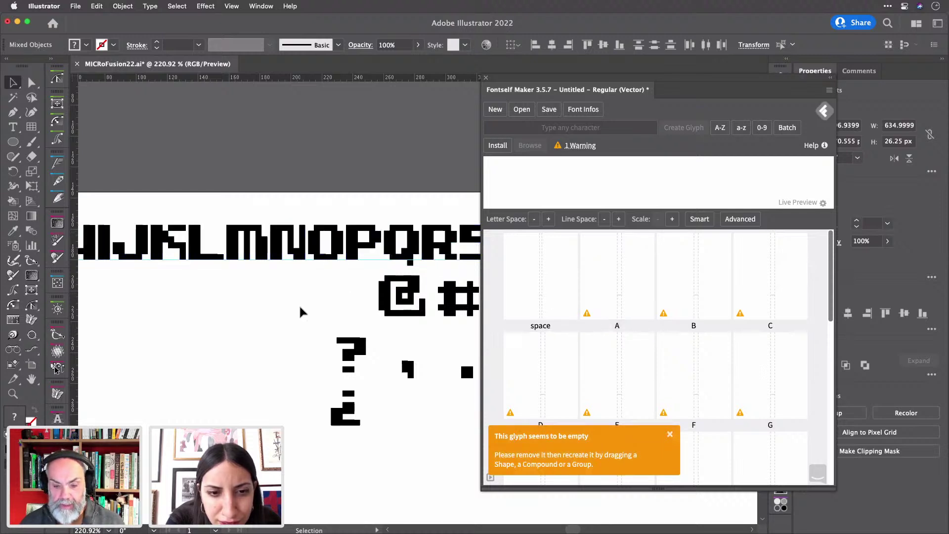
scroll(374, 203, down, 5)
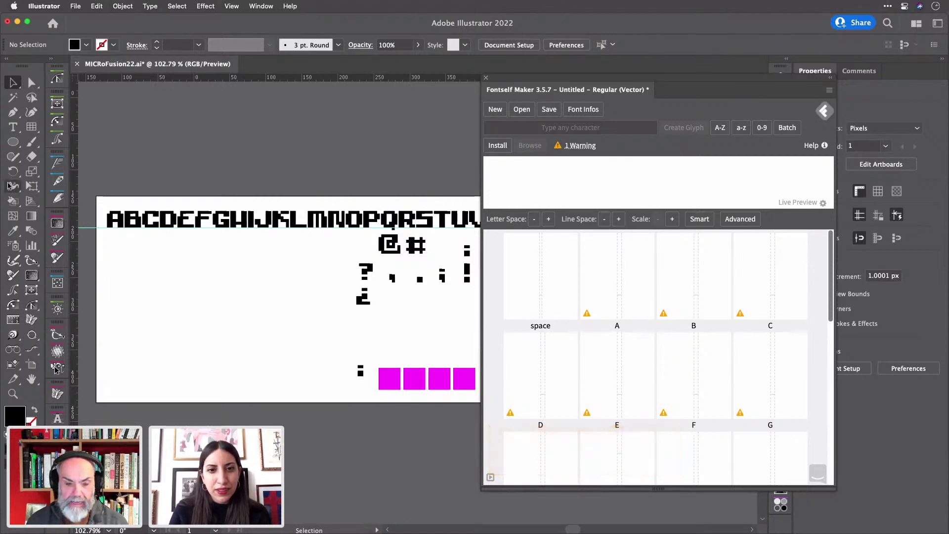
- Re-add the pixel A to Fontself, undoing a stray move, then collapse the panel to its title bar
click(115, 219)
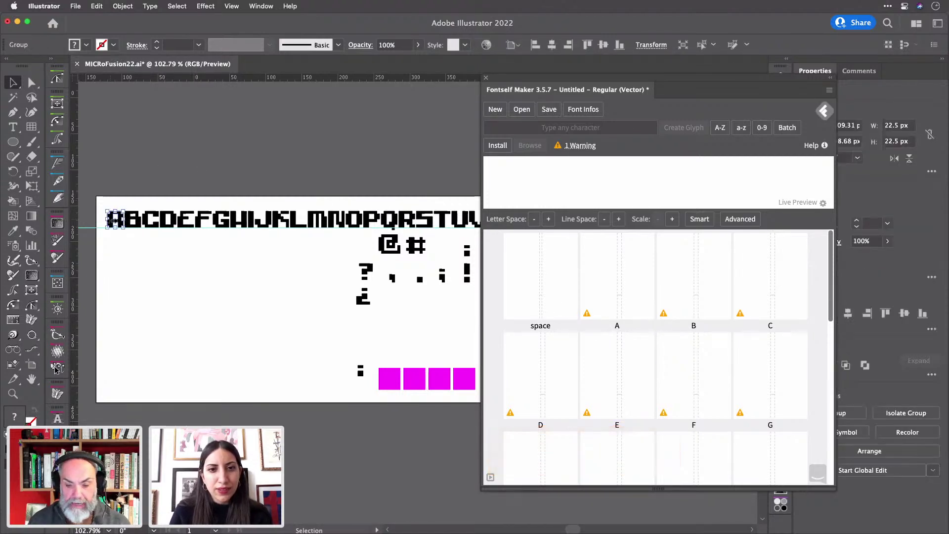
drag(114, 219, 185, 212)
key(super+z)
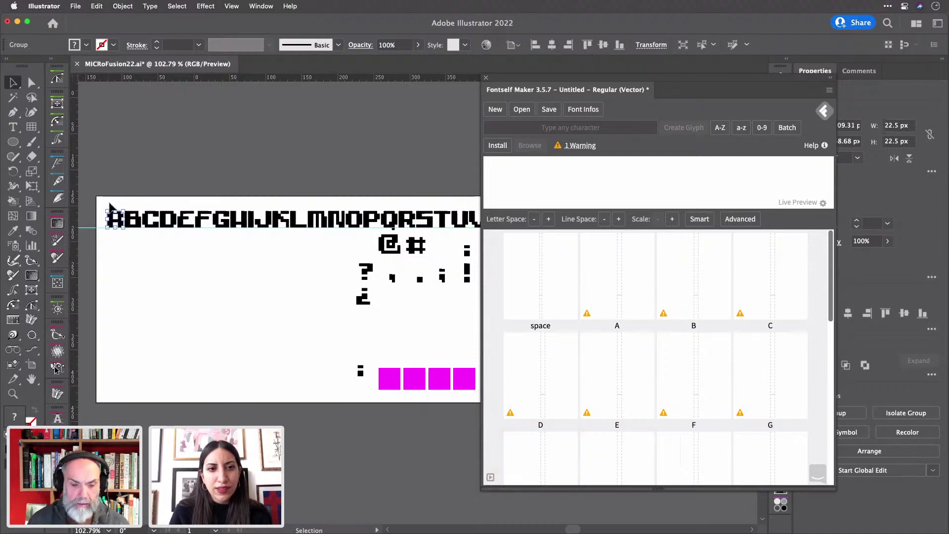
scroll(112, 201, up, 5)
scroll(112, 200, up, 5)
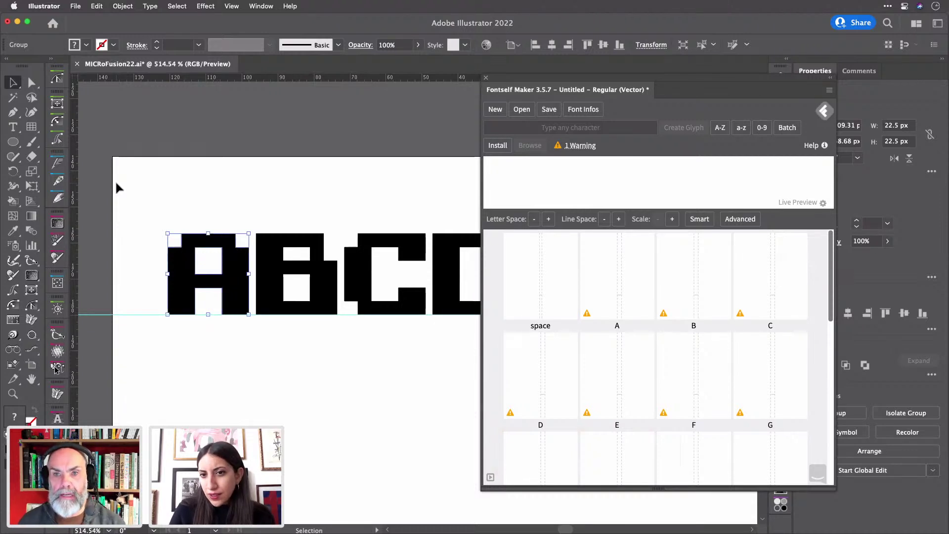
drag(241, 270, 650, 418)
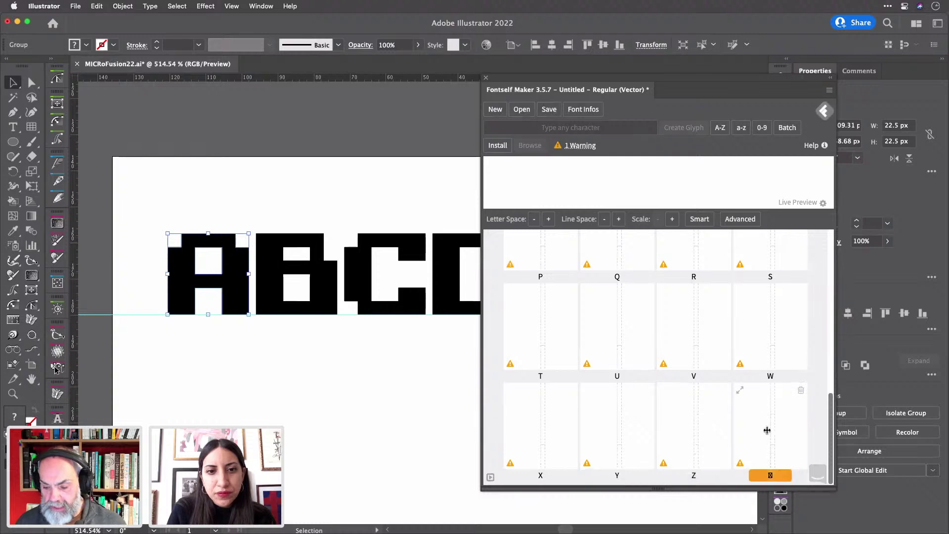
scroll(742, 404, up, 10)
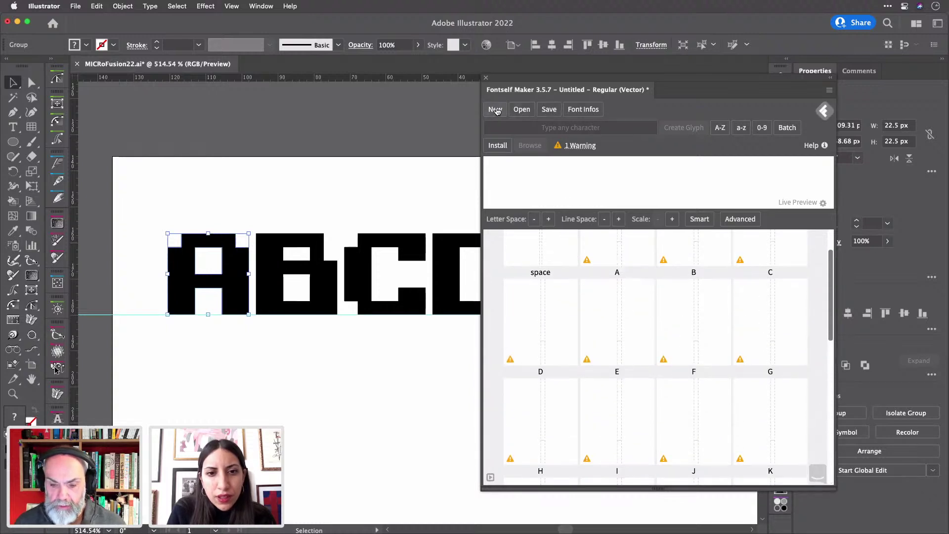
double_click(559, 83)
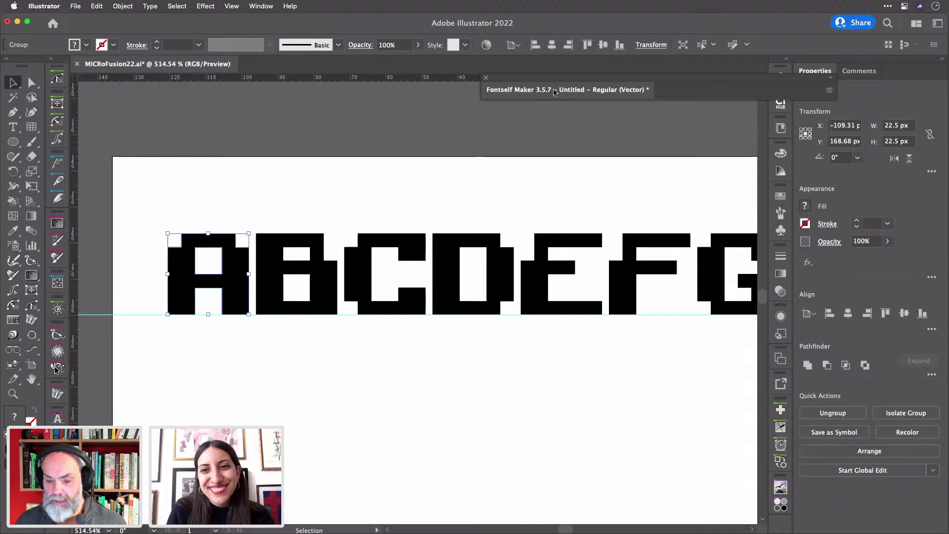
- Move the Fontself panel aside and name the bottom ten glyph layers A through J
drag(546, 81, 401, 89)
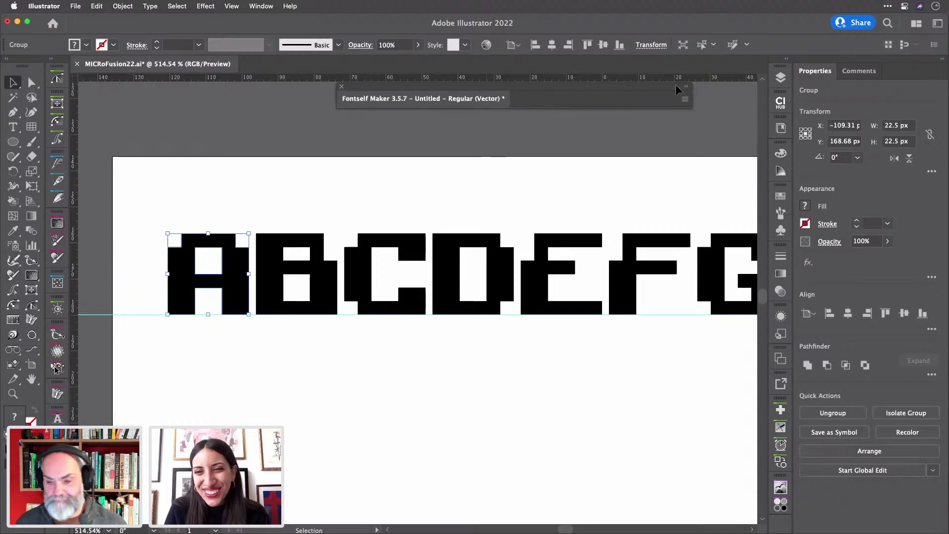
click(785, 80)
scroll(705, 404, down, 8)
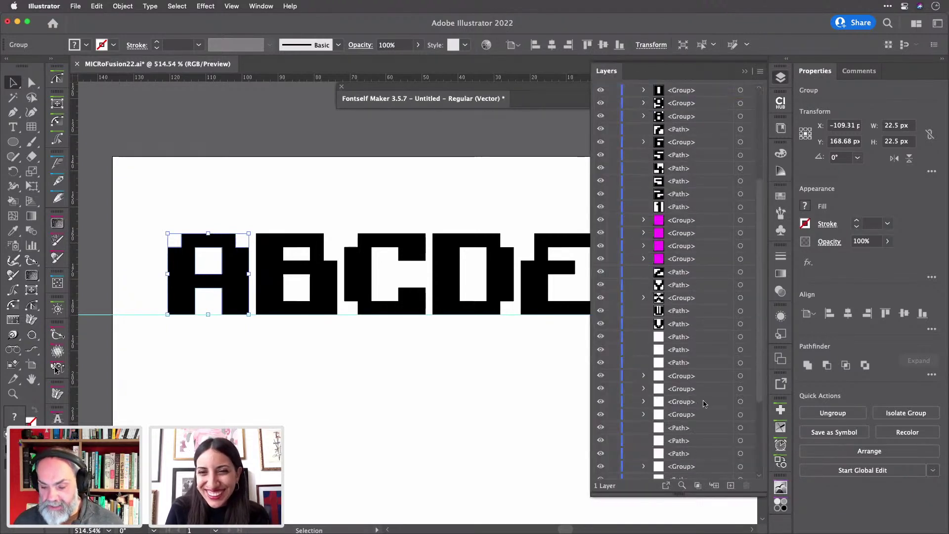
double_click(683, 472)
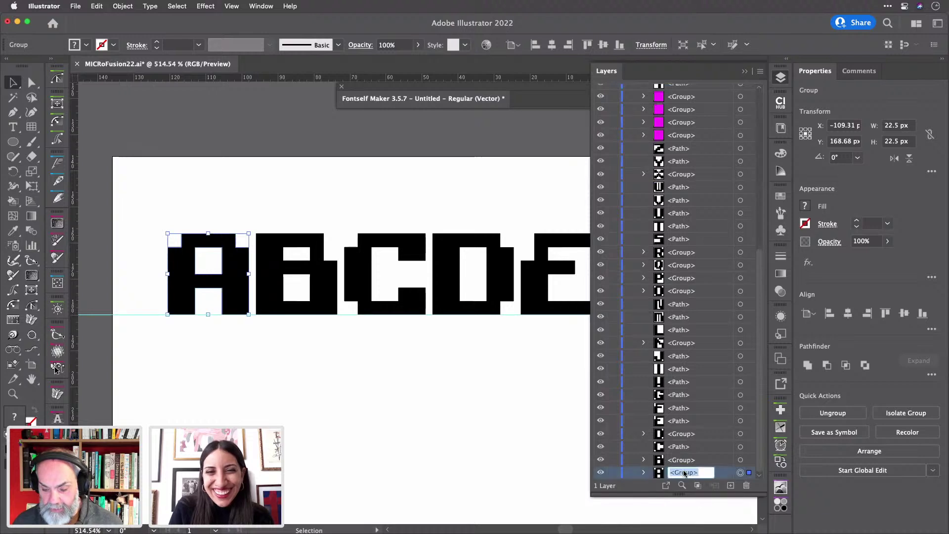
text(A)
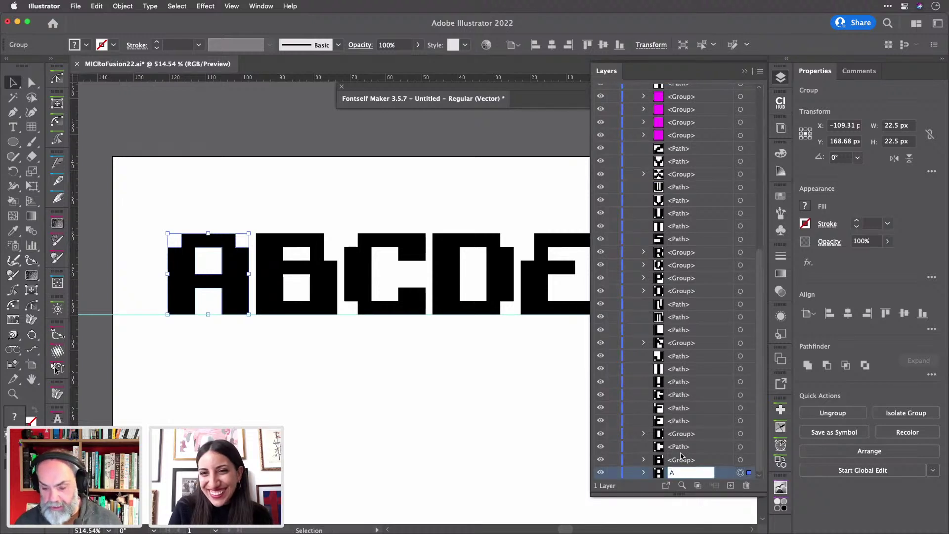
double_click(682, 460)
text(B)
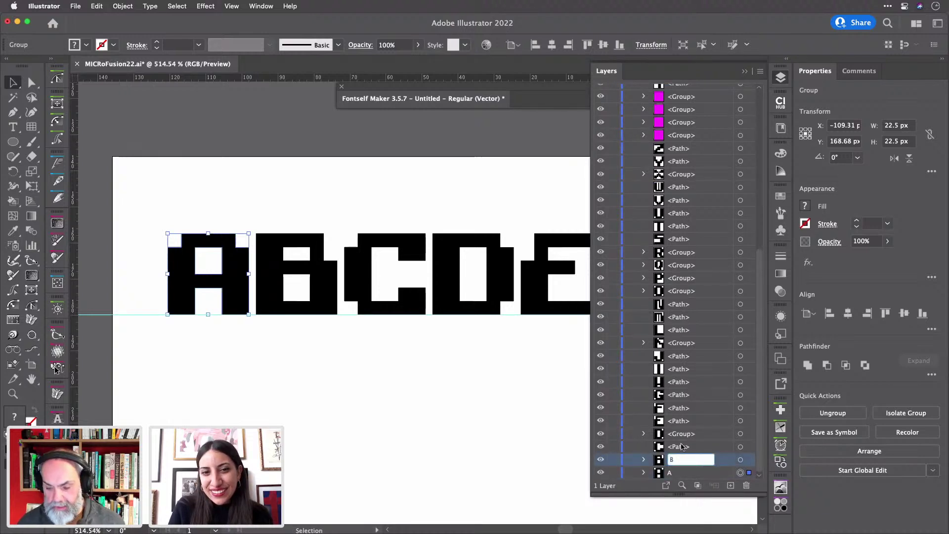
double_click(682, 446)
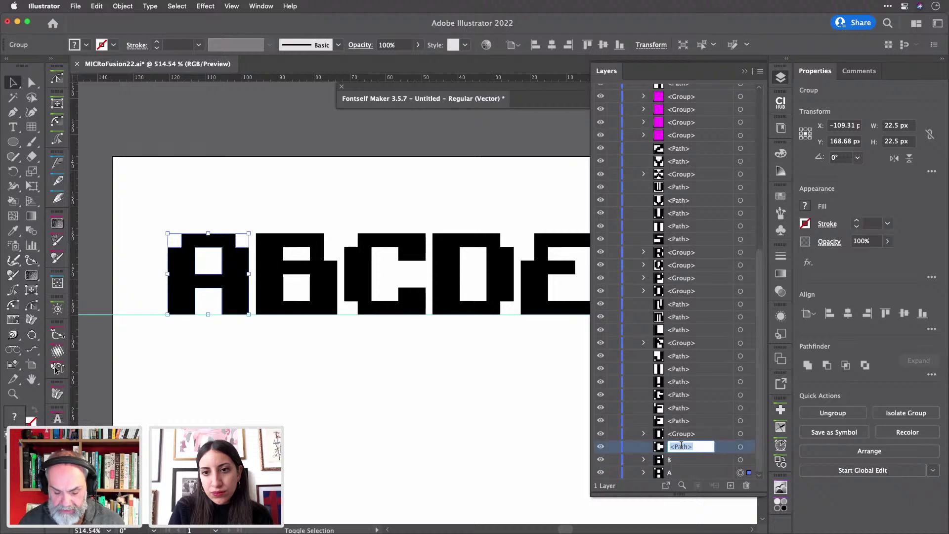
text(C)
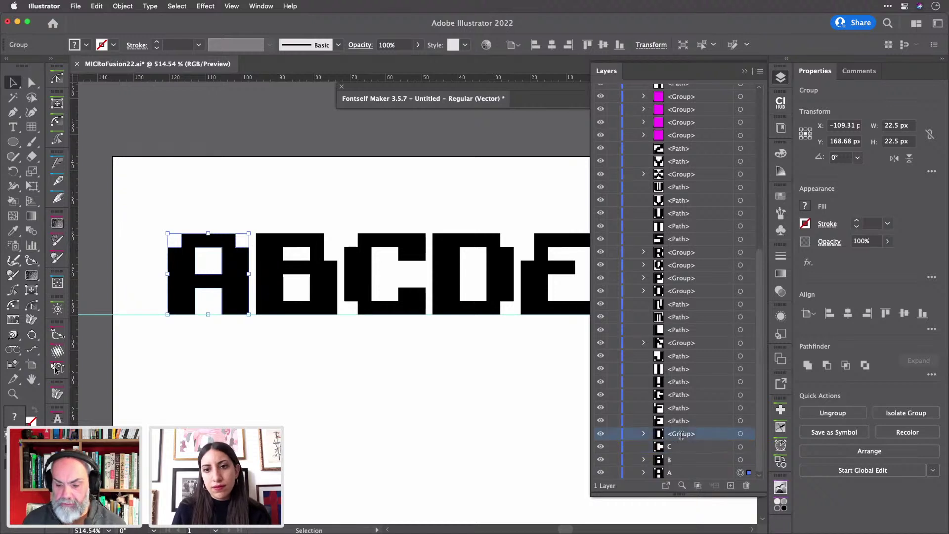
double_click(683, 434)
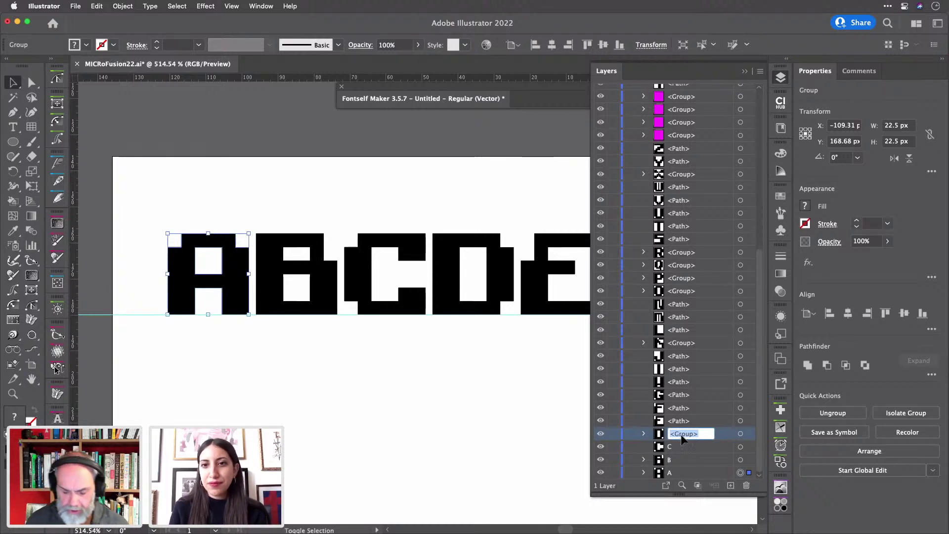
text(D)
double_click(678, 422)
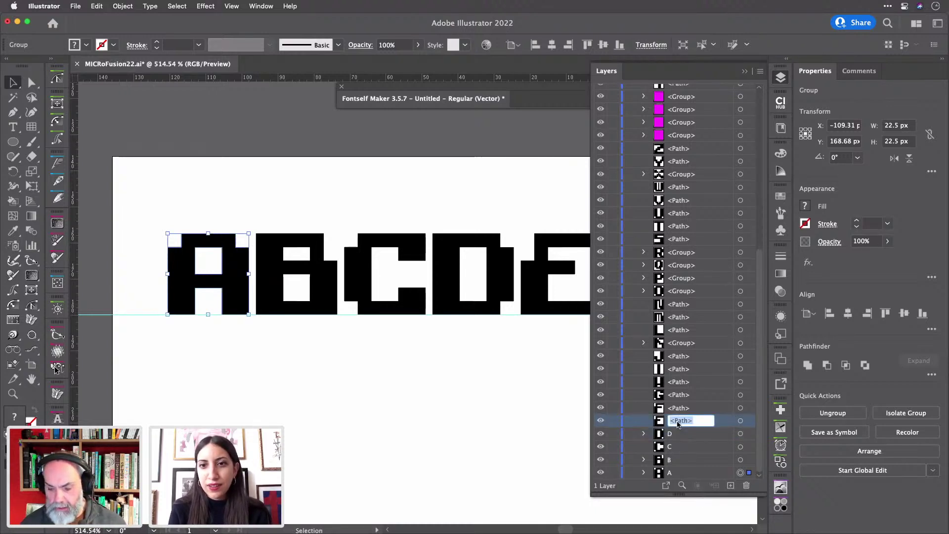
text(E)
double_click(681, 408)
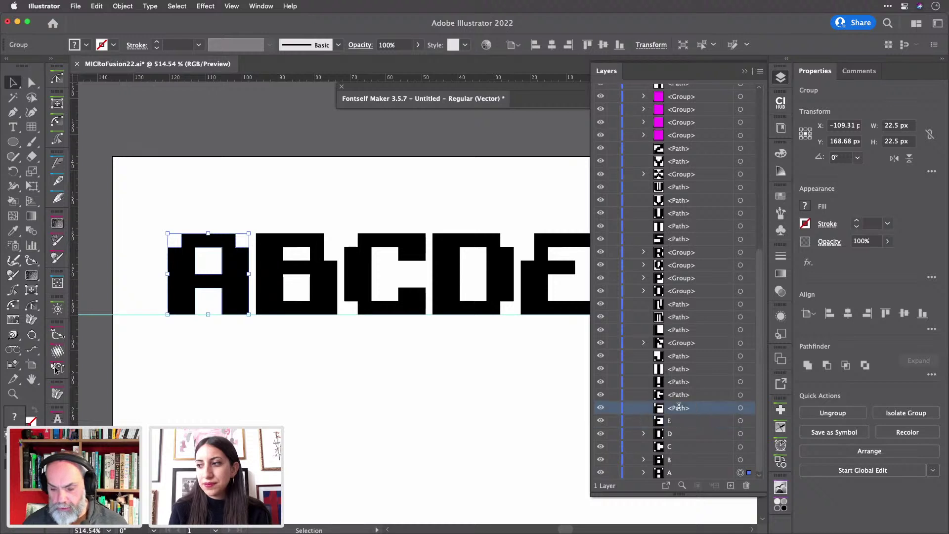
text(F)
double_click(682, 395)
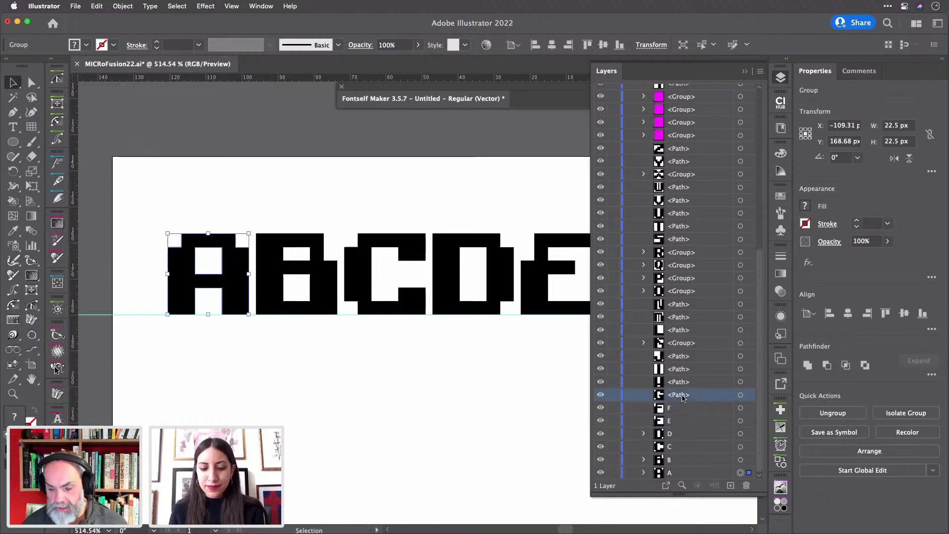
text(G)
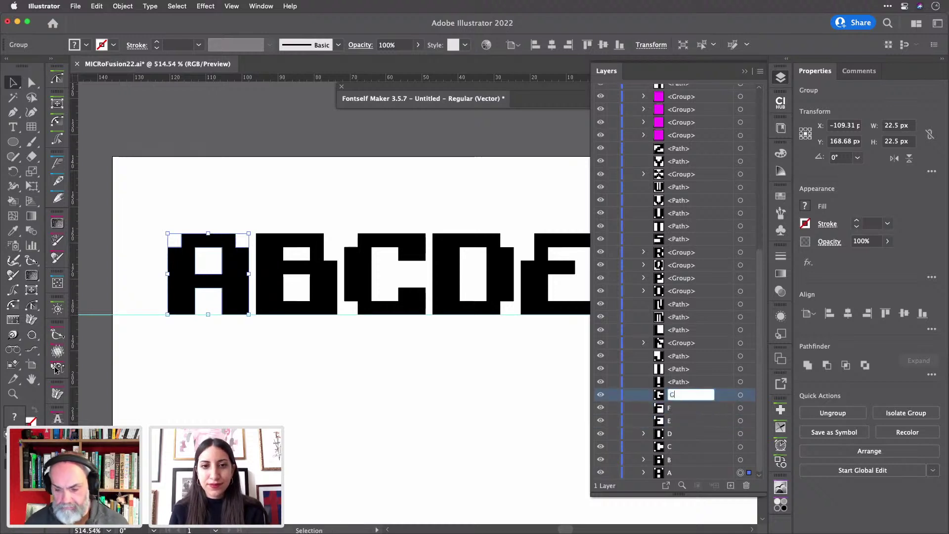
double_click(680, 382)
text(H)
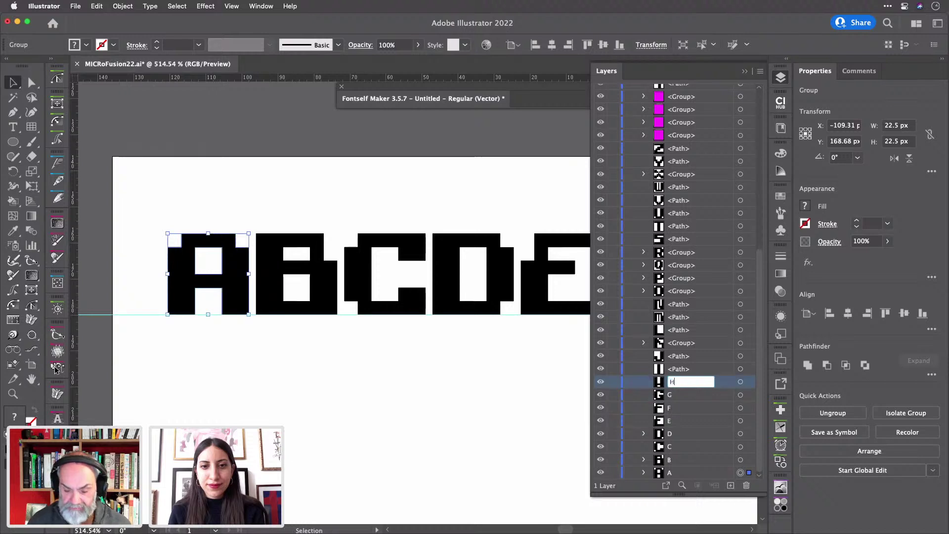
double_click(685, 369)
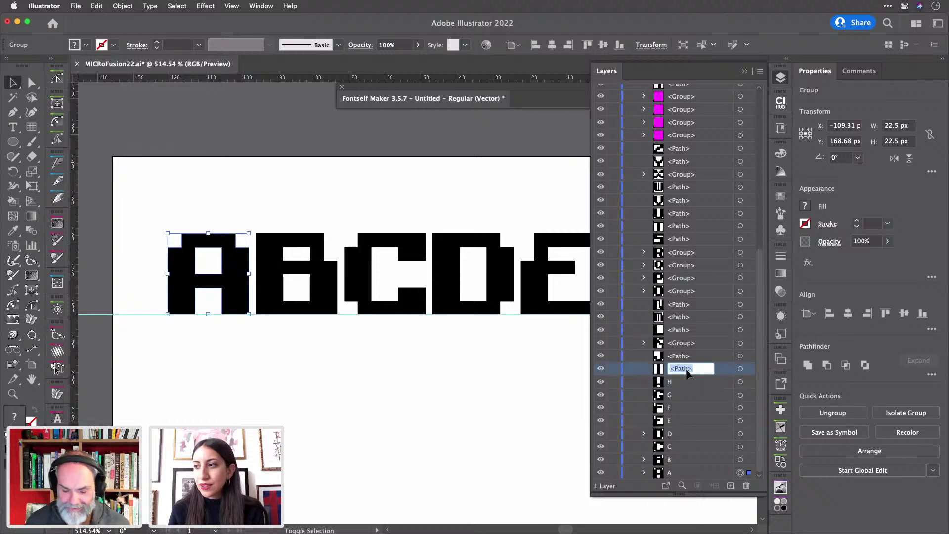
text(I)
double_click(686, 356)
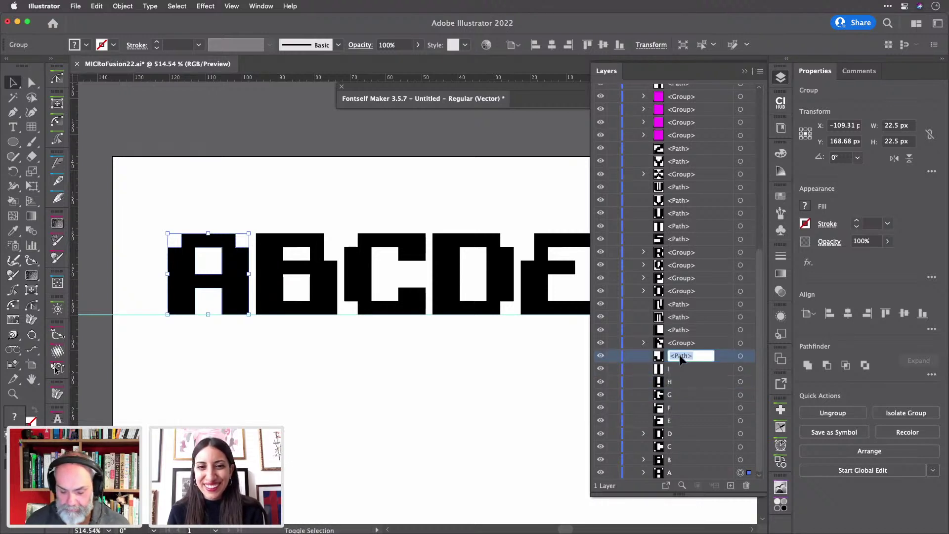
text(J)
- Name the next glyph layers up K through Q
double_click(685, 343)
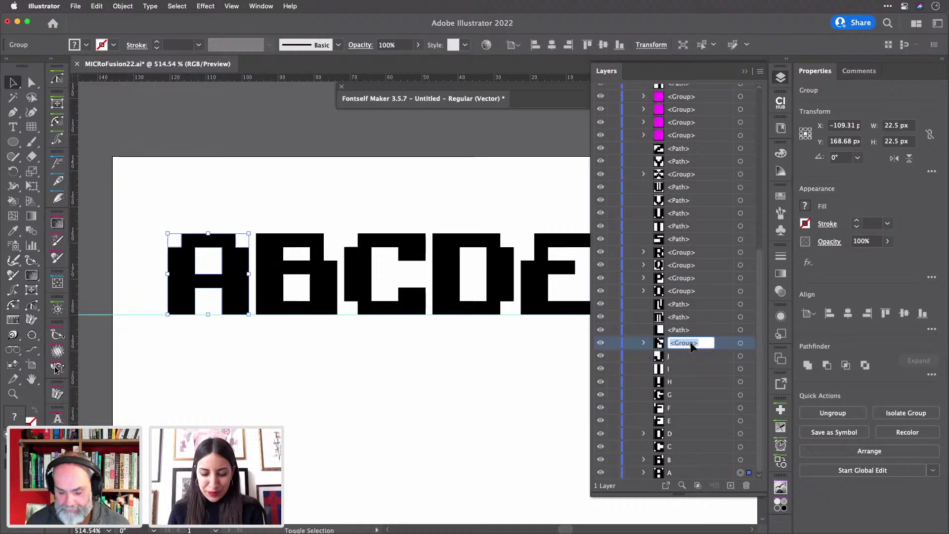
text(K)
key(shift+Tab)
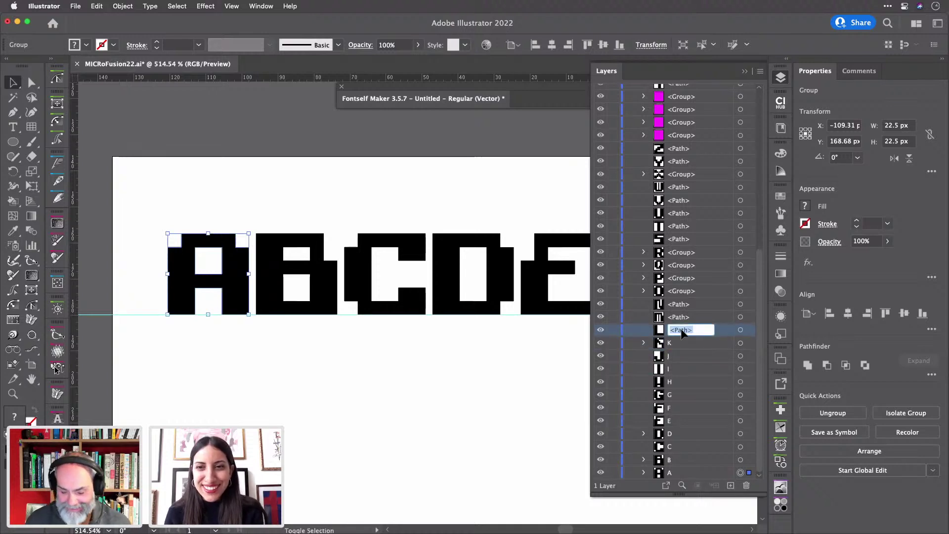
text(L)
key(shift+Tab)
text(M)
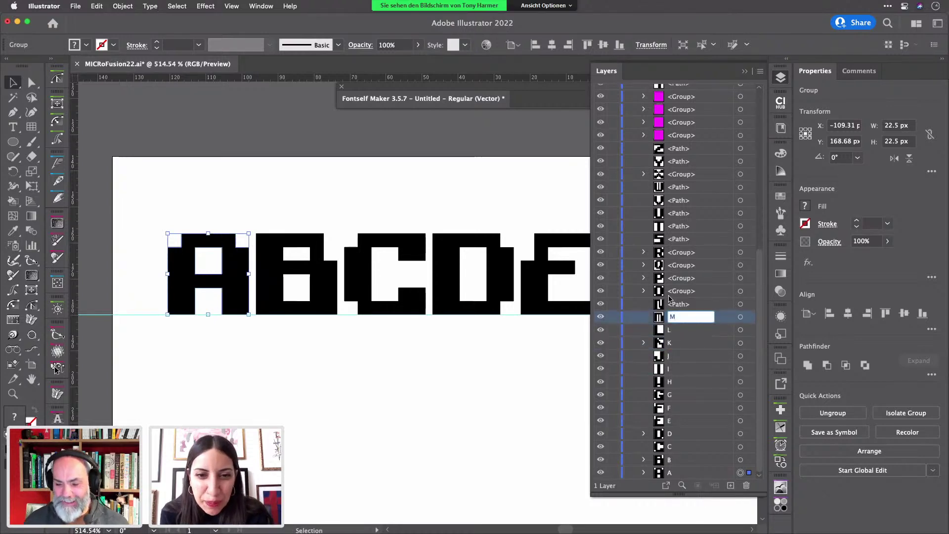
key(shift+Tab)
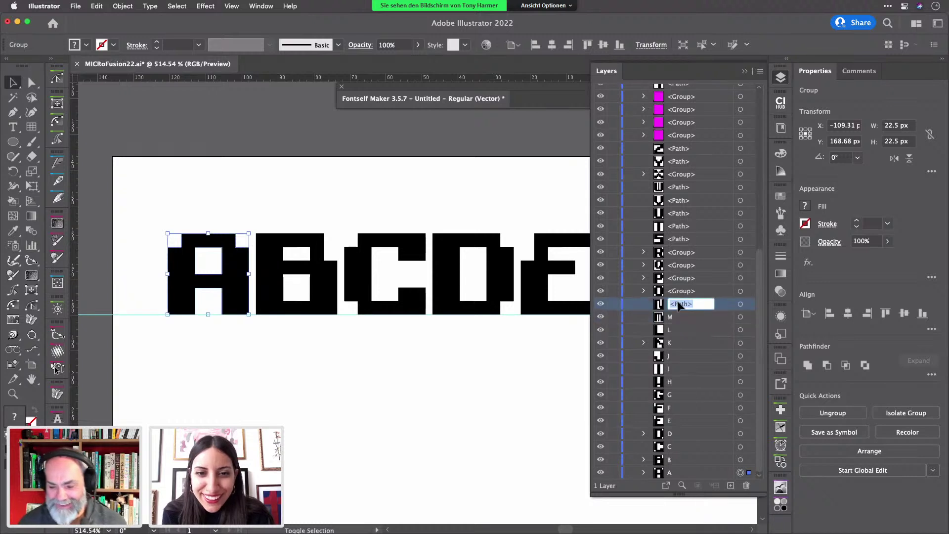
text(N)
key(shift+Tab)
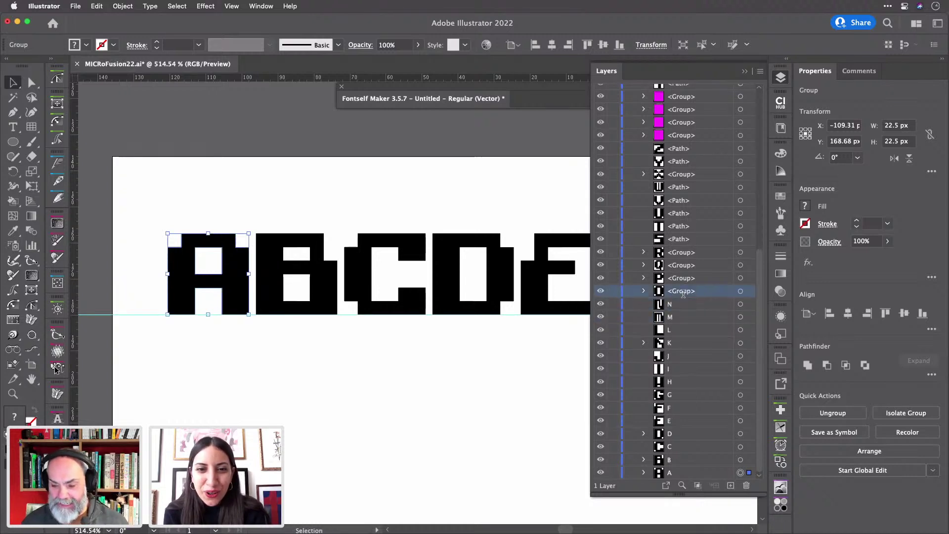
text(O)
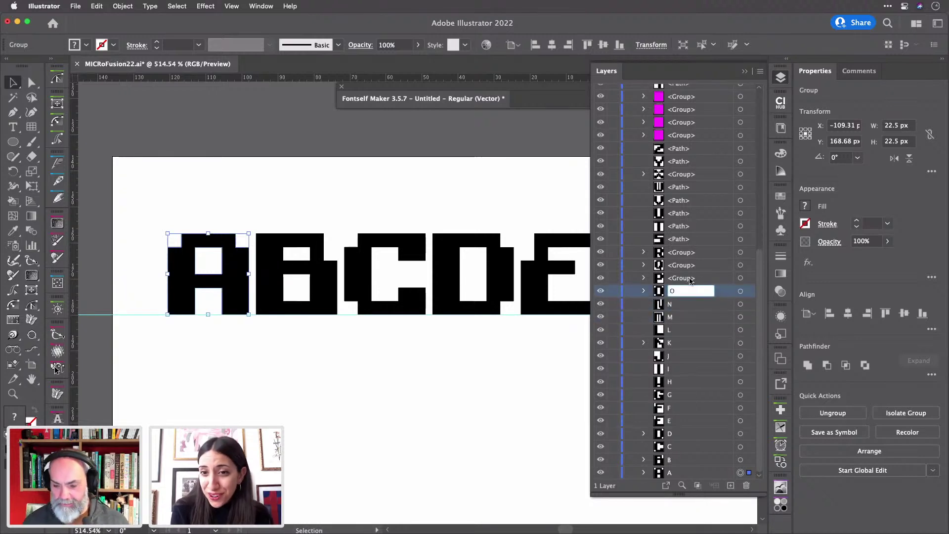
key(shift+Tab)
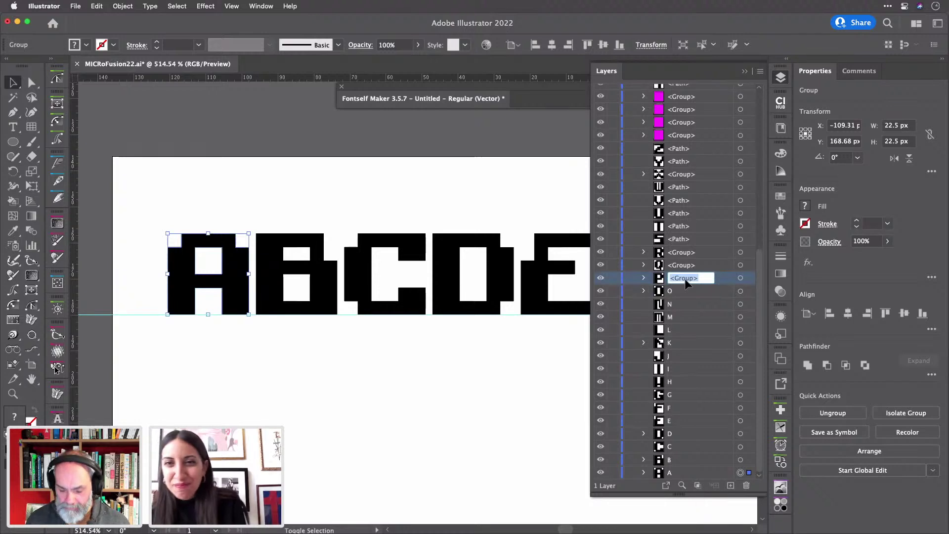
text(P)
key(shift+Tab)
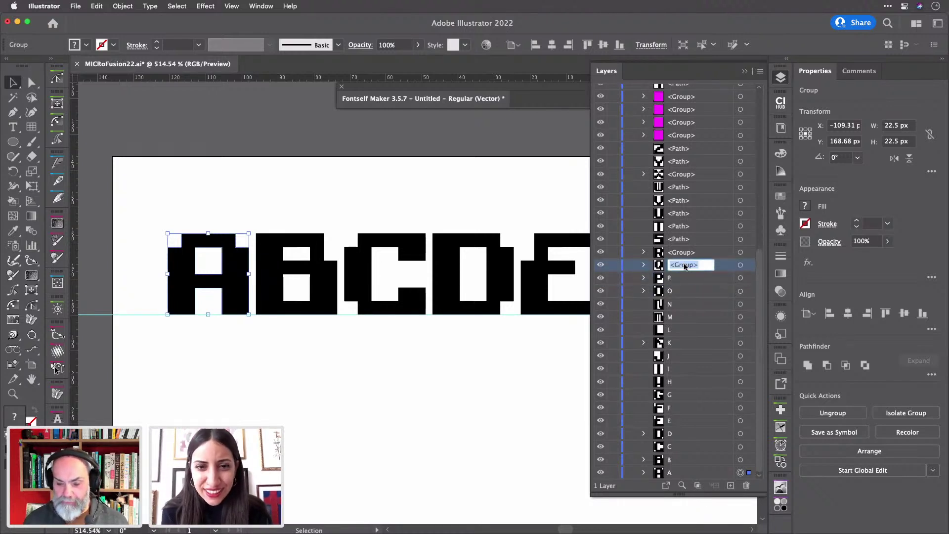
text(Q)
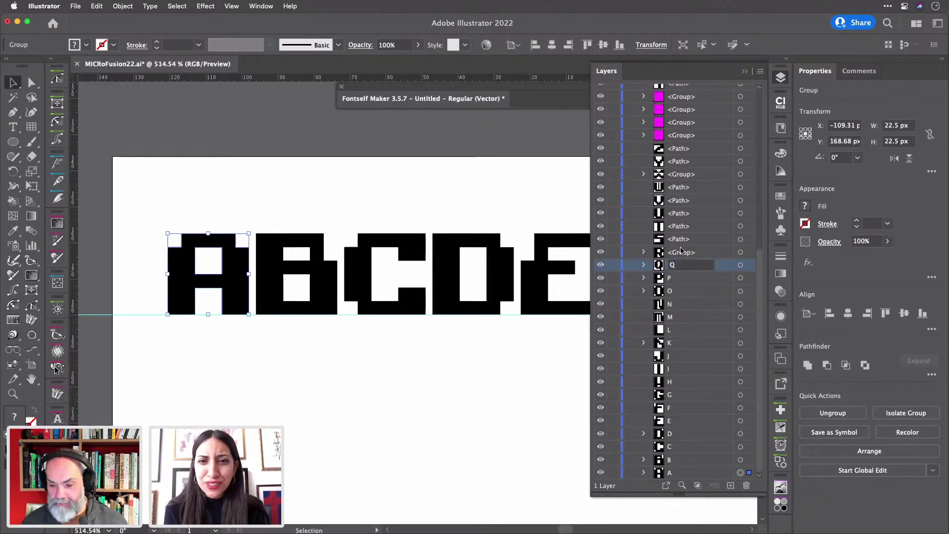
- Name the remaining glyph layers R through Z and confirm the Z name
double_click(681, 251)
text(R)
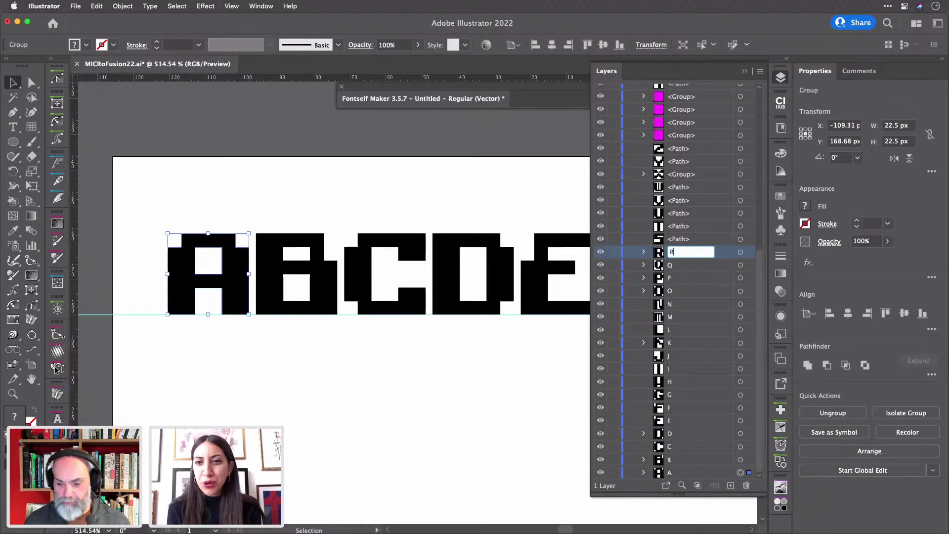
key(shift+Tab)
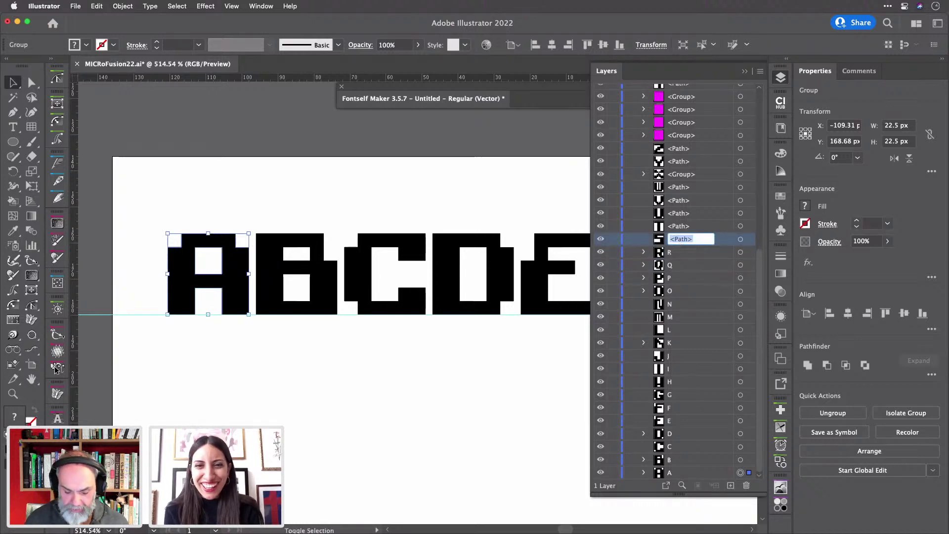
text(S)
key(shift+Tab)
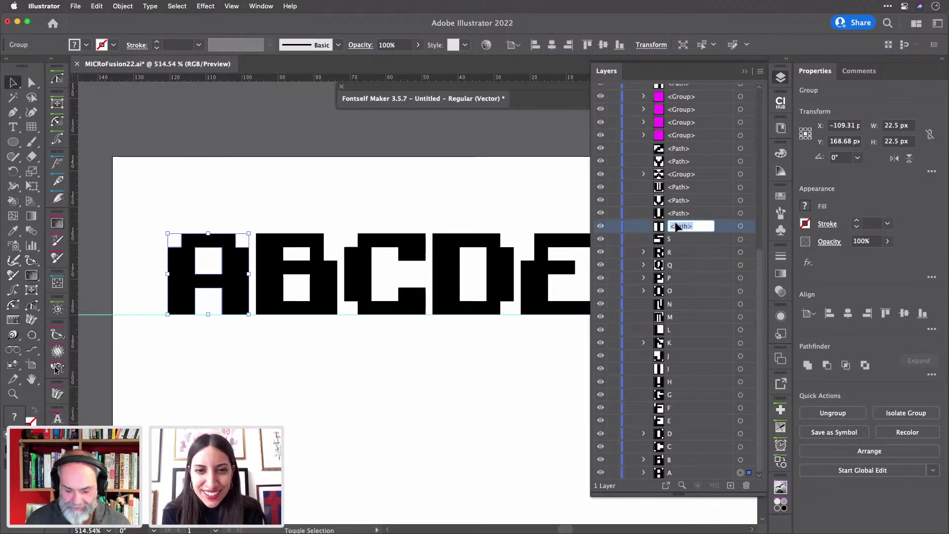
text(T)
key(shift+Tab)
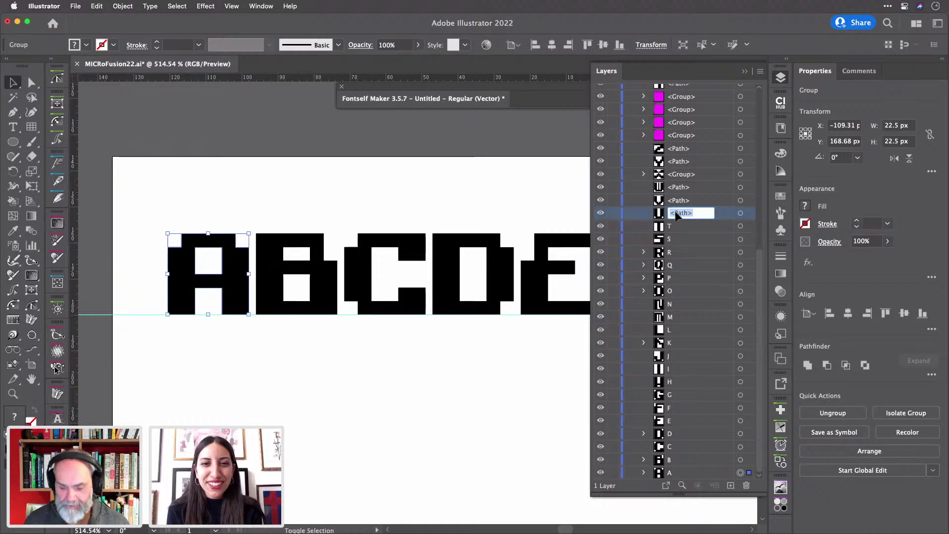
text(U)
key(shift+Tab)
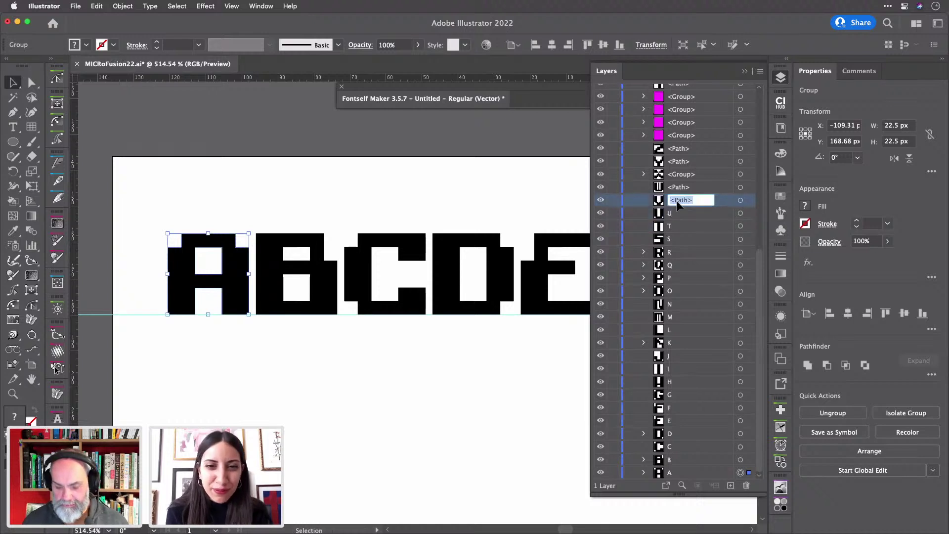
text(V)
key(shift+Tab)
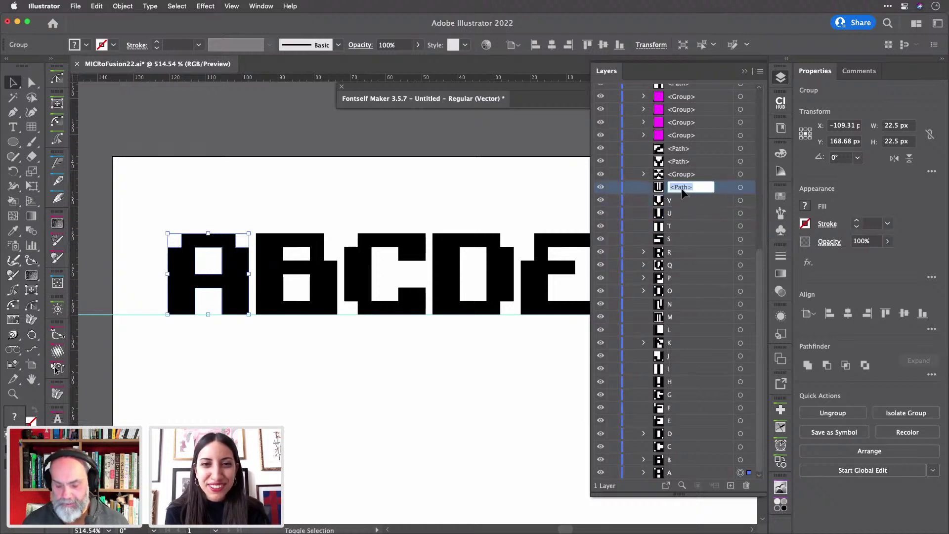
text(W)
key(shift+Tab)
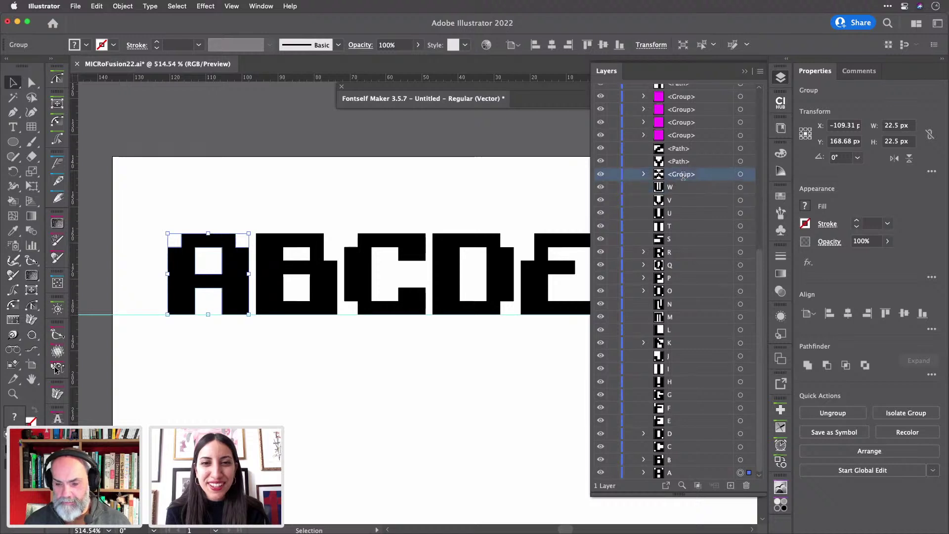
text(X)
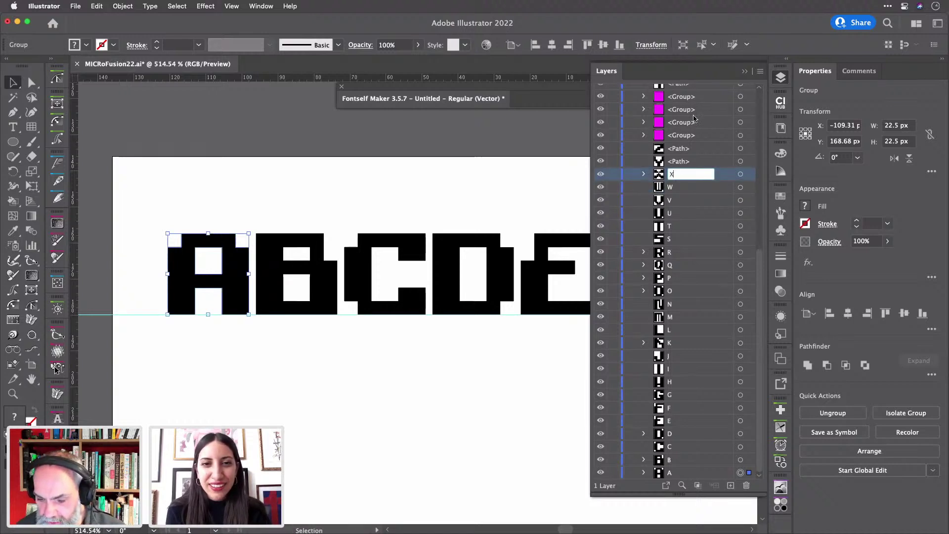
scroll(692, 114, up, 5)
scroll(704, 123, down, 5)
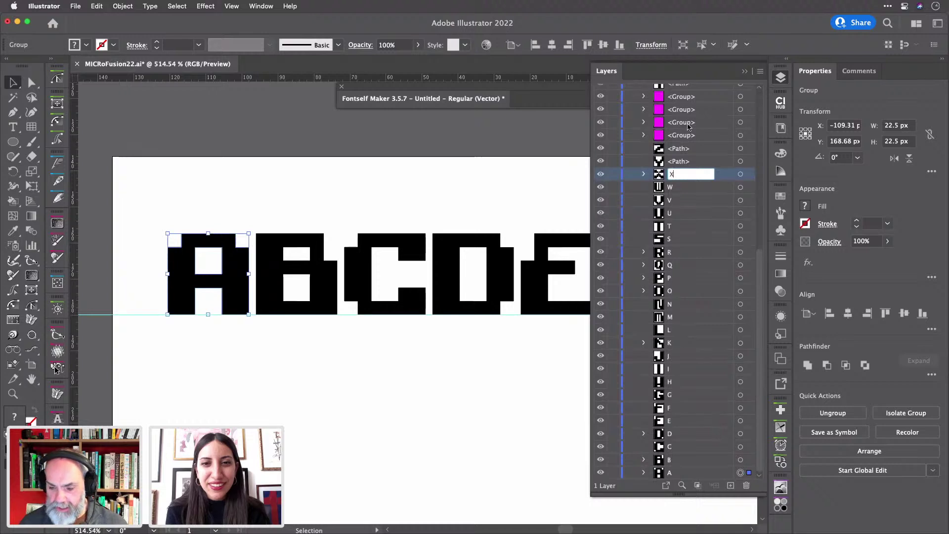
click(683, 165)
double_click(684, 163)
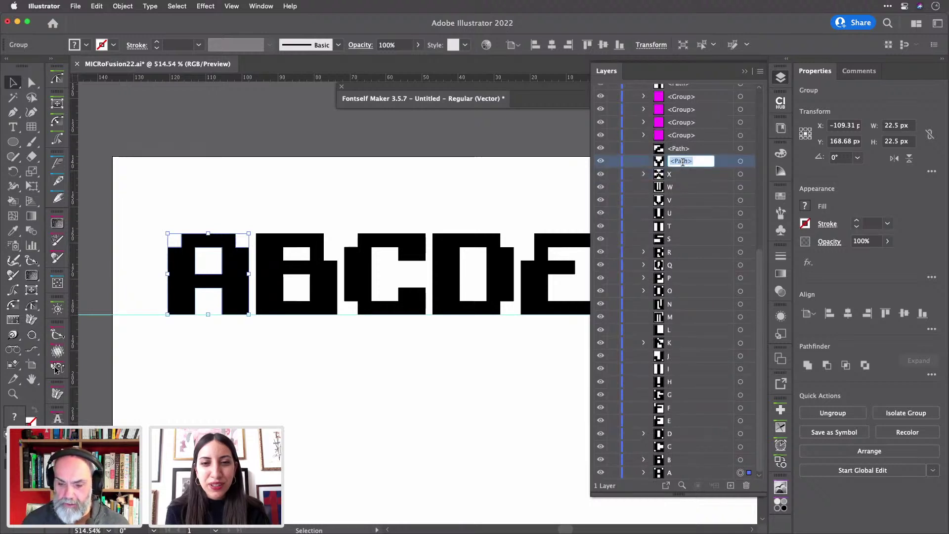
text(Y)
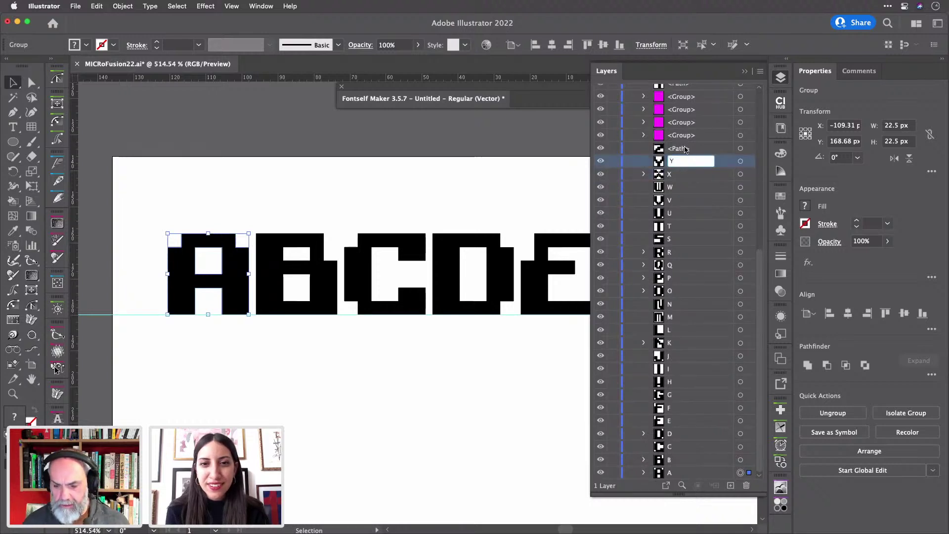
double_click(683, 149)
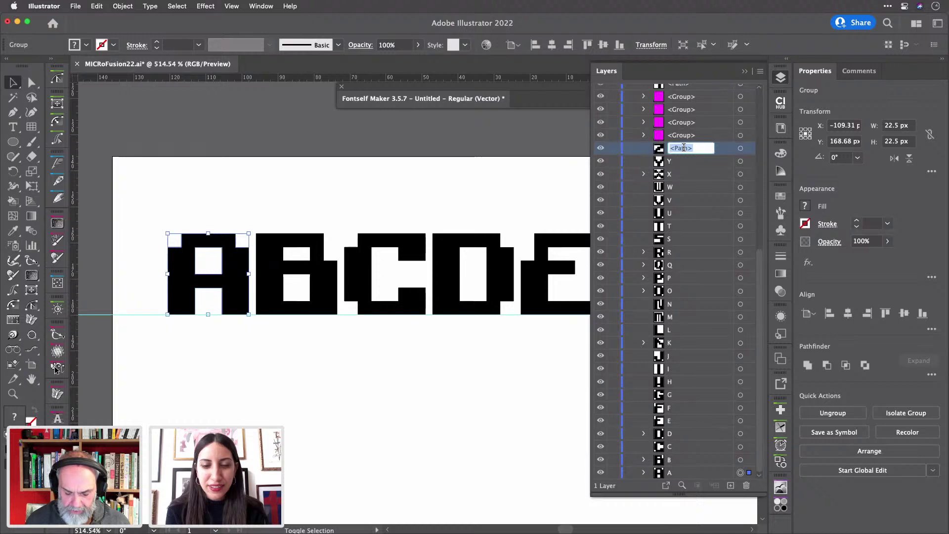
text(Z)
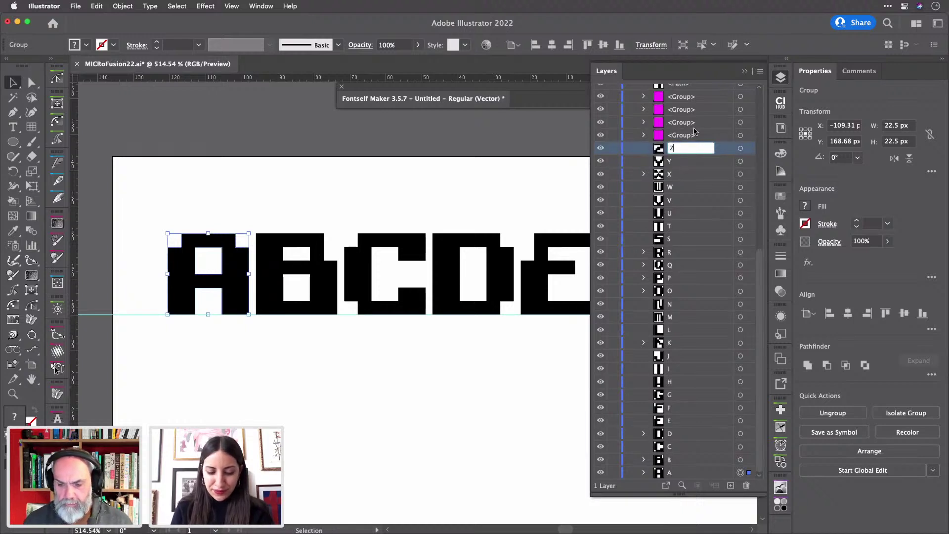
key(Return)
- Send the four magenta groups above Z to the bottom of the stack, below layer A
click(745, 98)
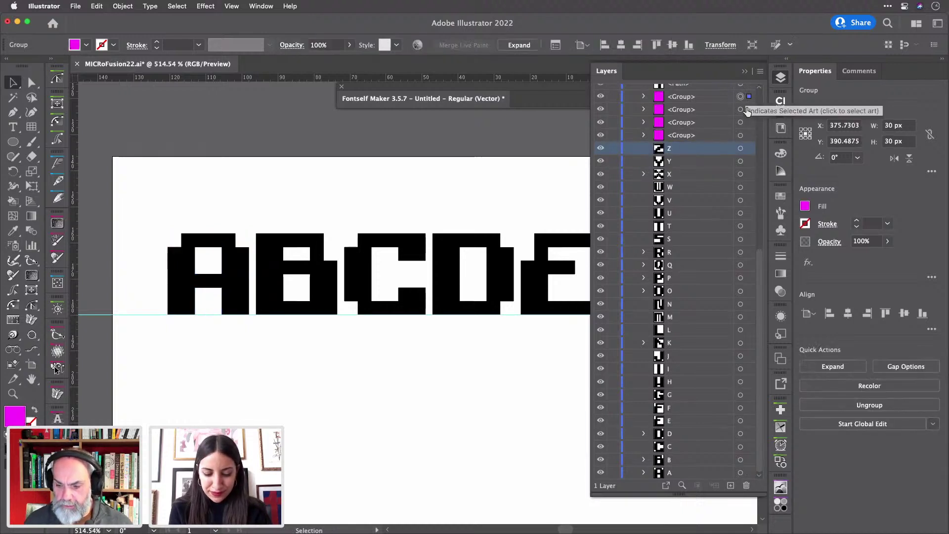
click(750, 134)
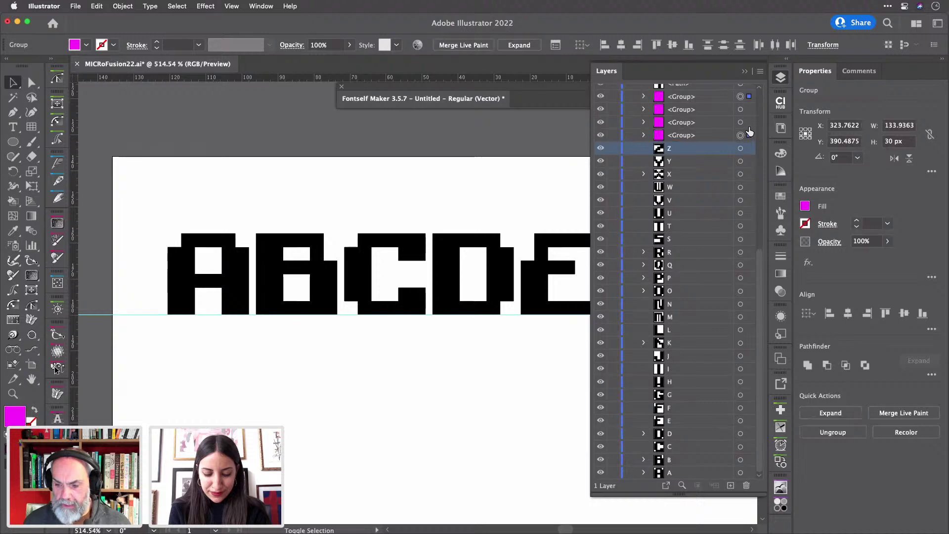
click(567, 173)
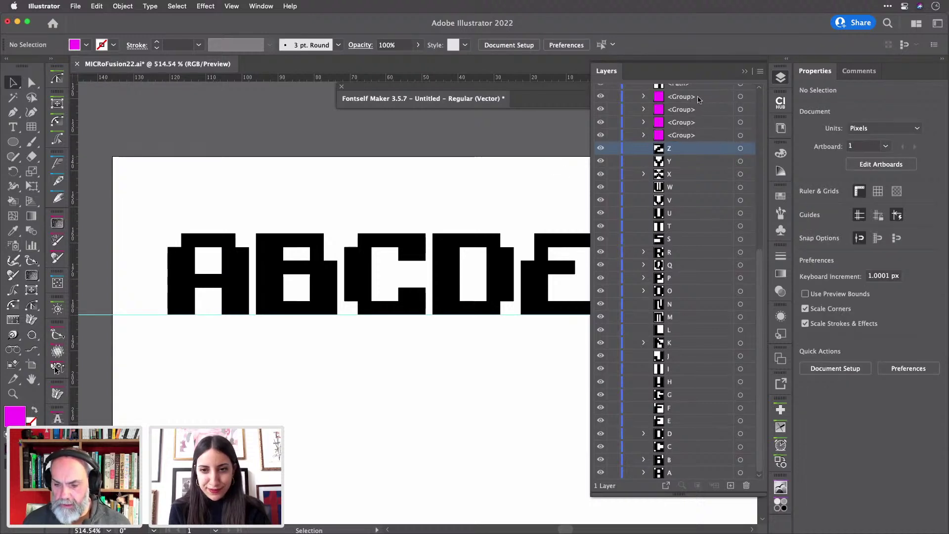
click(750, 98)
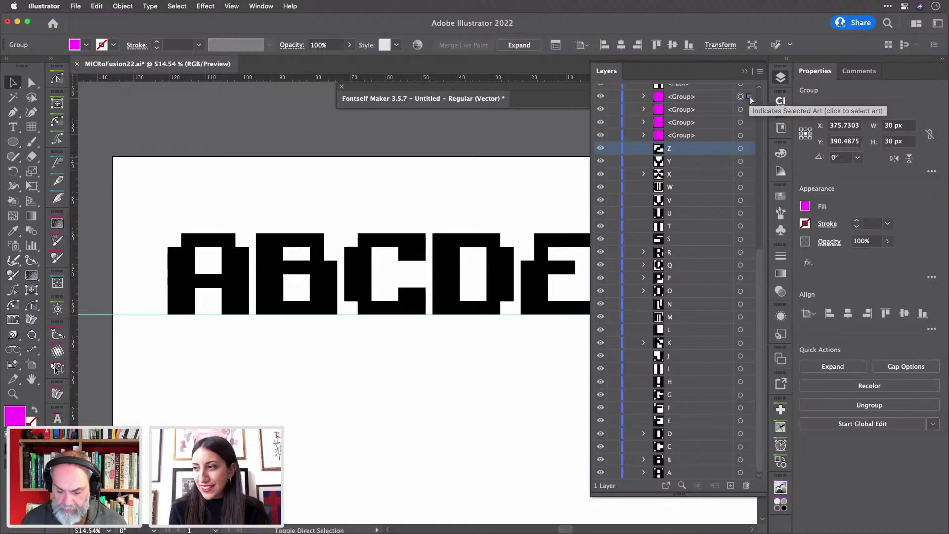
key(super+shift+bracketleft)
click(752, 98)
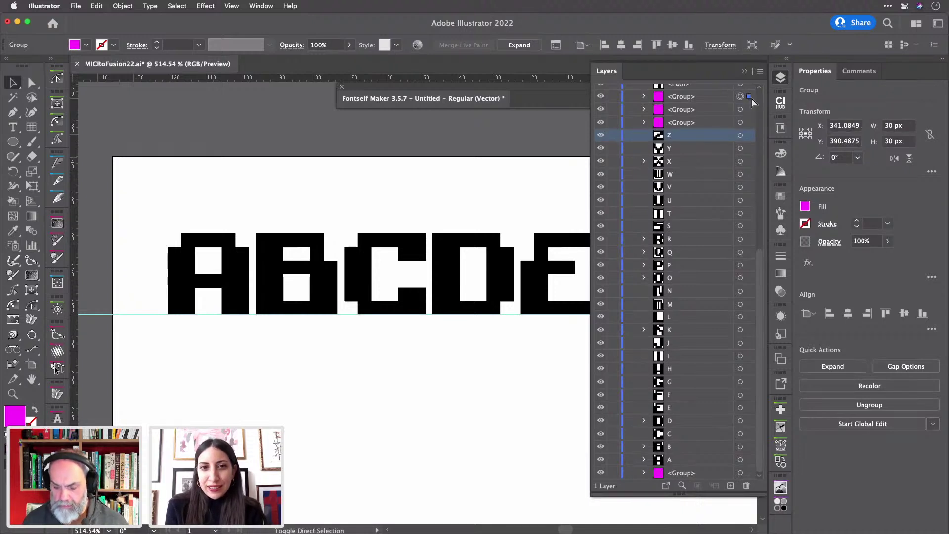
key(super+shift+bracketleft)
click(751, 98)
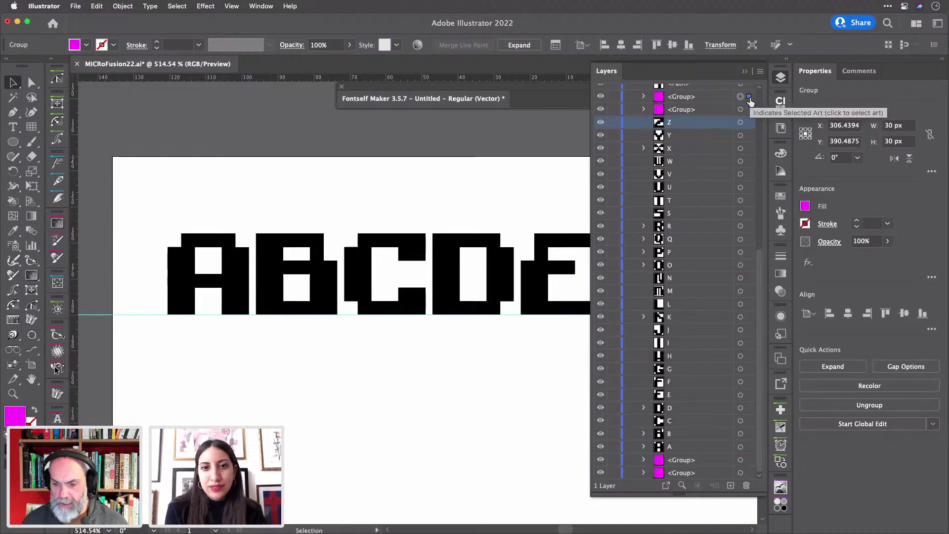
key(super+shift+bracketleft)
click(750, 99)
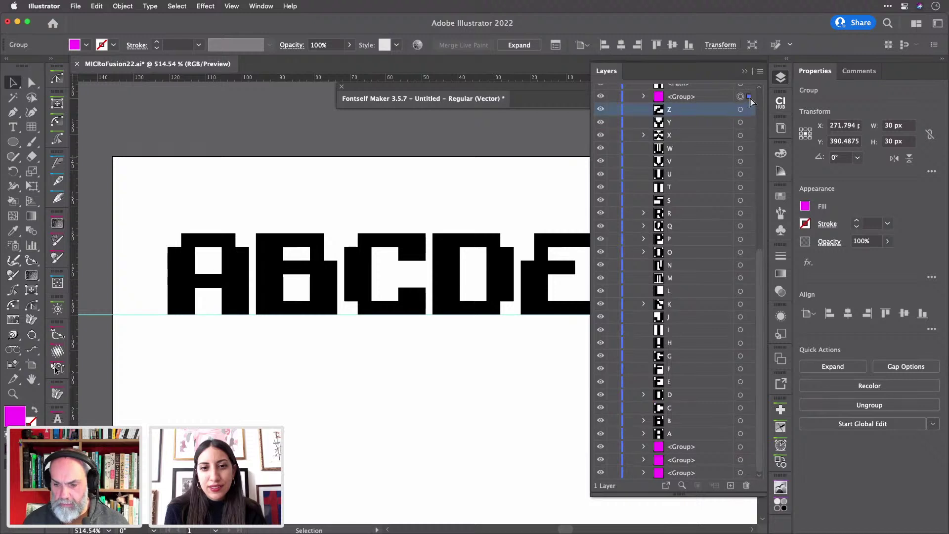
key(super+shift+bracketleft)
- Name the first five digit glyph layers 1 through 5
scroll(691, 153, up, 5)
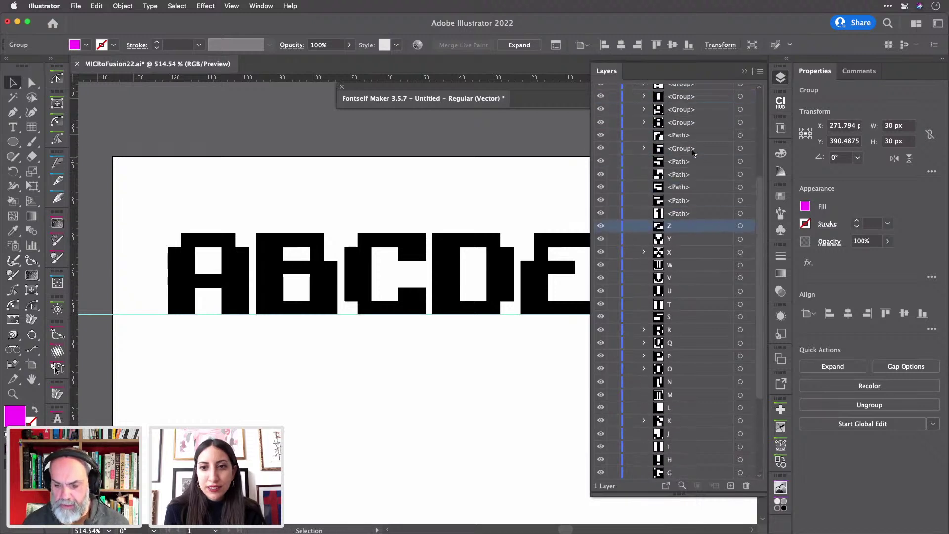
click(685, 225)
double_click(685, 225)
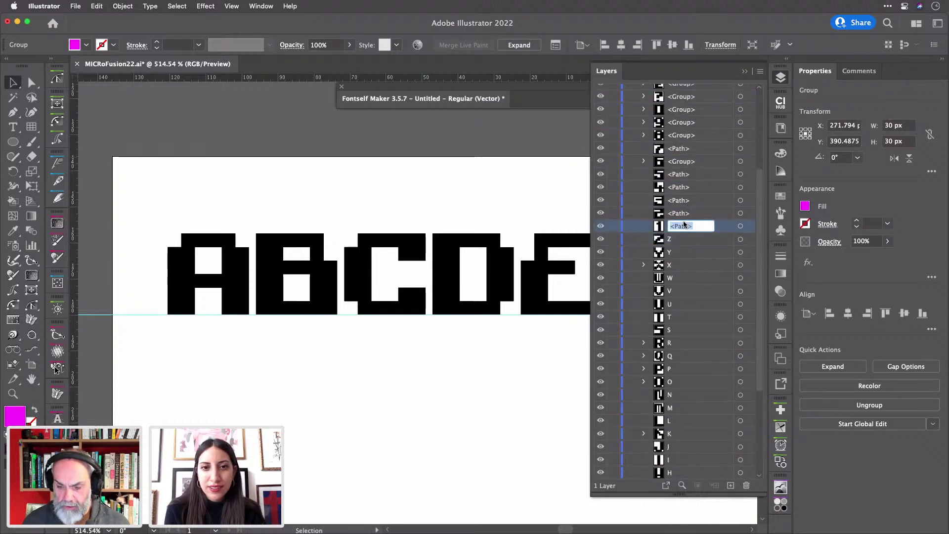
text(1)
click(681, 213)
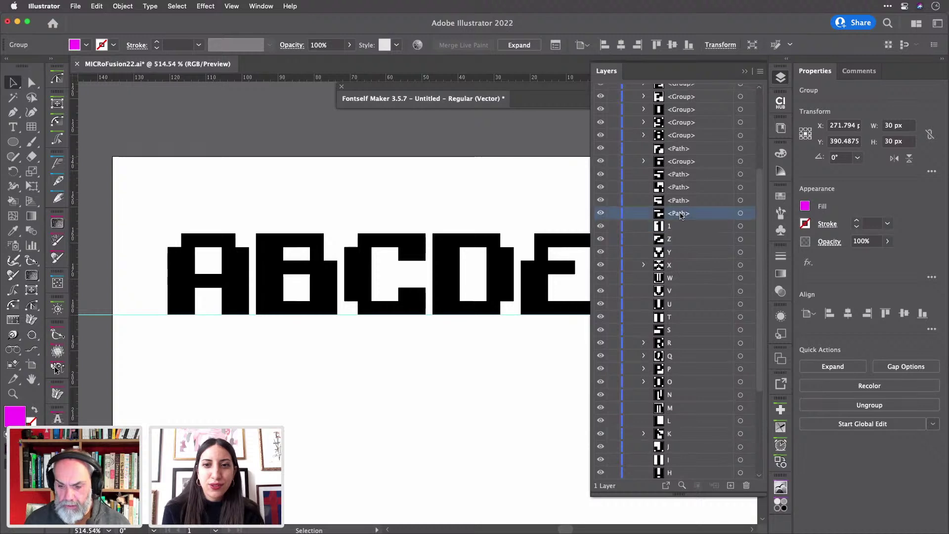
double_click(681, 213)
text(2)
click(677, 200)
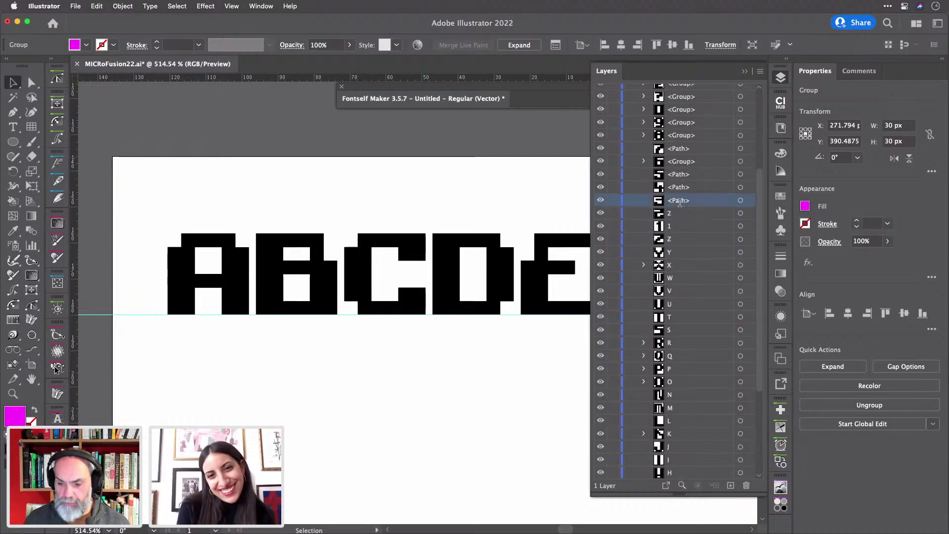
double_click(678, 201)
text(3)
click(677, 188)
double_click(677, 188)
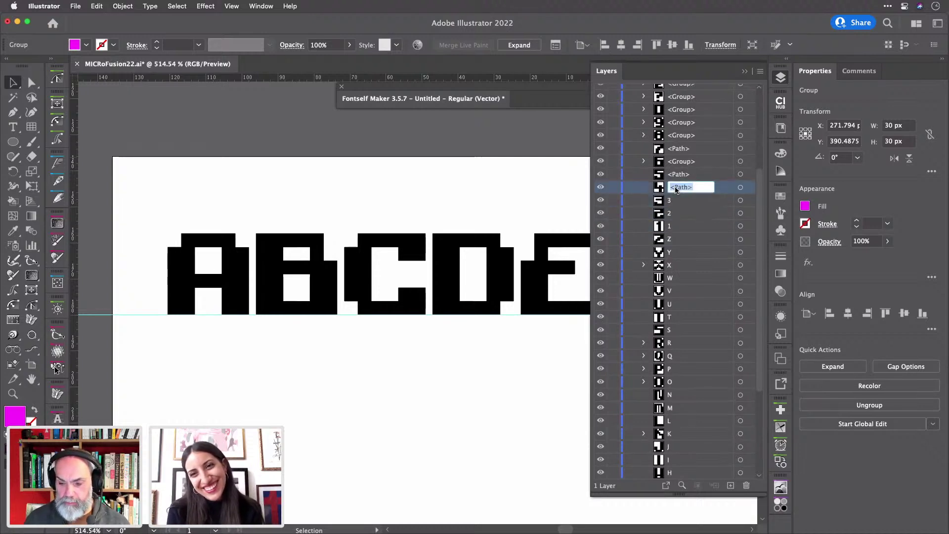
text(4)
click(680, 173)
double_click(680, 173)
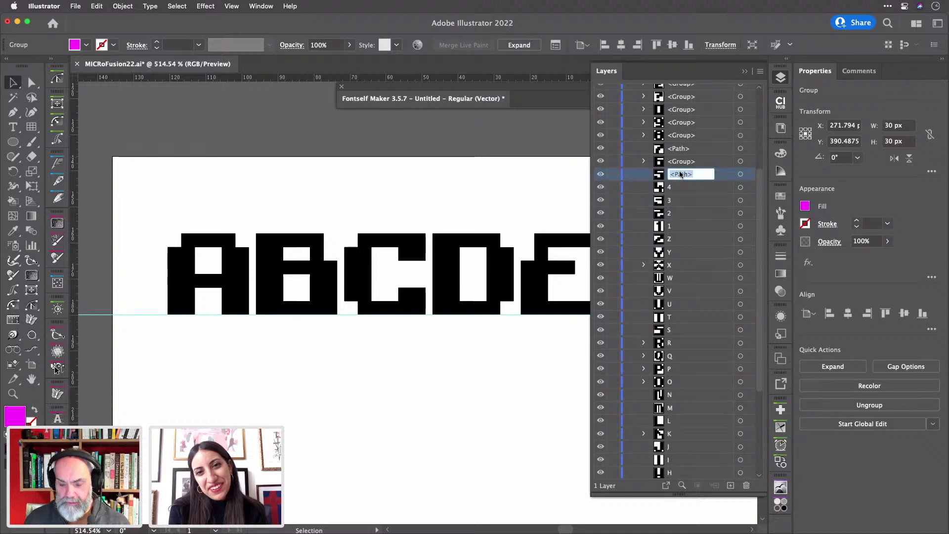
text(5)
- Name the next digit glyph layers 6, 7, 8, 9 and 0
click(683, 161)
double_click(683, 161)
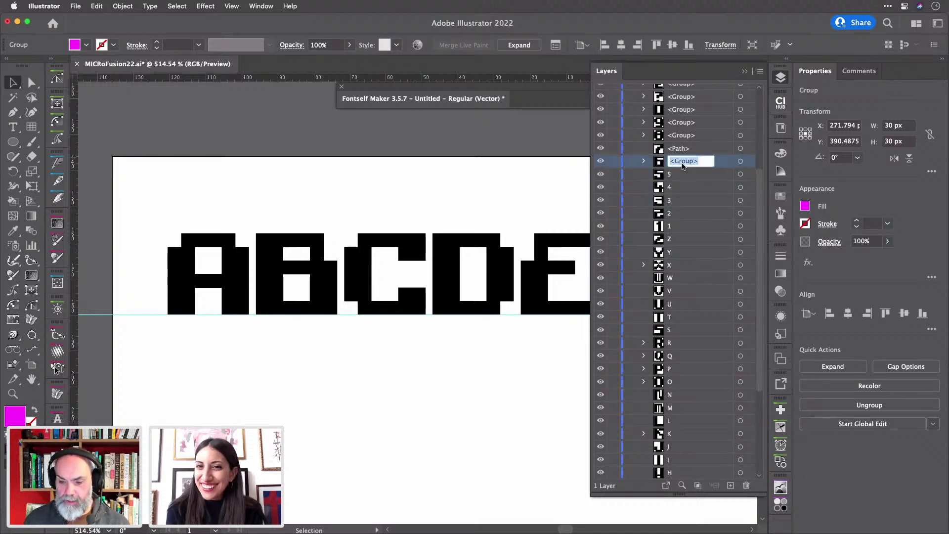
text(6)
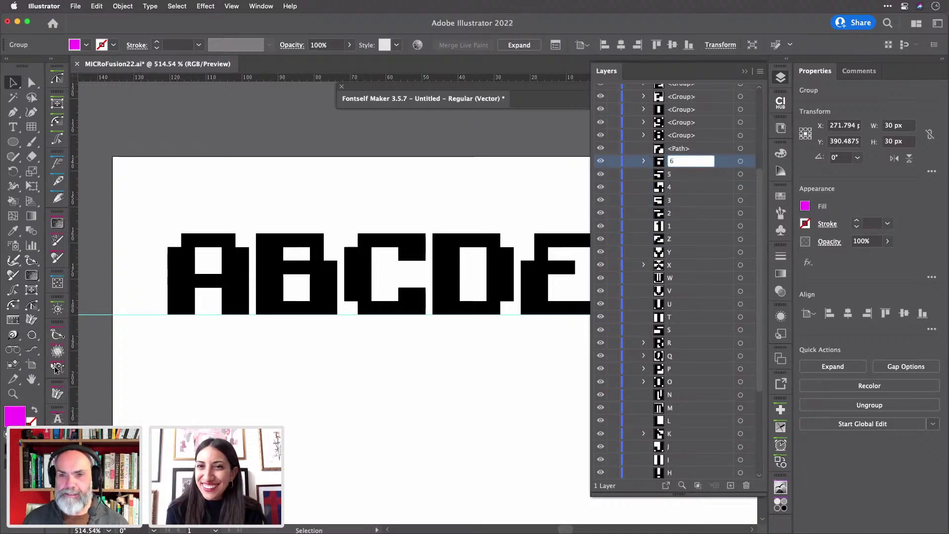
double_click(680, 150)
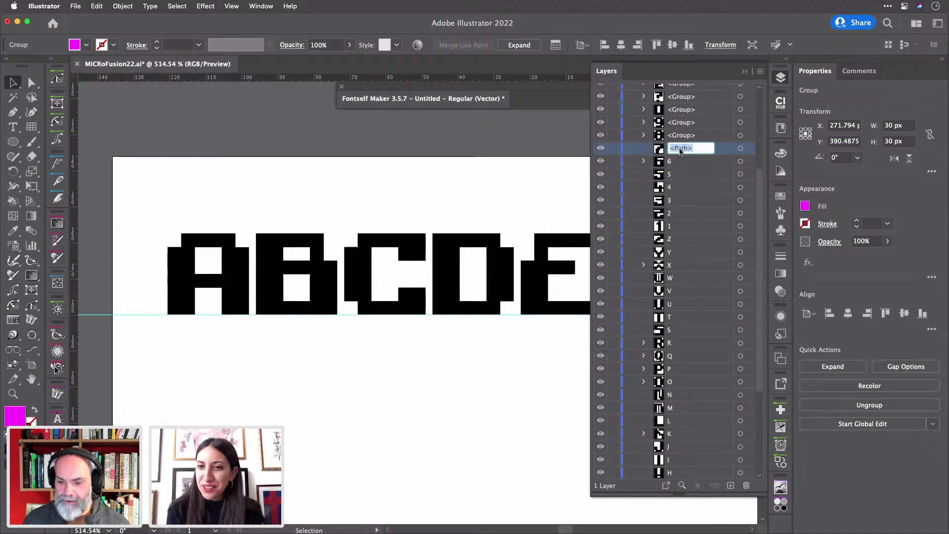
text(7)
double_click(685, 134)
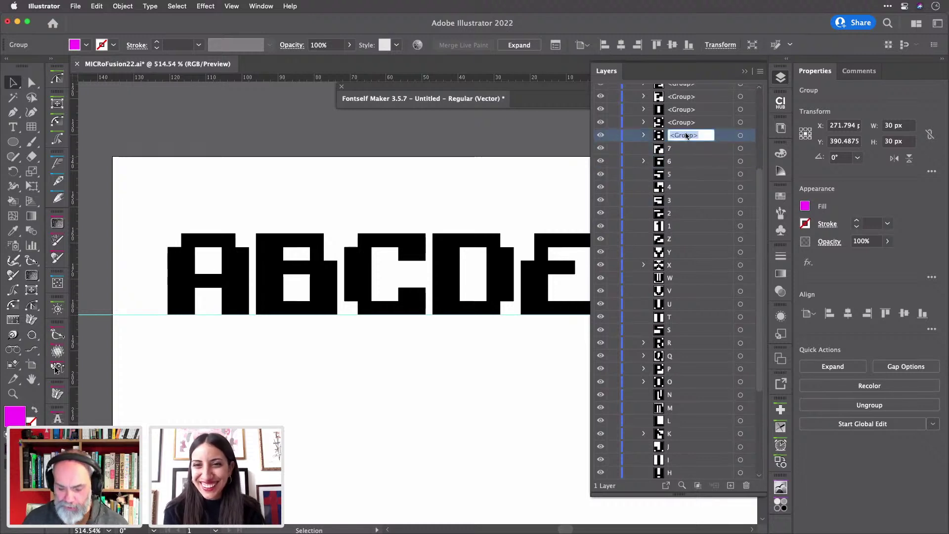
text(8)
double_click(680, 122)
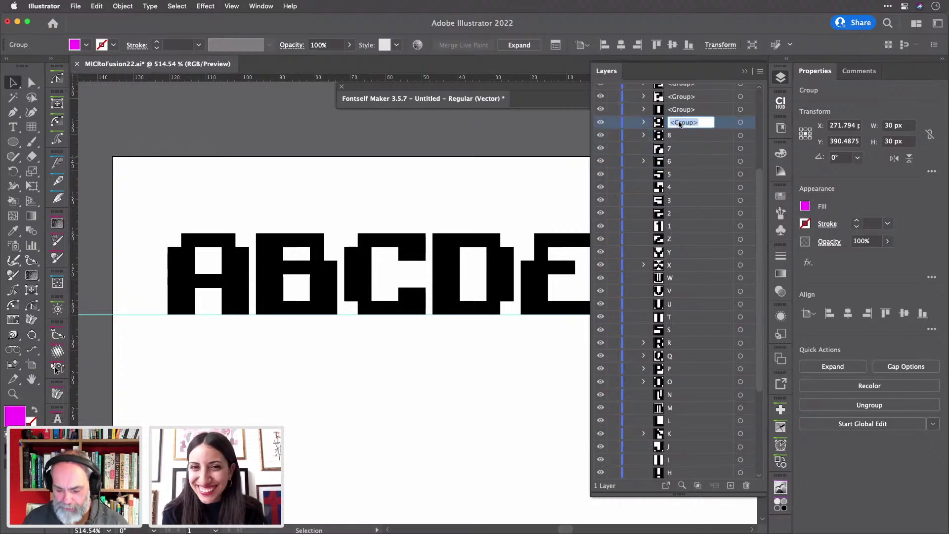
text(9)
double_click(684, 107)
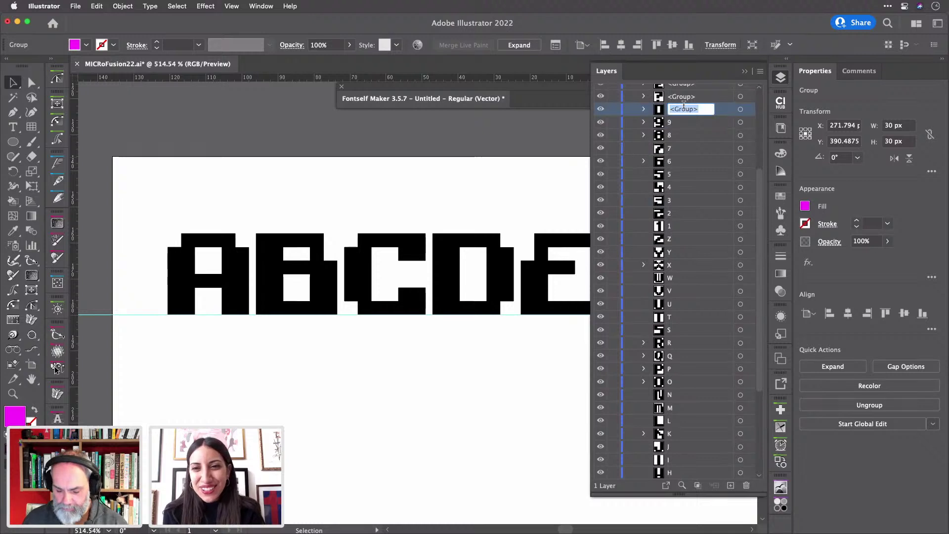
text(0)
scroll(688, 149, up, 3)
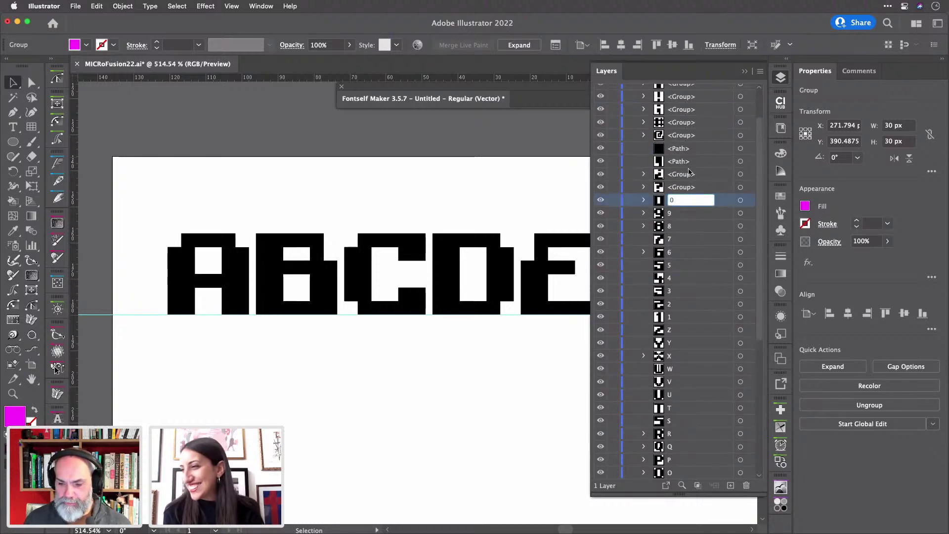
- Close the layers list, fit the artboard in the window, and nudge the punctuation glyphs lower
click(780, 78)
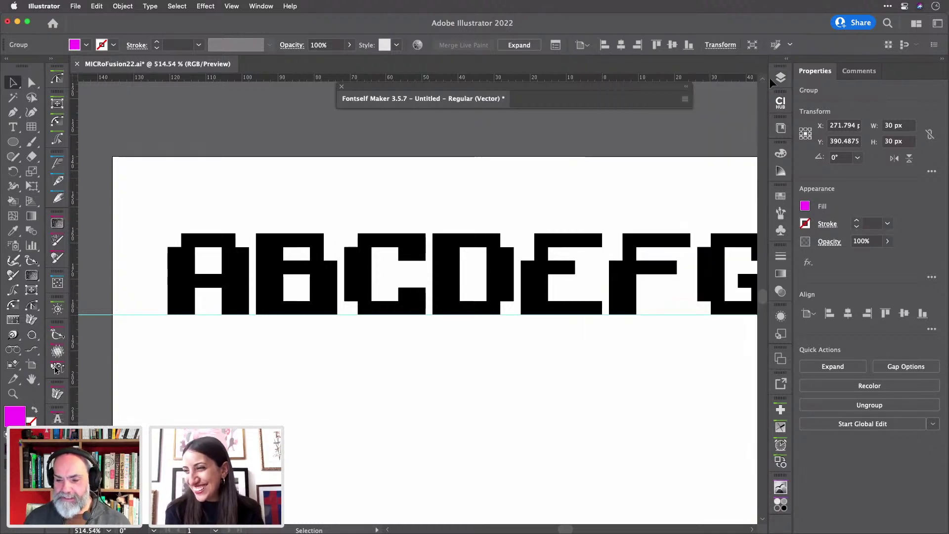
click(576, 190)
key(super+0)
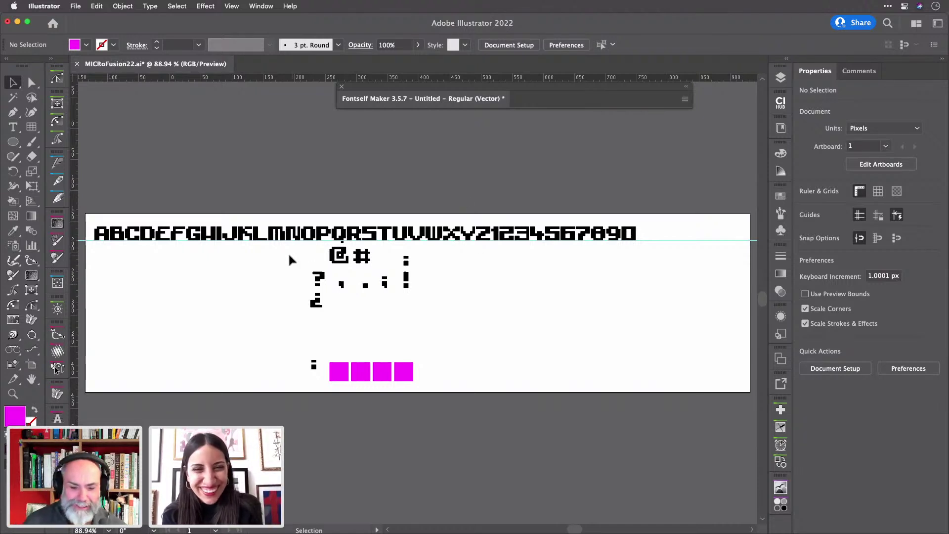
drag(289, 254, 470, 308)
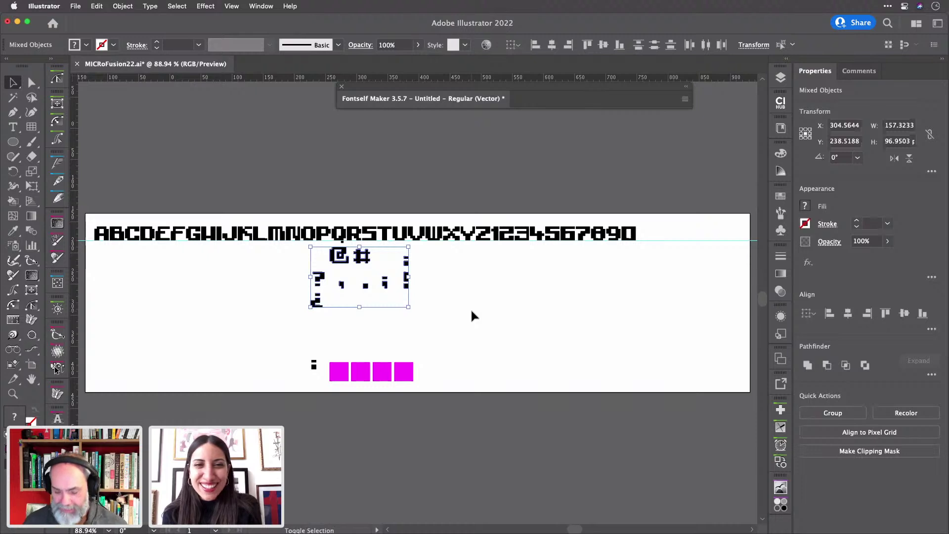
key(shift+Down)
key(shift+Down)
key(shift+Down)
key(shift+Down)
click(470, 307)
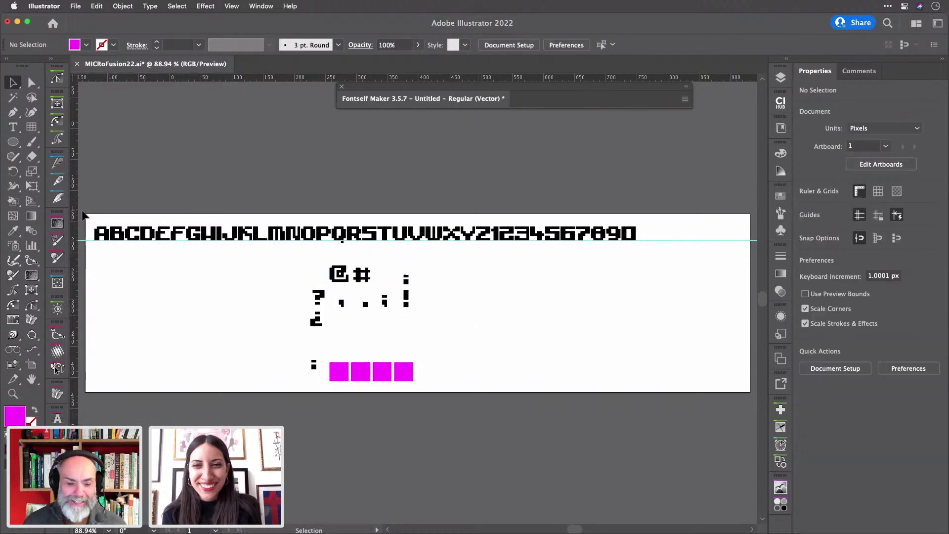
- Select the A–Z letter row on the artboard and expand the Fontself Maker panel
drag(94, 214, 485, 244)
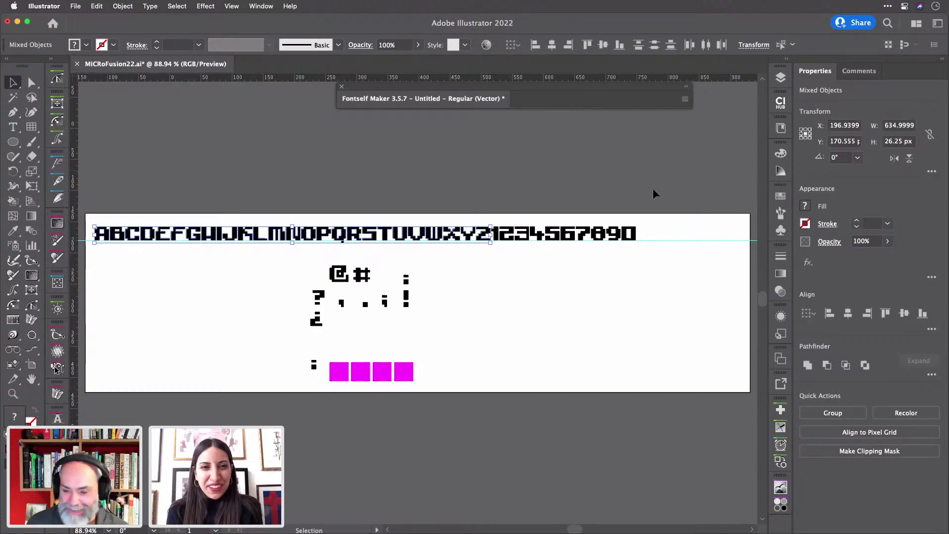
click(666, 194)
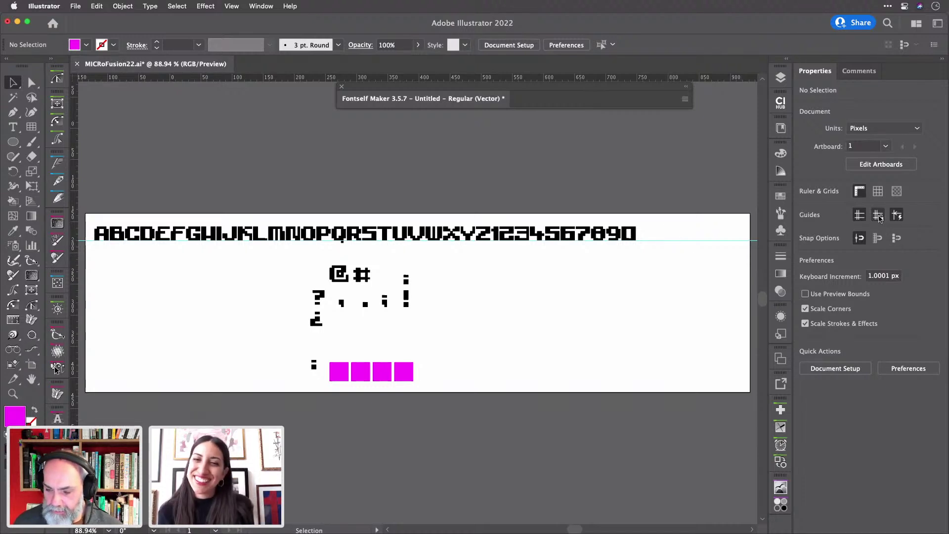
click(681, 243)
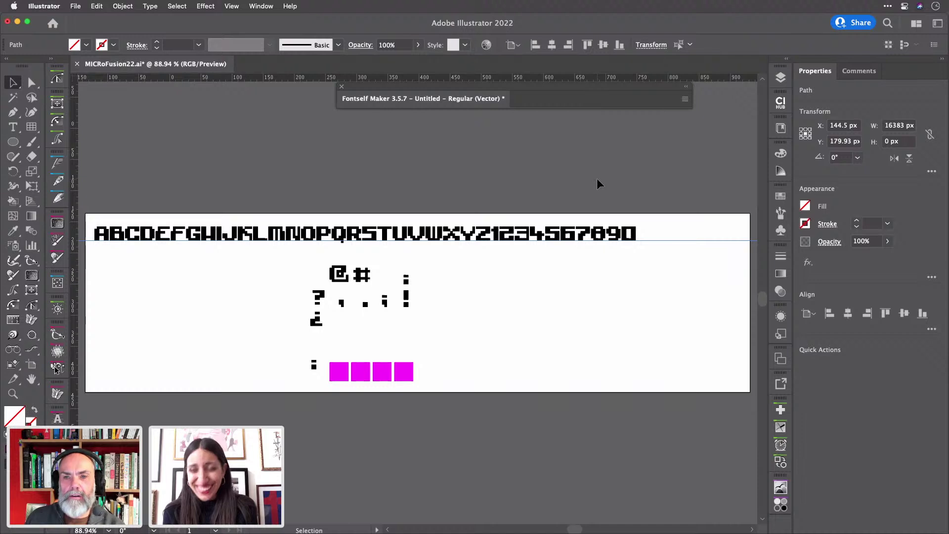
drag(99, 213, 482, 244)
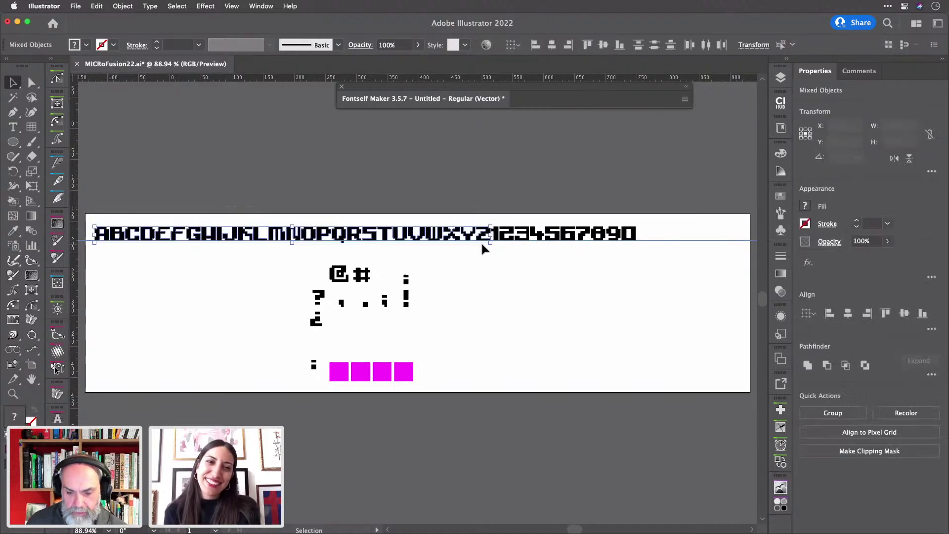
click(472, 98)
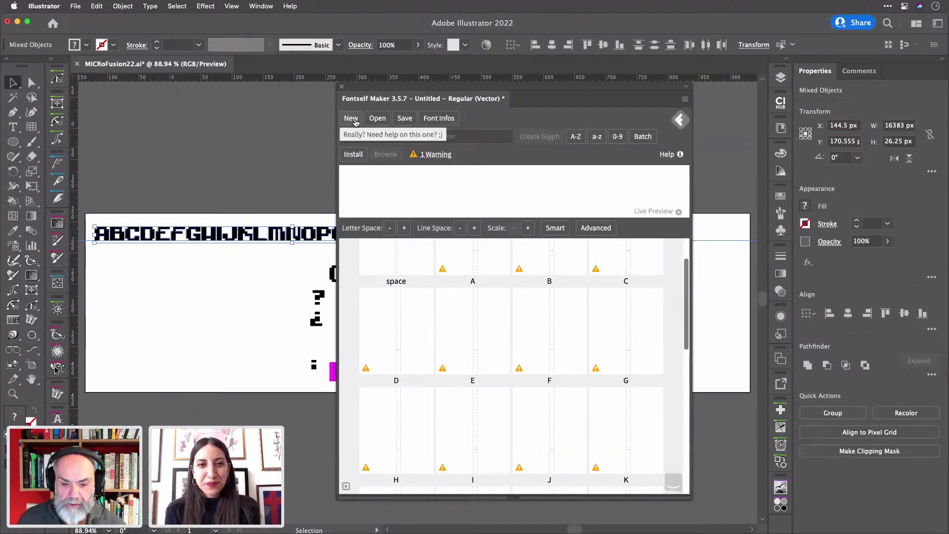
- Discard the current font for a new one and drop the A–Z row in as uppercase glyphs
click(355, 121)
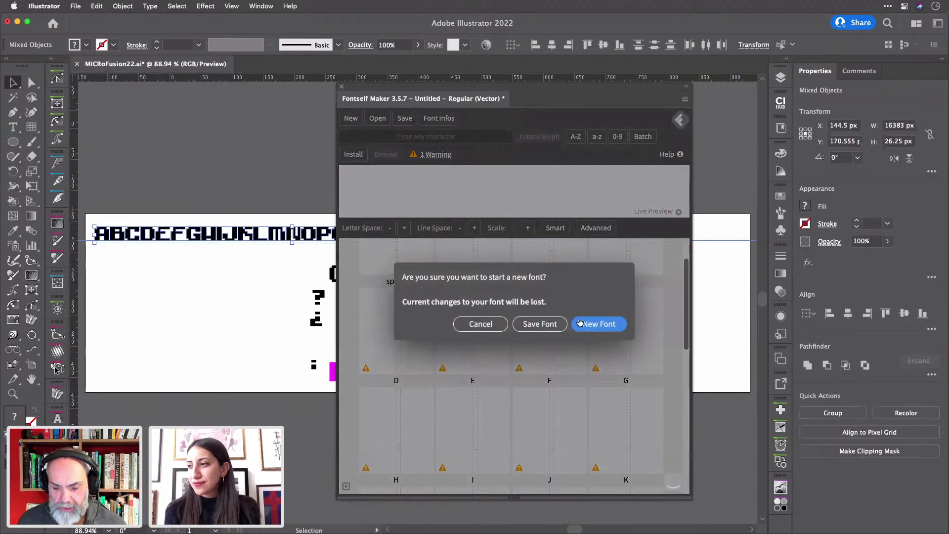
click(599, 325)
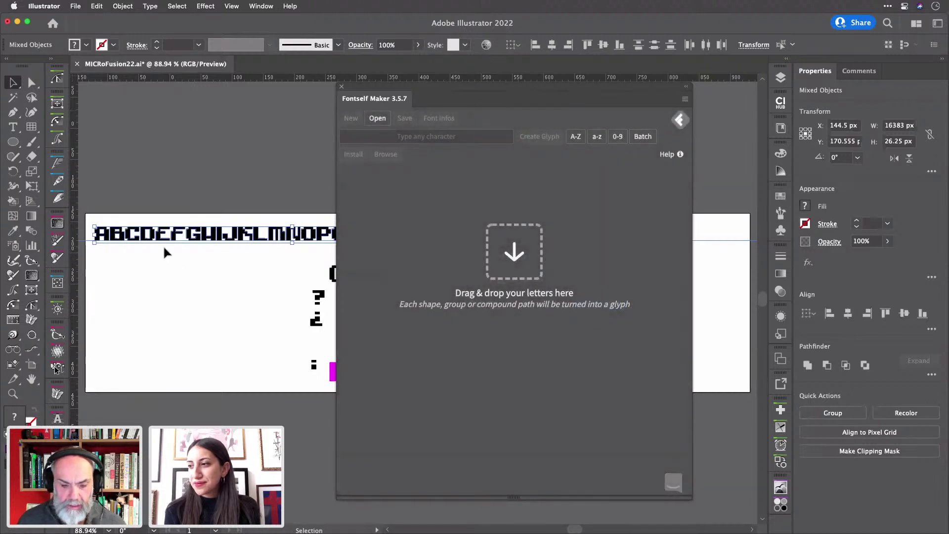
drag(178, 245, 555, 186)
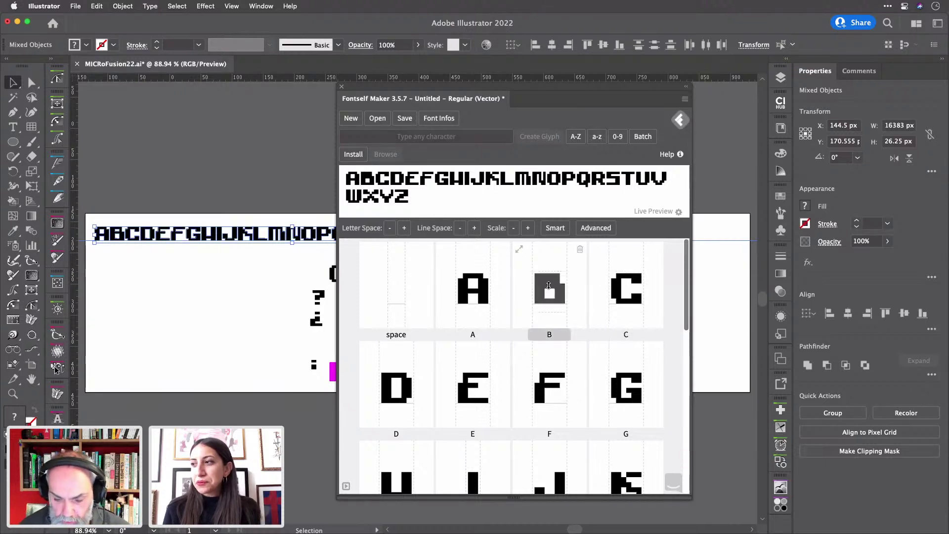
- Check the B letter's position on the artboard and select it for re-import
click(99, 199)
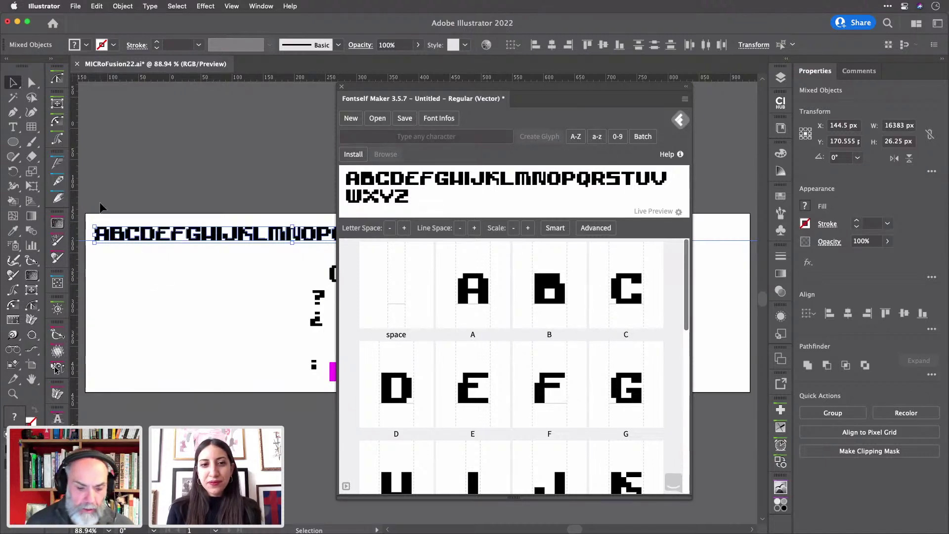
scroll(100, 200, up, 5)
click(176, 311)
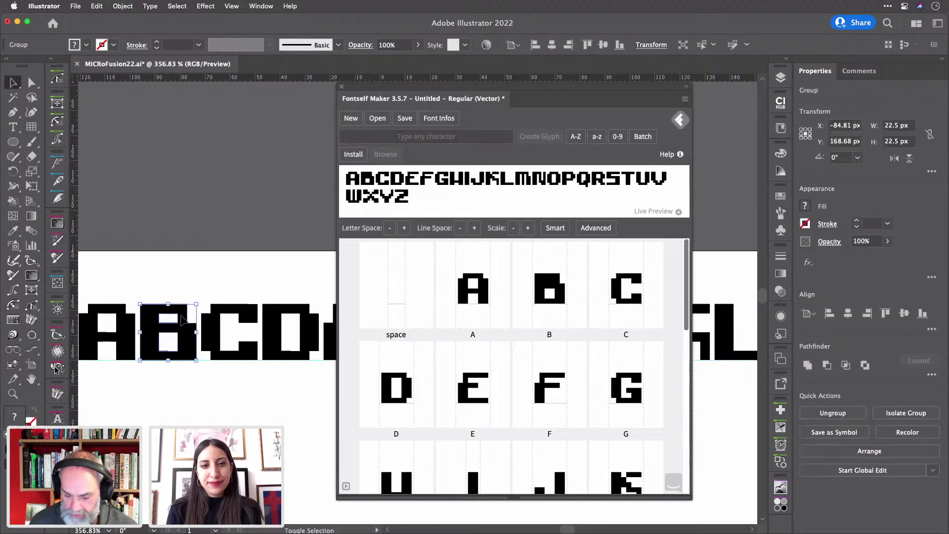
key(shift+Up)
key(shift+Up)
key(shift+Down)
key(shift+Down)
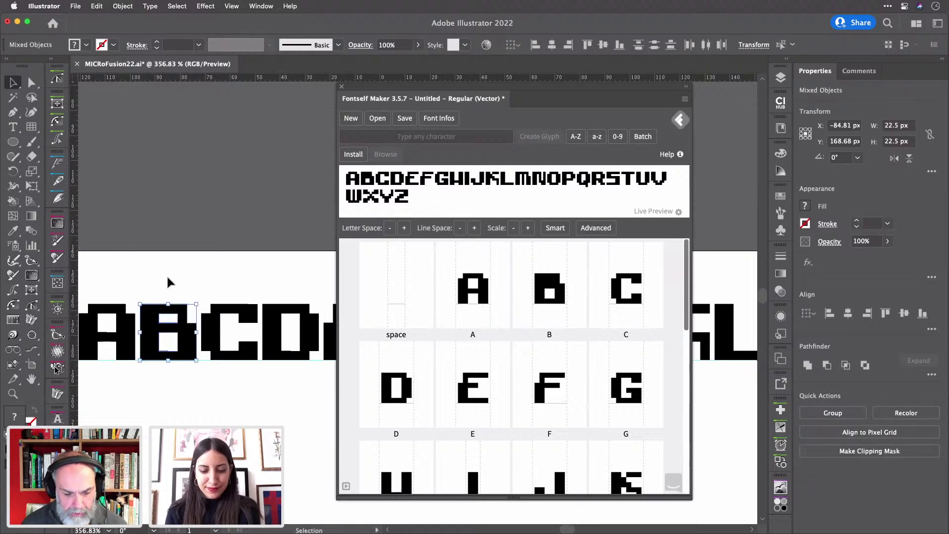
click(169, 286)
click(168, 308)
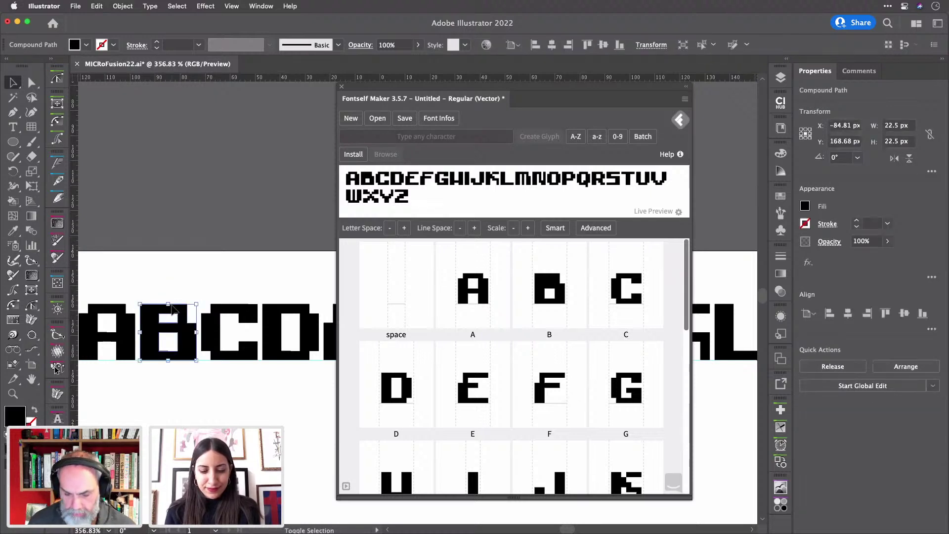
mouse_move(172, 308)
mouse_down()
mouse_move(172, 259)
mouse_move(173, 310)
mouse_up()
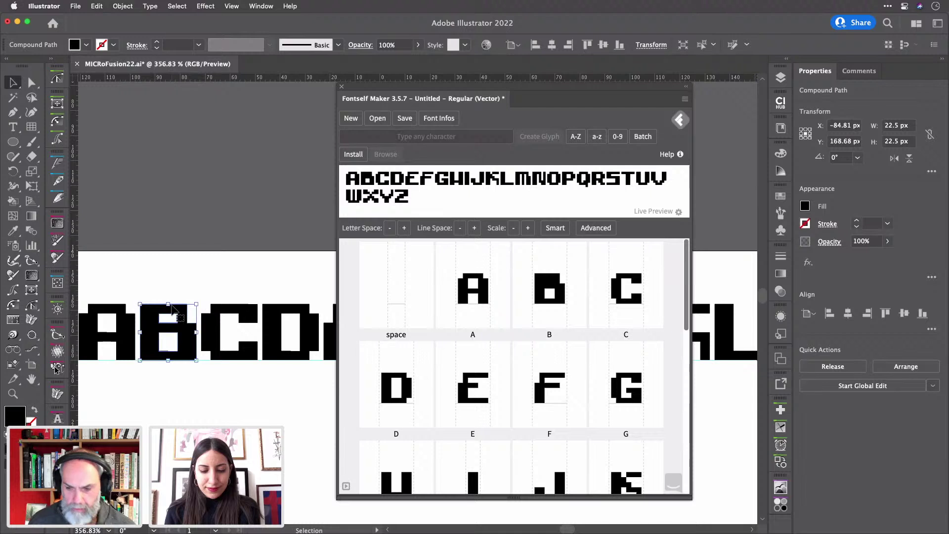
drag(152, 279, 531, 438)
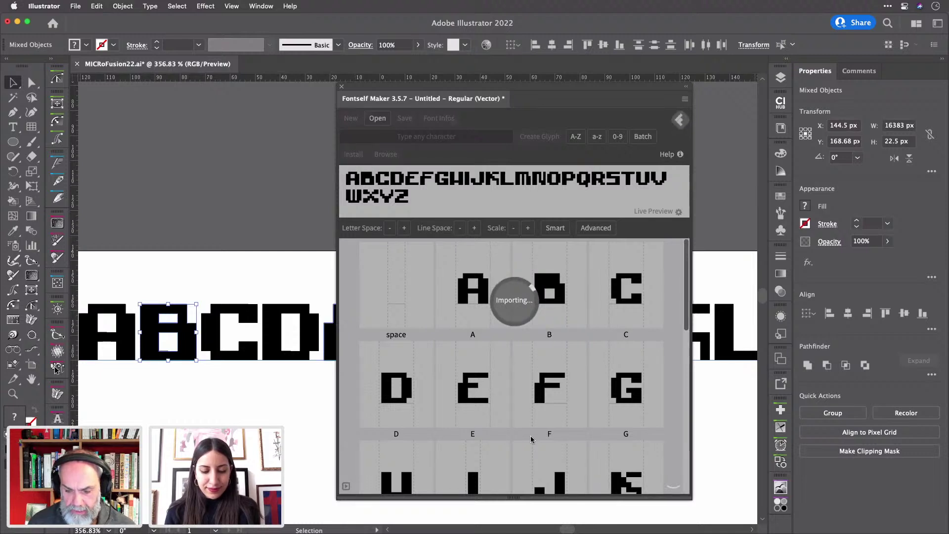
- Delete both the duplicate and the original B glyphs from the Fontself font
mouse_move(629, 469)
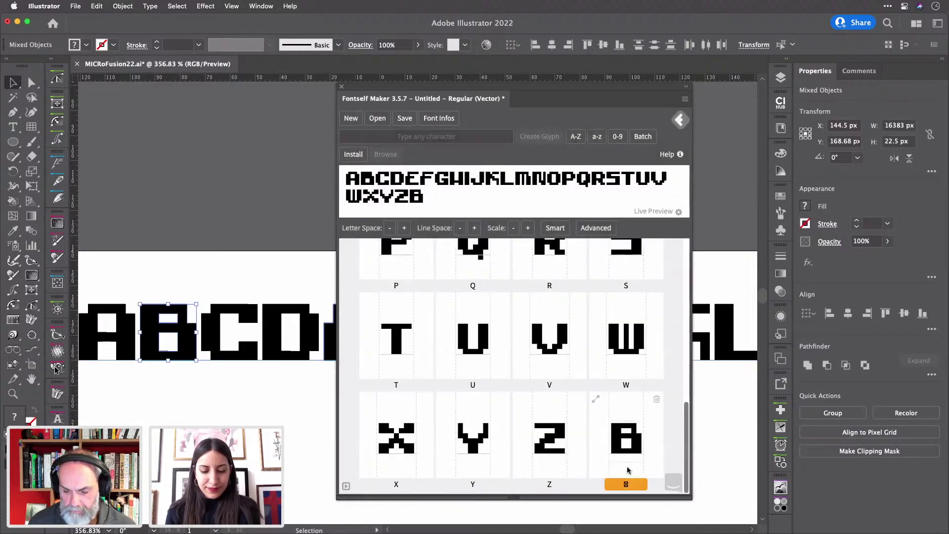
click(657, 399)
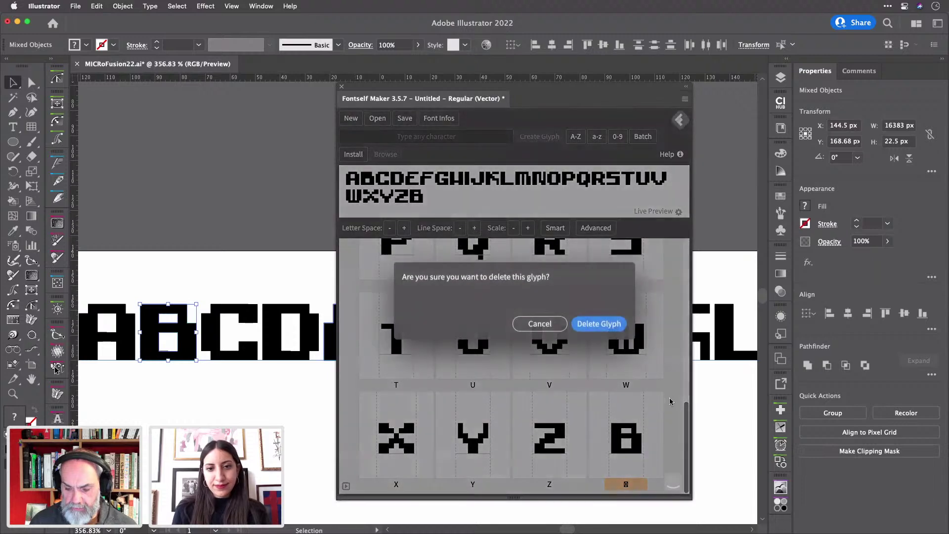
click(585, 325)
scroll(554, 332, up, 10)
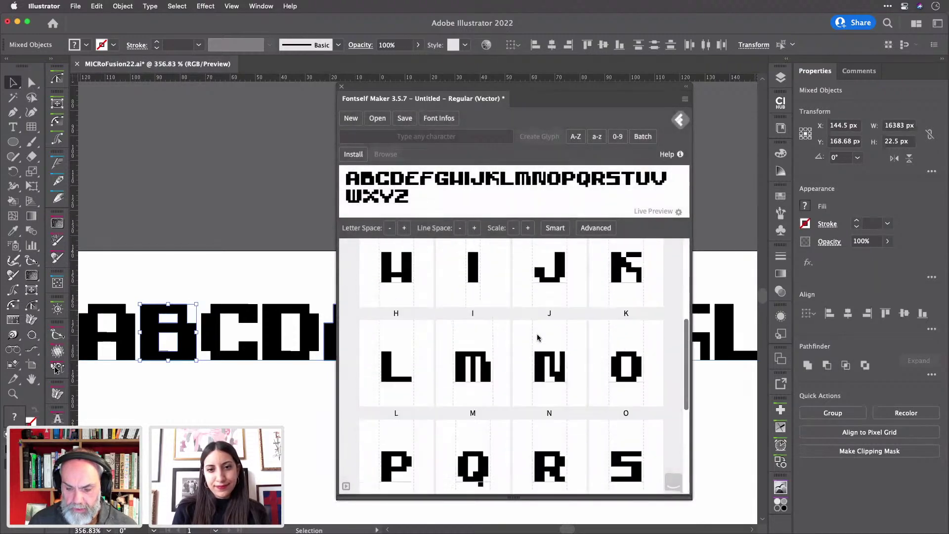
mouse_move(548, 286)
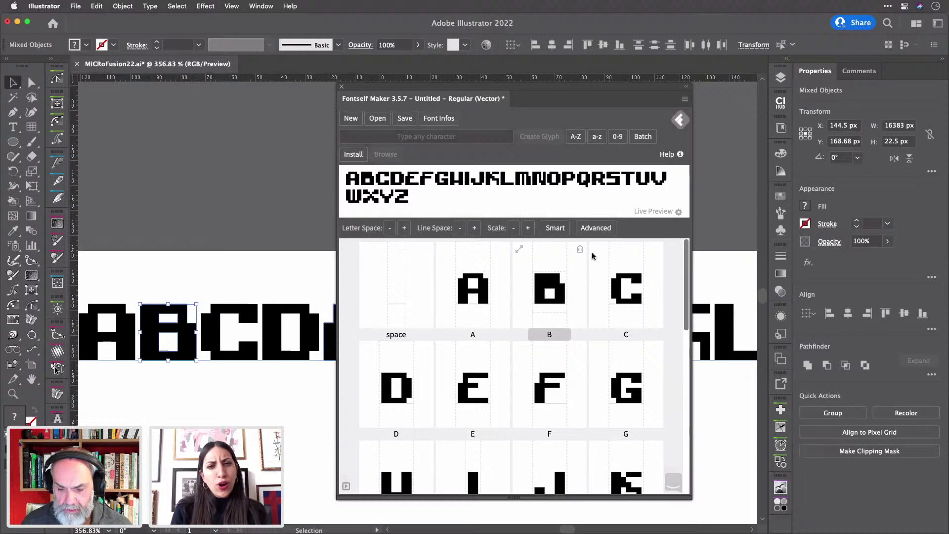
click(580, 248)
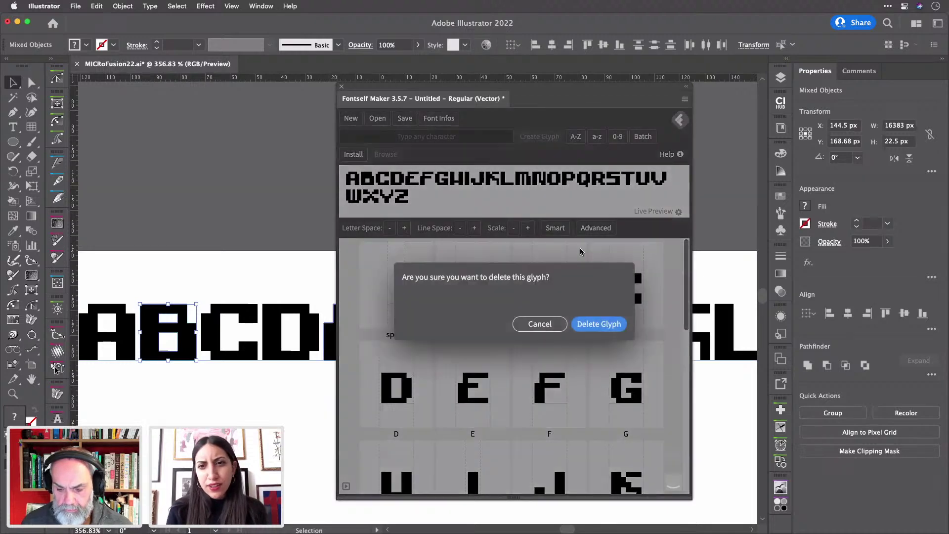
click(599, 326)
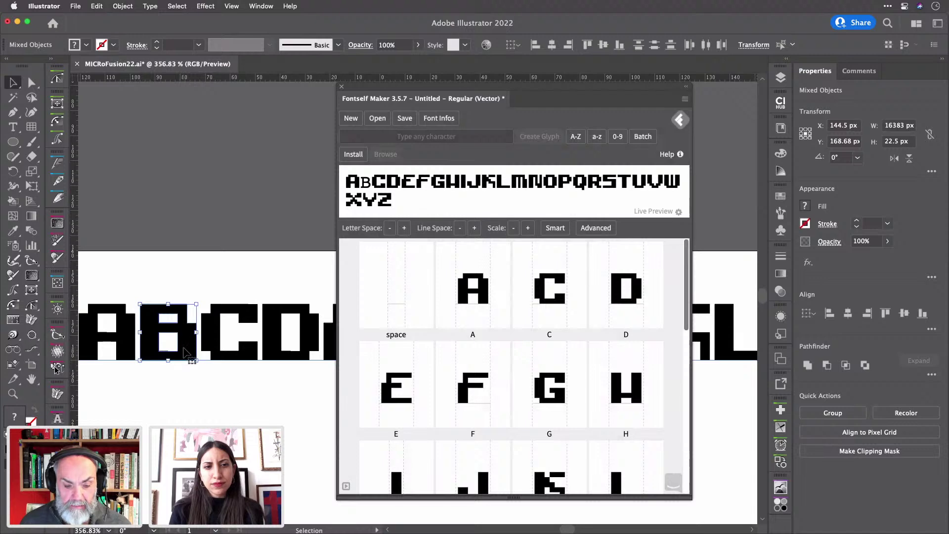
- Add the canvas B to the font and assign it the character B
drag(184, 352, 507, 412)
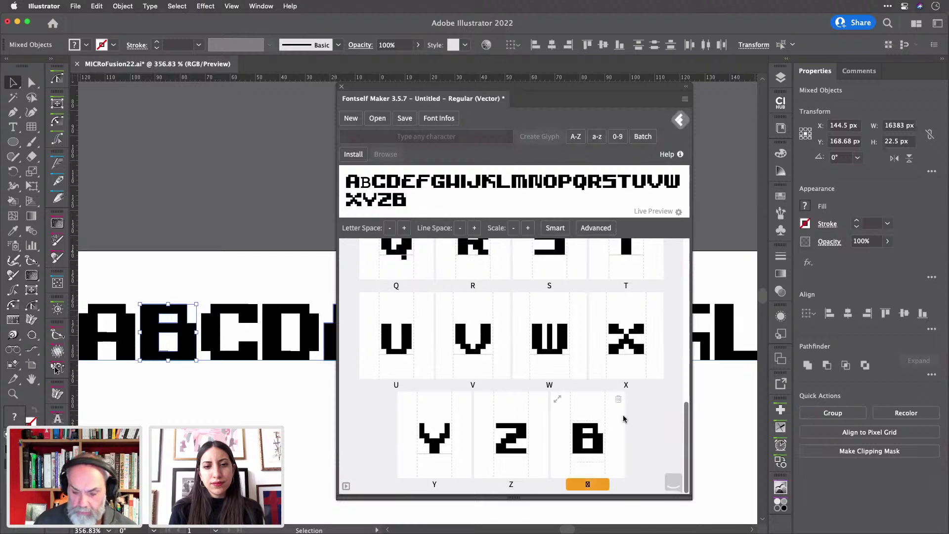
click(588, 484)
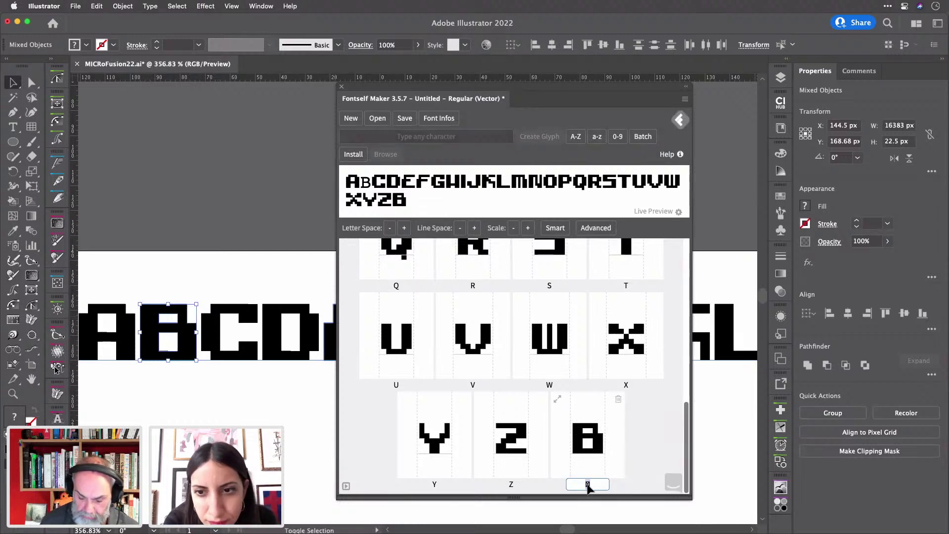
text(B)
key(Return)
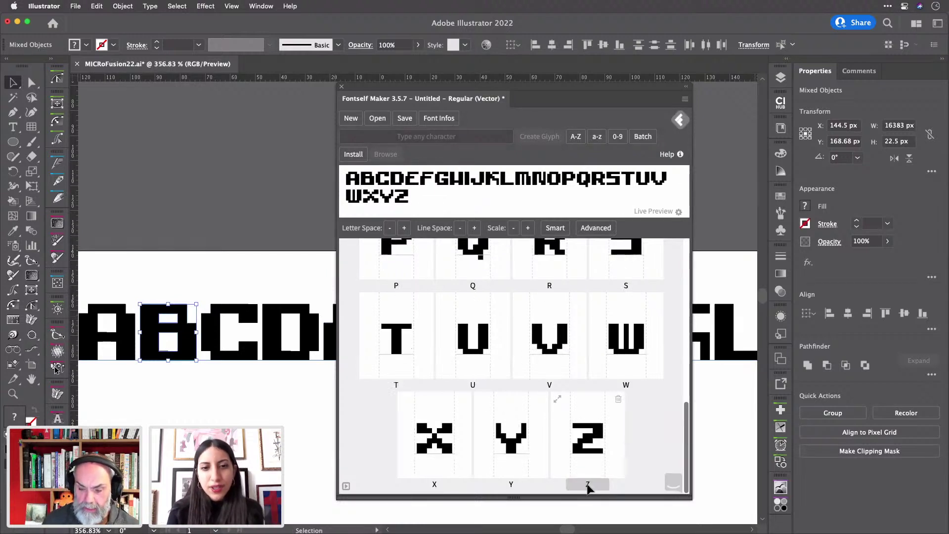
scroll(515, 368, up, 10)
scroll(515, 369, up, 2)
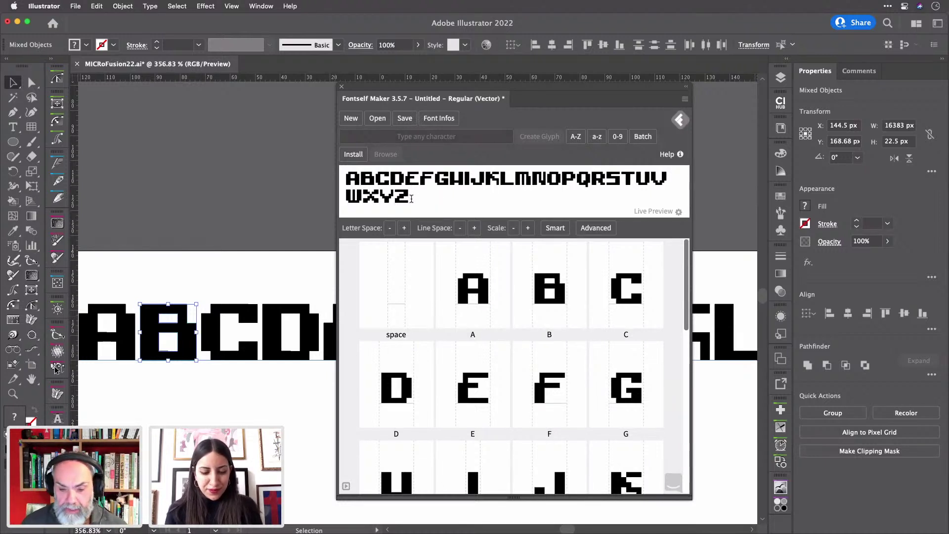
- Clear the live preview and type an all-caps test sentence ending 'IS AWESOME'
drag(413, 198, 350, 178)
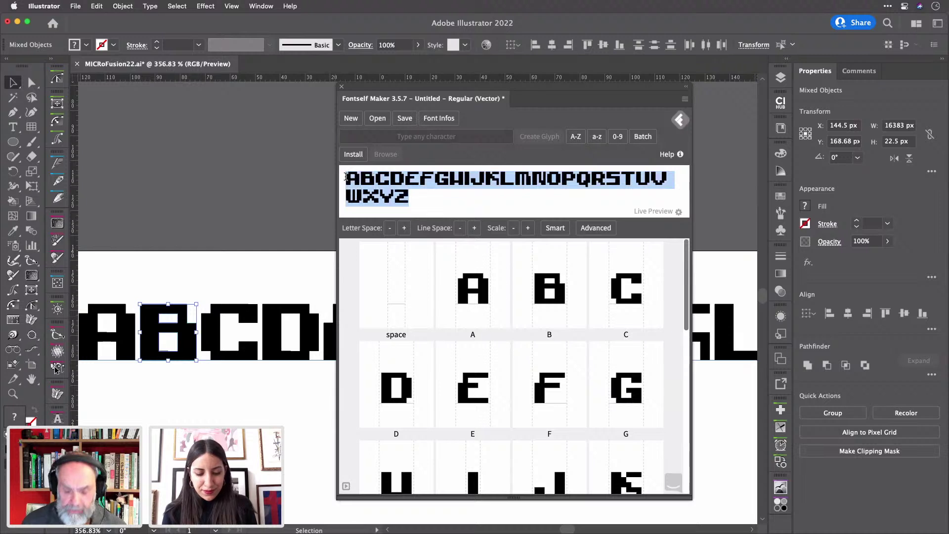
key(BackSpace)
text(Nata)
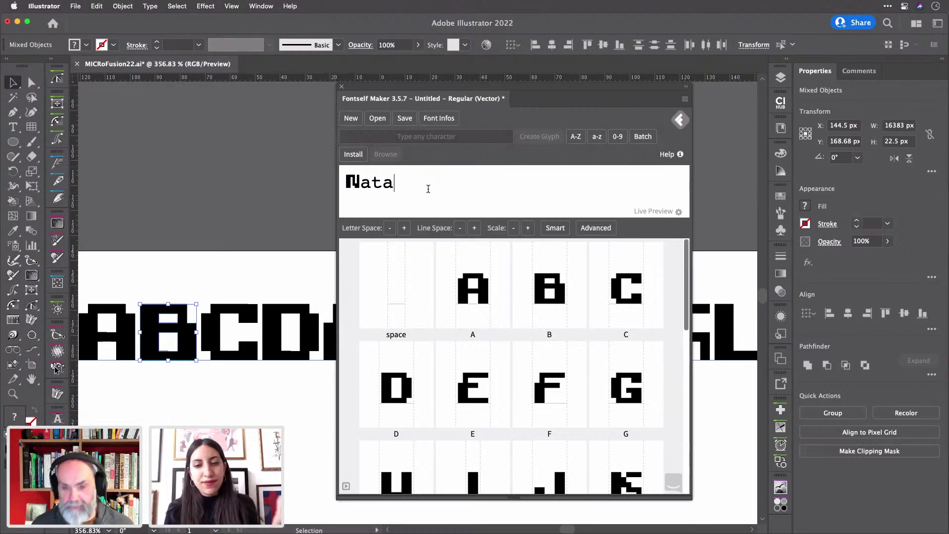
key(BackSpace)
key(BackSpace)
key(BackSpace)
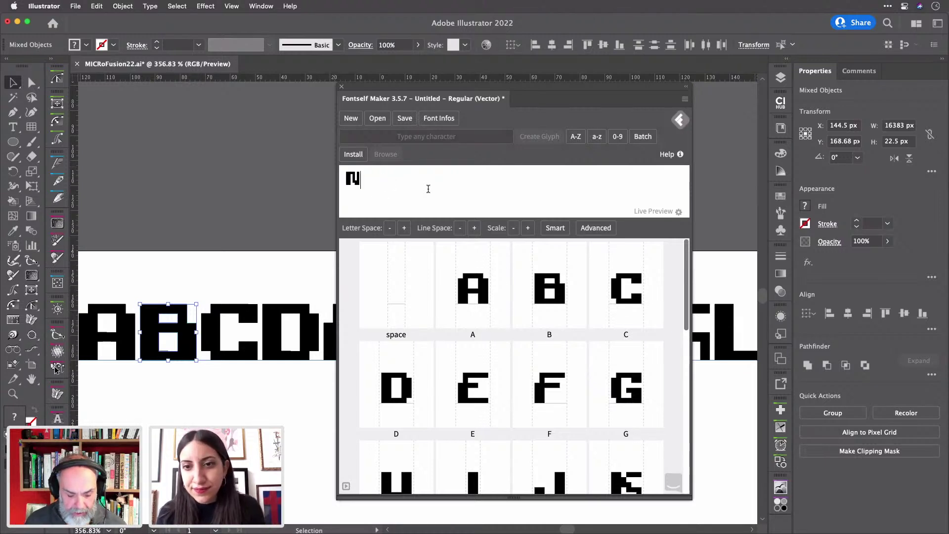
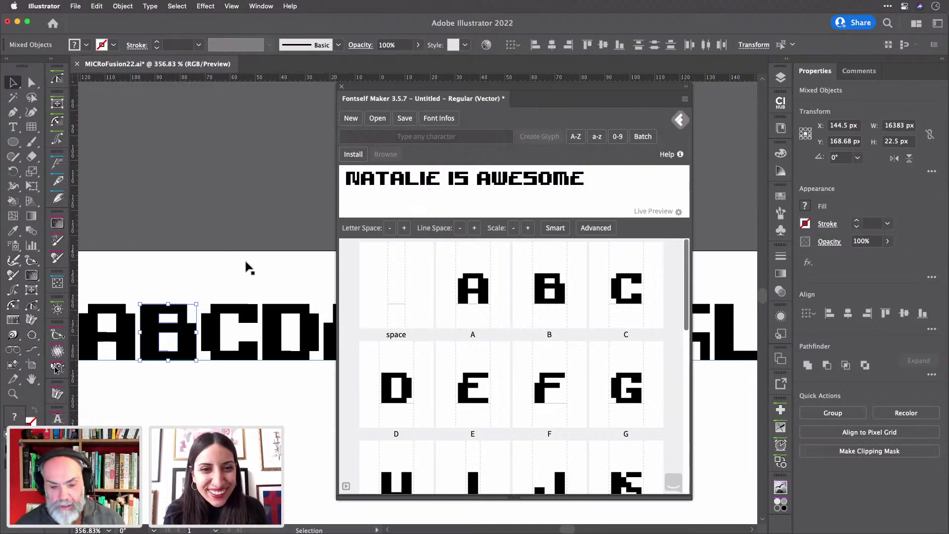
scroll(276, 282, down, 5)
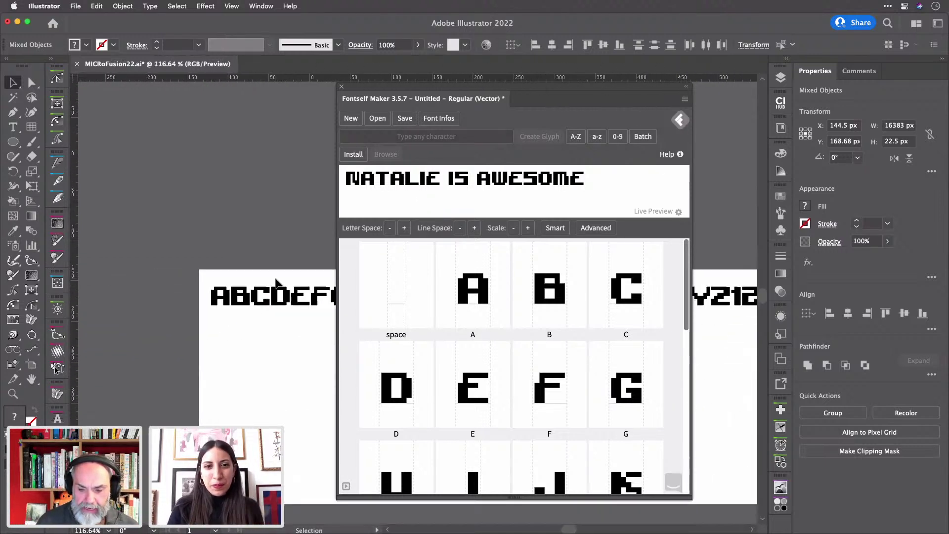
- Marquee-select all the pixel digit shapes and drop them on Fontself's 0-9 zone as number glyphs
scroll(276, 283, right, 10)
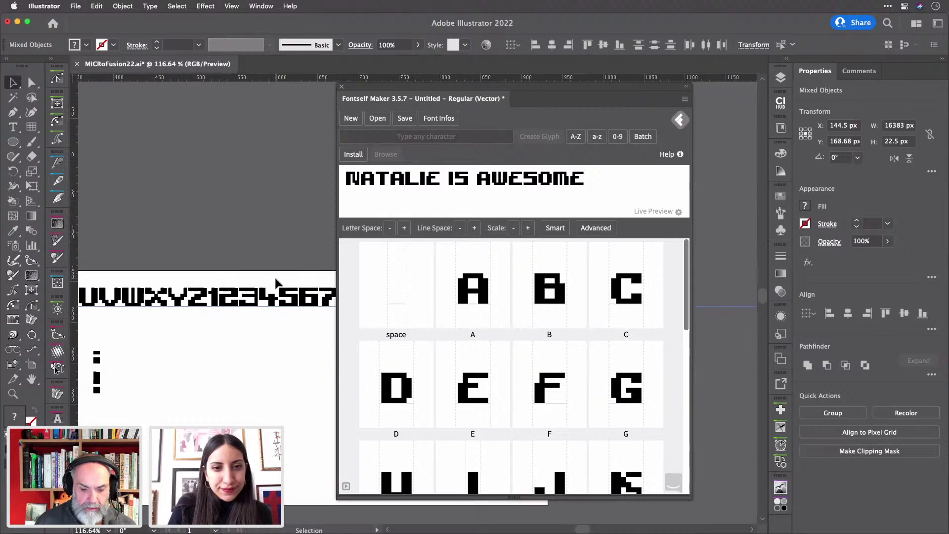
drag(112, 277, 147, 332)
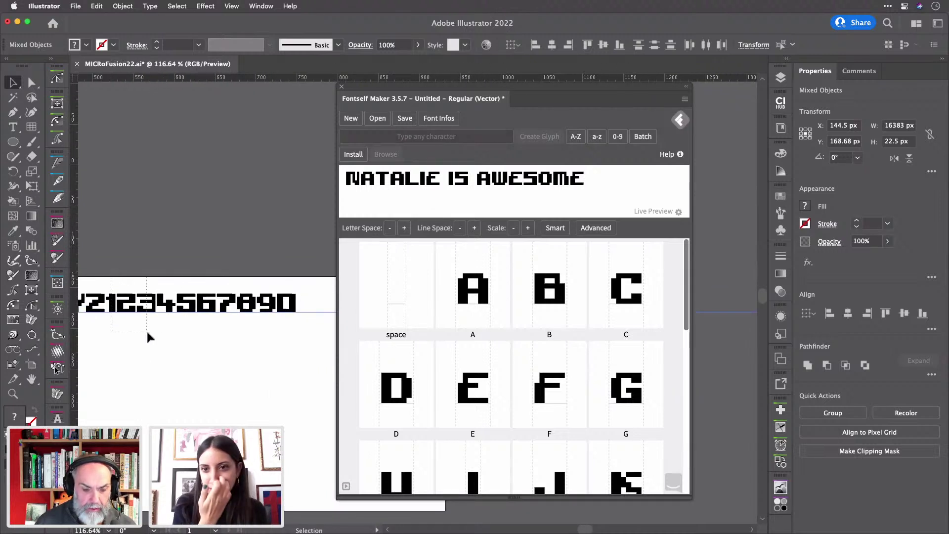
drag(279, 339, 295, 337)
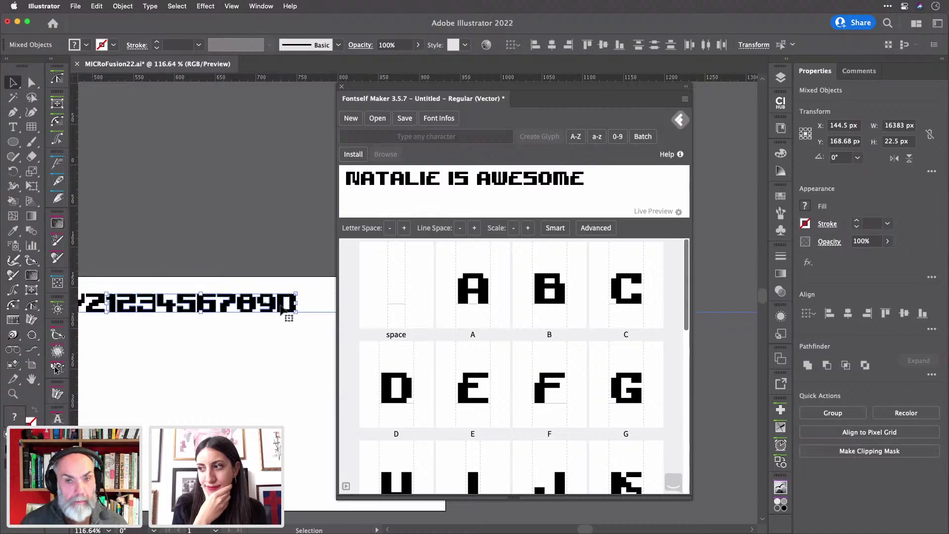
drag(280, 307, 489, 339)
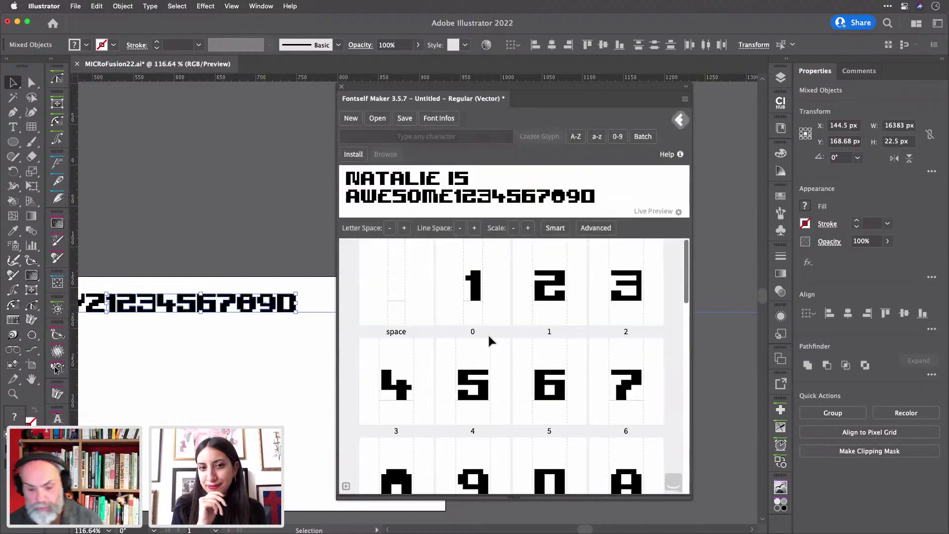
scroll(489, 340, down, 3)
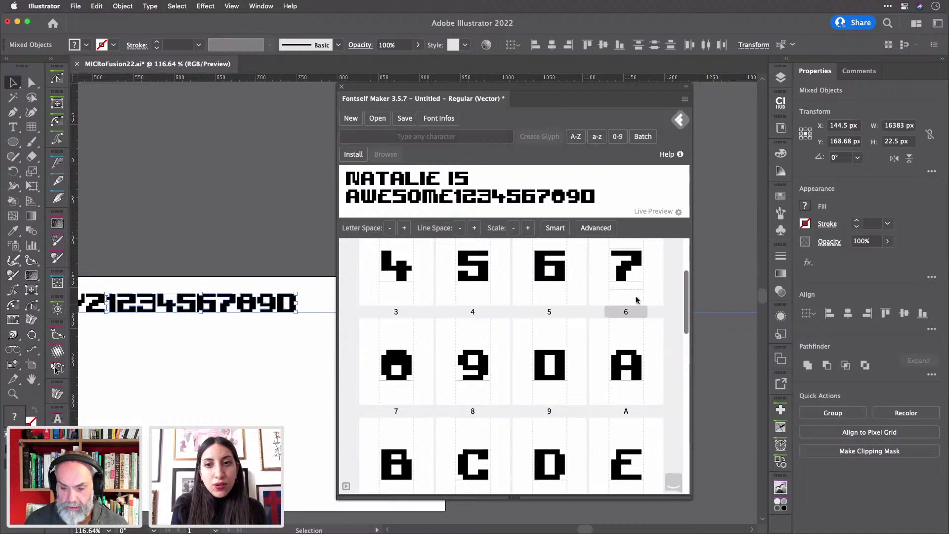
scroll(636, 300, up, 1)
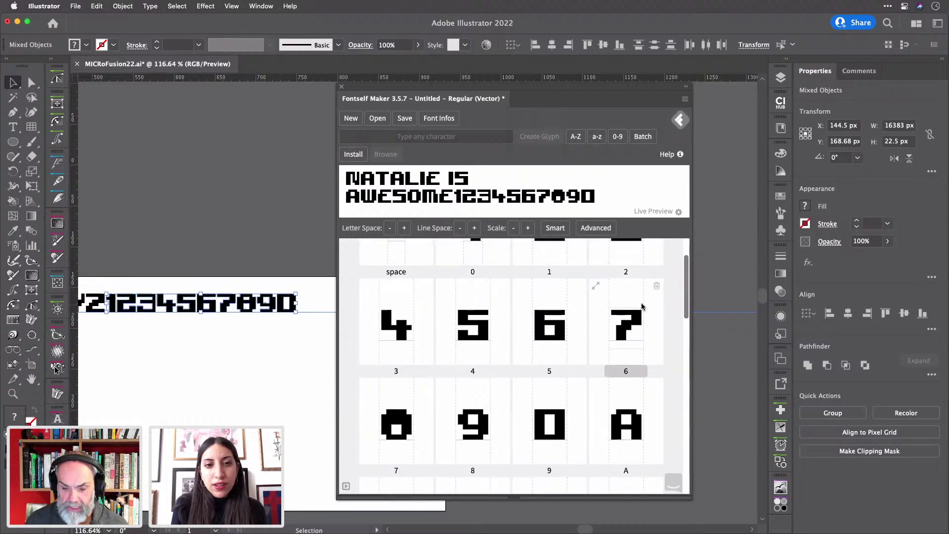
scroll(642, 306, up, 2)
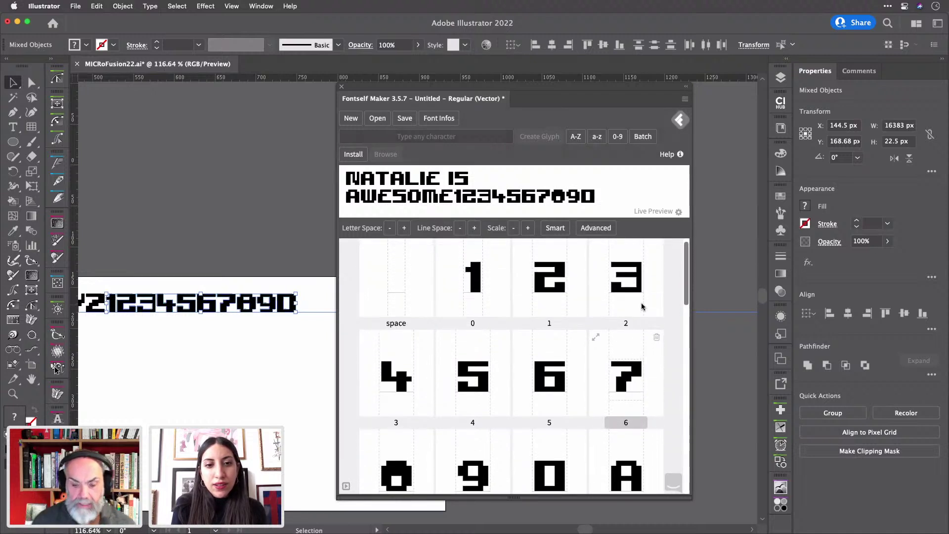
- Label the glyphs 1 and 3, replacing the existing 3, and cancel the duplicate 5 label
click(472, 323)
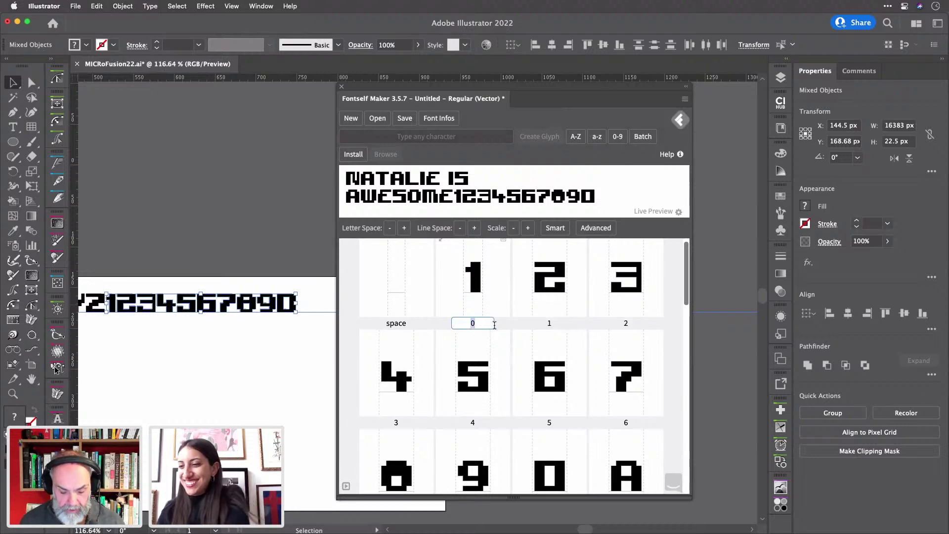
text(1)
click(547, 322)
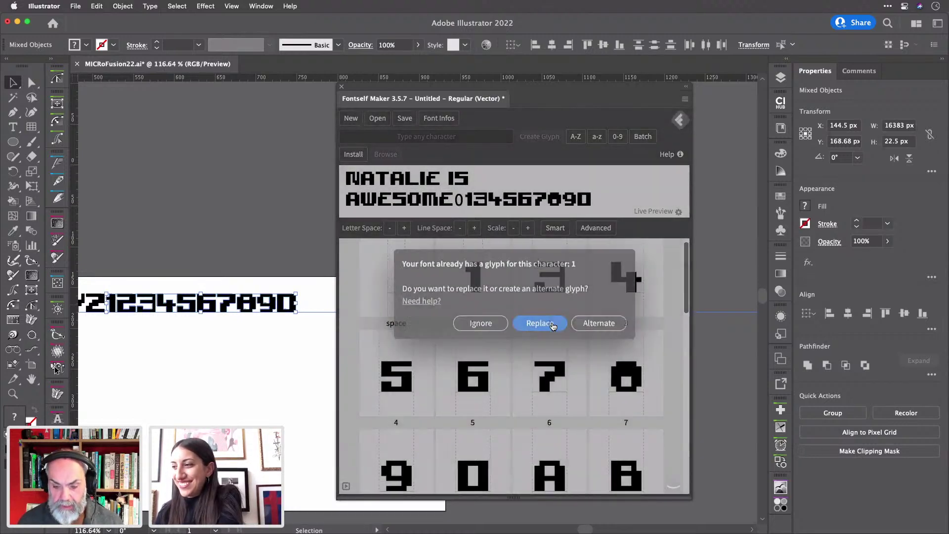
click(553, 324)
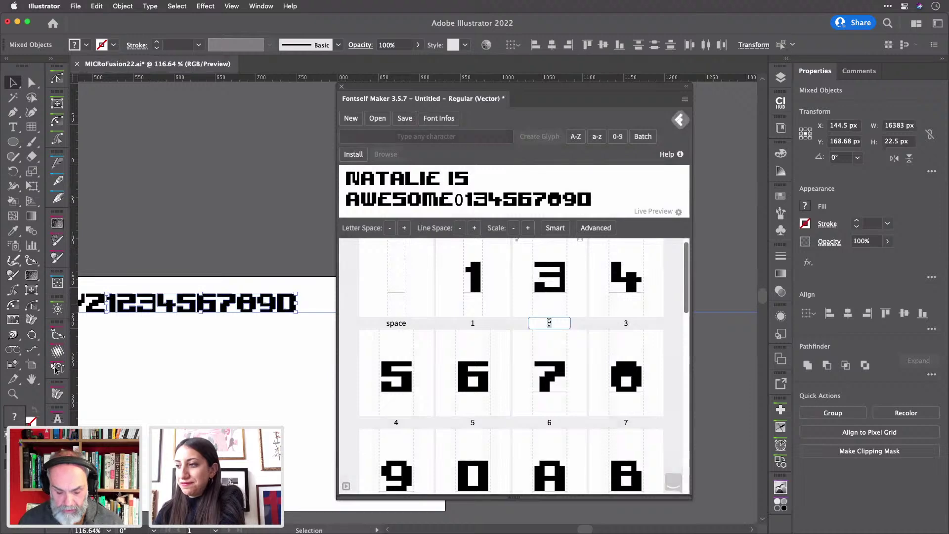
text(2)
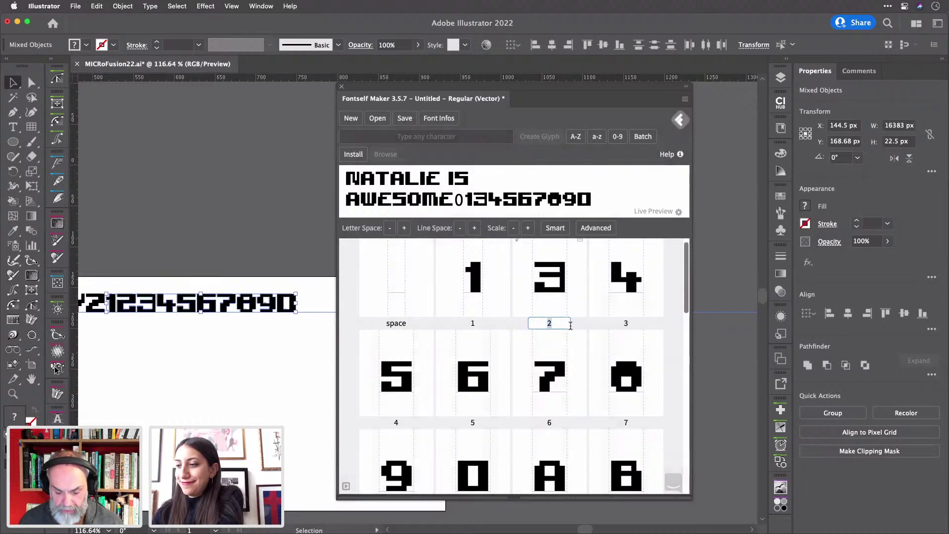
text(3)
click(628, 324)
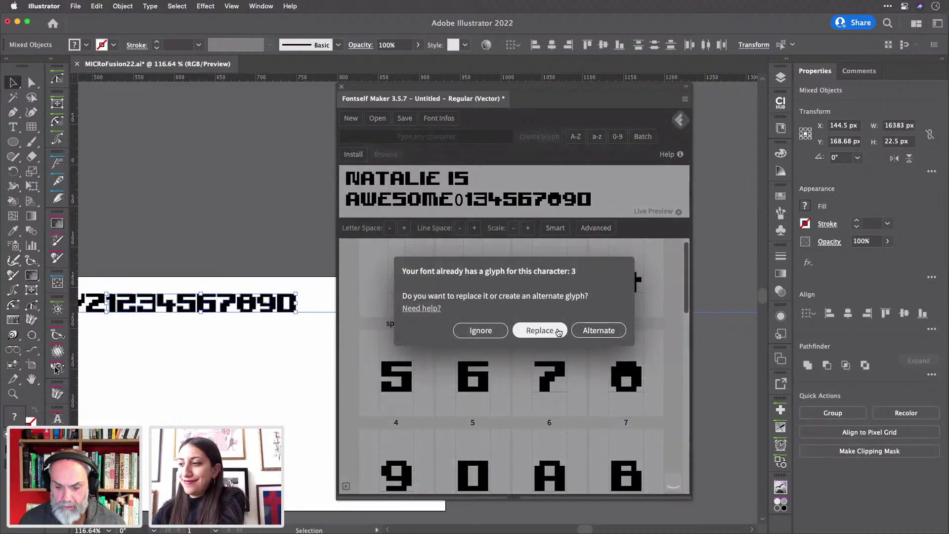
click(557, 333)
click(626, 323)
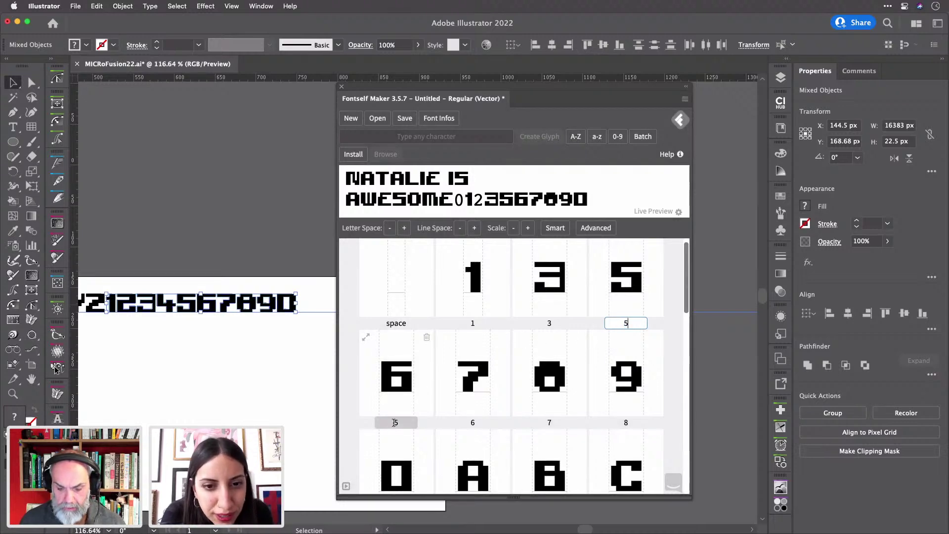
click(549, 423)
key(Escape)
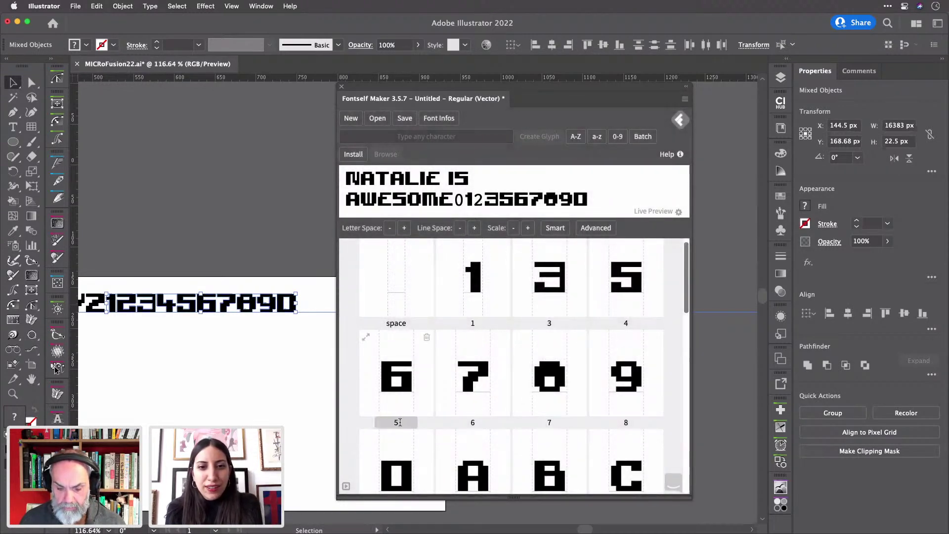
- Label the six-shaped glyph 6, replacing the existing 6 glyph
click(397, 423)
text(6)
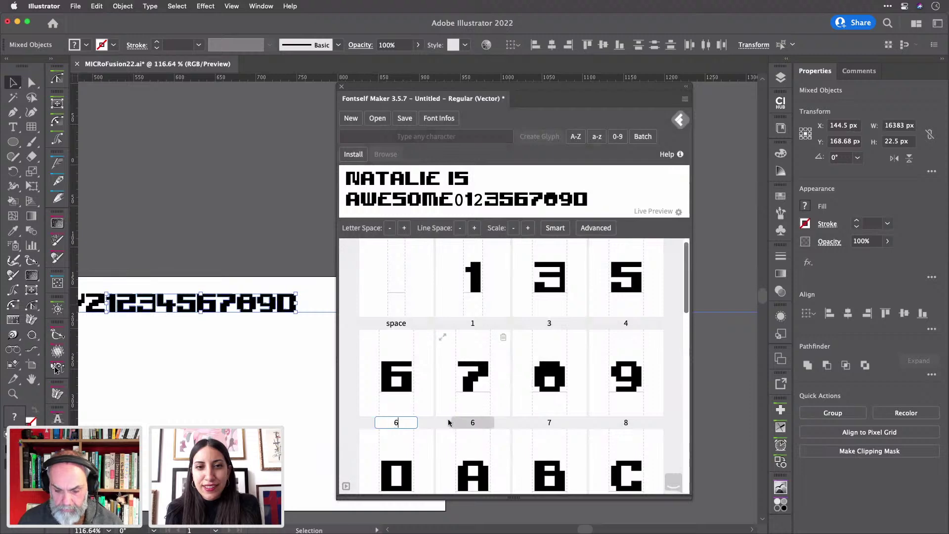
click(474, 421)
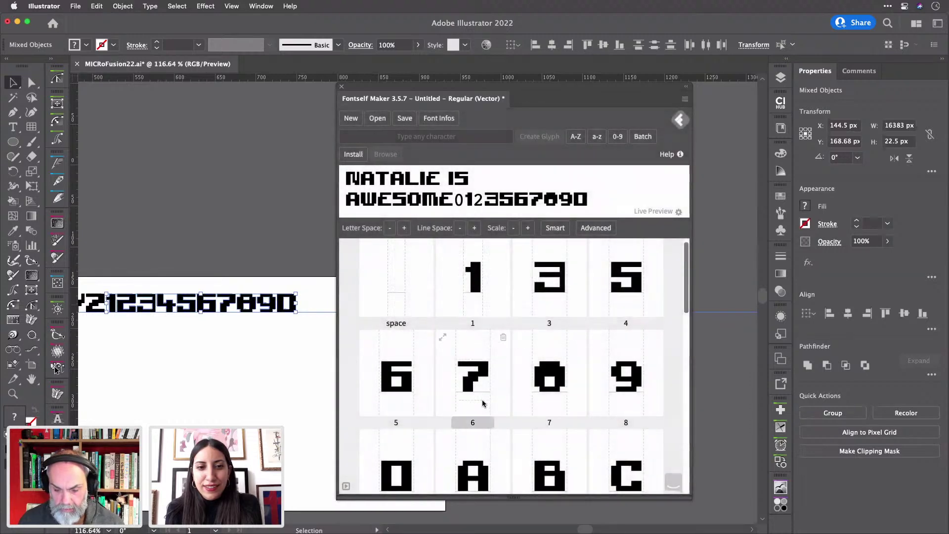
click(472, 422)
click(395, 422)
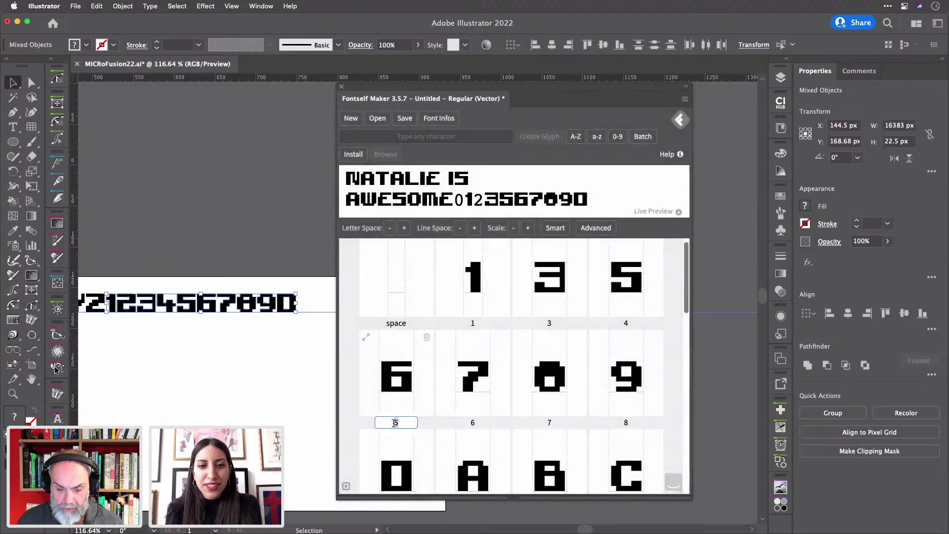
text(6)
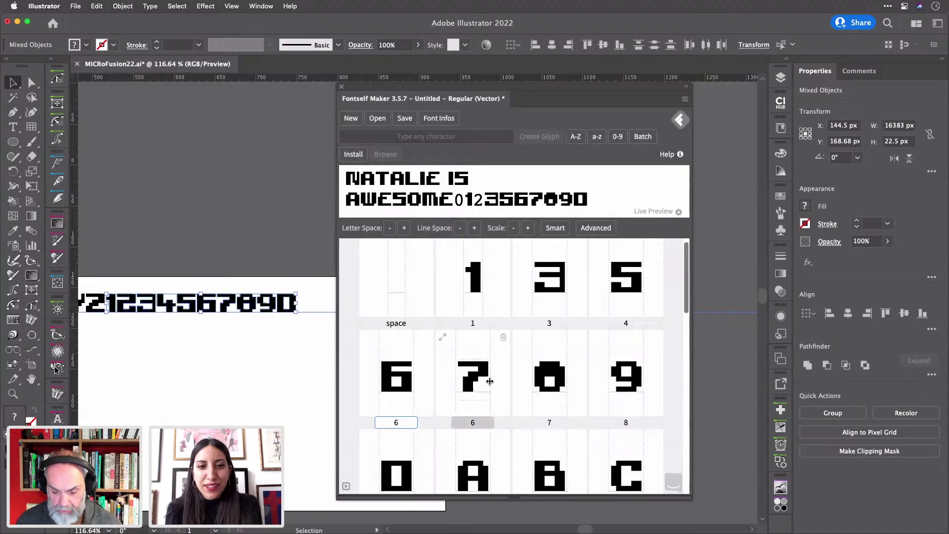
click(491, 384)
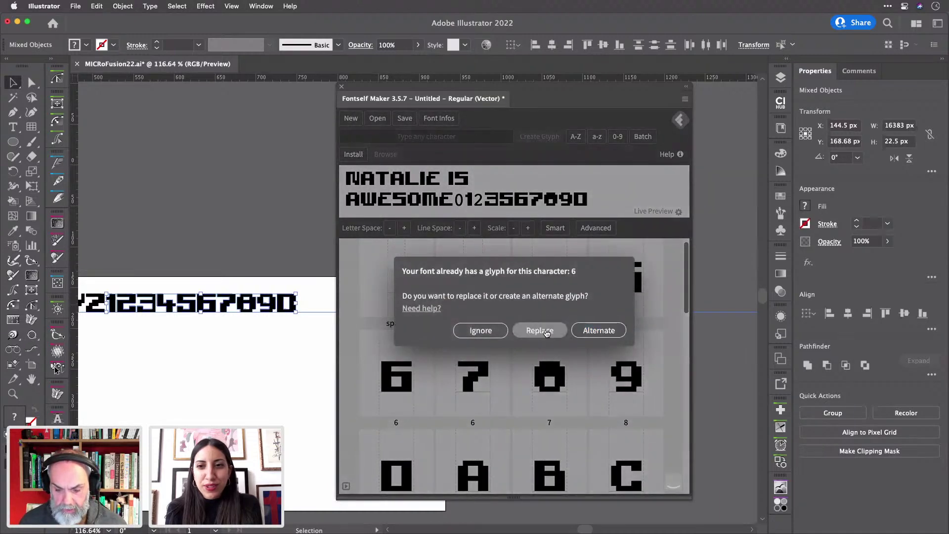
click(545, 330)
- Label the nine-shaped glyph 9, replacing the existing 9, and start deleting the glyph labelled 7
click(473, 422)
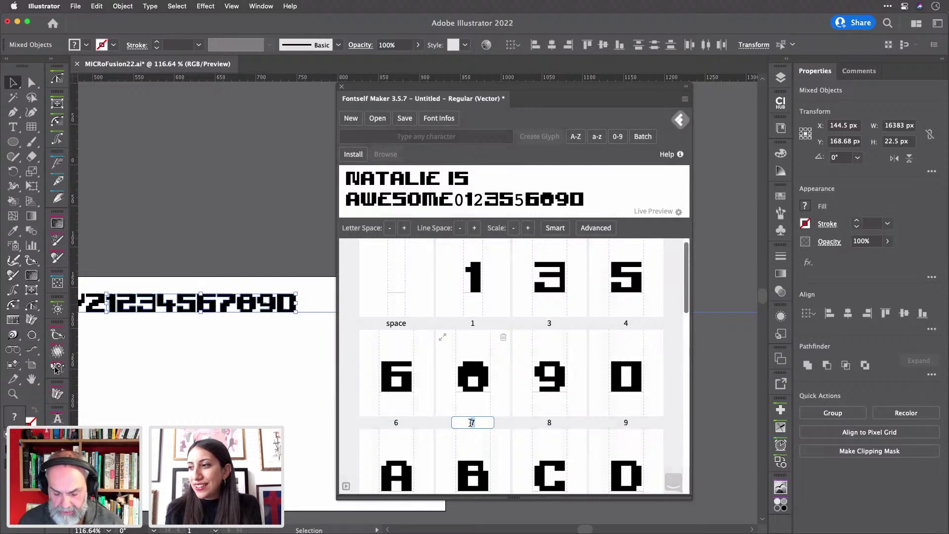
click(550, 422)
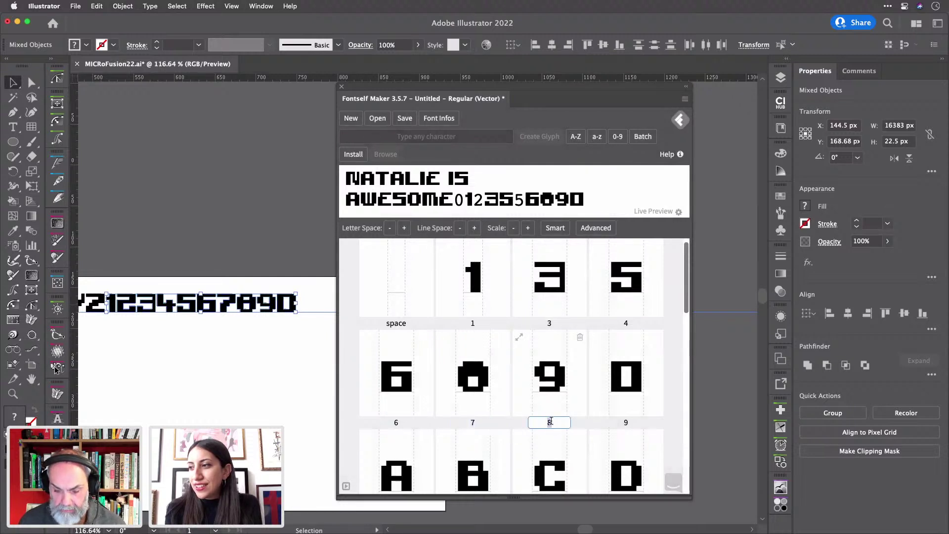
text(9)
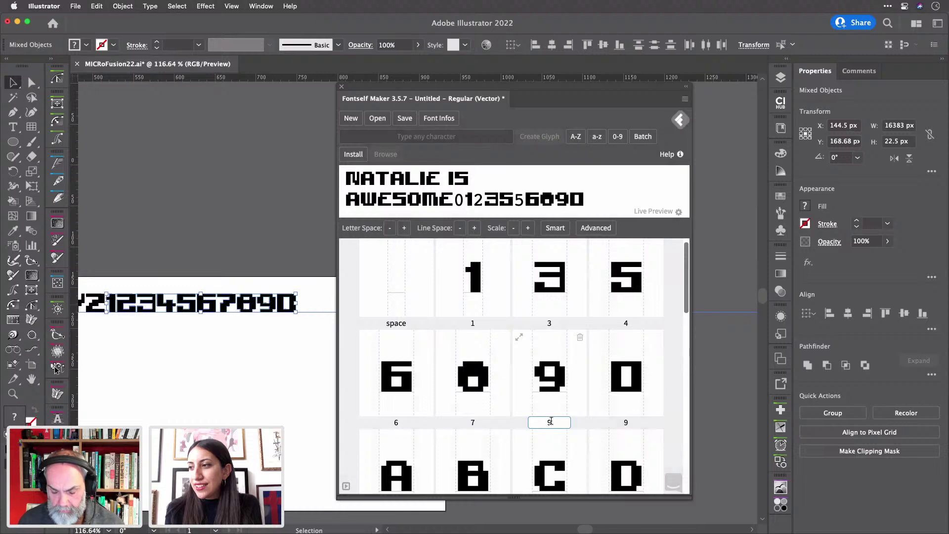
key(Tab)
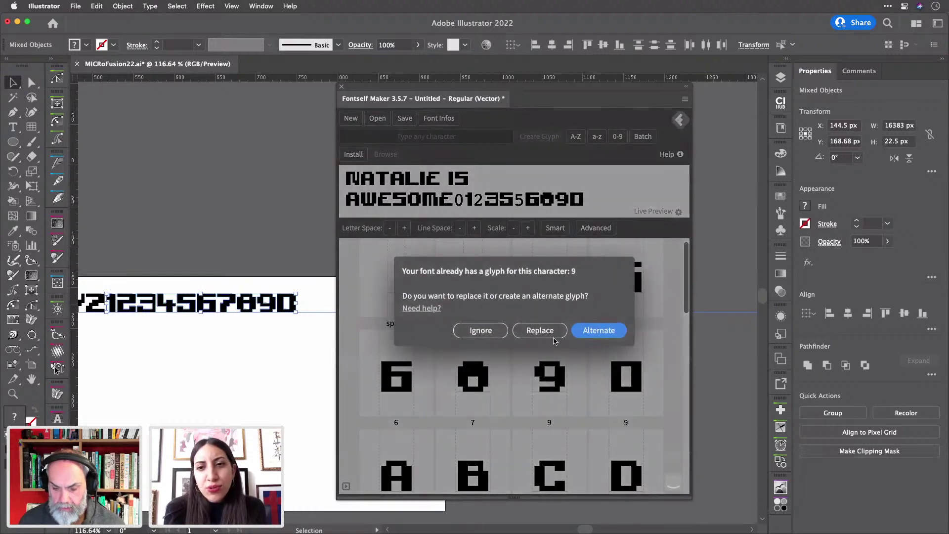
click(549, 333)
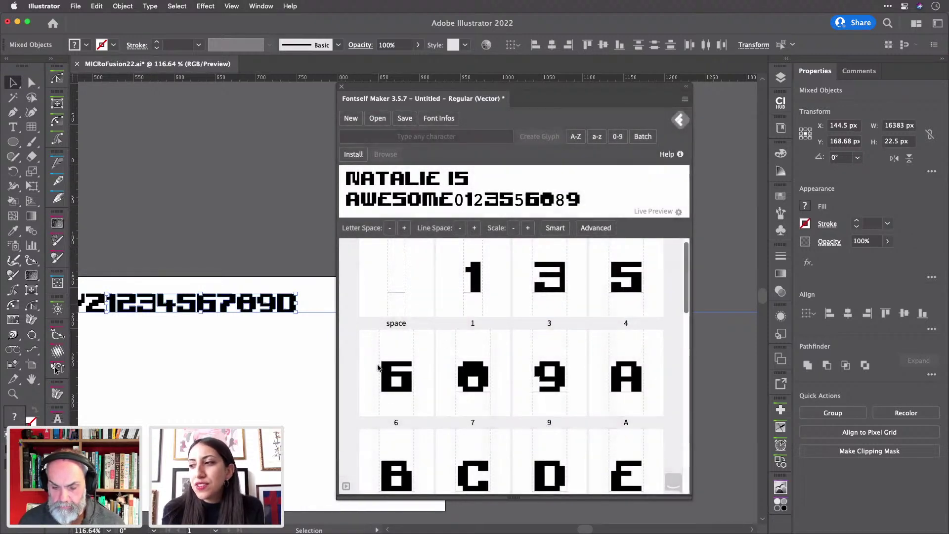
mouse_move(505, 337)
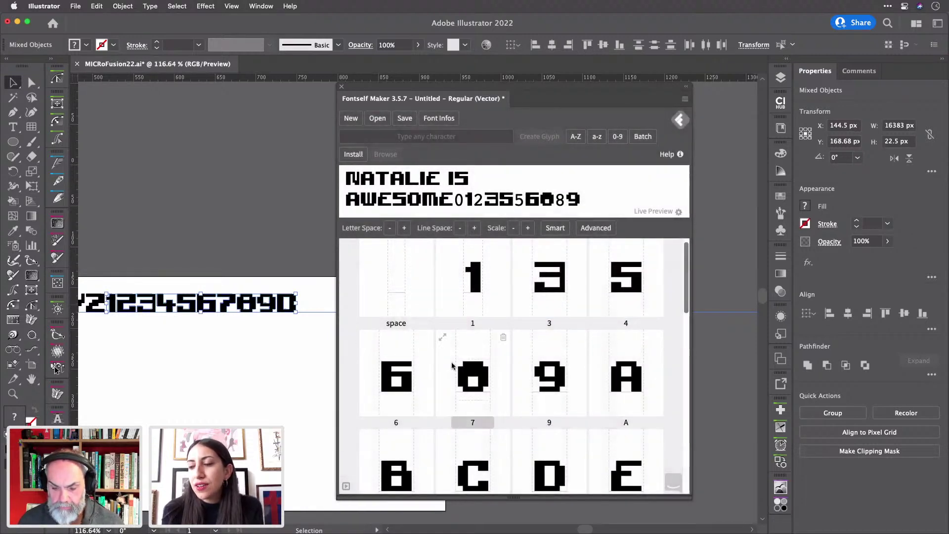
click(504, 337)
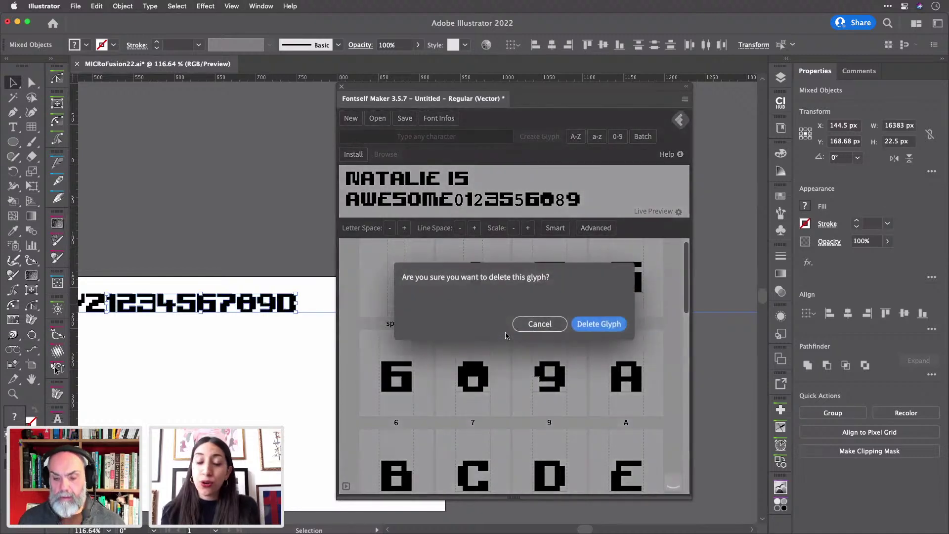
- Confirm deleting the mislabelled glyph, then select the pixel 2 on the artboard
click(597, 324)
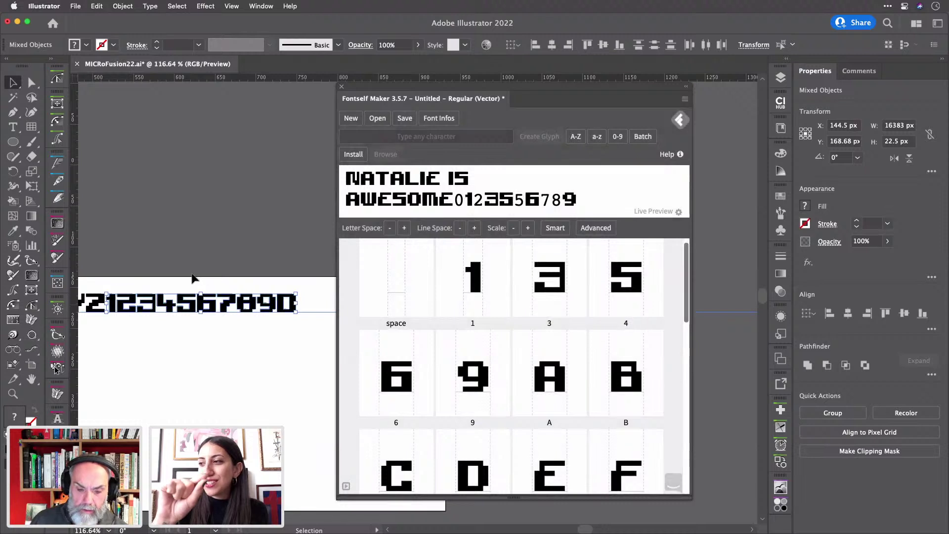
click(120, 262)
click(124, 316)
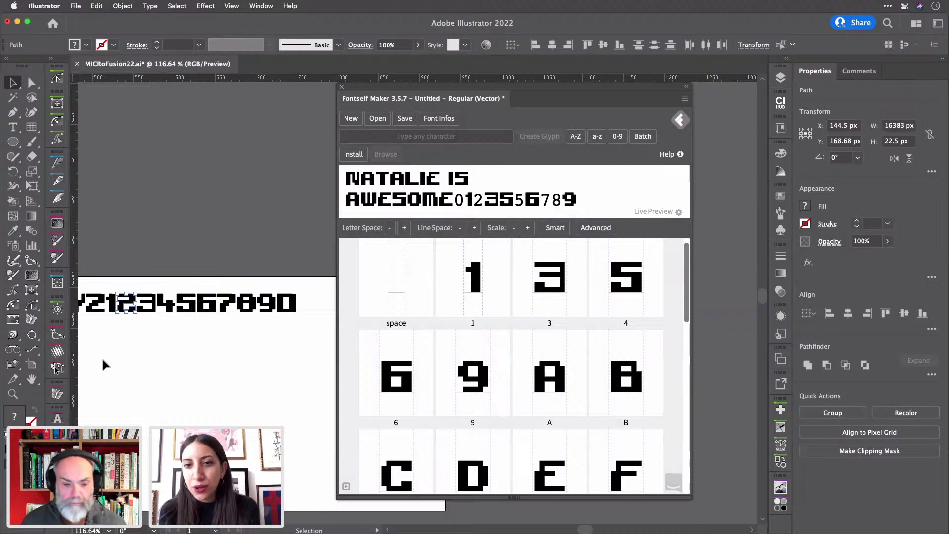
- Add the pixel 2 and 4 to the font, replacing the existing 4 glyph
drag(123, 285, 519, 415)
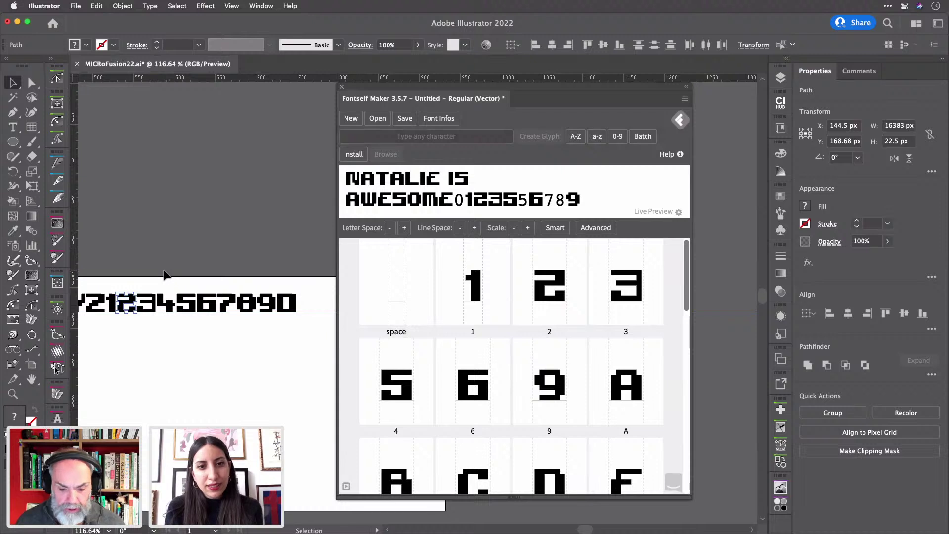
click(168, 303)
drag(169, 306, 538, 419)
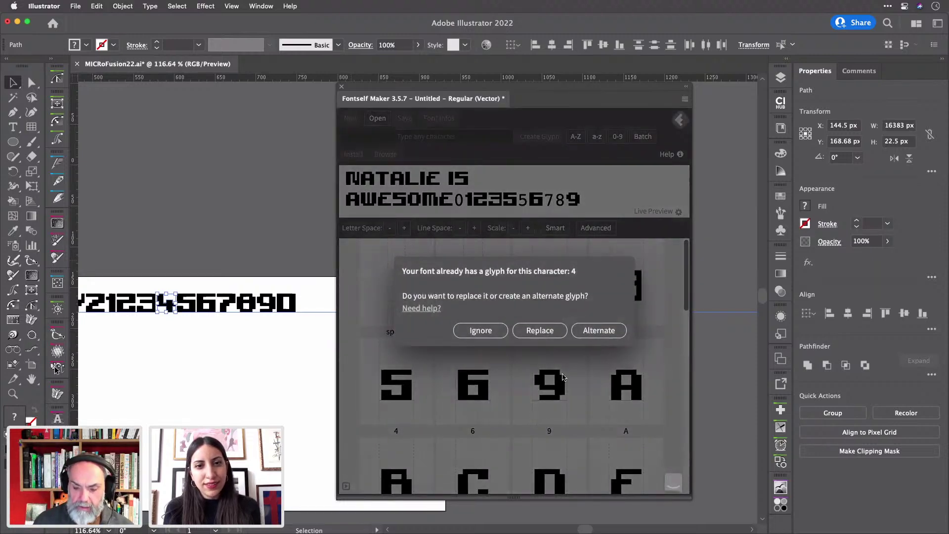
click(541, 330)
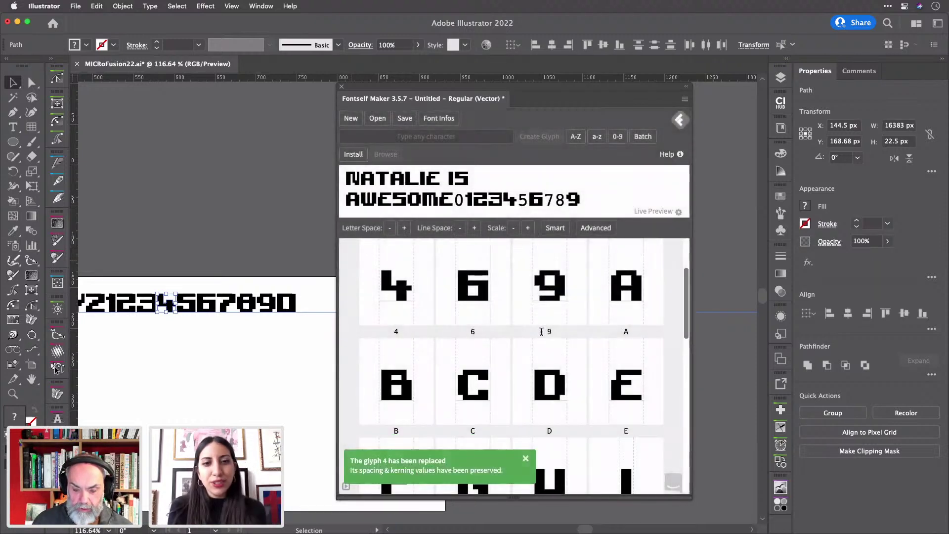
- Add the pixel 5 to the font, then zoom in and select the pixel 8
click(190, 310)
drag(191, 311, 442, 406)
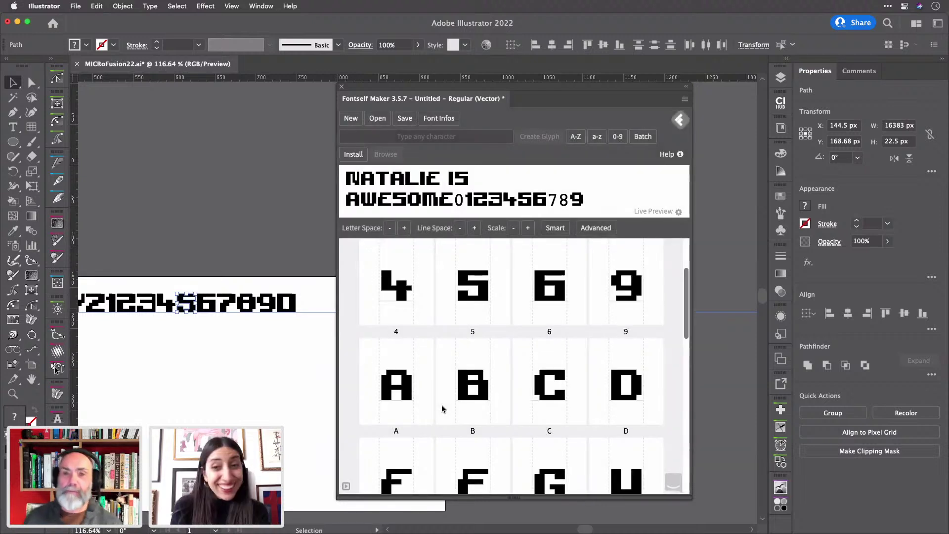
scroll(249, 303, up, 2)
scroll(249, 303, up, 8)
click(256, 288)
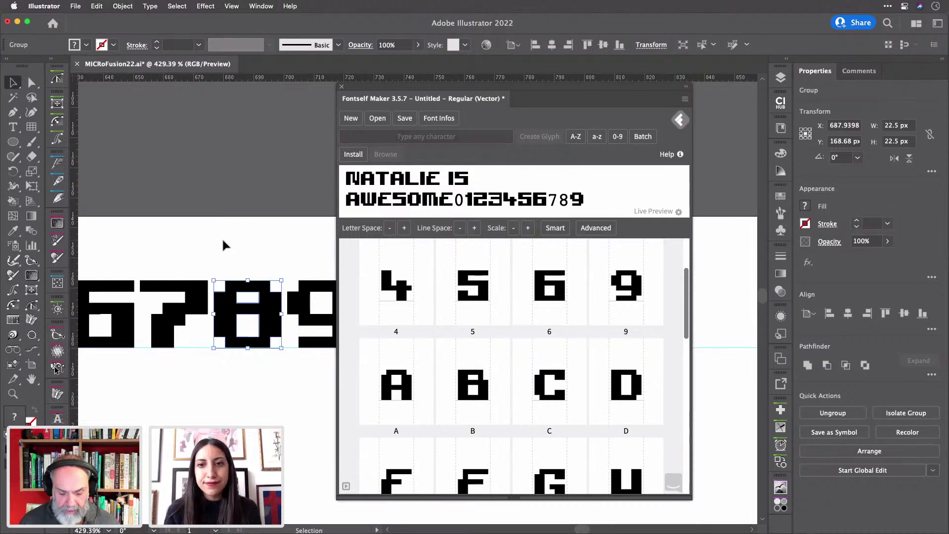
- Ungroup the pixel 8 and merge its pieces into one compound path
key(super)
key(super+shift+g)
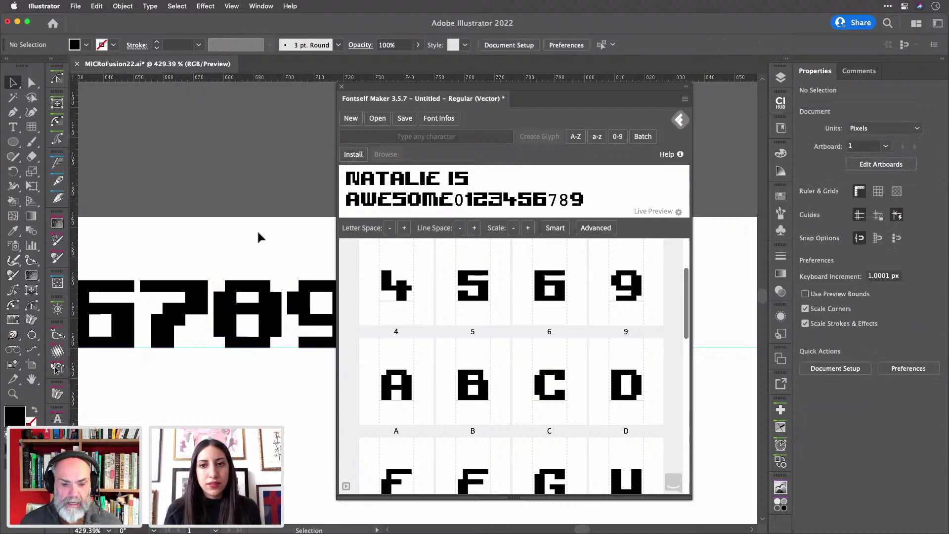
key(super+8)
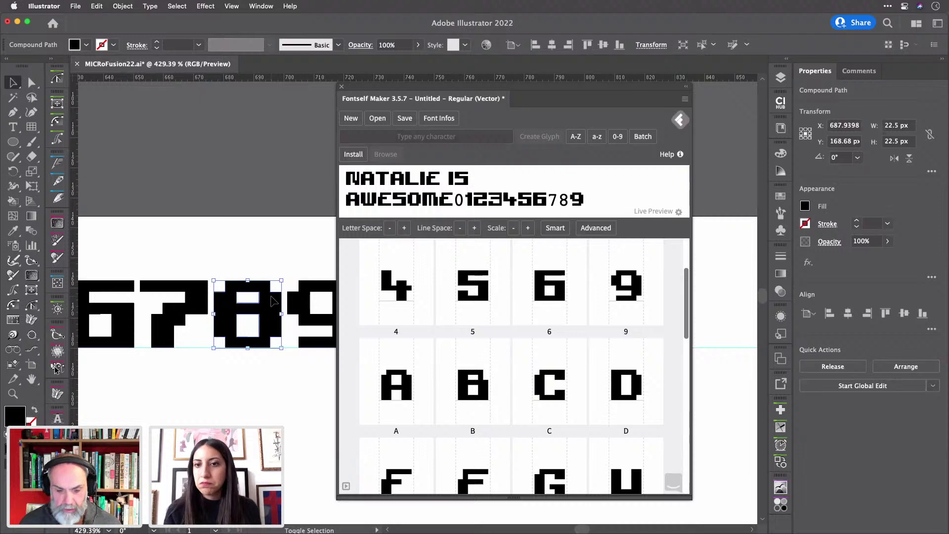
key(shift+Up)
key(shift+Down)
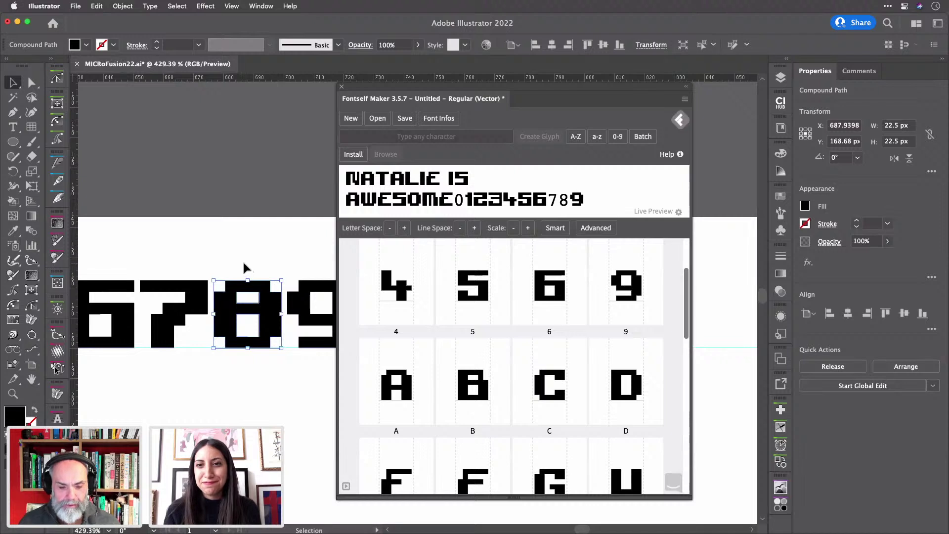
- Drop the 8 into Fontself and label the new glyph 8
drag(259, 297, 537, 443)
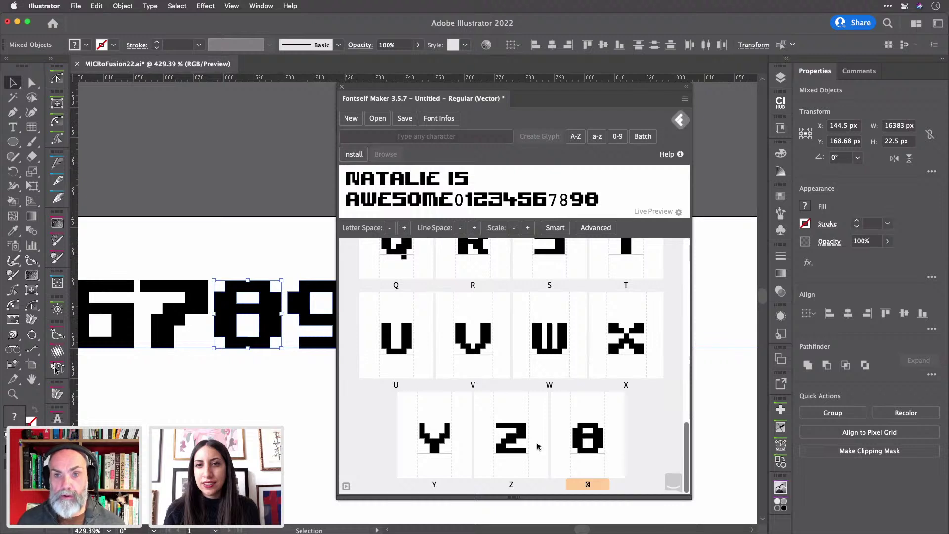
click(589, 485)
text(8)
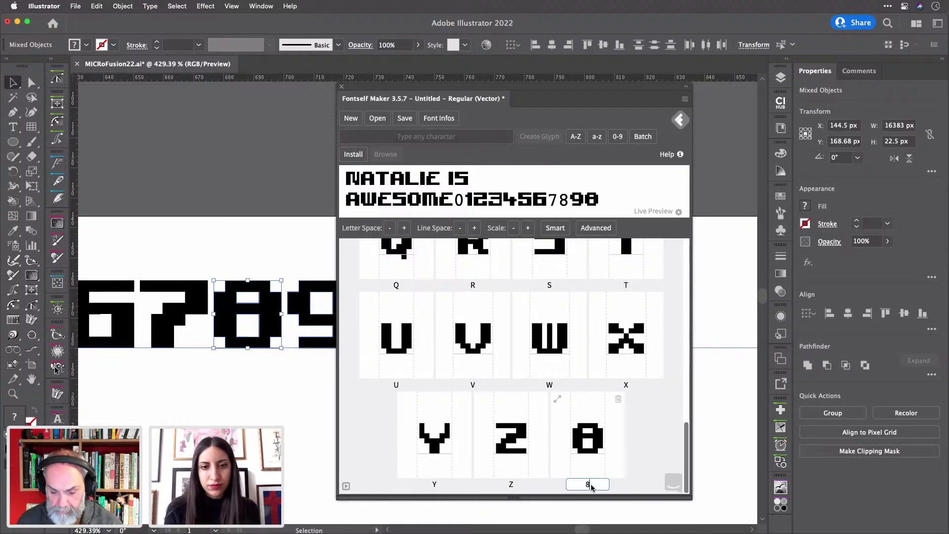
key(Return)
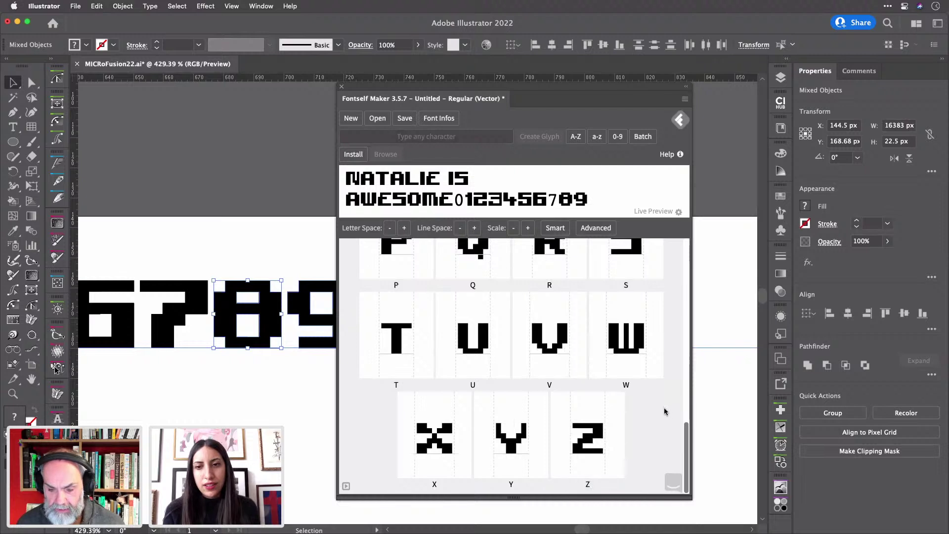
scroll(665, 412, up, 6)
scroll(665, 412, down, 6)
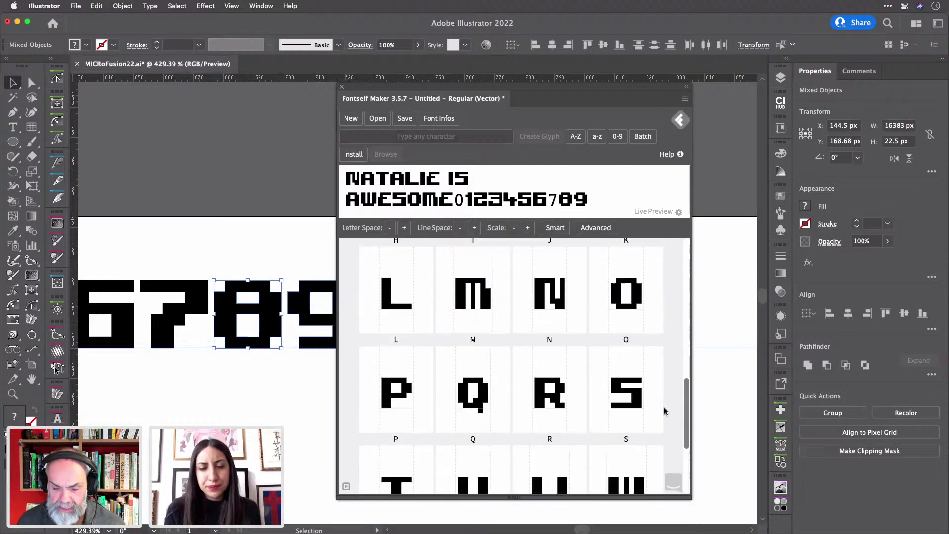
scroll(665, 411, up, 6)
scroll(665, 412, up, 5)
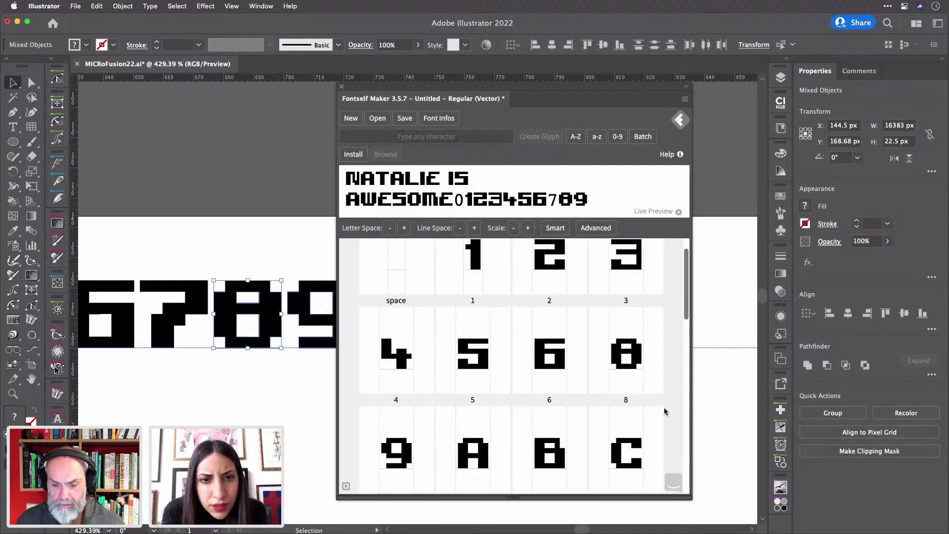
scroll(665, 412, up, 1)
scroll(665, 411, down, 1)
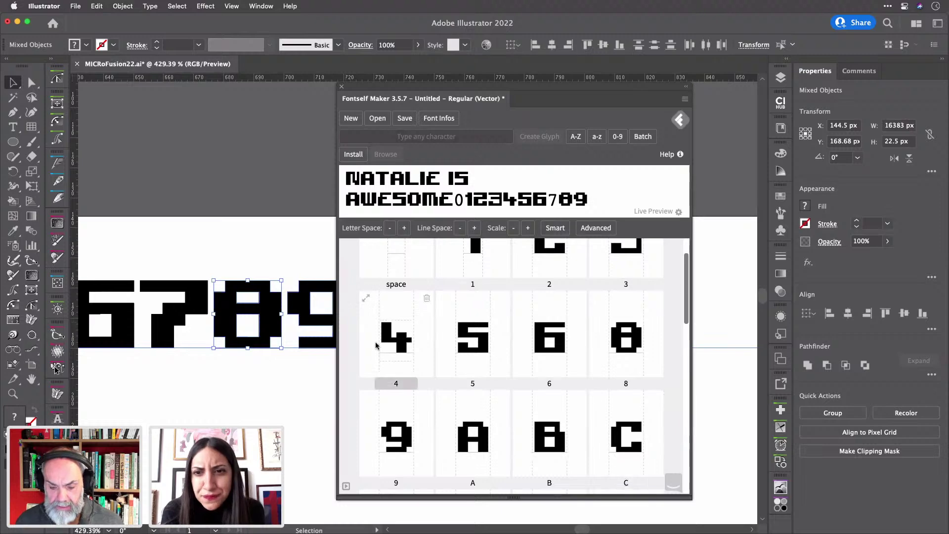
click(199, 236)
- Select the pixel 7 and drop it into Fontself Maker as the 7 glyph
click(179, 296)
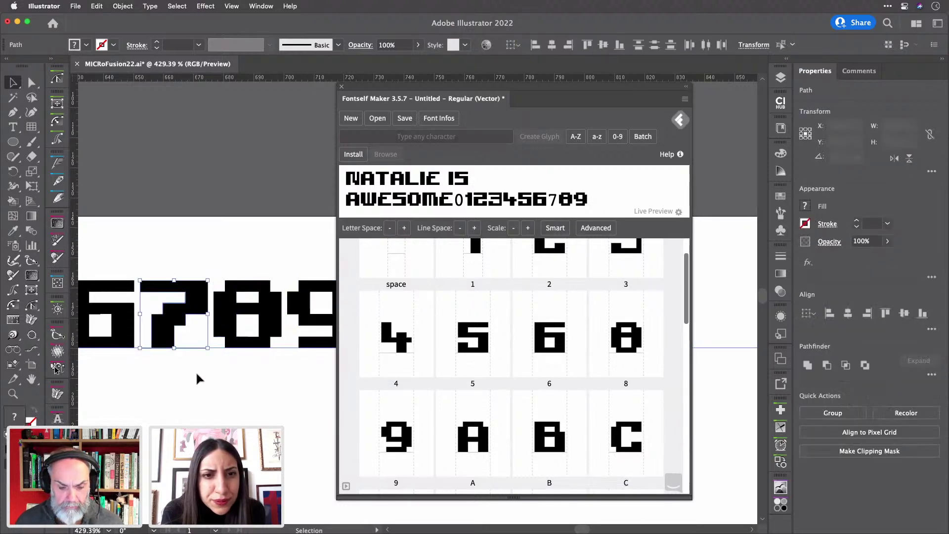
drag(204, 329, 477, 398)
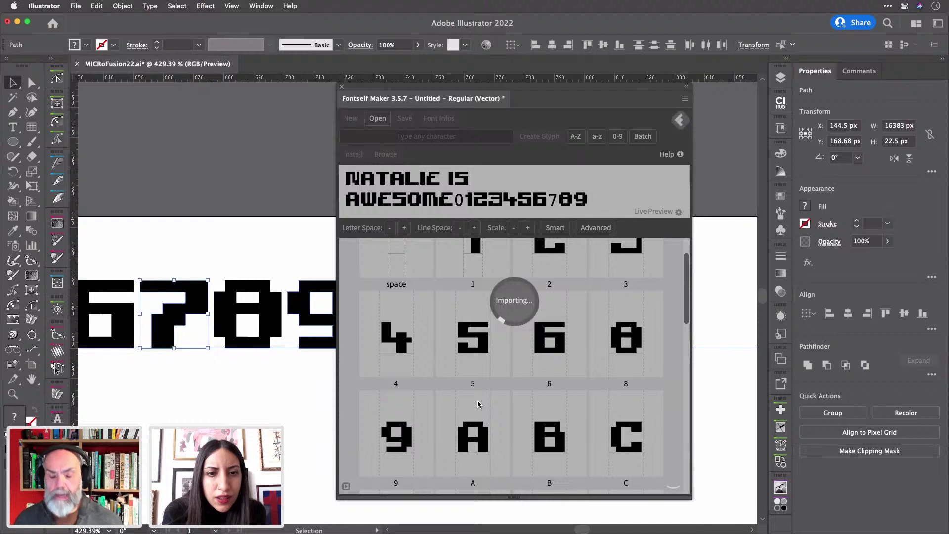
scroll(478, 404, down, 1)
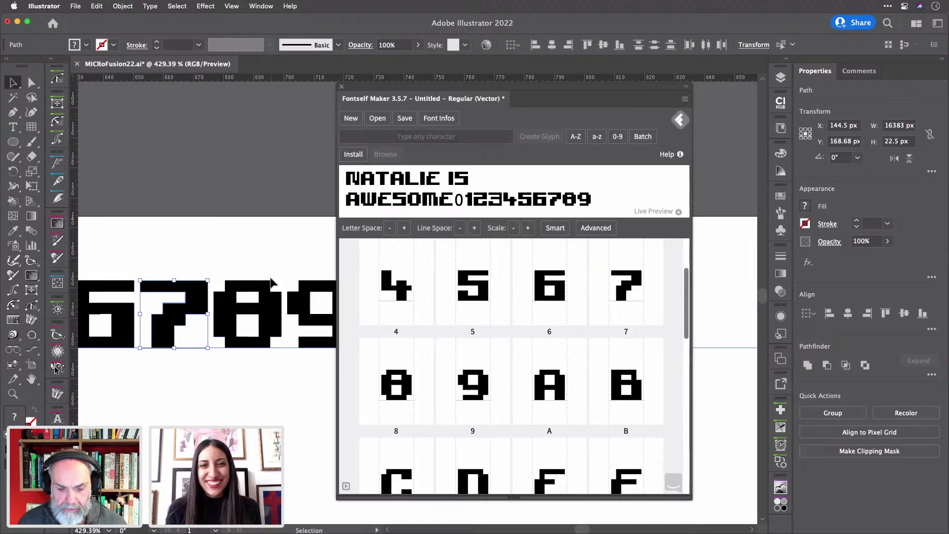
- Select the pixel 0 with its baseline guide and import it as a new Fontself glyph
scroll(262, 307, right, 5)
scroll(262, 308, right, 1)
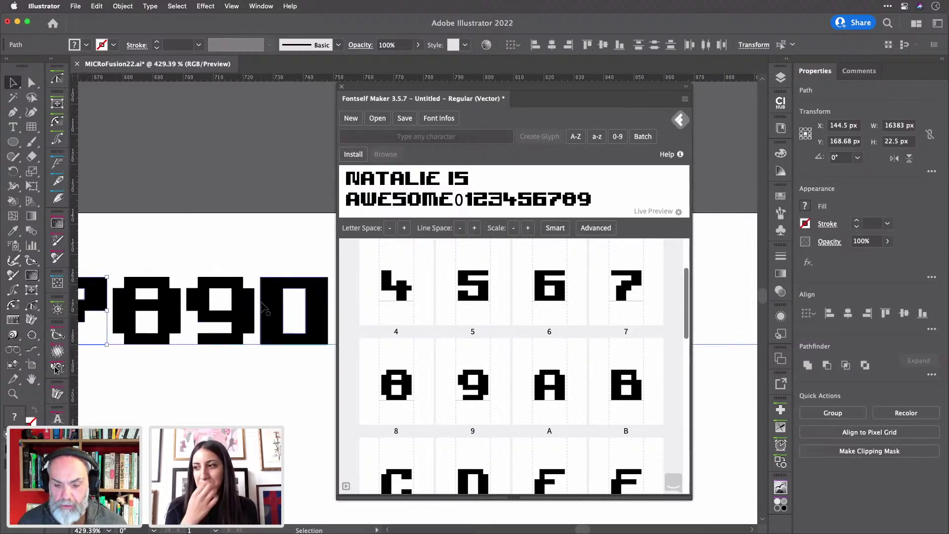
click(270, 296)
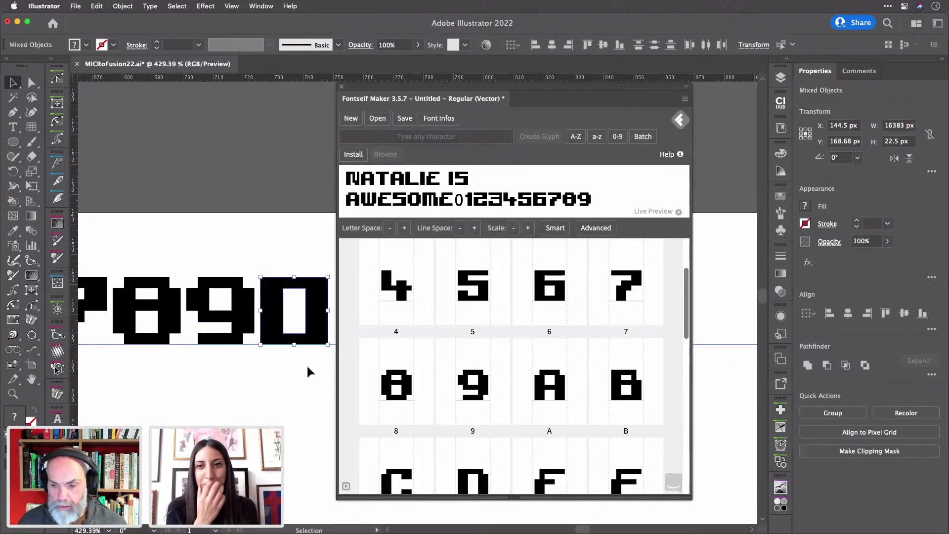
click(267, 212)
click(276, 284)
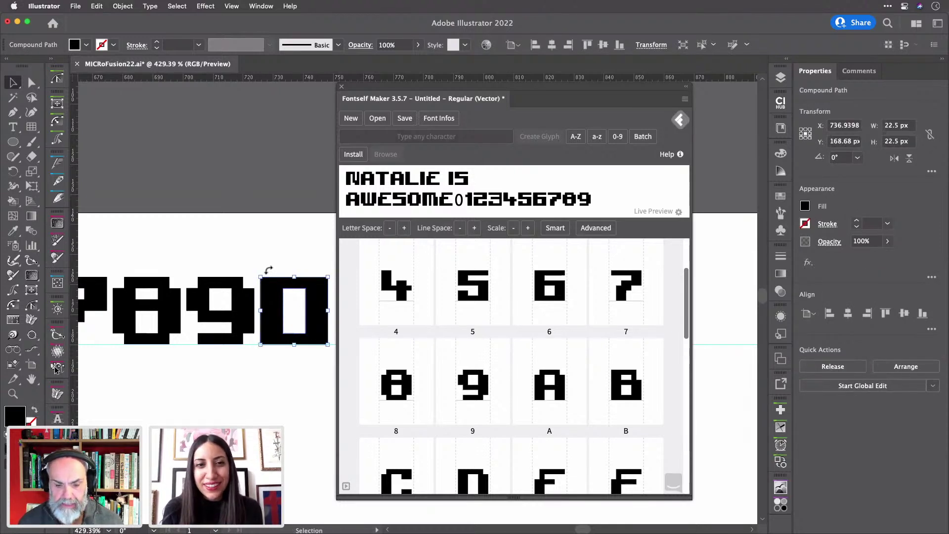
shift+click(294, 345)
drag(317, 319, 479, 403)
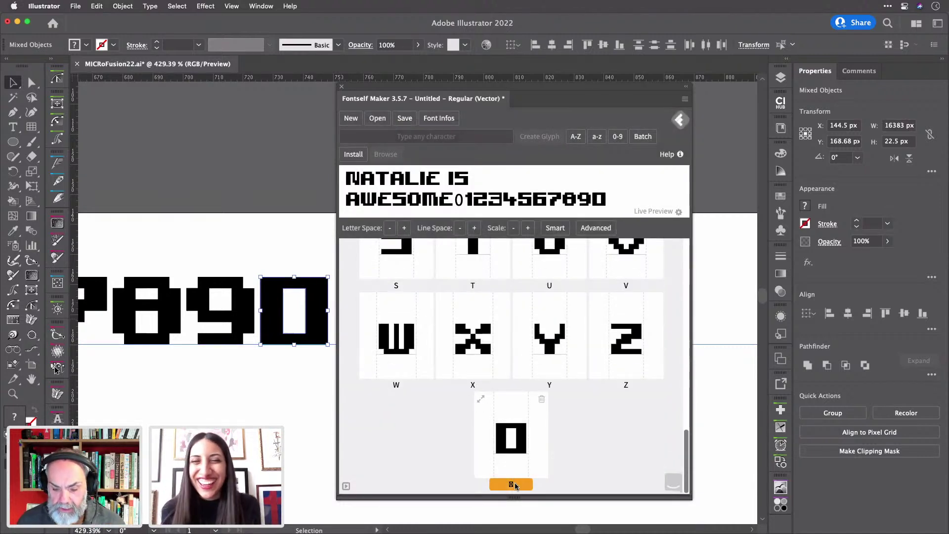
click(515, 485)
- Enter Z as the new glyph's label
text(Z)
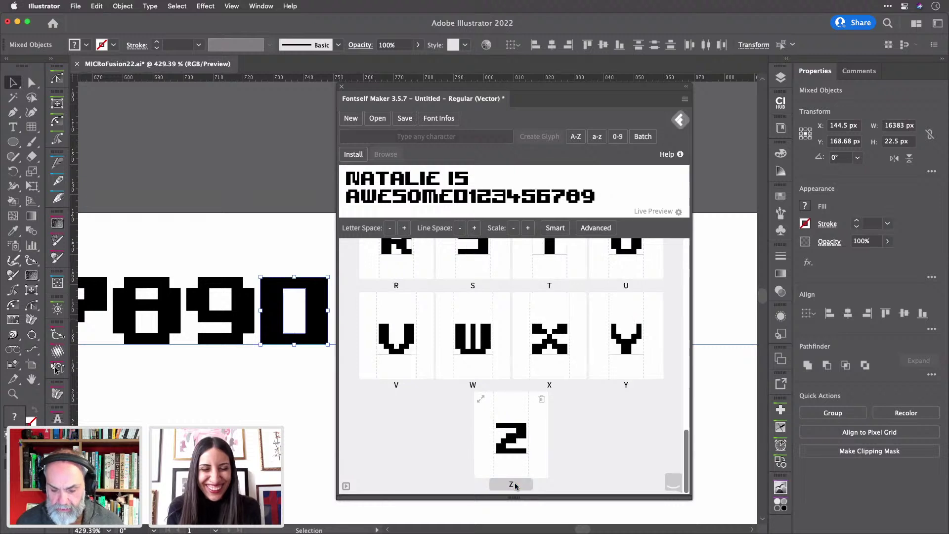
click(591, 450)
scroll(593, 450, up, 10)
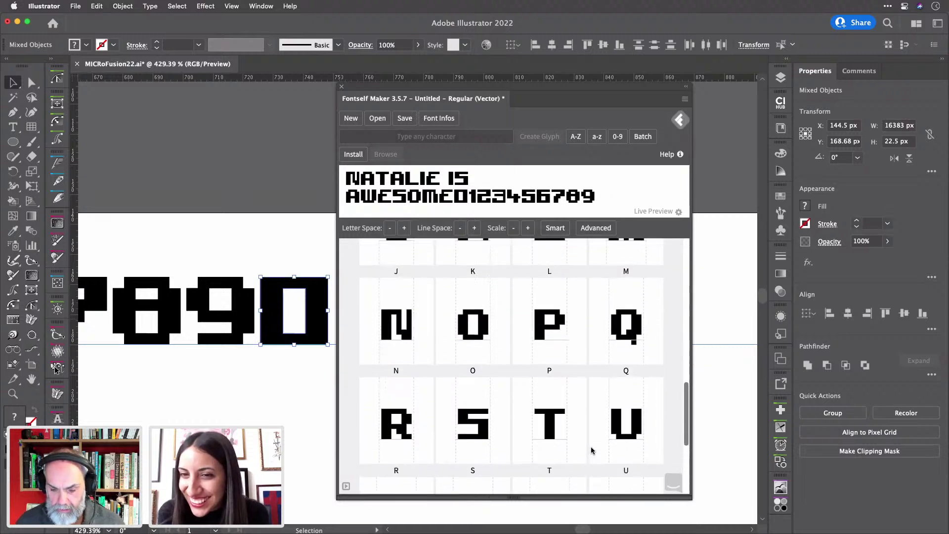
scroll(593, 450, up, 2)
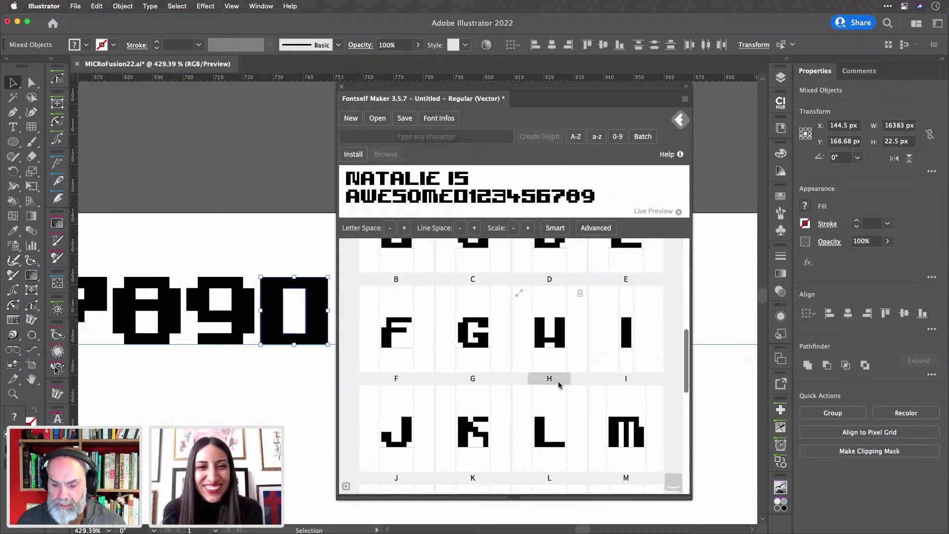
- Insert the missing H into the first word of the preview text
click(362, 178)
text(H)
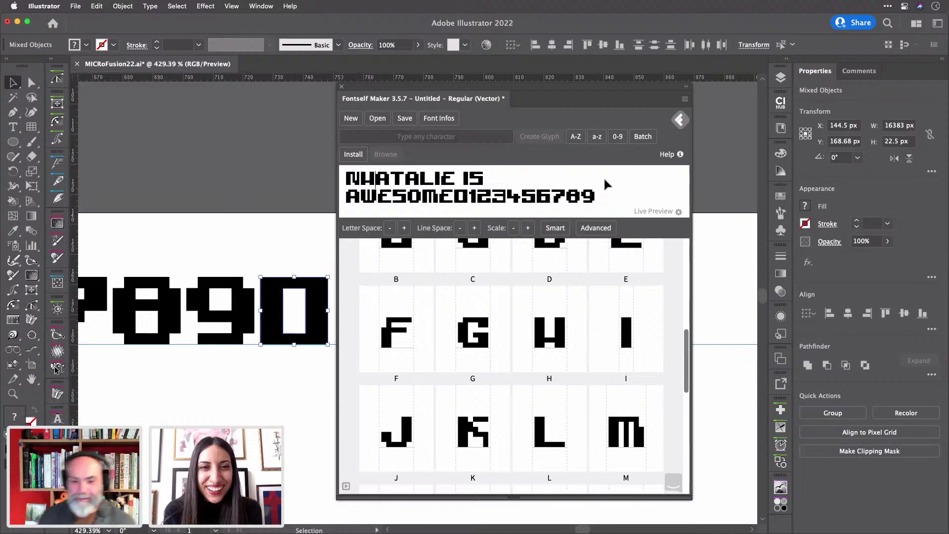
key(BackSpace)
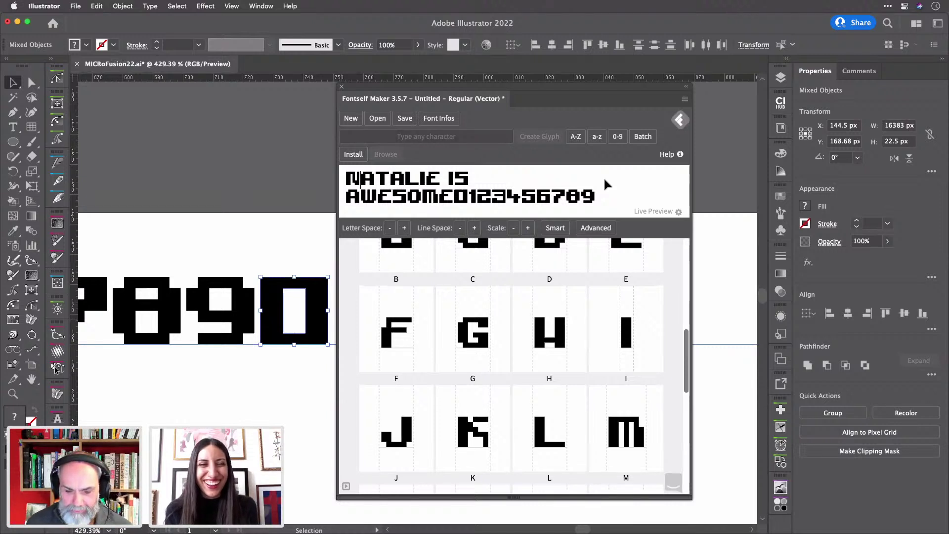
key(Right)
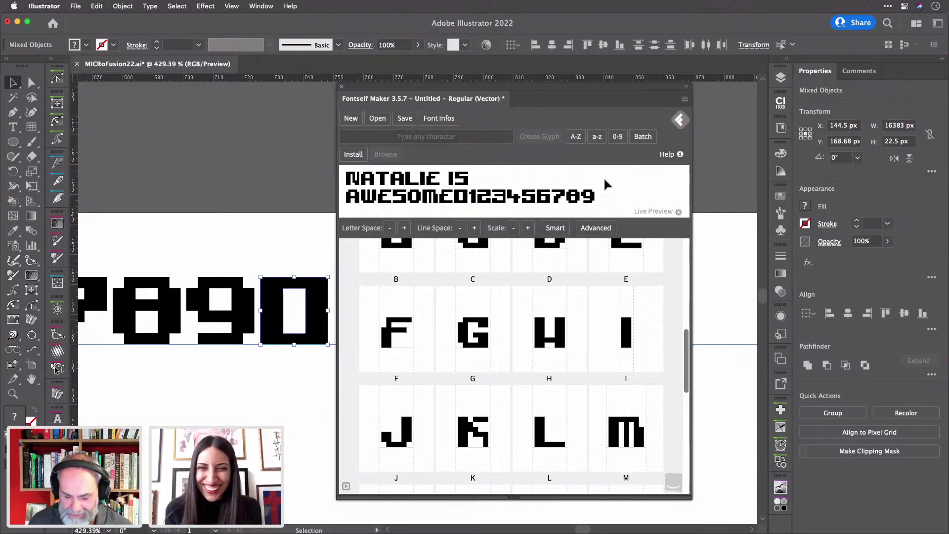
text(H)
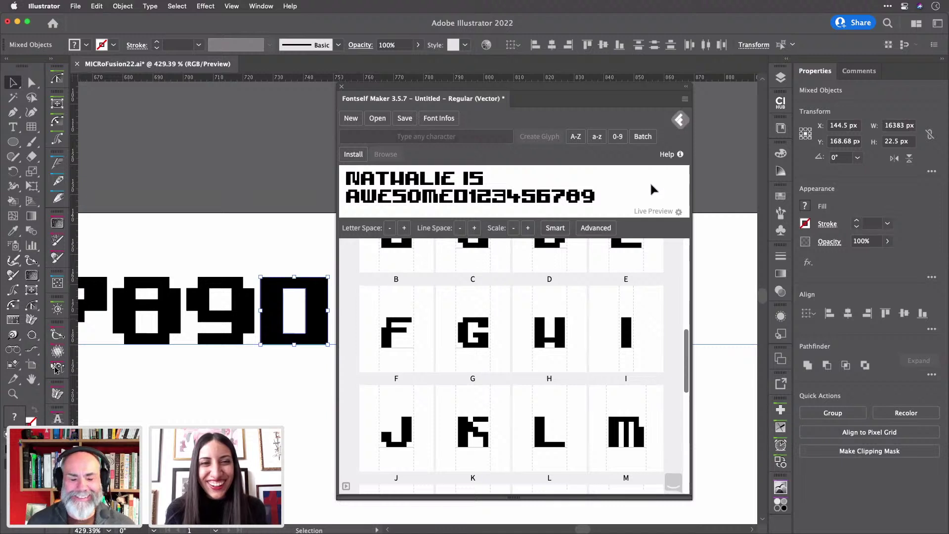
- Type a surname before IS in the preview, fix a letter, then select it for removal
click(464, 179)
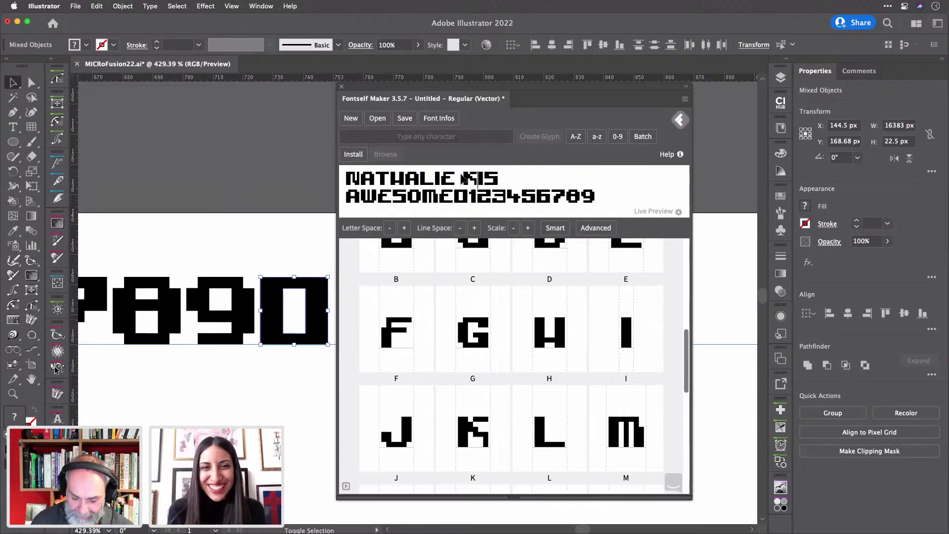
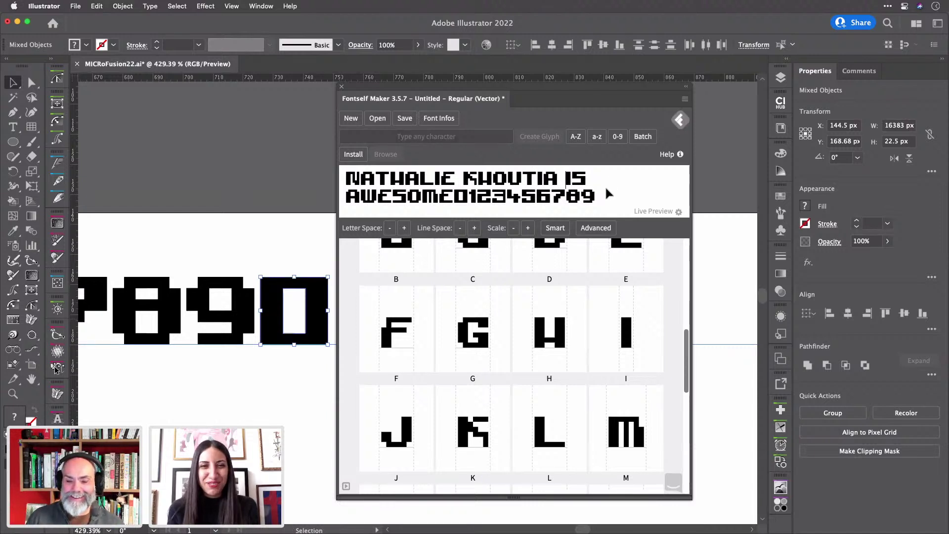
click(492, 174)
key(BackSpace)
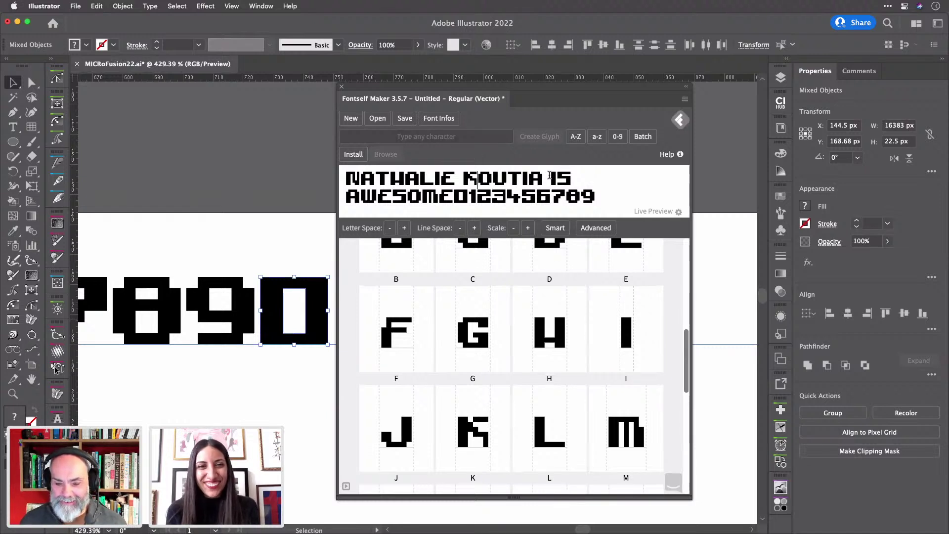
drag(550, 177, 460, 175)
key(BackSpace)
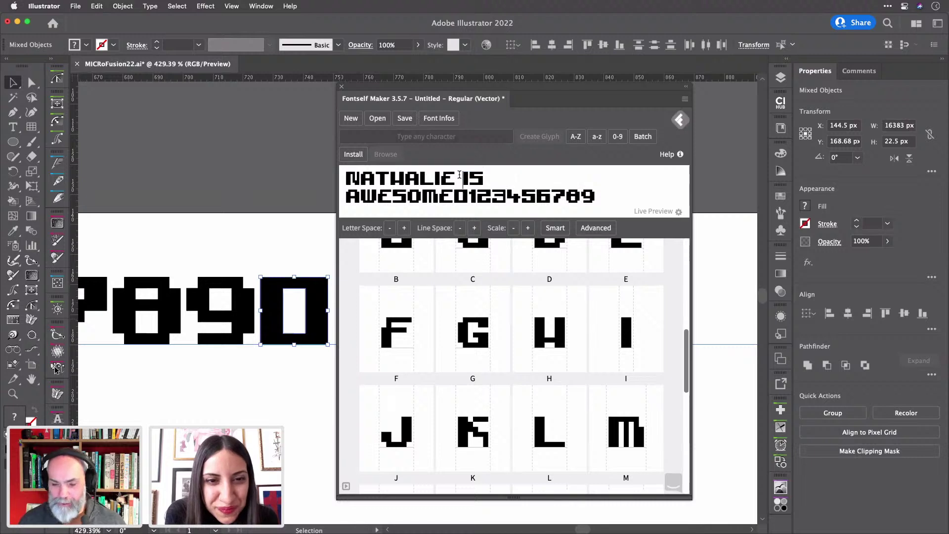
scroll(539, 287, up, 2)
scroll(539, 287, up, 6)
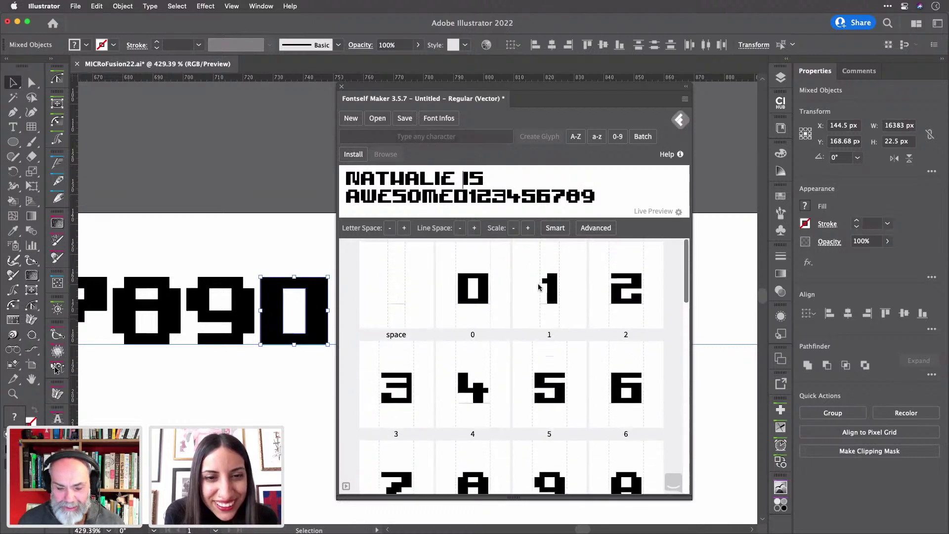
scroll(545, 300, down, 4)
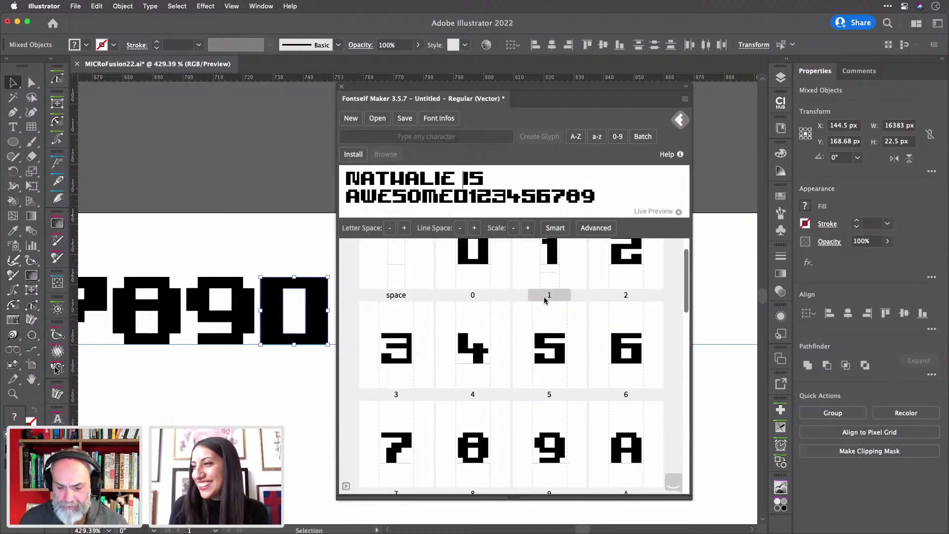
scroll(544, 300, down, 3)
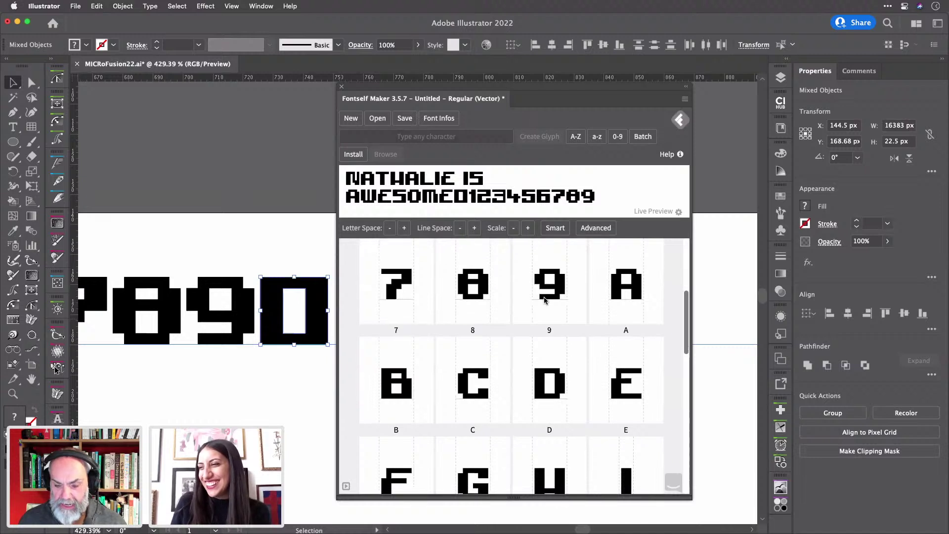
scroll(544, 300, down, 5)
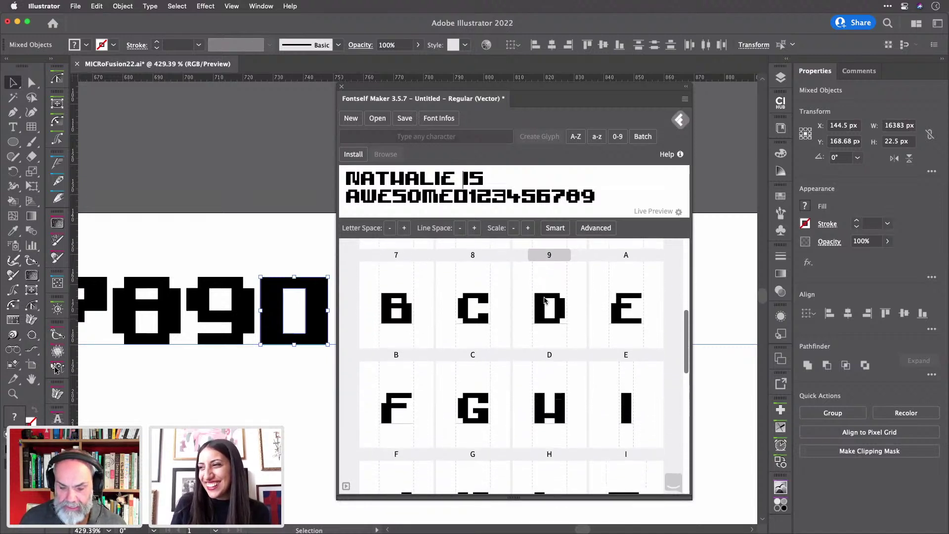
scroll(544, 300, down, 8)
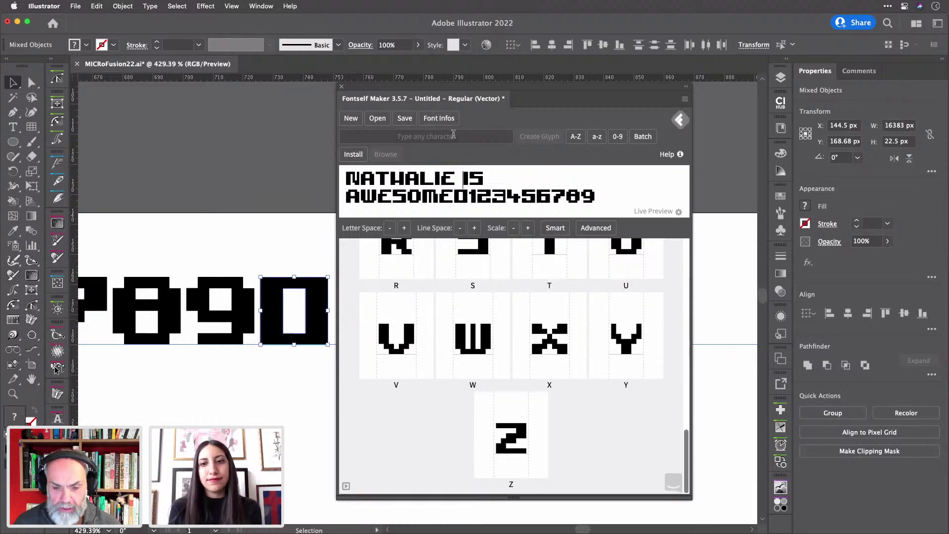
- Name the font MICRoFusion22 and save the OTF file to the Desktop folder
click(405, 118)
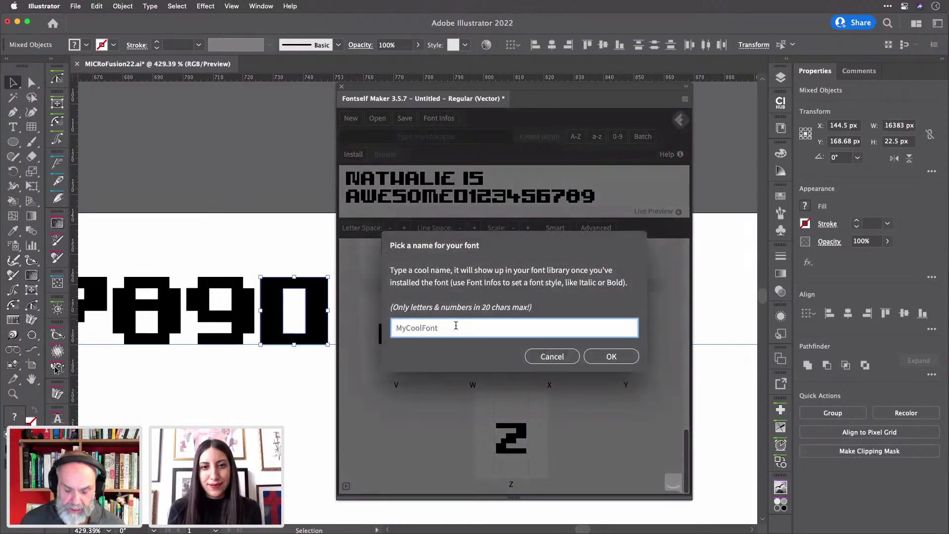
text(MICR)
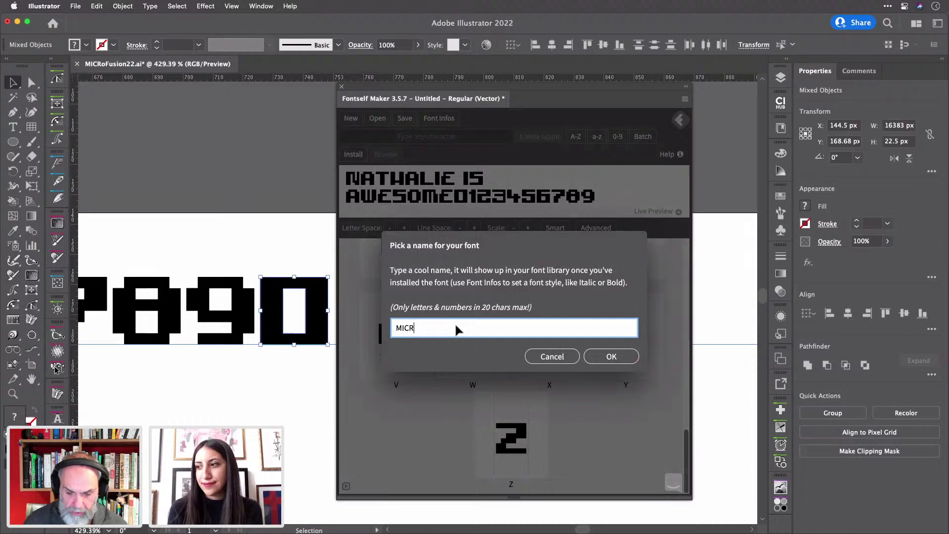
text(o)
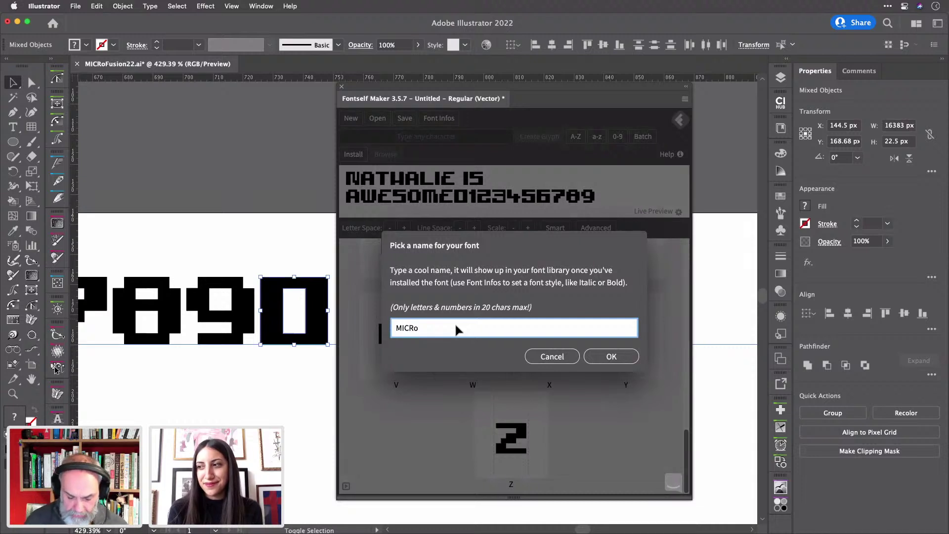
text(Fusion22)
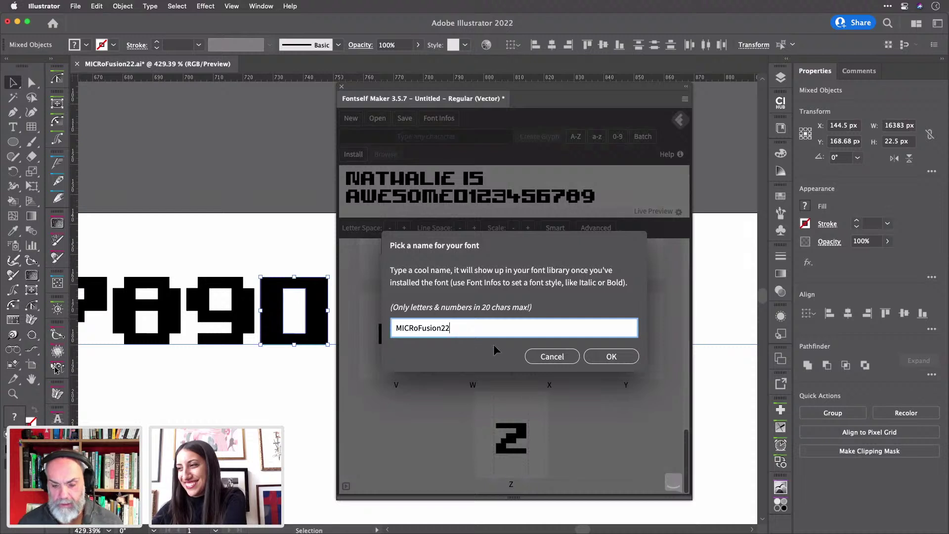
click(609, 358)
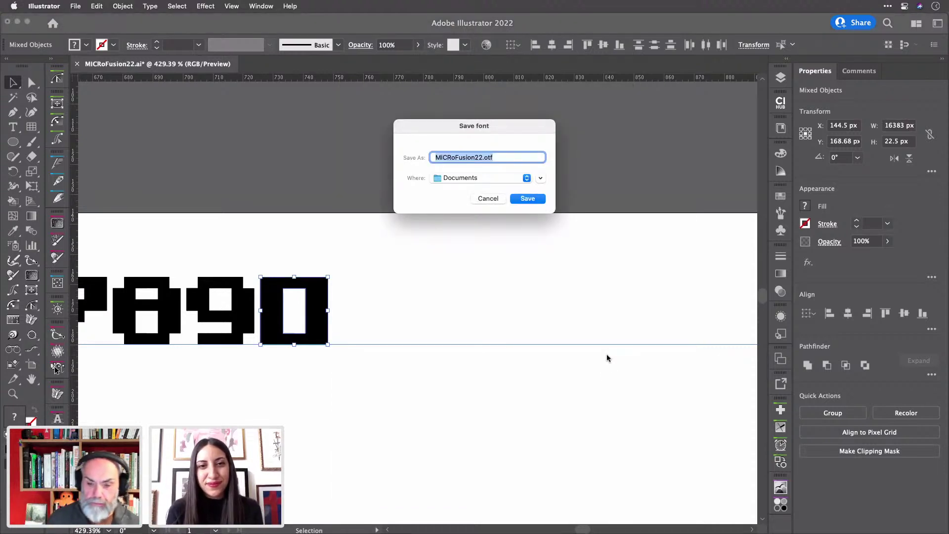
key(super+d)
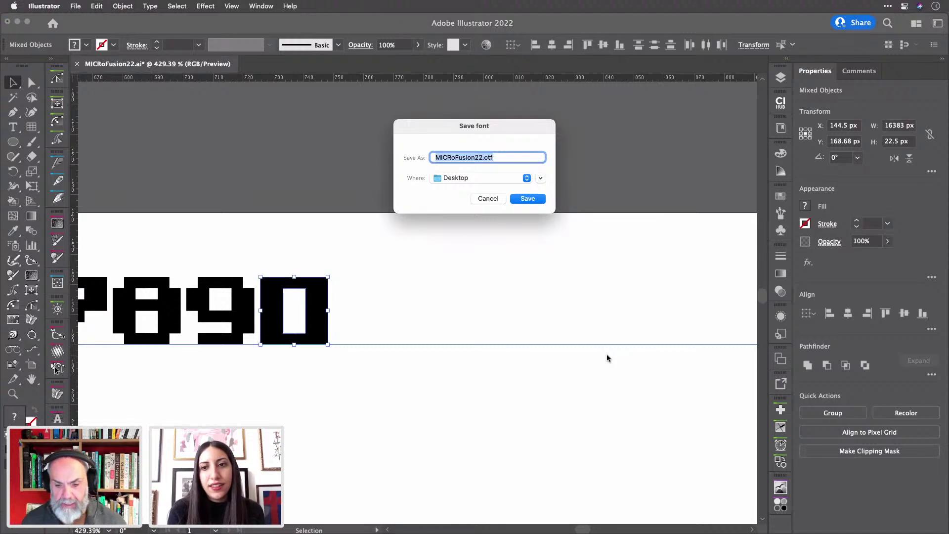
key(Return)
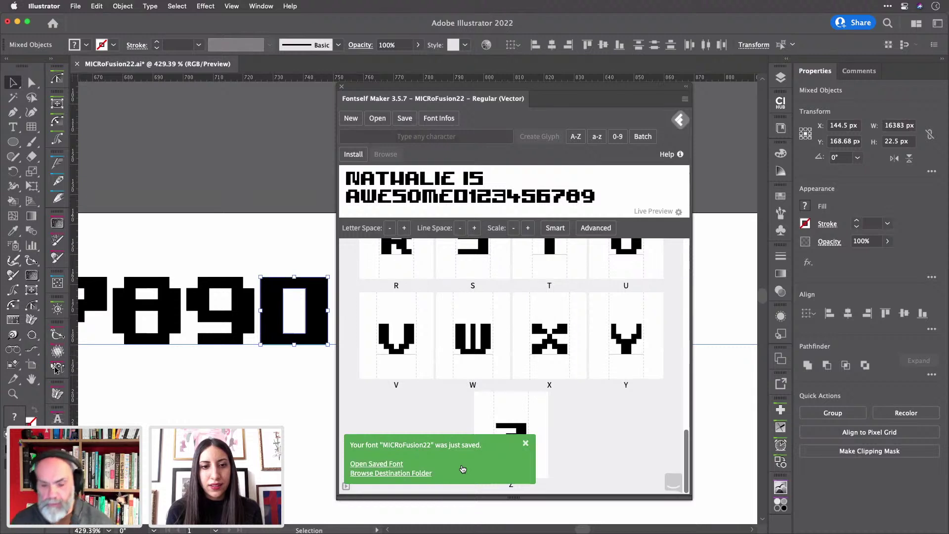
- Open Font Infos showing family name MICRoFusion22 and style Regular
click(449, 119)
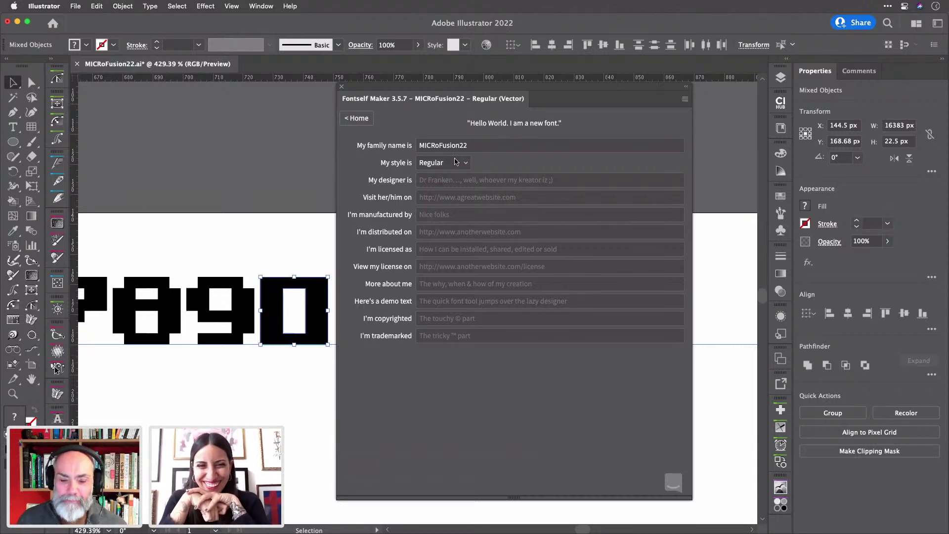
- Enter the designer's name, the designer's website, and manufacturer Wizardry Ltd in the font info
click(434, 180)
text(To)
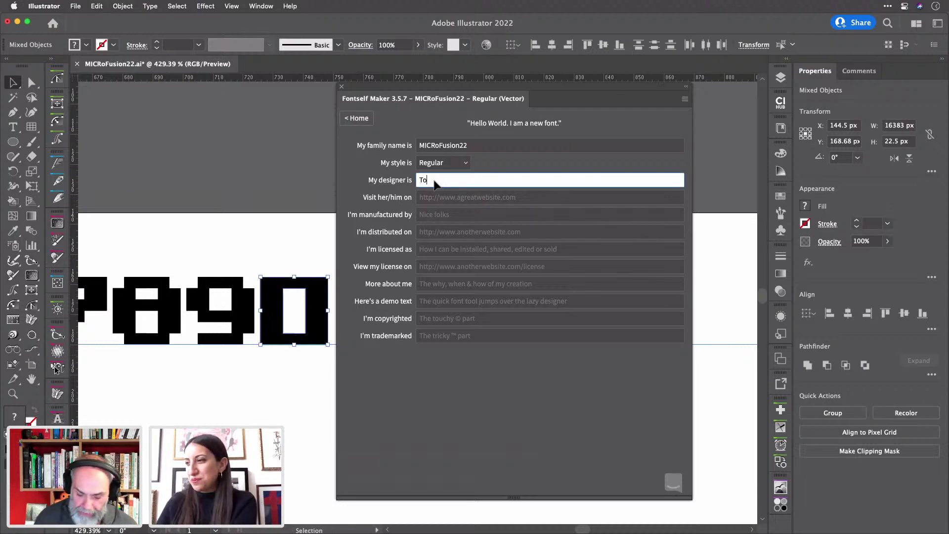
text(ny Harmer)
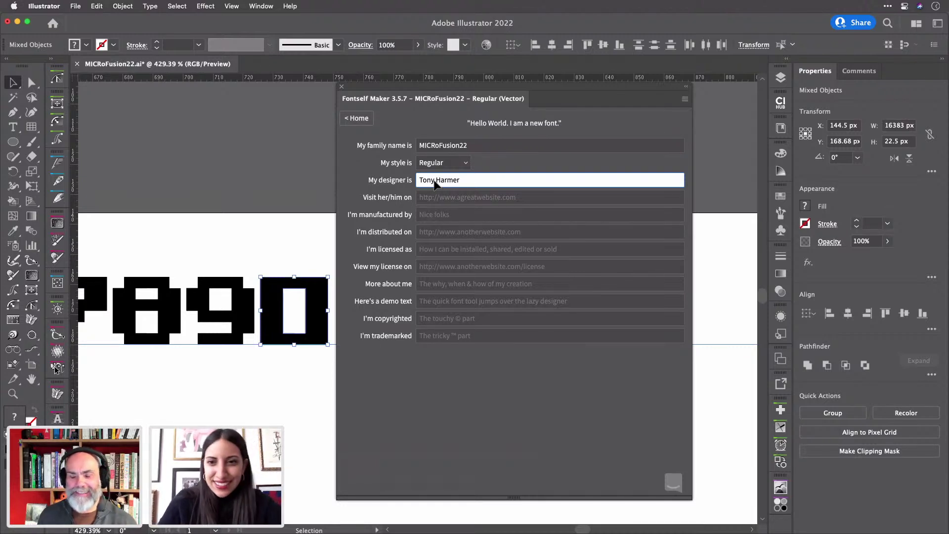
click(499, 202)
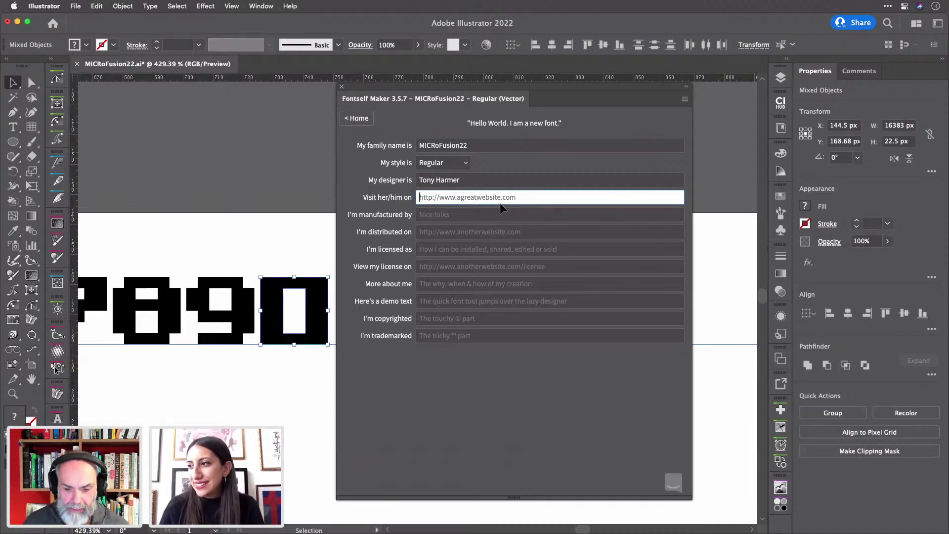
text(htt)
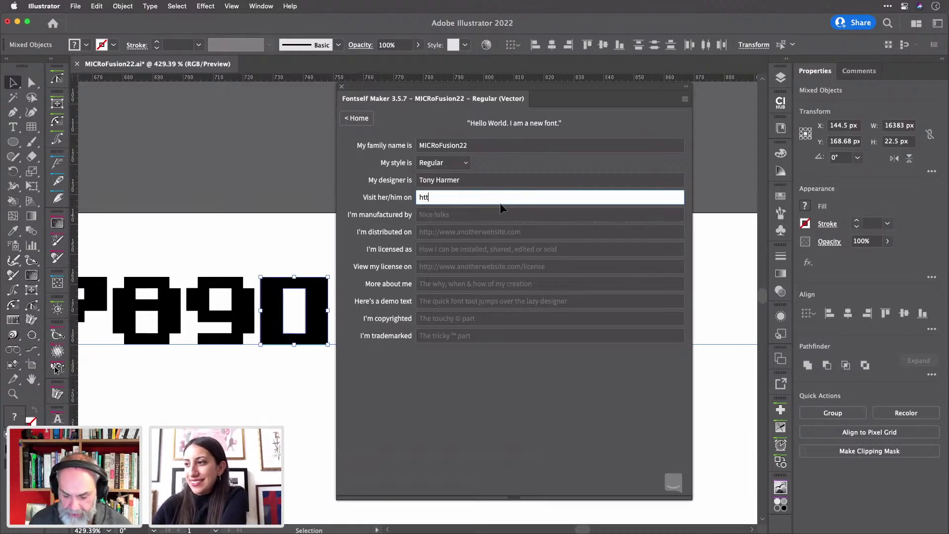
text(ps://)
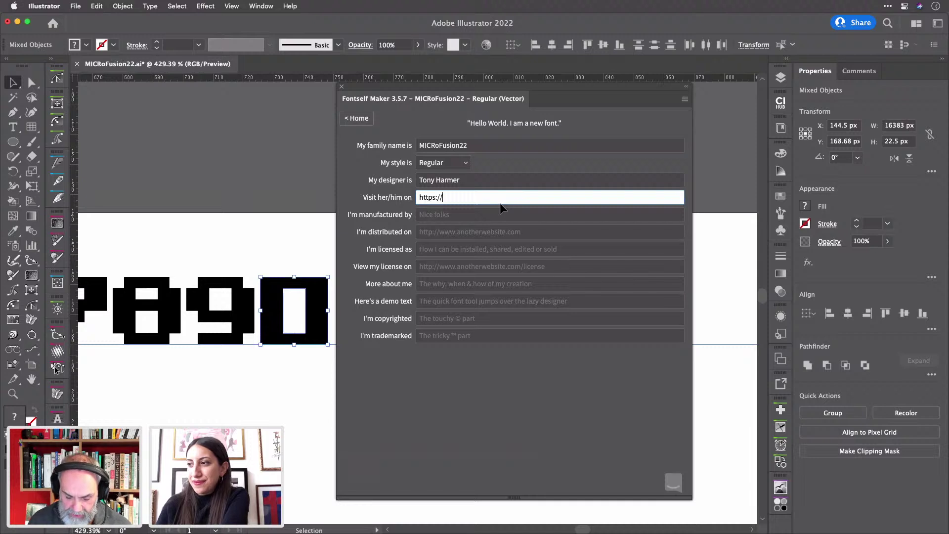
text(hyperg)
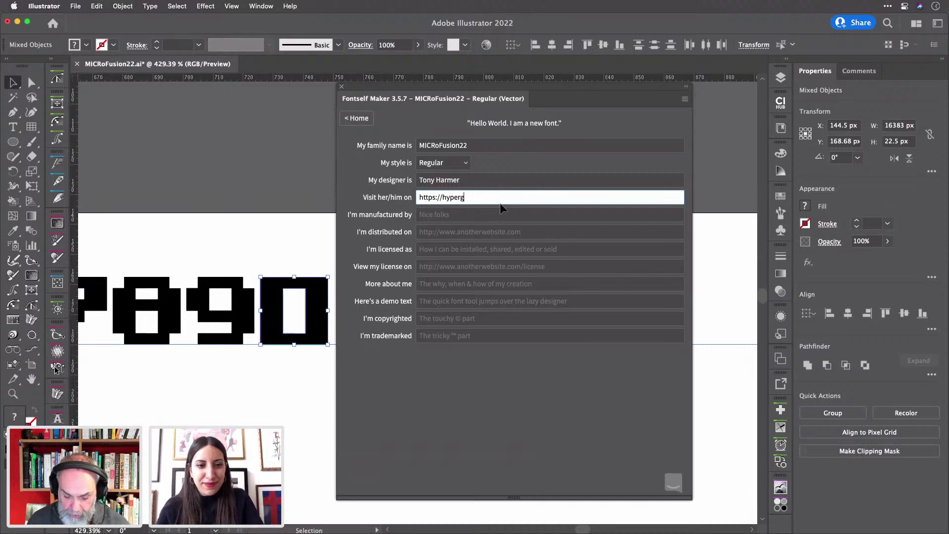
text(roovy)
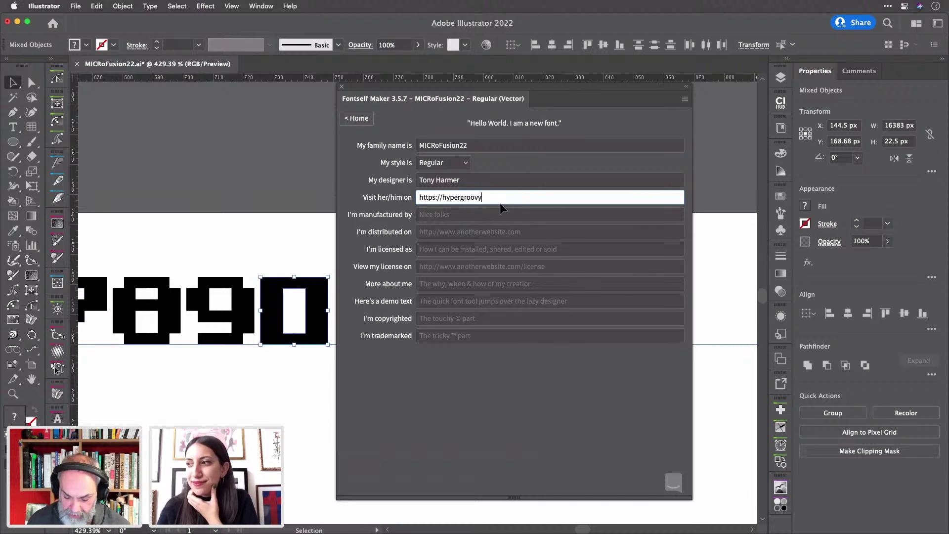
text(.com)
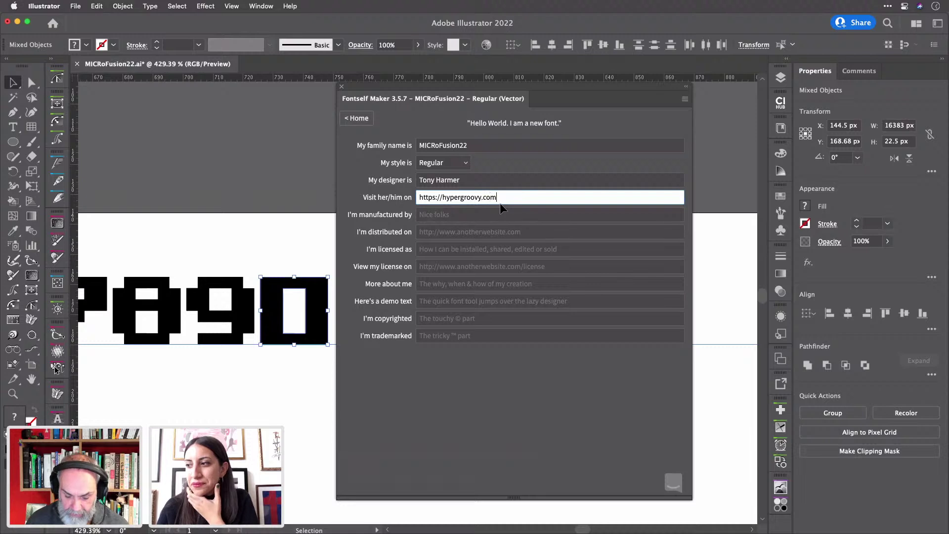
key(Tab)
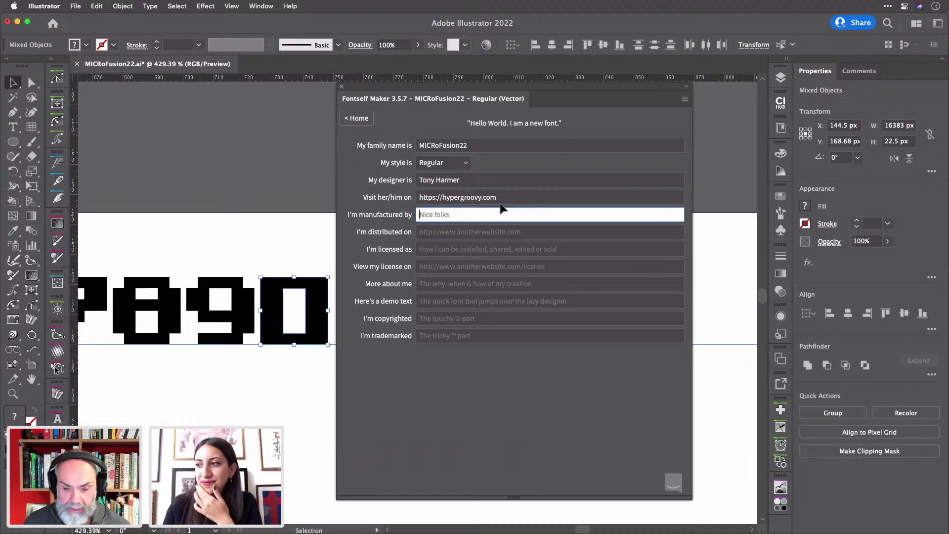
text(Wiz)
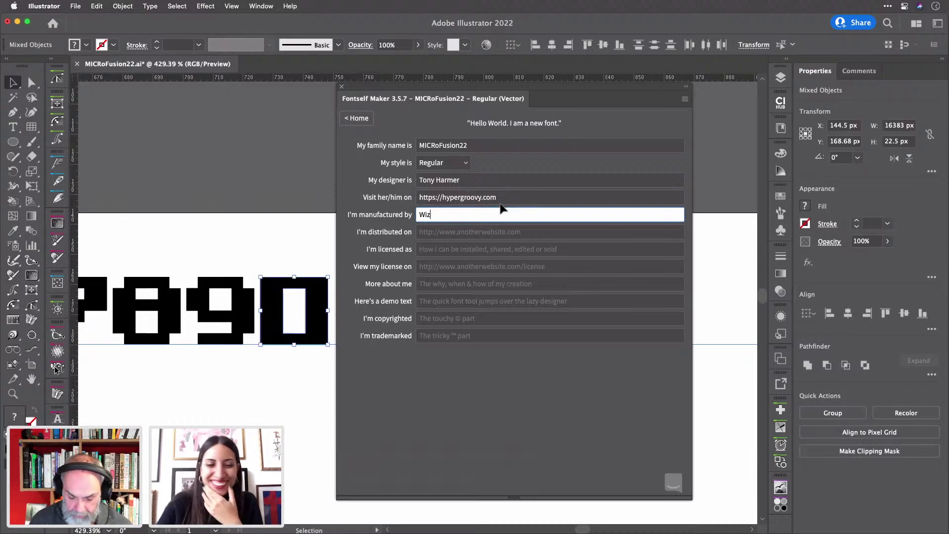
text(ardry Ltd)
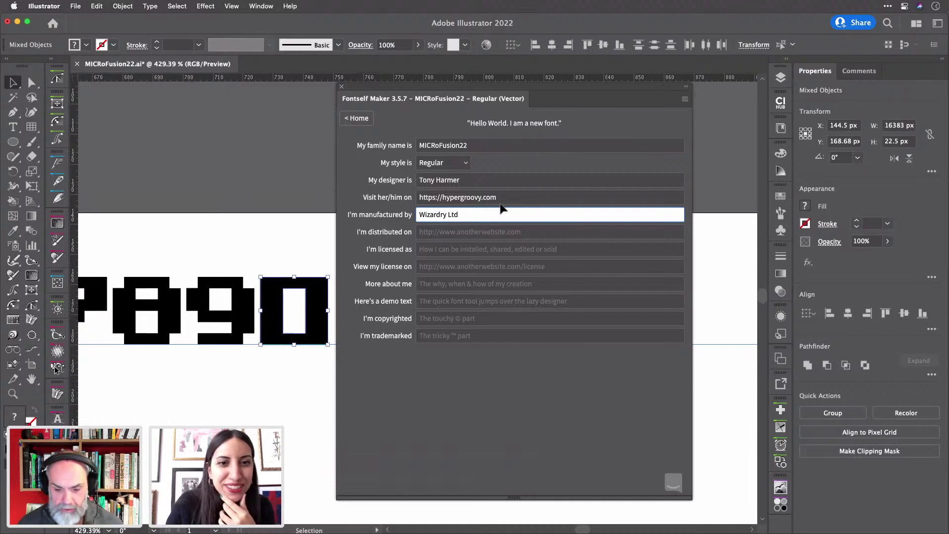
key(Tab)
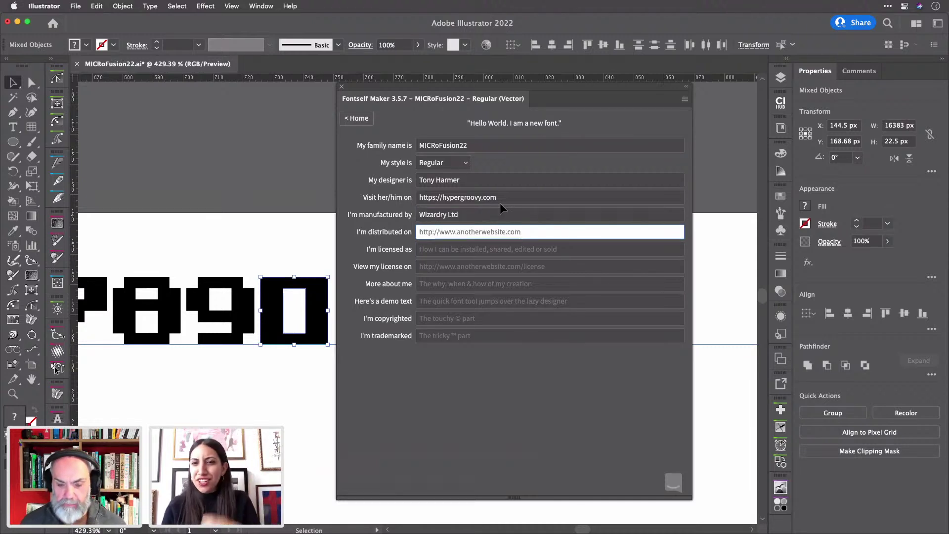
- Set the licence to Creative Commons Attribution, leaving the about-me description empty
click(473, 245)
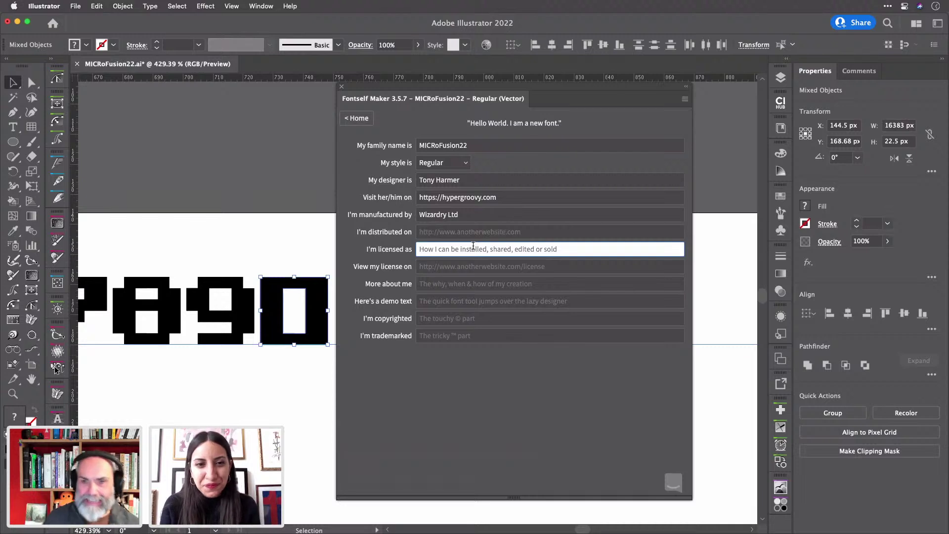
text(C)
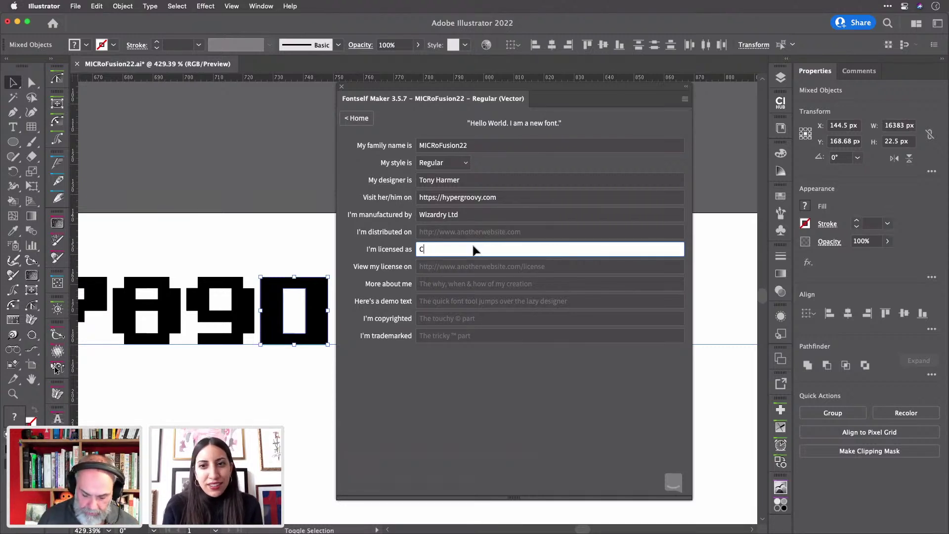
text(reative Commons)
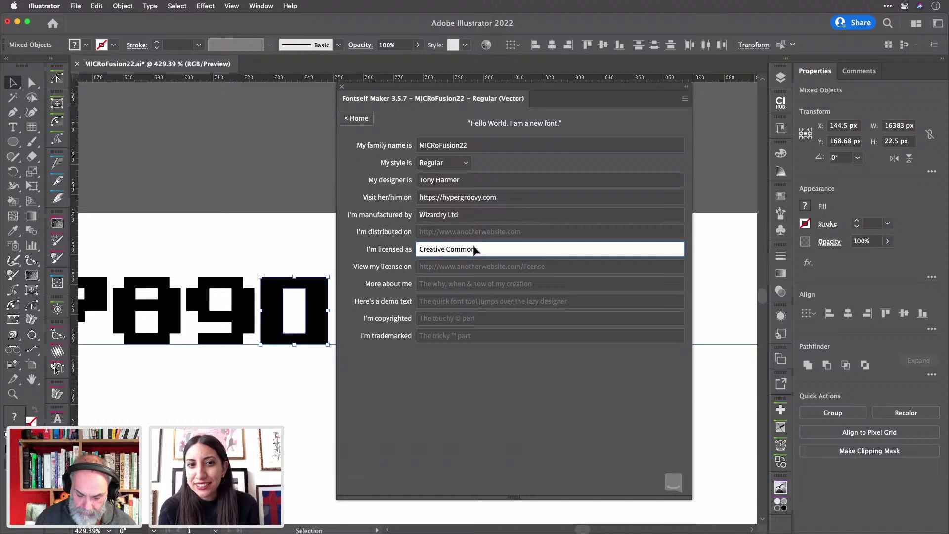
text( Attri)
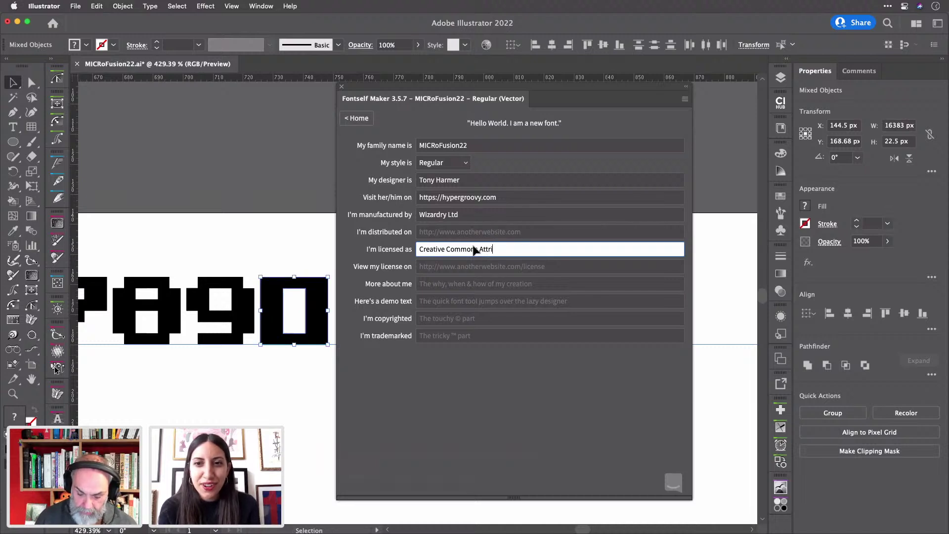
text(bution)
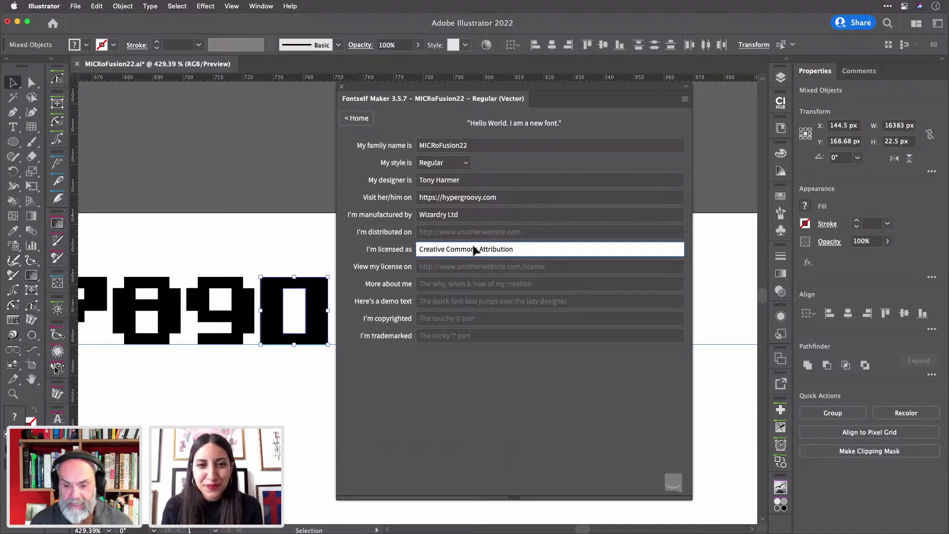
click(458, 266)
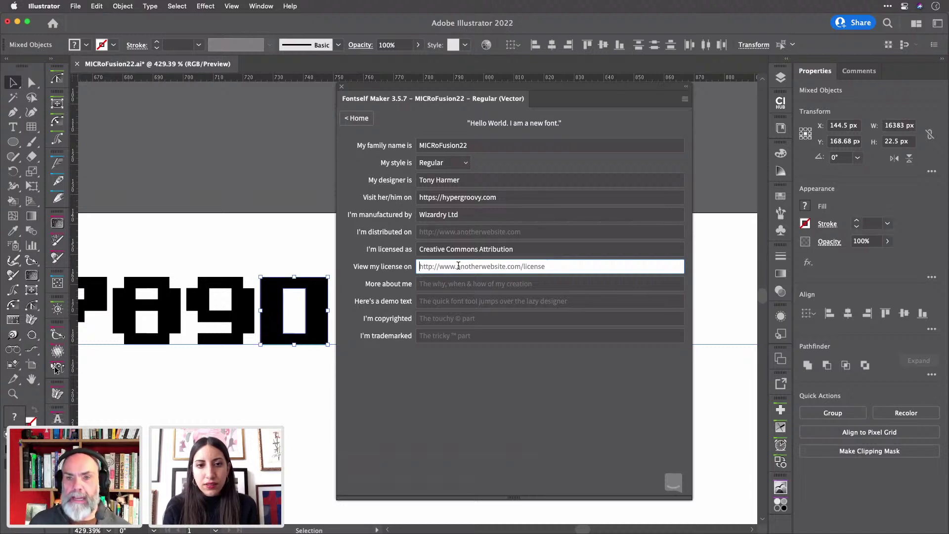
click(442, 284)
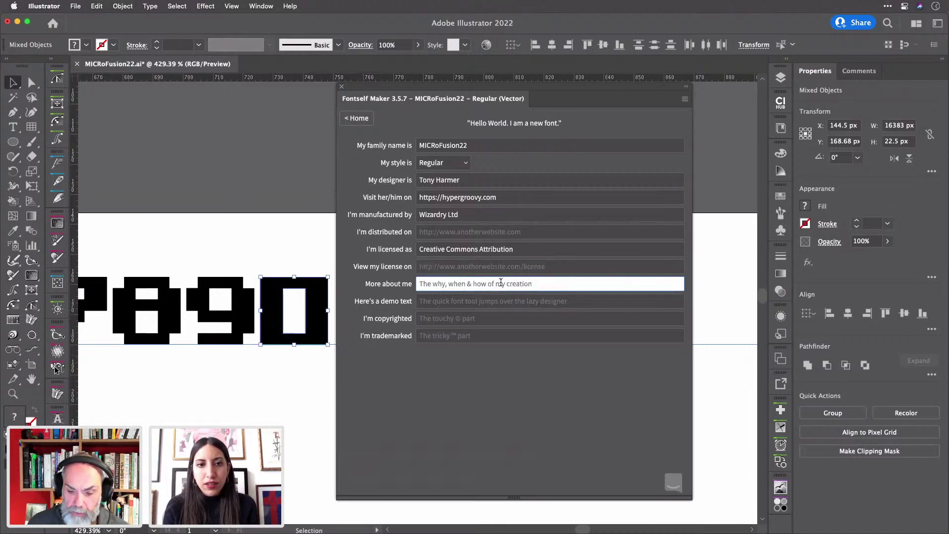
text(I)
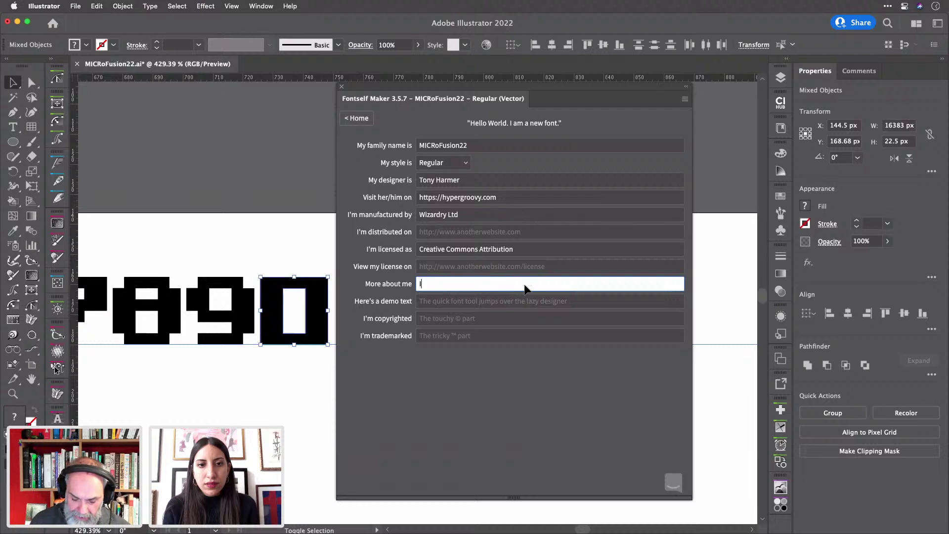
text('m so)
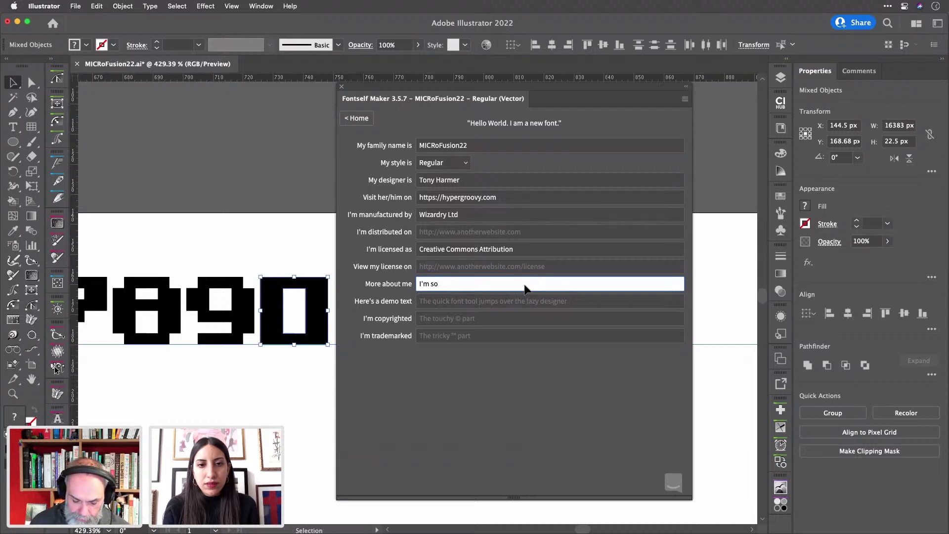
text( sex)
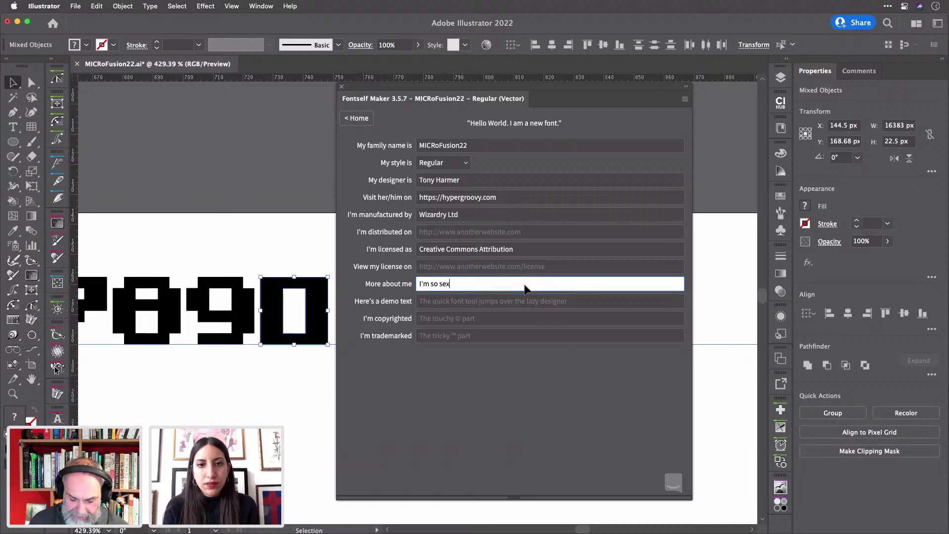
text(y you d)
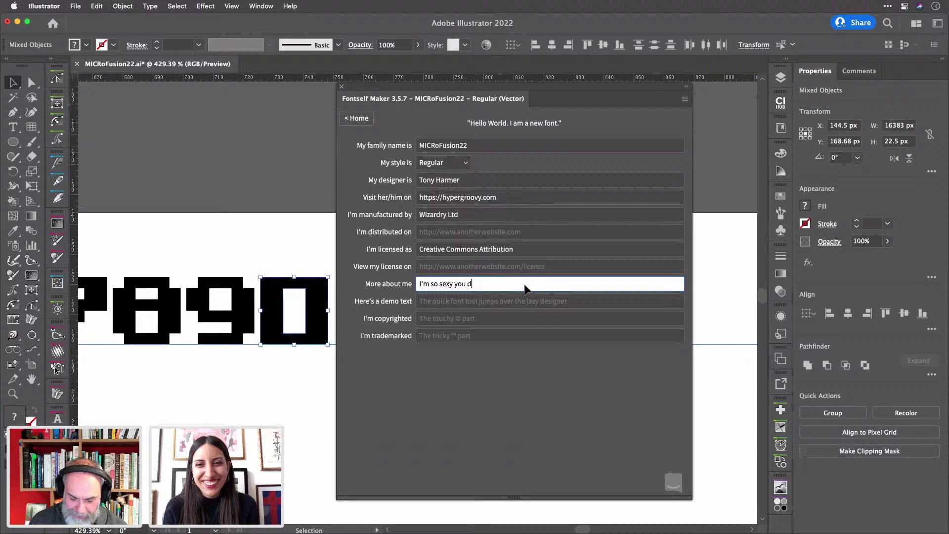
key(BackSpace)
key(BackSpace)
key(BackSpace)
key(BackSpace)
key(BackSpace)
key(BackSpace)
key(BackSpace)
key(BackSpace)
key(BackSpace)
key(BackSpace)
key(BackSpace)
key(BackSpace)
key(BackSpace)
key(BackSpace)
key(BackSpace)
key(BackSpace)
key(BackSpace)
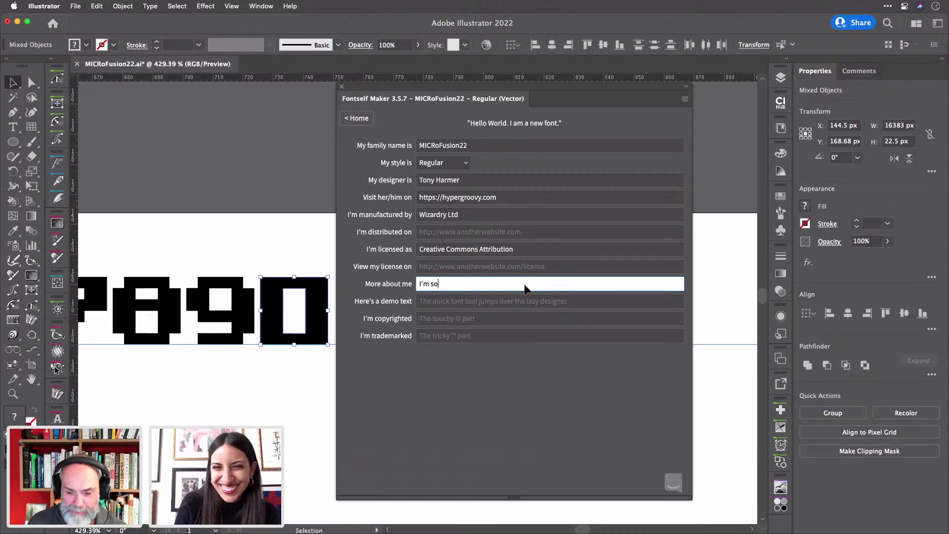
- Add a 2022 'All rights reserved' copyright notice in the designer's name
click(492, 301)
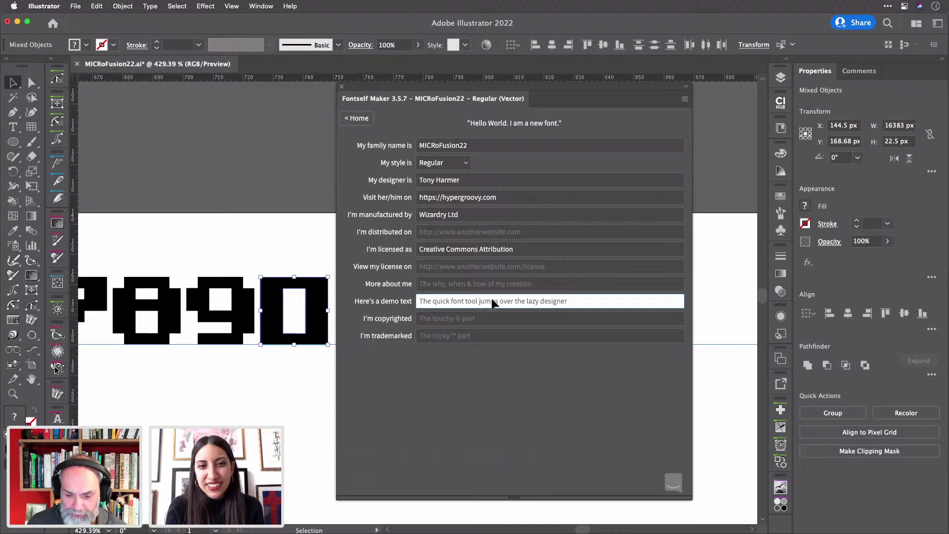
click(430, 317)
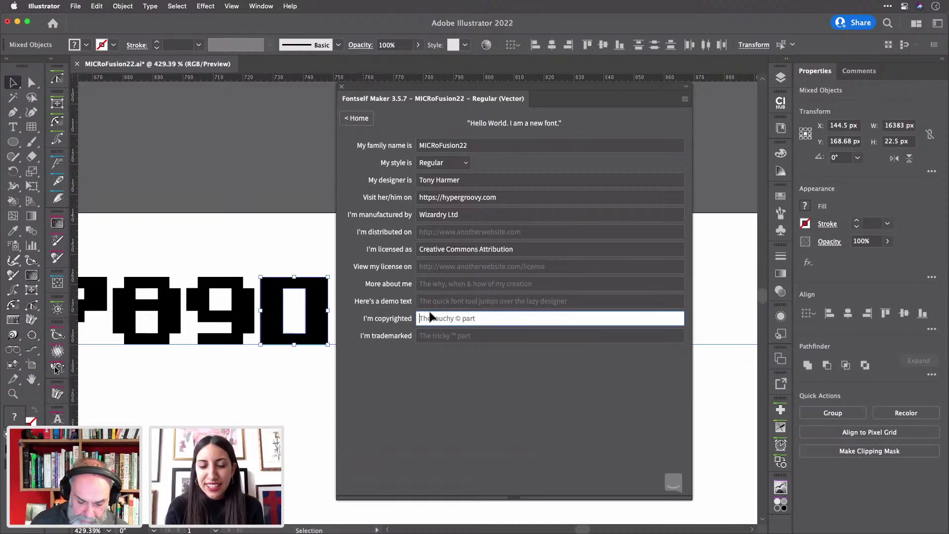
text(©)
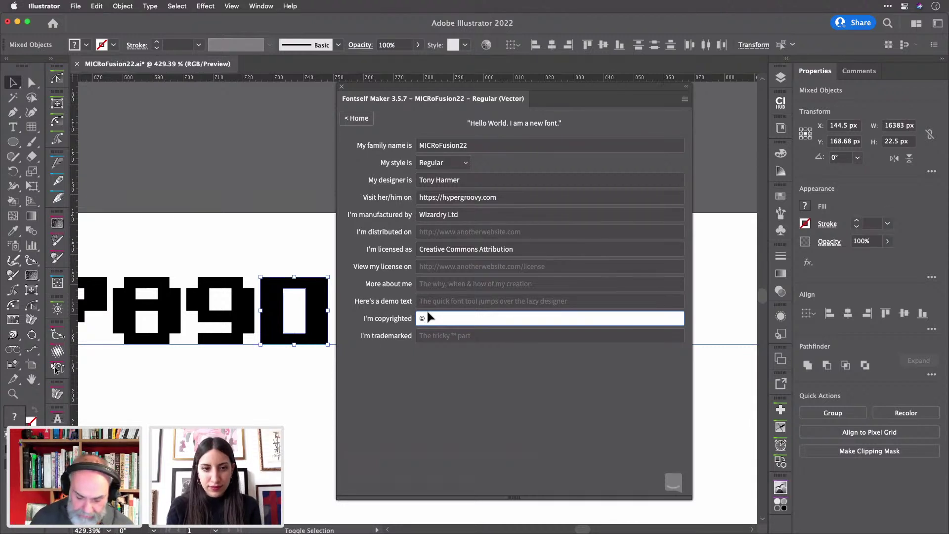
text(Tony Har)
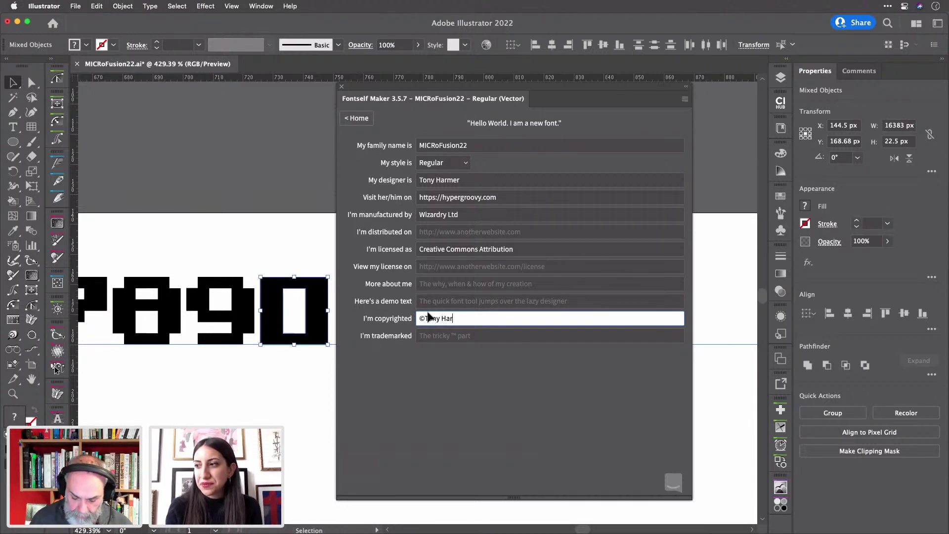
text(mer 2022)
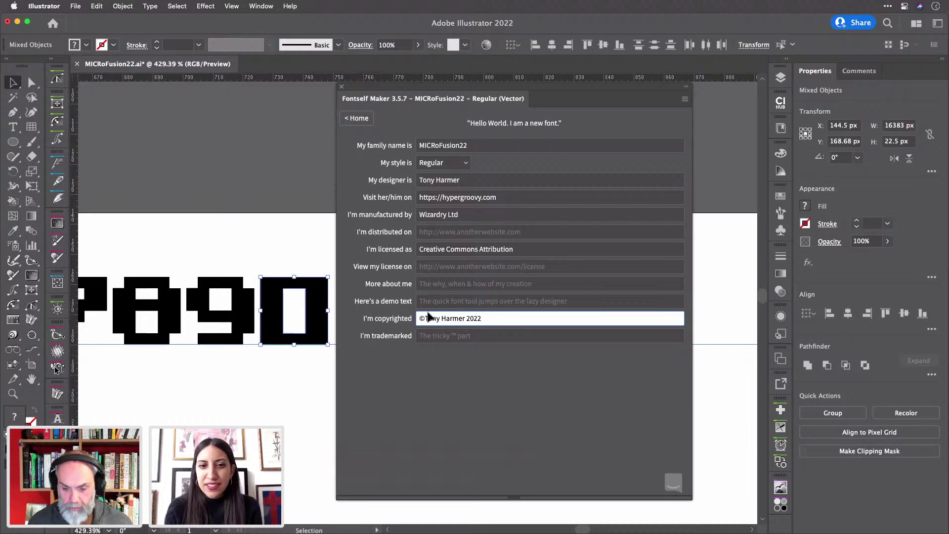
text( All right)
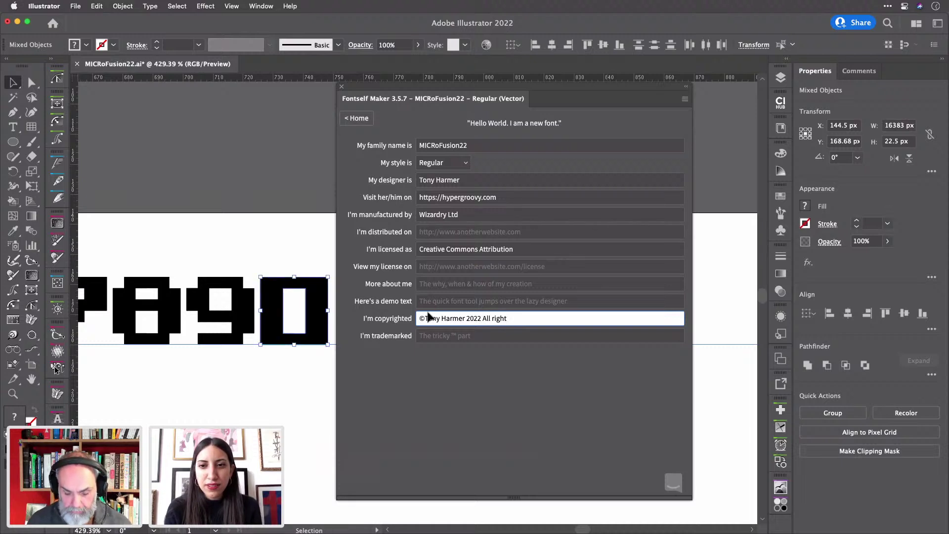
text(s reser)
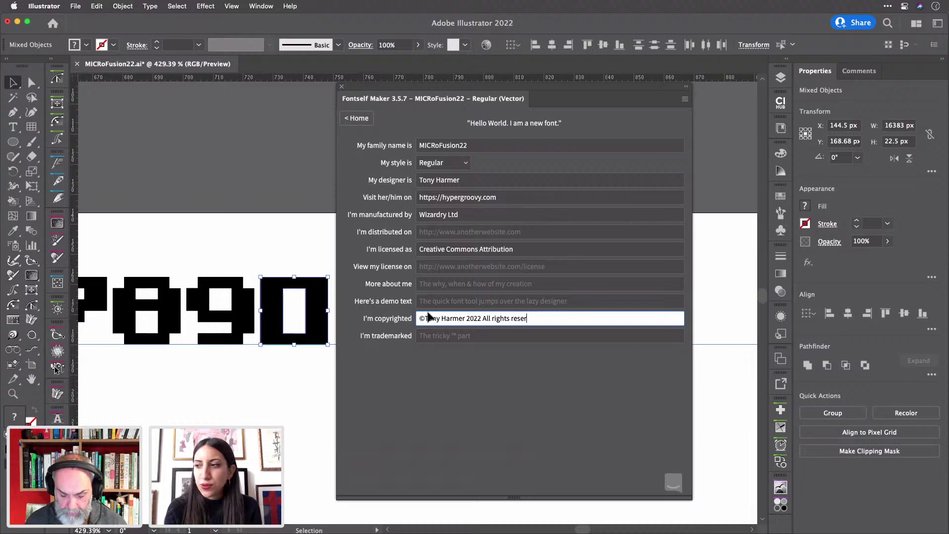
text(ved)
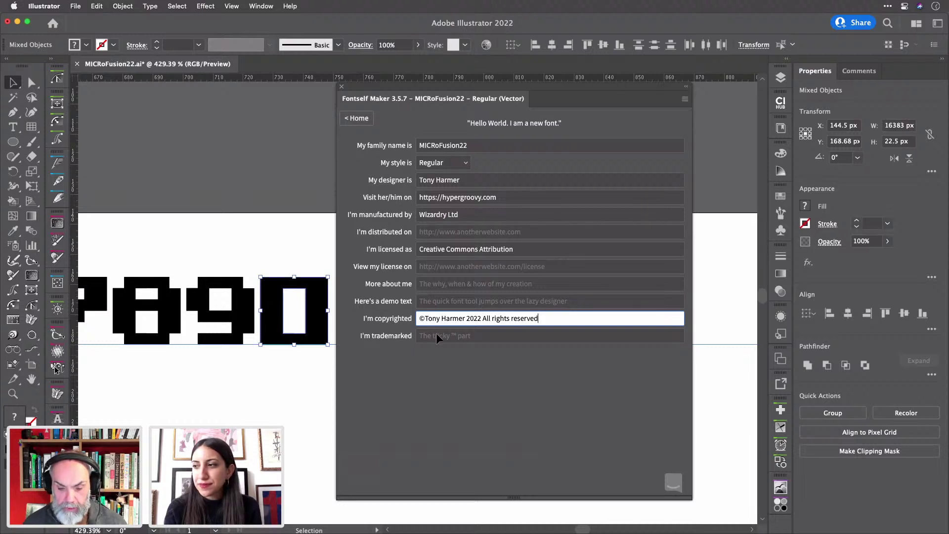
click(437, 336)
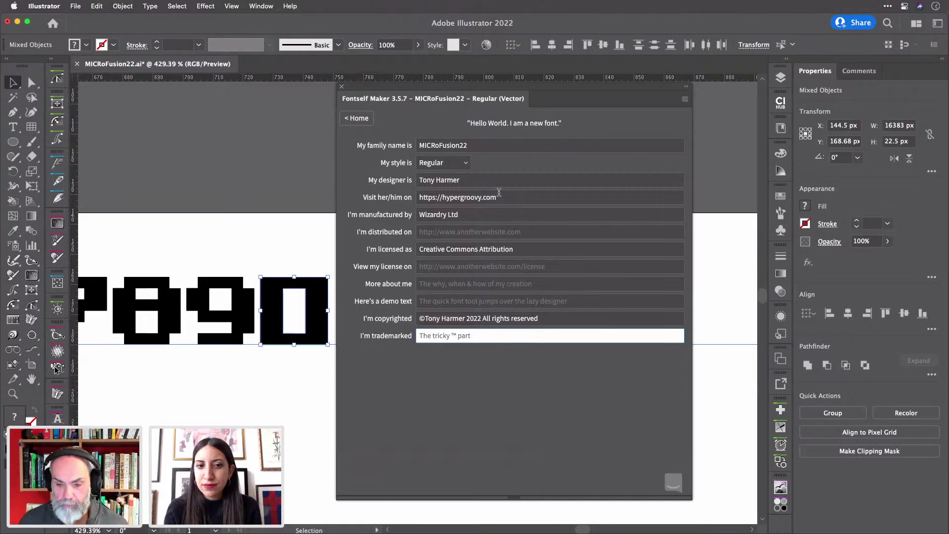
- Re-save the font as MICRoFusion22.otf on the Desktop, overwriting the existing file
click(361, 121)
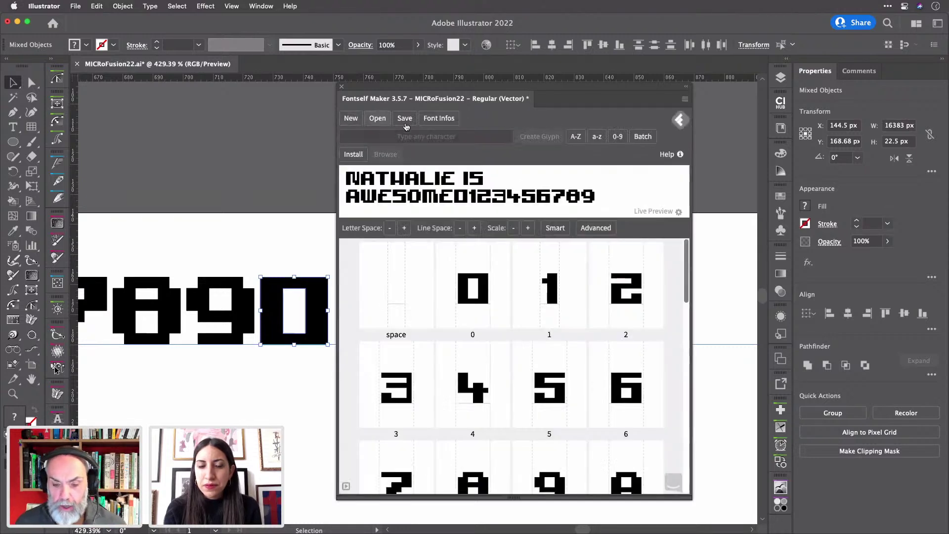
click(406, 118)
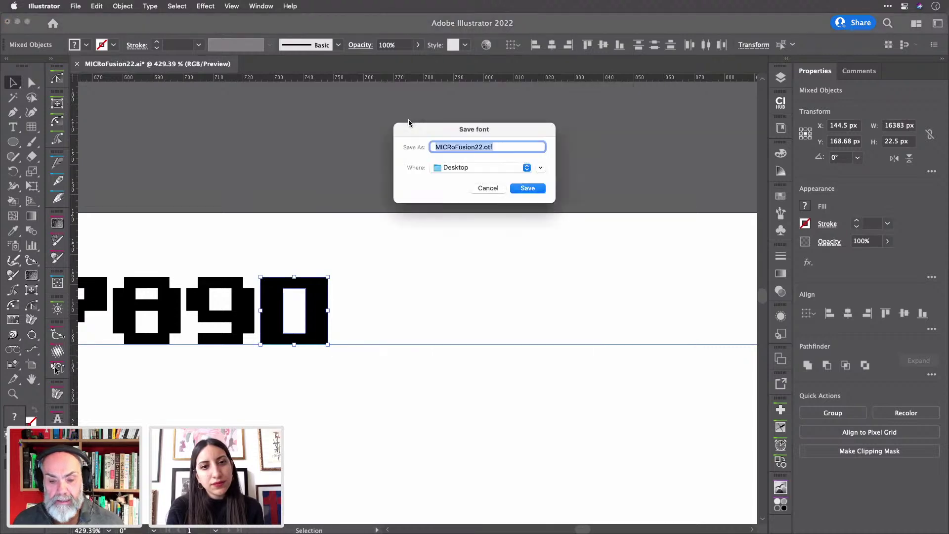
click(524, 189)
click(510, 243)
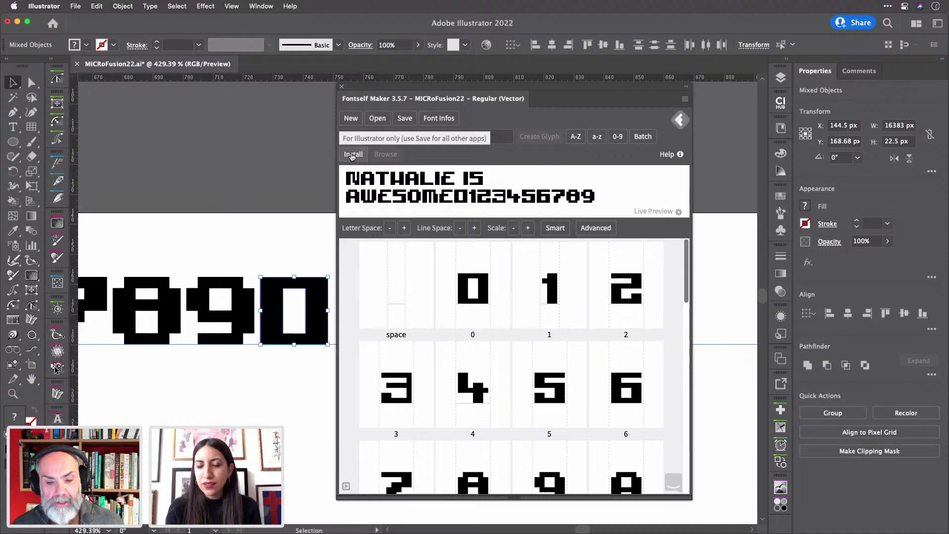
- Install MICRoFusion22 for Illustrator and collapse the Fontself panel to reveal the glyph artboard
click(352, 155)
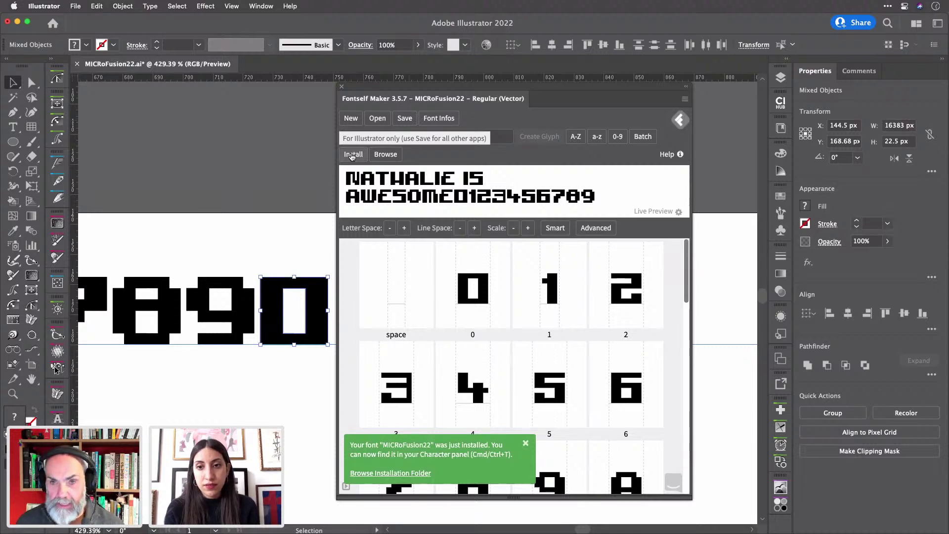
double_click(360, 97)
scroll(337, 280, down, 6)
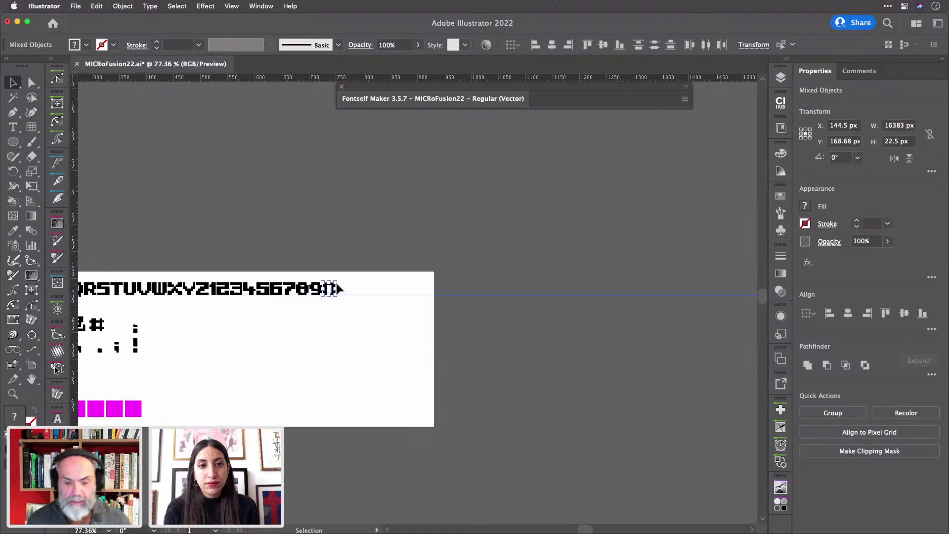
scroll(336, 287, left, 4)
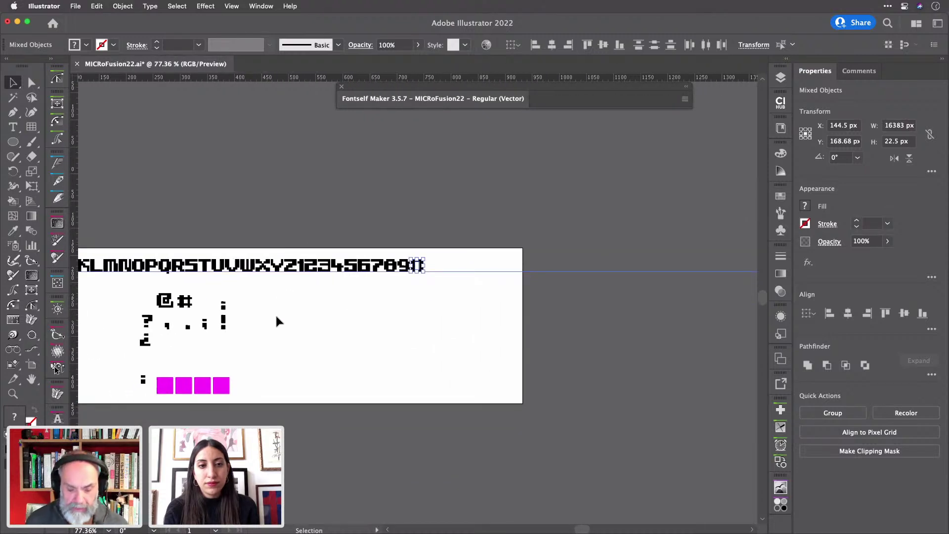
- Add a point-text line on the artboard in the MICRoFusion22 font and type 'IT LIVES!!'
key(t)
click(290, 312)
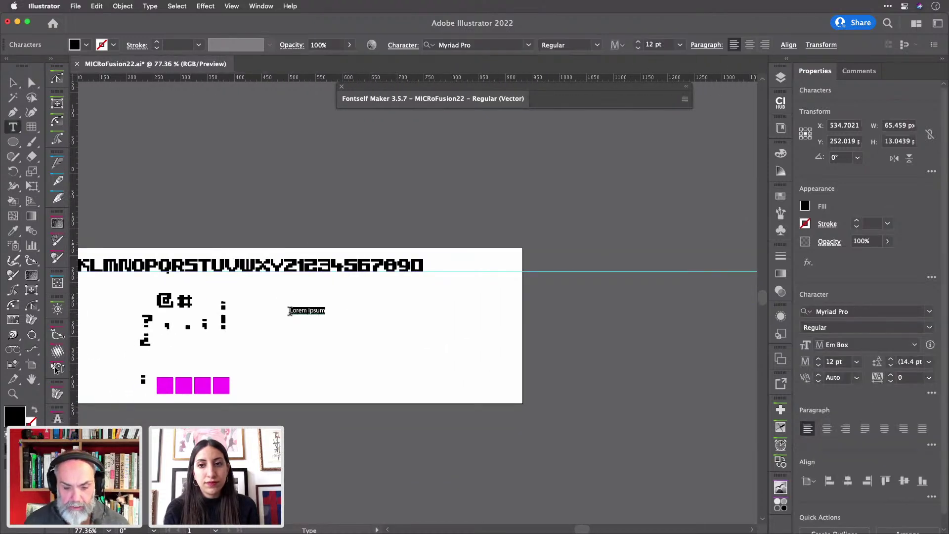
scroll(290, 312, up, 5)
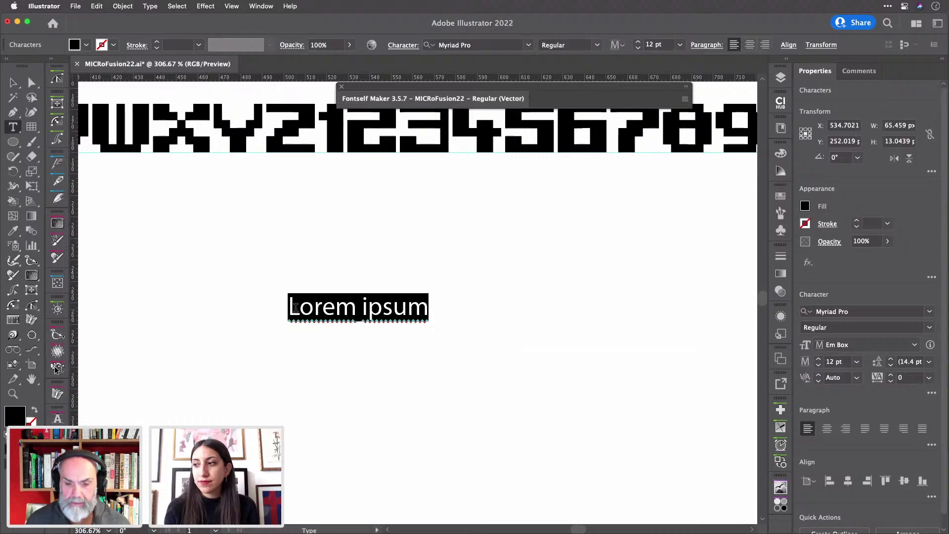
click(496, 44)
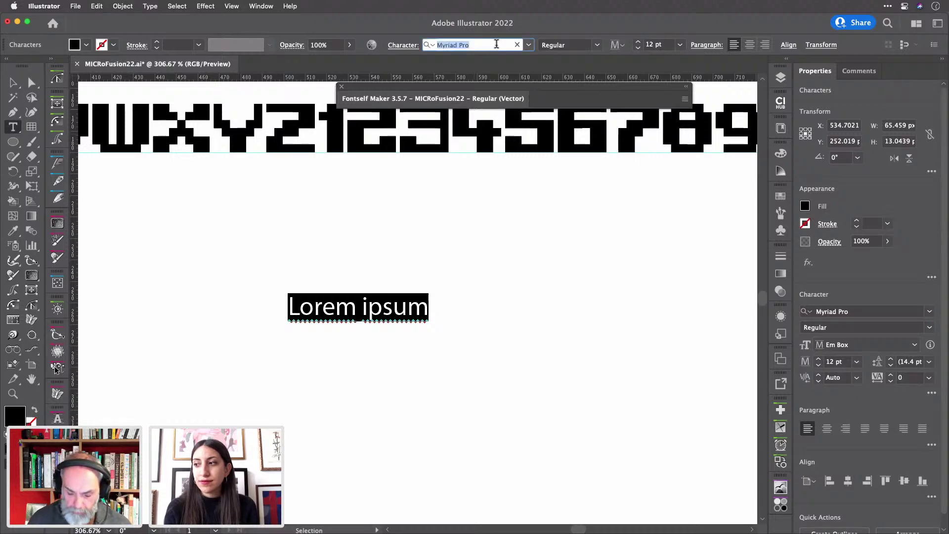
text(MIC)
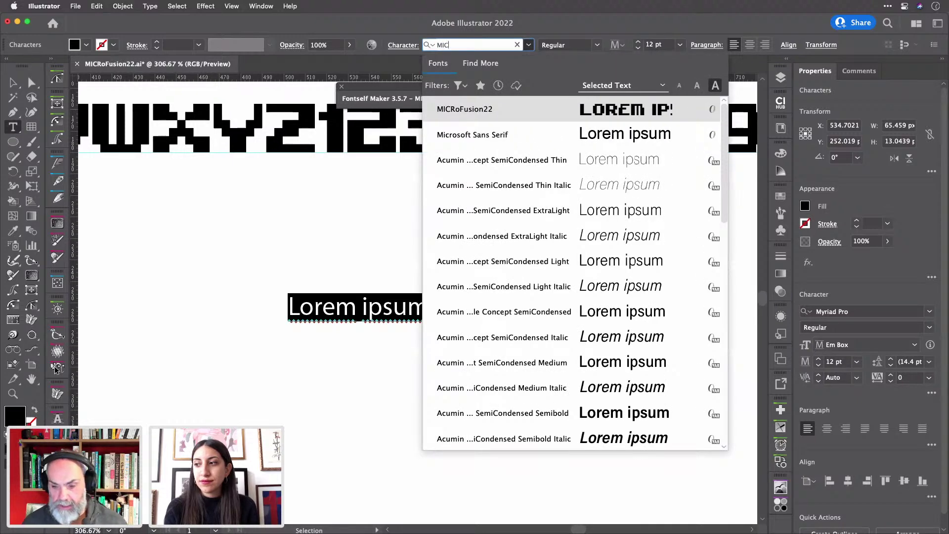
key(Return)
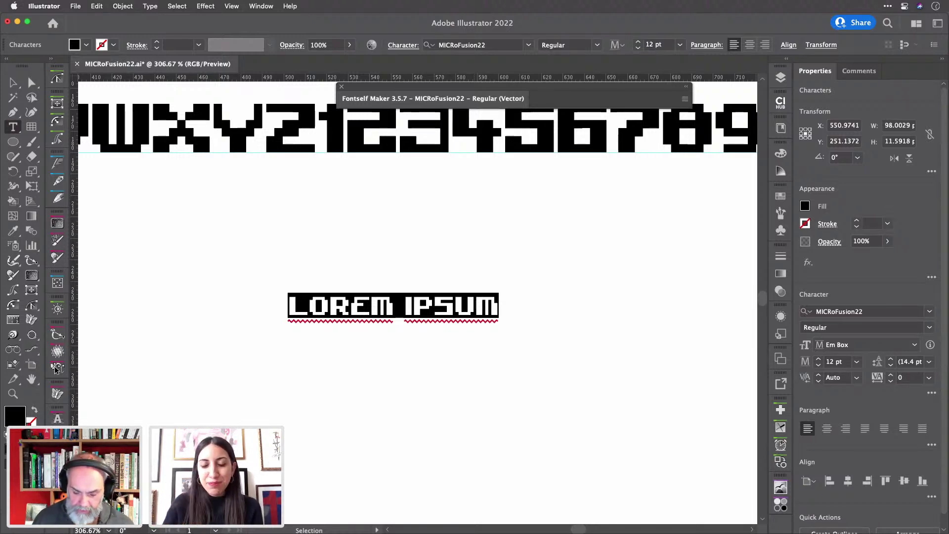
text(IT LI)
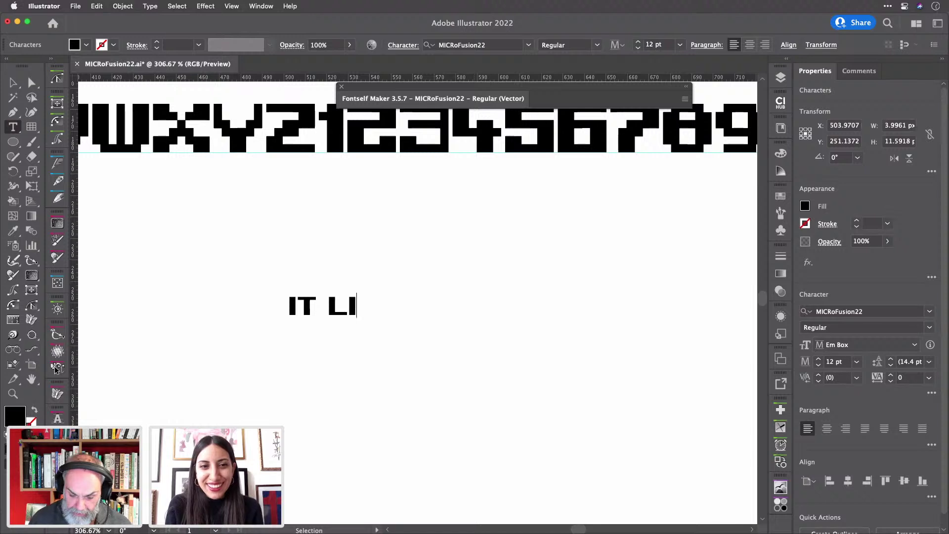
text(VES!!)
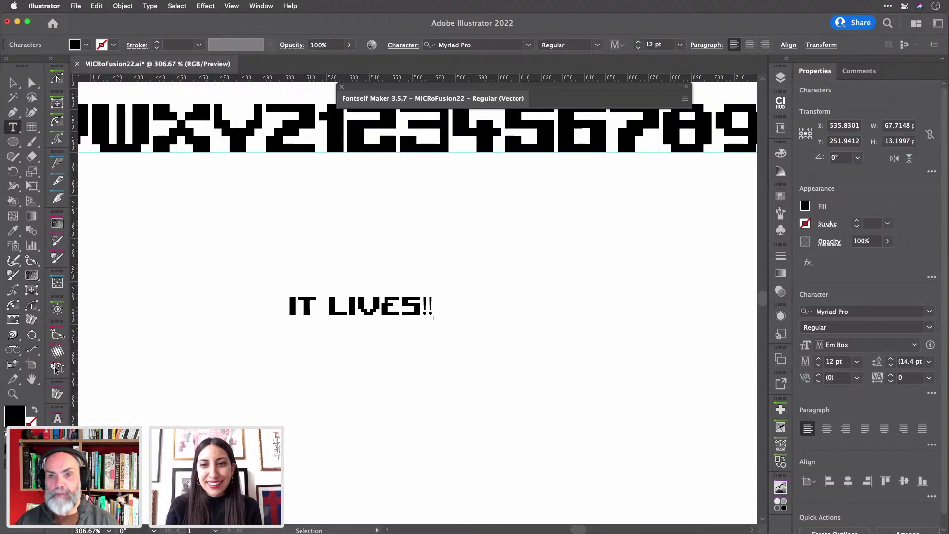
- Edit the line to read 'IT LIVES HERE ON ADOBE LIVE', fixing the typing mistakes
key(BackSpace)
key(BackSpace)
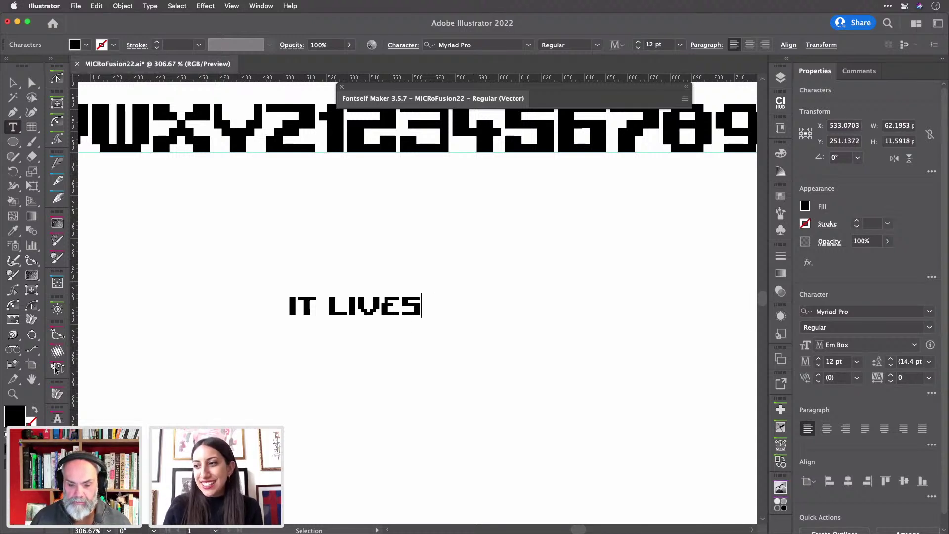
text(here)
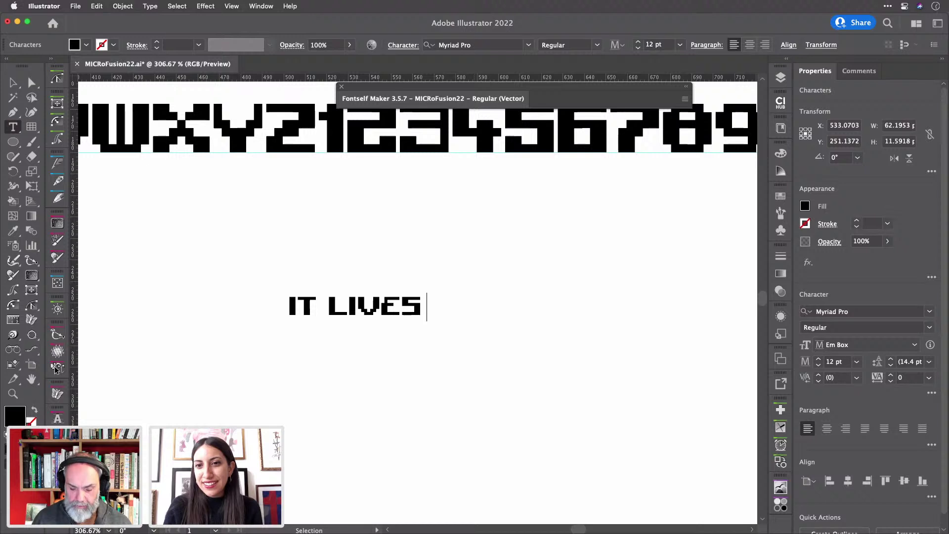
key(BackSpace)
key(BackSpace)
key(BackSpace)
key(BackSpace)
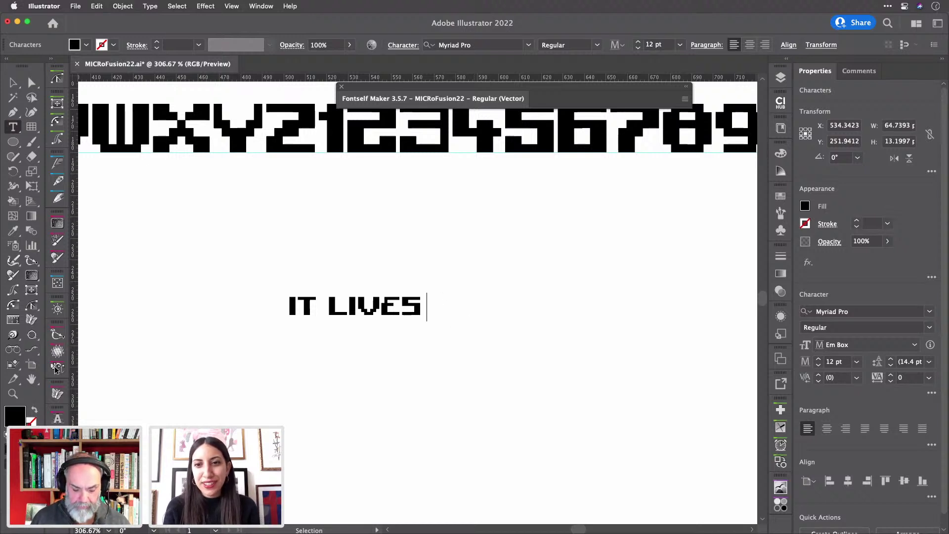
text(HERE)
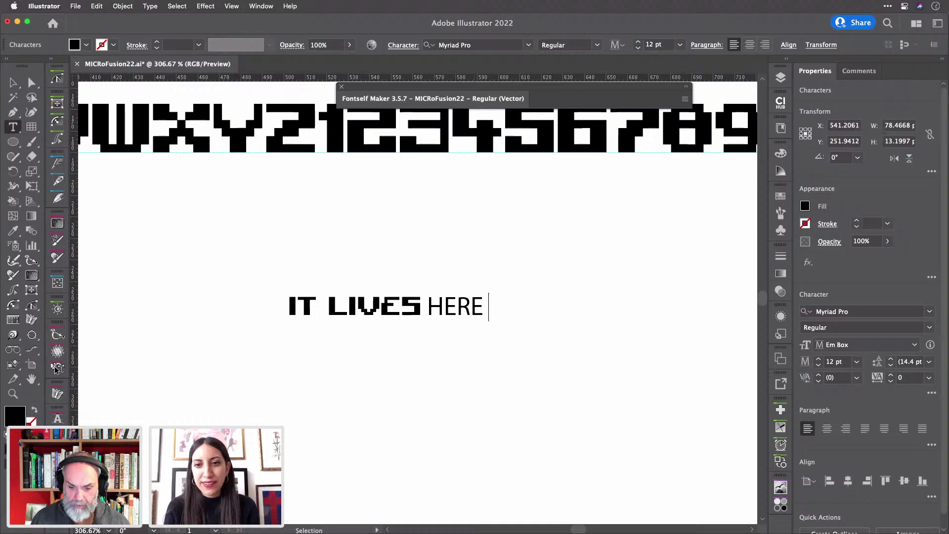
key(BackSpace)
key(BackSpace)
key(BackSpace)
key(BackSpace)
key(BackSpace)
key(BackSpace)
key(BackSpace)
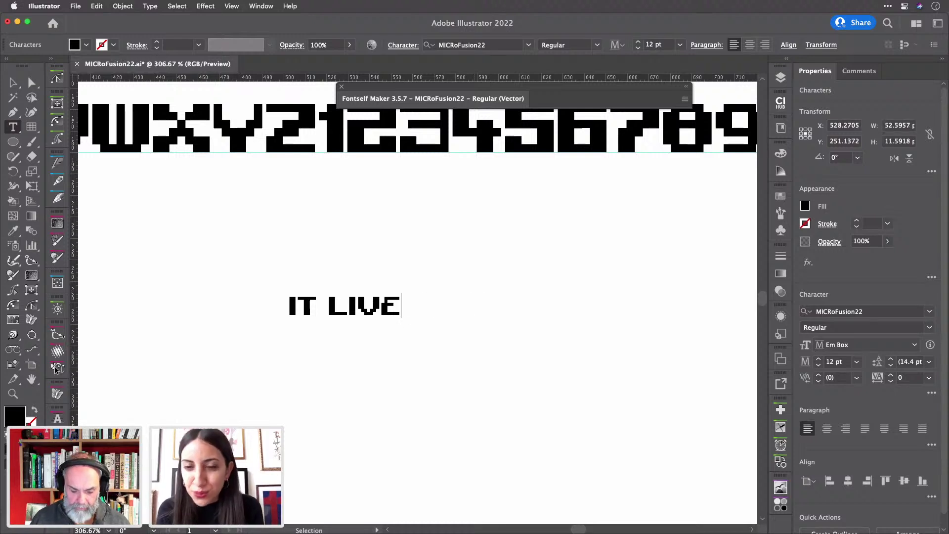
text(S )
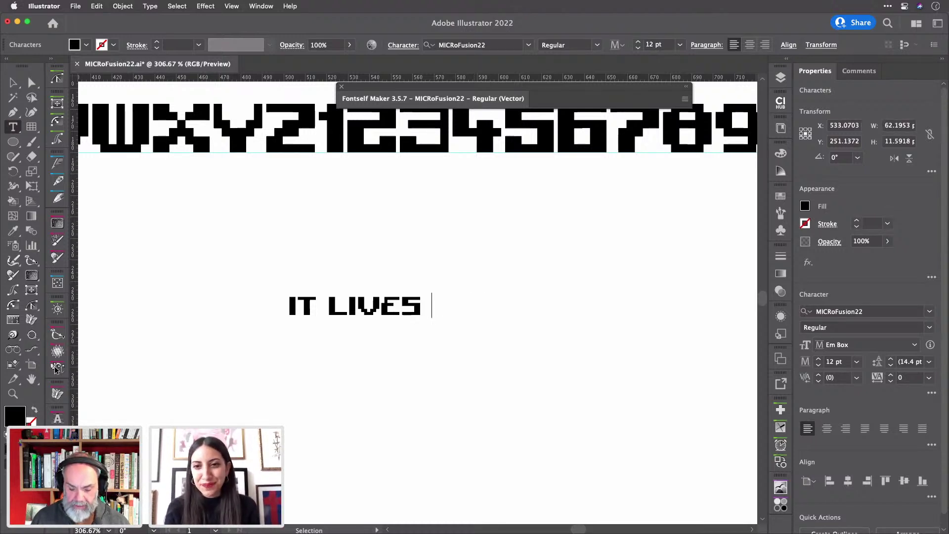
text(HERE ON A)
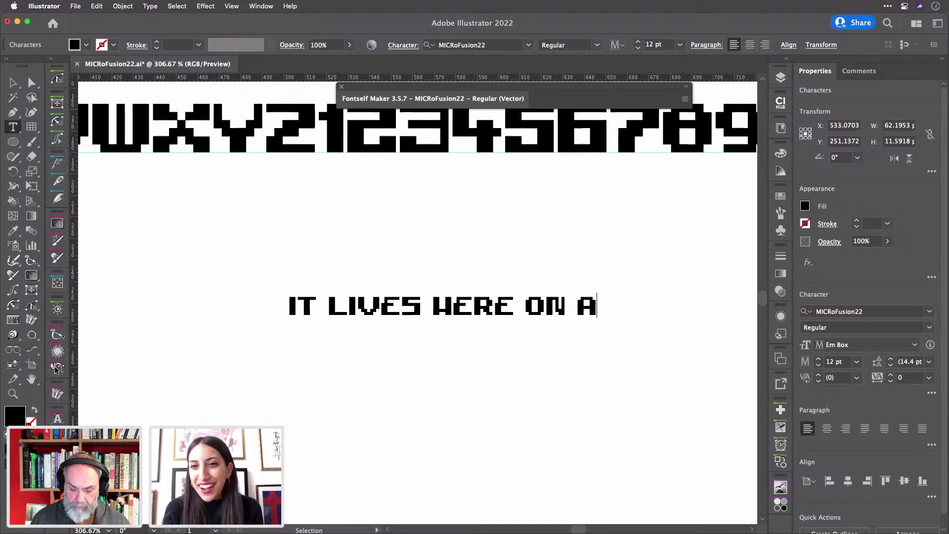
text(DOBE LIV)
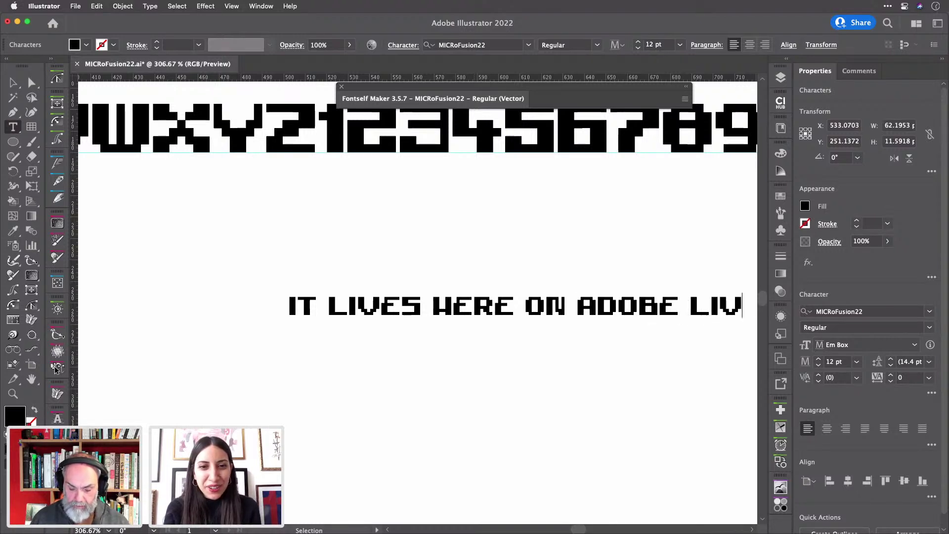
text(E)
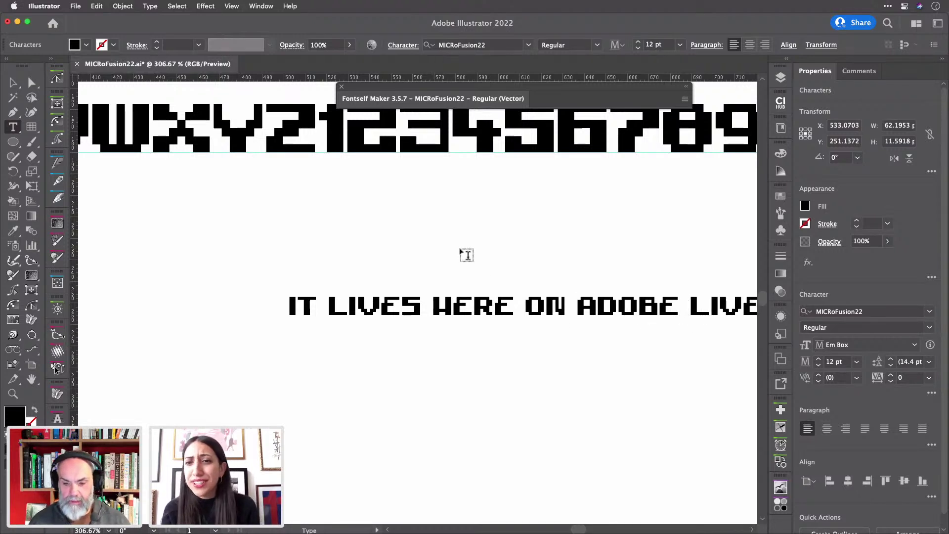
scroll(511, 280, right, 3)
scroll(511, 281, down, 2)
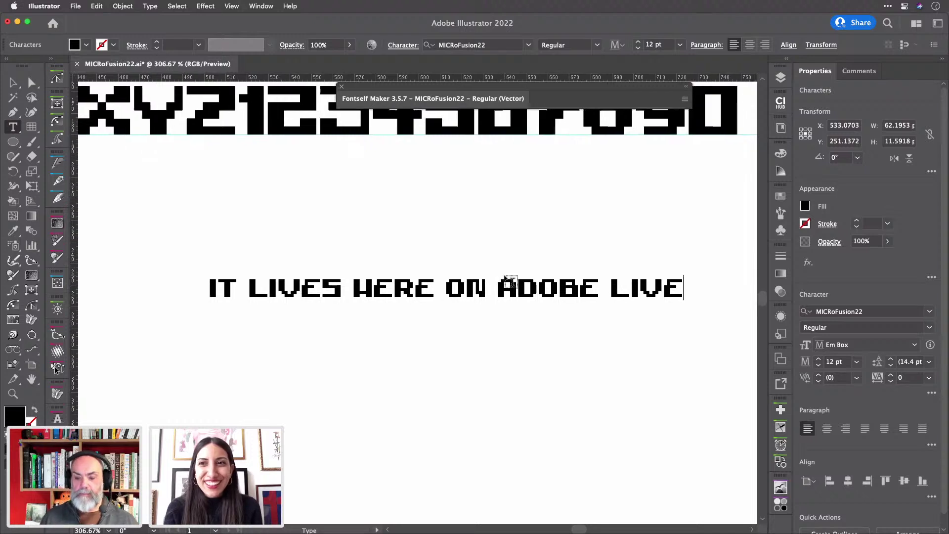